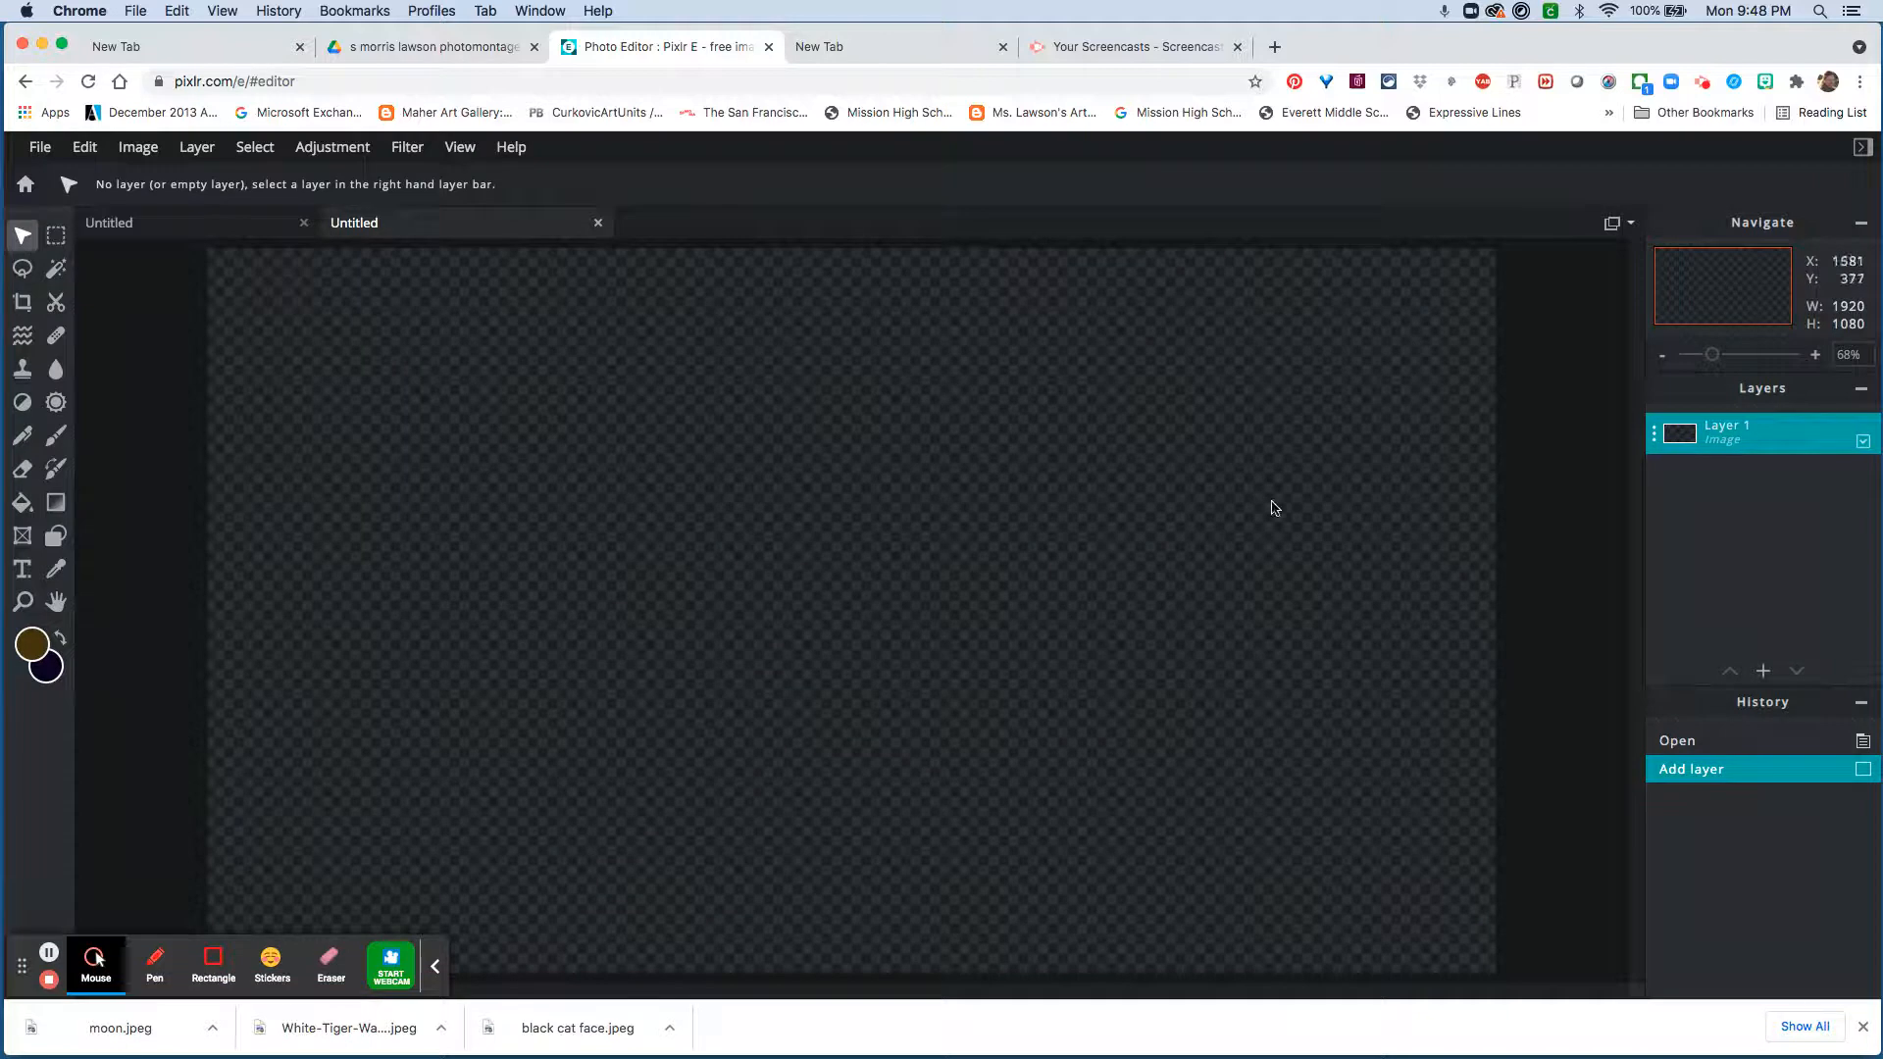
# Add moon.jpeg from the Downloads folder as a new image layer
pyautogui.moveTo(1764, 672)
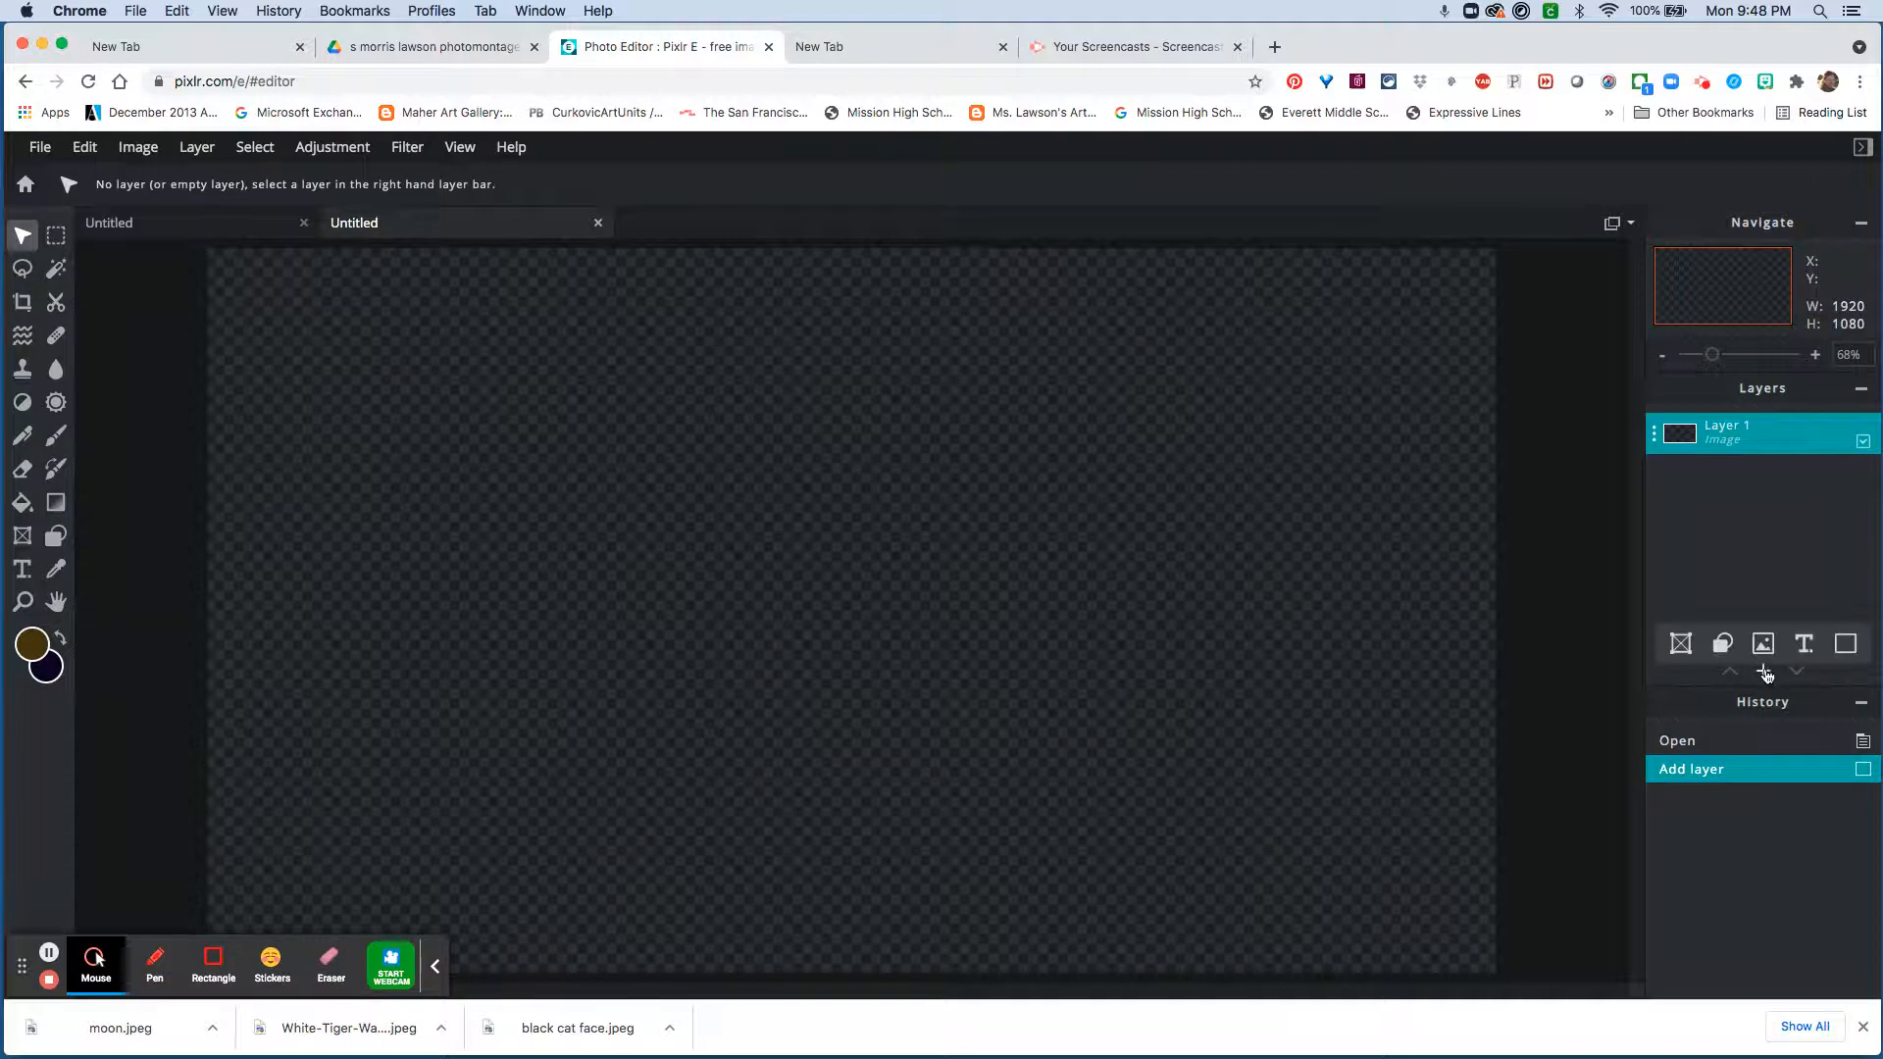
pyautogui.click(1763, 671)
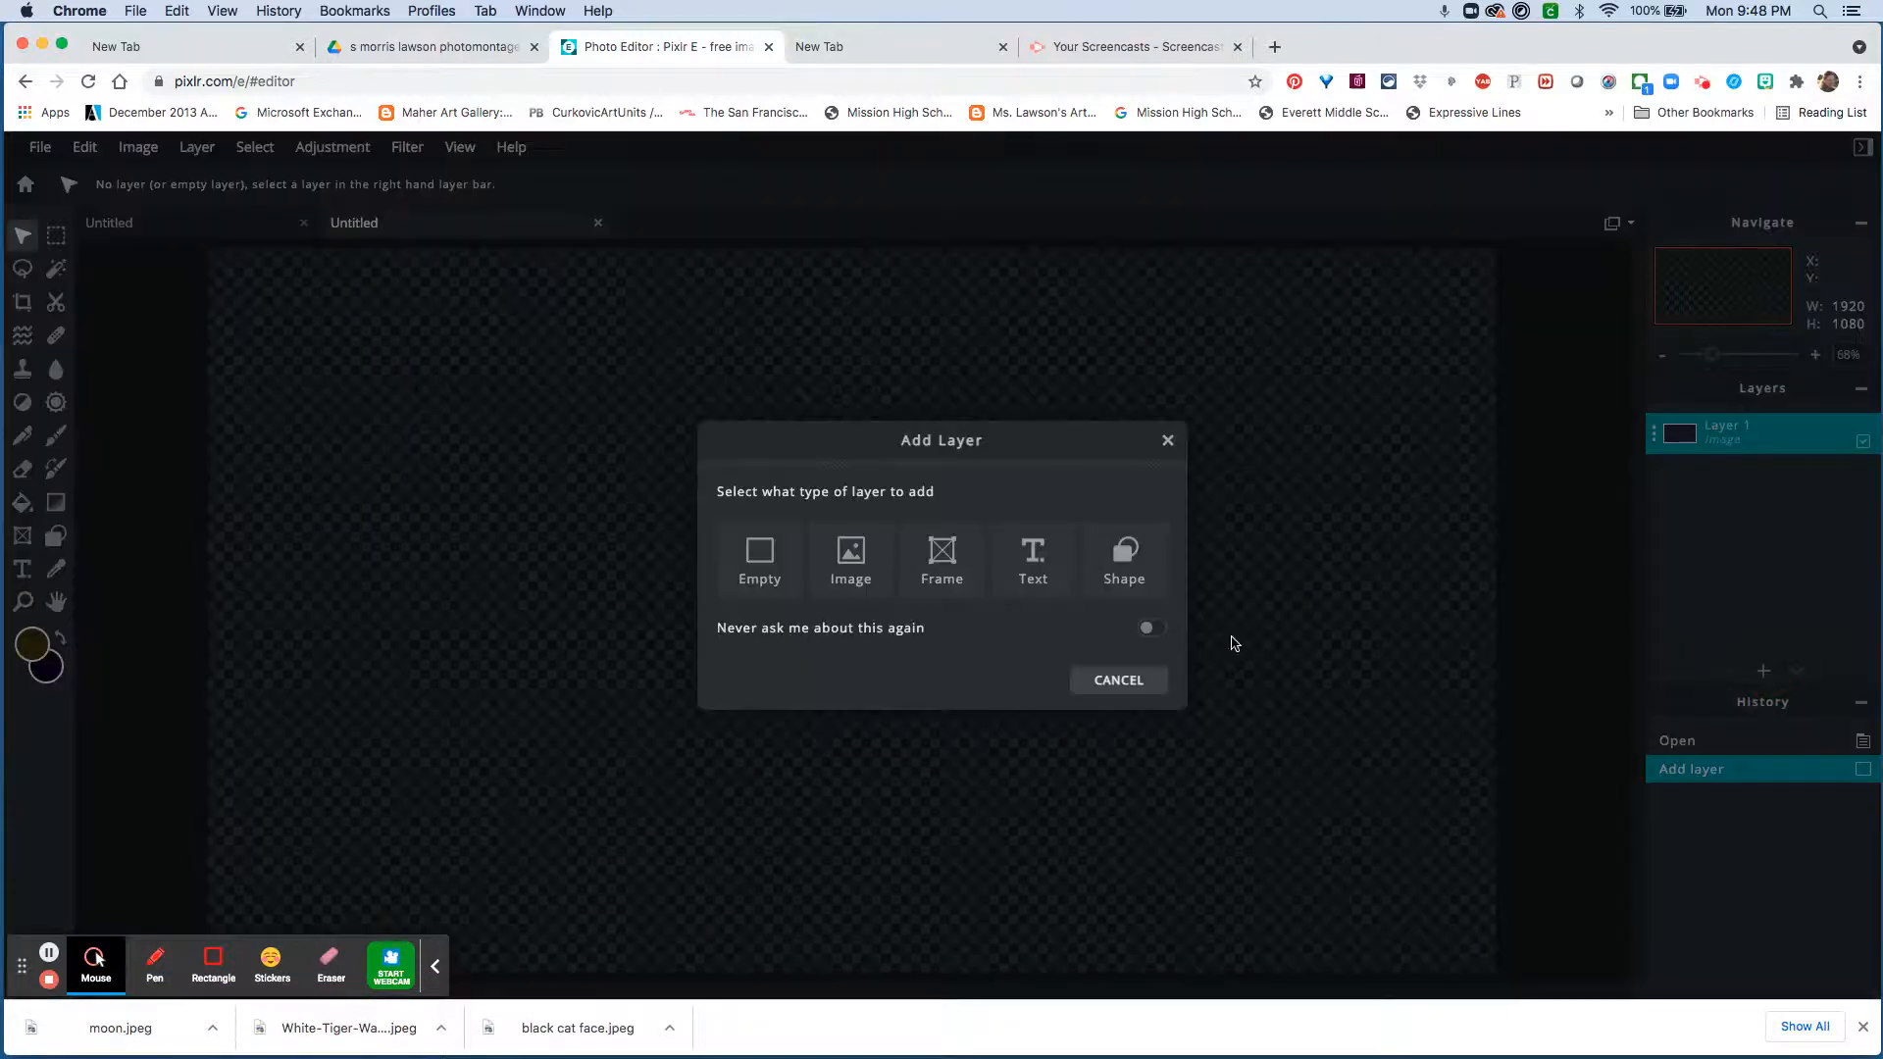
pyautogui.click(851, 555)
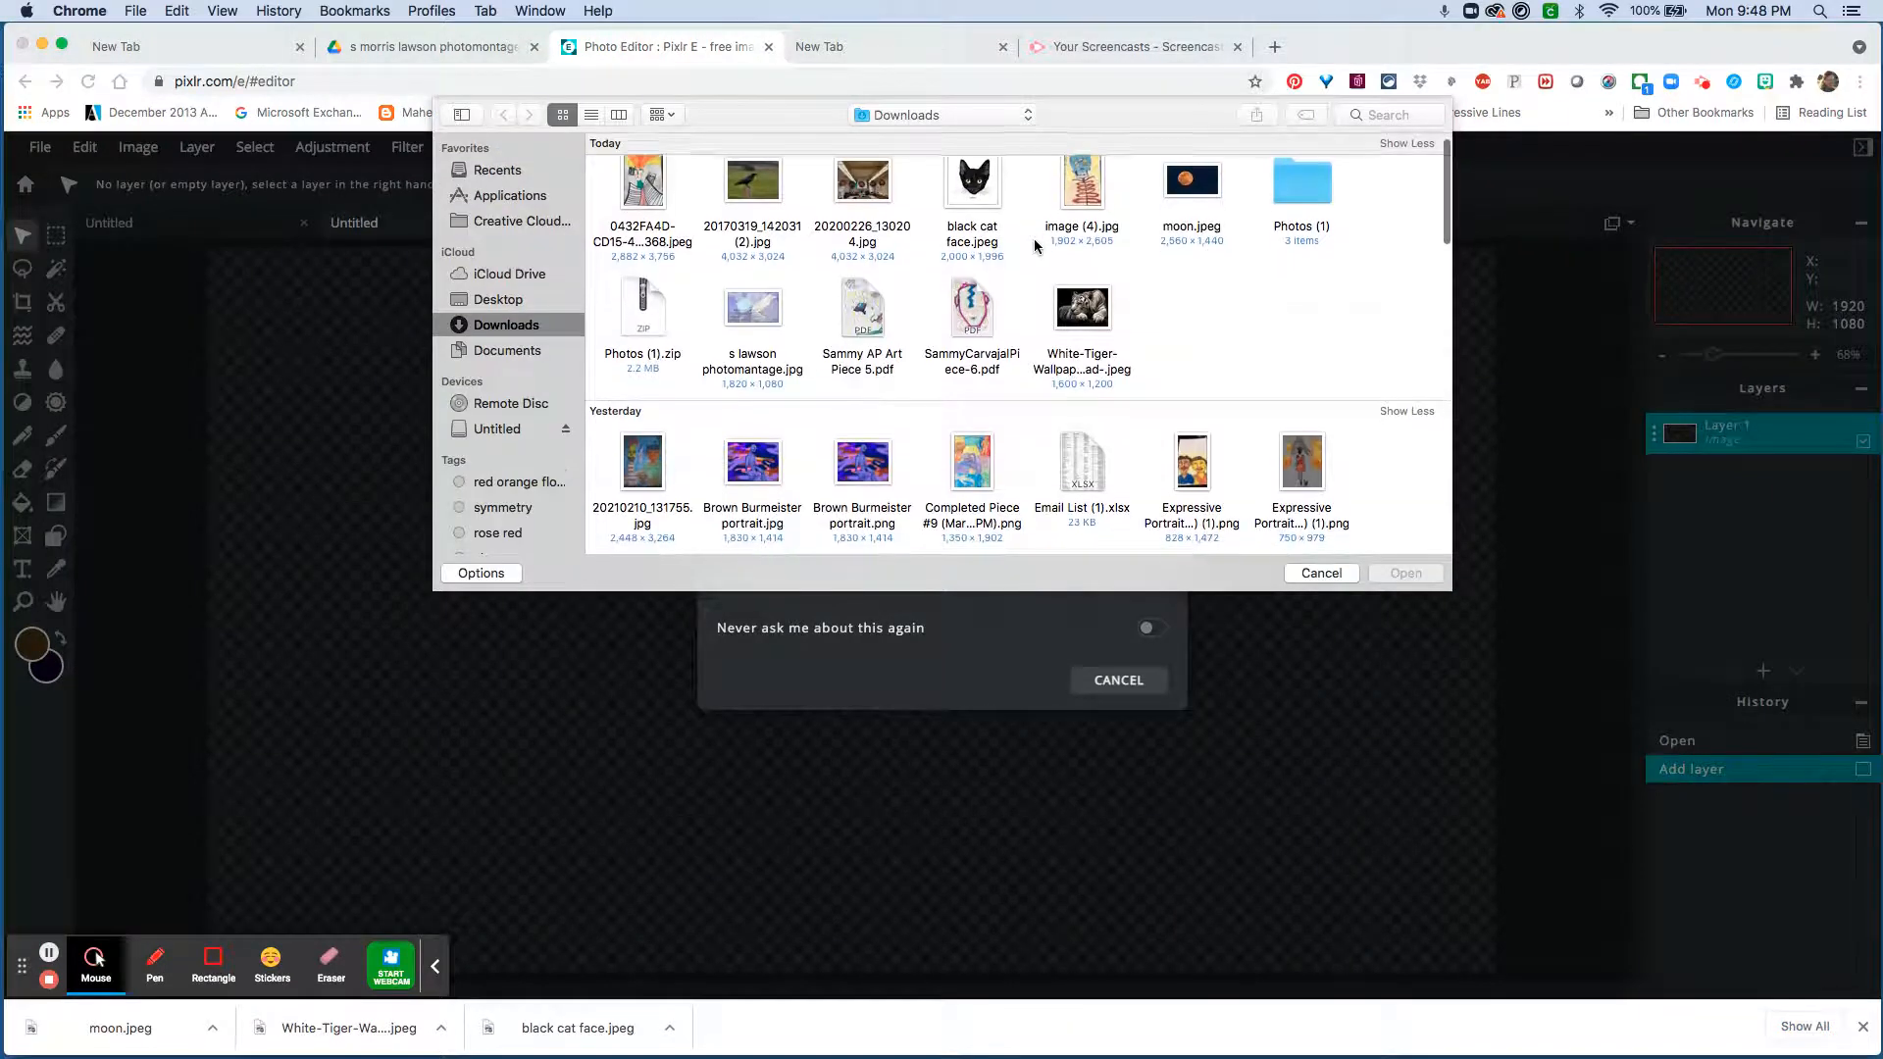
pyautogui.click(1200, 211)
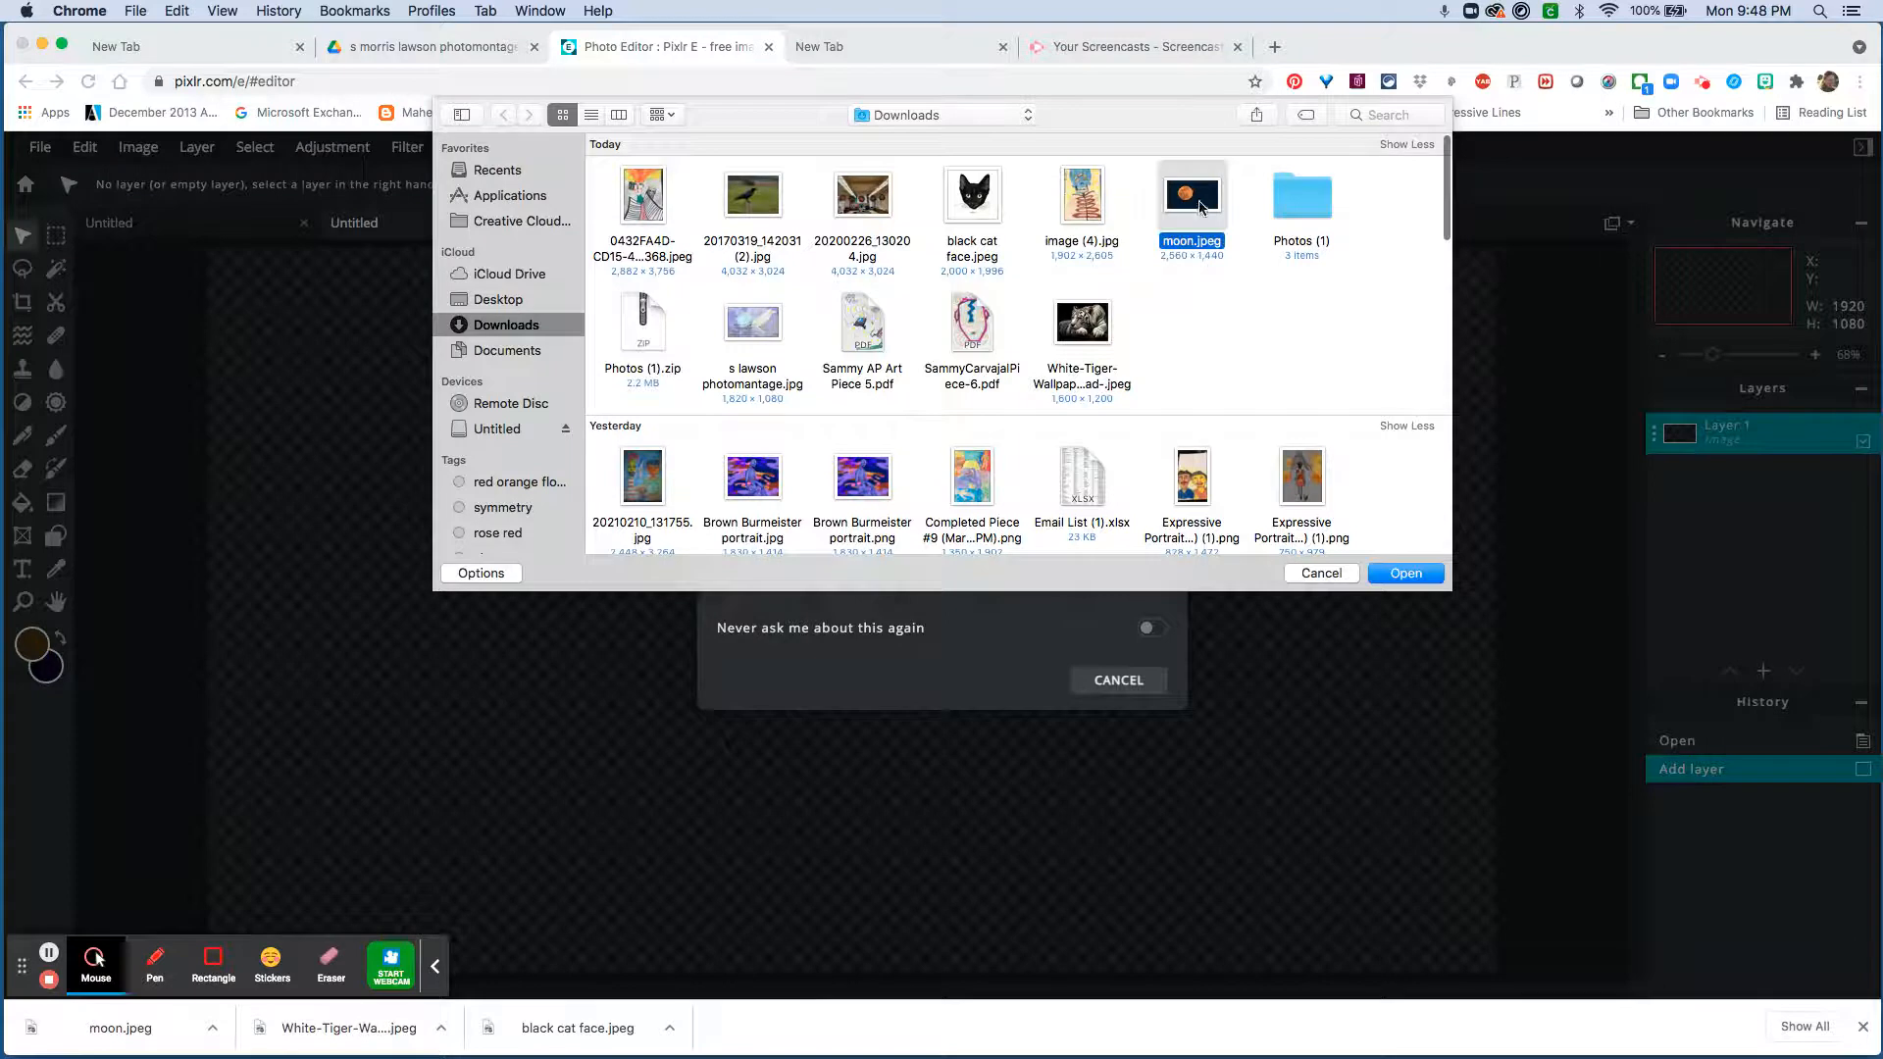
pyautogui.click(1404, 575)
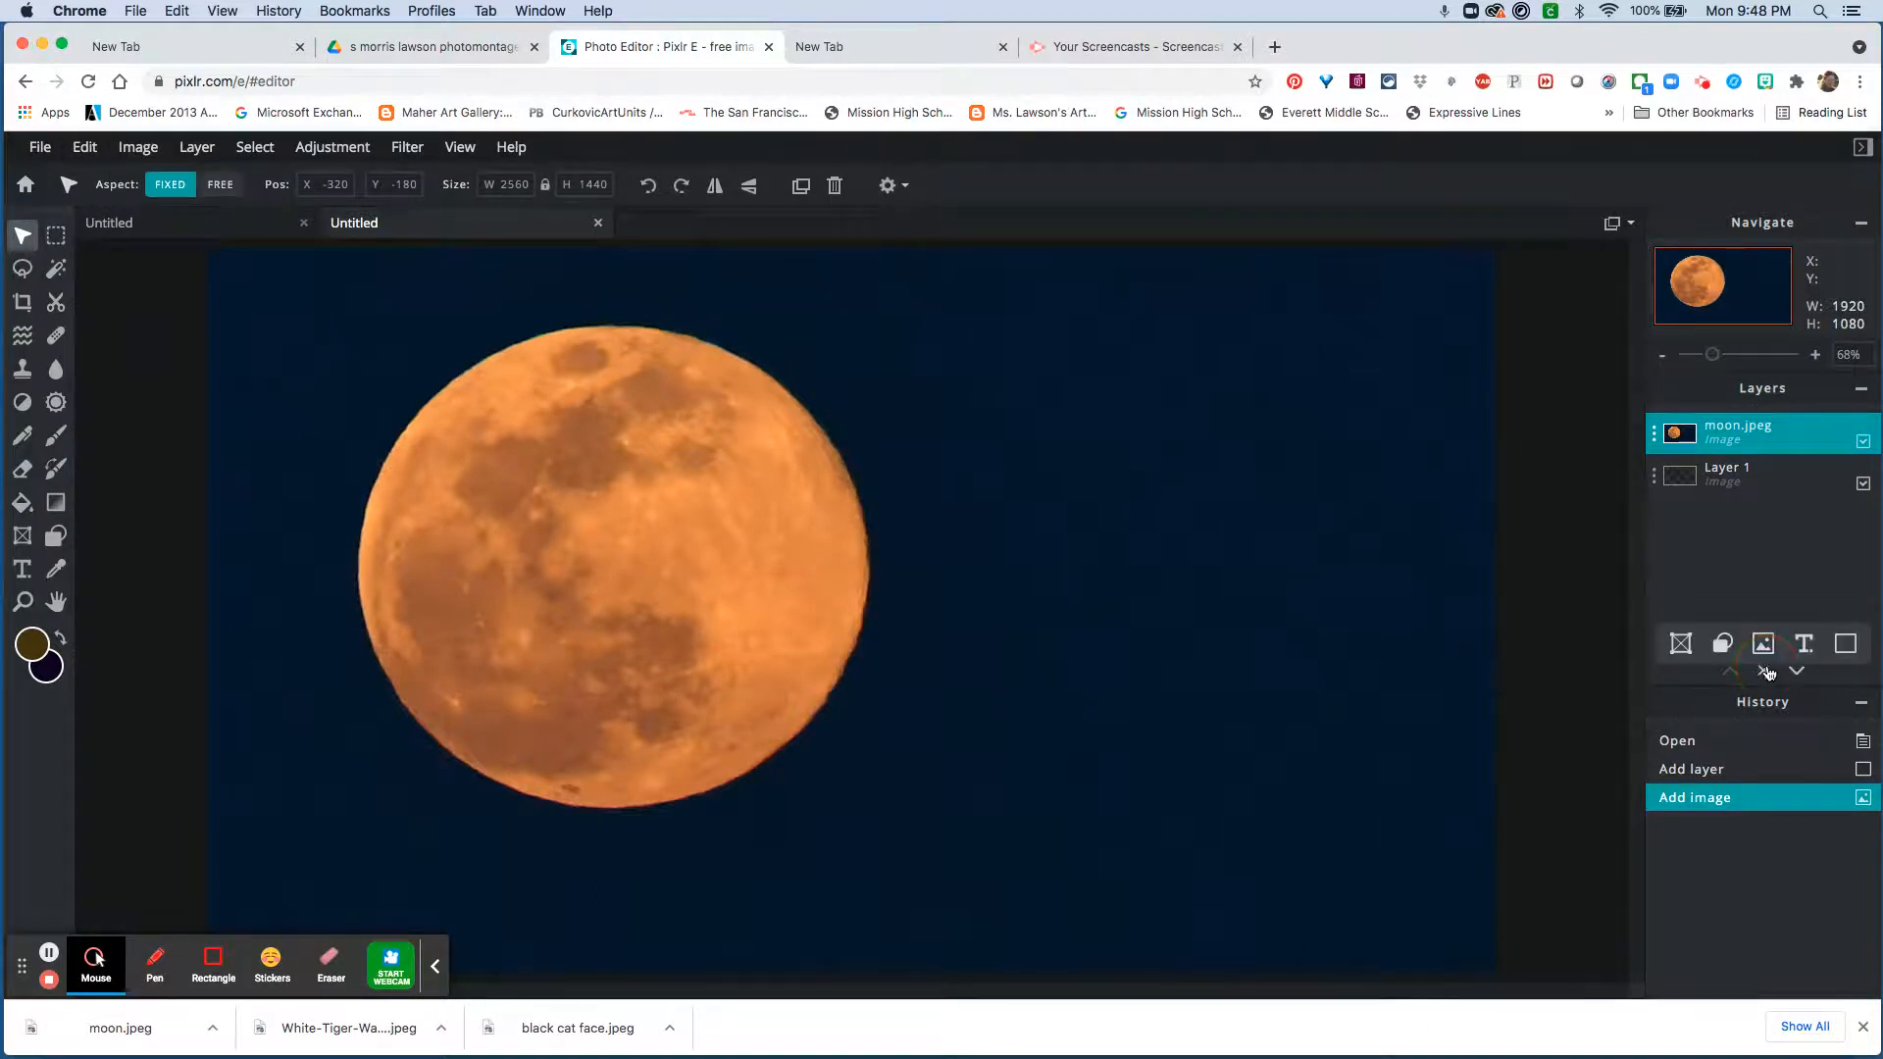
# Add the white flower photo IMG_20170725_104328_323 (1).jpg from the Desktop folder as a new image layer
pyautogui.click(1764, 671)
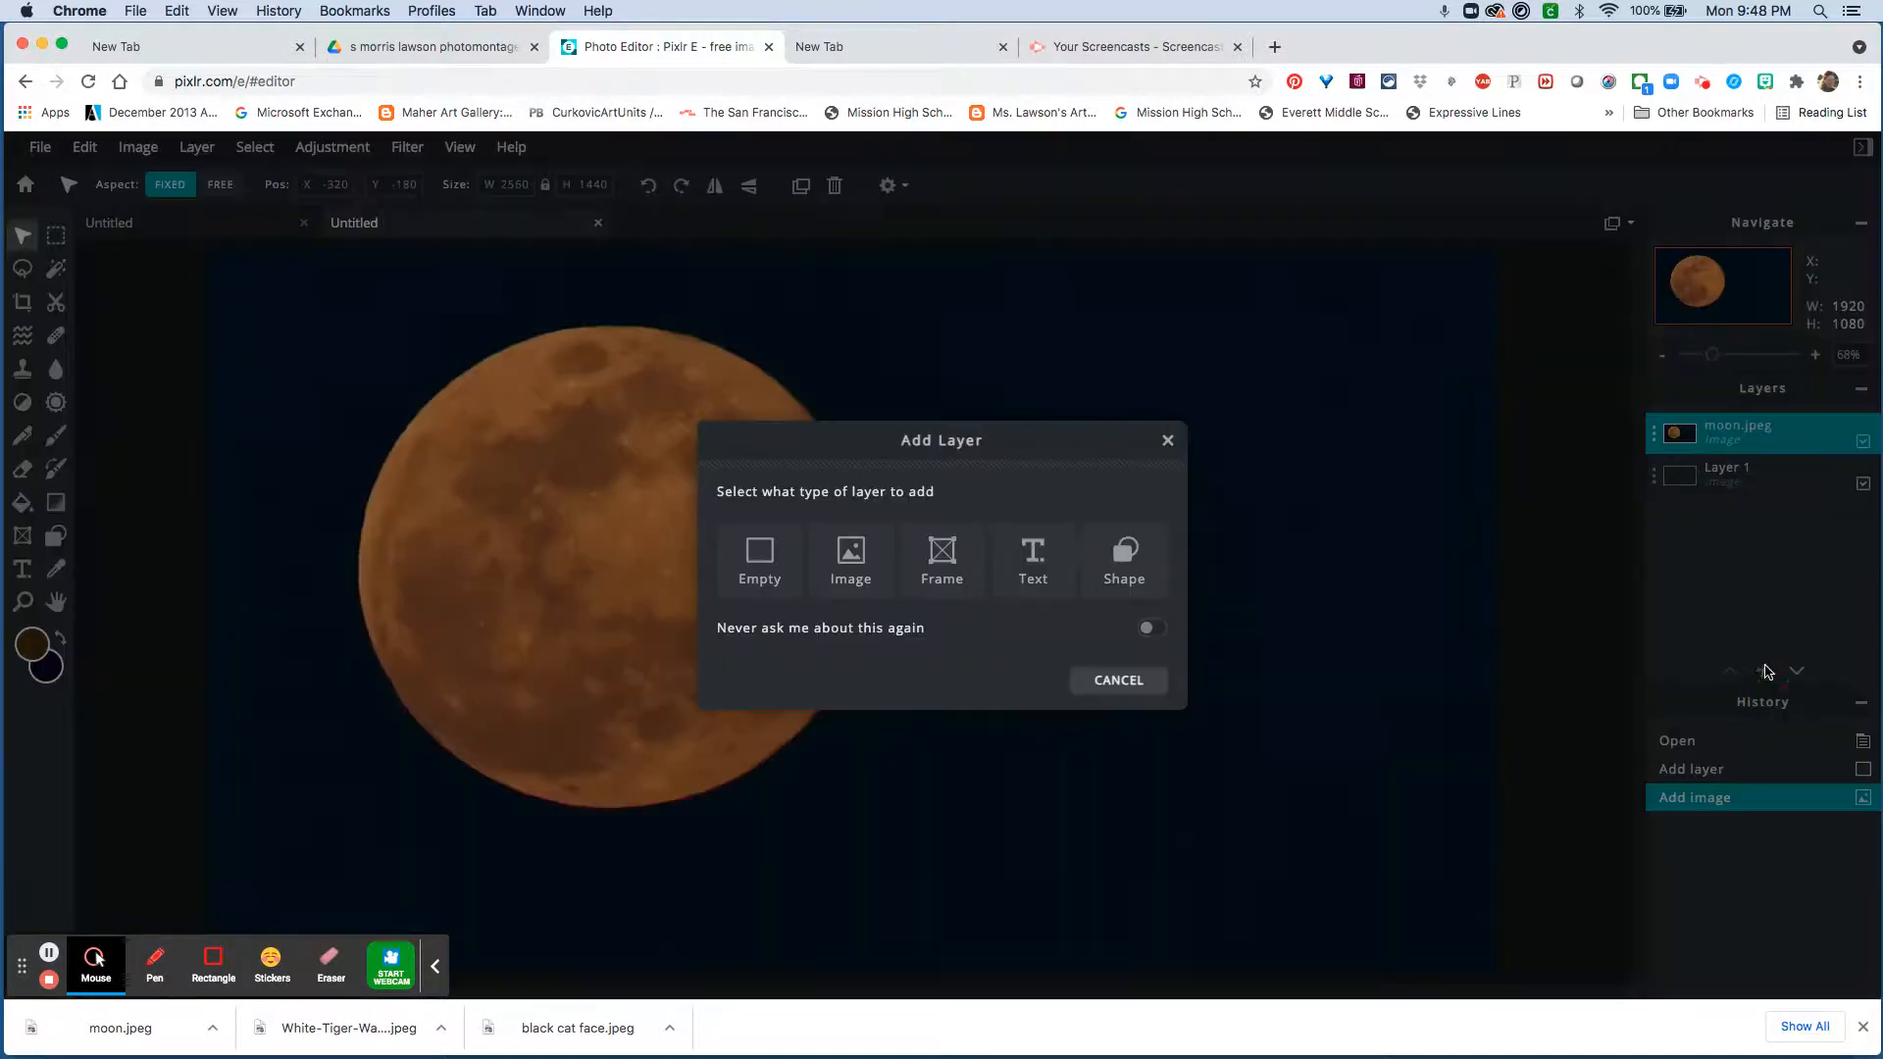
pyautogui.click(854, 556)
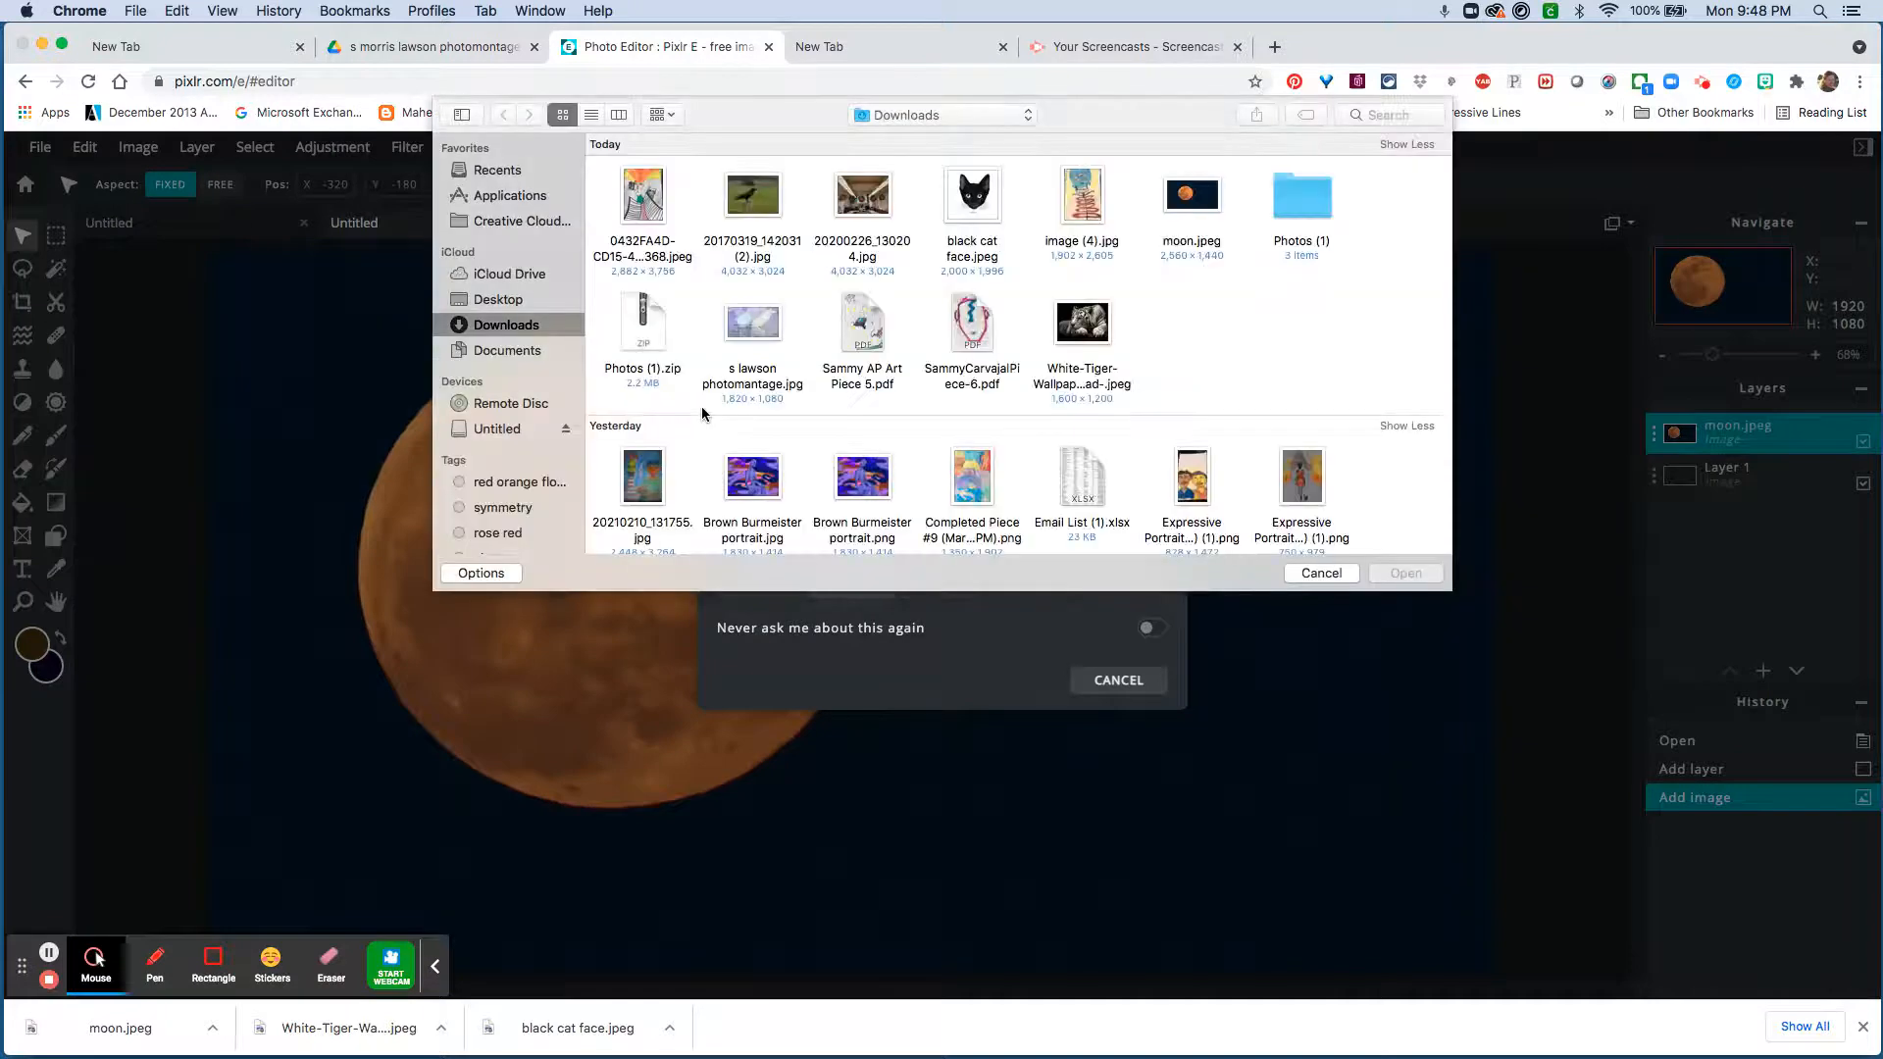
pyautogui.click(498, 301)
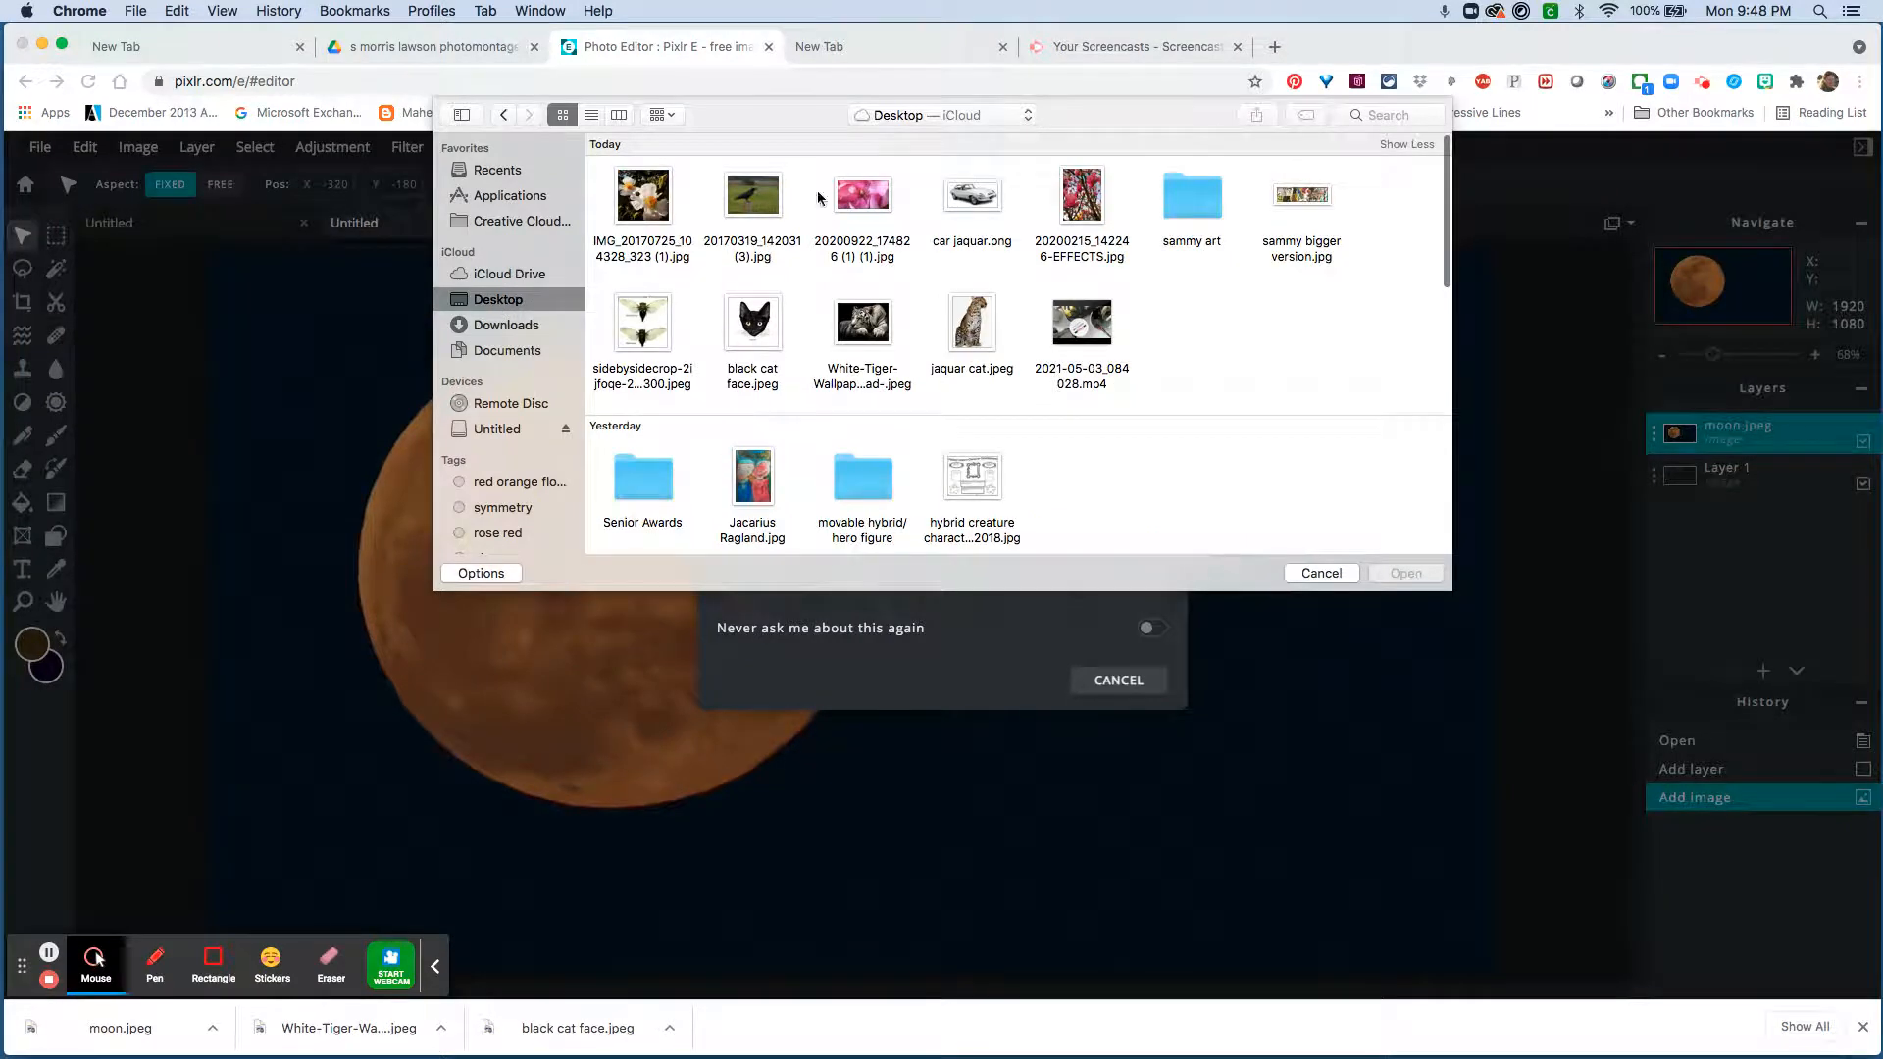
pyautogui.click(644, 199)
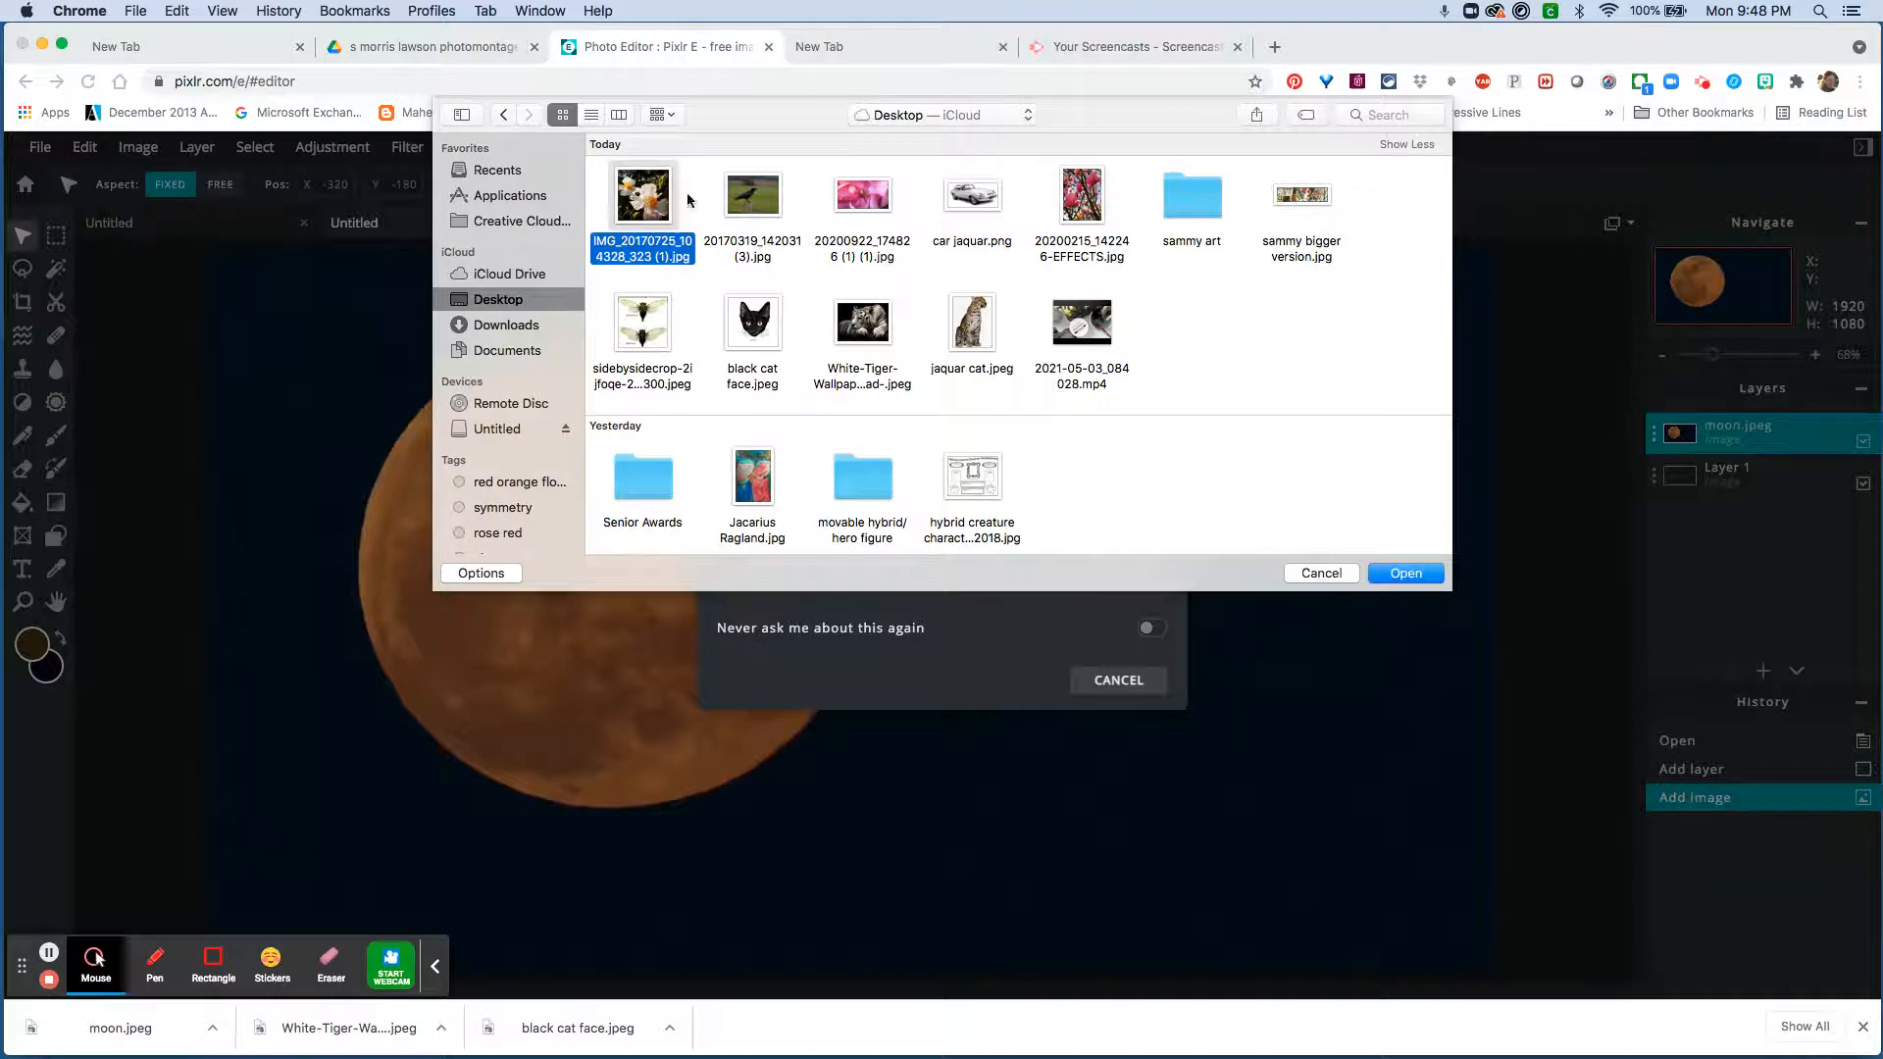
pyautogui.click(1401, 579)
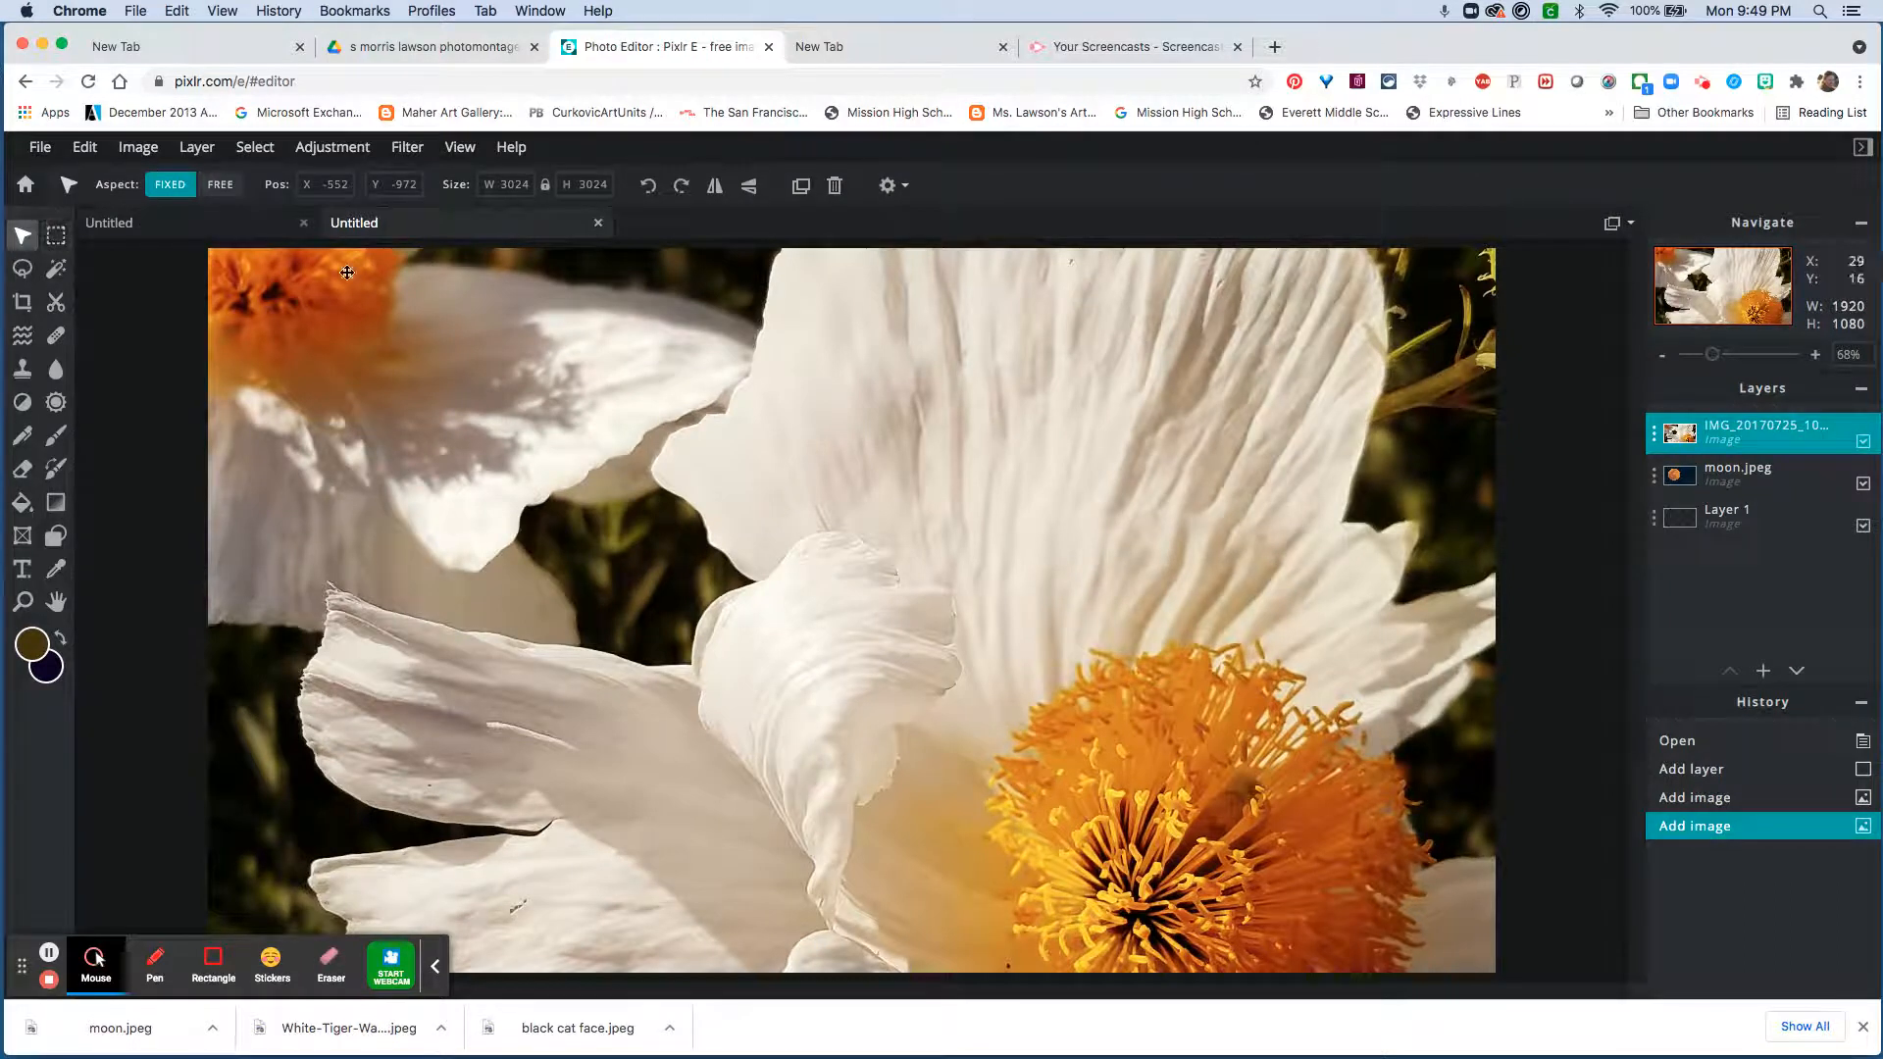
# Add the sidebysidecrop JPEG of the two cicadas from the Desktop folder as a new image layer
pyautogui.click(1763, 671)
pyautogui.click(871, 566)
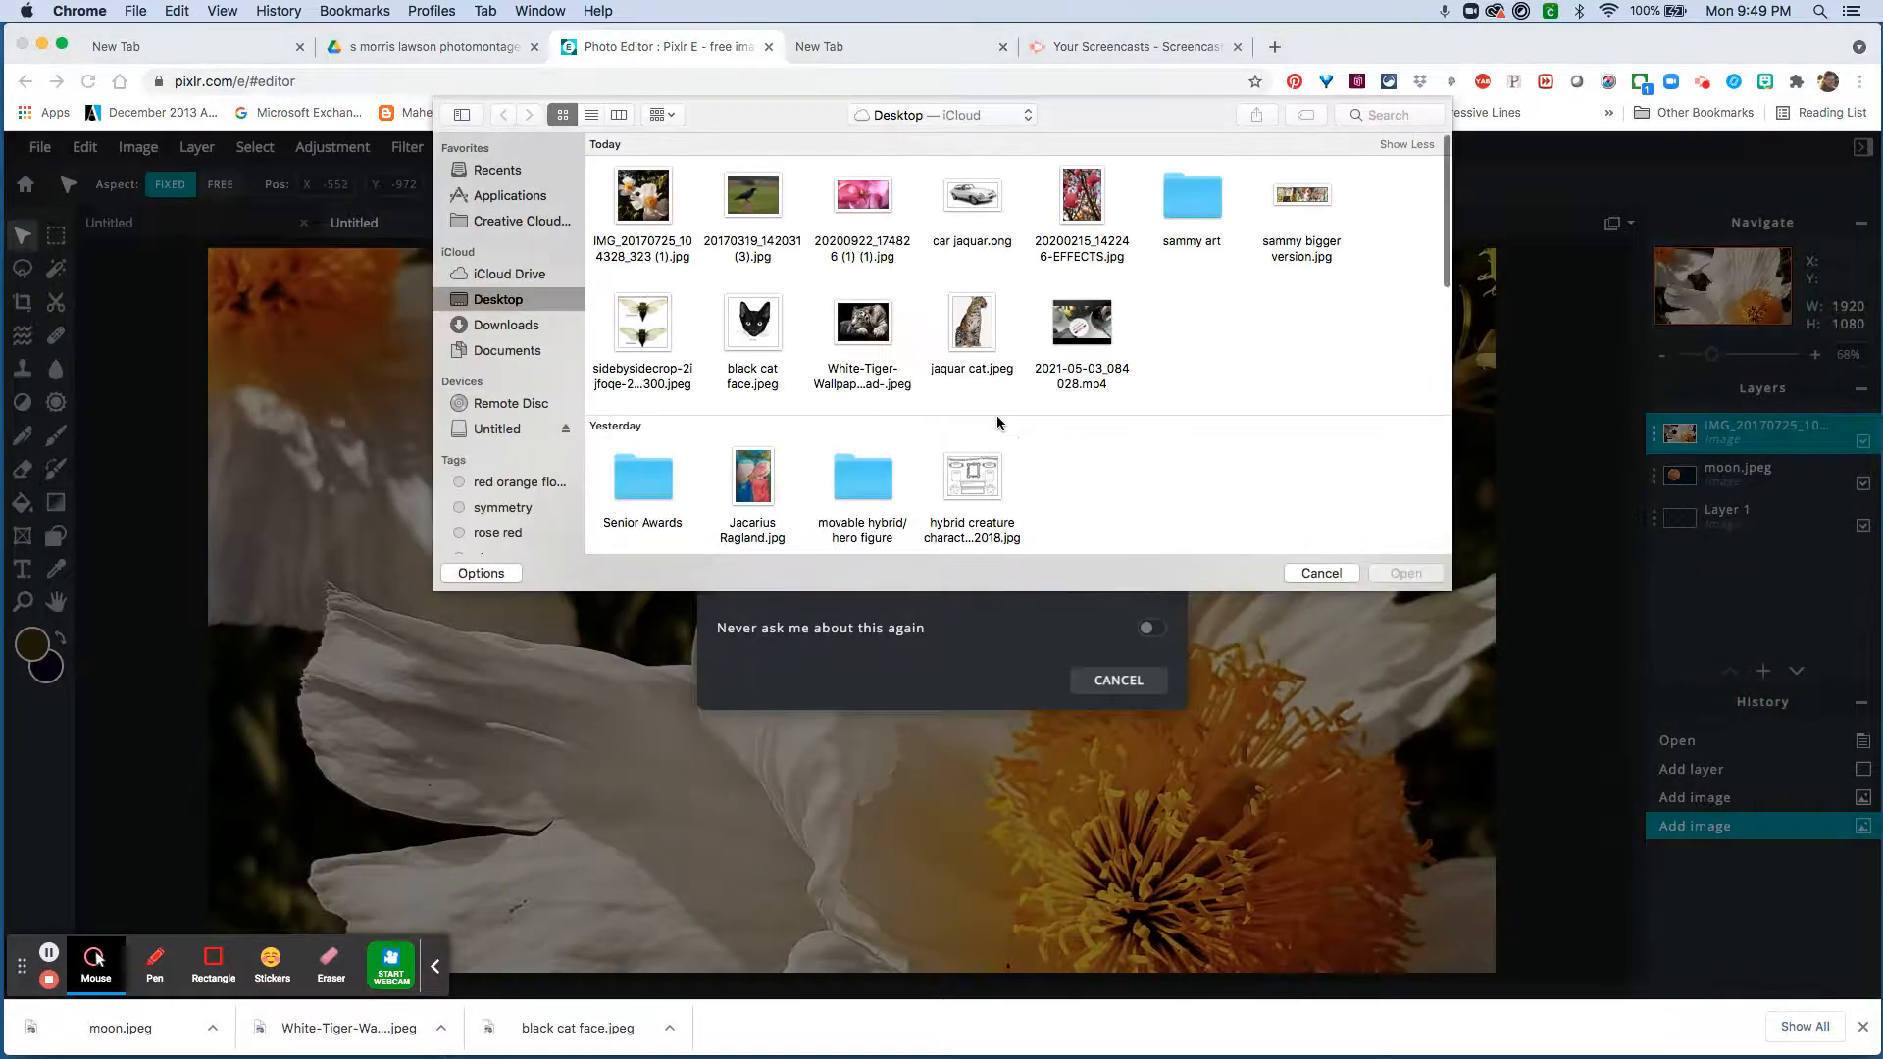
pyautogui.scroll(-5, 998, 422)
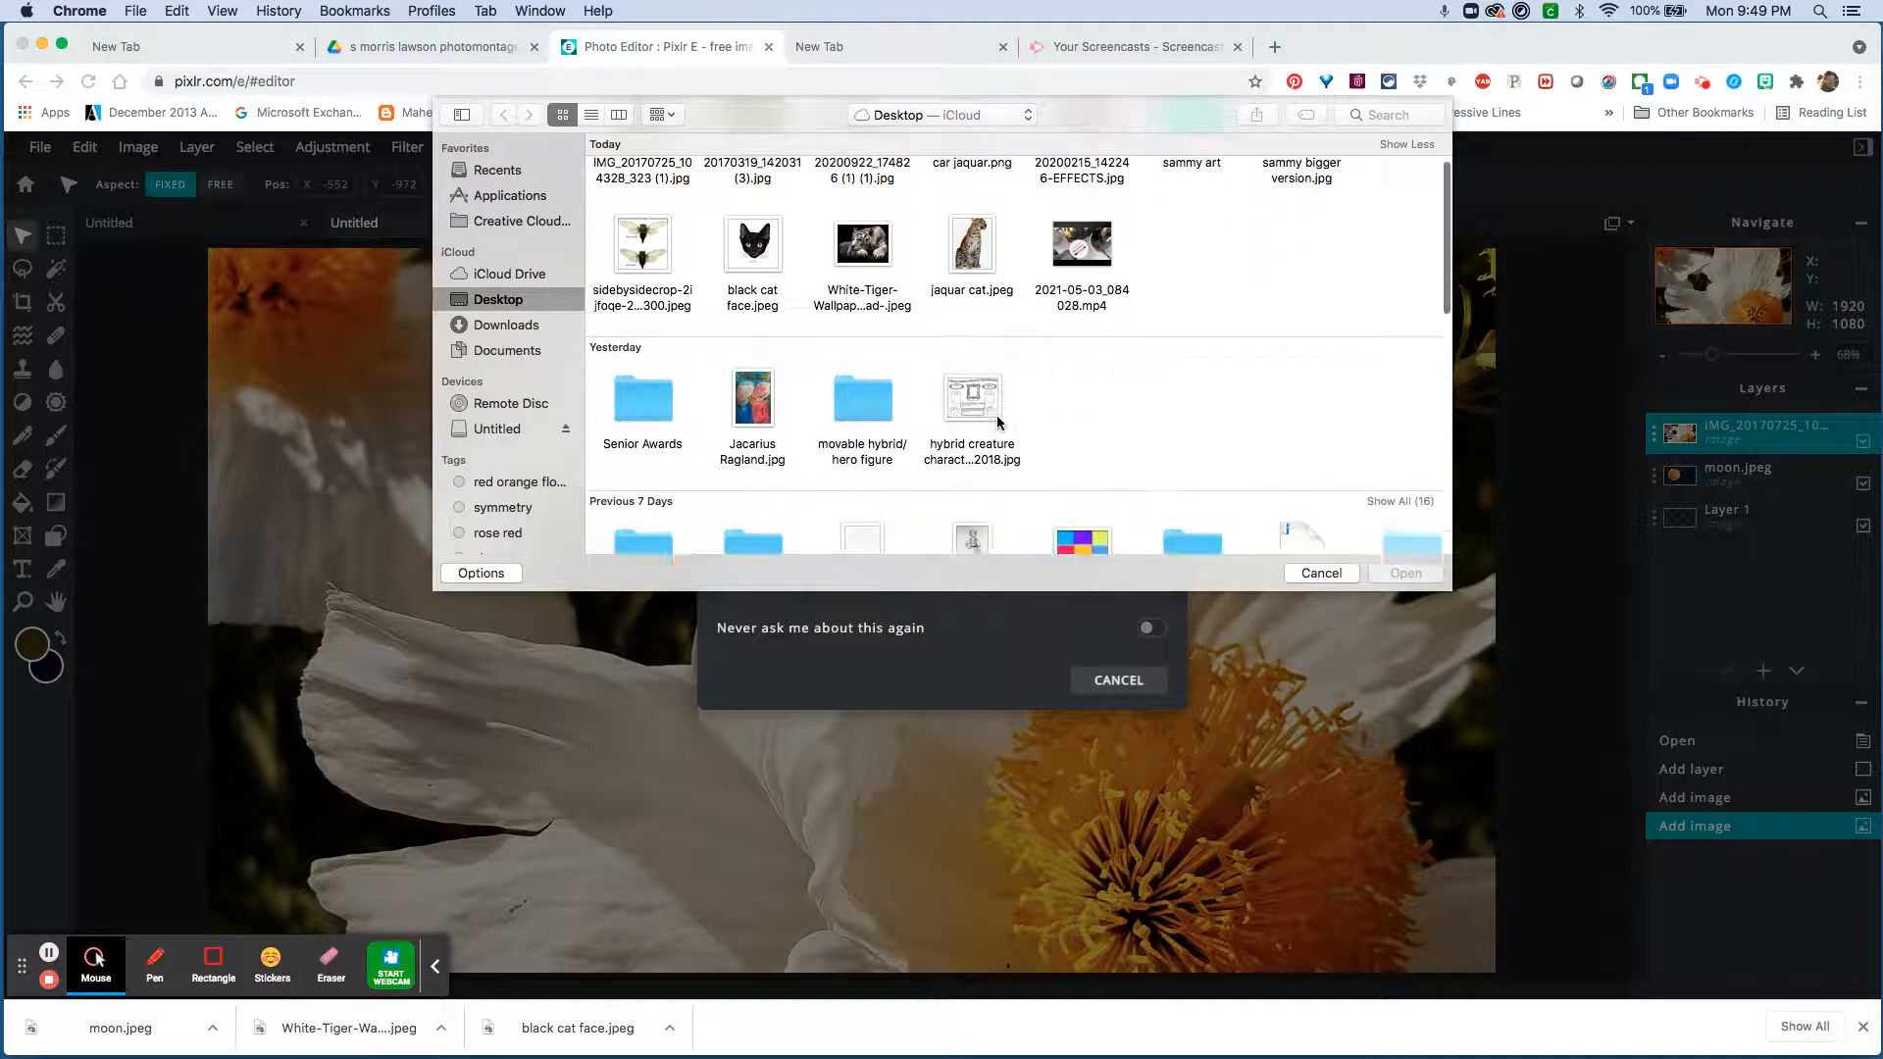
pyautogui.scroll(3, 998, 422)
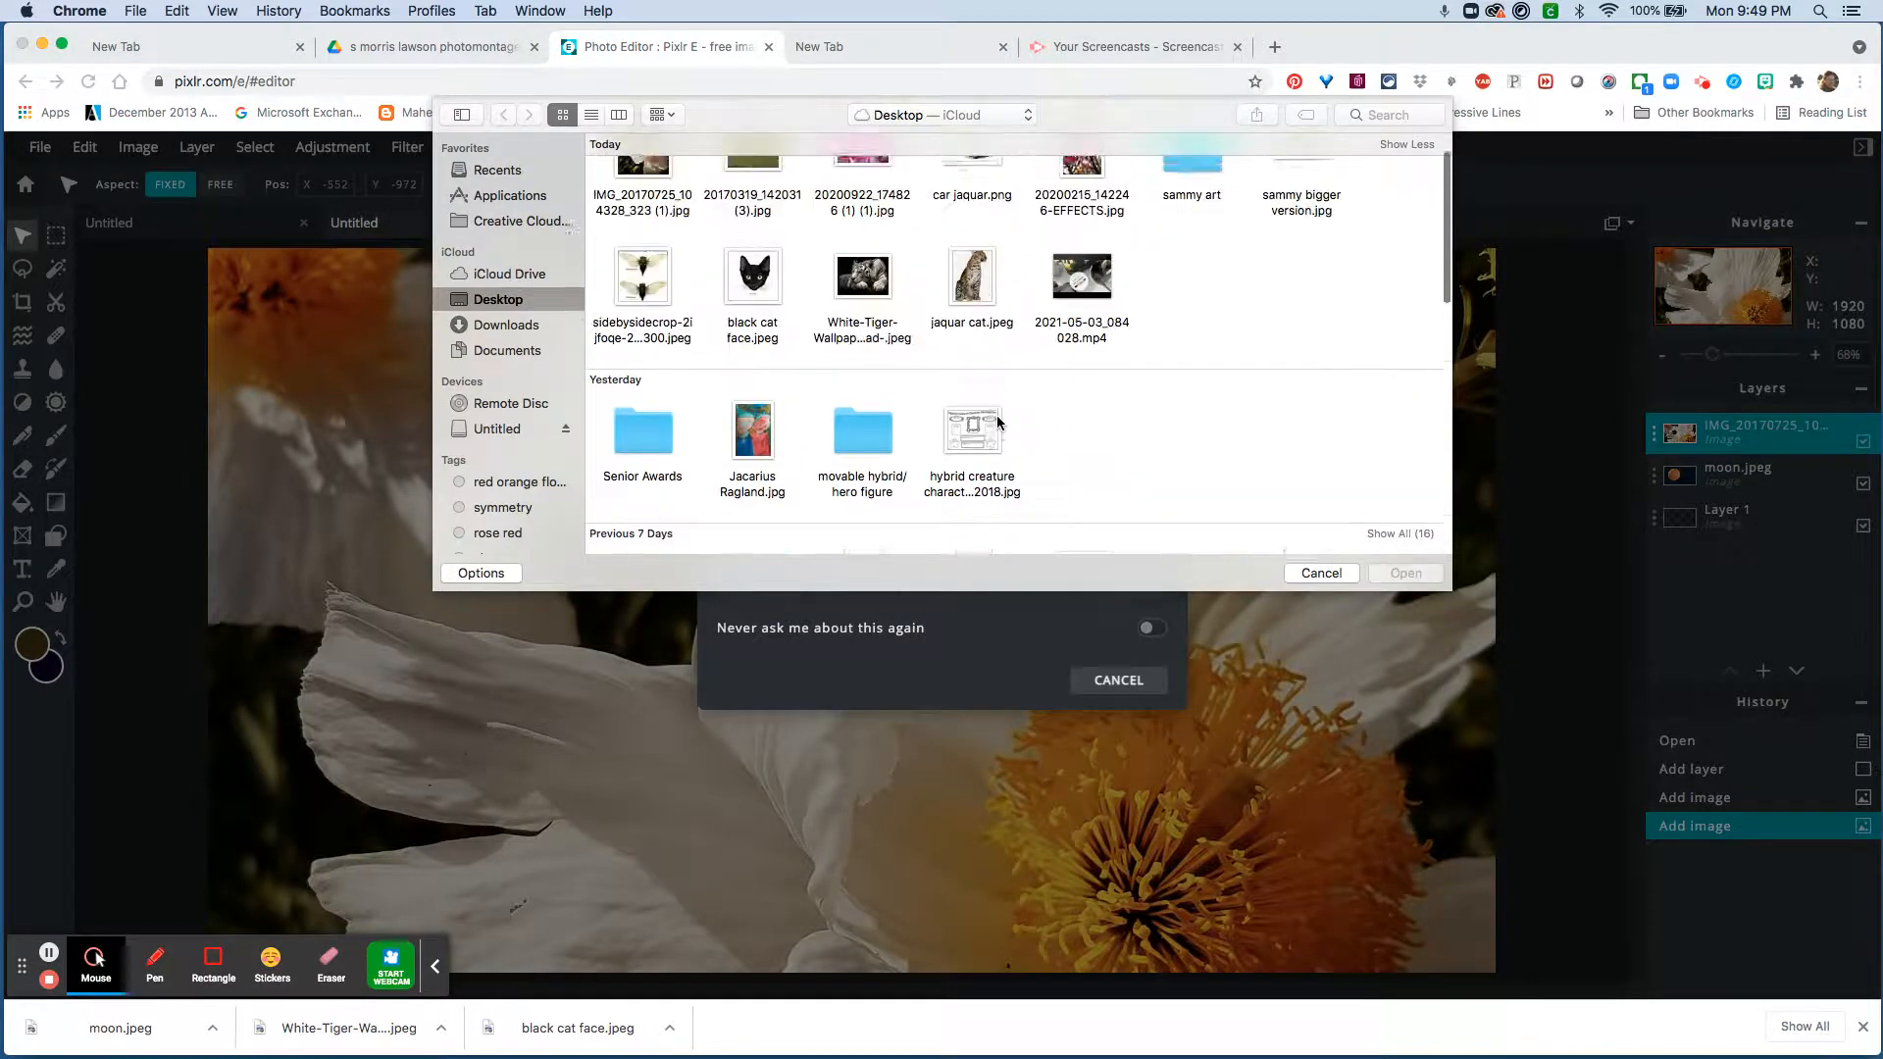
pyautogui.click(649, 254)
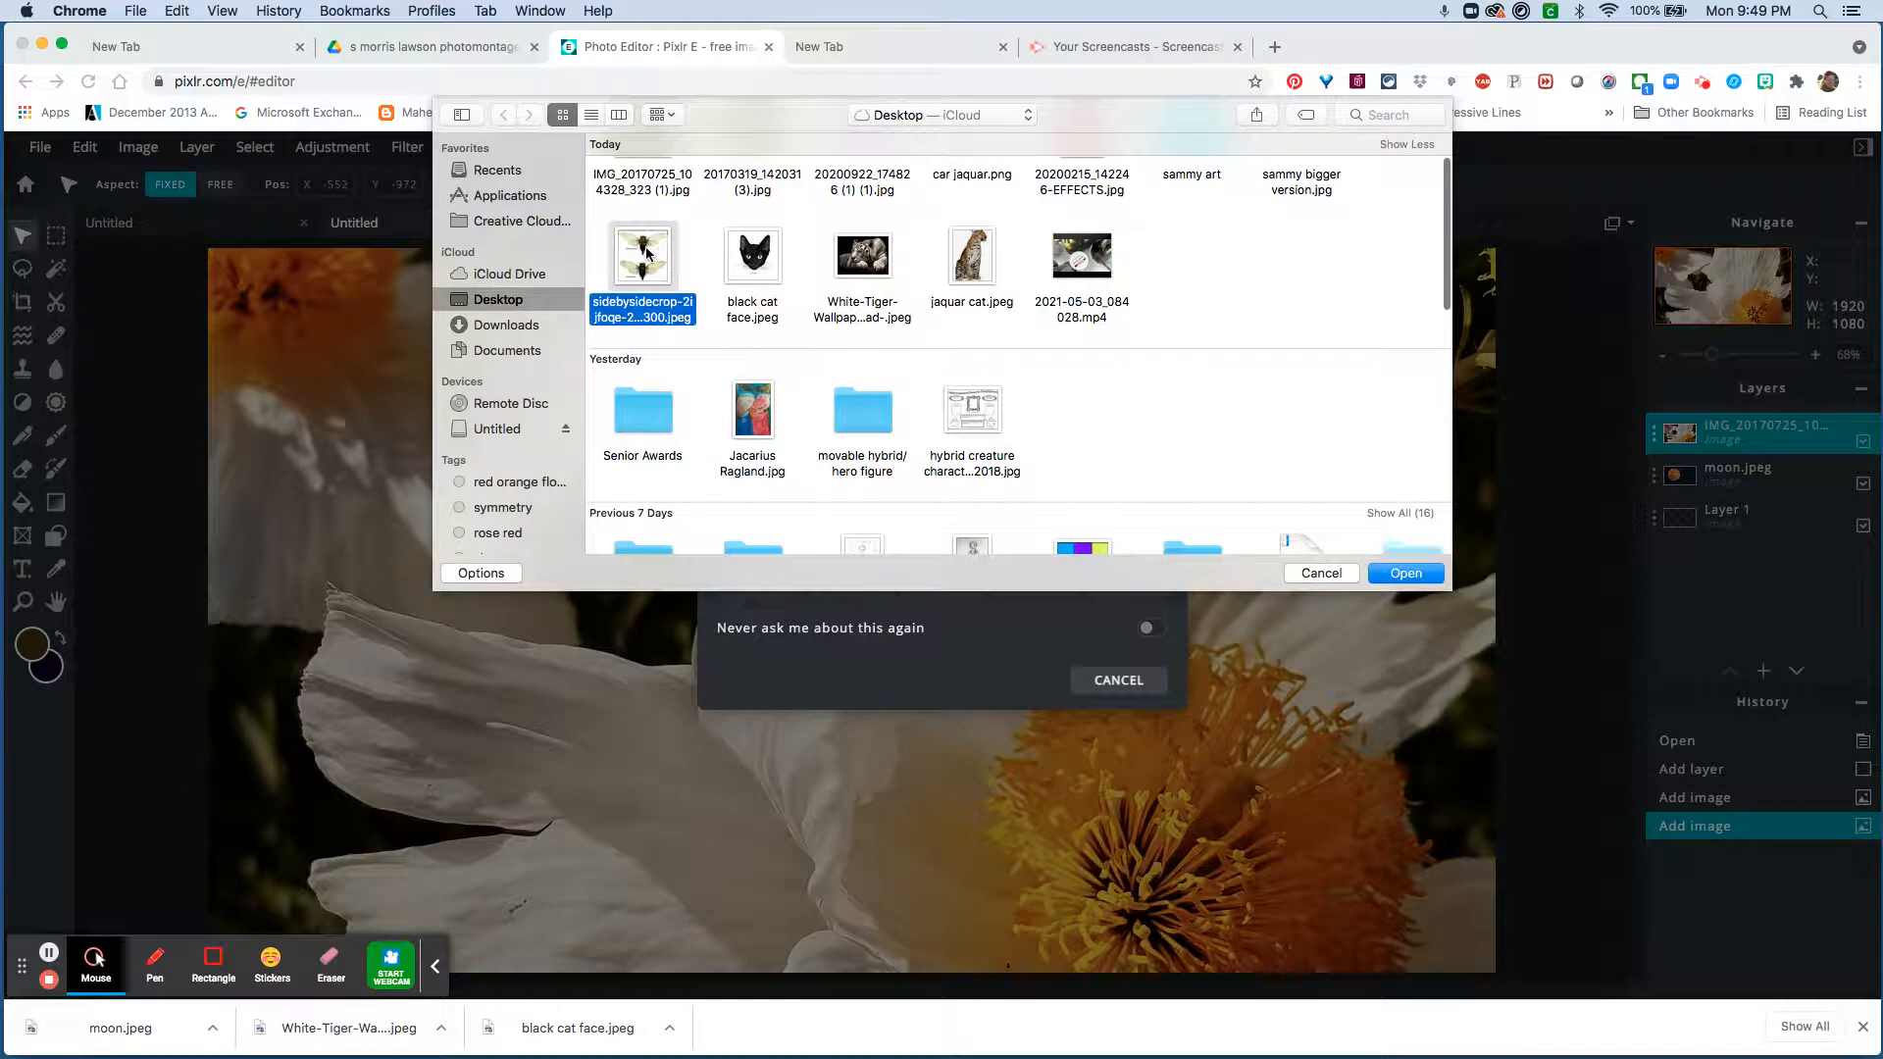
pyautogui.click(1389, 576)
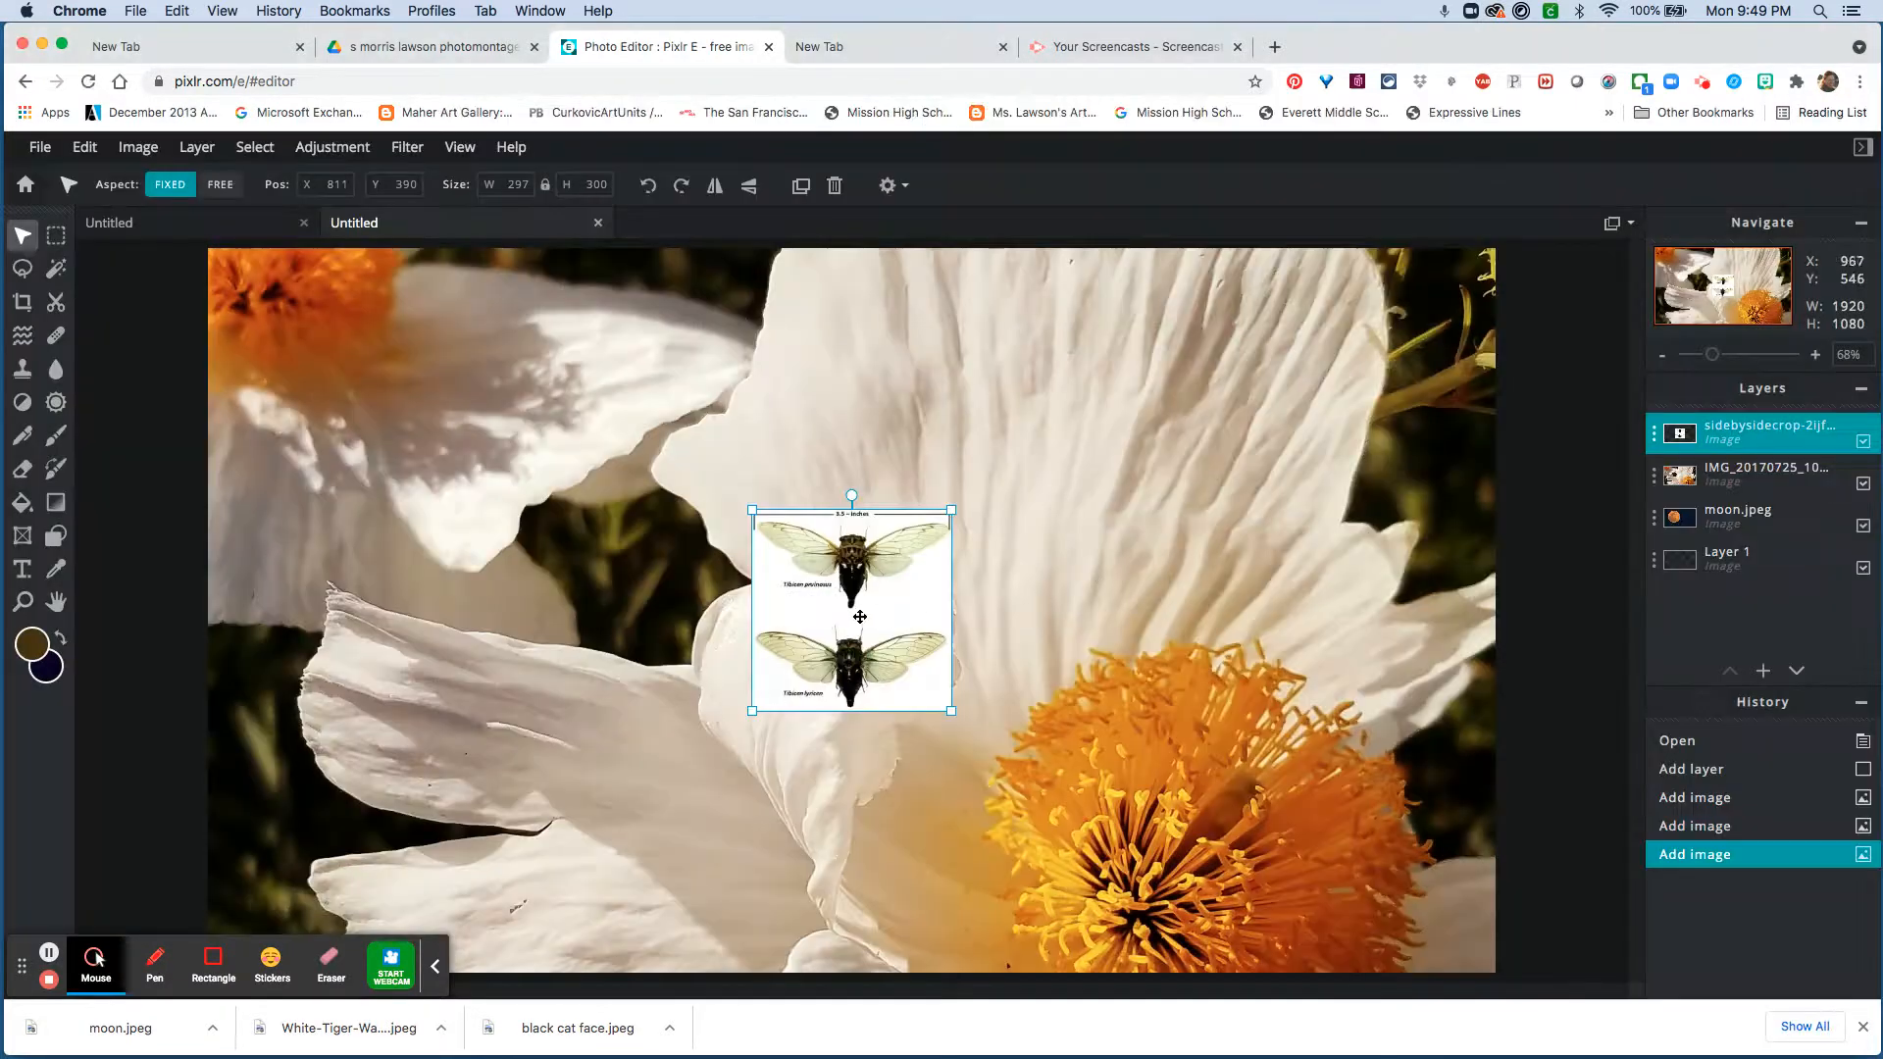
# Enlarge the cicada image proportionally to about 808 by 817 pixels
pyautogui.moveTo(951, 710); pyautogui.dragTo(1234, 998)
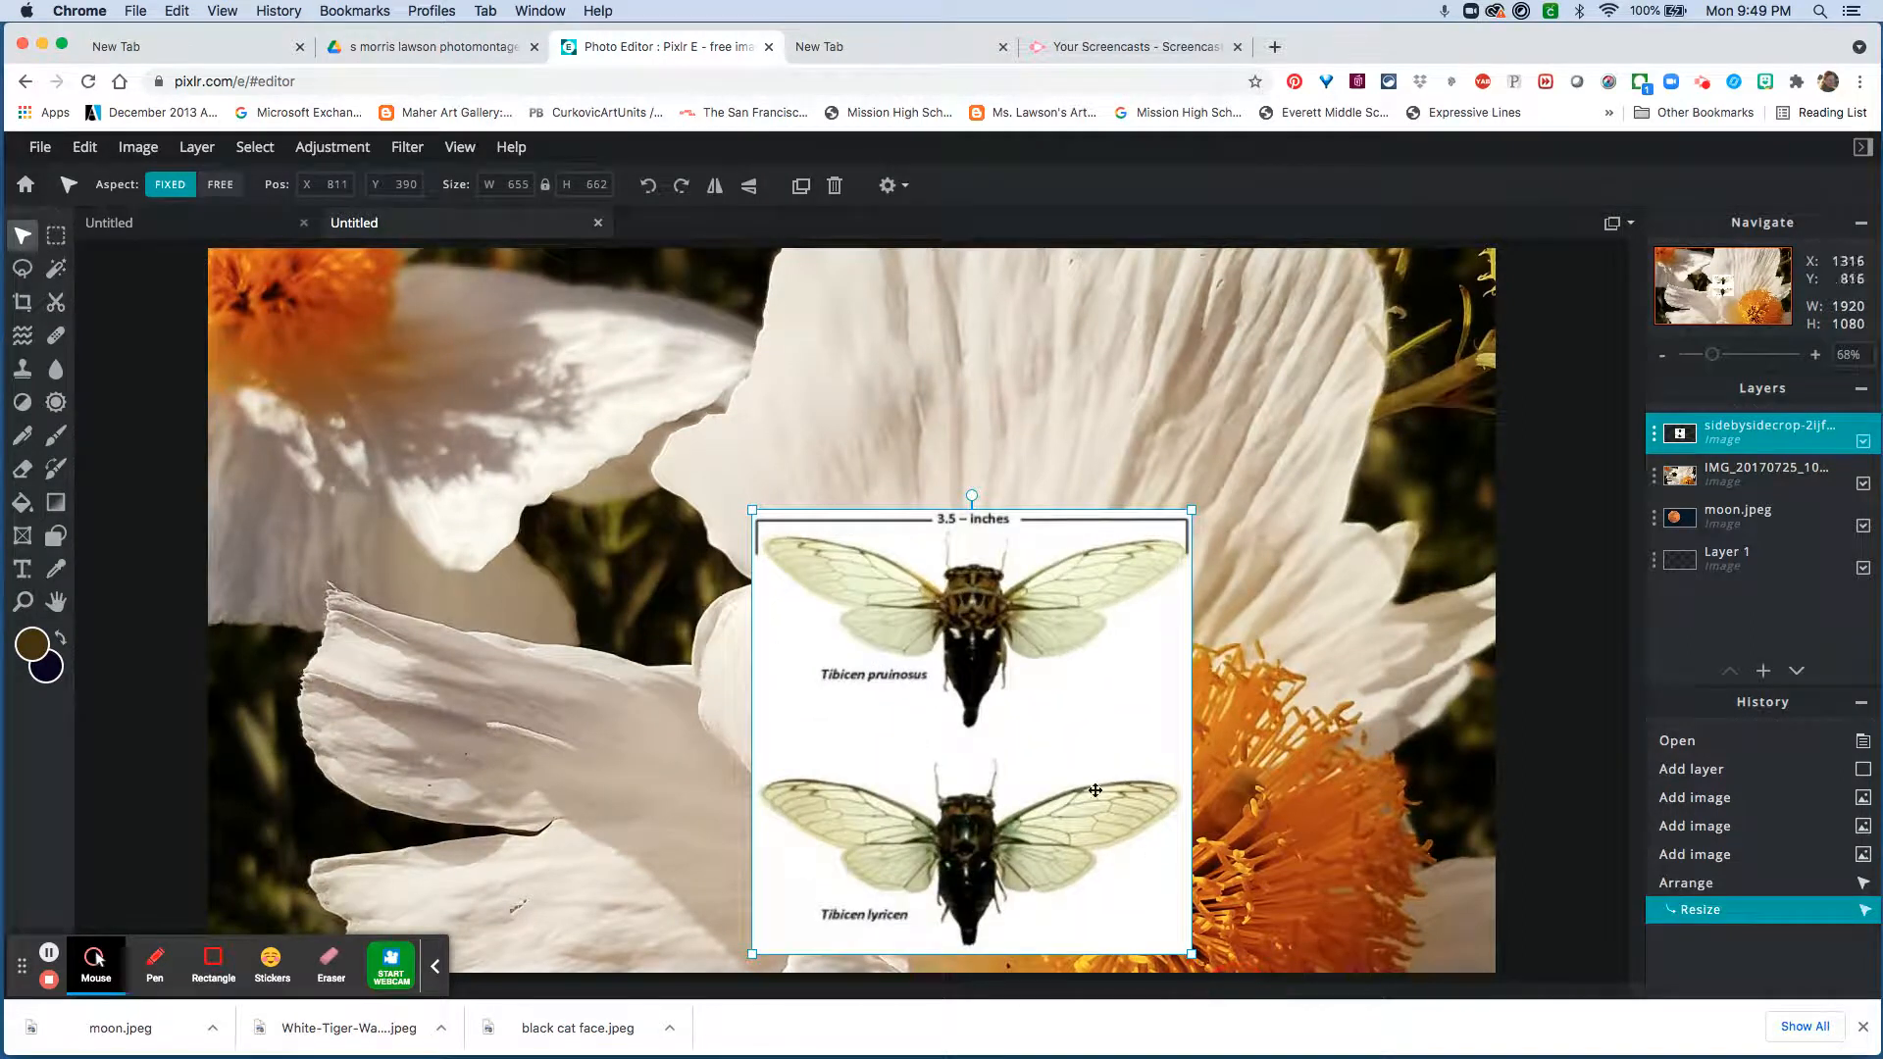
pyautogui.moveTo(747, 505); pyautogui.dragTo(665, 457)
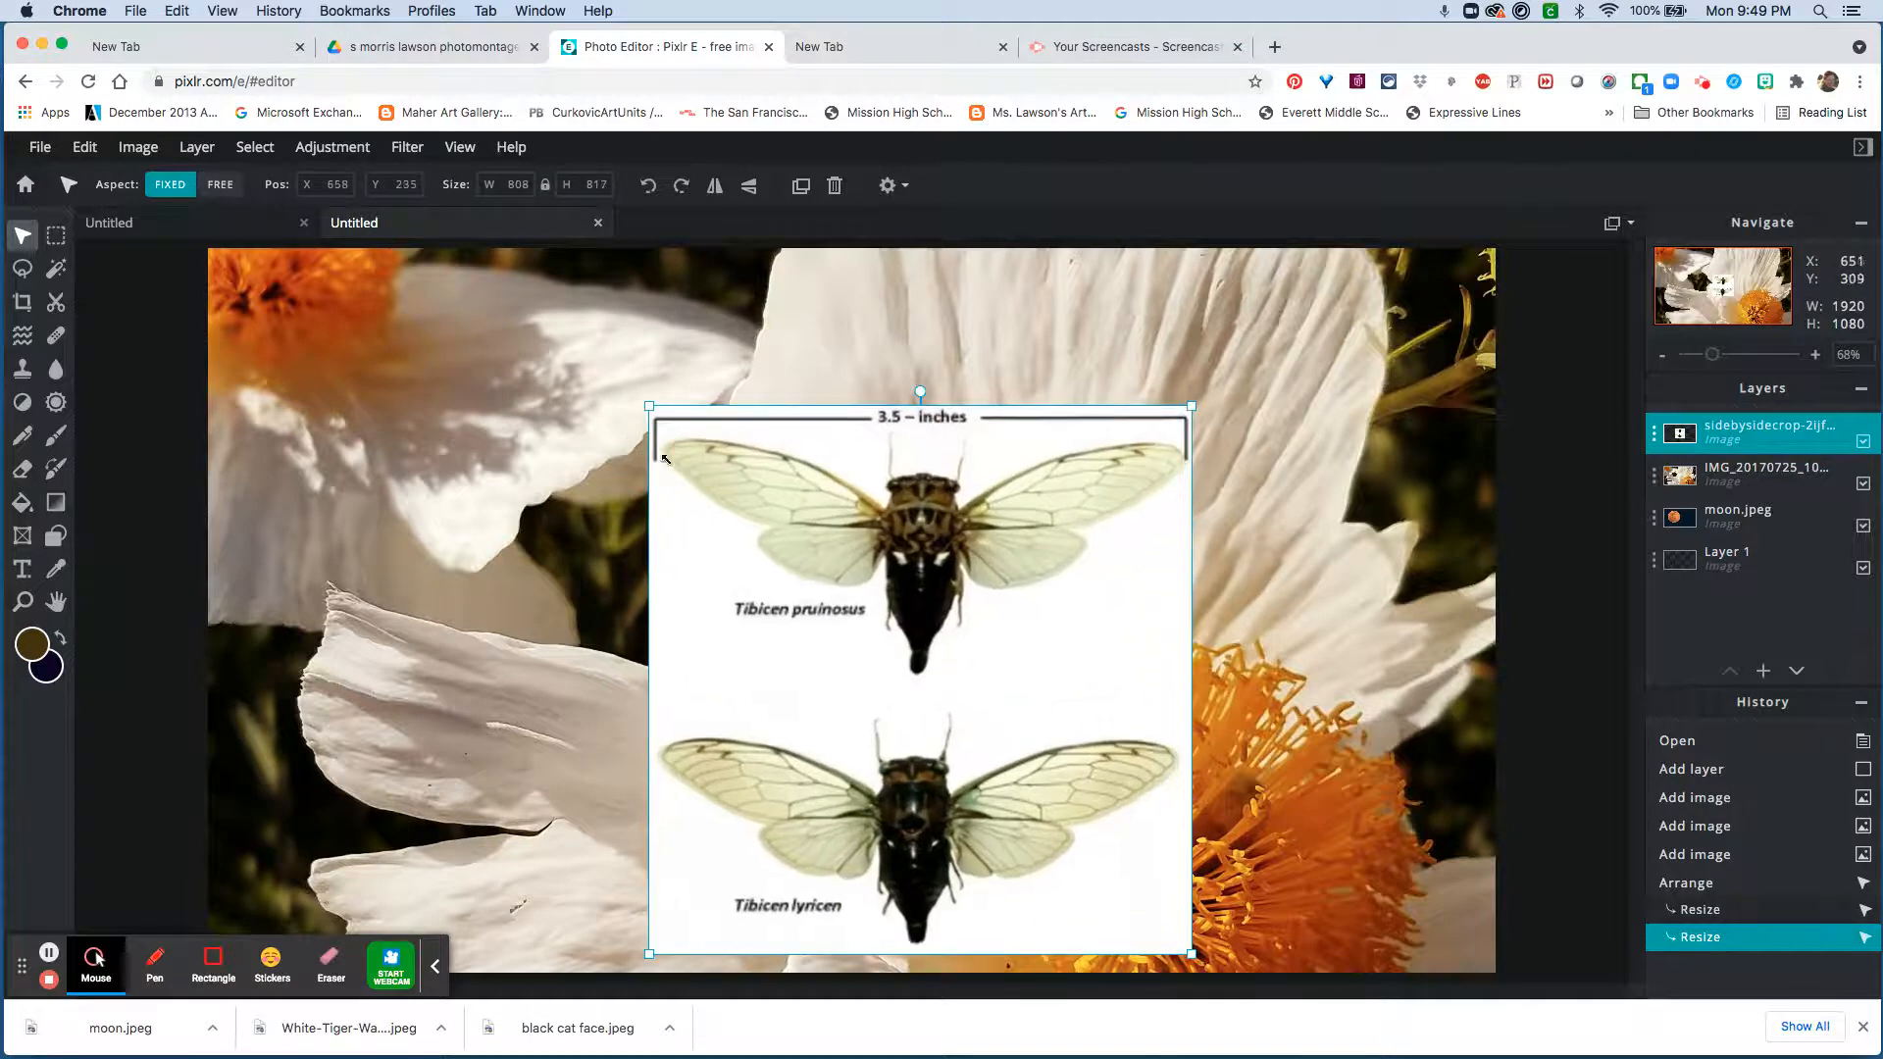
pyautogui.click(1324, 565)
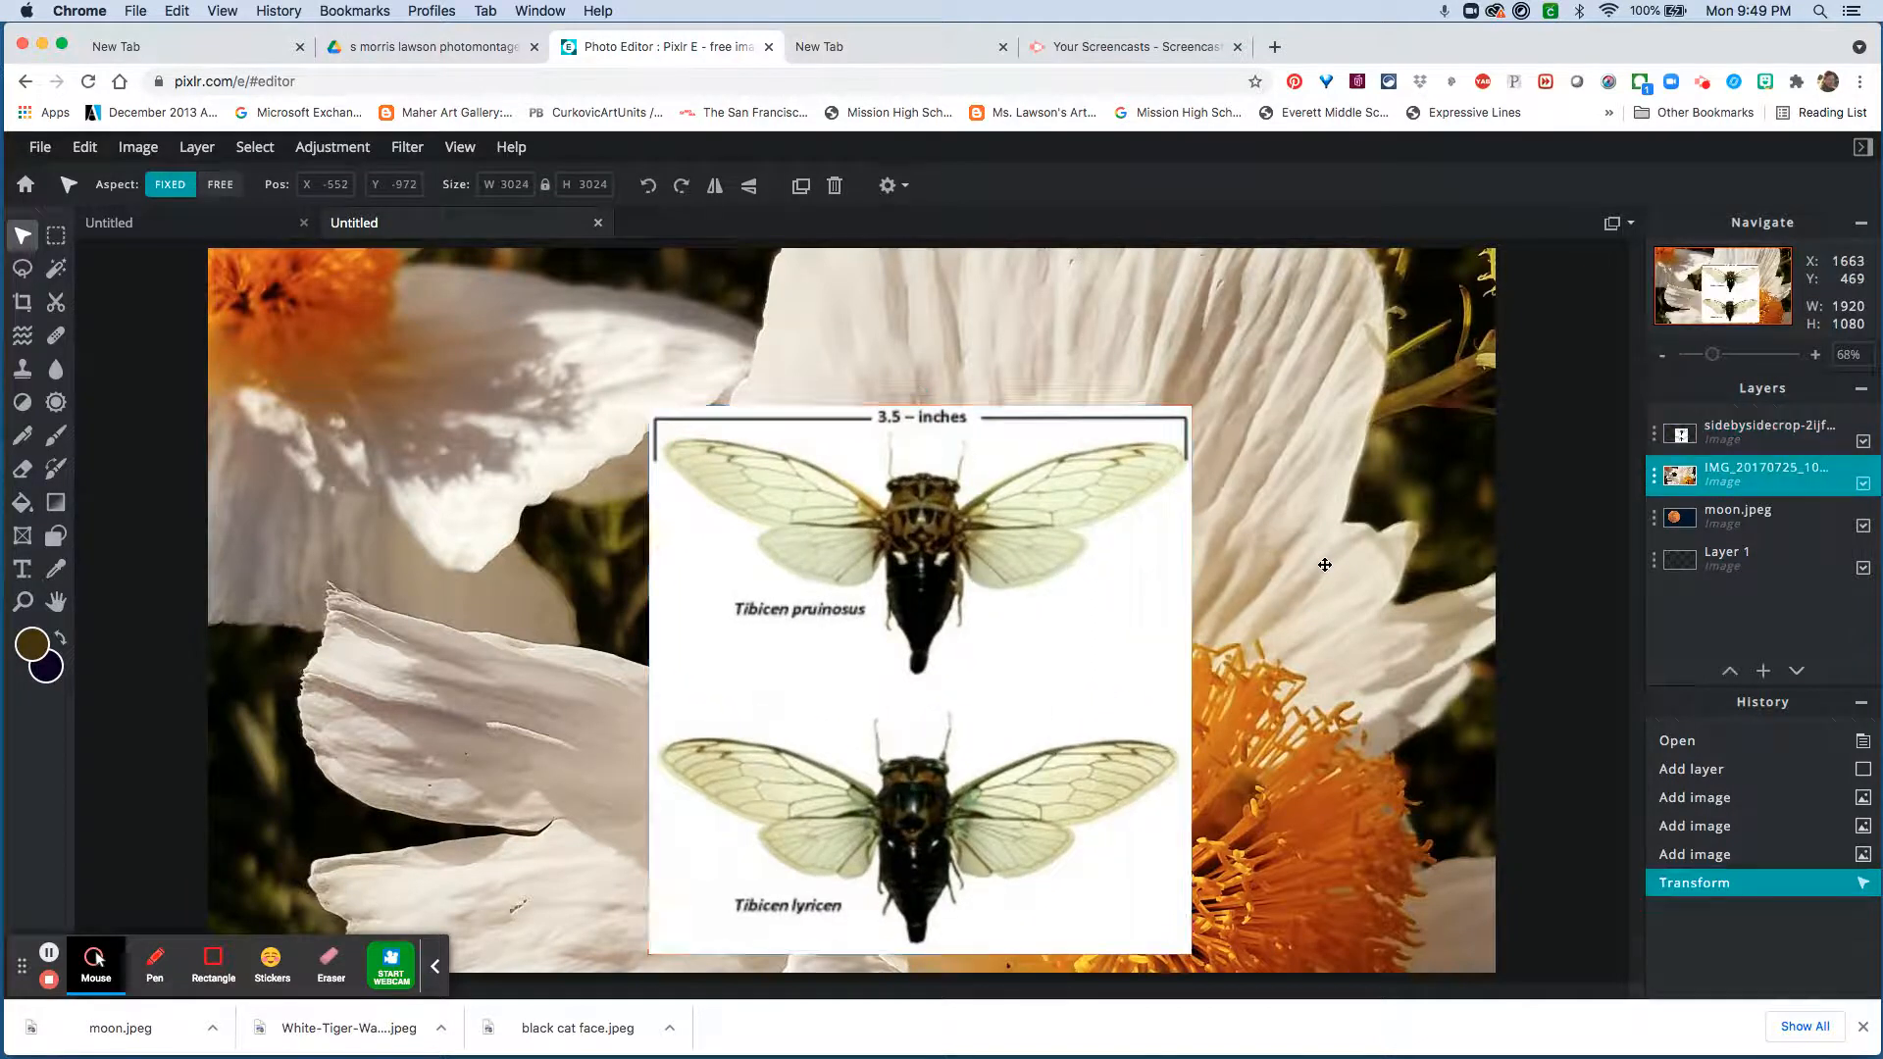
# Lasso a loose outline around the lower cicada and invert the selection
pyautogui.click(22, 271)
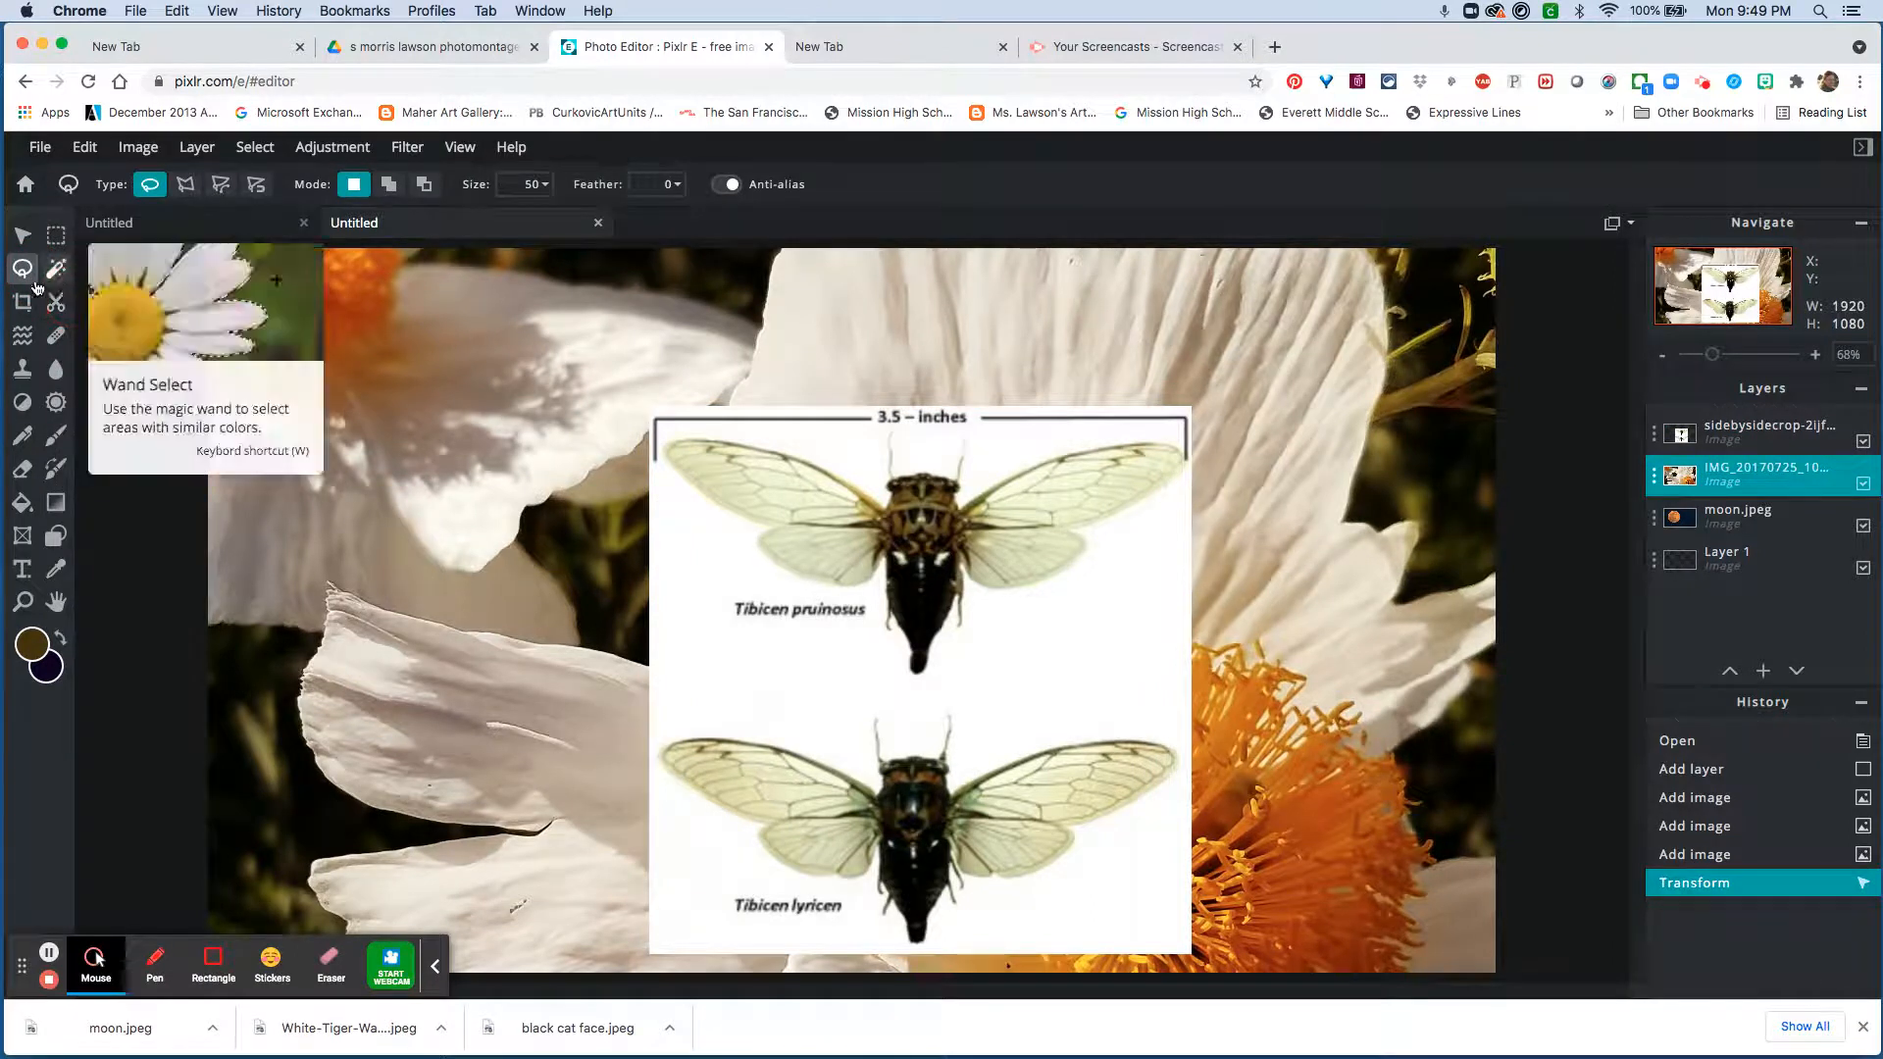
pyautogui.moveTo(835, 729)
pyautogui.mouseDown()
pyautogui.moveTo(670, 703)
pyautogui.moveTo(650, 782)
pyautogui.moveTo(759, 872)
pyautogui.moveTo(854, 892)
pyautogui.moveTo(914, 967)
pyautogui.moveTo(937, 964)
pyautogui.moveTo(958, 916)
pyautogui.moveTo(1074, 883)
pyautogui.moveTo(1187, 769)
pyautogui.moveTo(1162, 719)
pyautogui.moveTo(979, 734)
pyautogui.moveTo(947, 699)
pyautogui.moveTo(832, 727)
pyautogui.mouseUp()
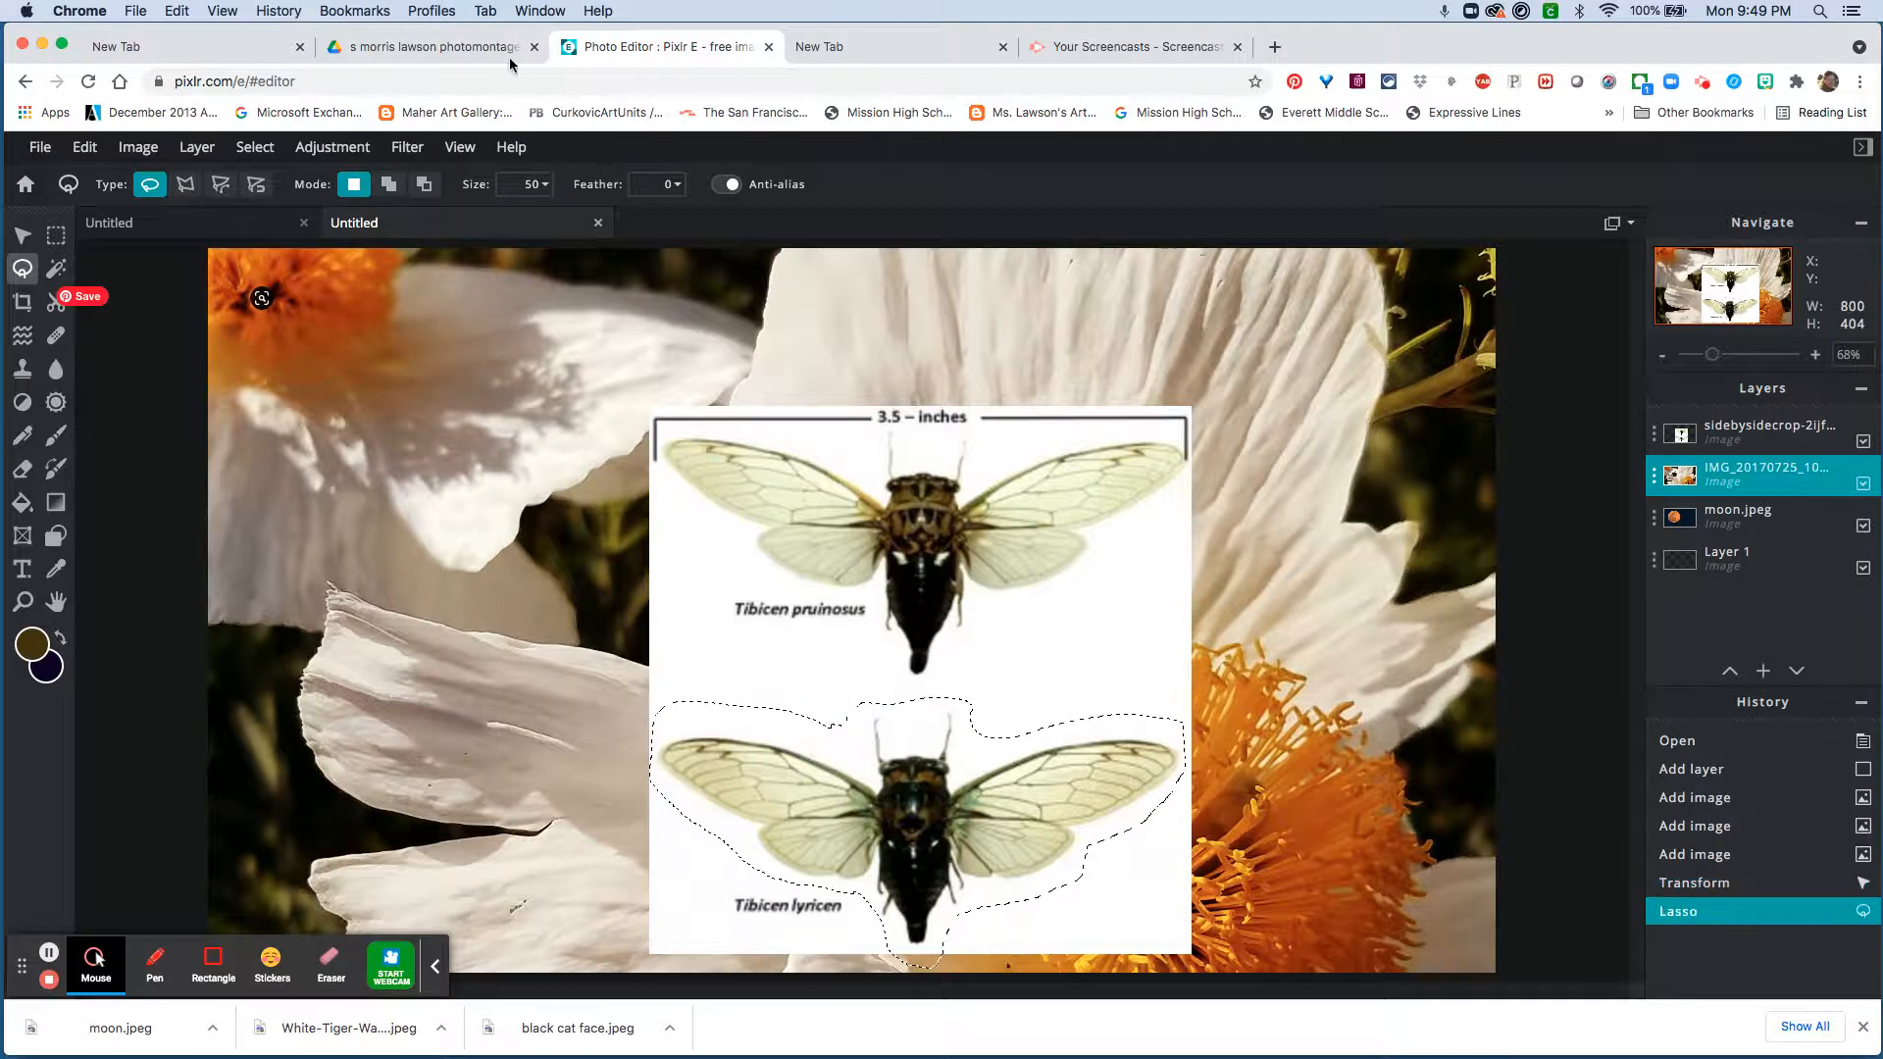
pyautogui.click(257, 148)
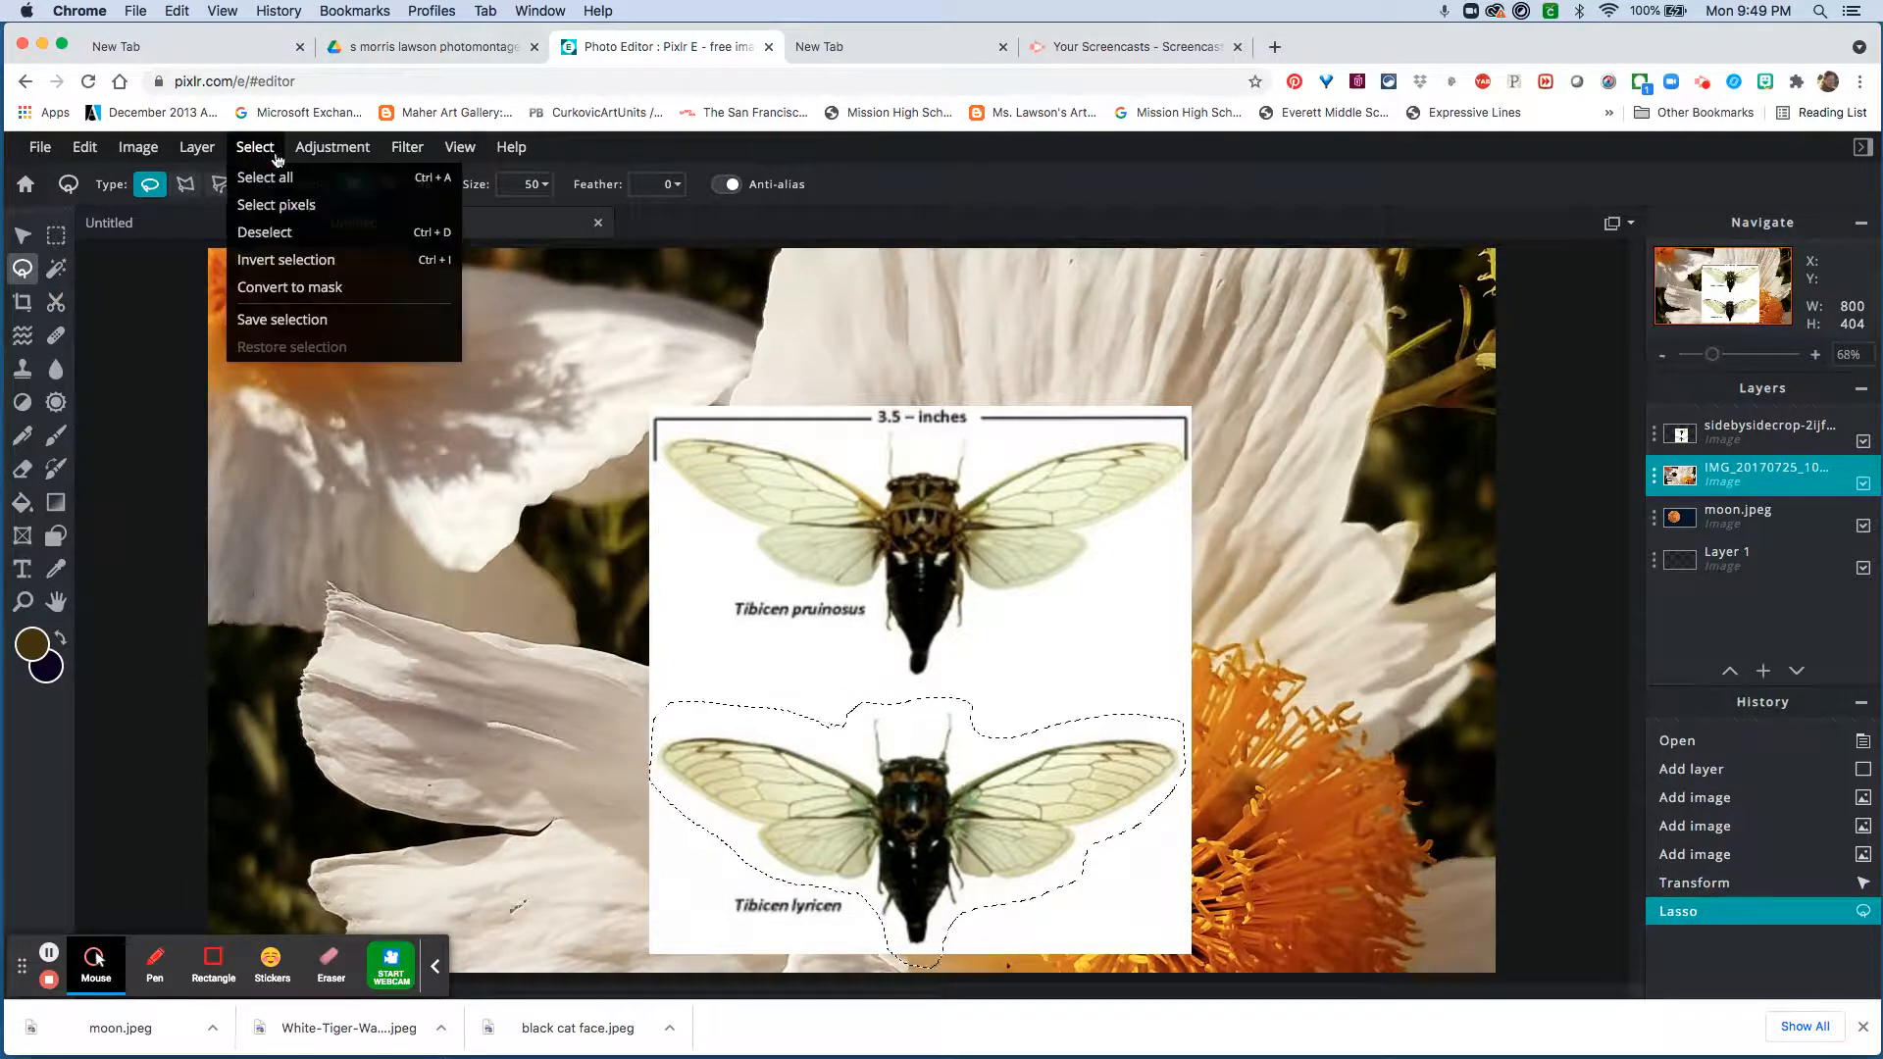
pyautogui.click(282, 258)
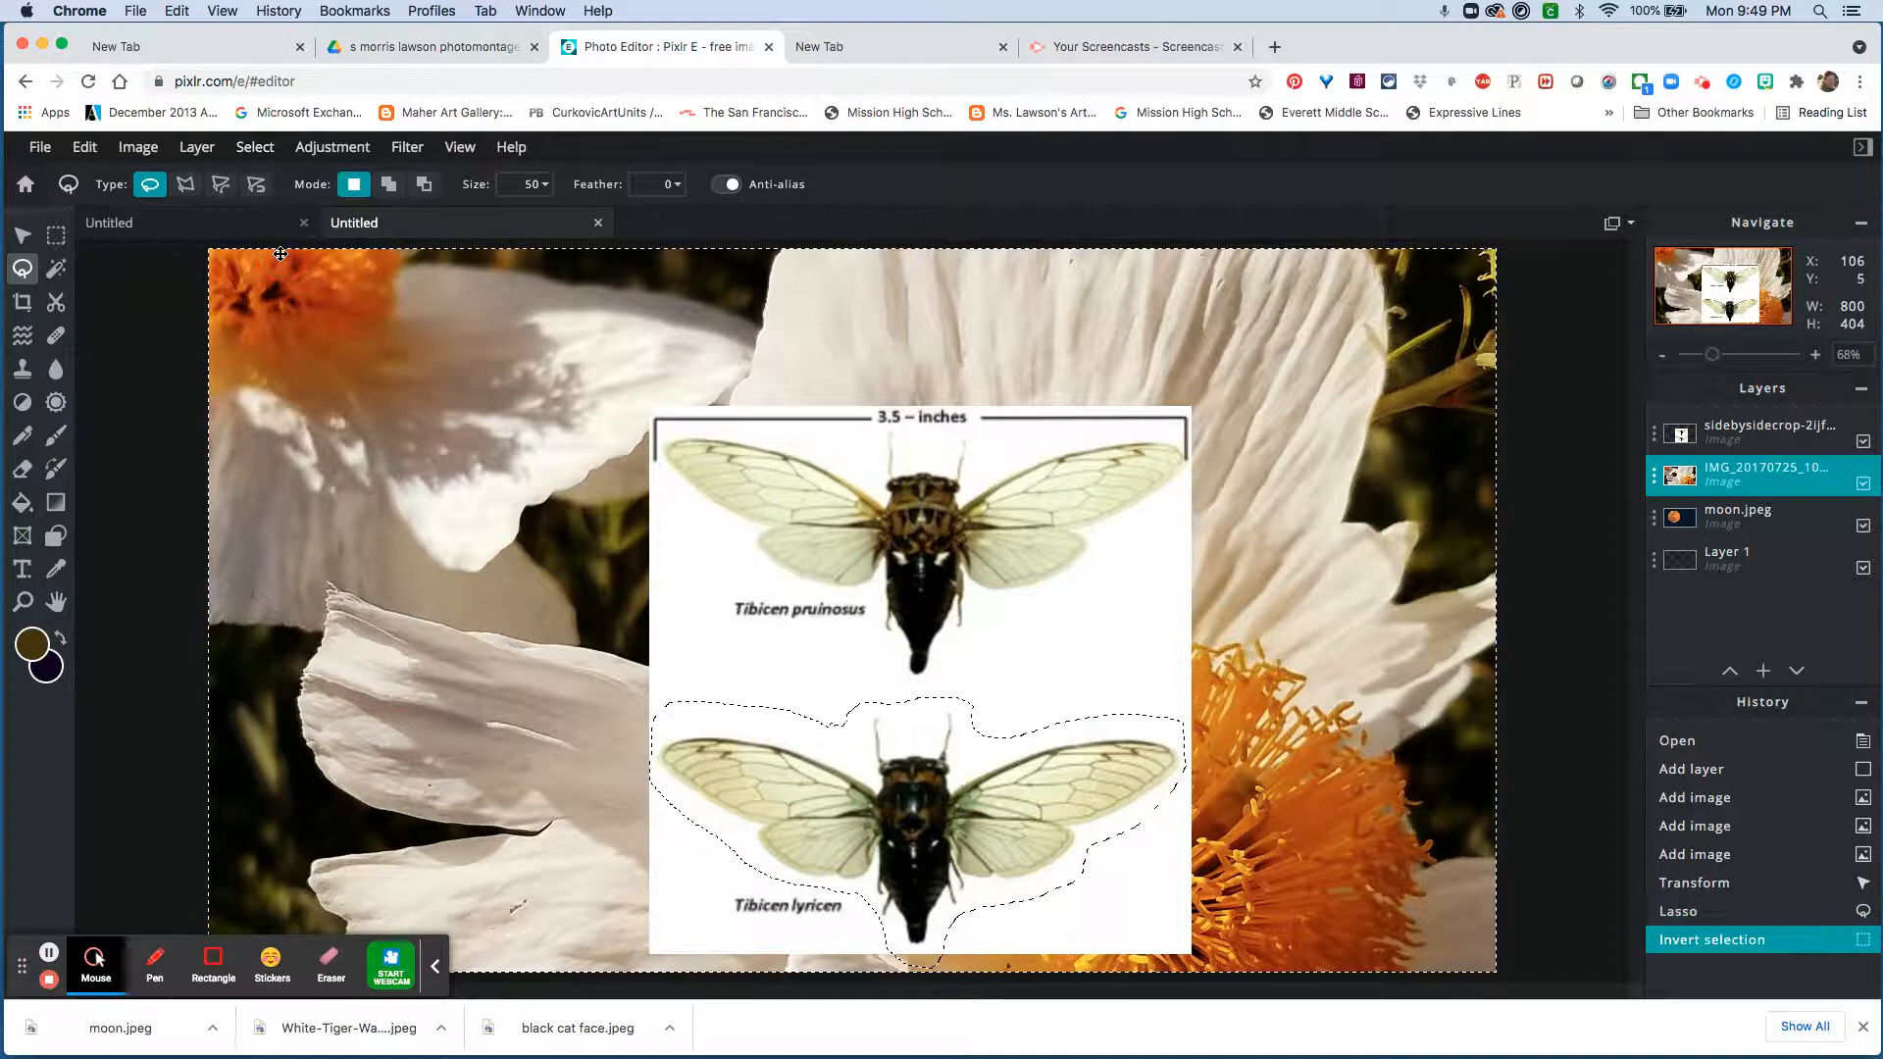
pyautogui.press('BackSpace')
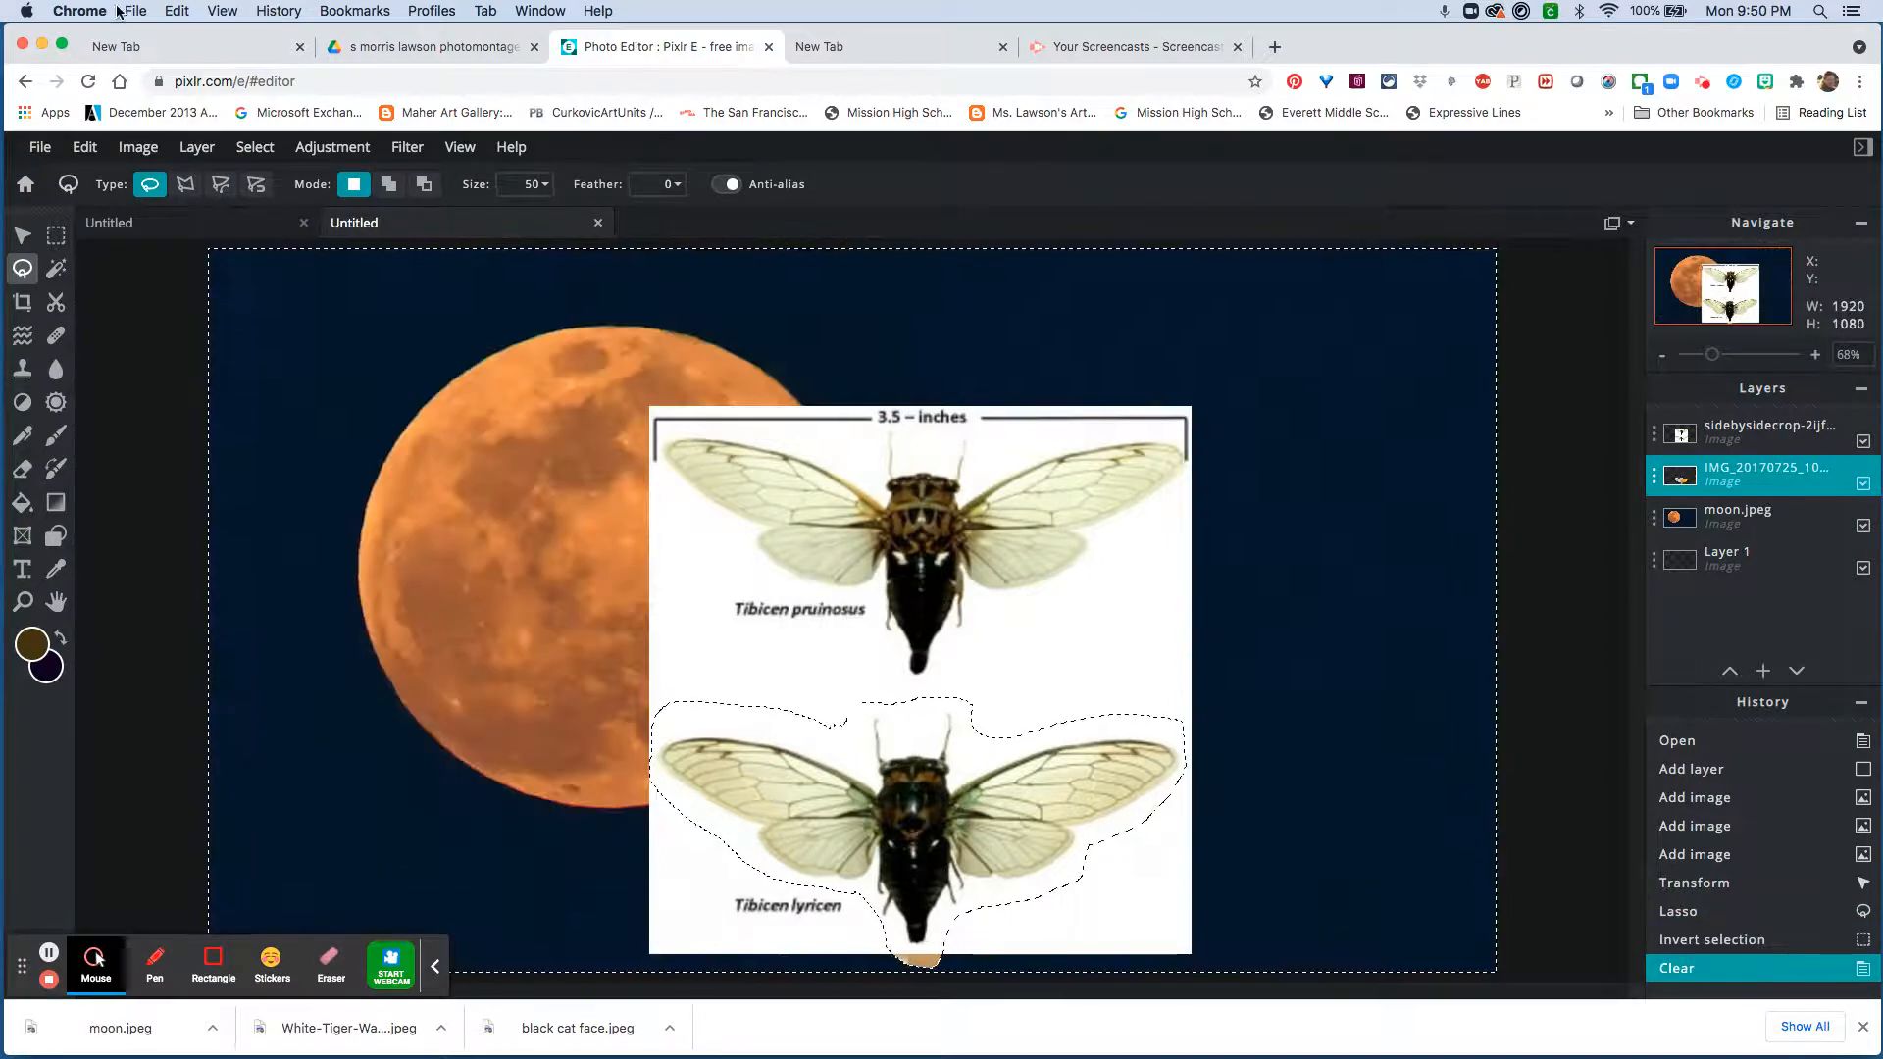
pyautogui.click(87, 150)
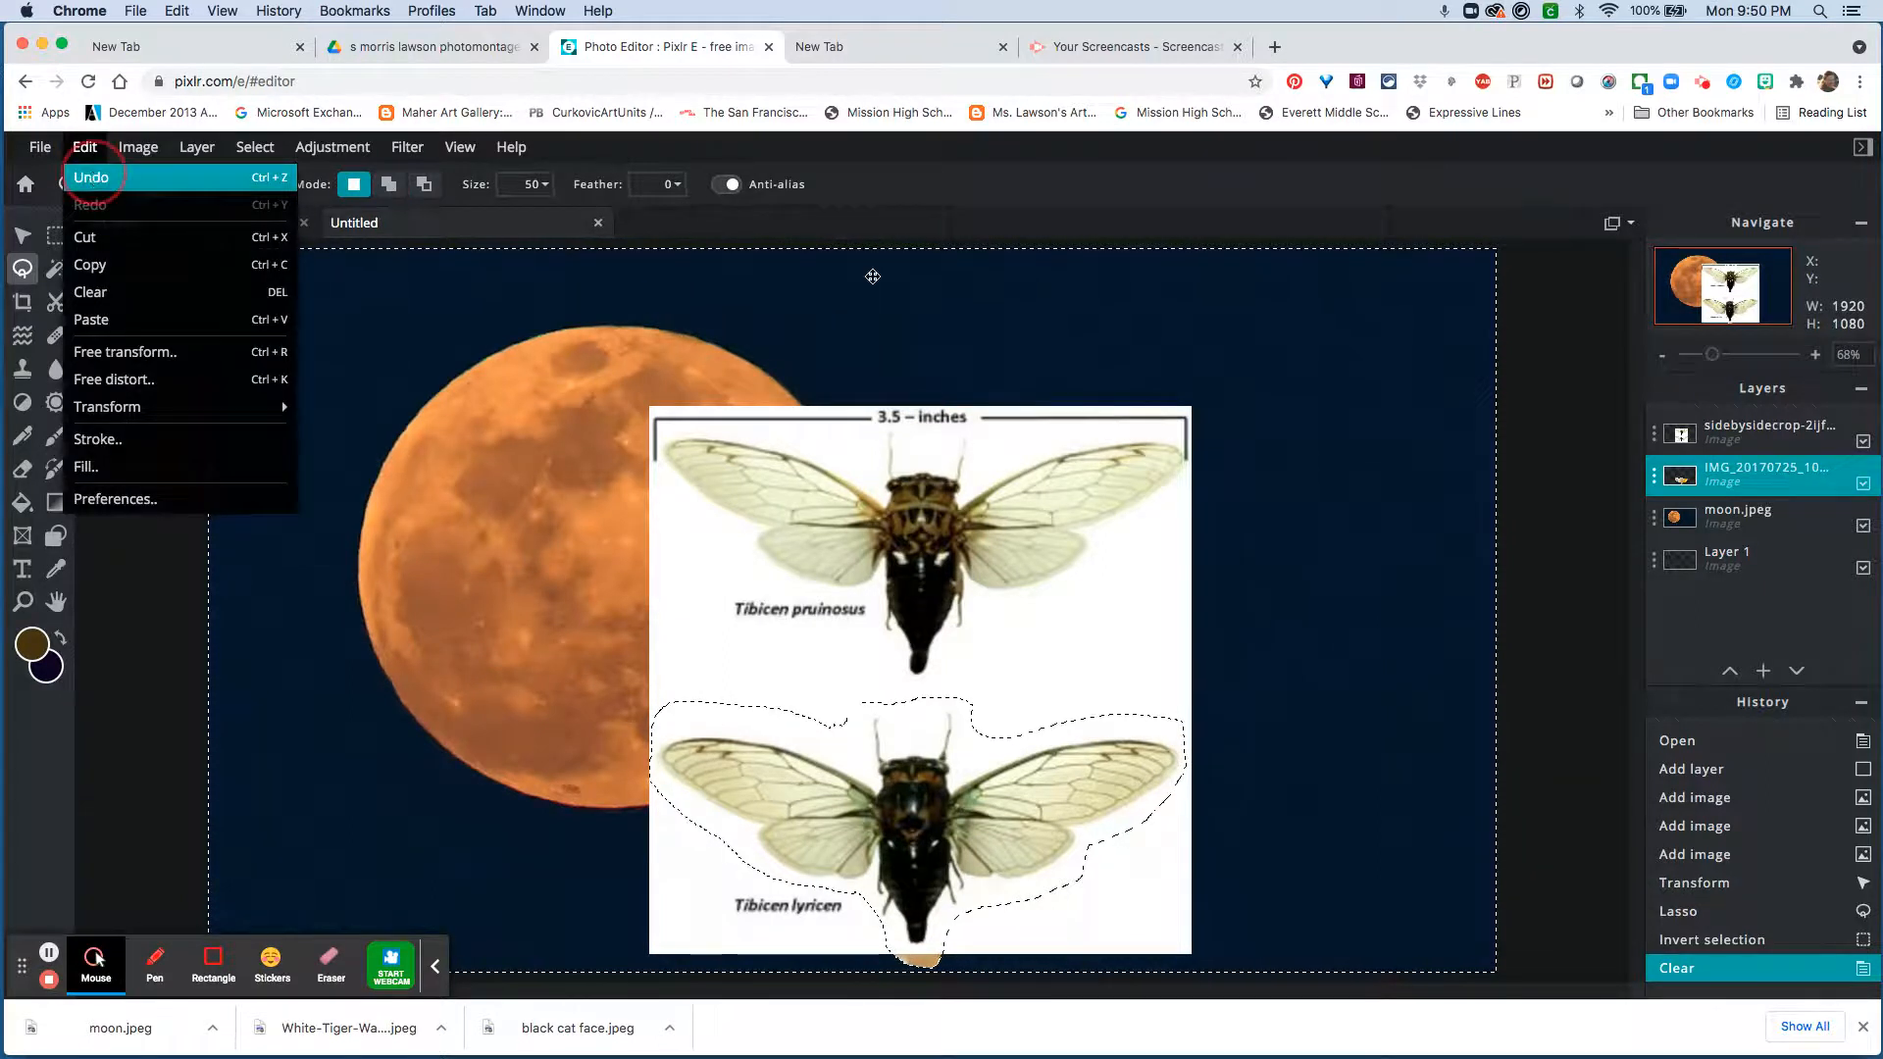
pyautogui.click(91, 177)
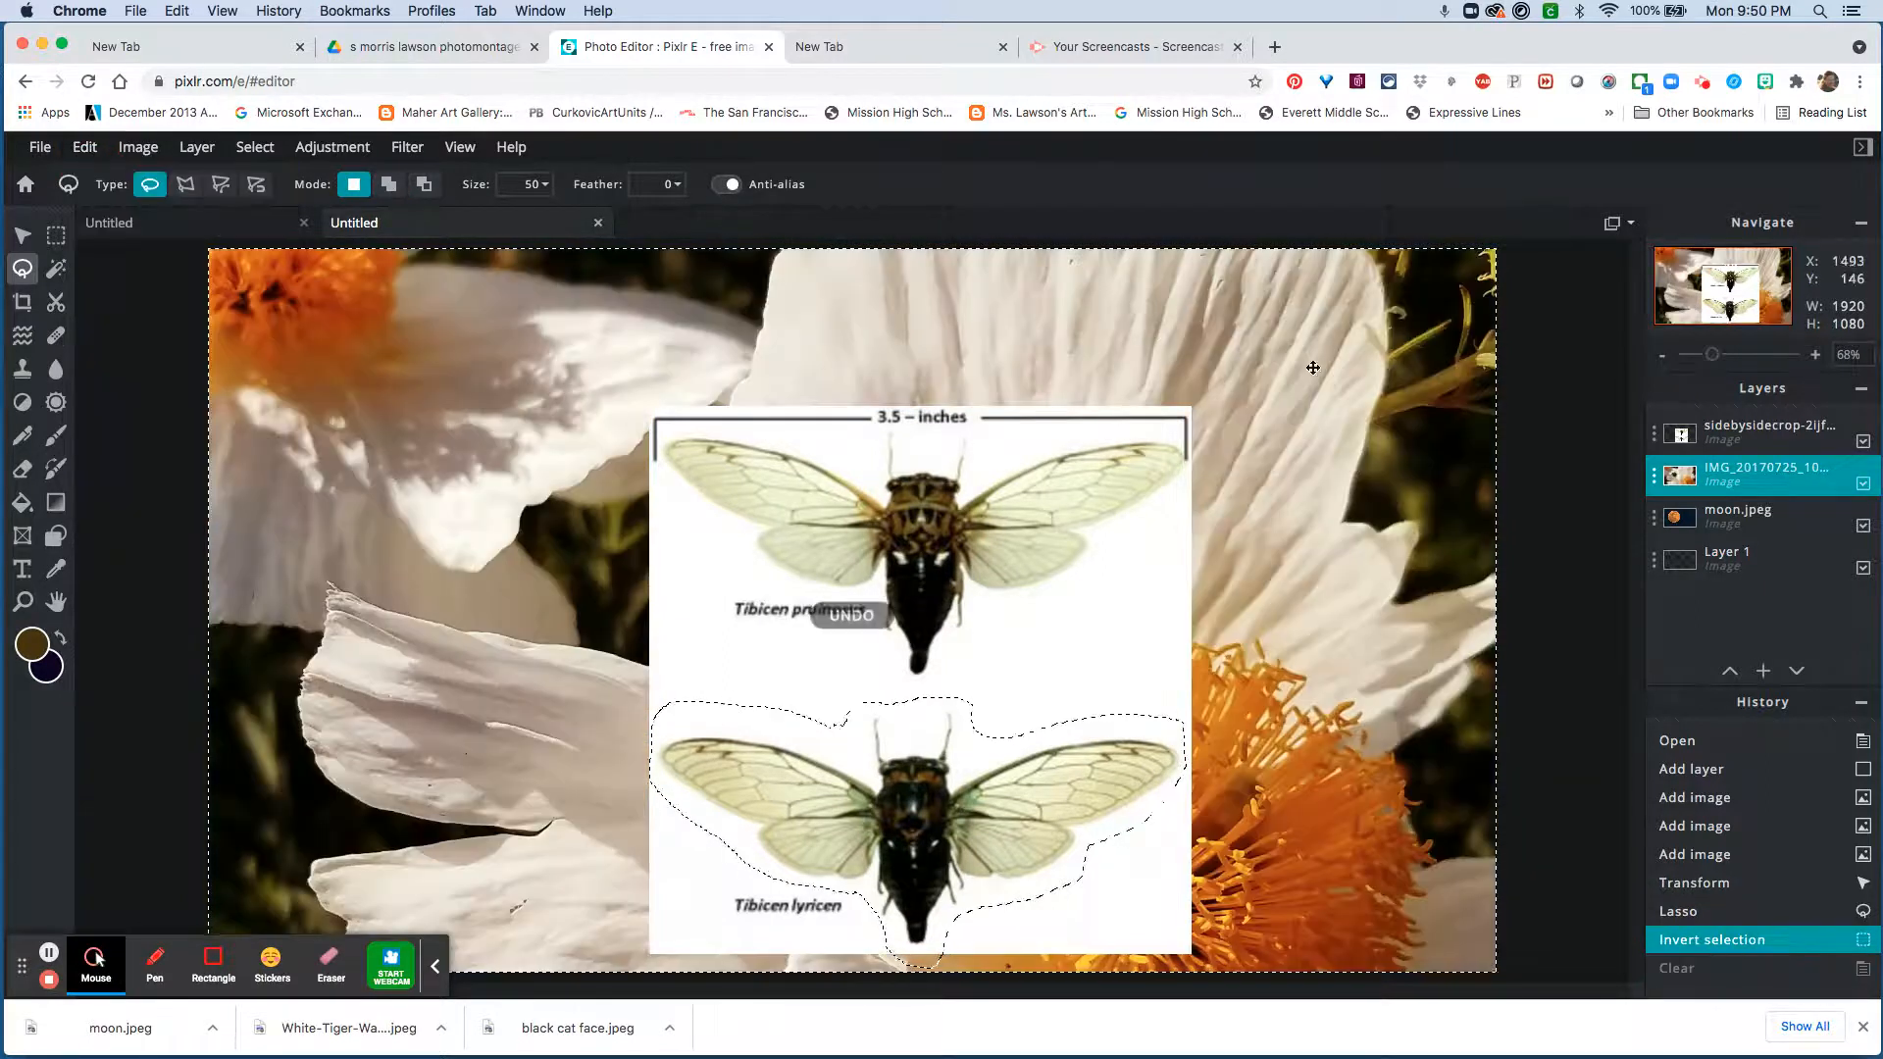
# On the cicada layer, delete everything outside the lower cicada's outline, and select the whole canvas
pyautogui.click(1756, 443)
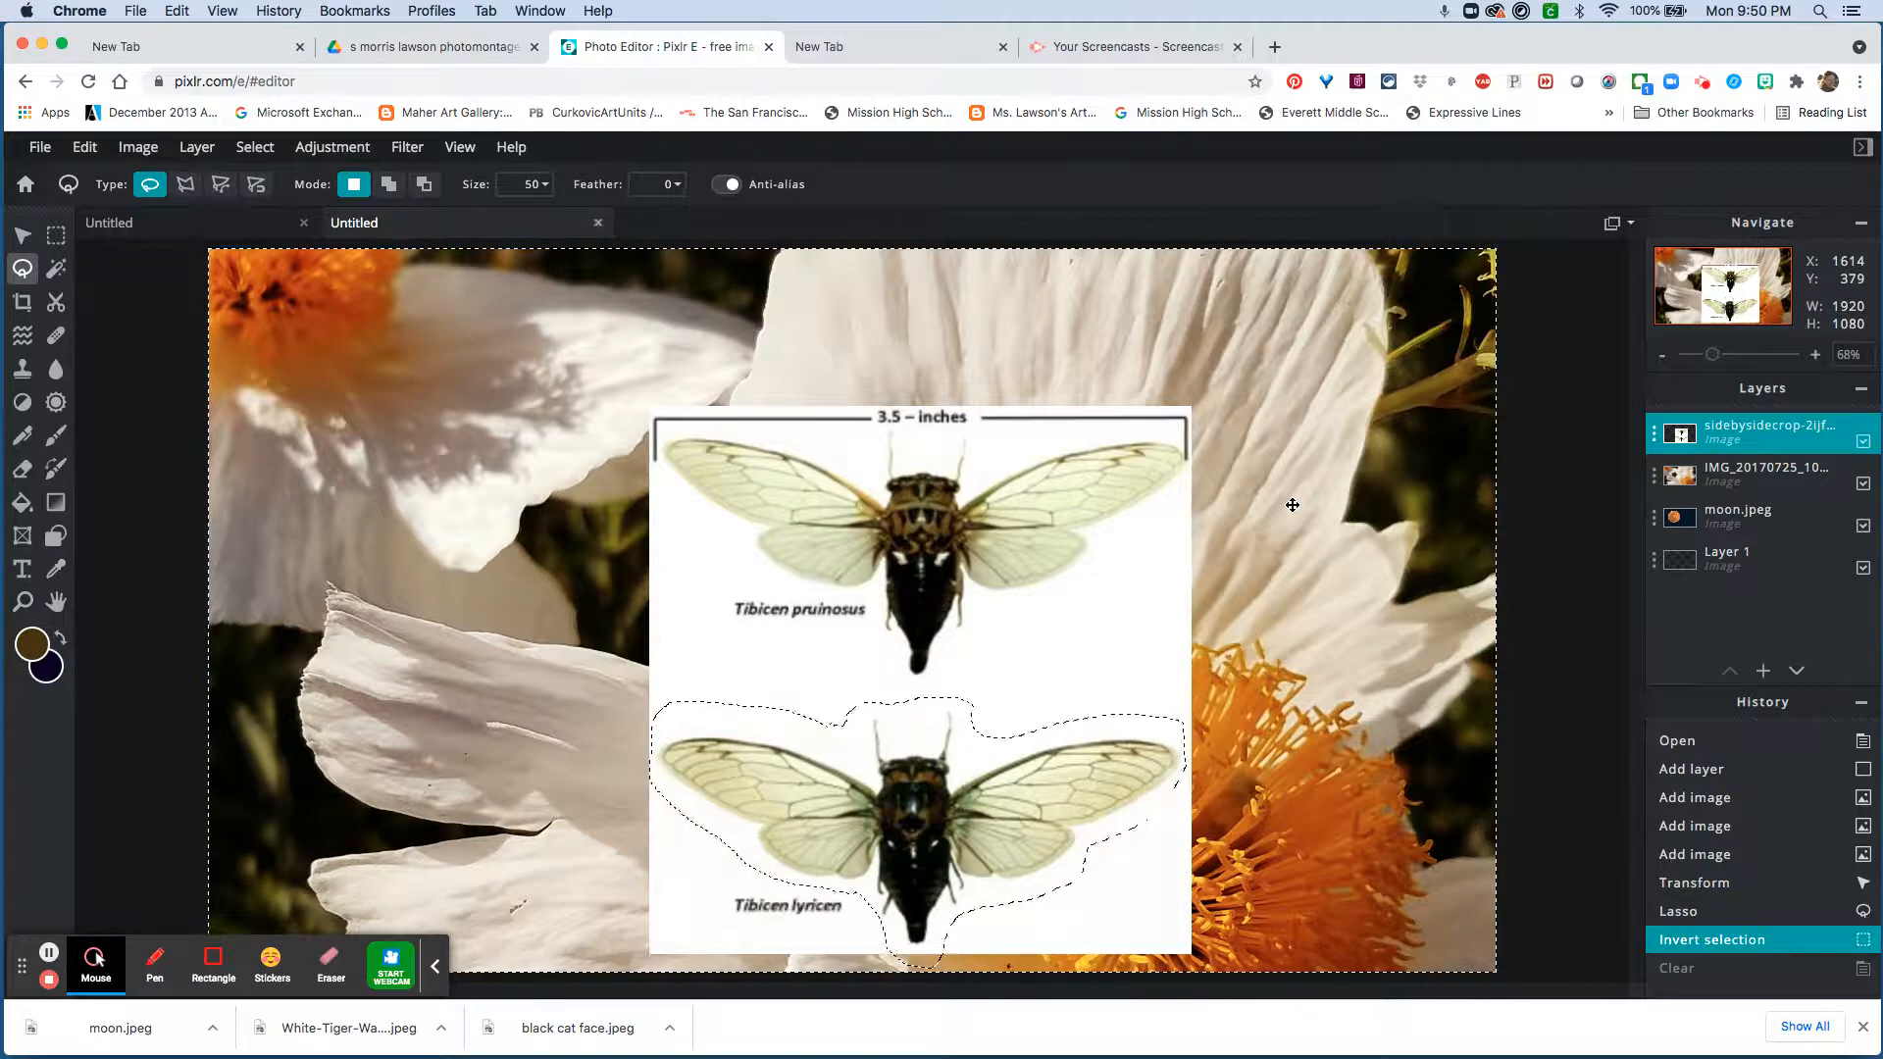
pyautogui.press('Delete')
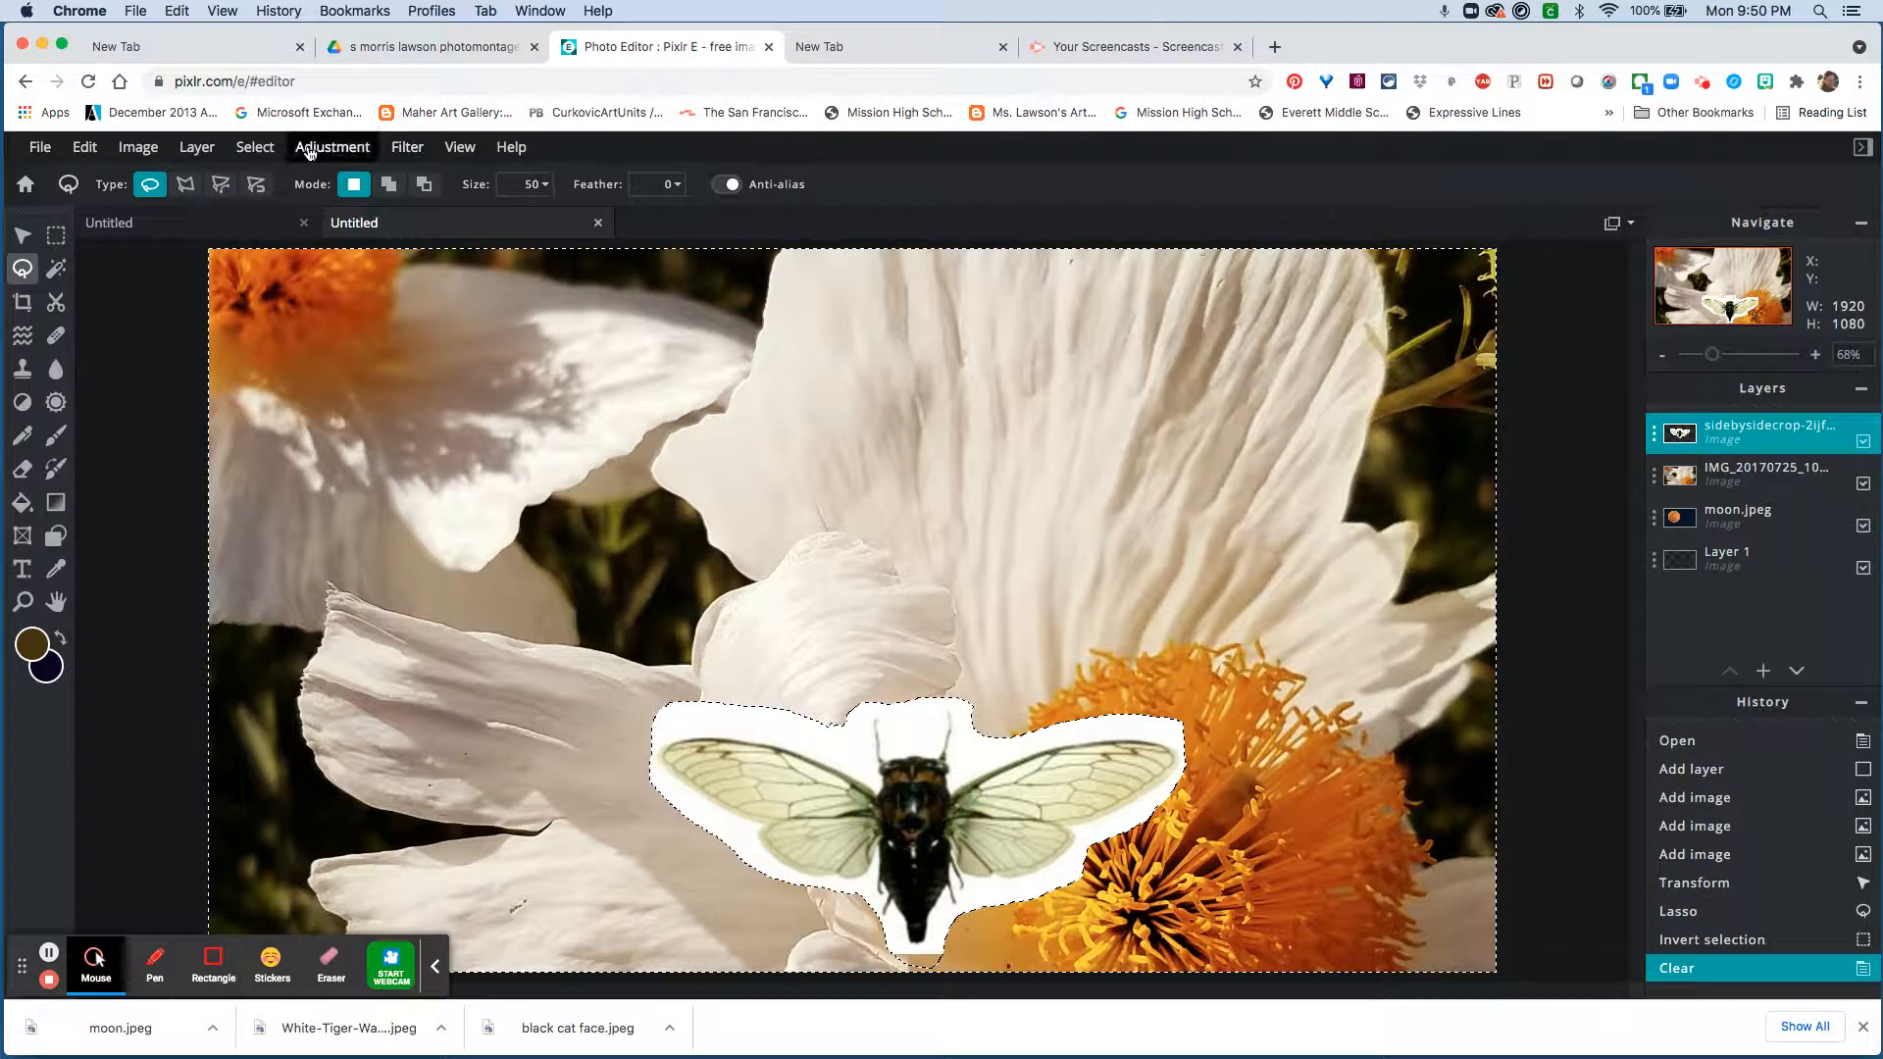
pyautogui.click(253, 149)
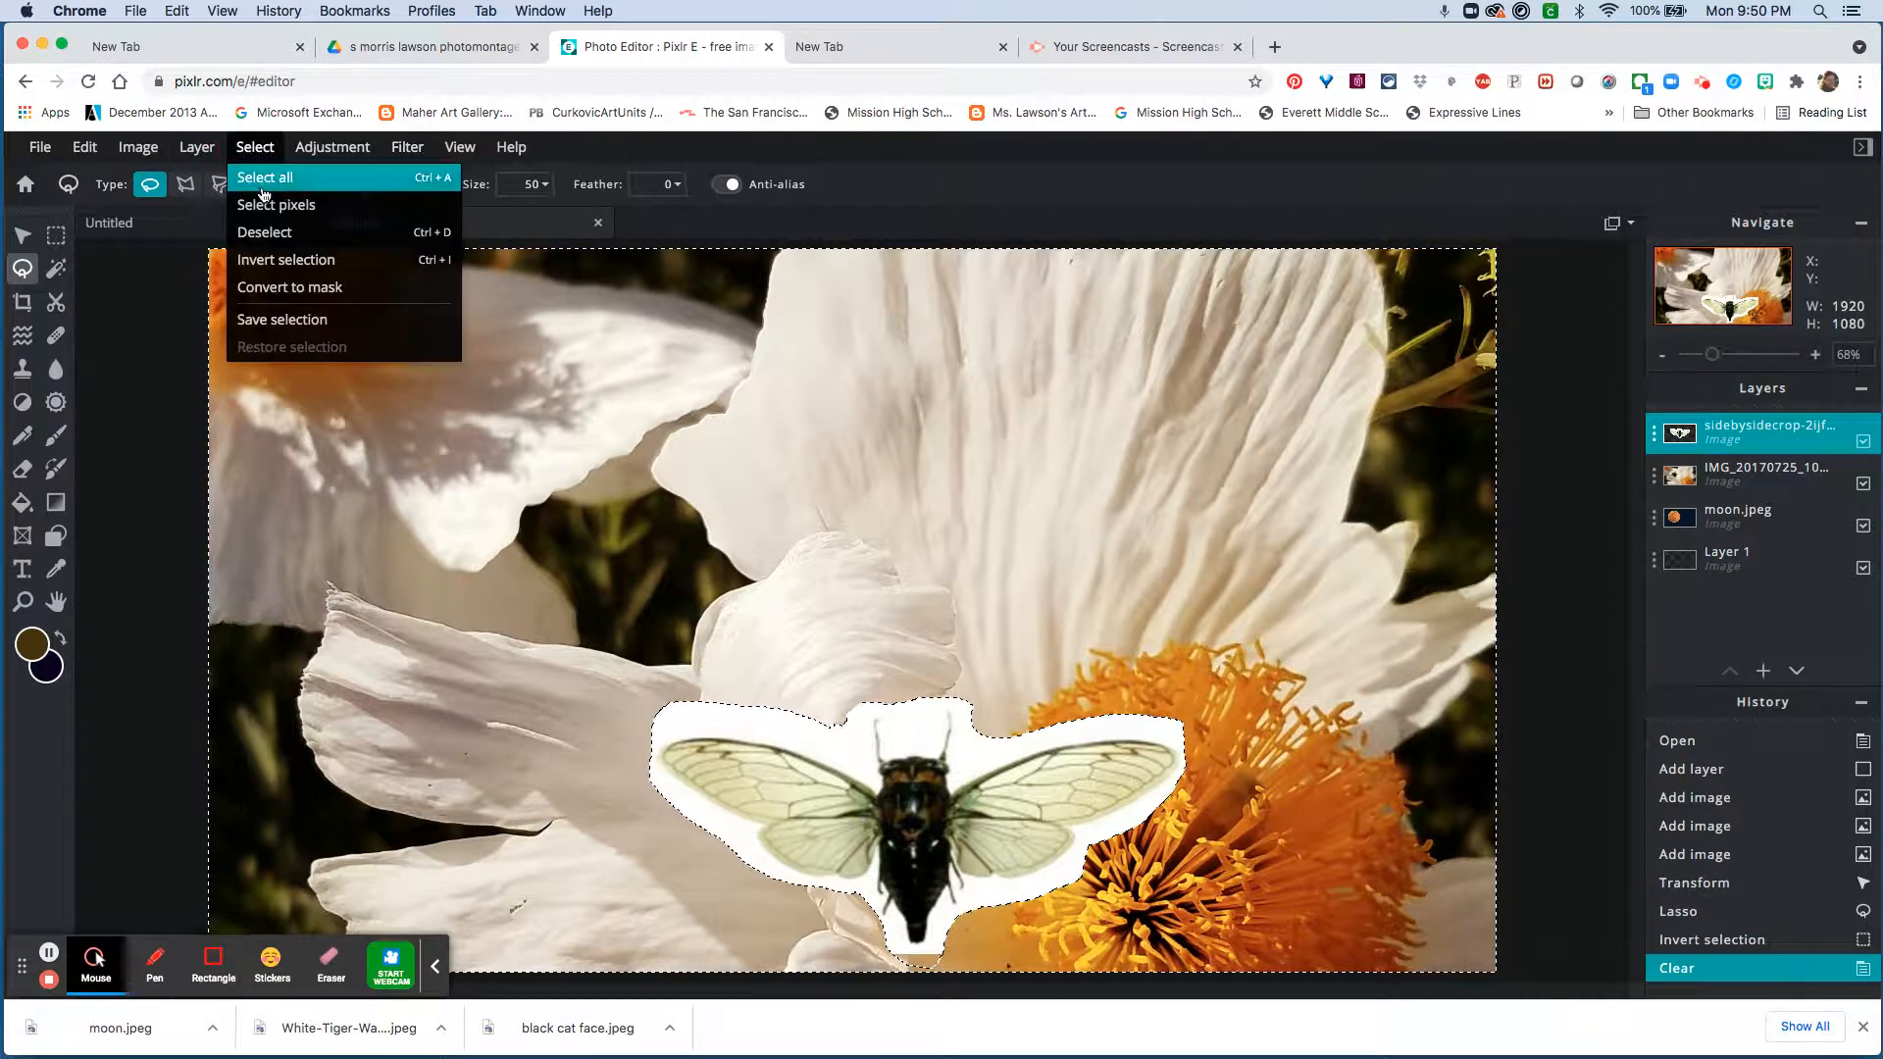
pyautogui.click(264, 180)
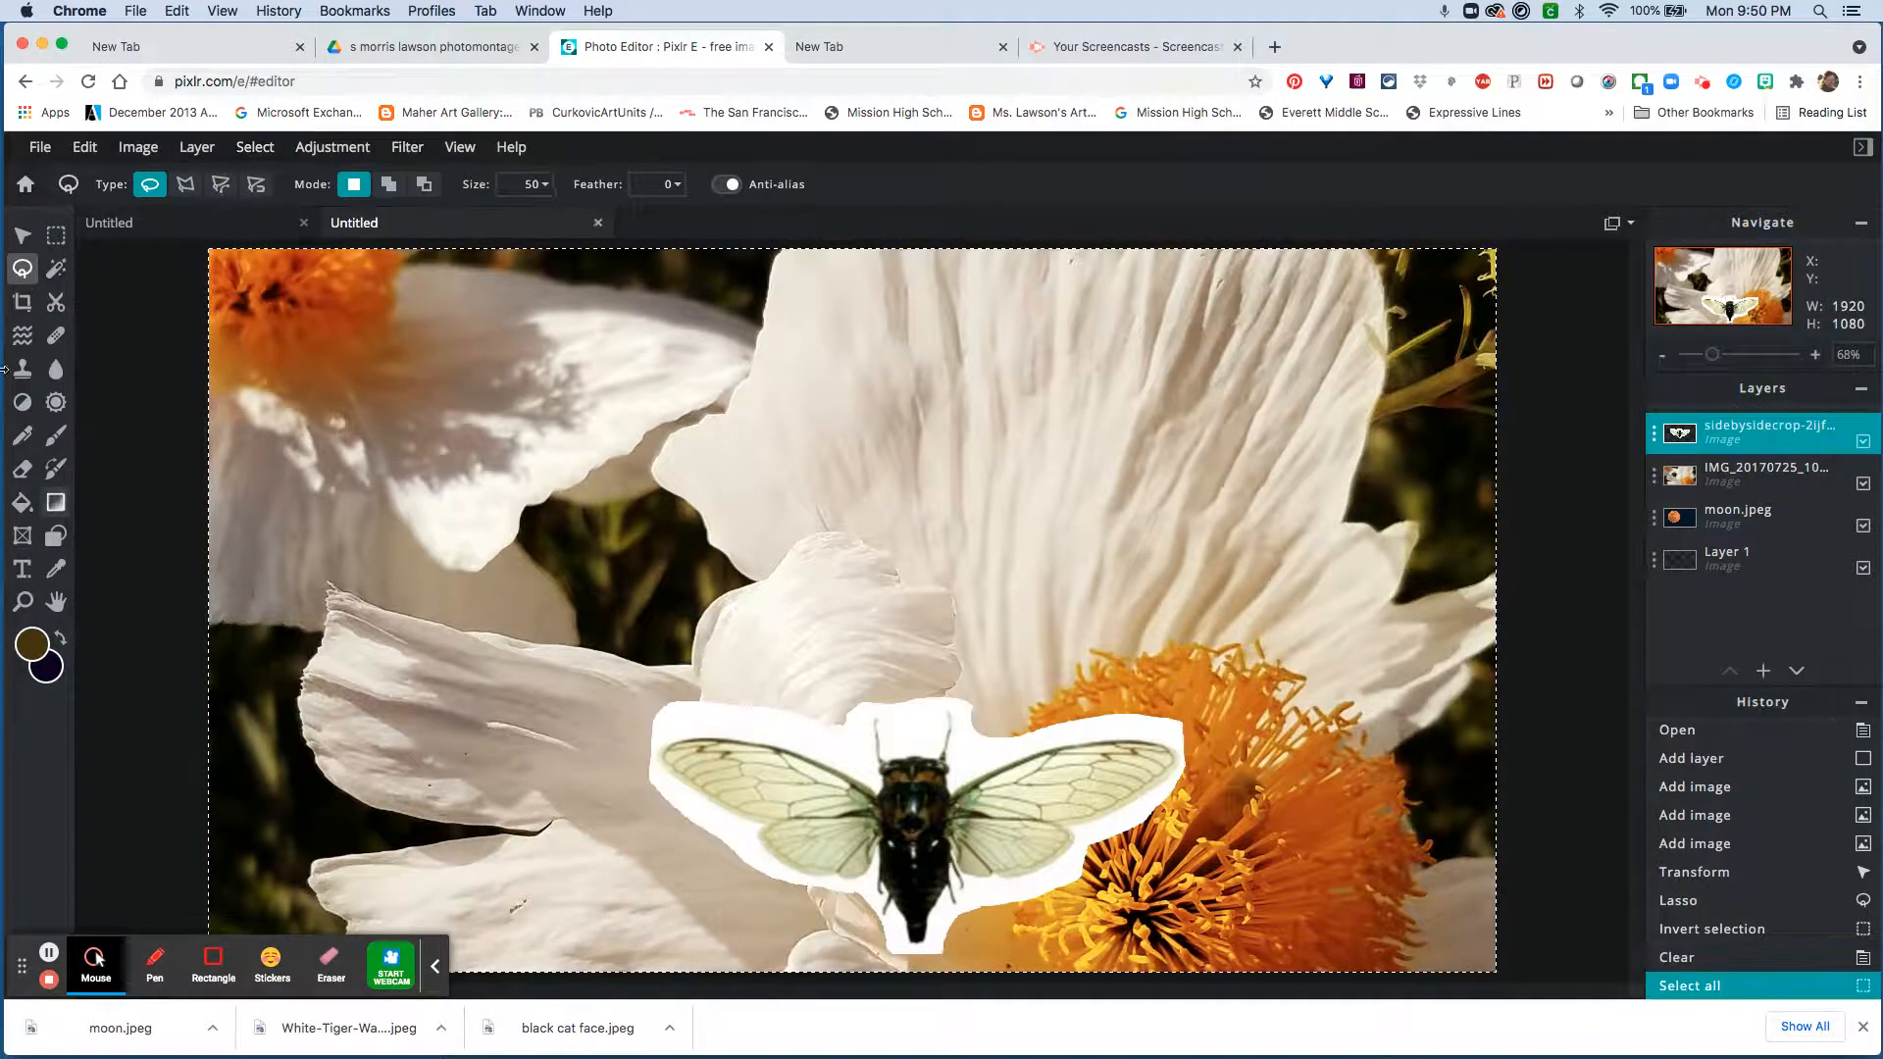
# Deselect the canvas and delete the white background around the cicada with the Wand Select tool at tolerance 32
pyautogui.click(56, 267)
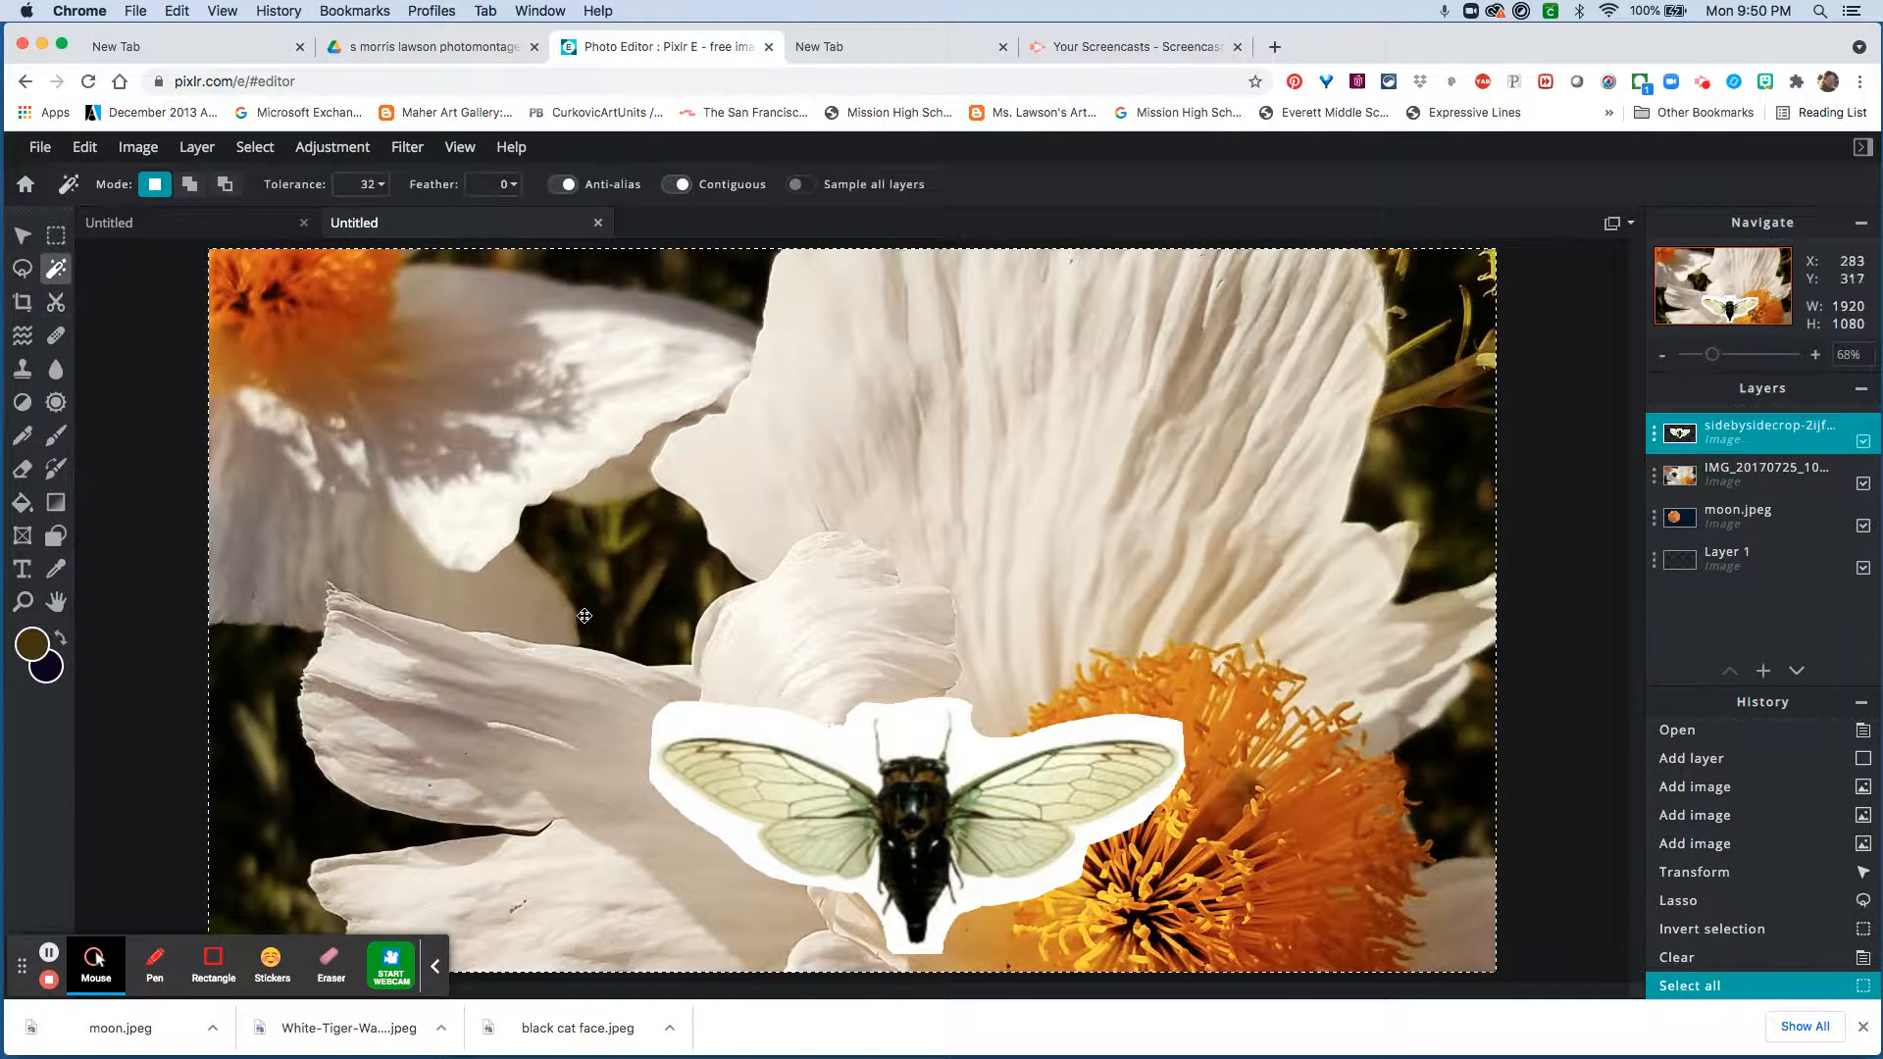
pyautogui.click(842, 752)
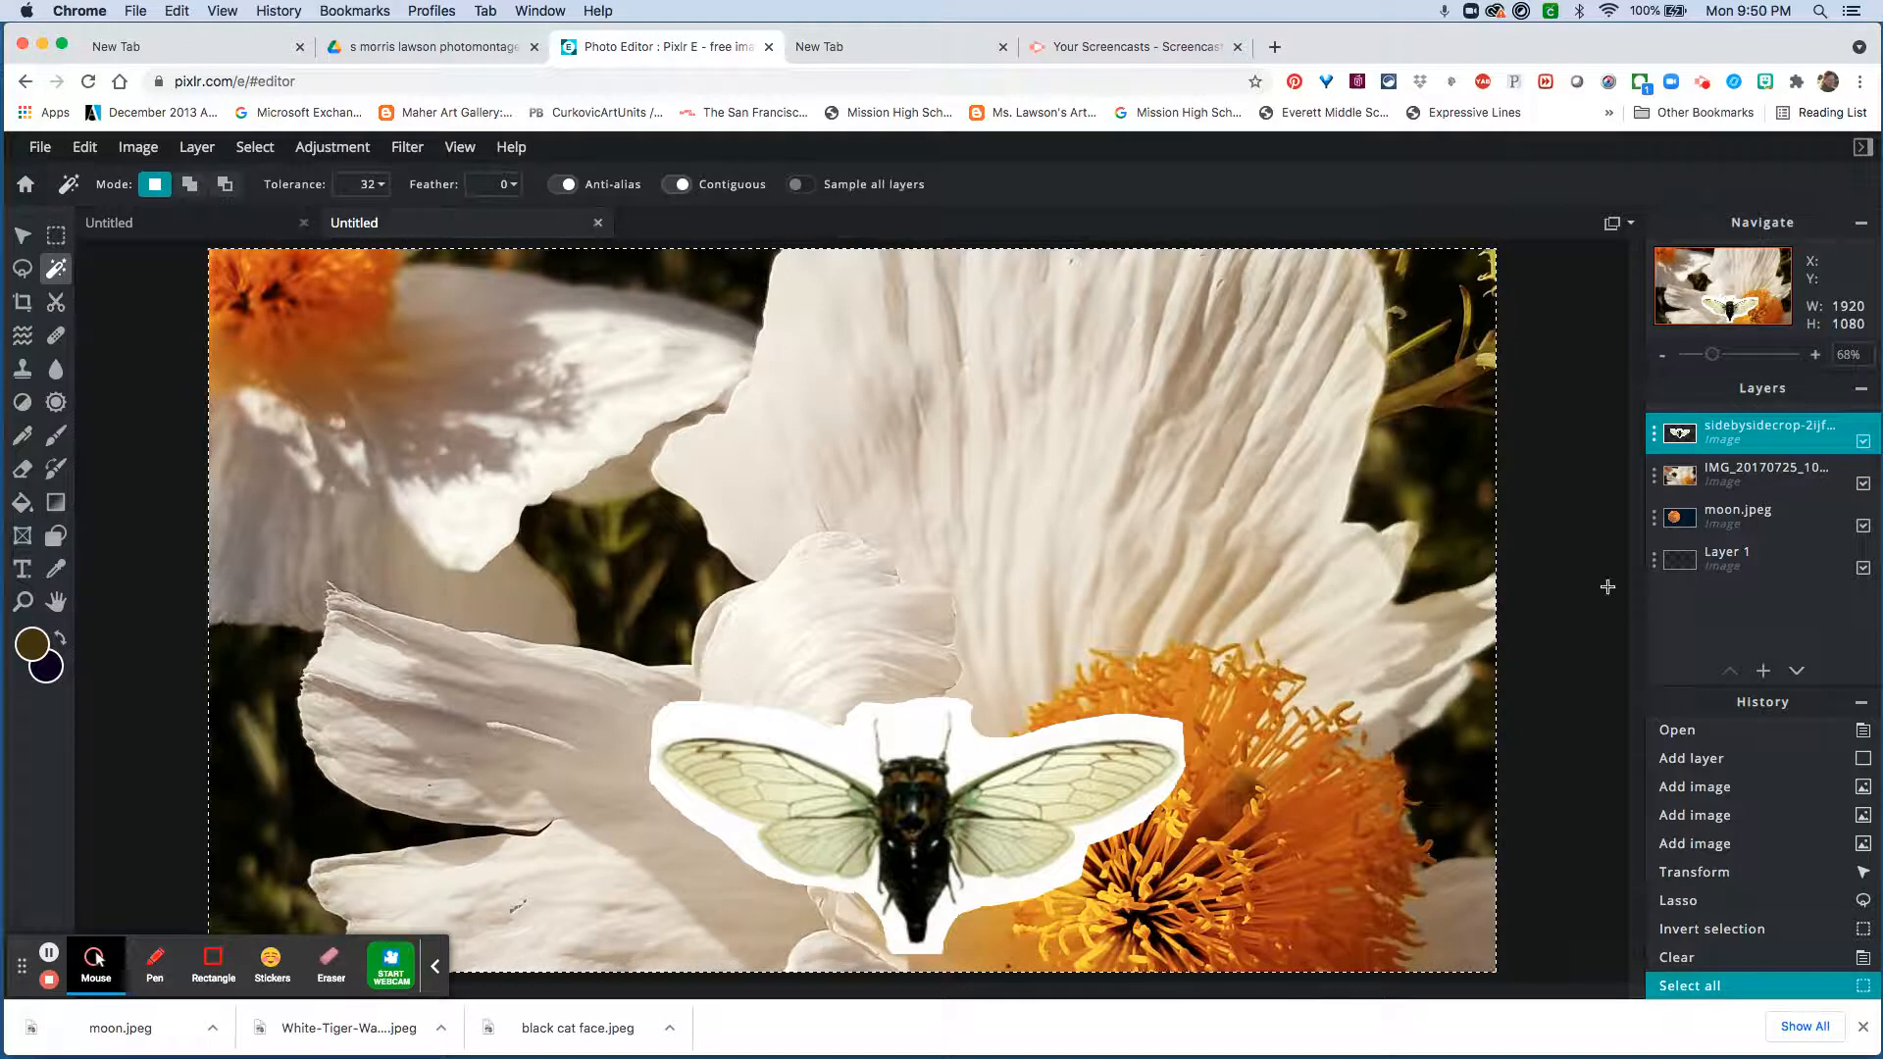
pyautogui.click(969, 747)
pyautogui.click(255, 147)
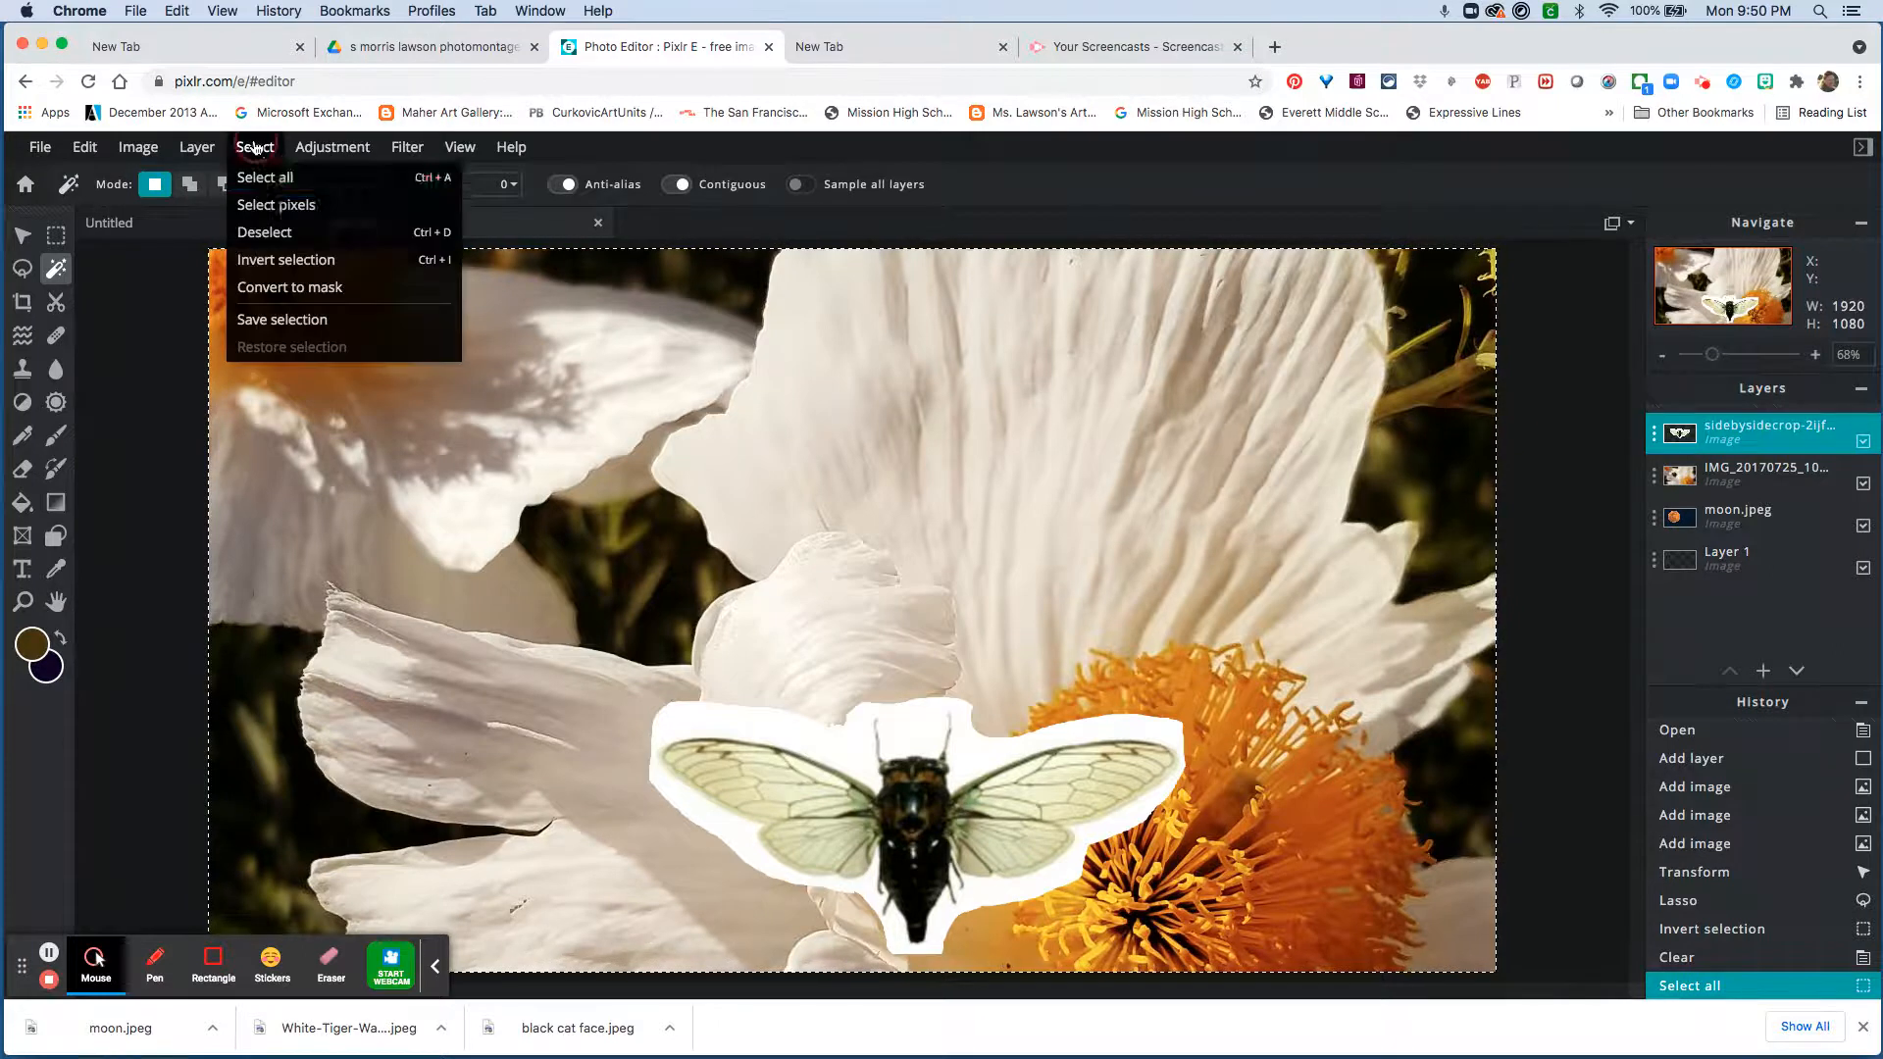
pyautogui.click(267, 232)
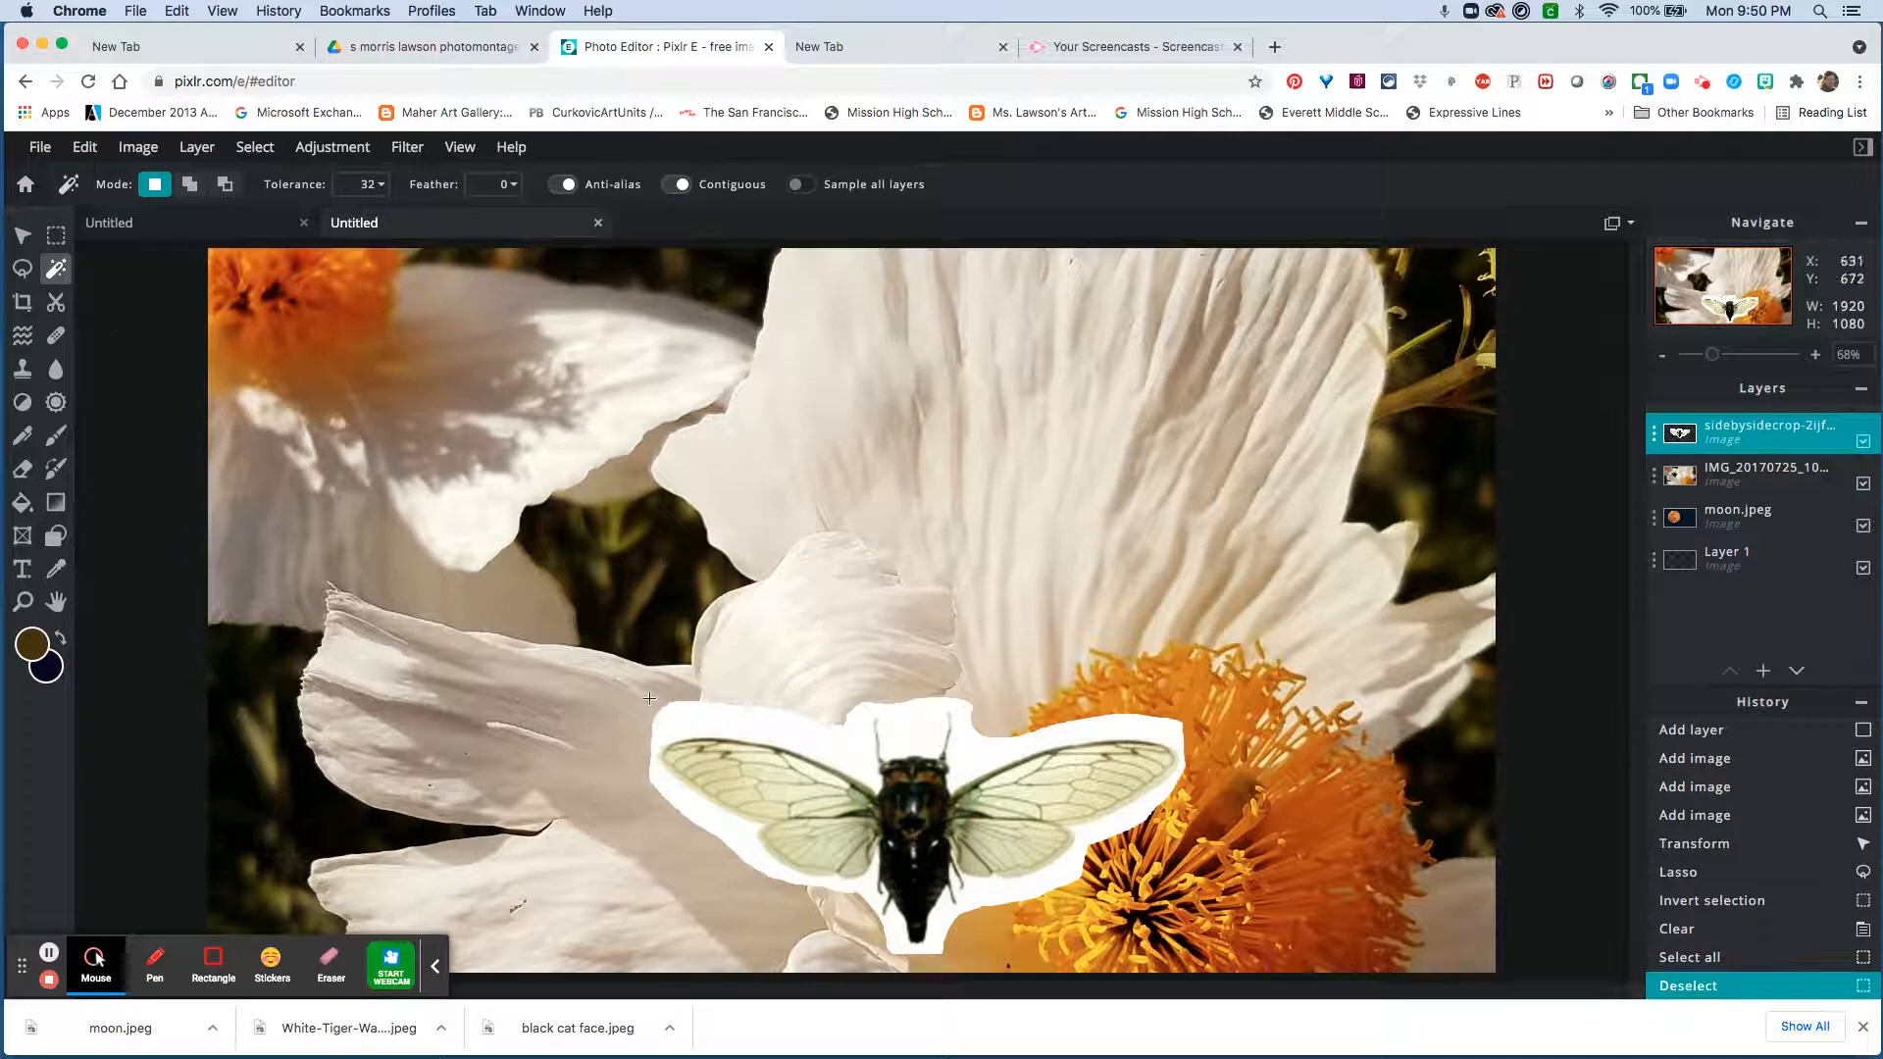
pyautogui.click(969, 747)
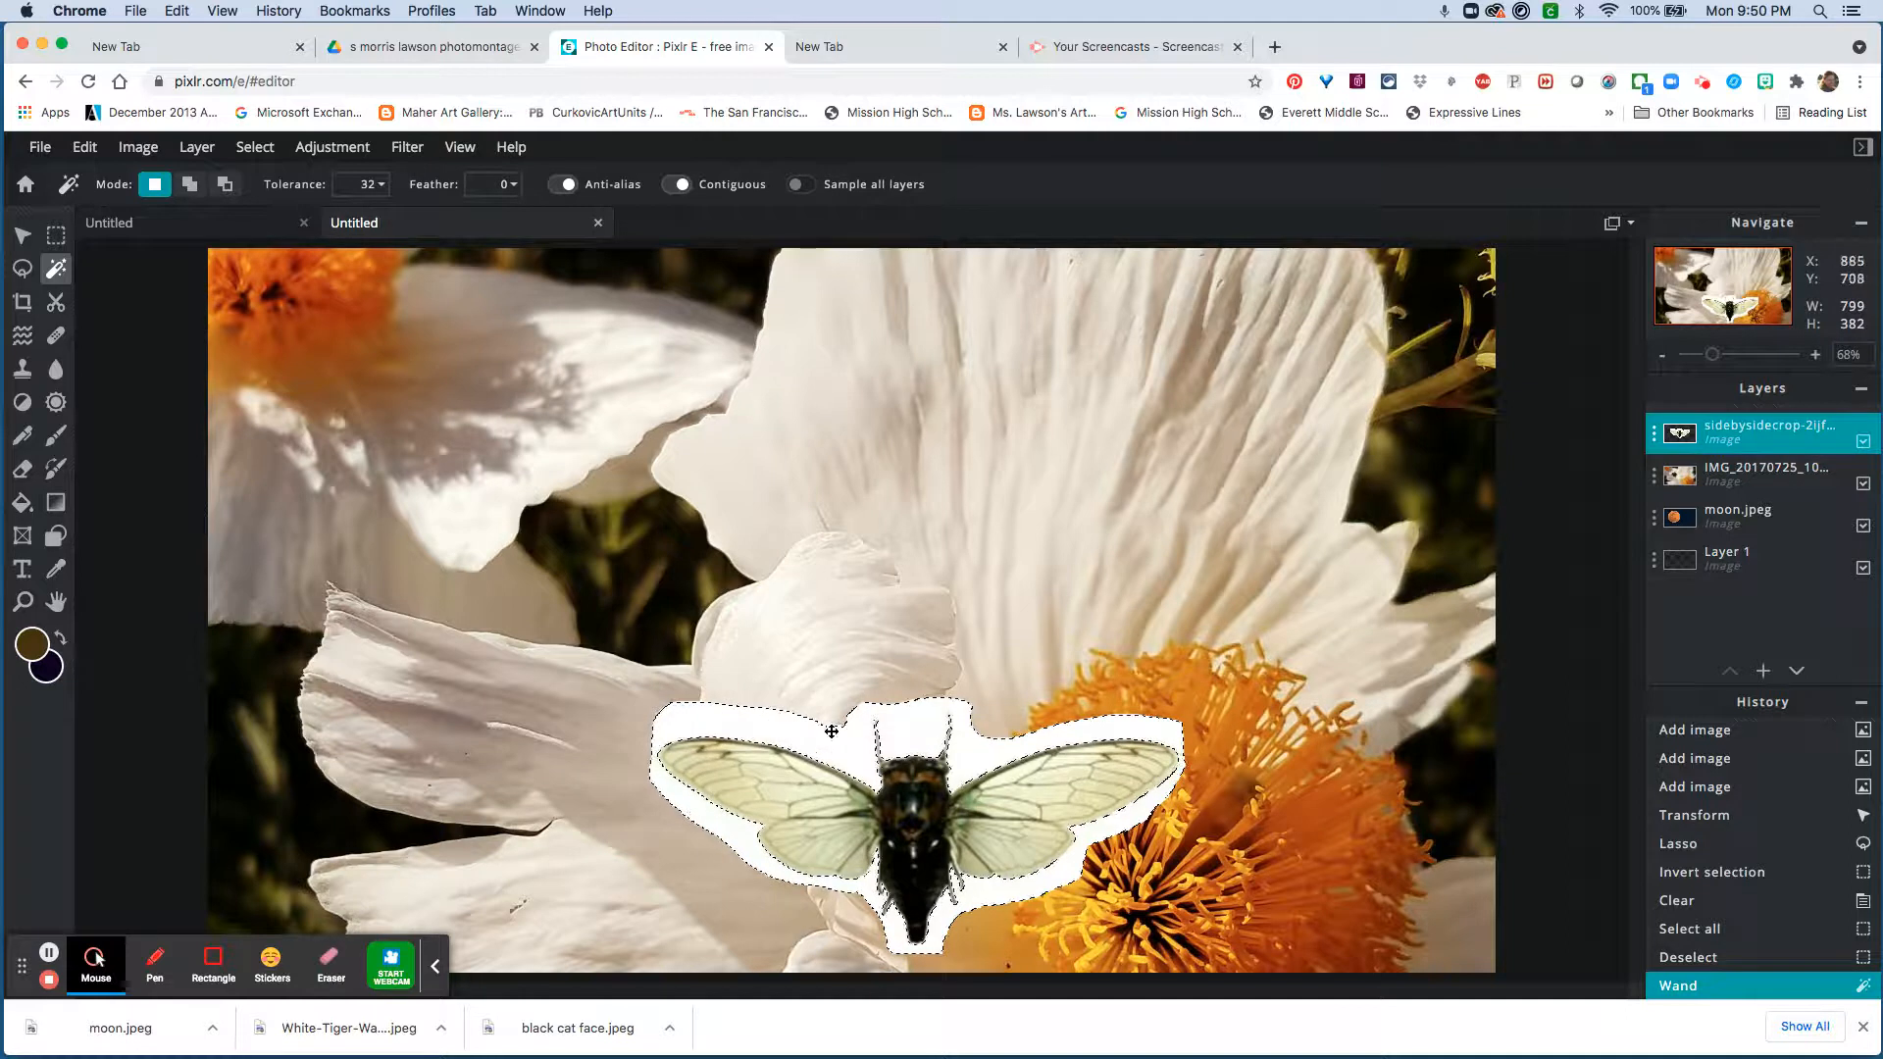
pyautogui.press('Delete')
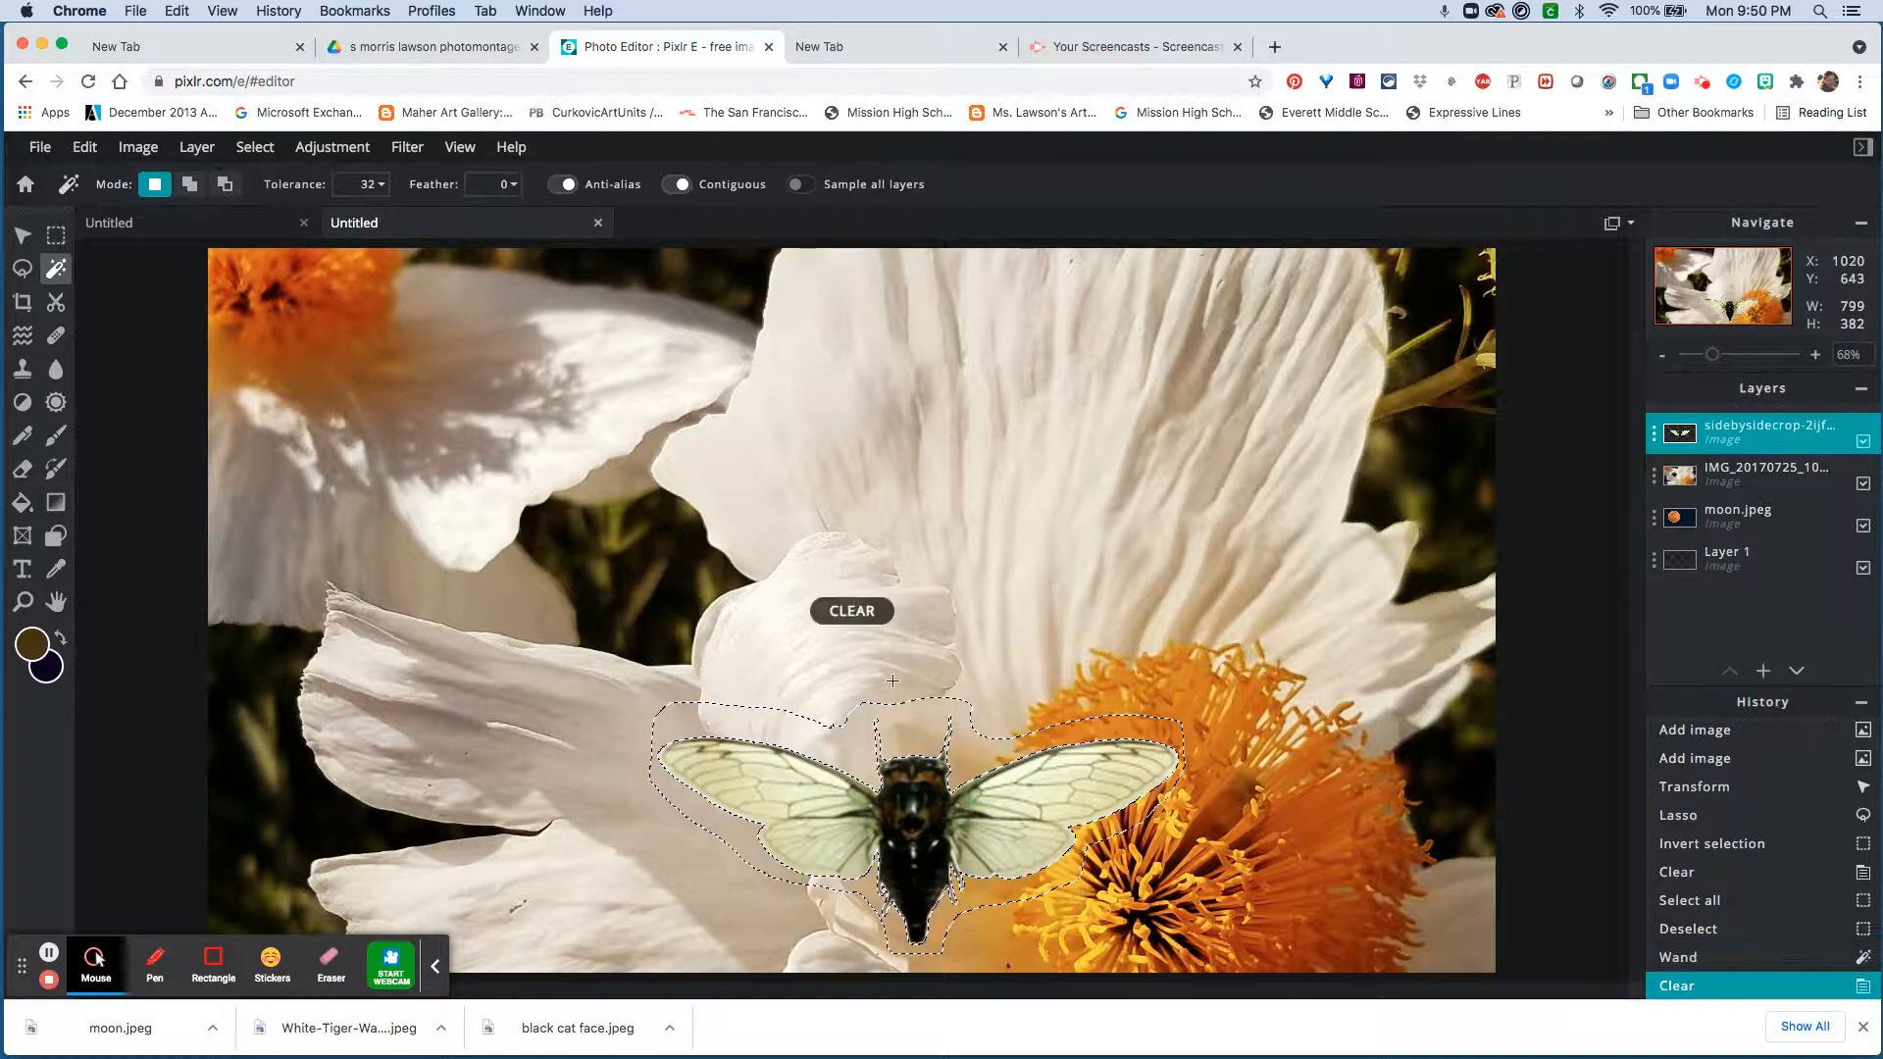
# Deselect the canvas and erase the leftover fringe around the cicada's right wing with a 40-pixel soft Eraser
pyautogui.click(255, 148)
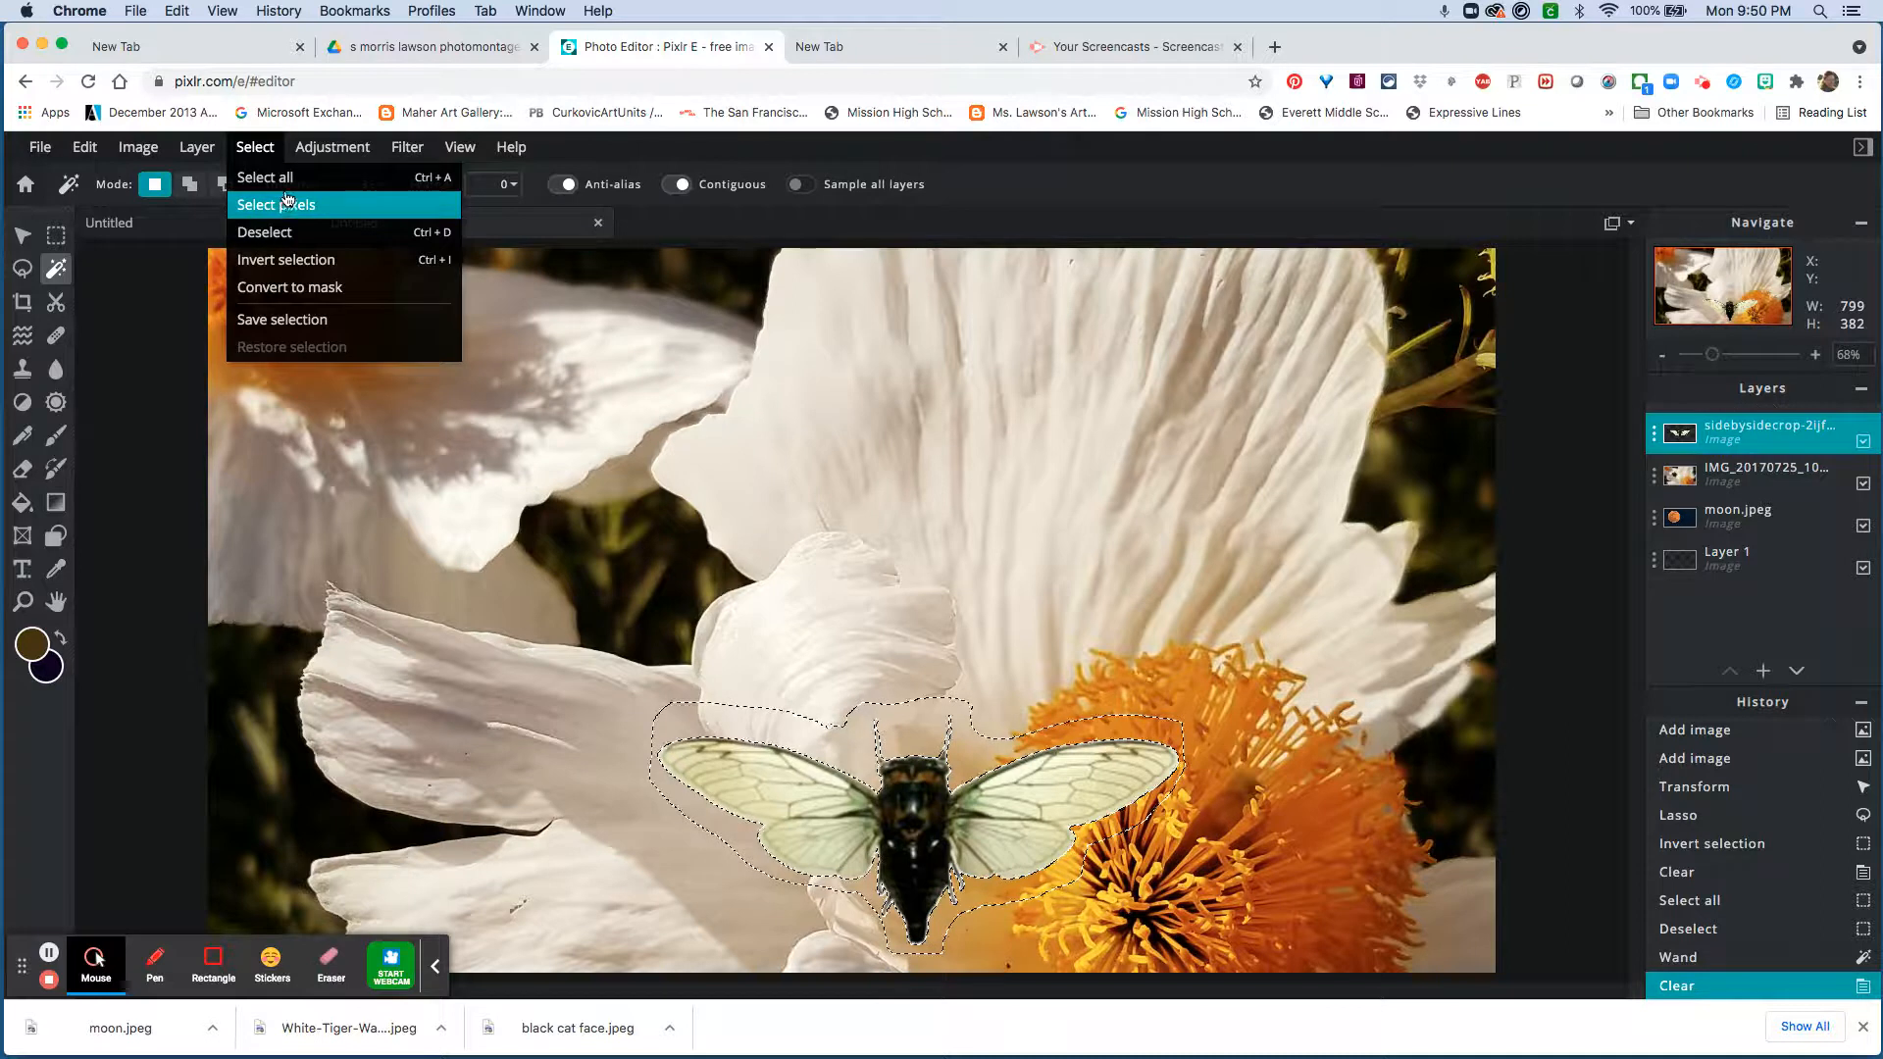
pyautogui.click(287, 229)
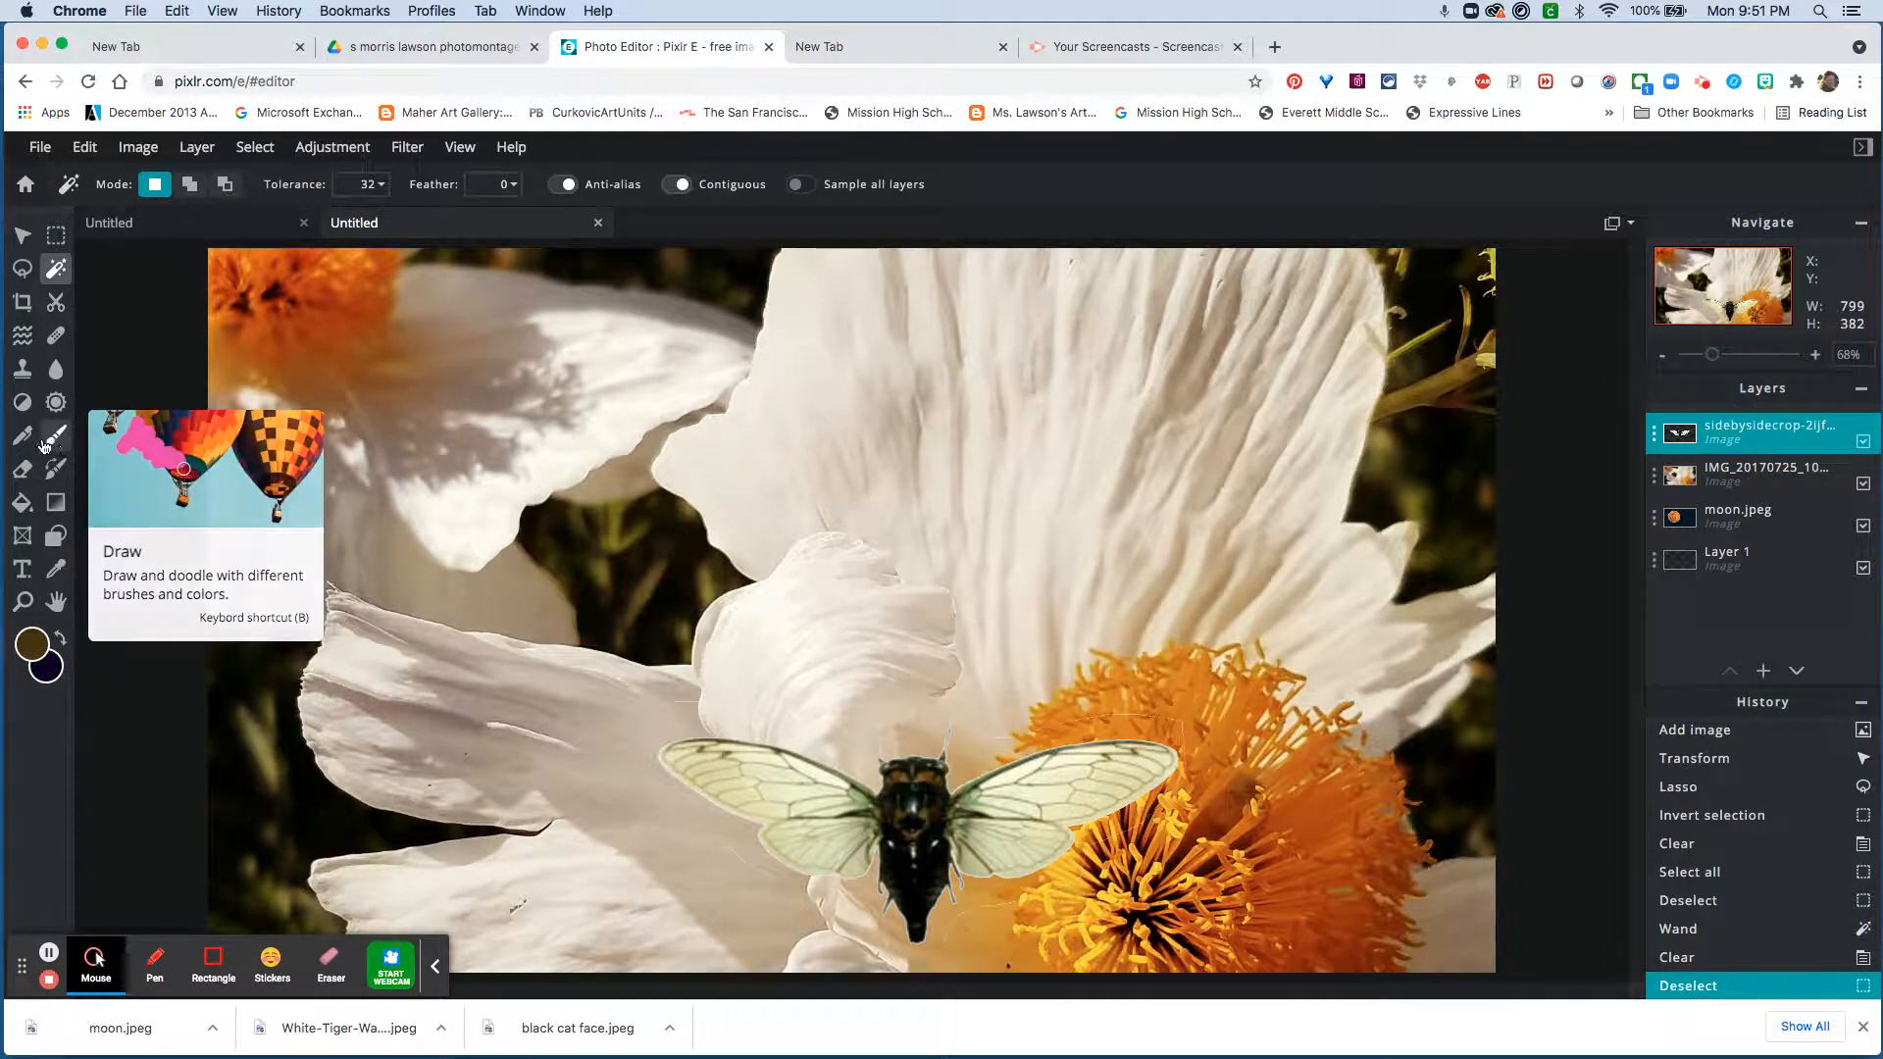
pyautogui.click(22, 470)
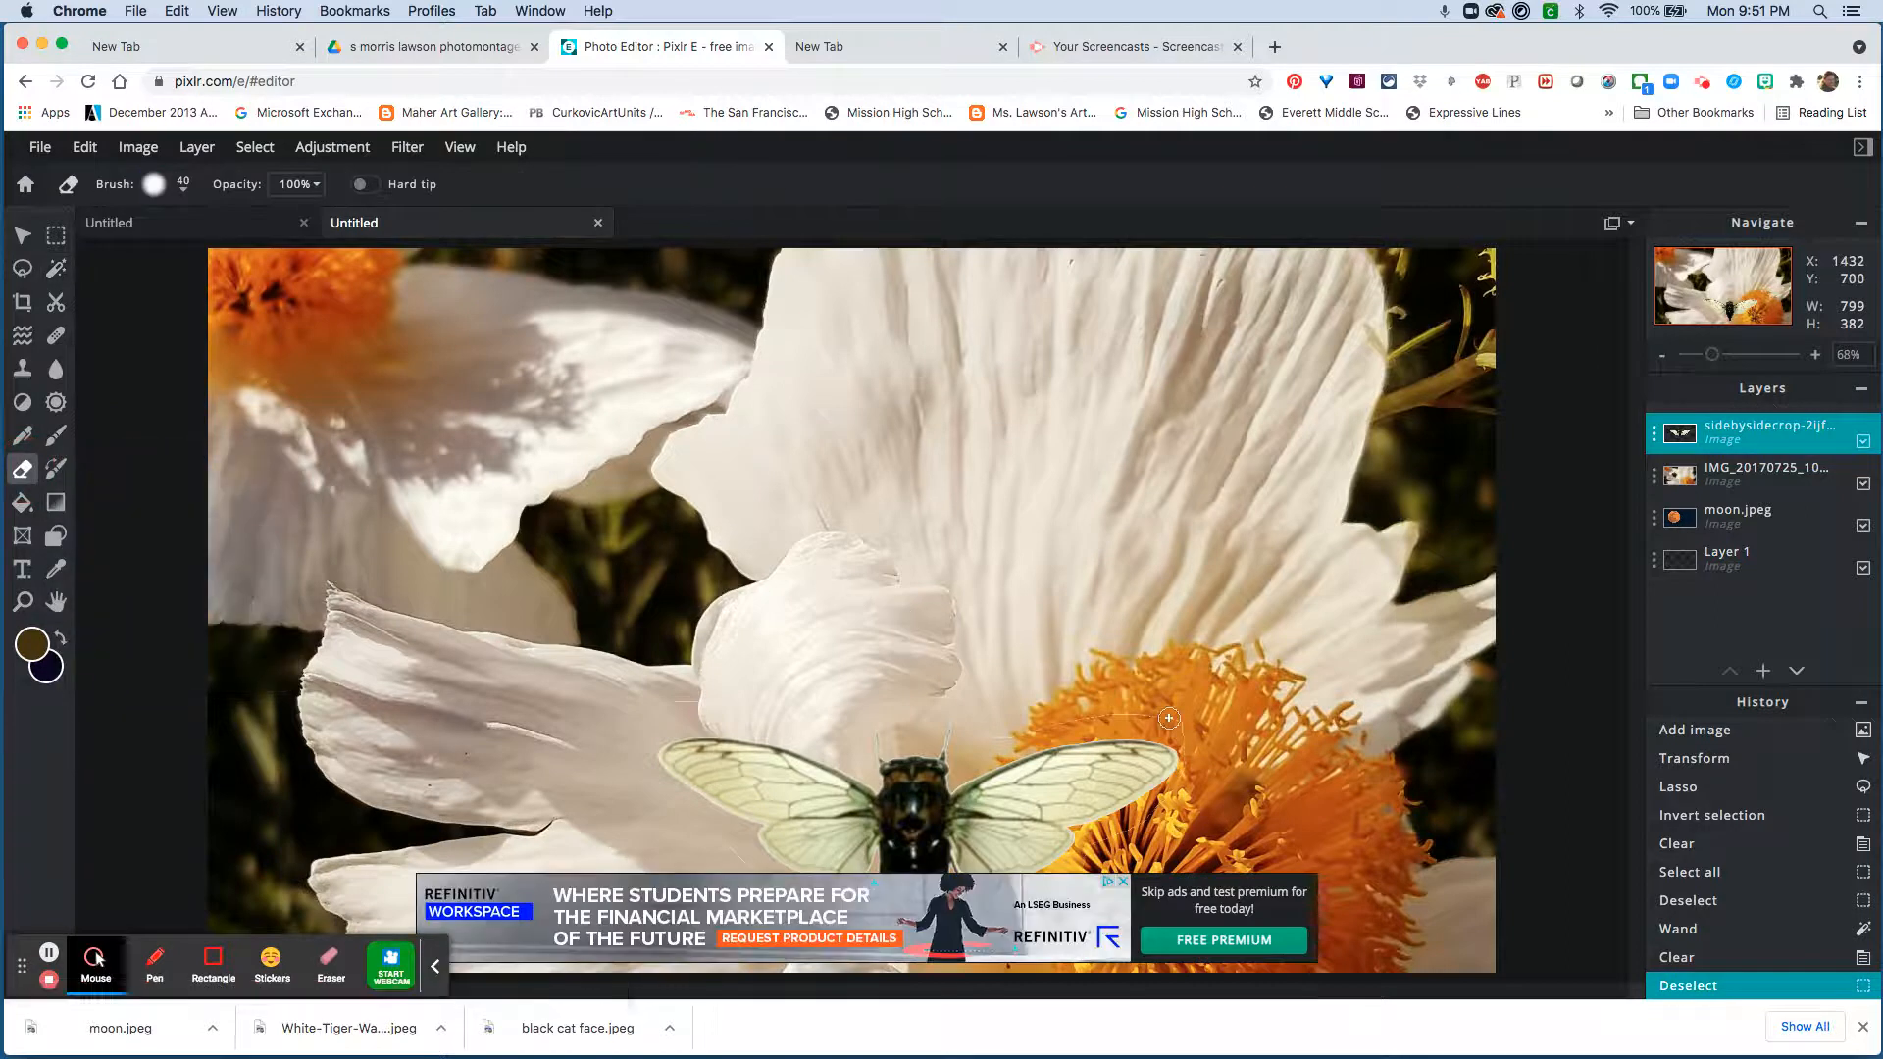
pyautogui.moveTo(1181, 722); pyautogui.dragTo(1002, 734)
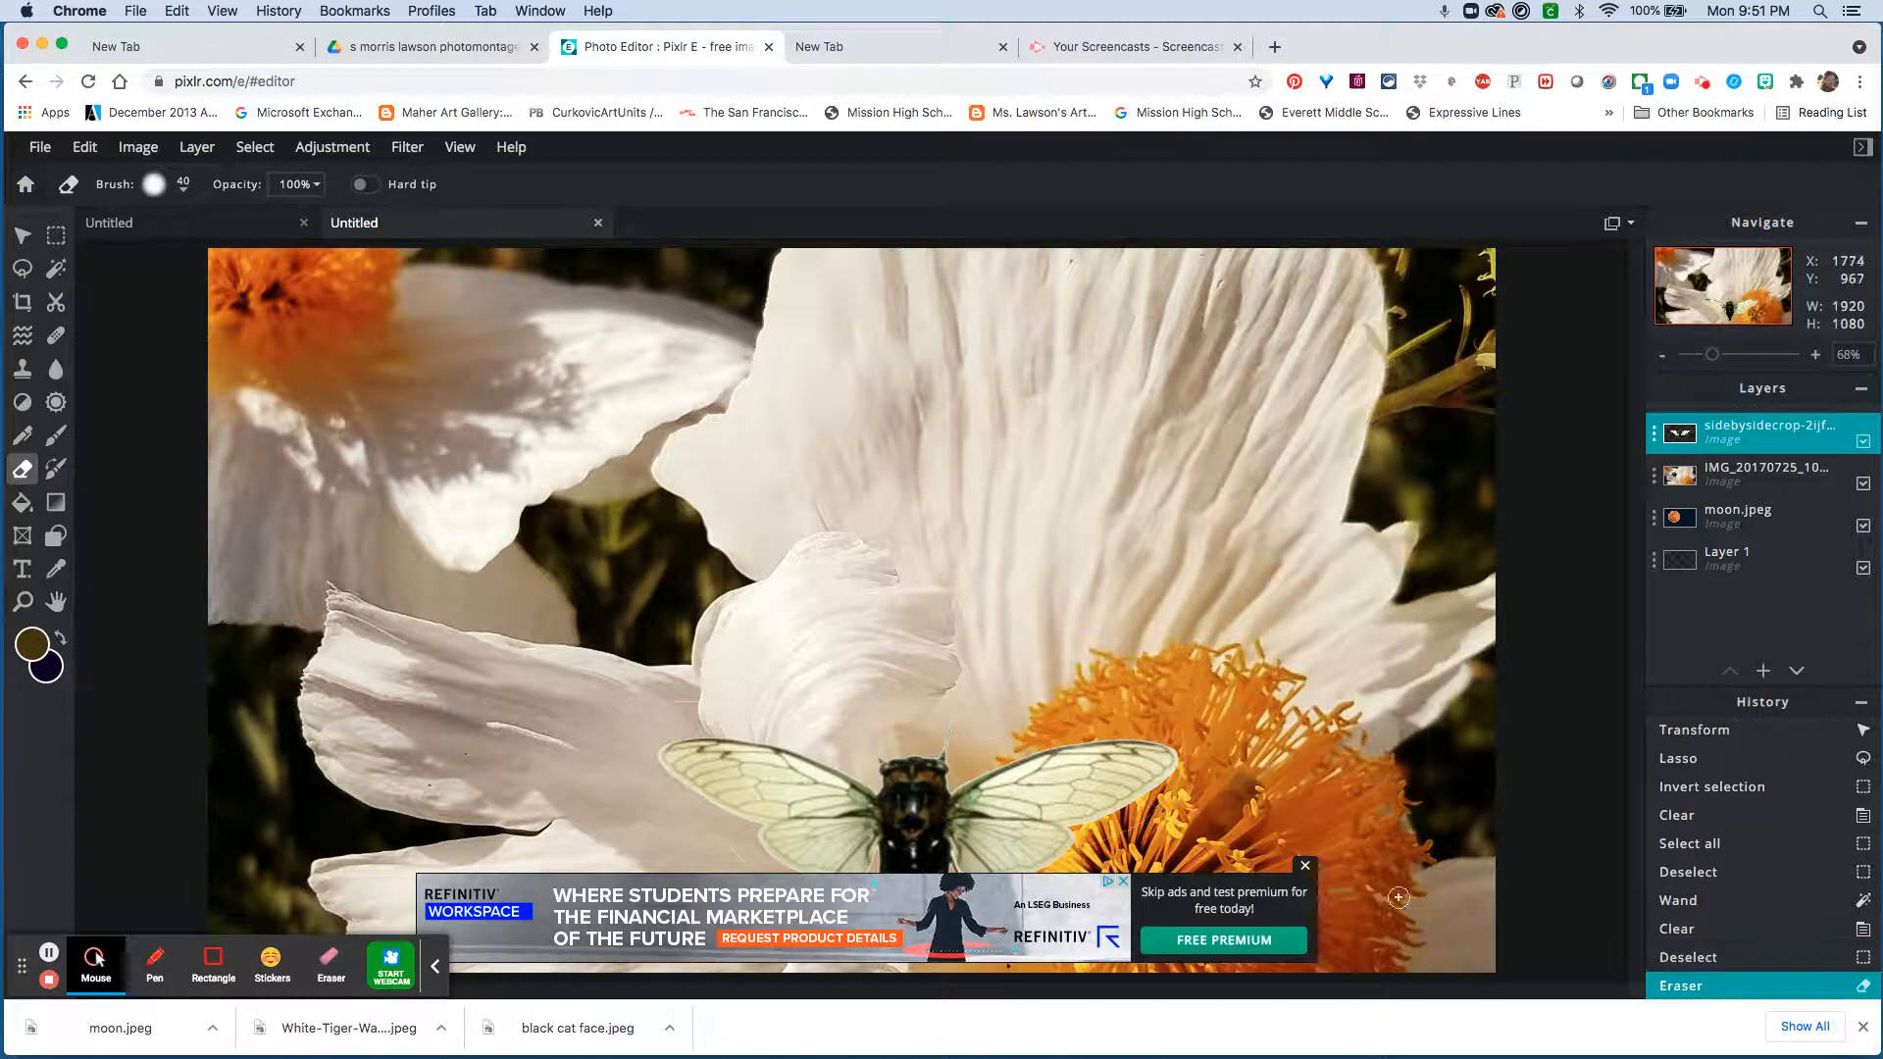
pyautogui.click(1303, 867)
pyautogui.moveTo(1025, 737)
pyautogui.mouseDown()
pyautogui.moveTo(967, 732)
pyautogui.moveTo(962, 698)
pyautogui.moveTo(934, 694)
pyautogui.moveTo(845, 699)
pyautogui.moveTo(830, 730)
pyautogui.moveTo(677, 697)
pyautogui.moveTo(638, 743)
pyautogui.moveTo(665, 705)
pyautogui.moveTo(648, 780)
pyautogui.moveTo(656, 721)
pyautogui.moveTo(750, 710)
pyautogui.moveTo(663, 719)
pyautogui.moveTo(652, 782)
pyautogui.moveTo(752, 865)
pyautogui.moveTo(863, 902)
pyautogui.moveTo(833, 892)
pyautogui.moveTo(868, 930)
pyautogui.moveTo(854, 889)
pyautogui.moveTo(925, 965)
pyautogui.moveTo(963, 916)
pyautogui.moveTo(1066, 904)
pyautogui.moveTo(1105, 826)
pyautogui.moveTo(1217, 785)
pyautogui.moveTo(1196, 732)
pyautogui.moveTo(1166, 755)
pyautogui.moveTo(1198, 812)
pyautogui.mouseUp()
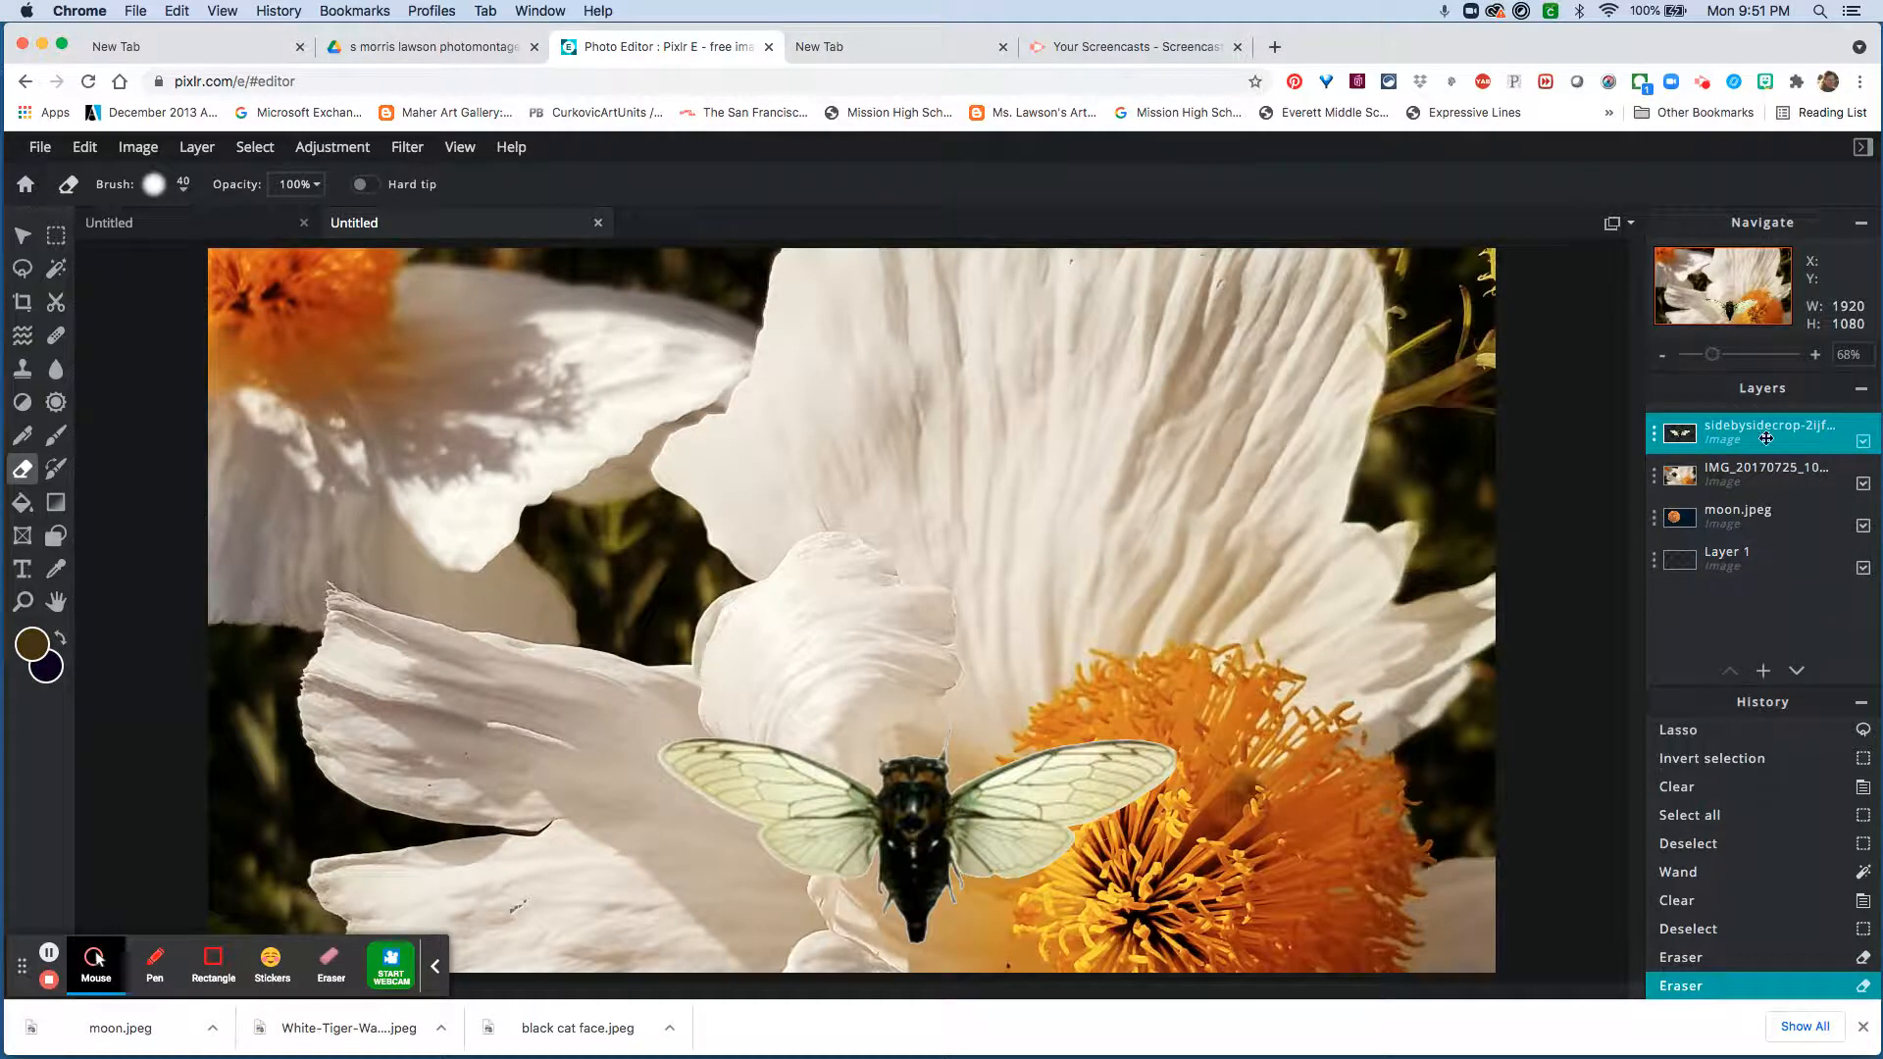
# Copy the cut-out cicada layer and paste it as a second cicada layer
pyautogui.click(175, 11)
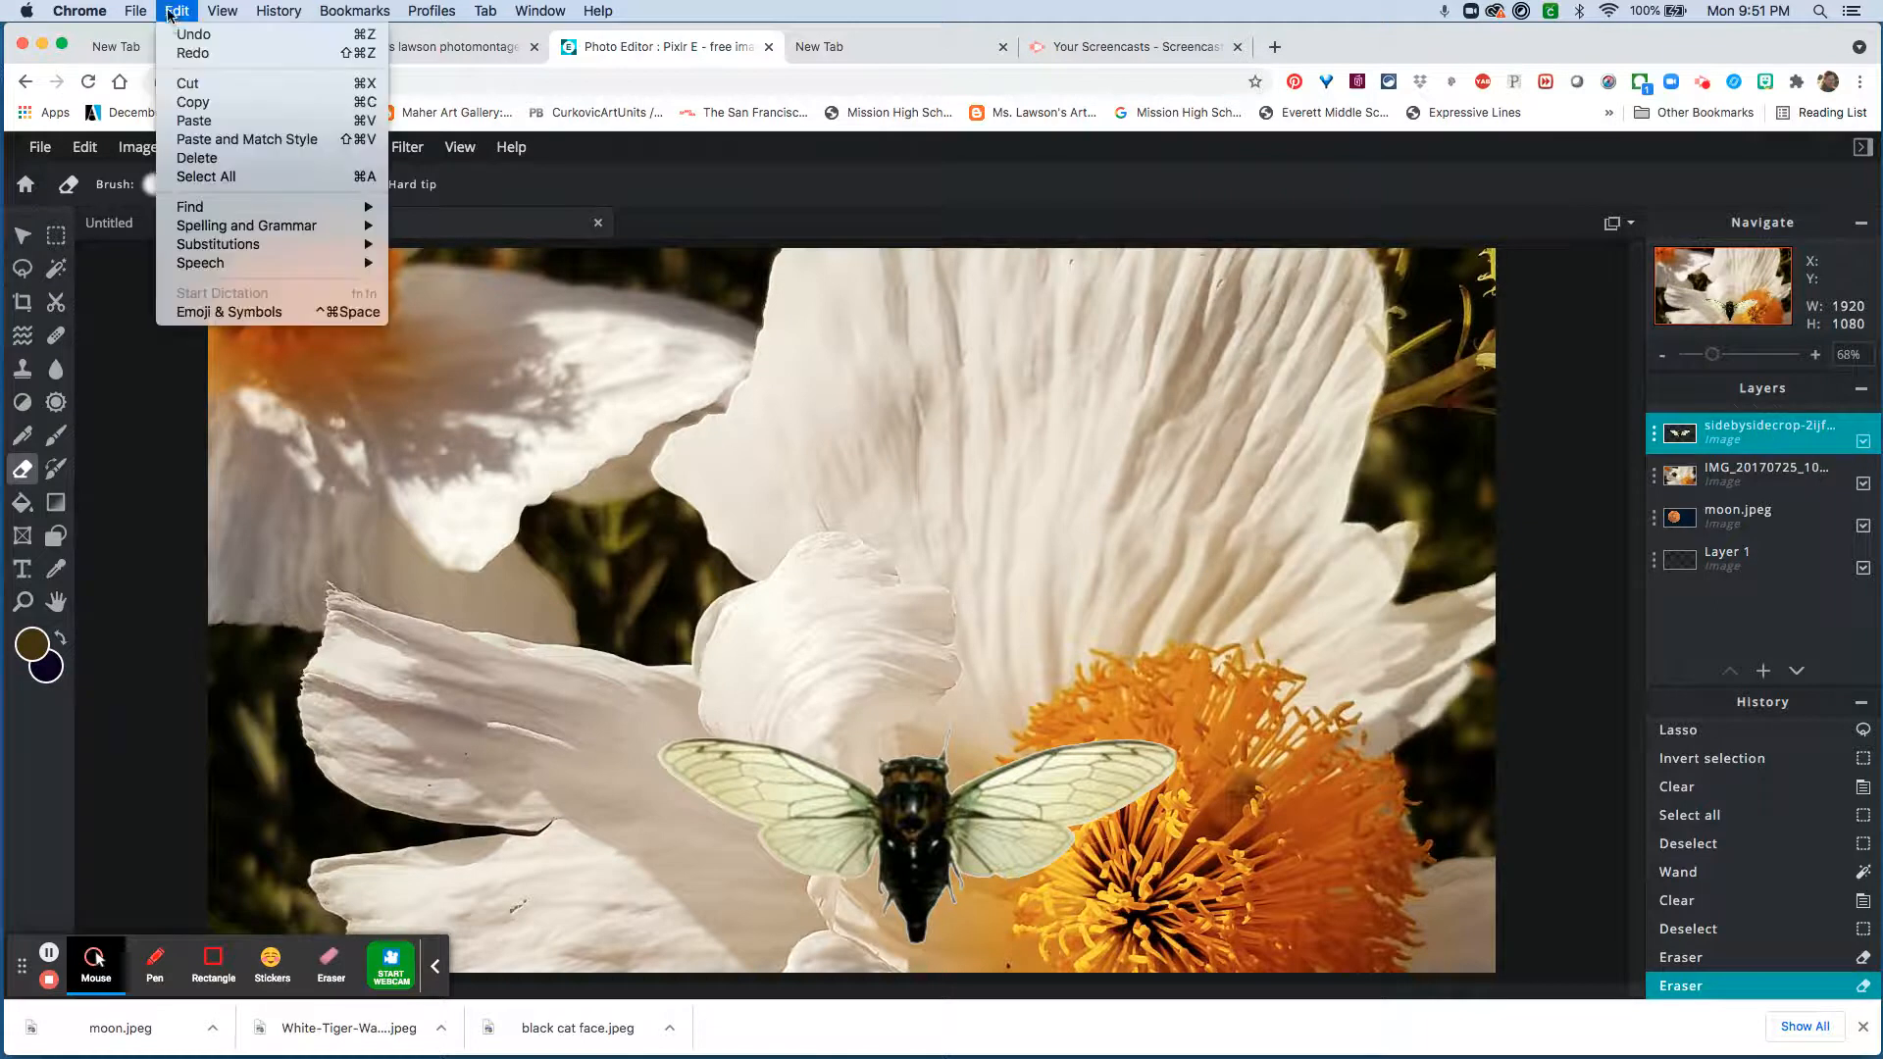
pyautogui.click(194, 102)
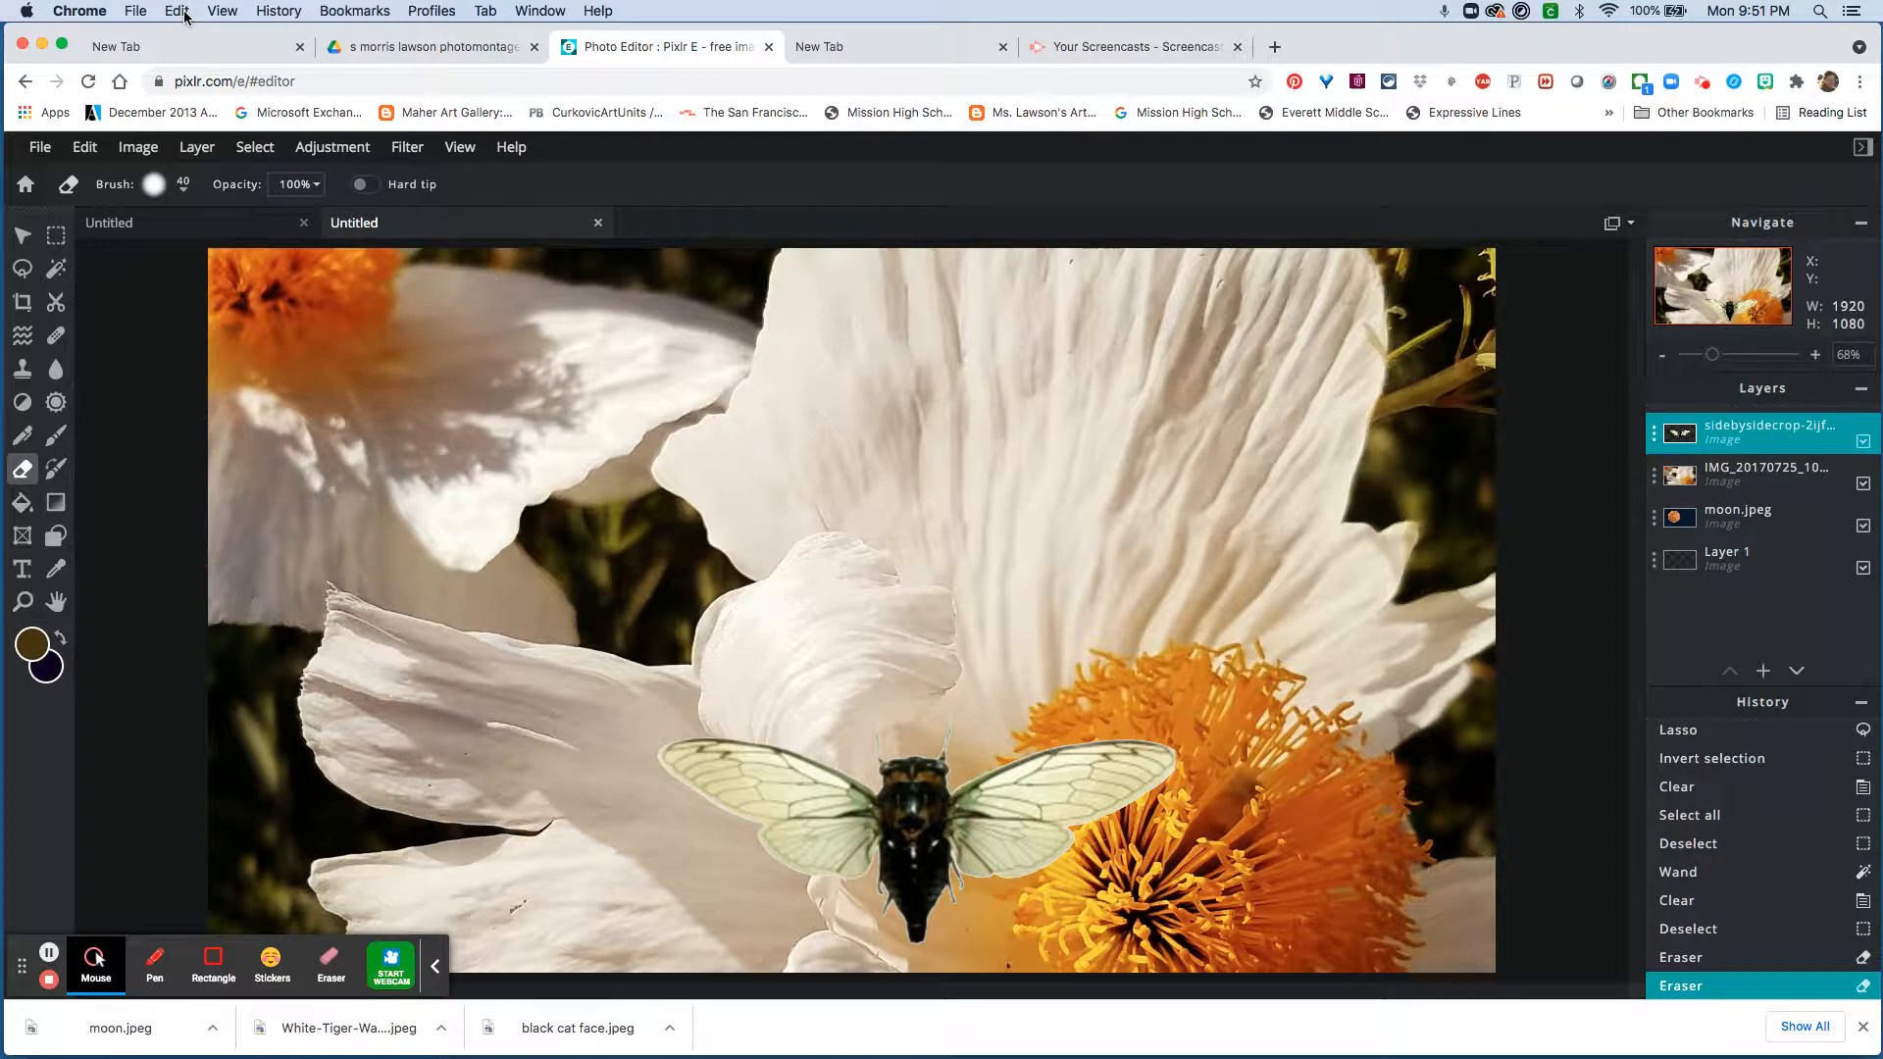
pyautogui.click(183, 10)
pyautogui.click(196, 119)
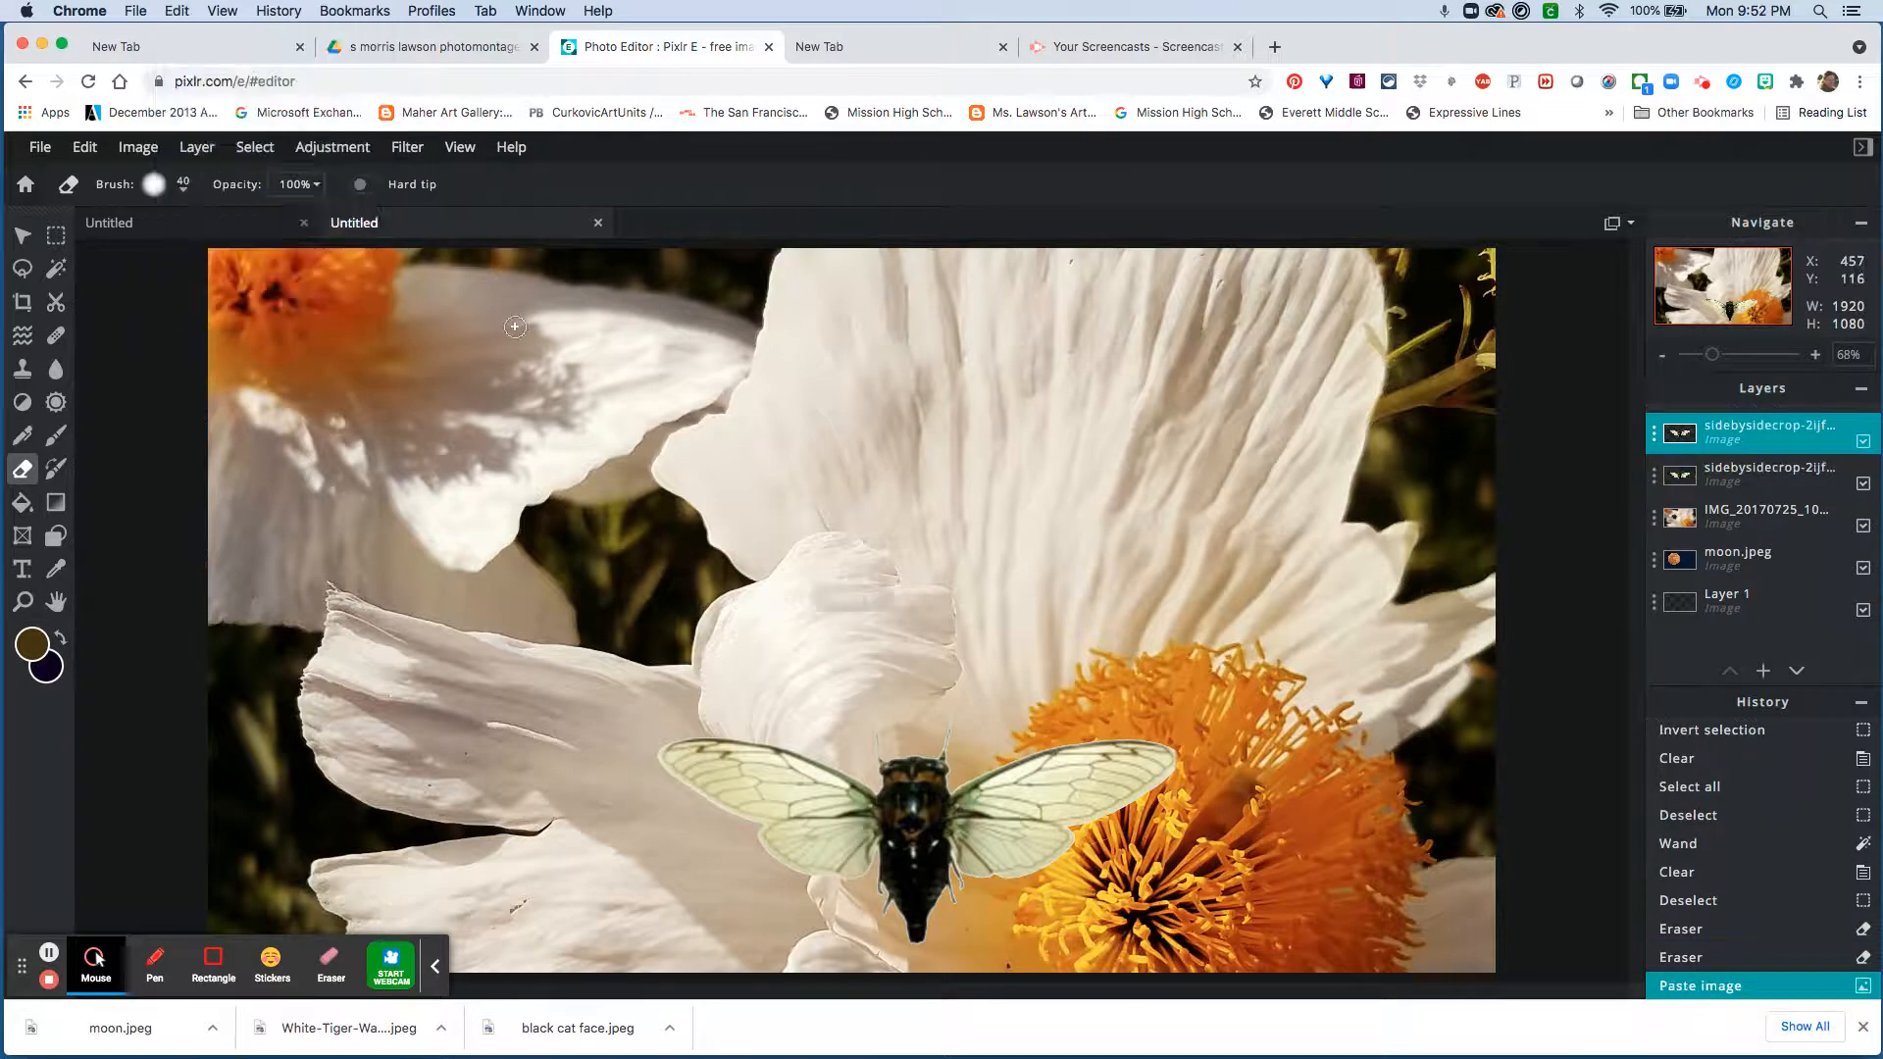
# Move the pasted cicada to the canvas's lower left and rotate it so its head points up and to the right
pyautogui.click(28, 240)
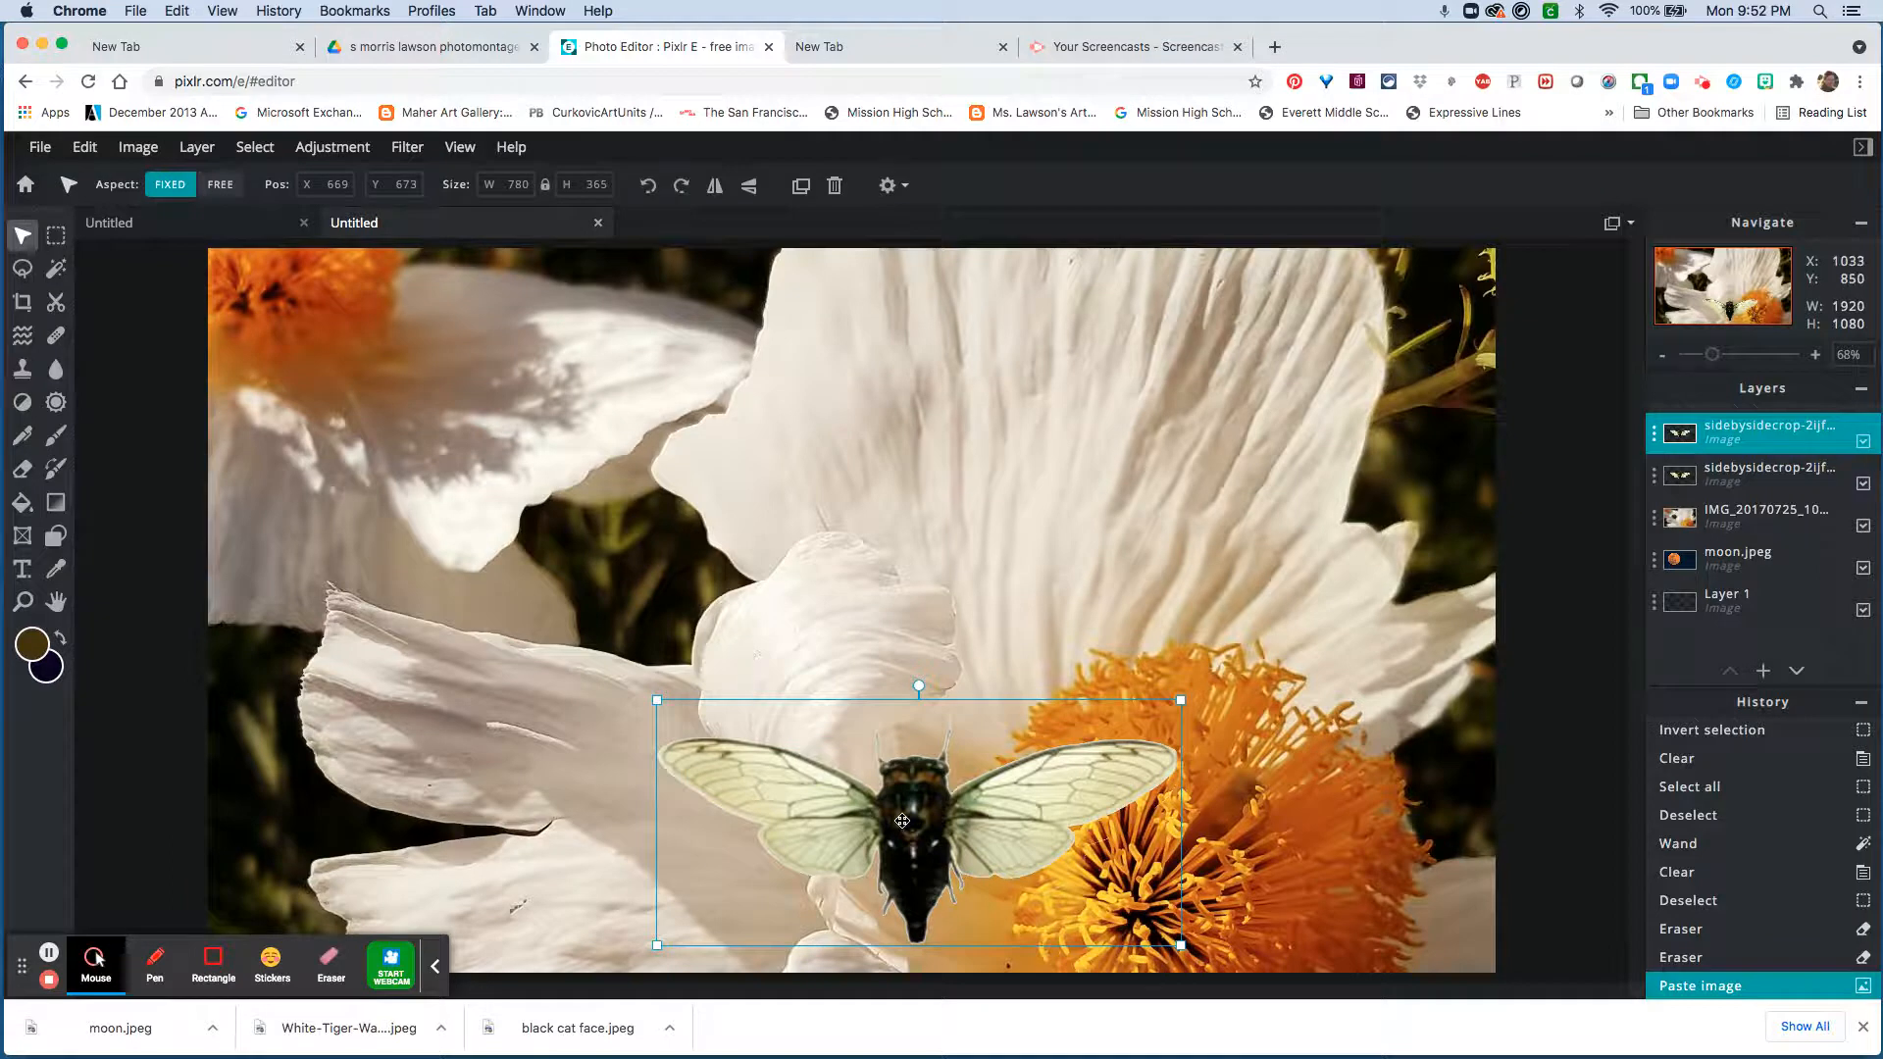
pyautogui.moveTo(902, 821); pyautogui.dragTo(850, 479)
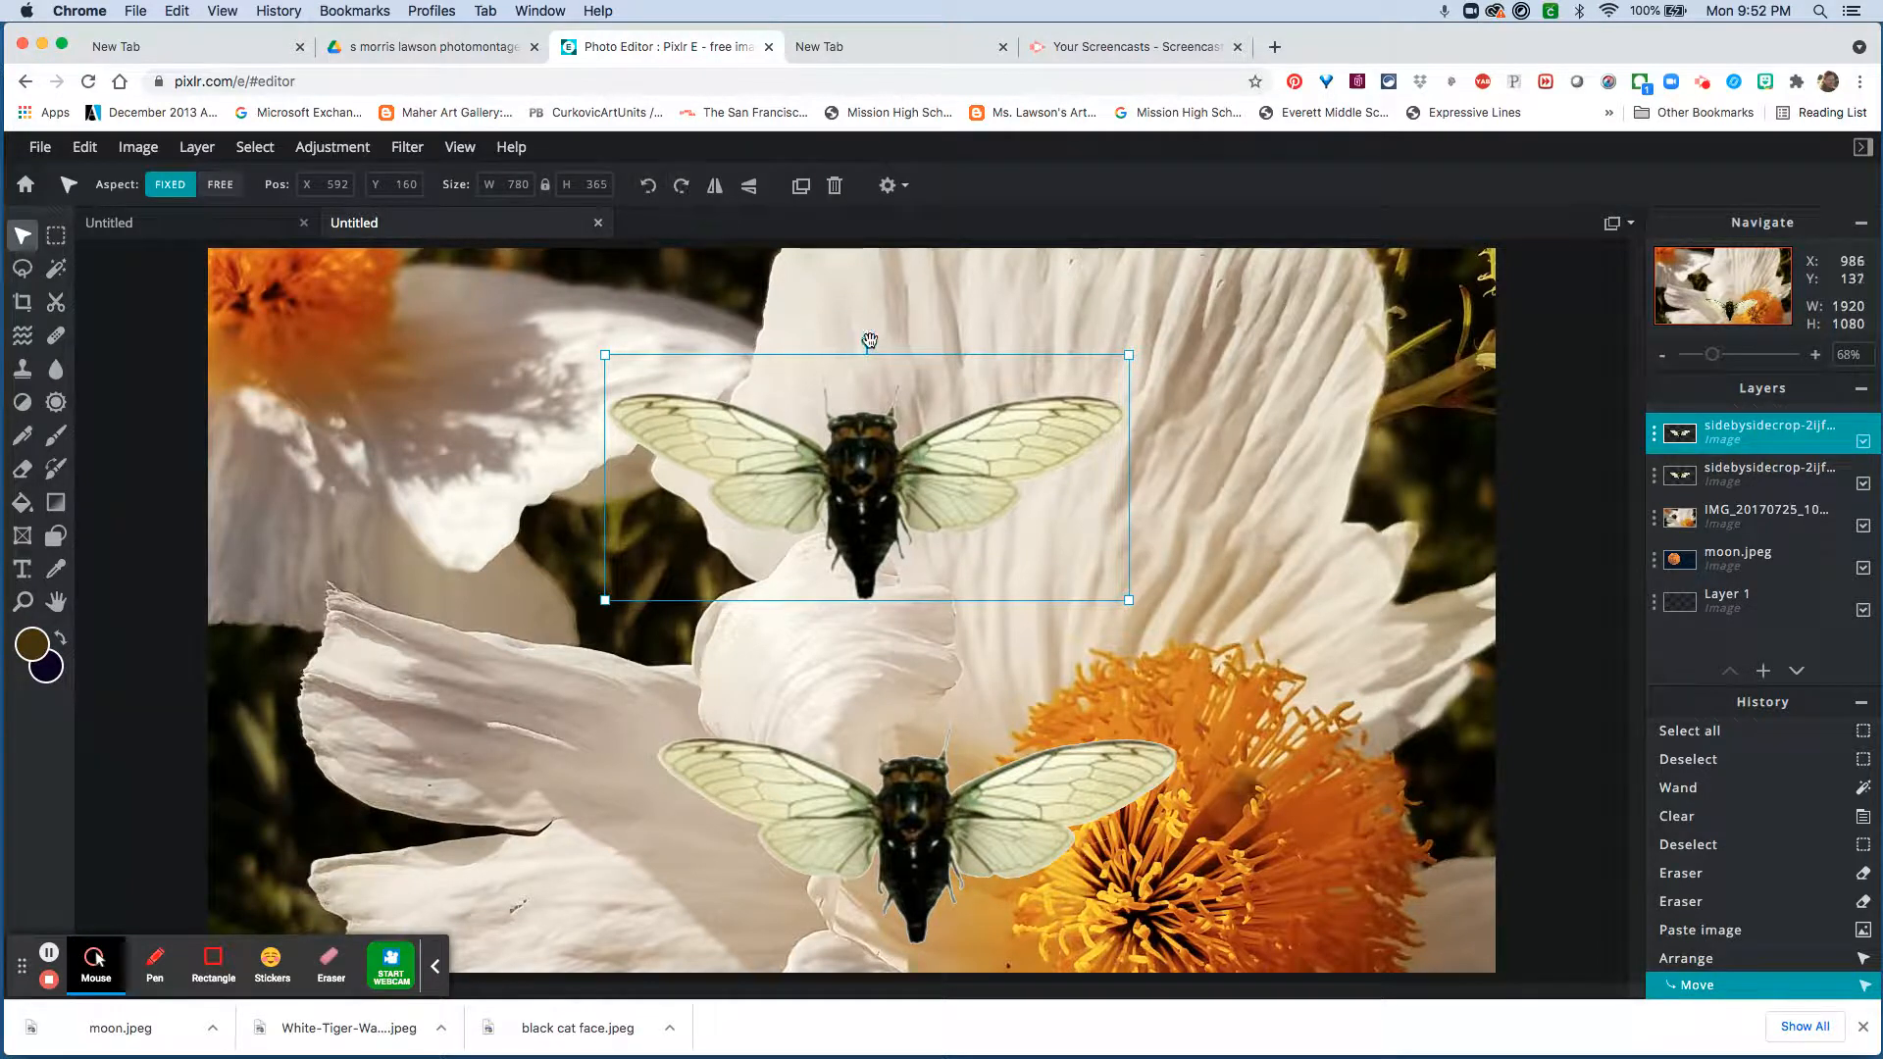
pyautogui.moveTo(869, 340); pyautogui.dragTo(443, 627)
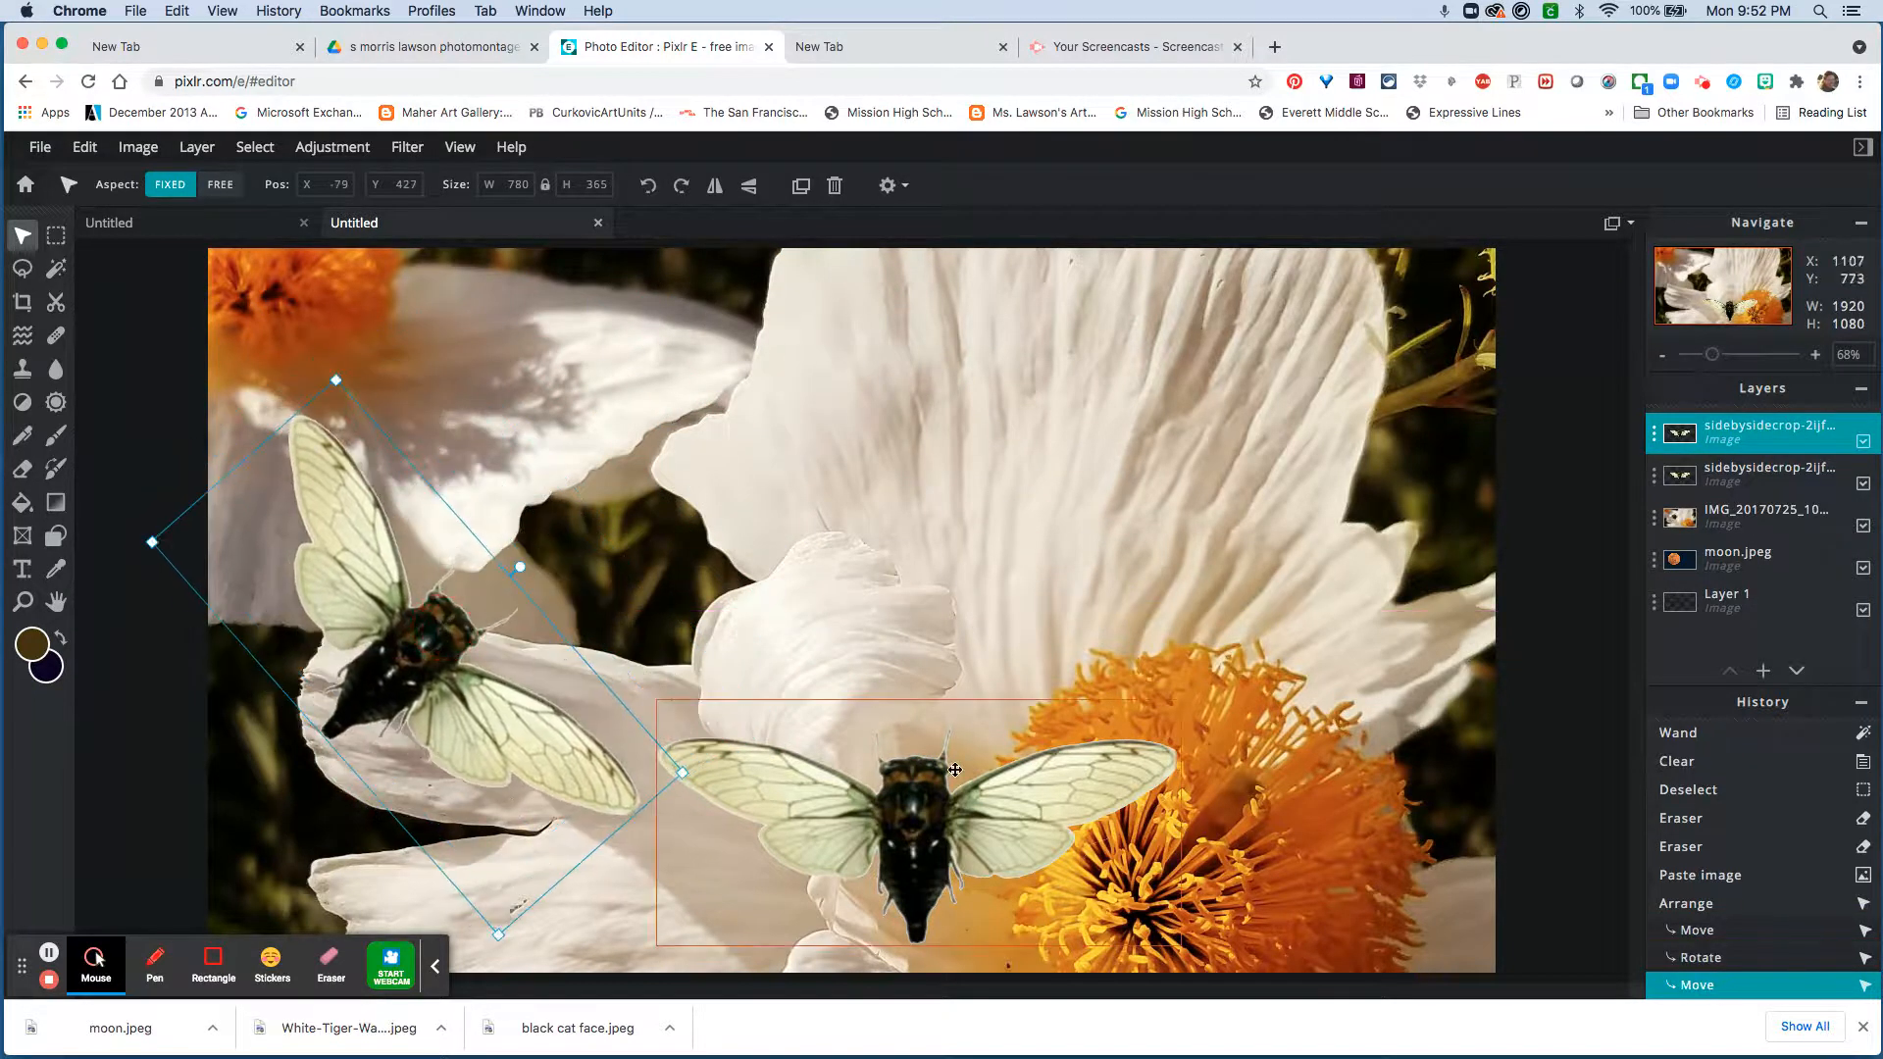
# Enlarge the original cicada proportionally to about 996 by 466 pixels and move it onto the large upper-right petal
pyautogui.click(807, 759)
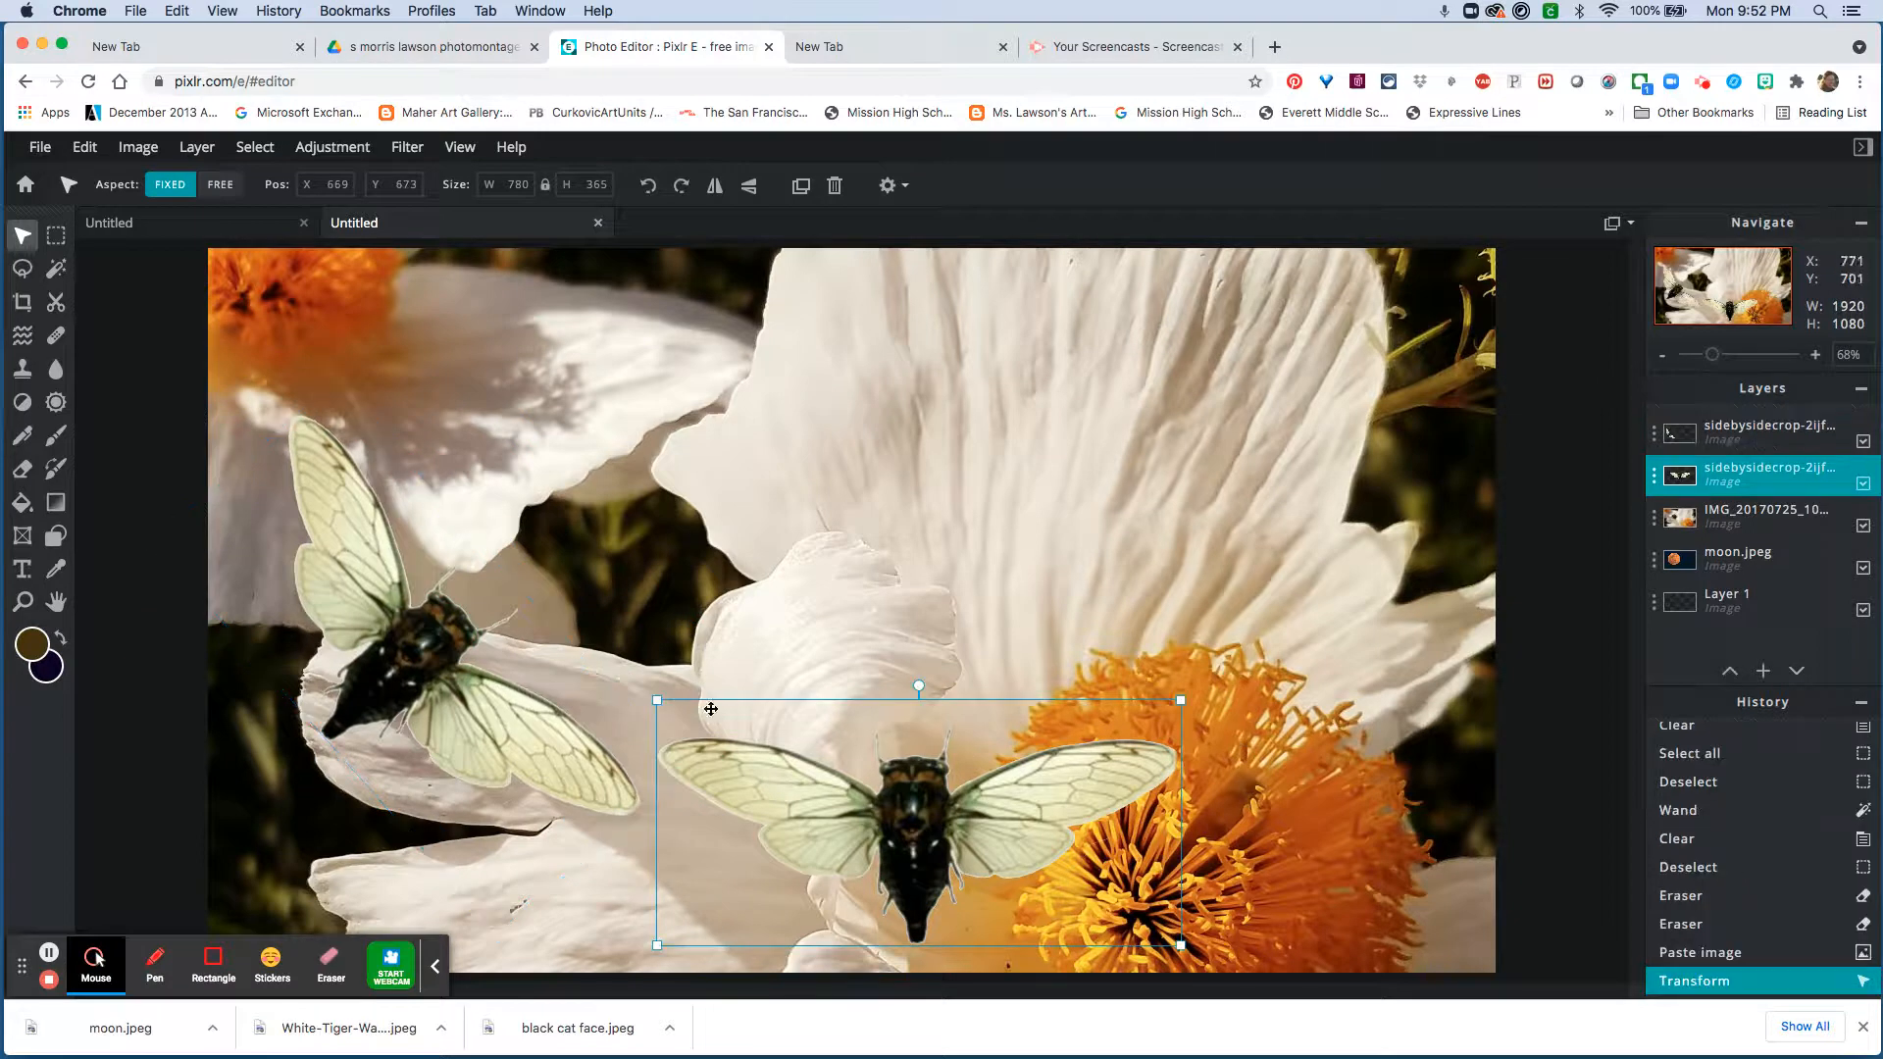
pyautogui.moveTo(667, 697); pyautogui.dragTo(512, 631)
pyautogui.moveTo(894, 833); pyautogui.dragTo(1119, 517)
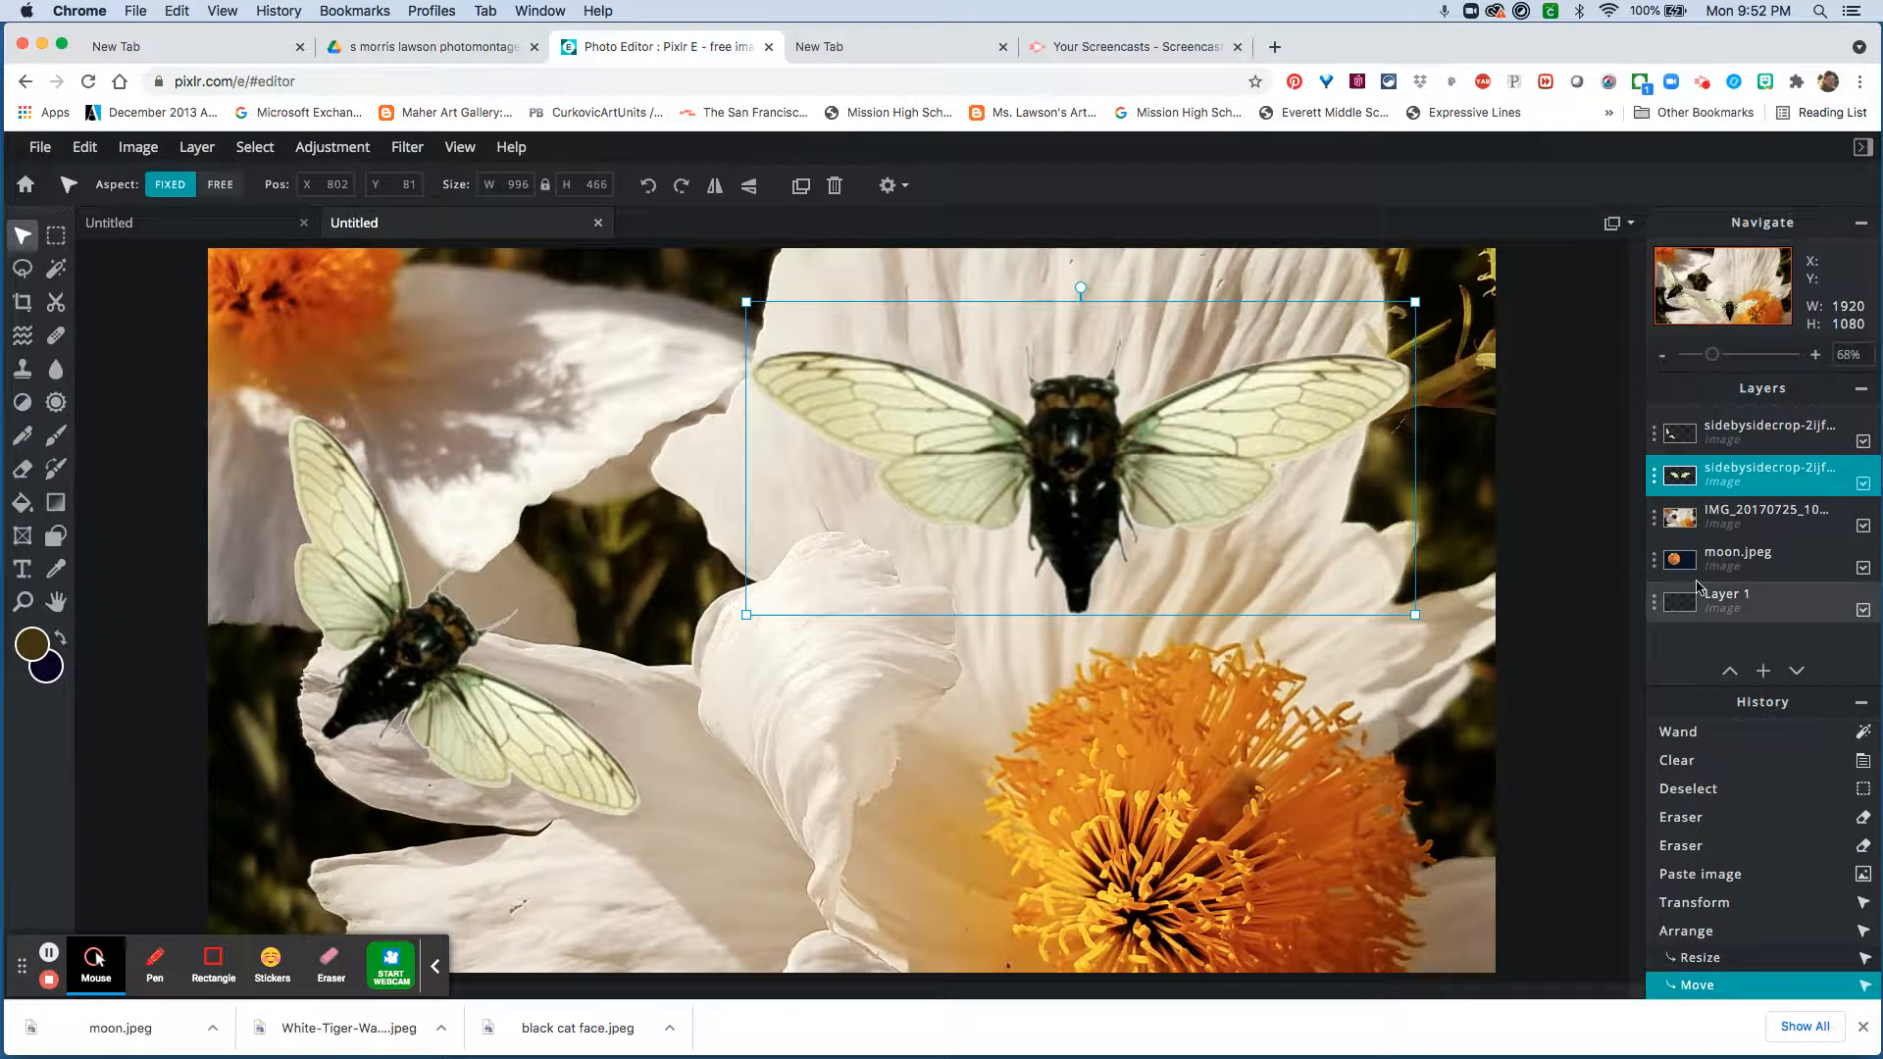
# Move the moon.jpeg layer to the top of the layer stack
pyautogui.click(1724, 571)
pyautogui.scroll(-5, 1006, 618)
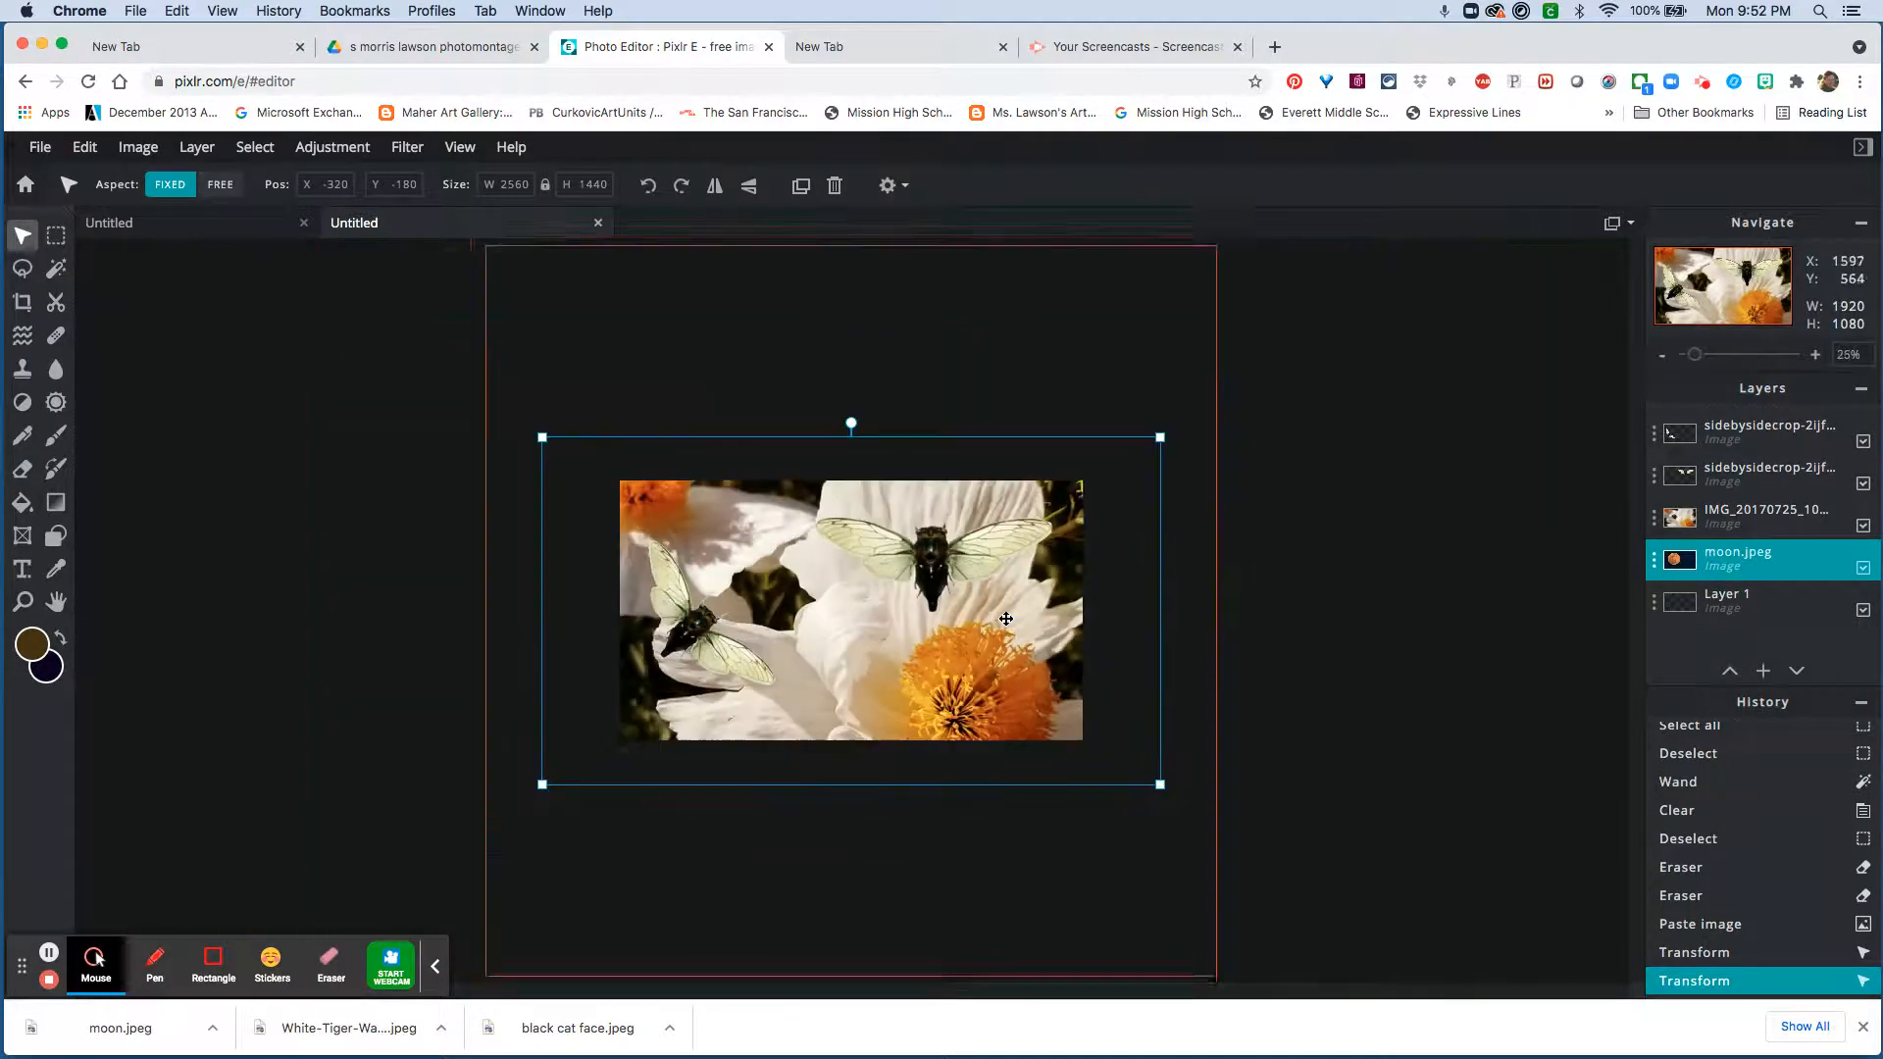
pyautogui.scroll(2, 1006, 619)
pyautogui.scroll(-4, 1006, 619)
pyautogui.scroll(4, 1006, 618)
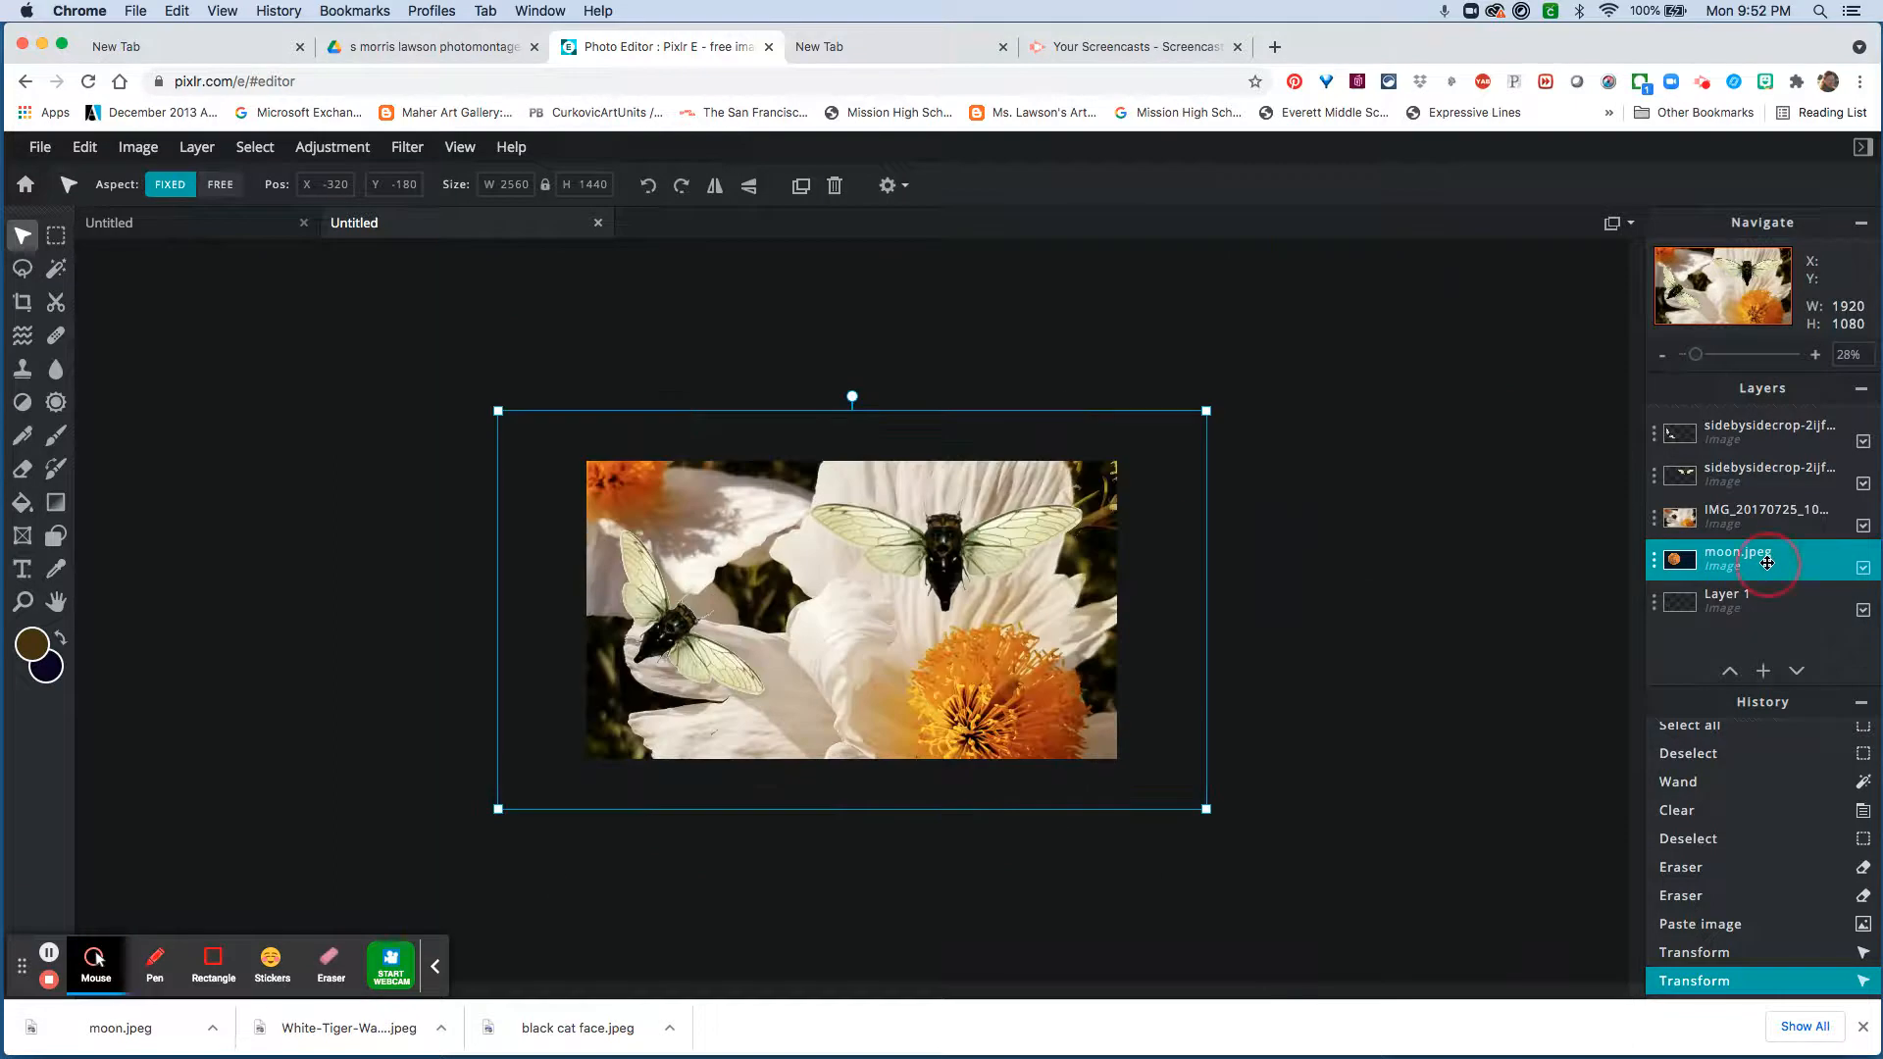
pyautogui.moveTo(1767, 561); pyautogui.dragTo(1751, 434)
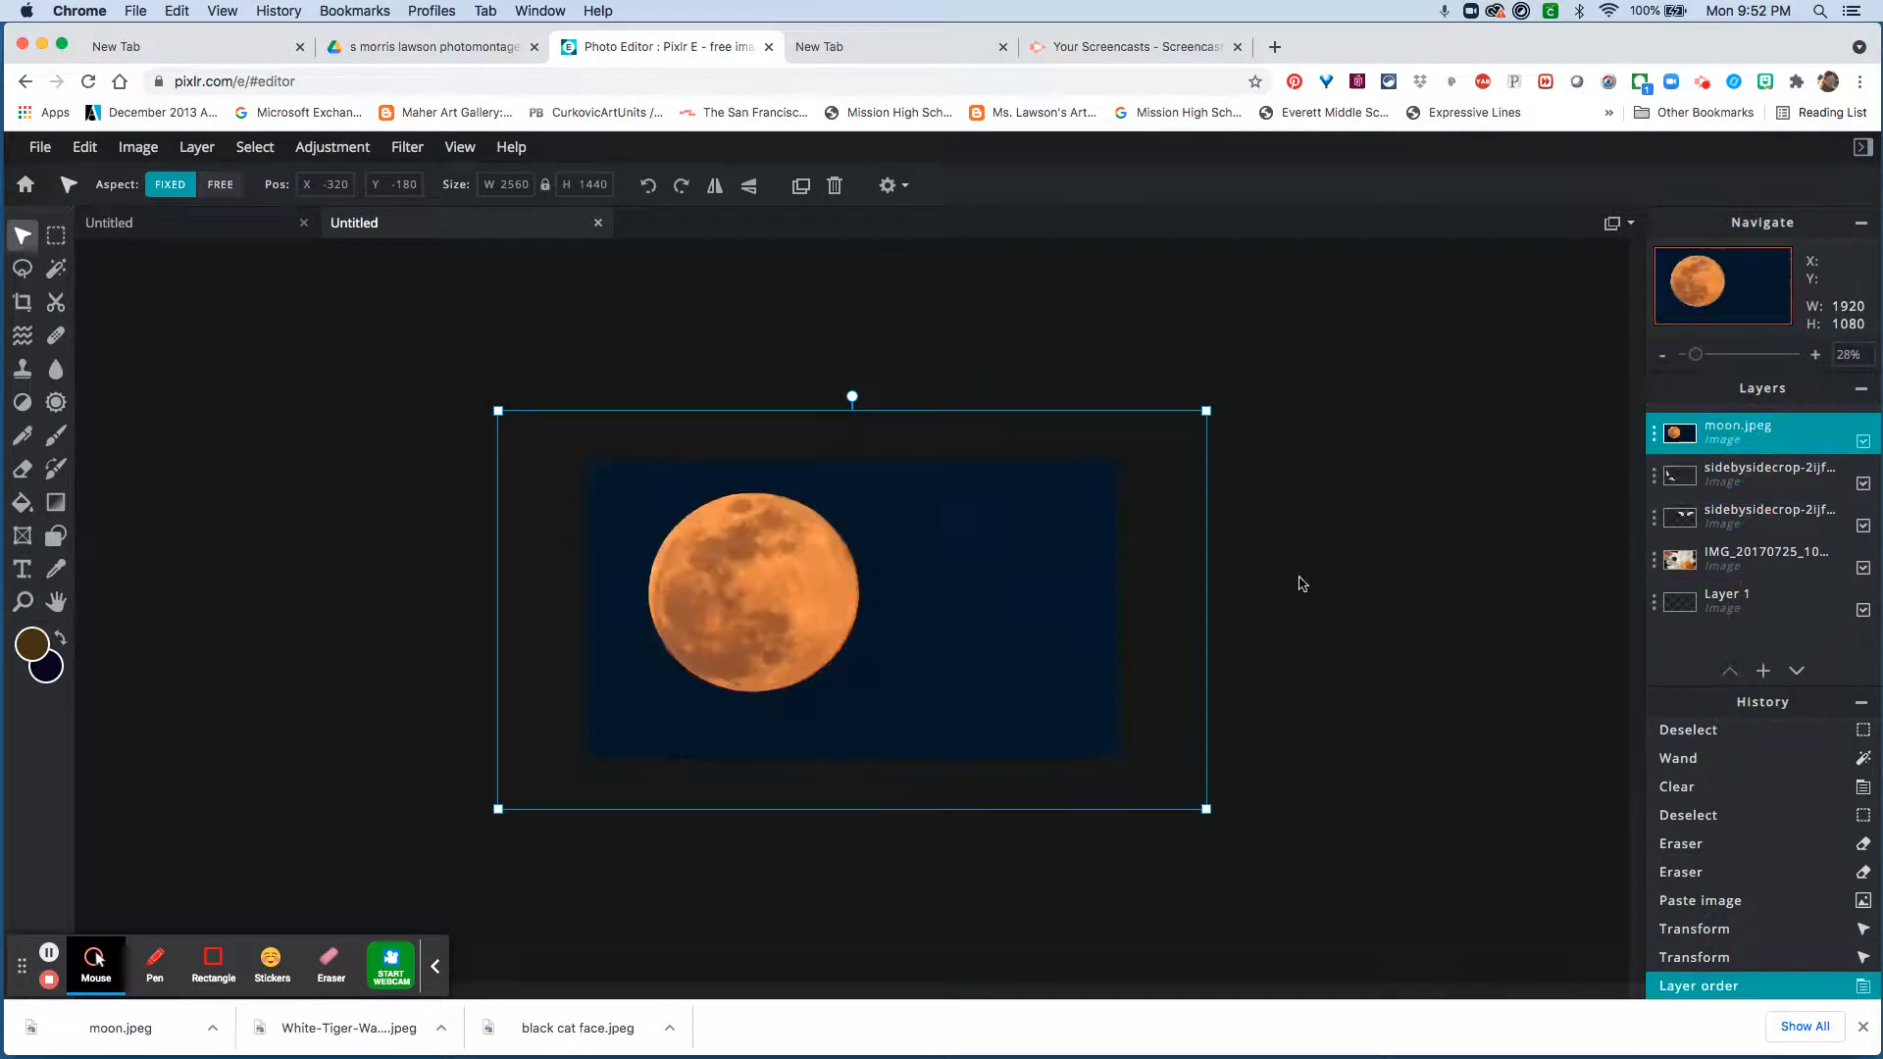
# Select the moon's dark blue background with the Wand Select tool at tolerance 32, cut it out and deselect
pyautogui.click(56, 271)
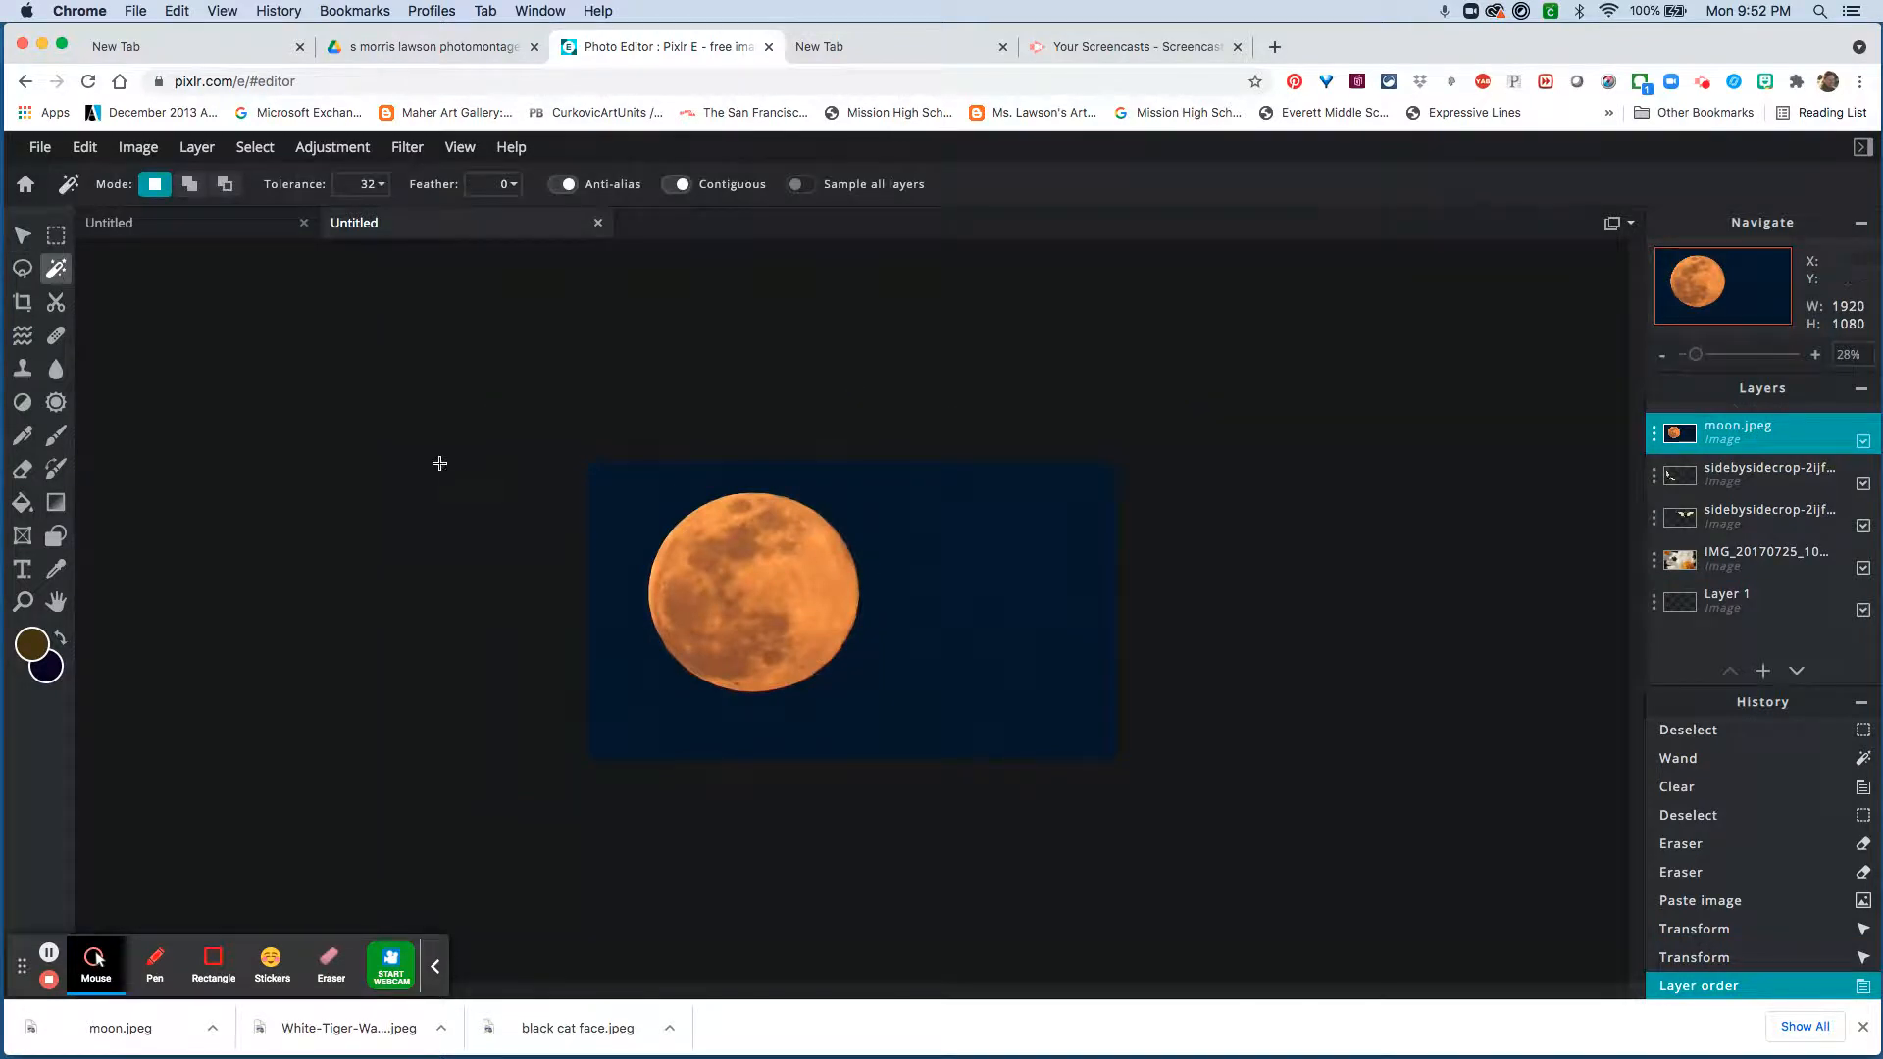
pyautogui.click(976, 543)
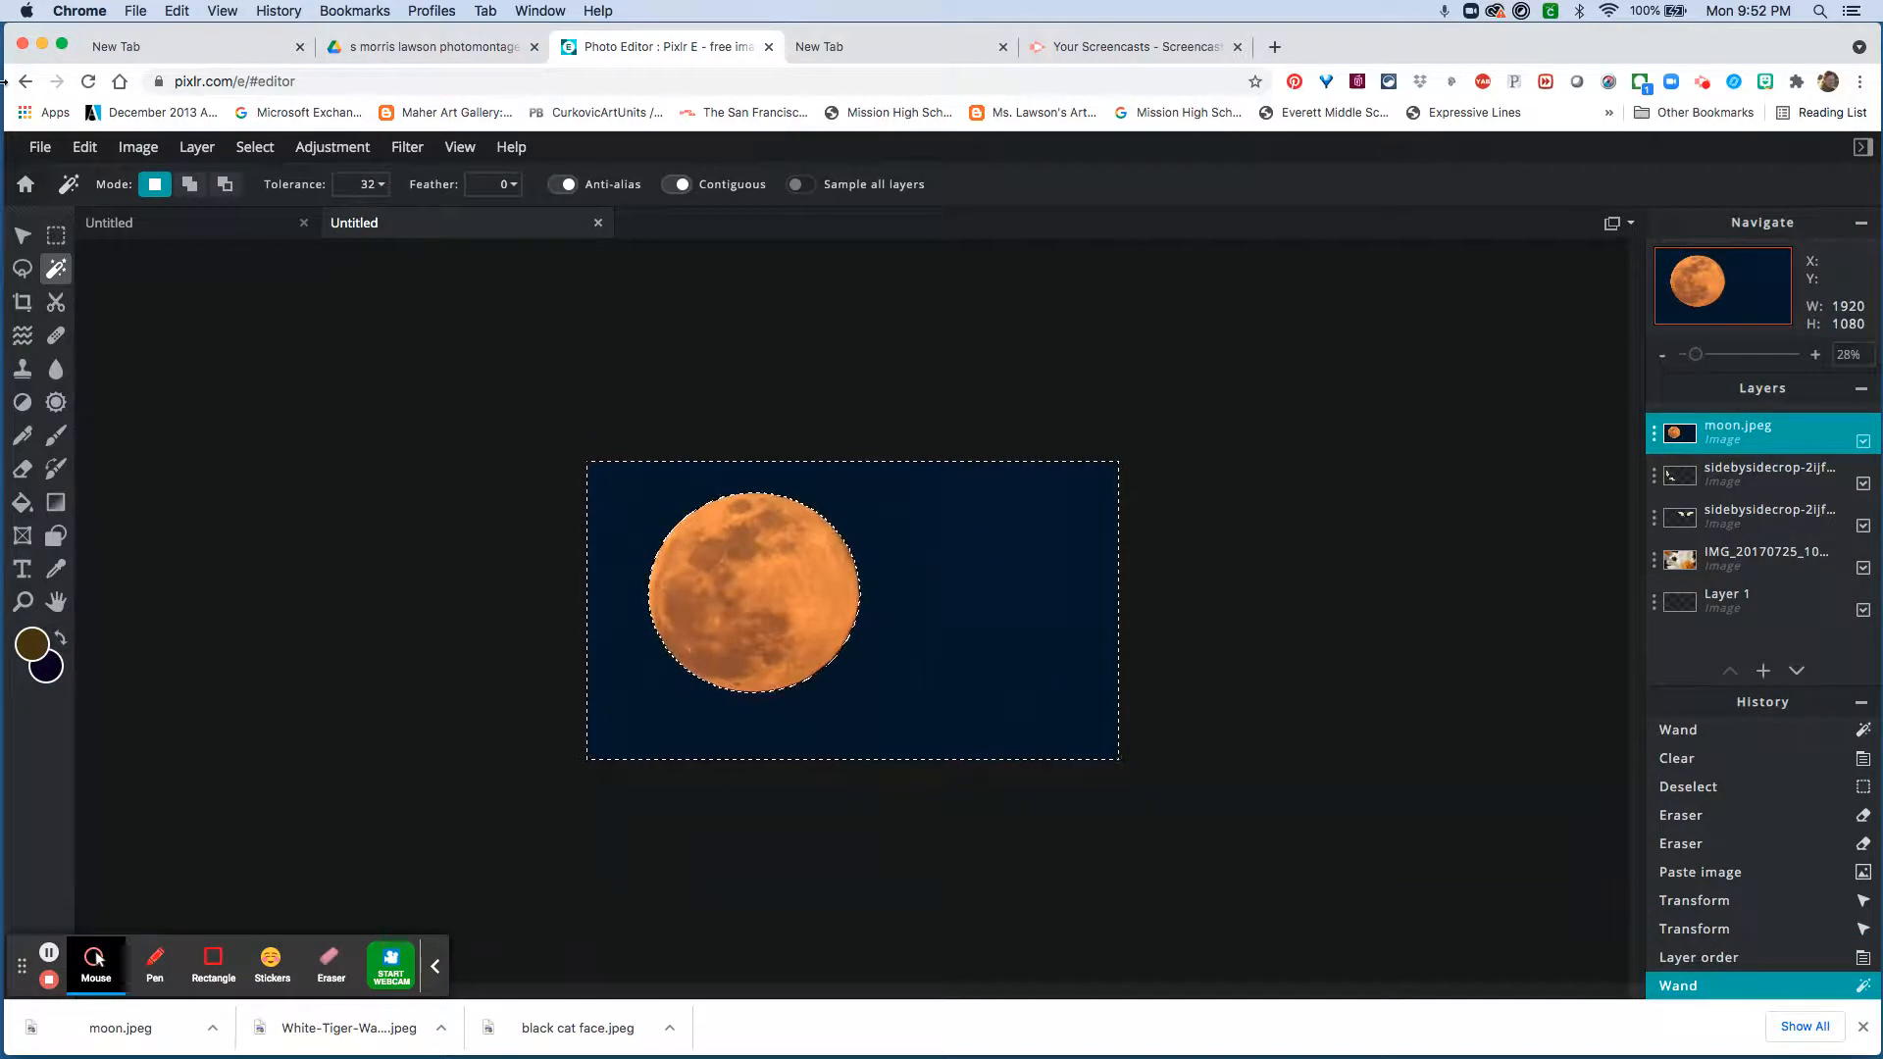
pyautogui.click(72, 148)
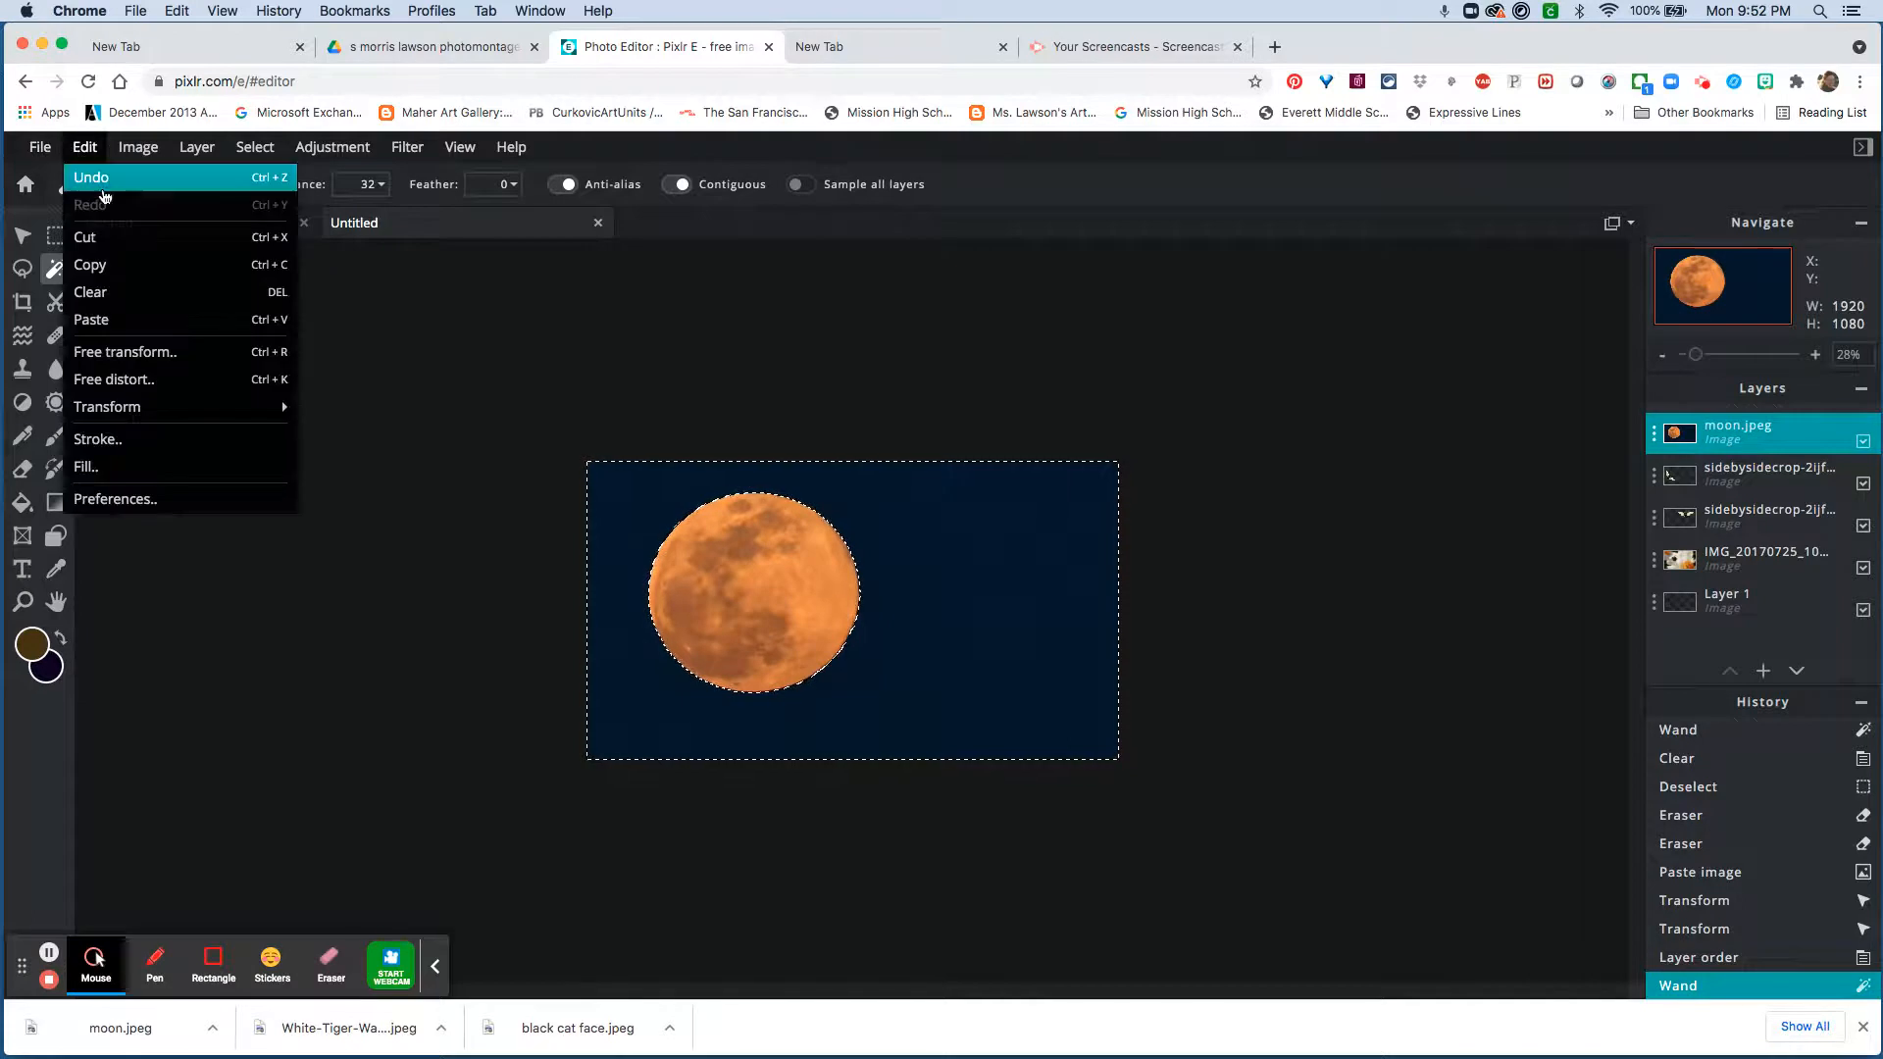
pyautogui.click(122, 249)
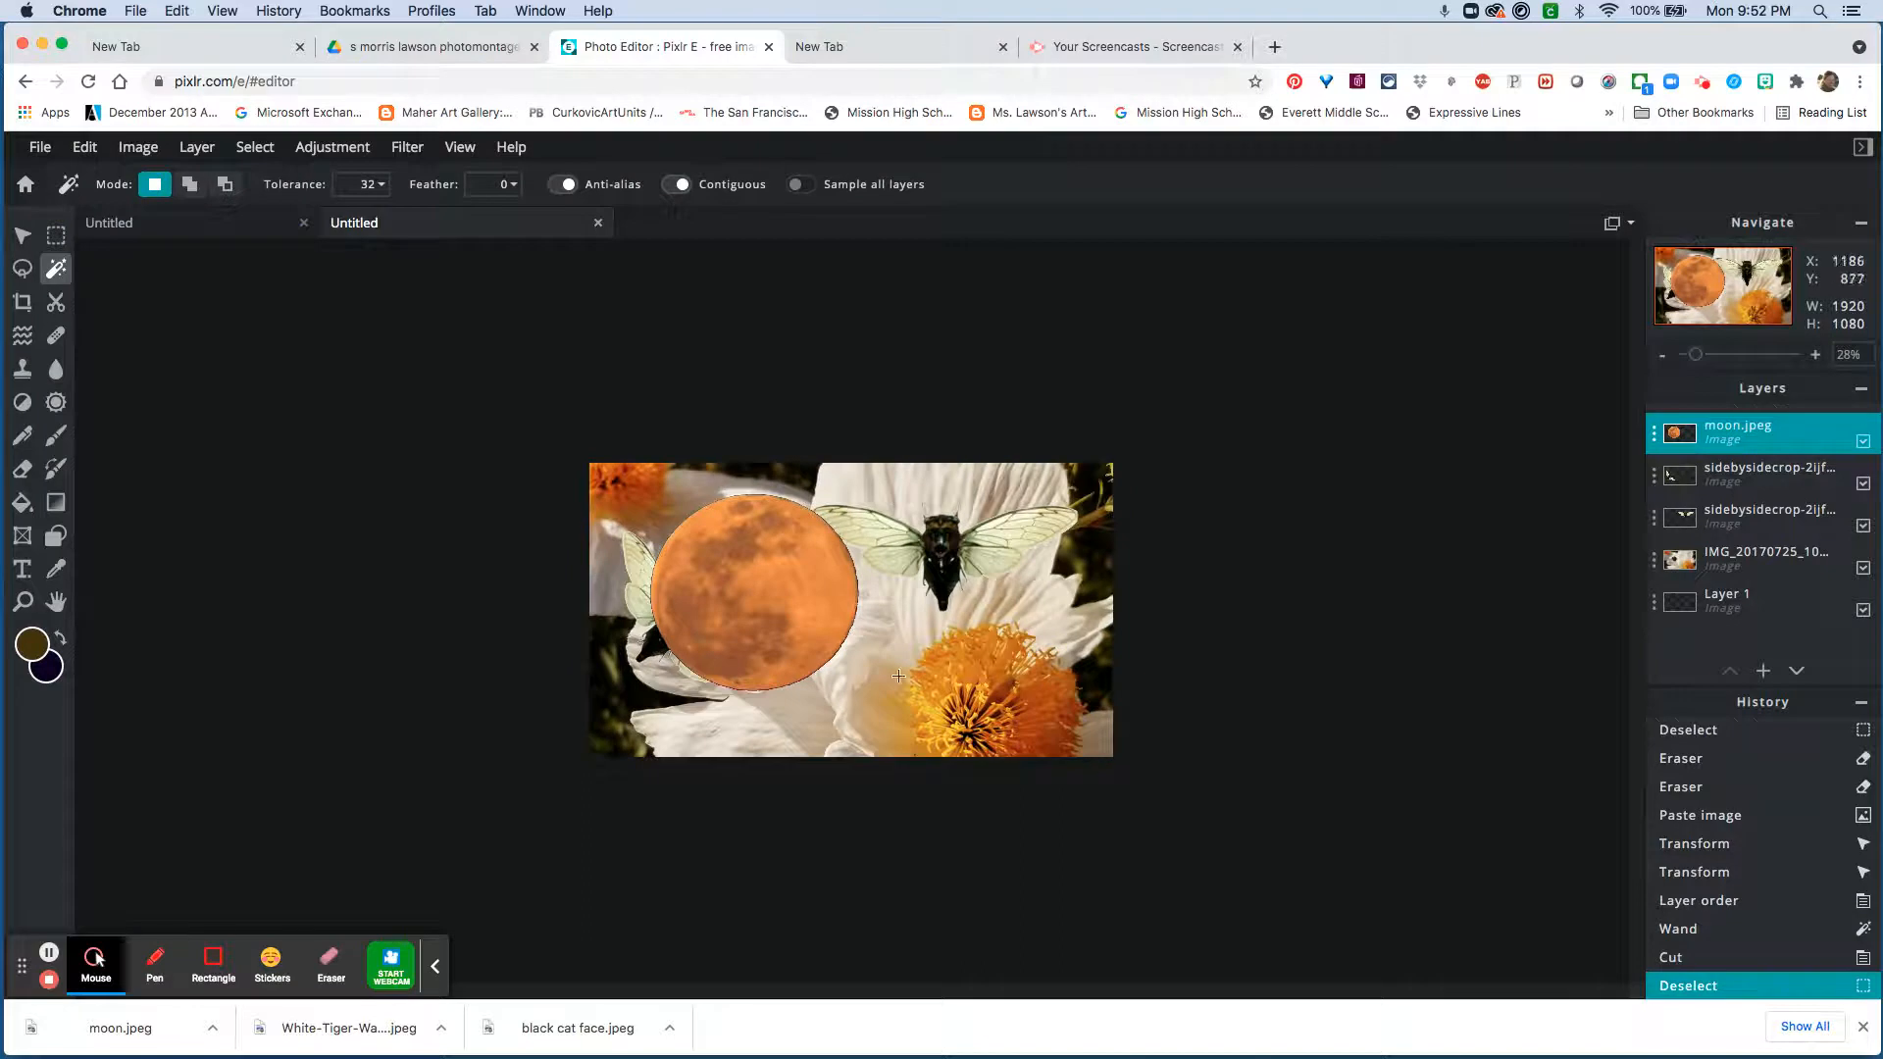
# Move the moon layer down and to the right, to about X -119, Y -47
pyautogui.click(21, 235)
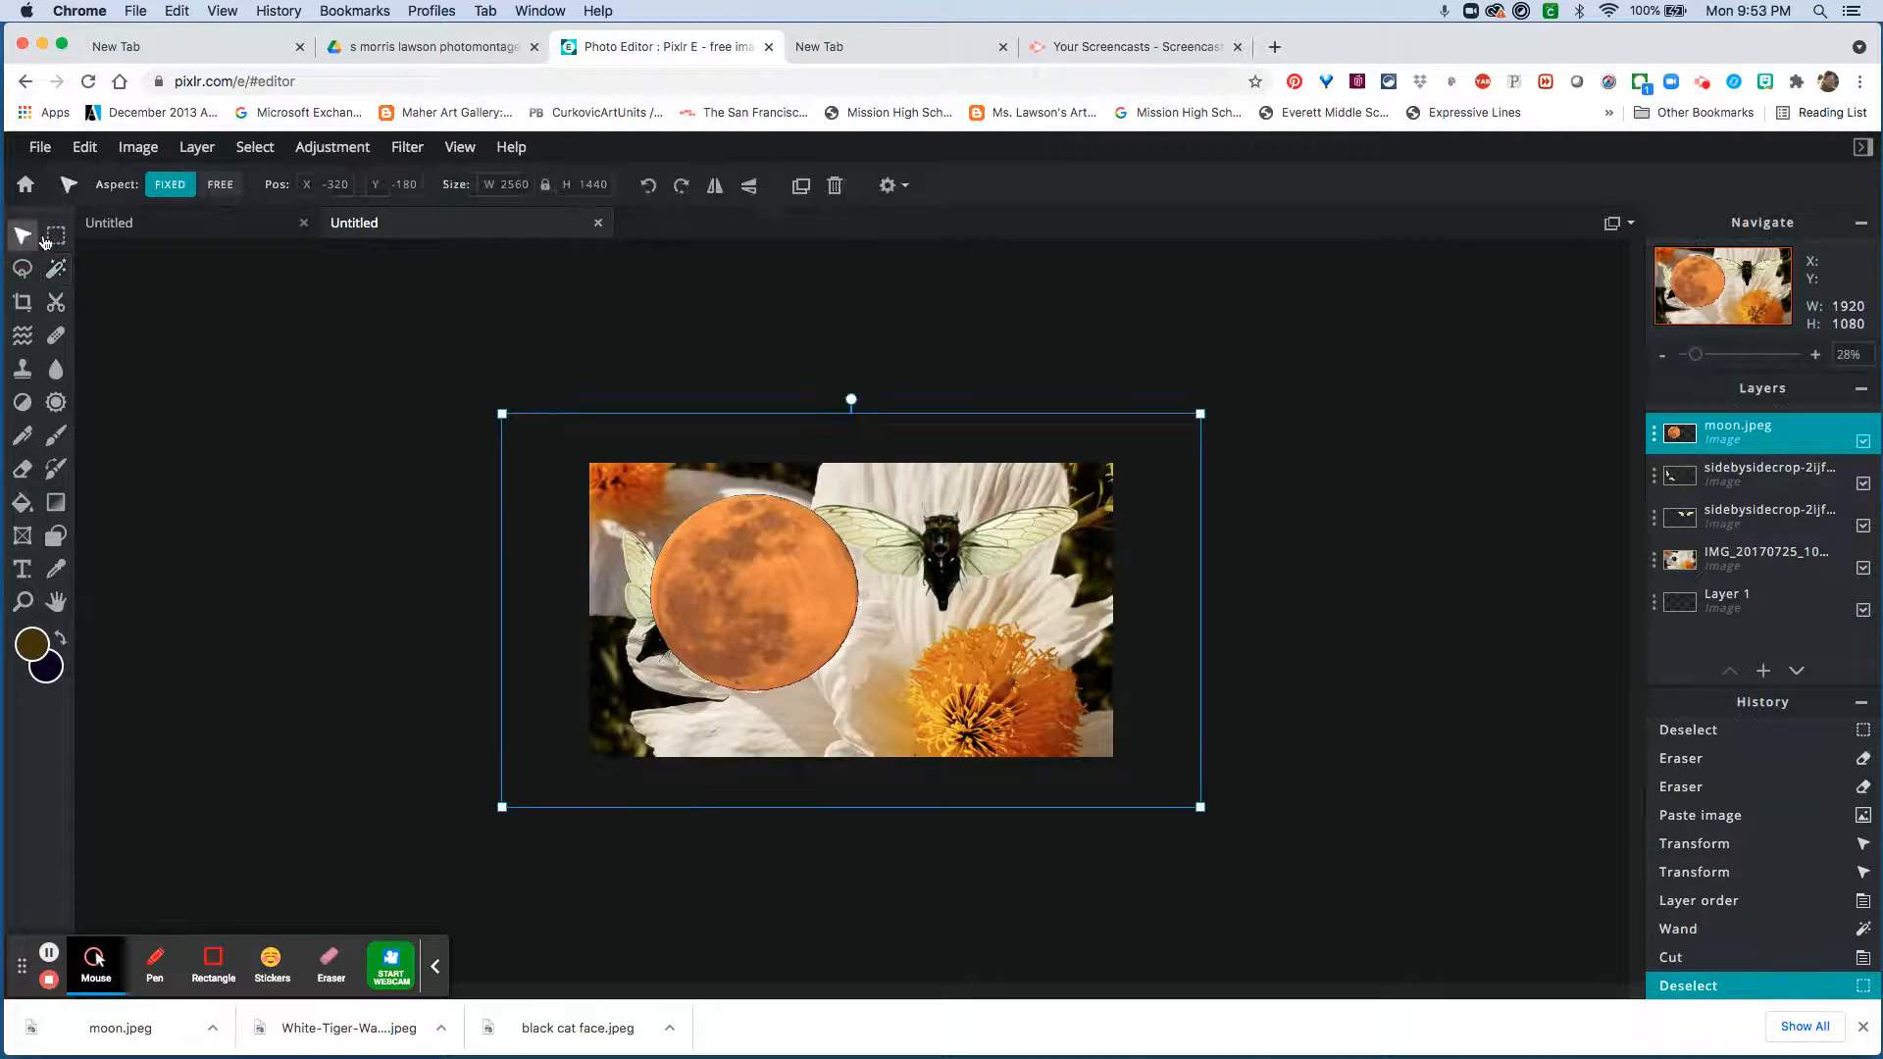
pyautogui.click(243, 149)
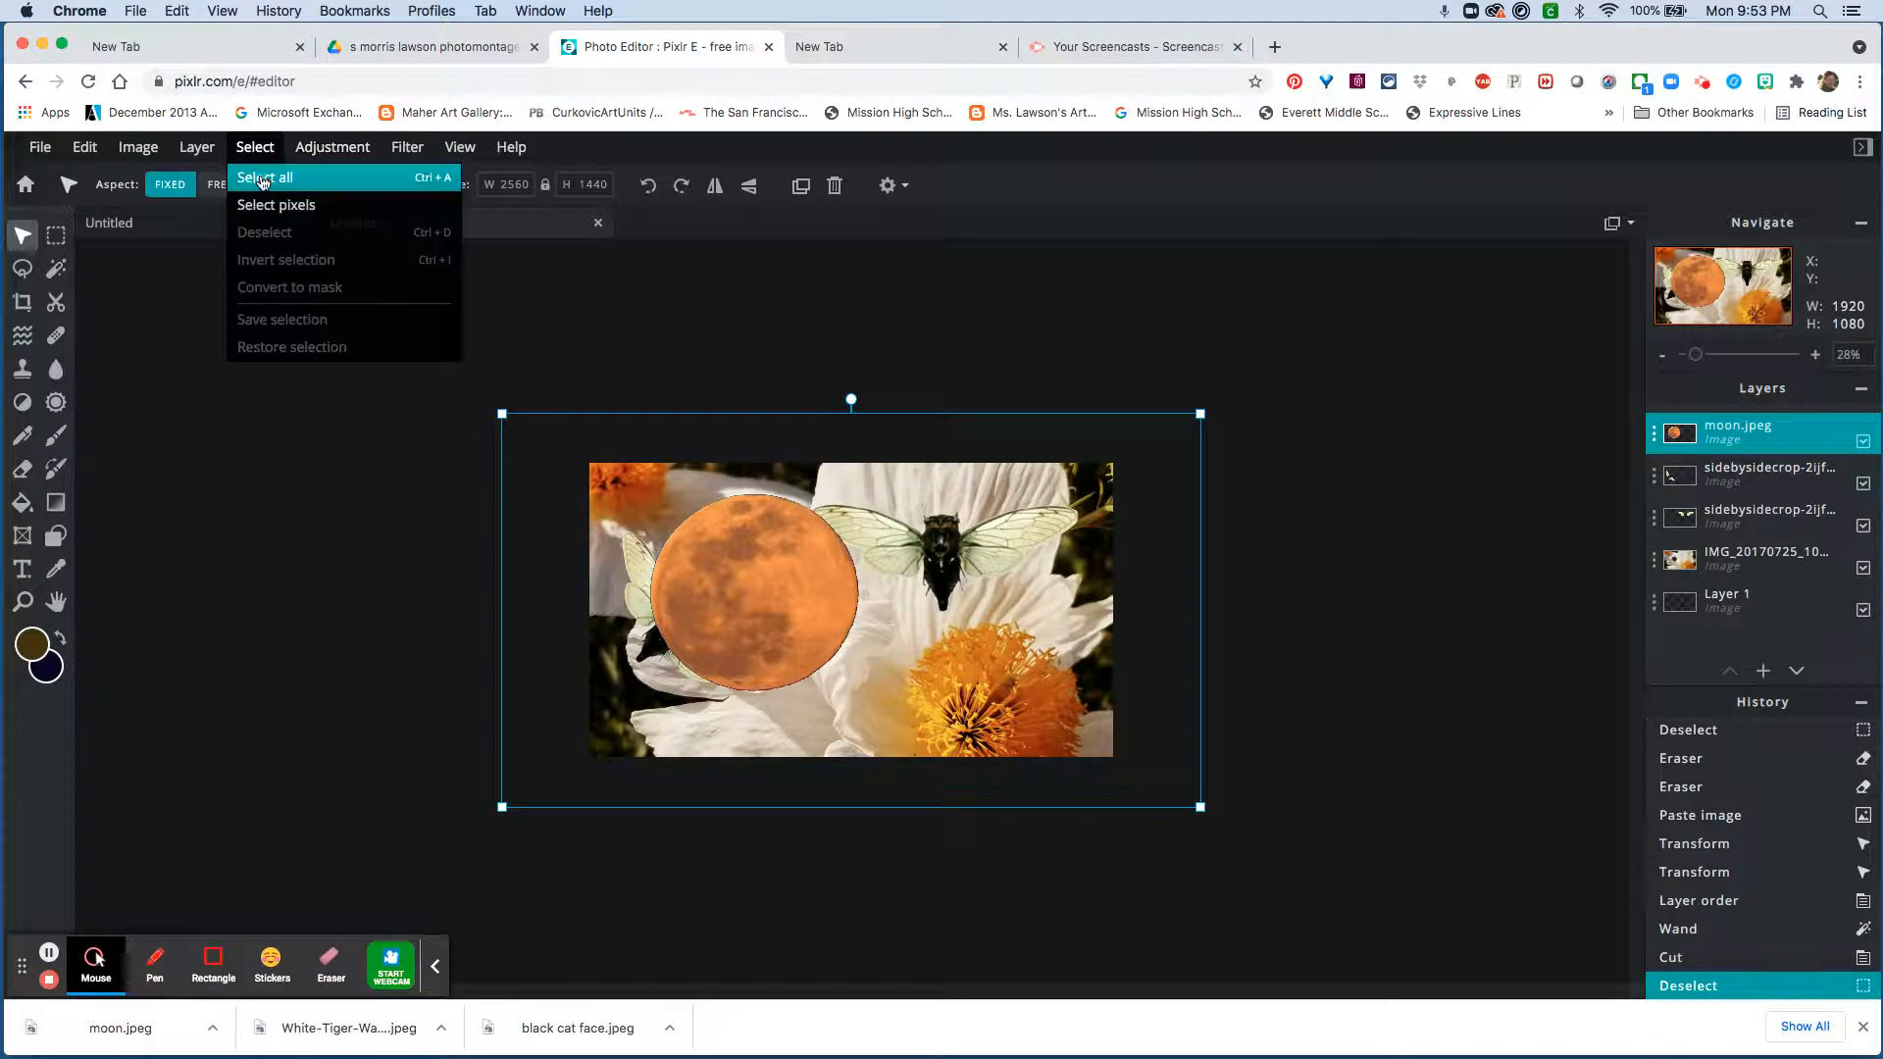
pyautogui.click(168, 275)
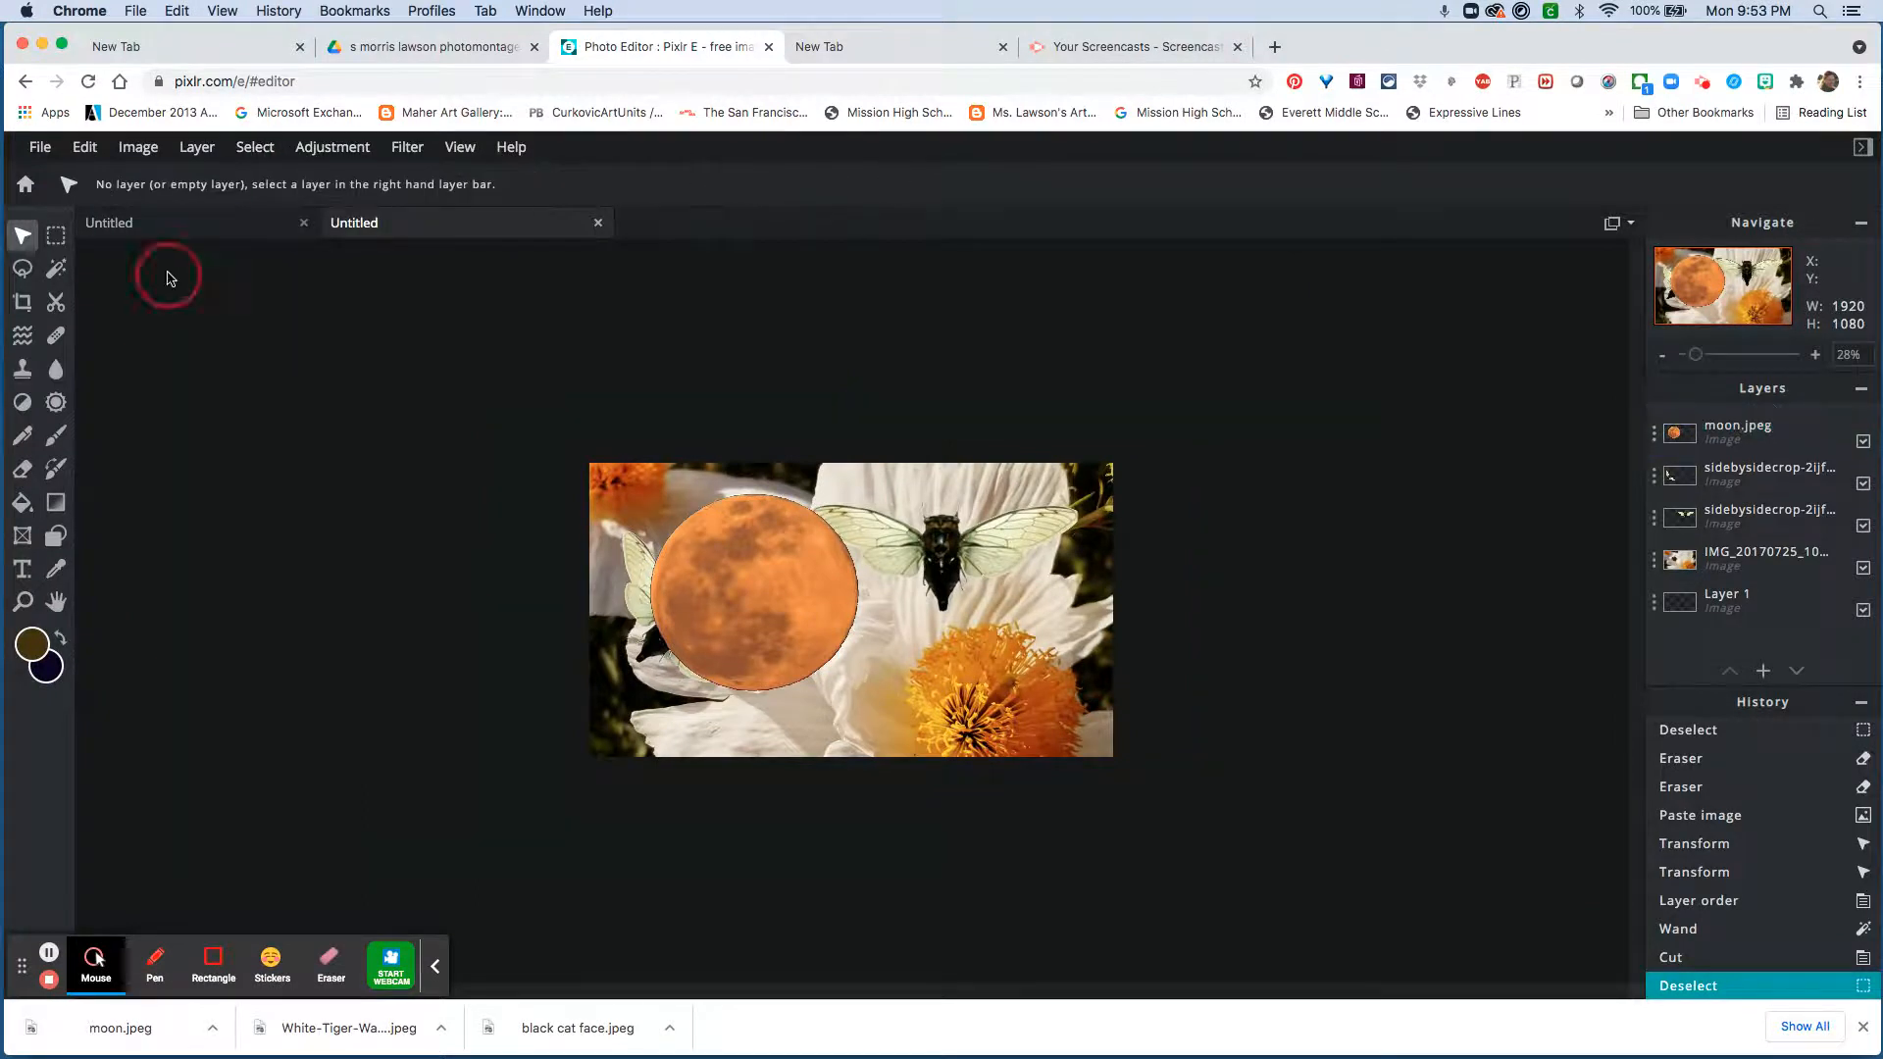
pyautogui.moveTo(756, 597); pyautogui.dragTo(796, 629)
# Delete the blue strip along the canvas's upper and left edges with the Wand Select tool, and deselect
pyautogui.click(56, 268)
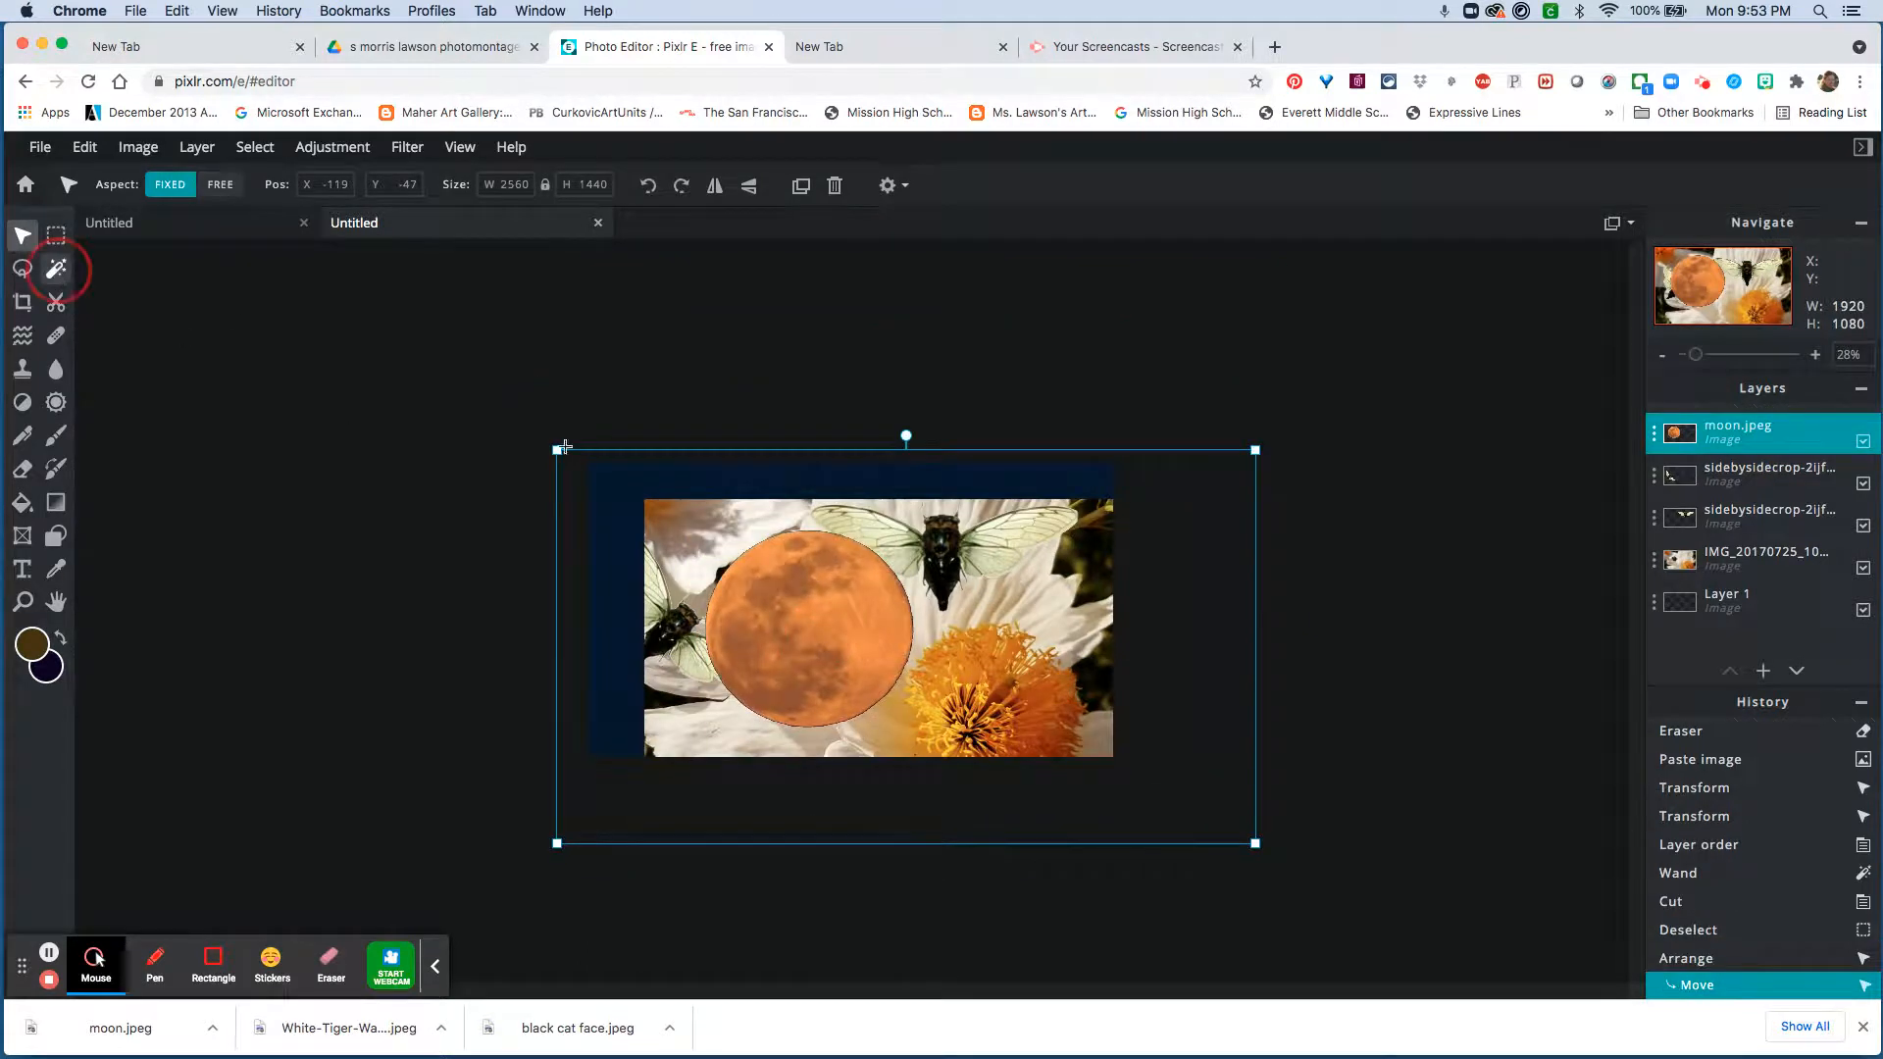
pyautogui.click(621, 492)
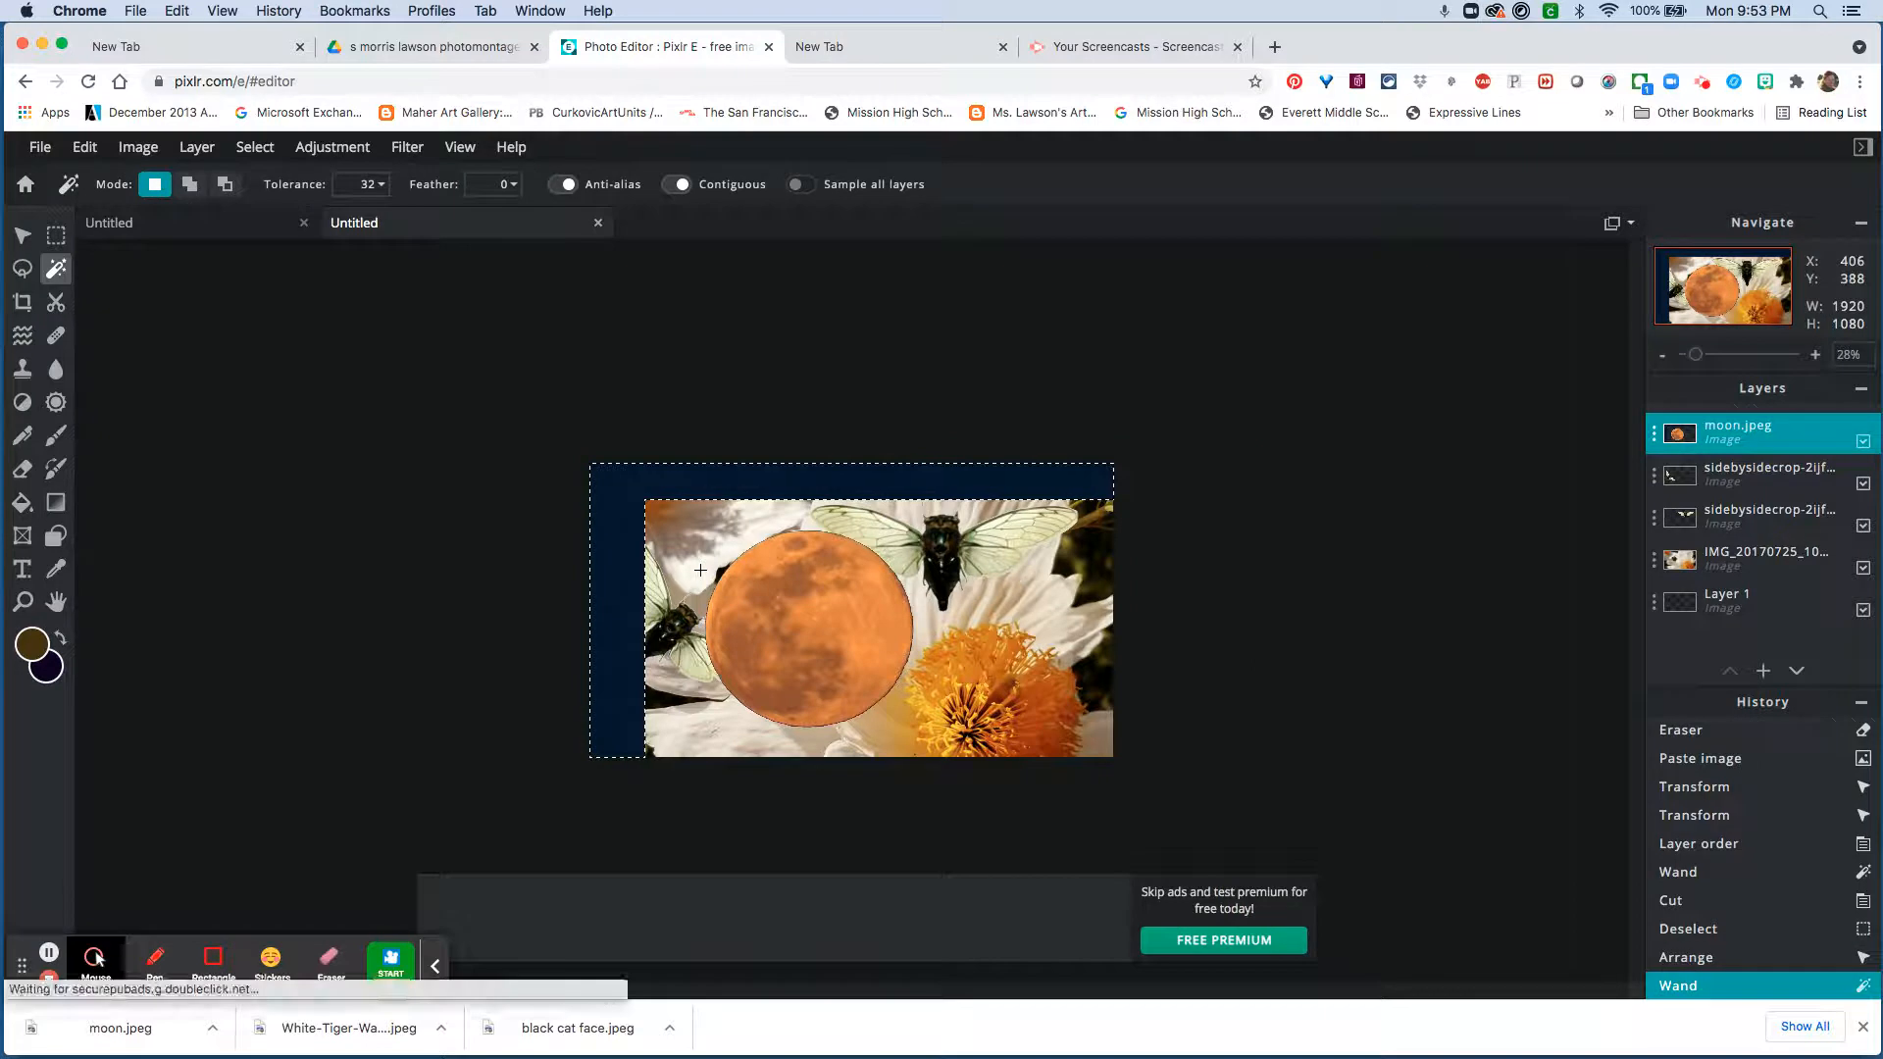
pyautogui.press('Delete')
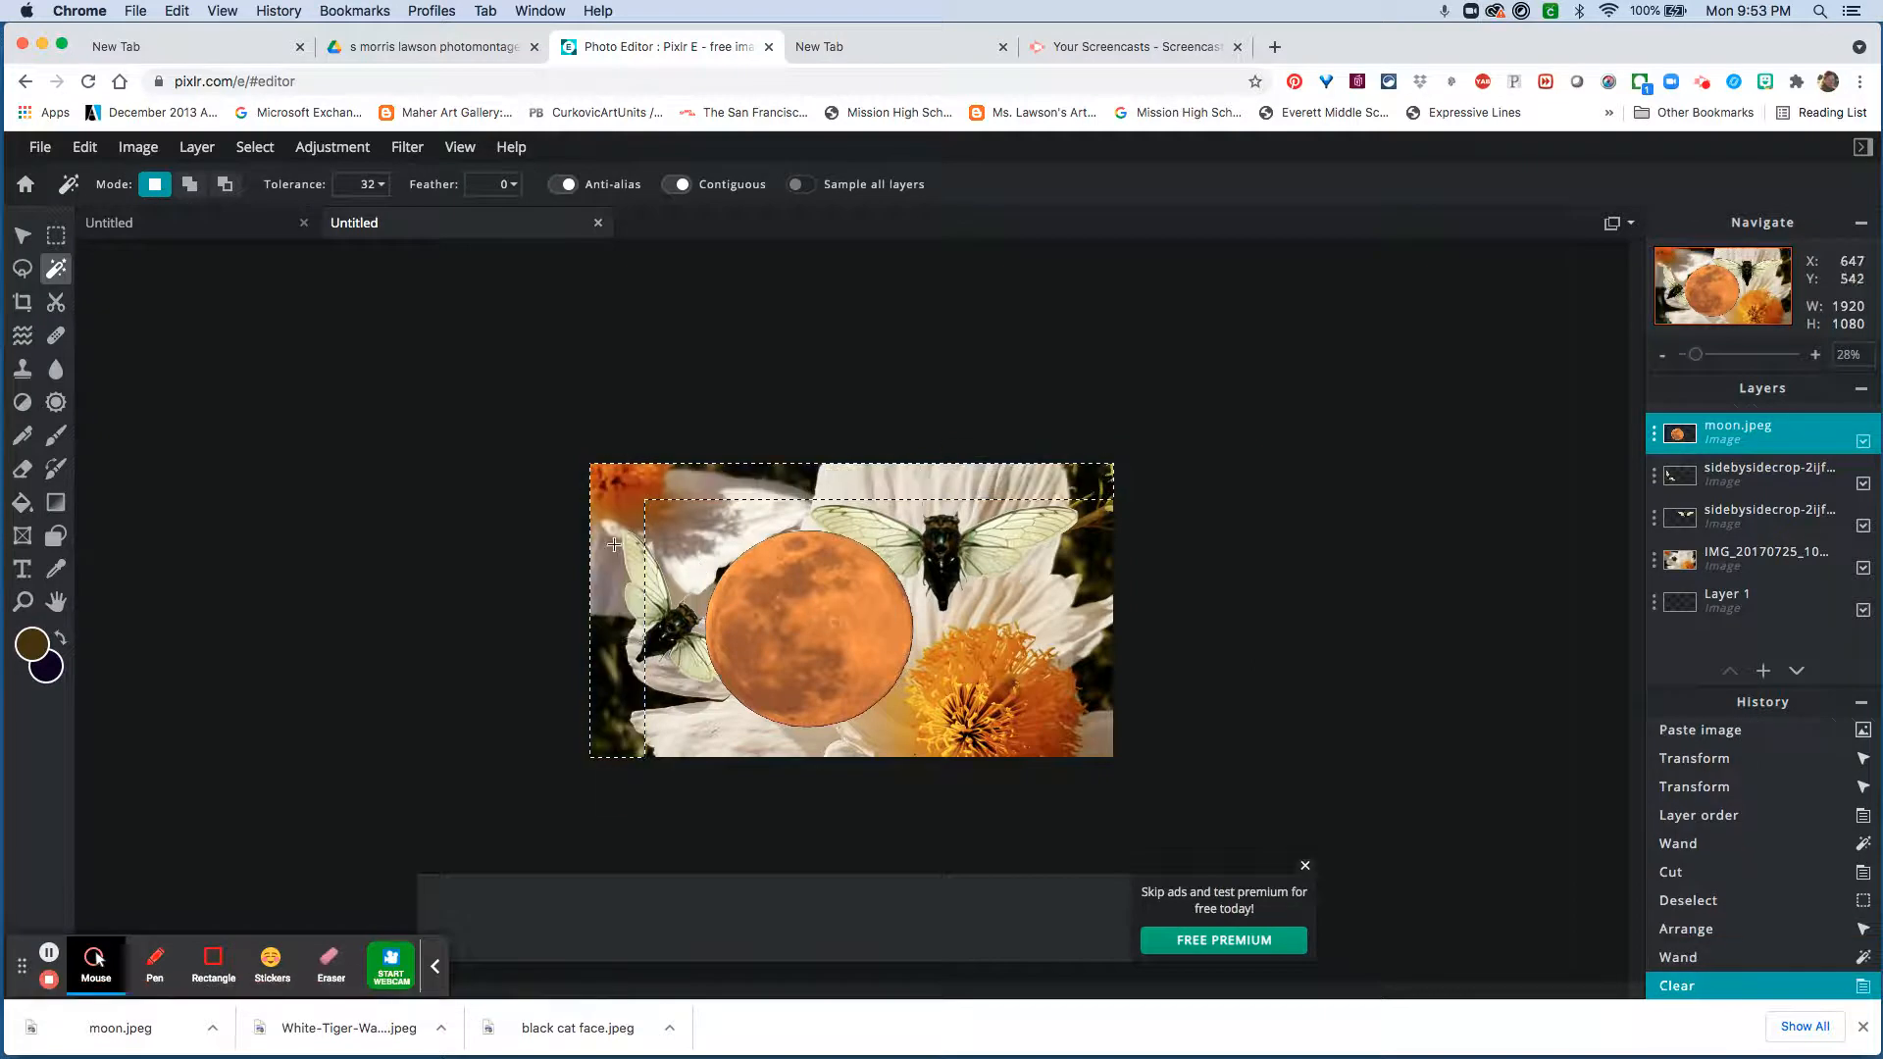
pyautogui.click(254, 147)
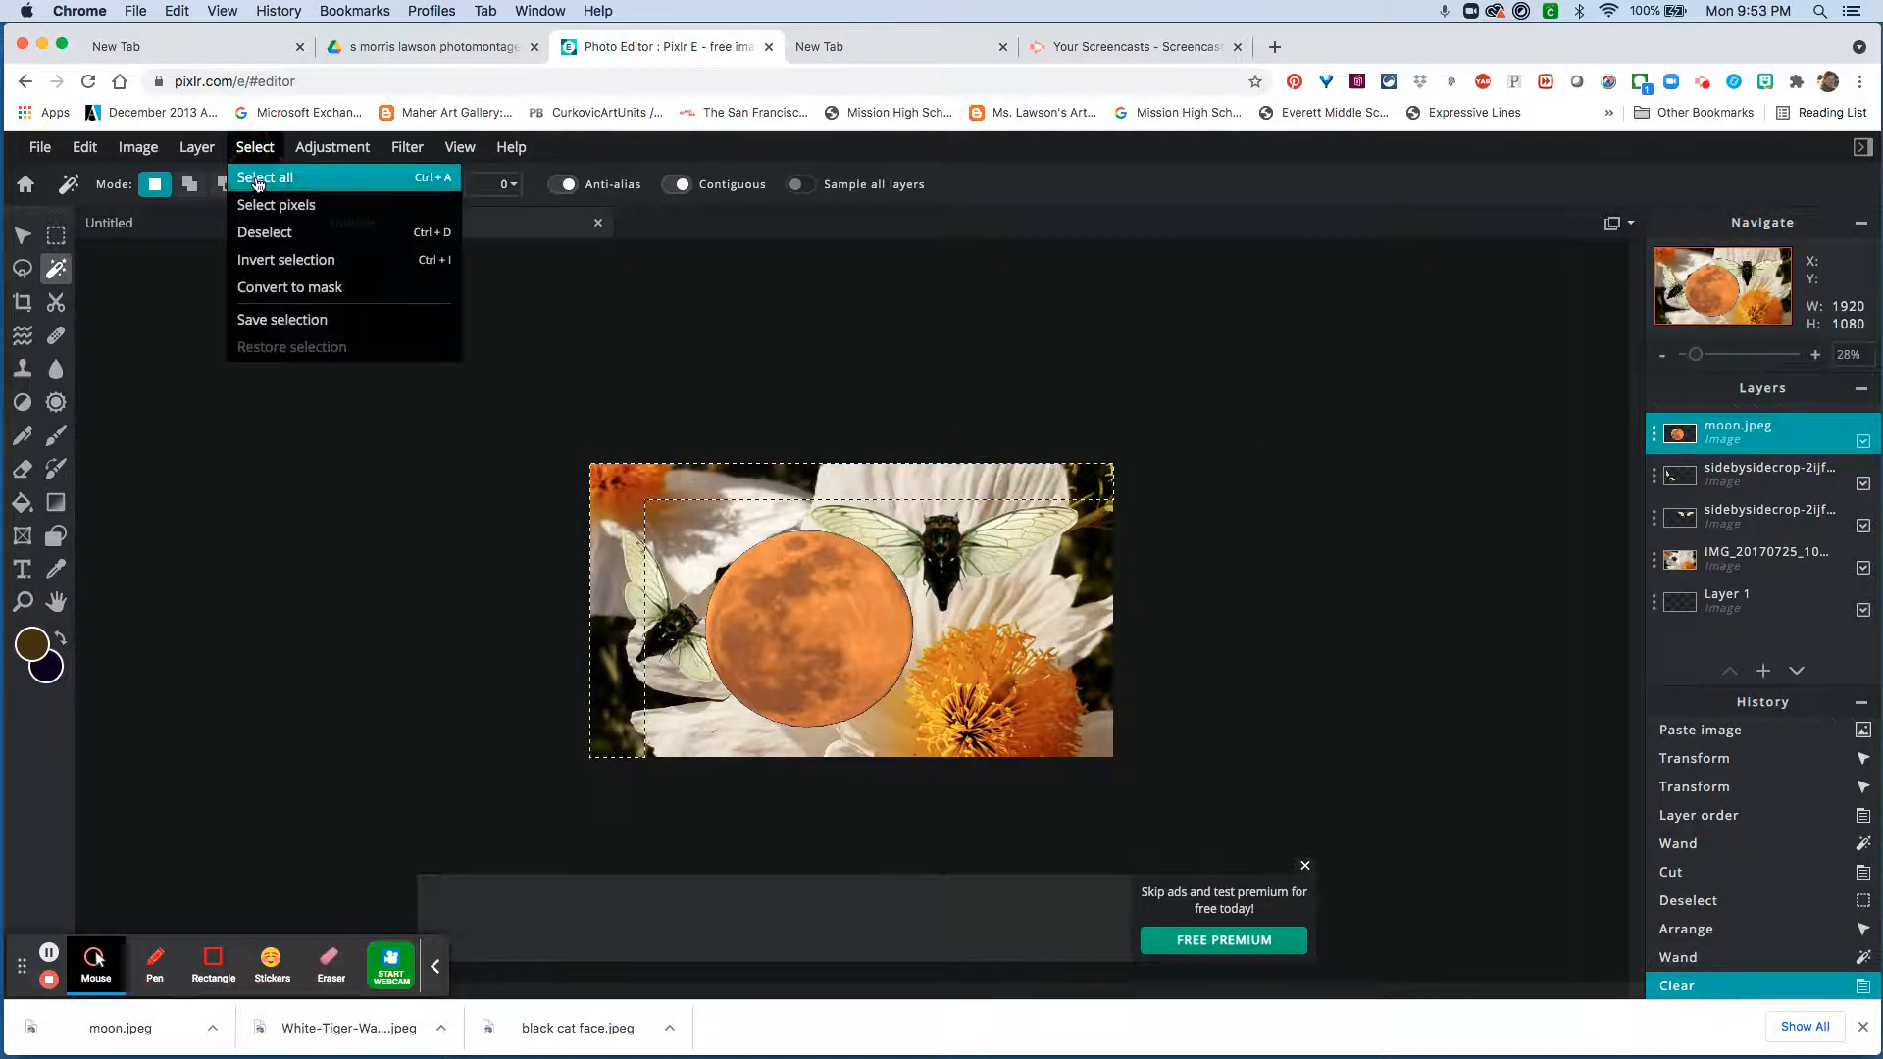
pyautogui.click(262, 233)
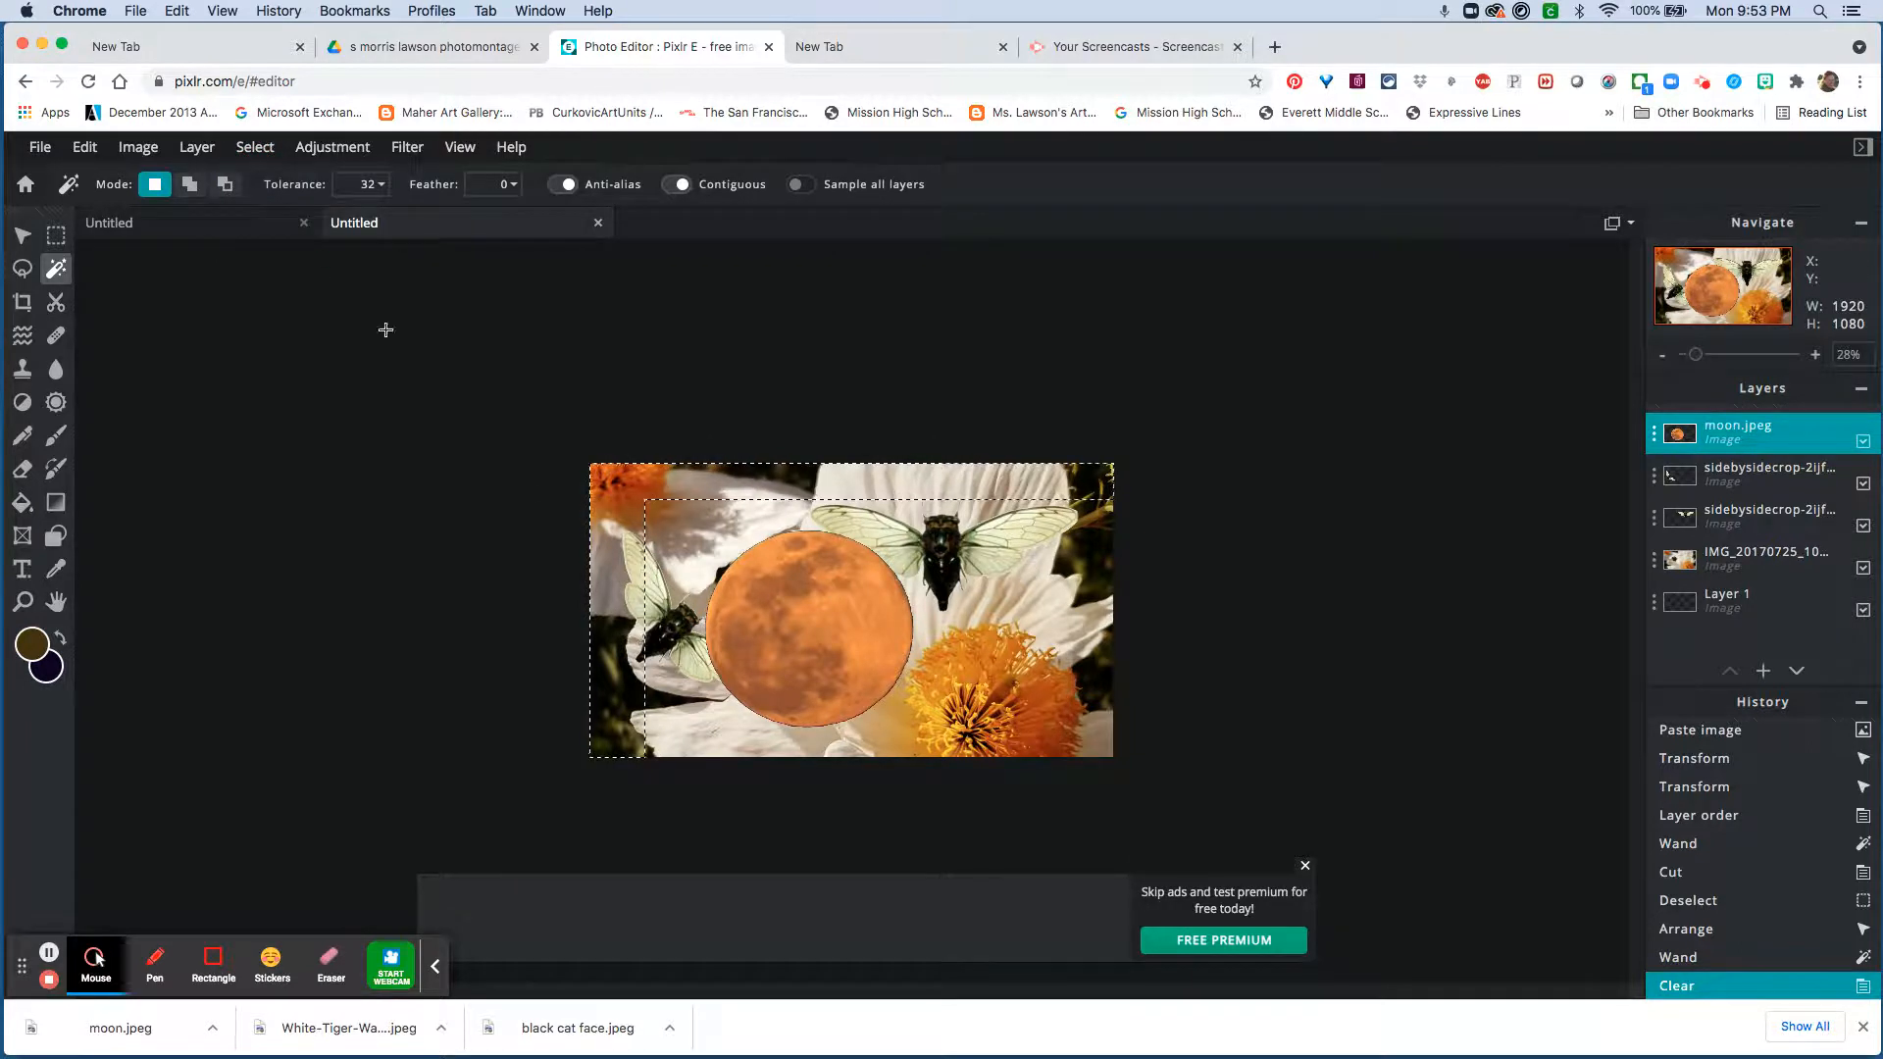
pyautogui.click(257, 150)
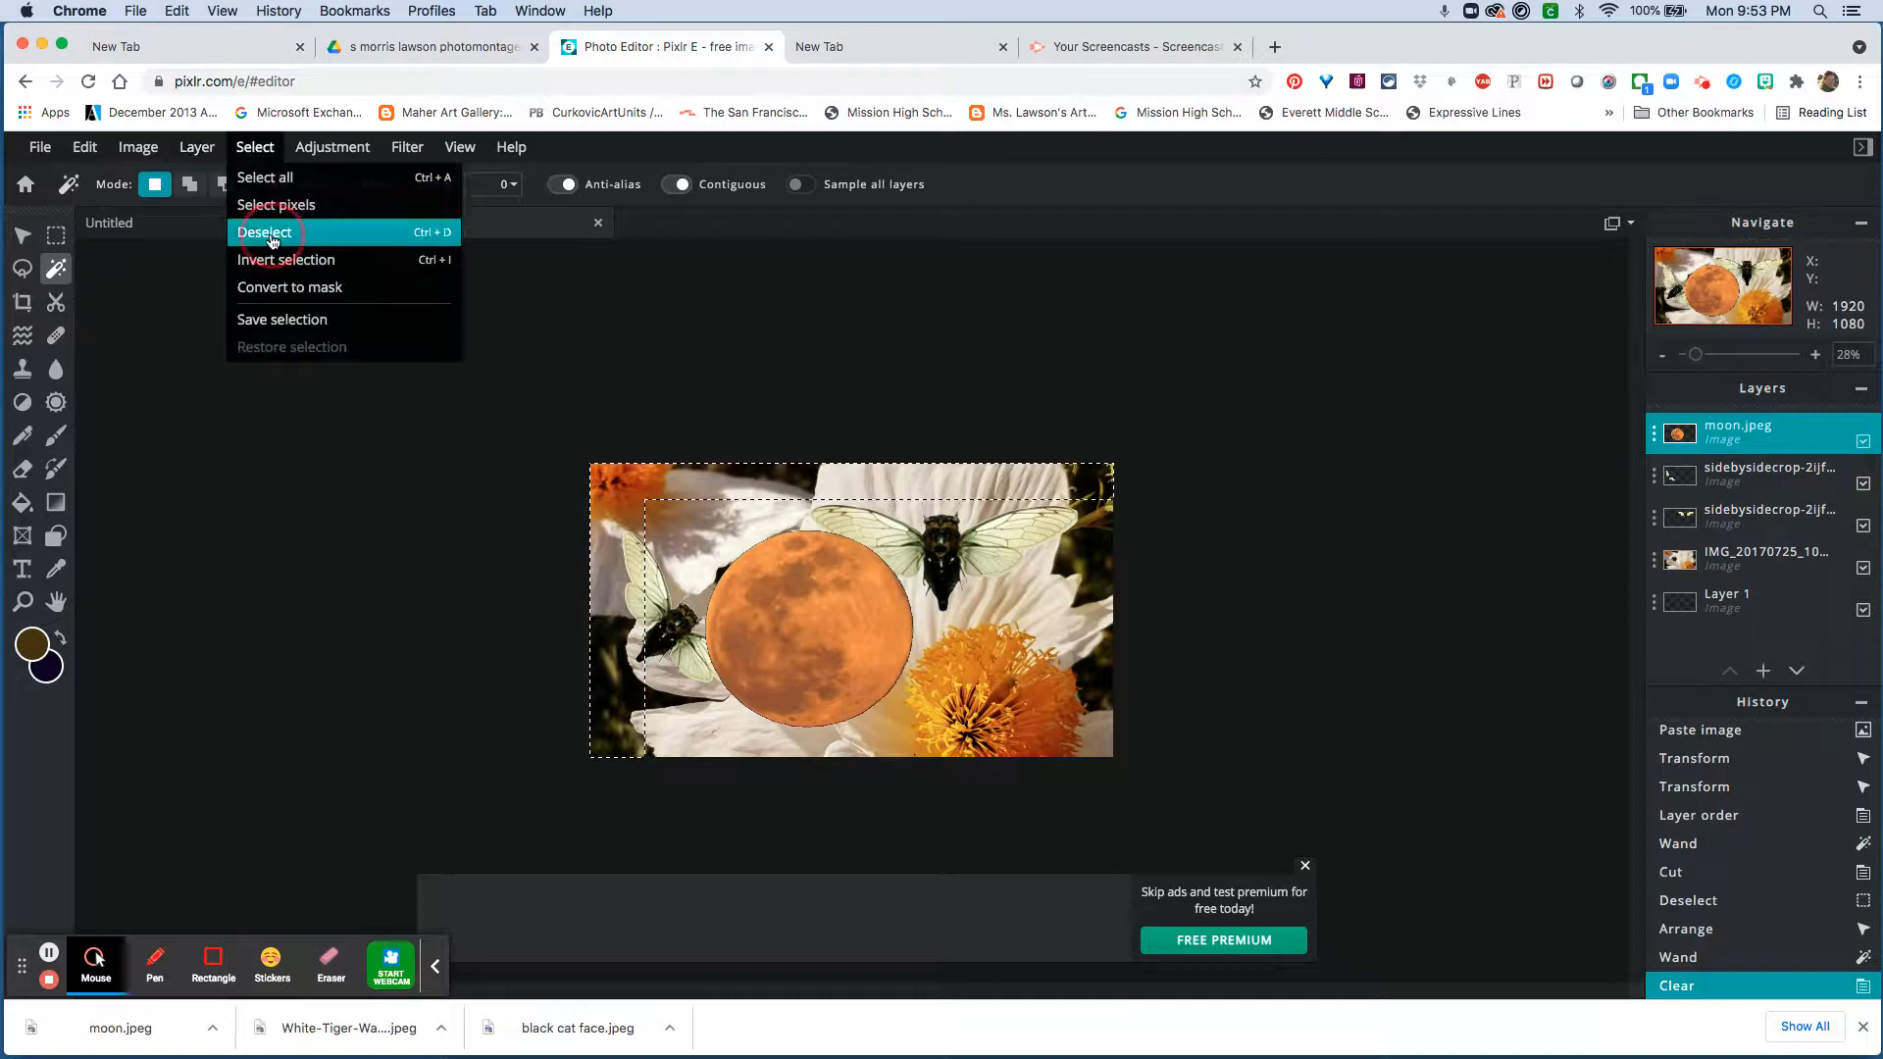
pyautogui.click(272, 239)
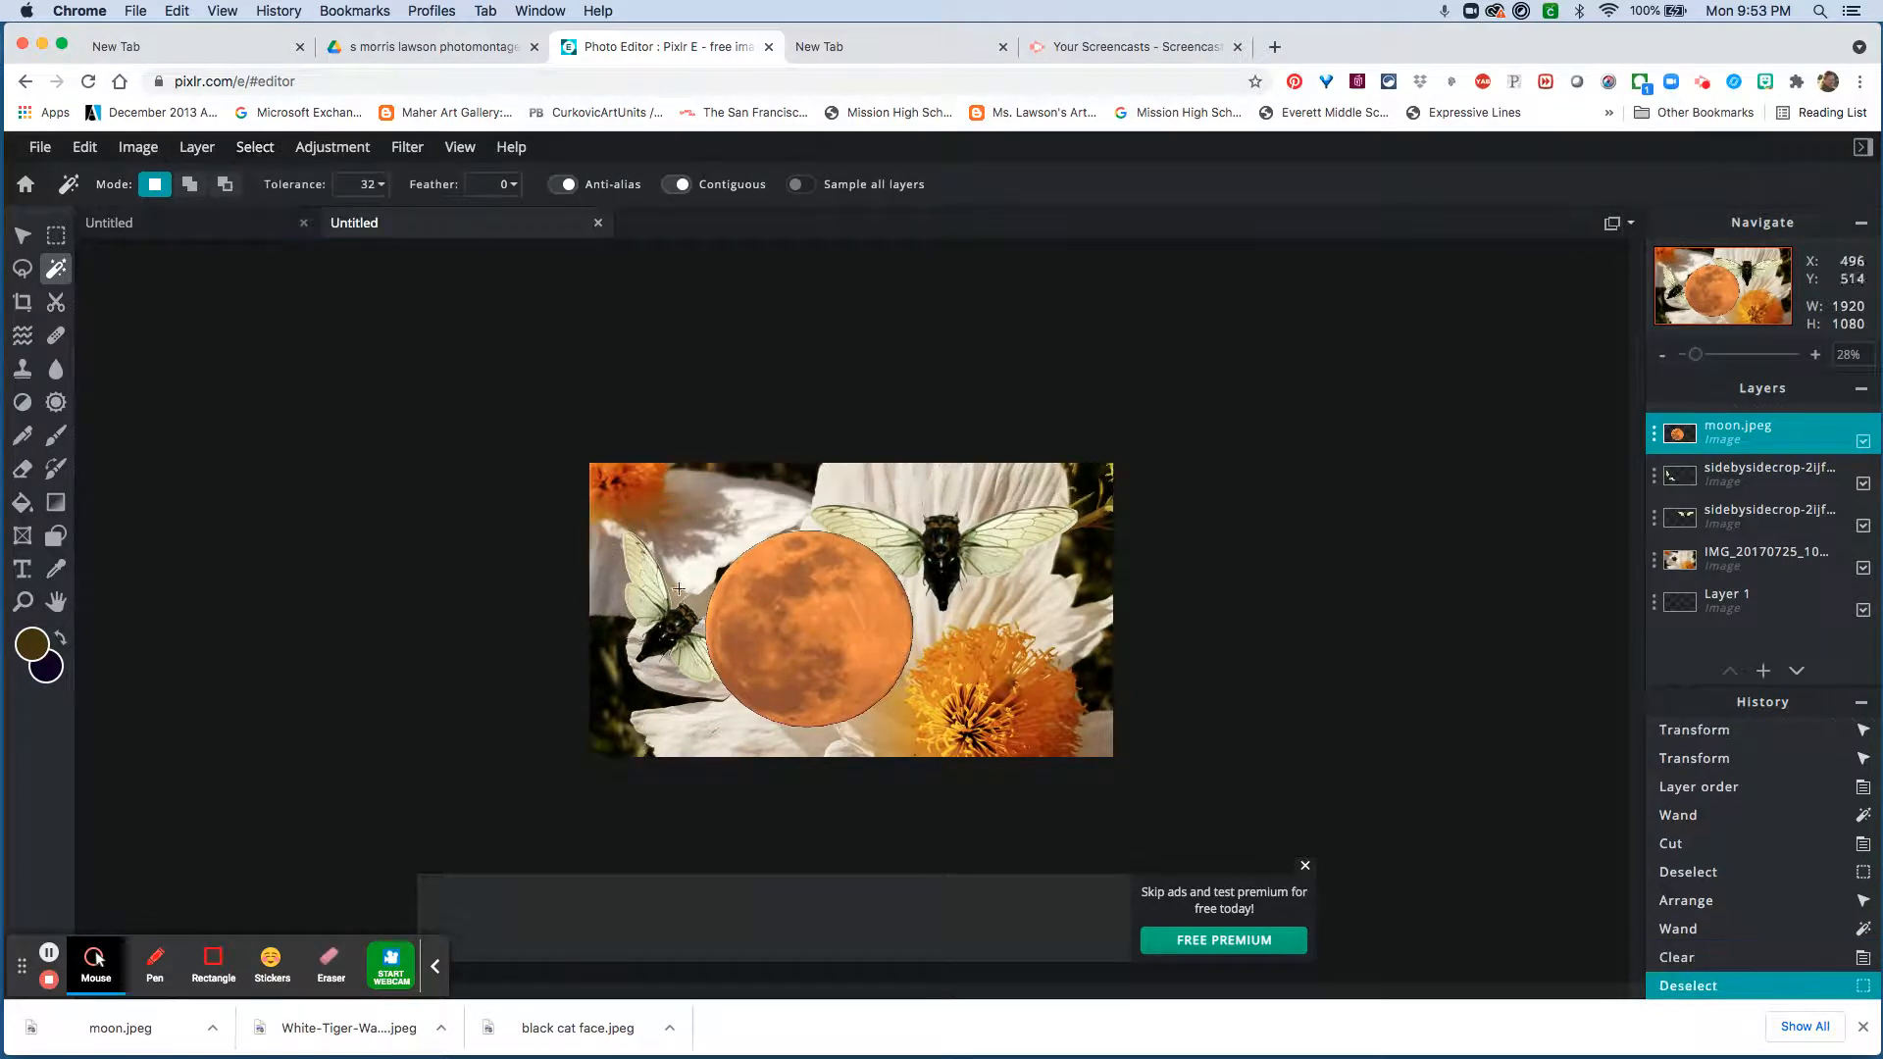
# Move the moon into the canvas's upper-left corner, with the layer at about X -526, Y -320
pyautogui.click(22, 235)
pyautogui.scroll(1, 794, 701)
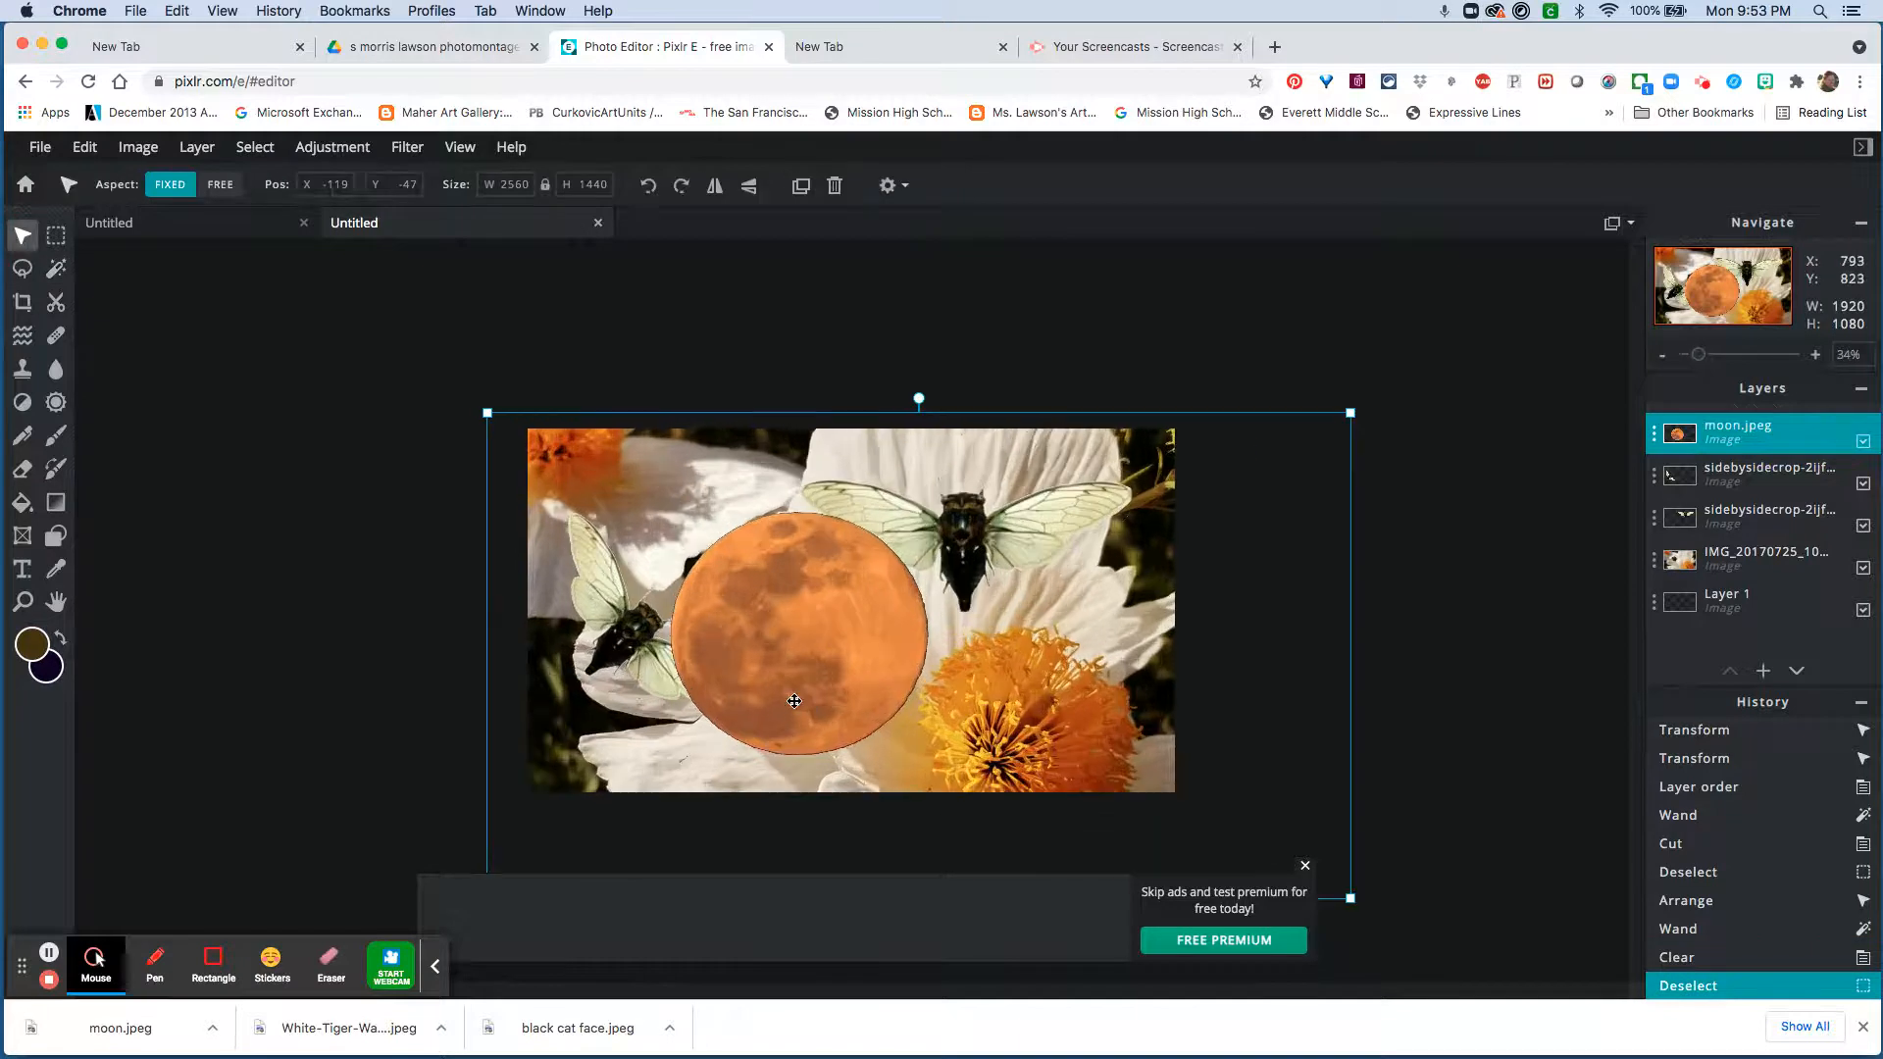
pyautogui.moveTo(818, 657); pyautogui.dragTo(682, 565)
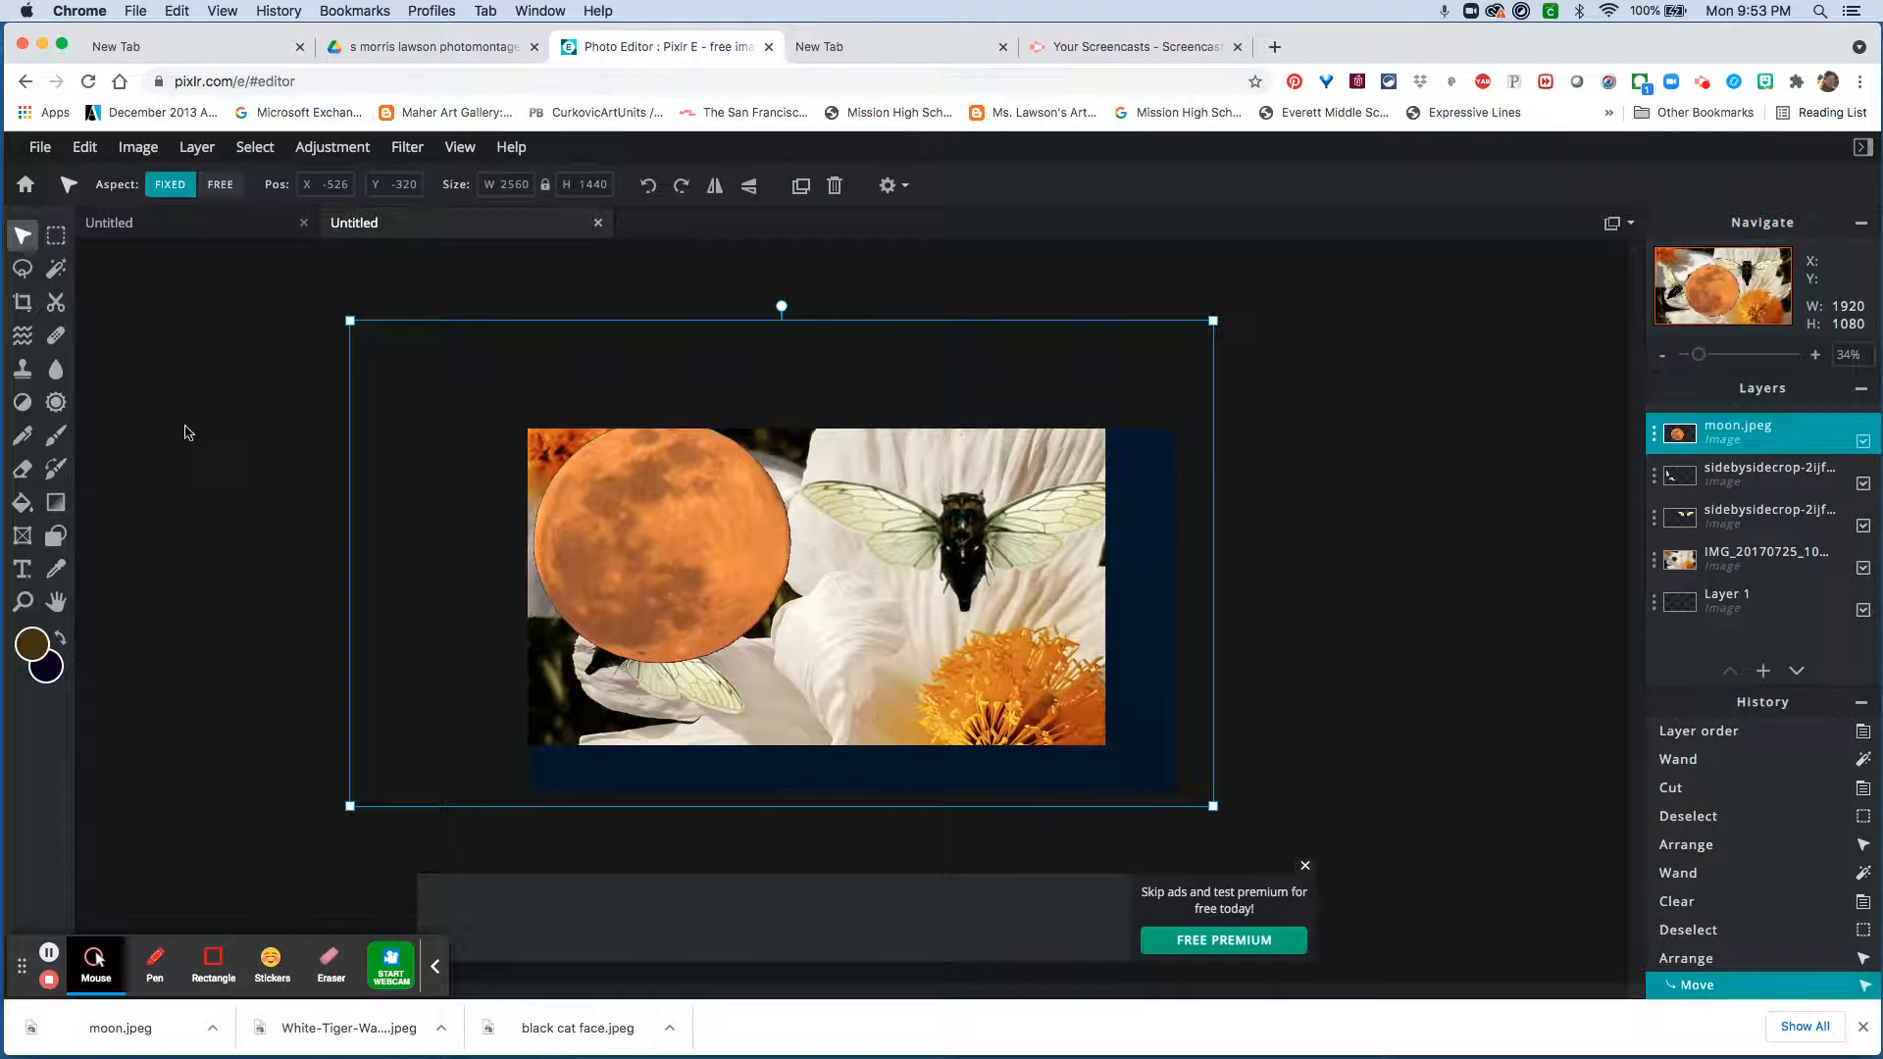
# Delete the blue strip along the canvas's right and lower edges with the Wand Select tool, and deselect
pyautogui.click(56, 269)
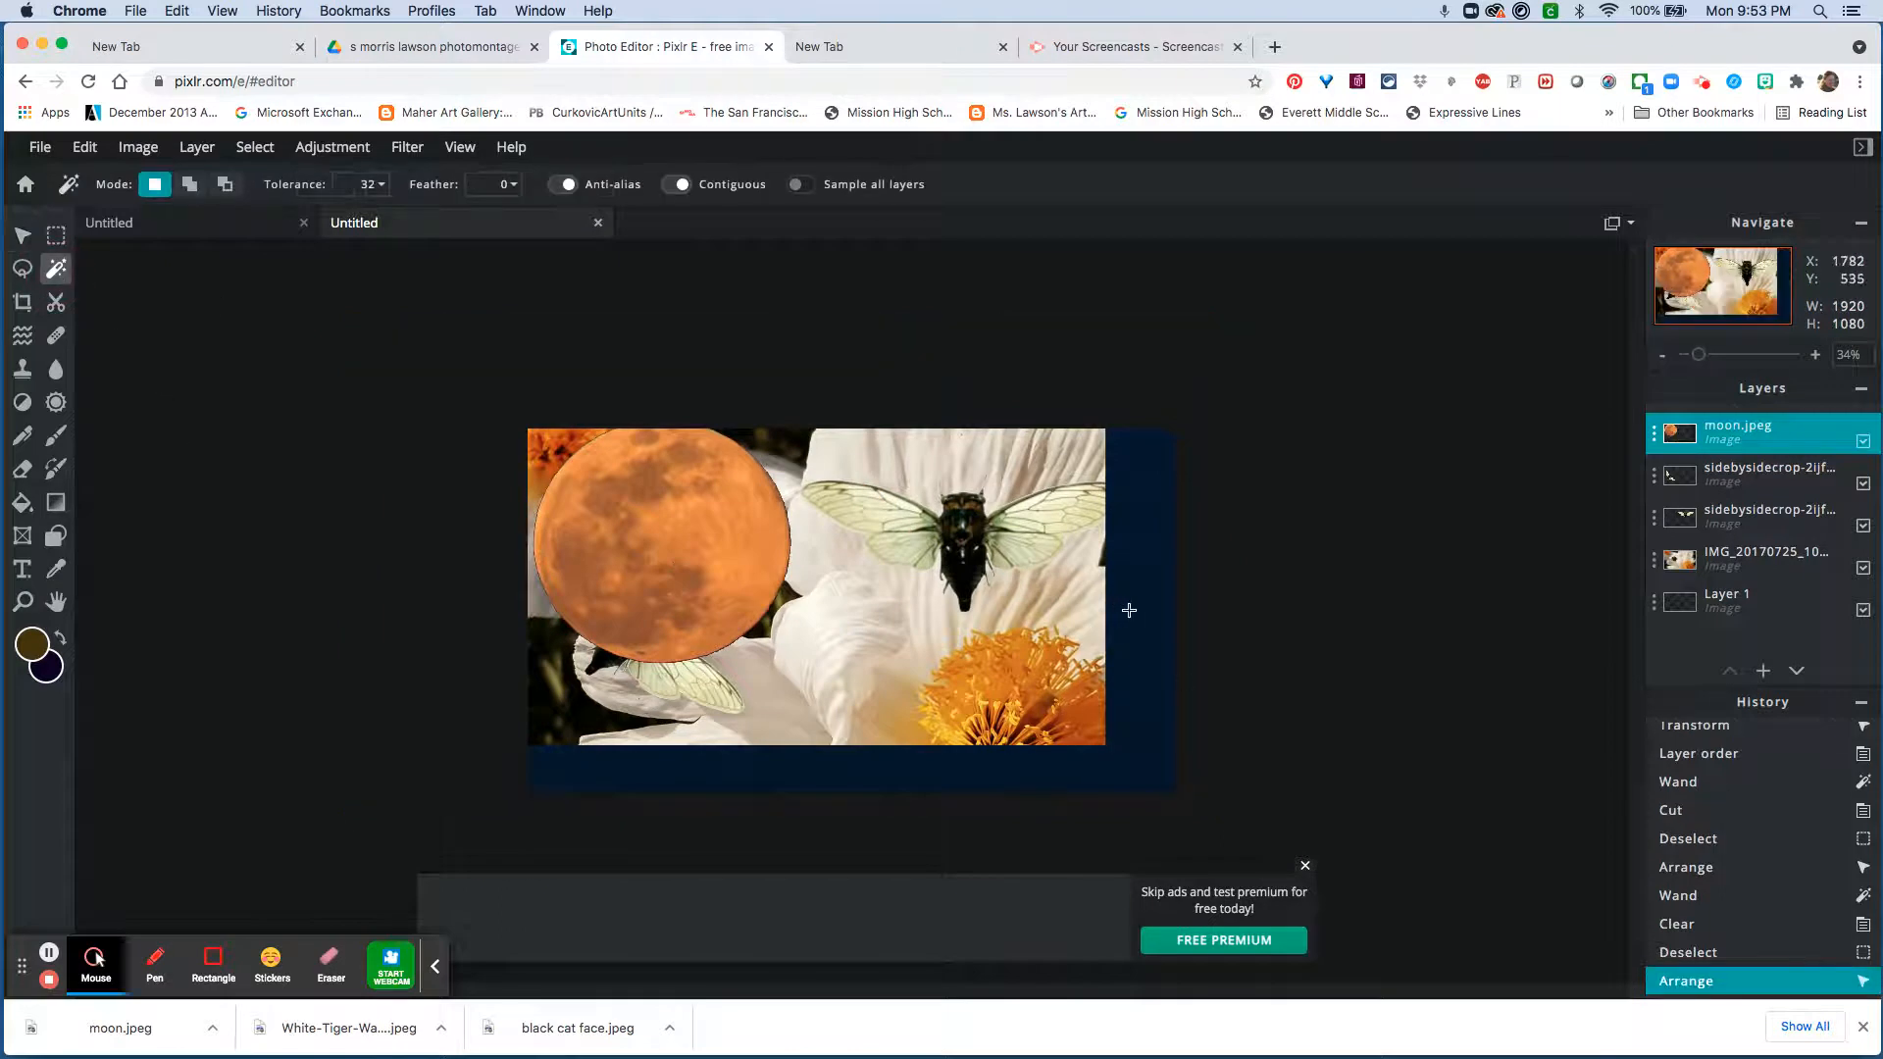
pyautogui.click(1128, 610)
pyautogui.press('Delete')
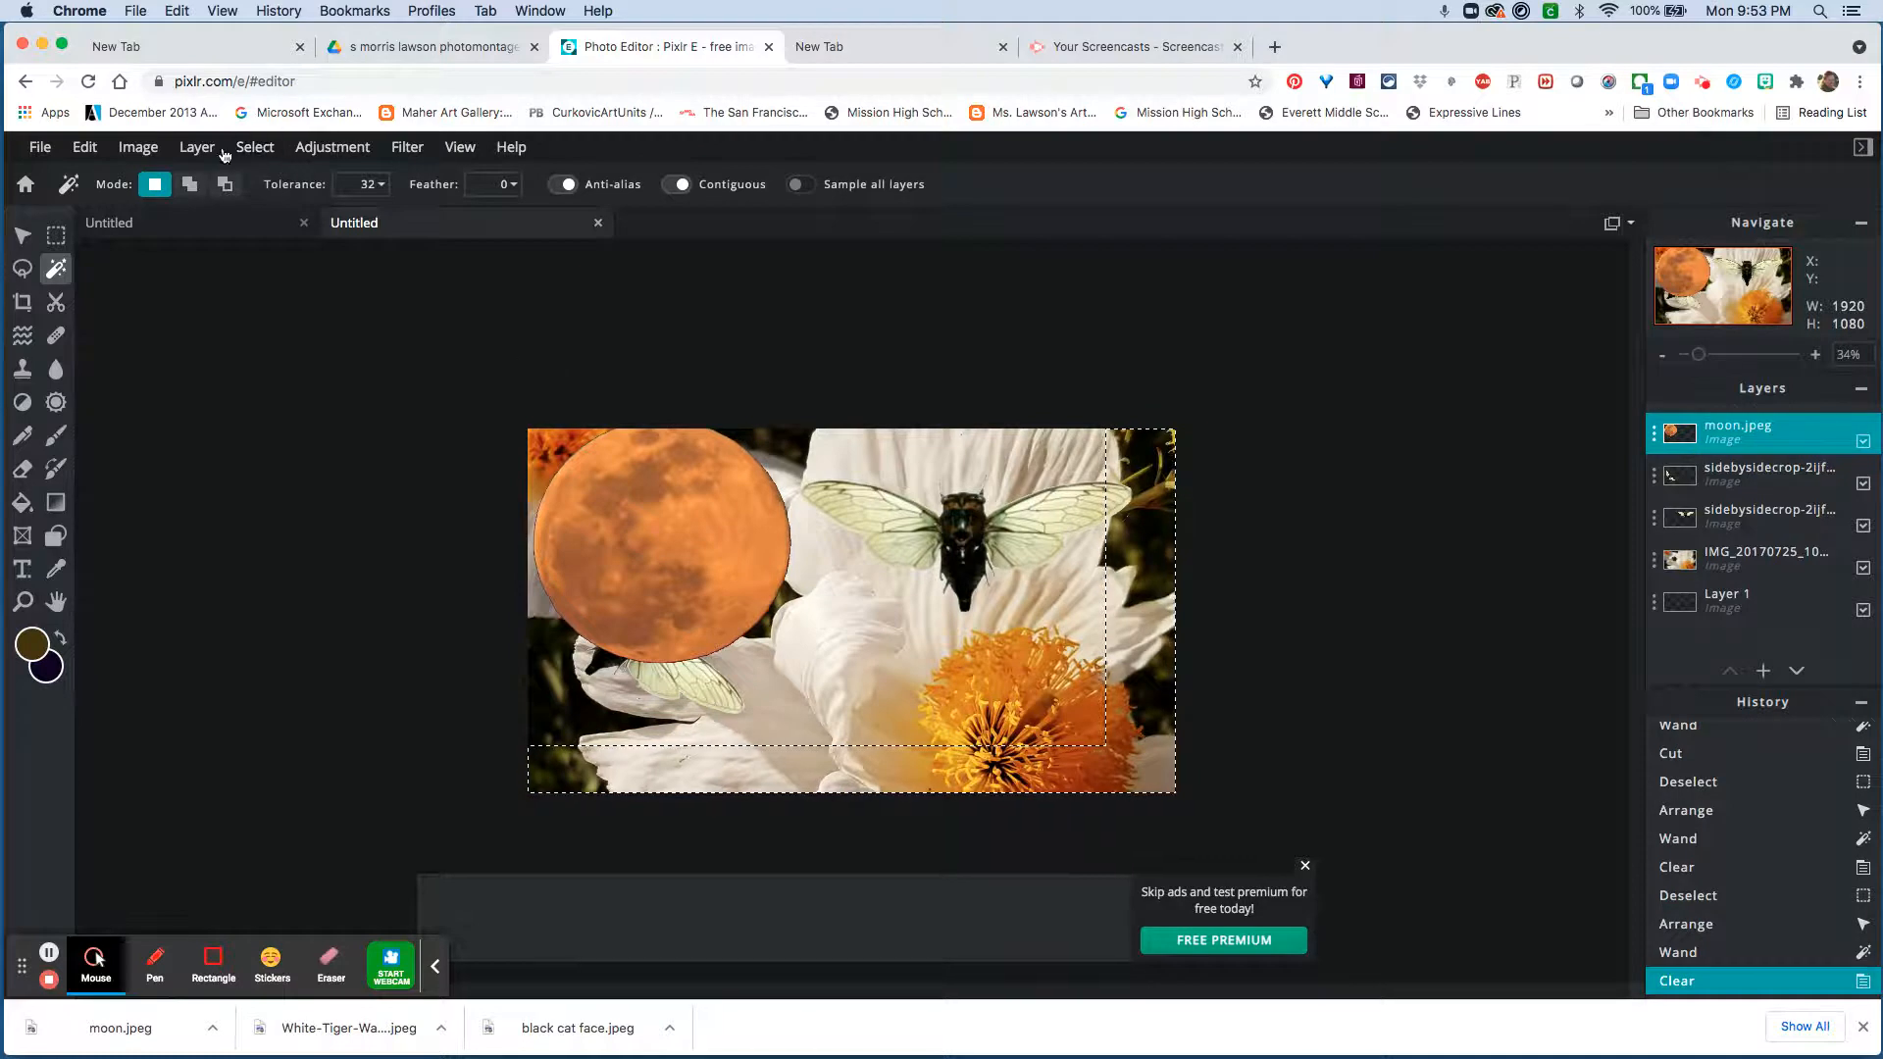
pyautogui.click(254, 147)
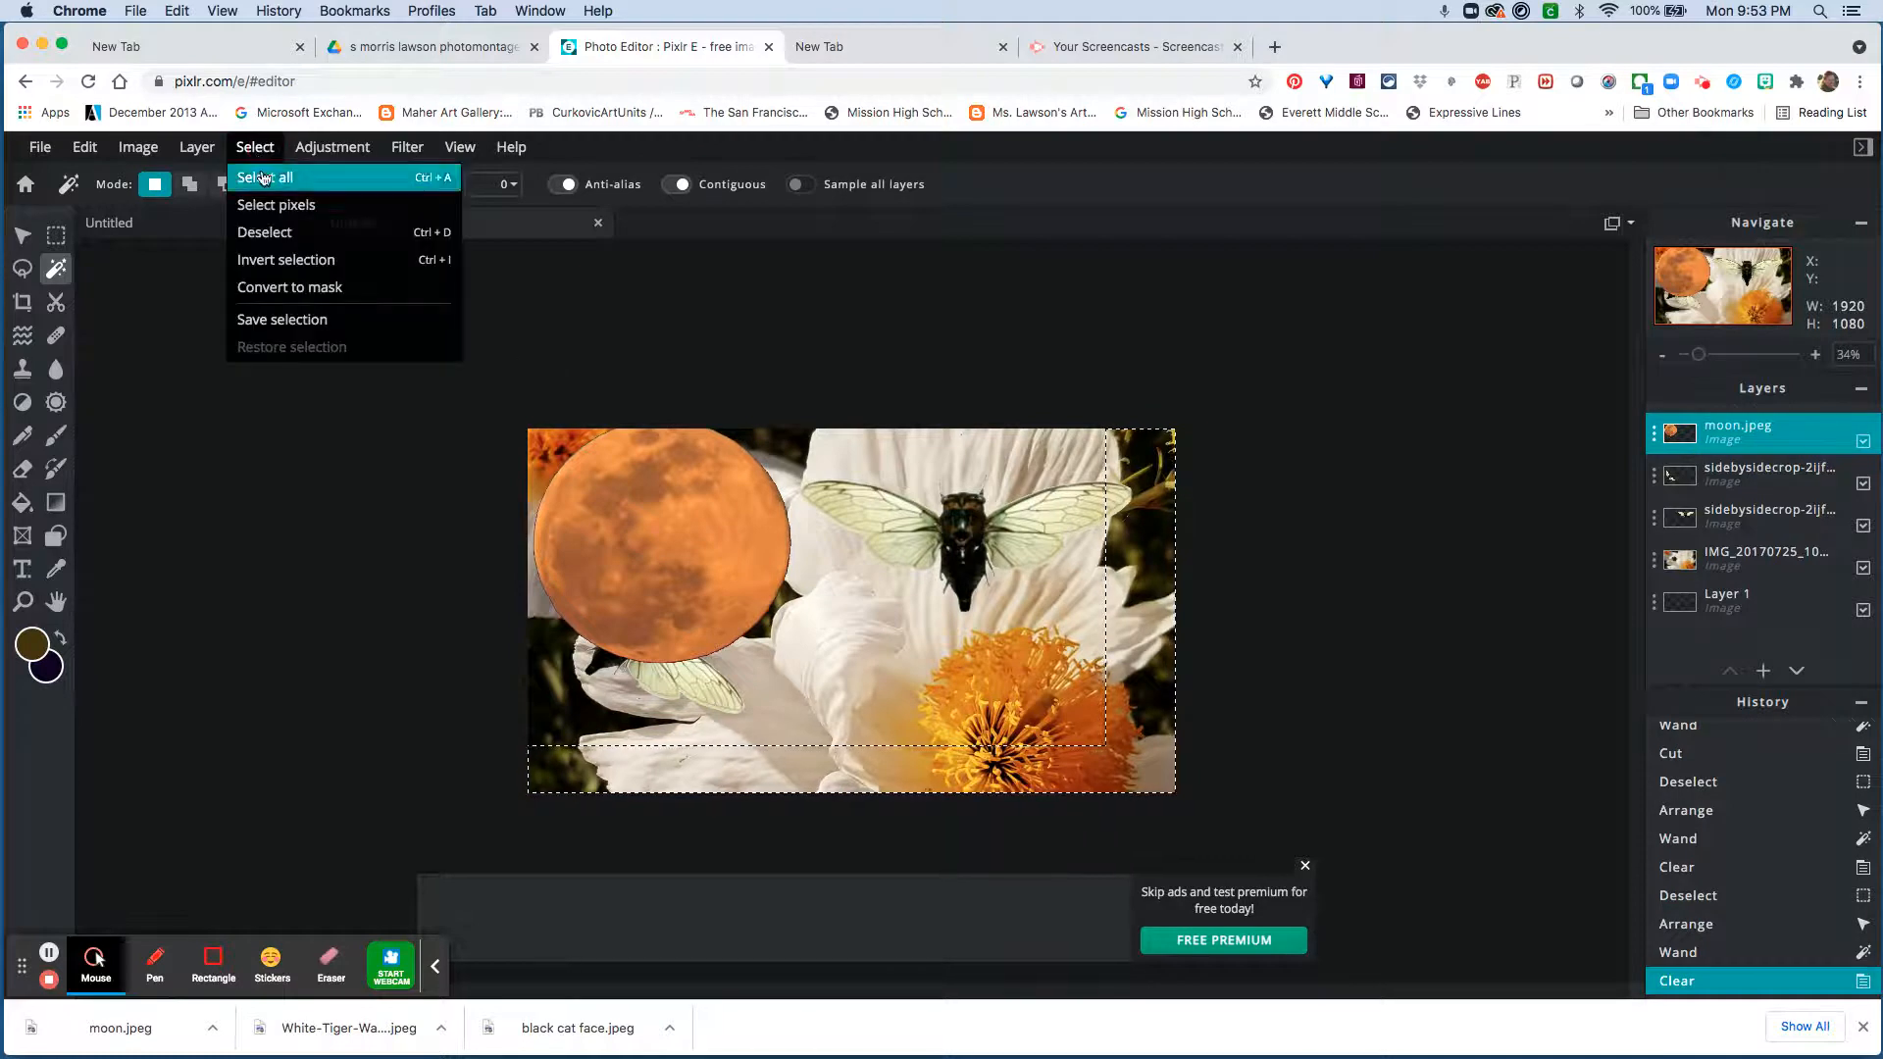
pyautogui.click(266, 232)
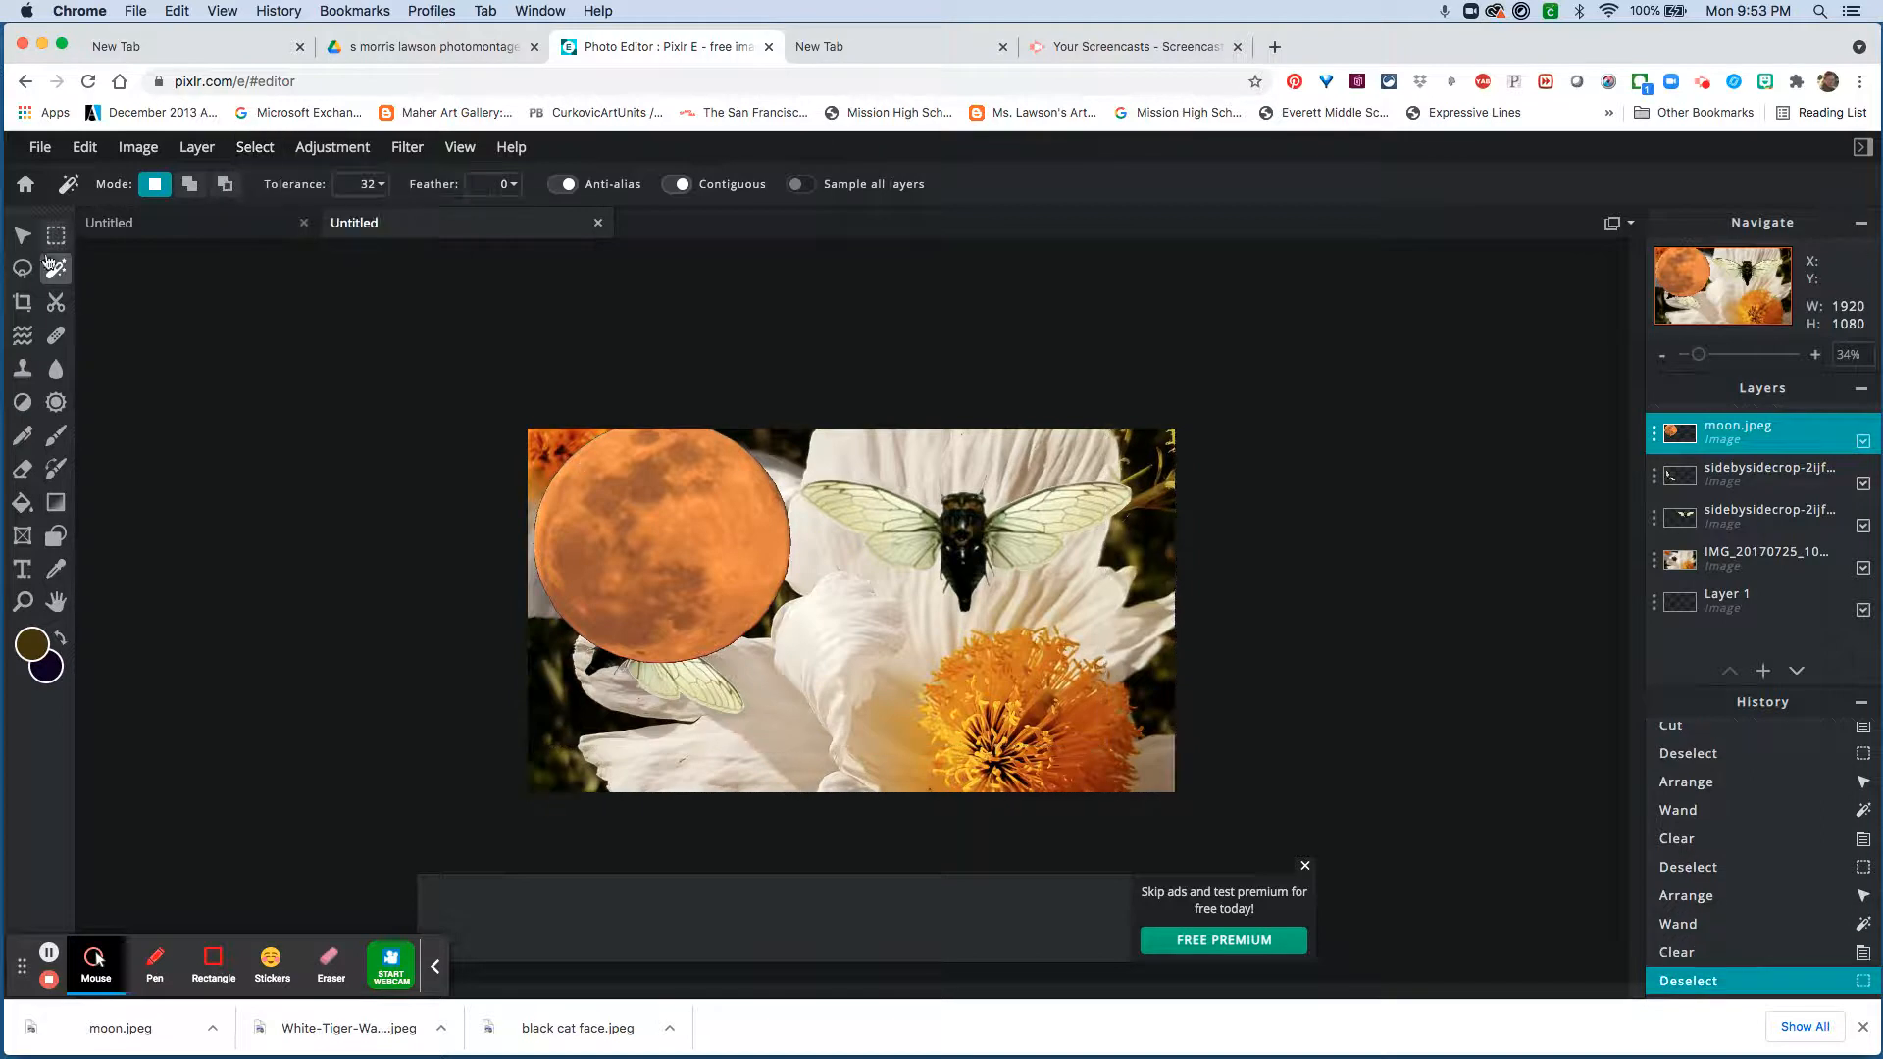
# Move the moon layer down and to the right, to about X -337, Y -247
pyautogui.click(24, 236)
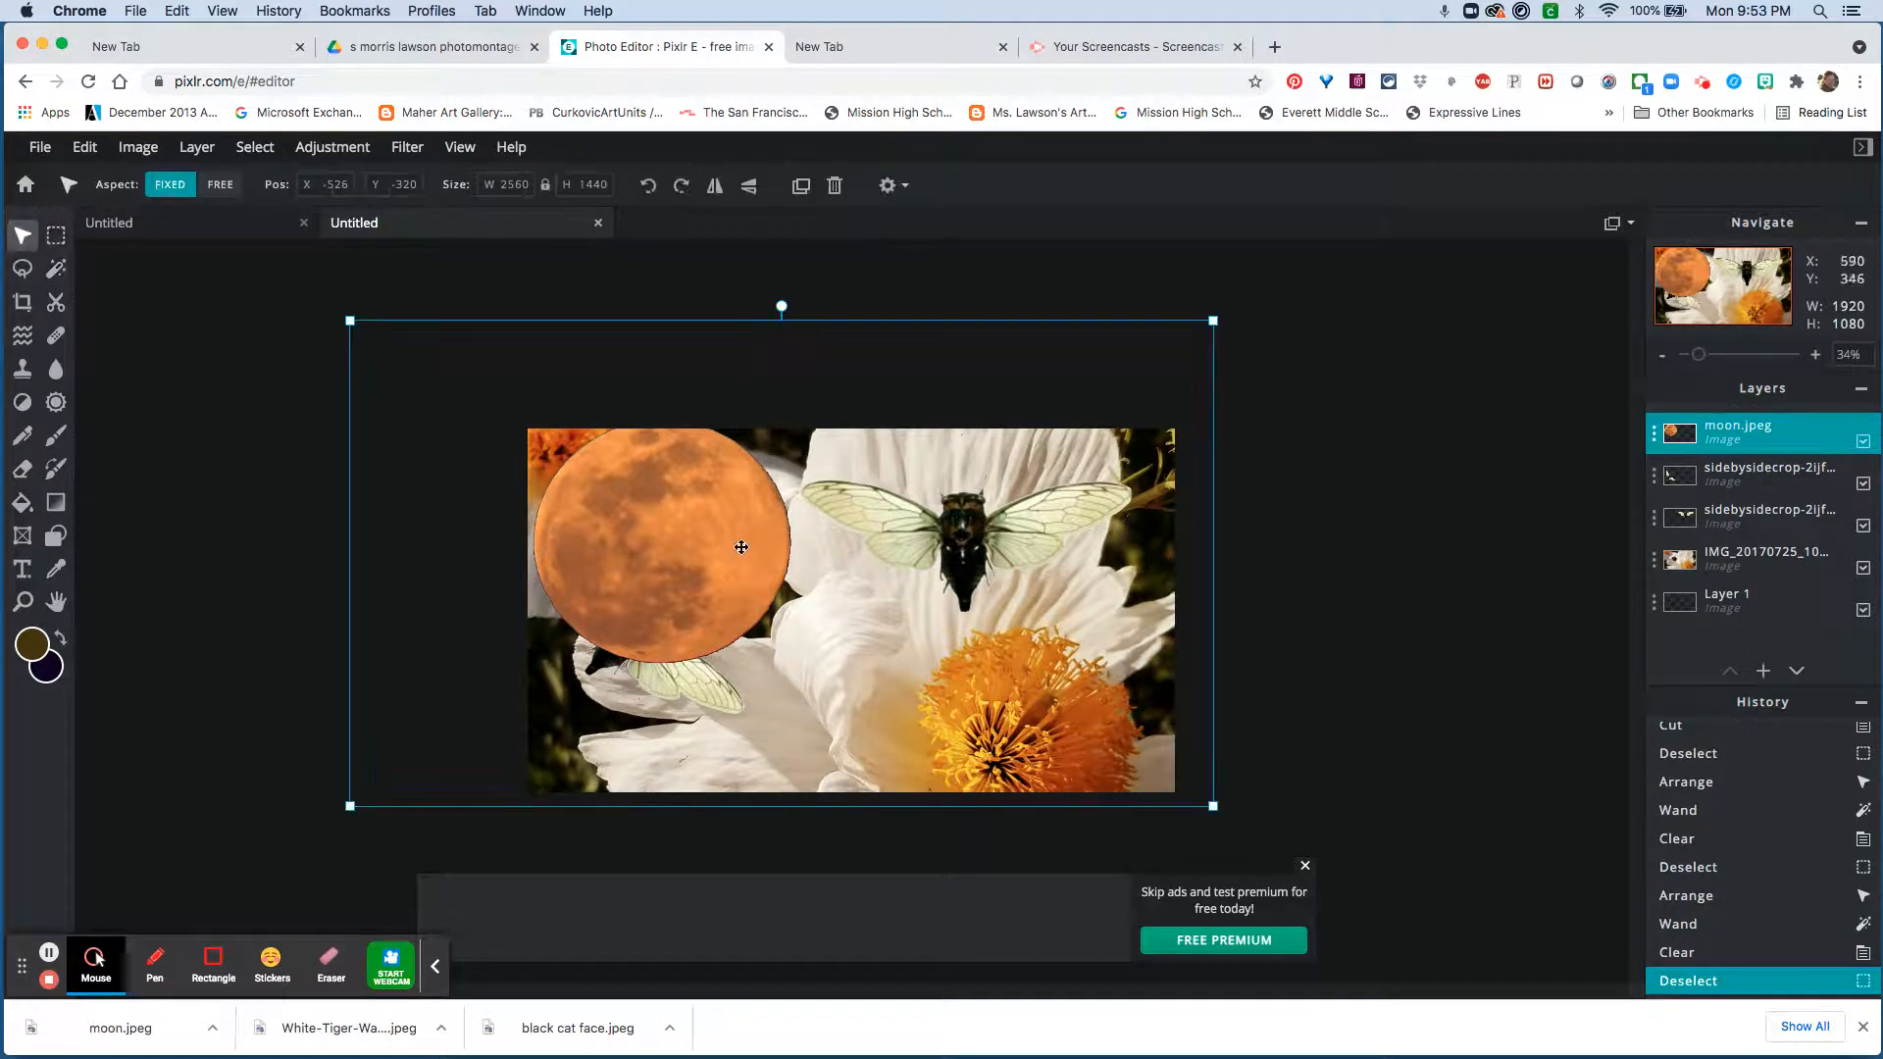
pyautogui.moveTo(711, 545); pyautogui.dragTo(801, 570)
pyautogui.moveTo(968, 538); pyautogui.dragTo(970, 538)
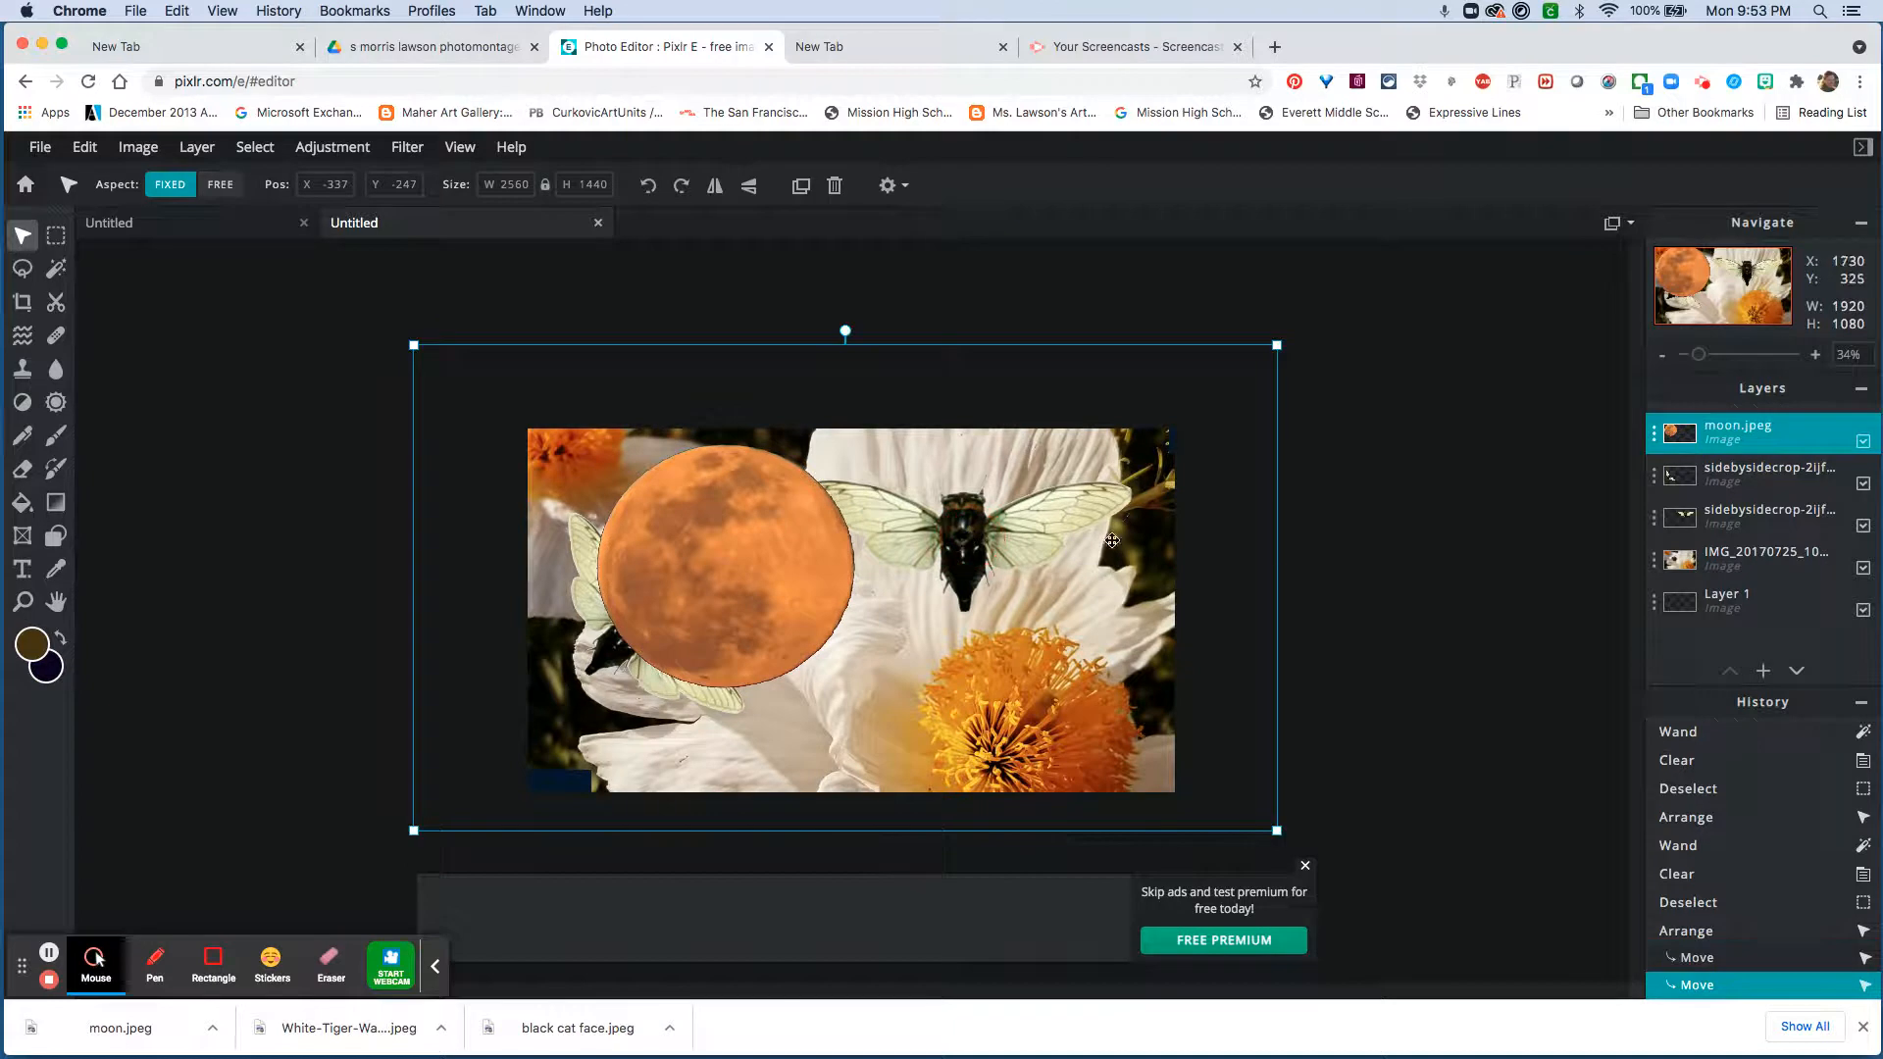
# Bring the left cicada's layer above the moon layer and move the cicada to about X 44, Y 414
pyautogui.moveTo(1724, 474); pyautogui.dragTo(1717, 438)
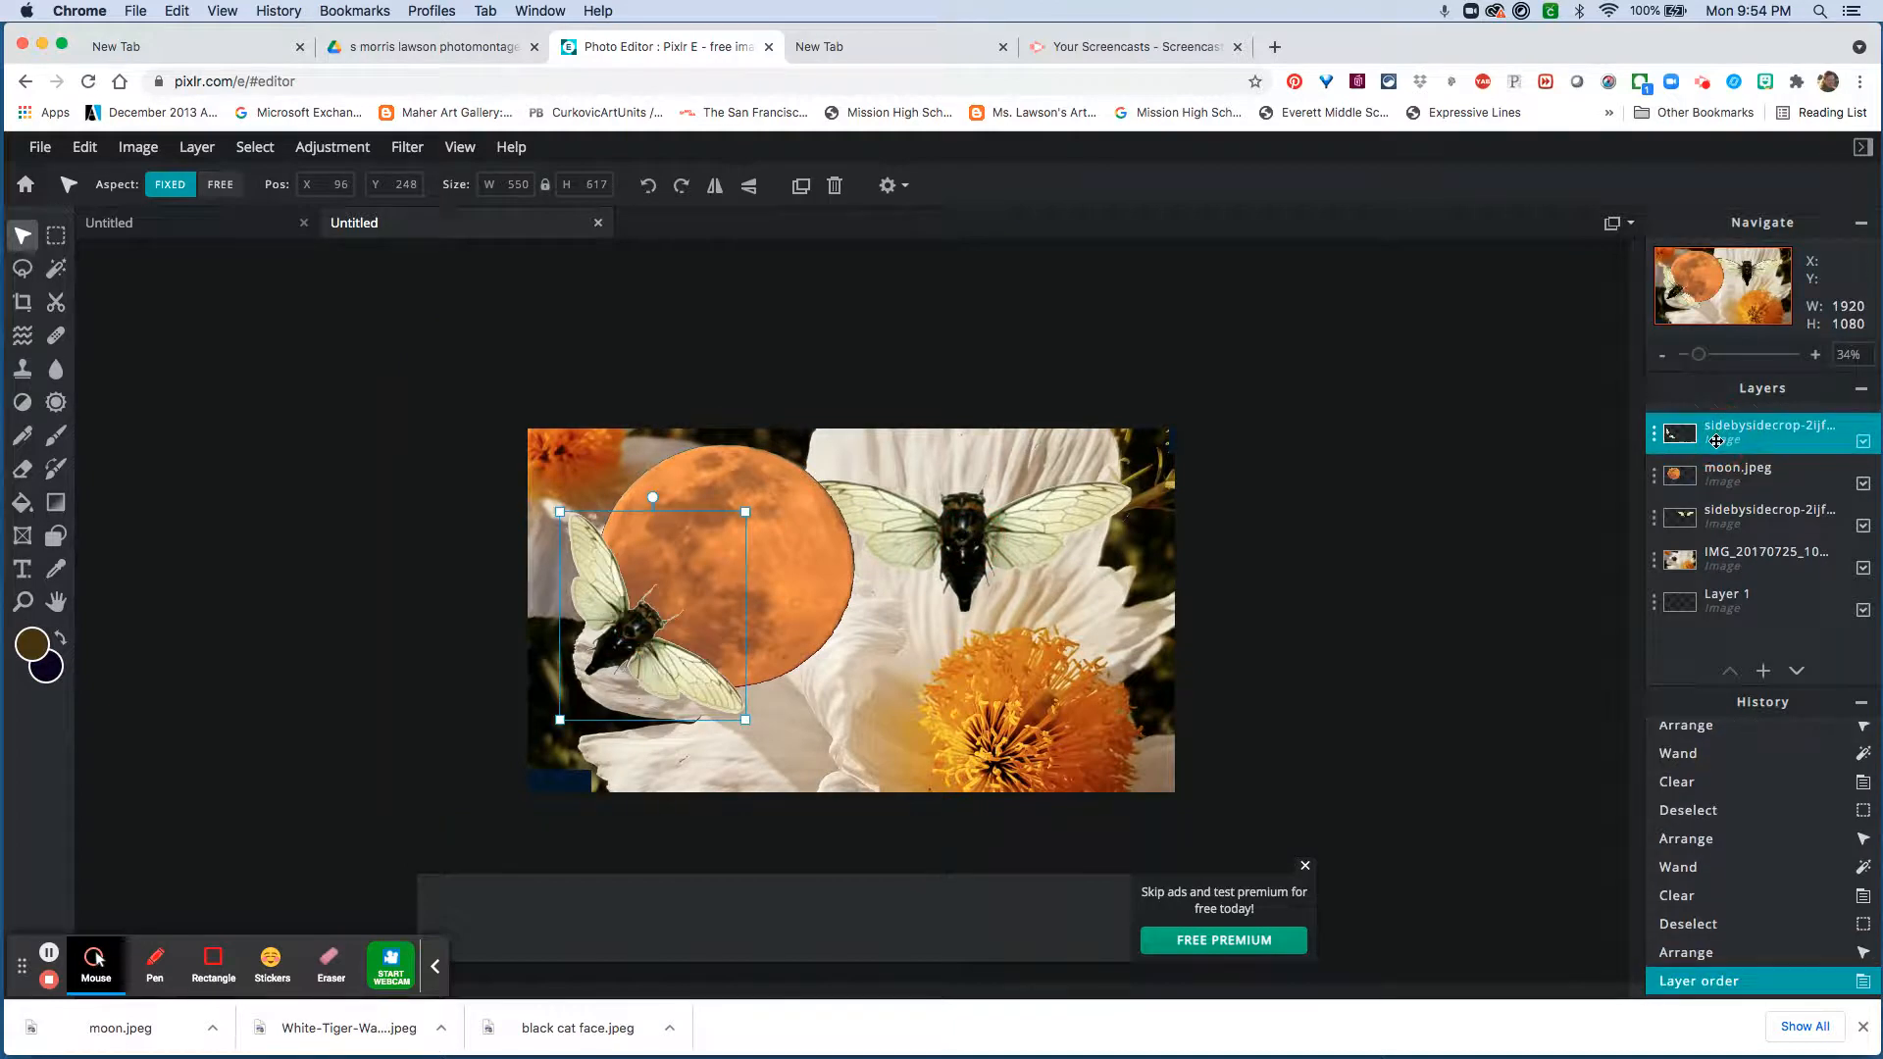
pyautogui.moveTo(690, 685); pyautogui.dragTo(673, 741)
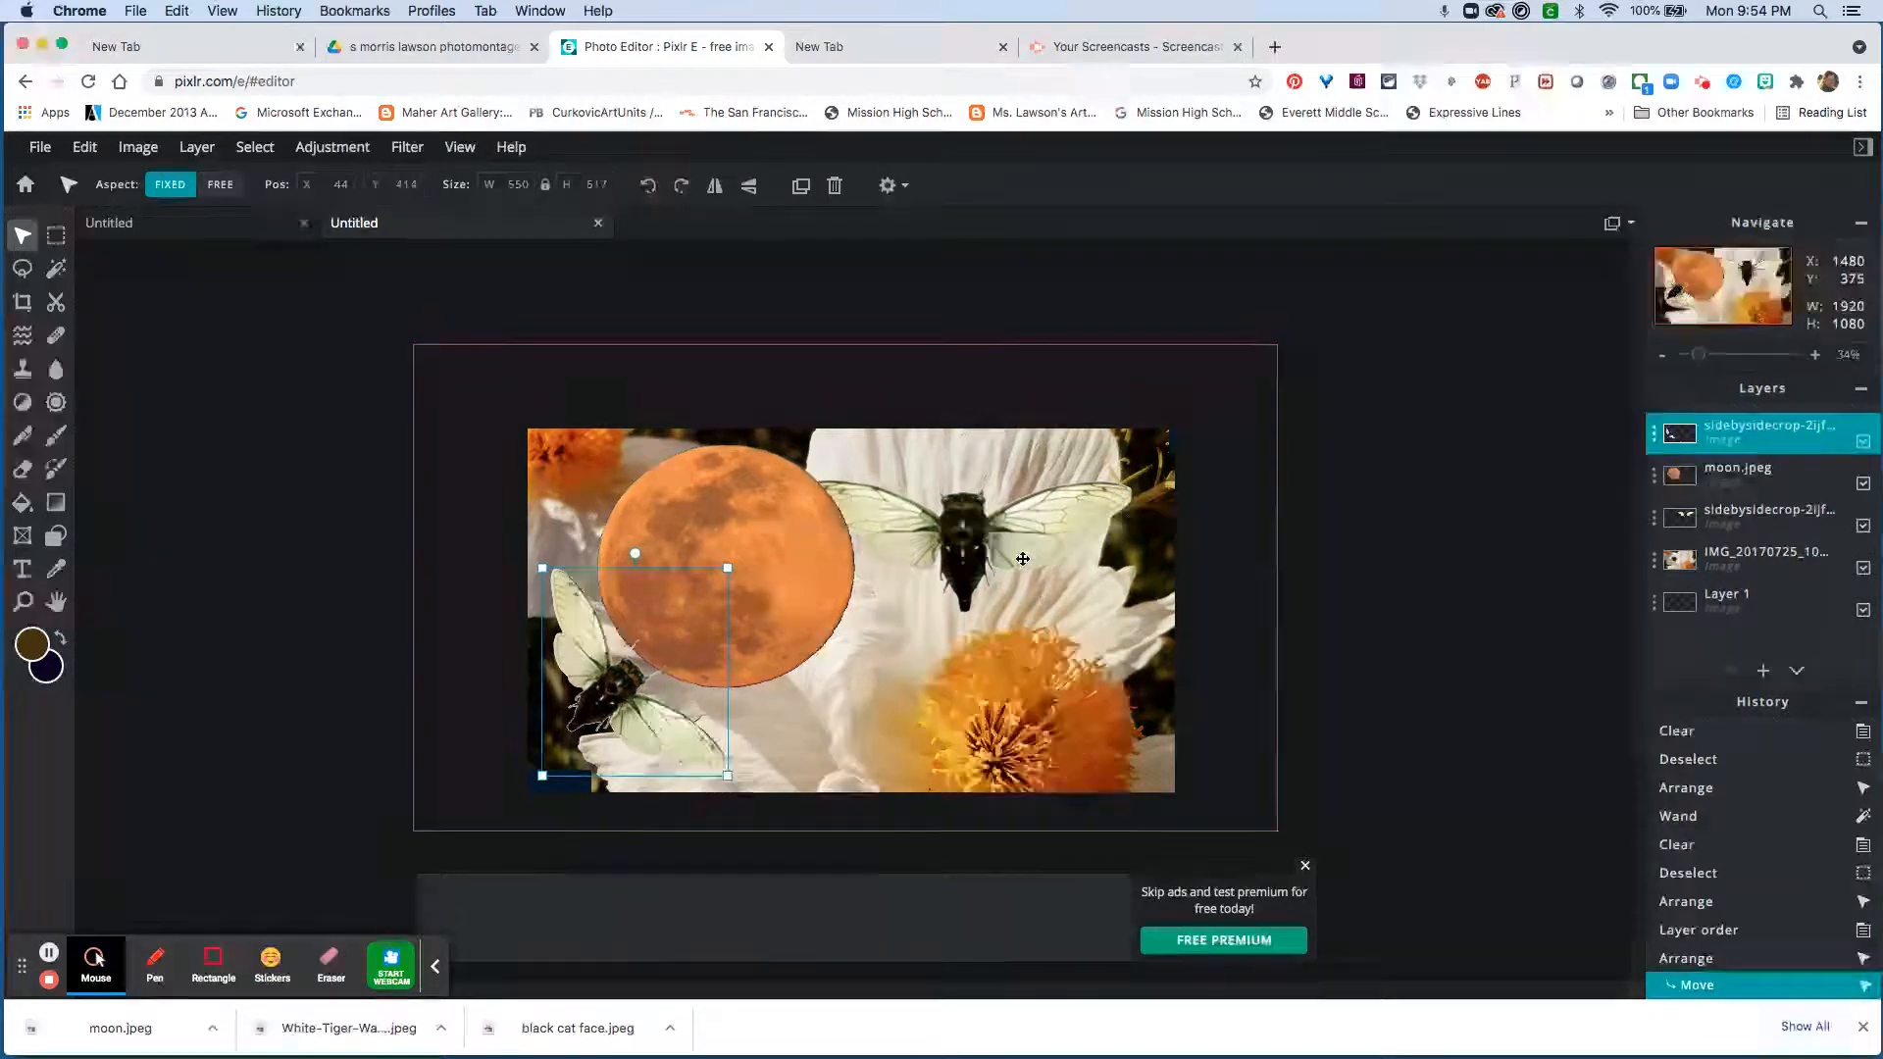
# Nudge the moon layer slightly left, to about X -374, Y -242
pyautogui.moveTo(1021, 557); pyautogui.dragTo(1015, 562)
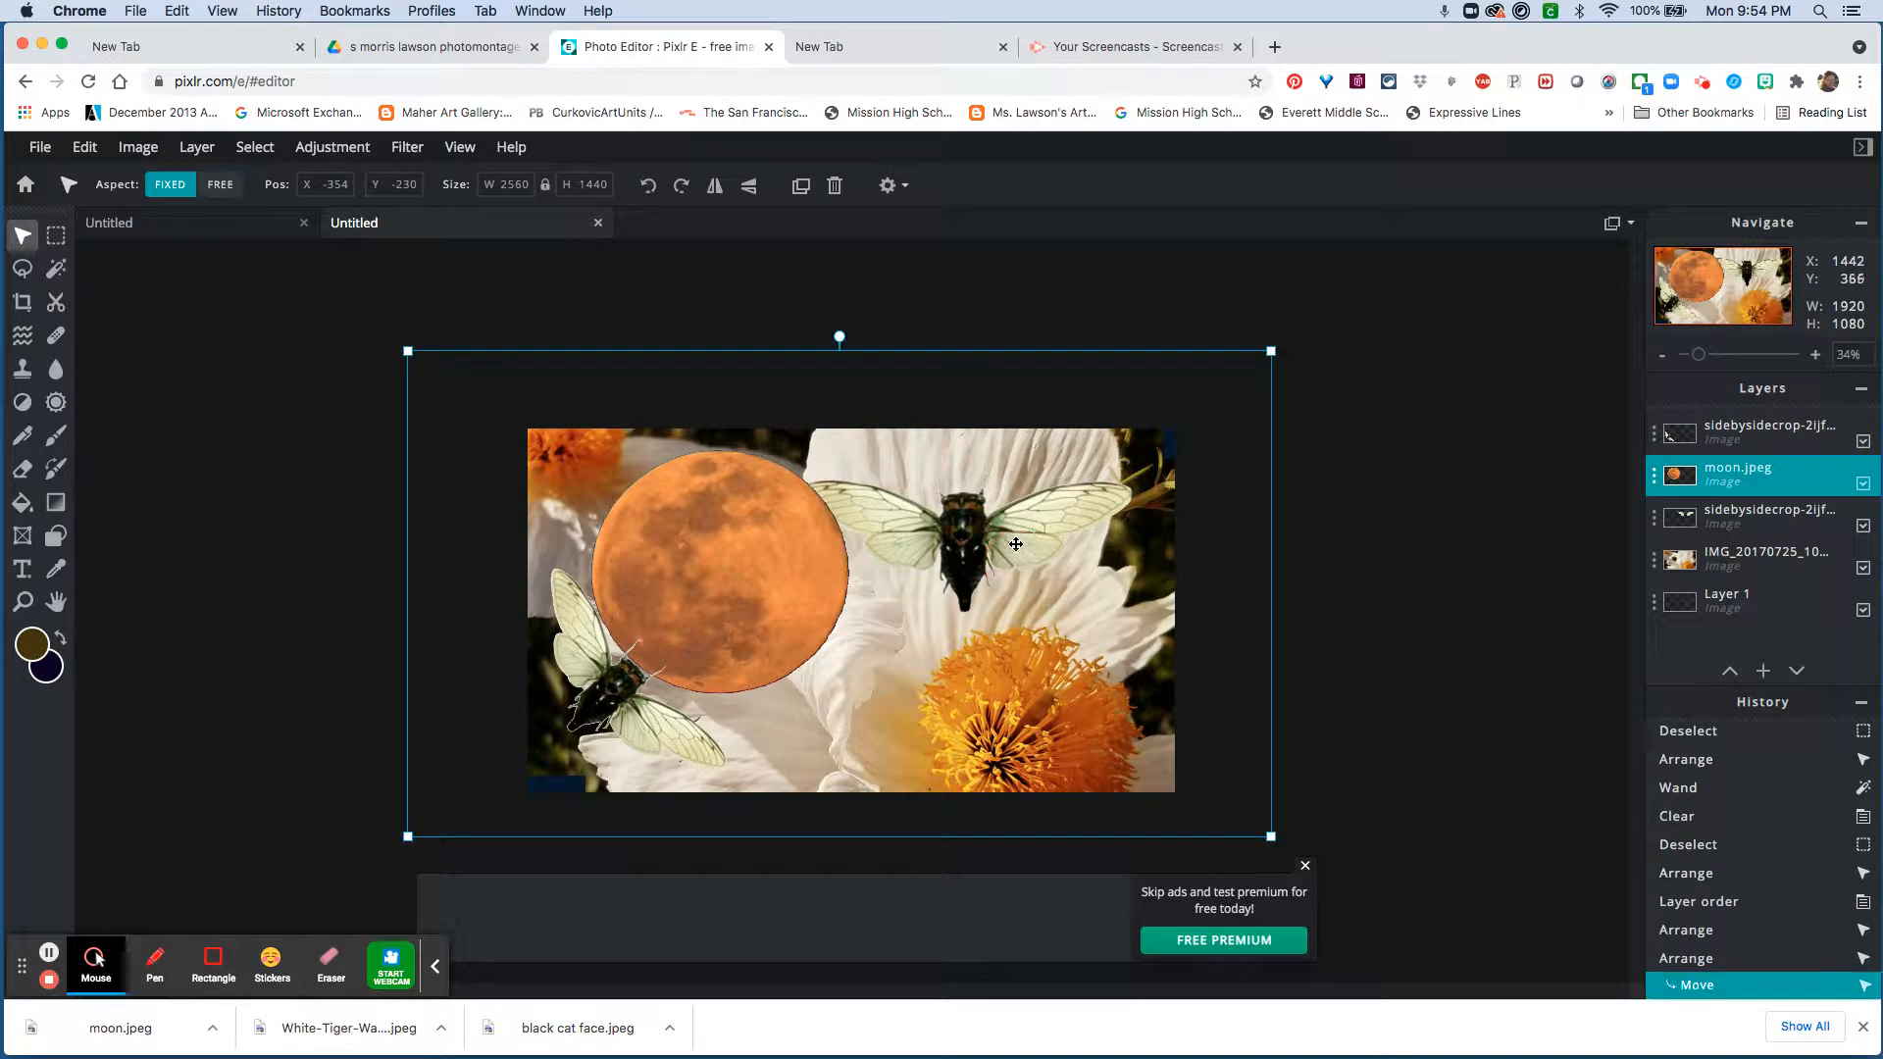
pyautogui.click(1731, 513)
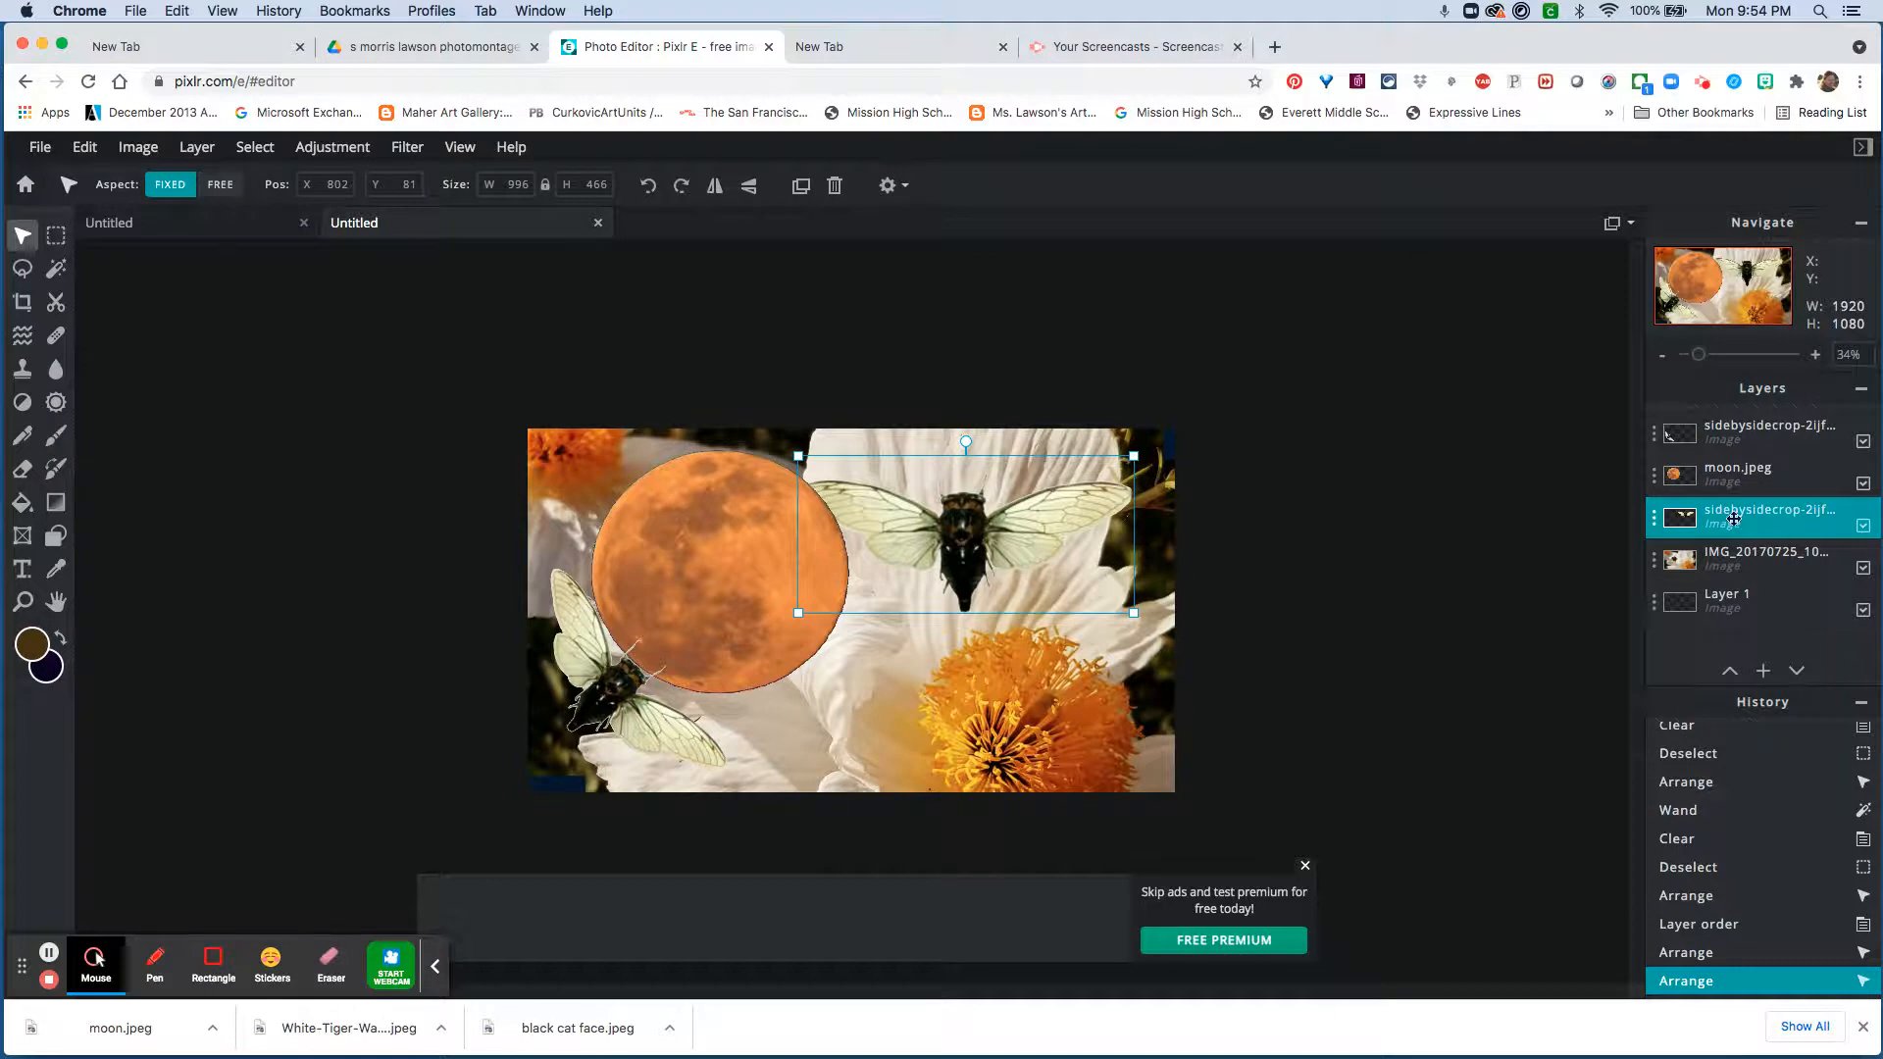
pyautogui.moveTo(1061, 511); pyautogui.dragTo(1060, 507)
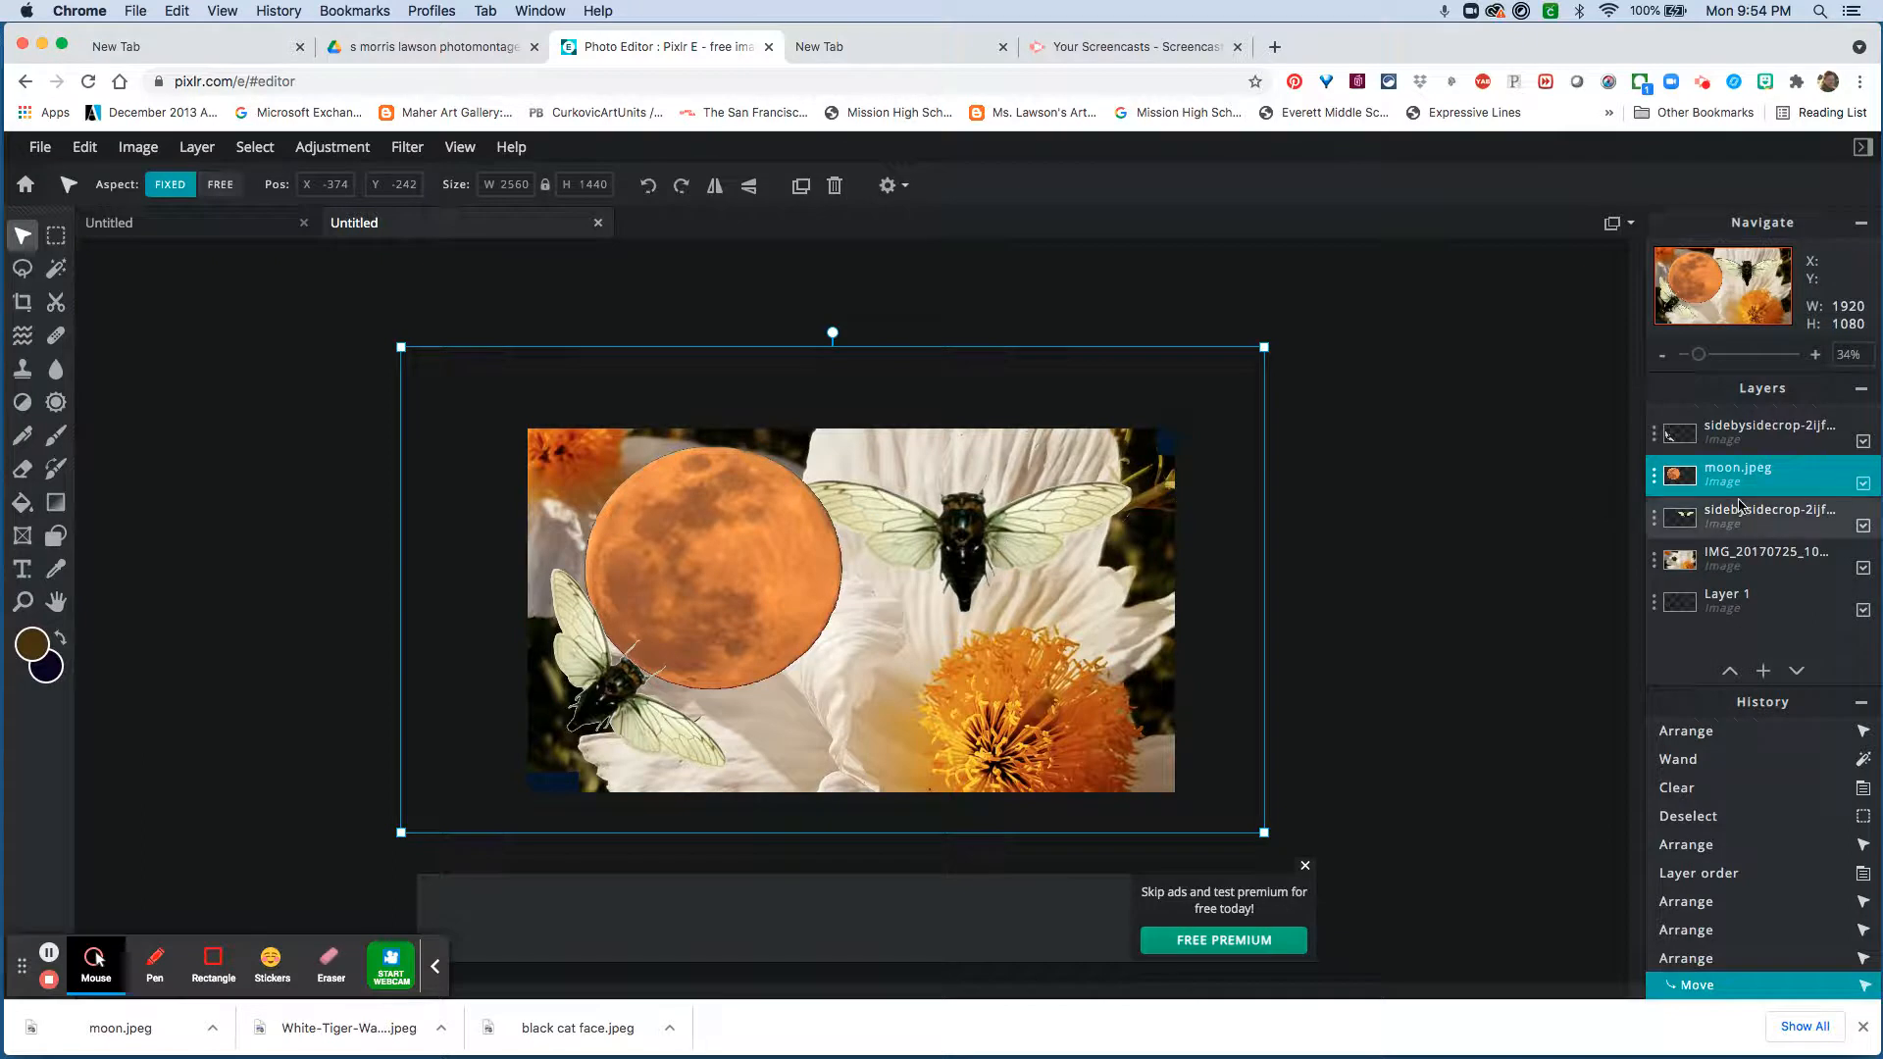
# Hide the moon layer, move the right cicada to about X 878, Y 20, and show the moon again
pyautogui.click(1863, 484)
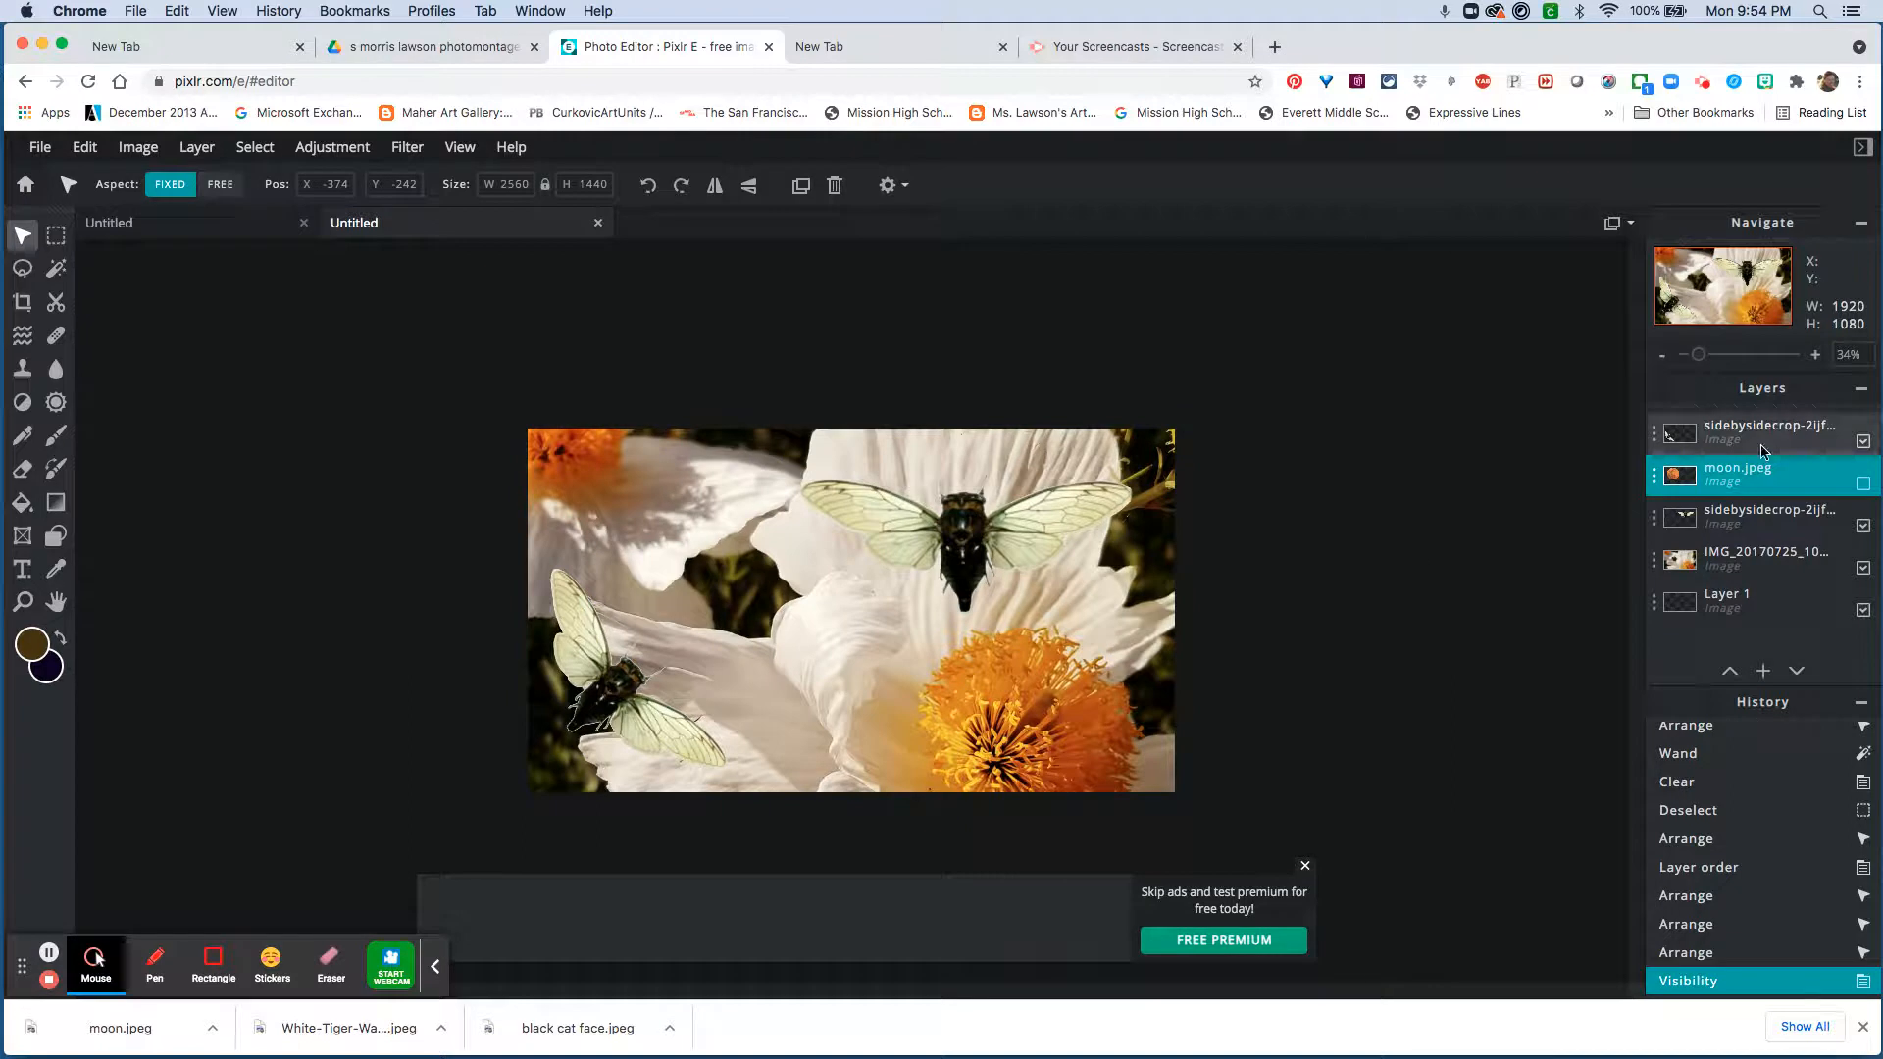
pyautogui.click(1730, 518)
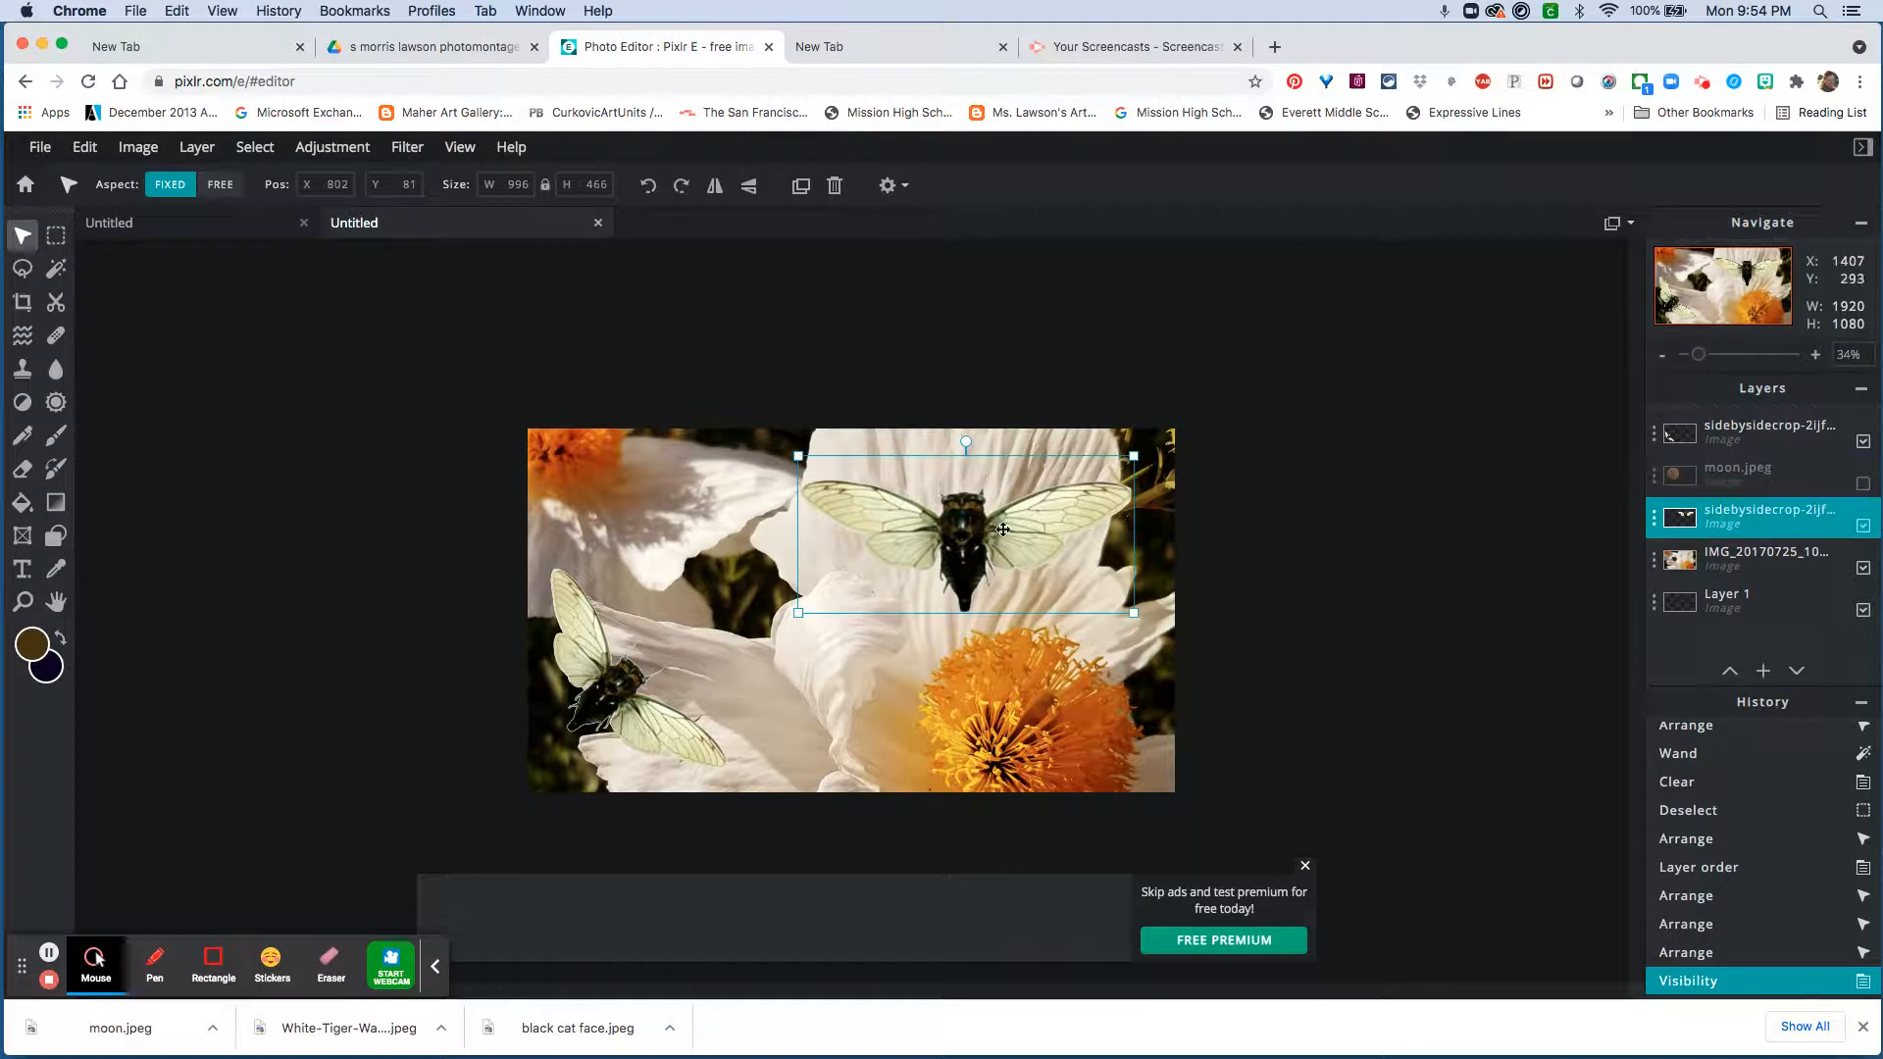
pyautogui.moveTo(1002, 530); pyautogui.dragTo(1028, 510)
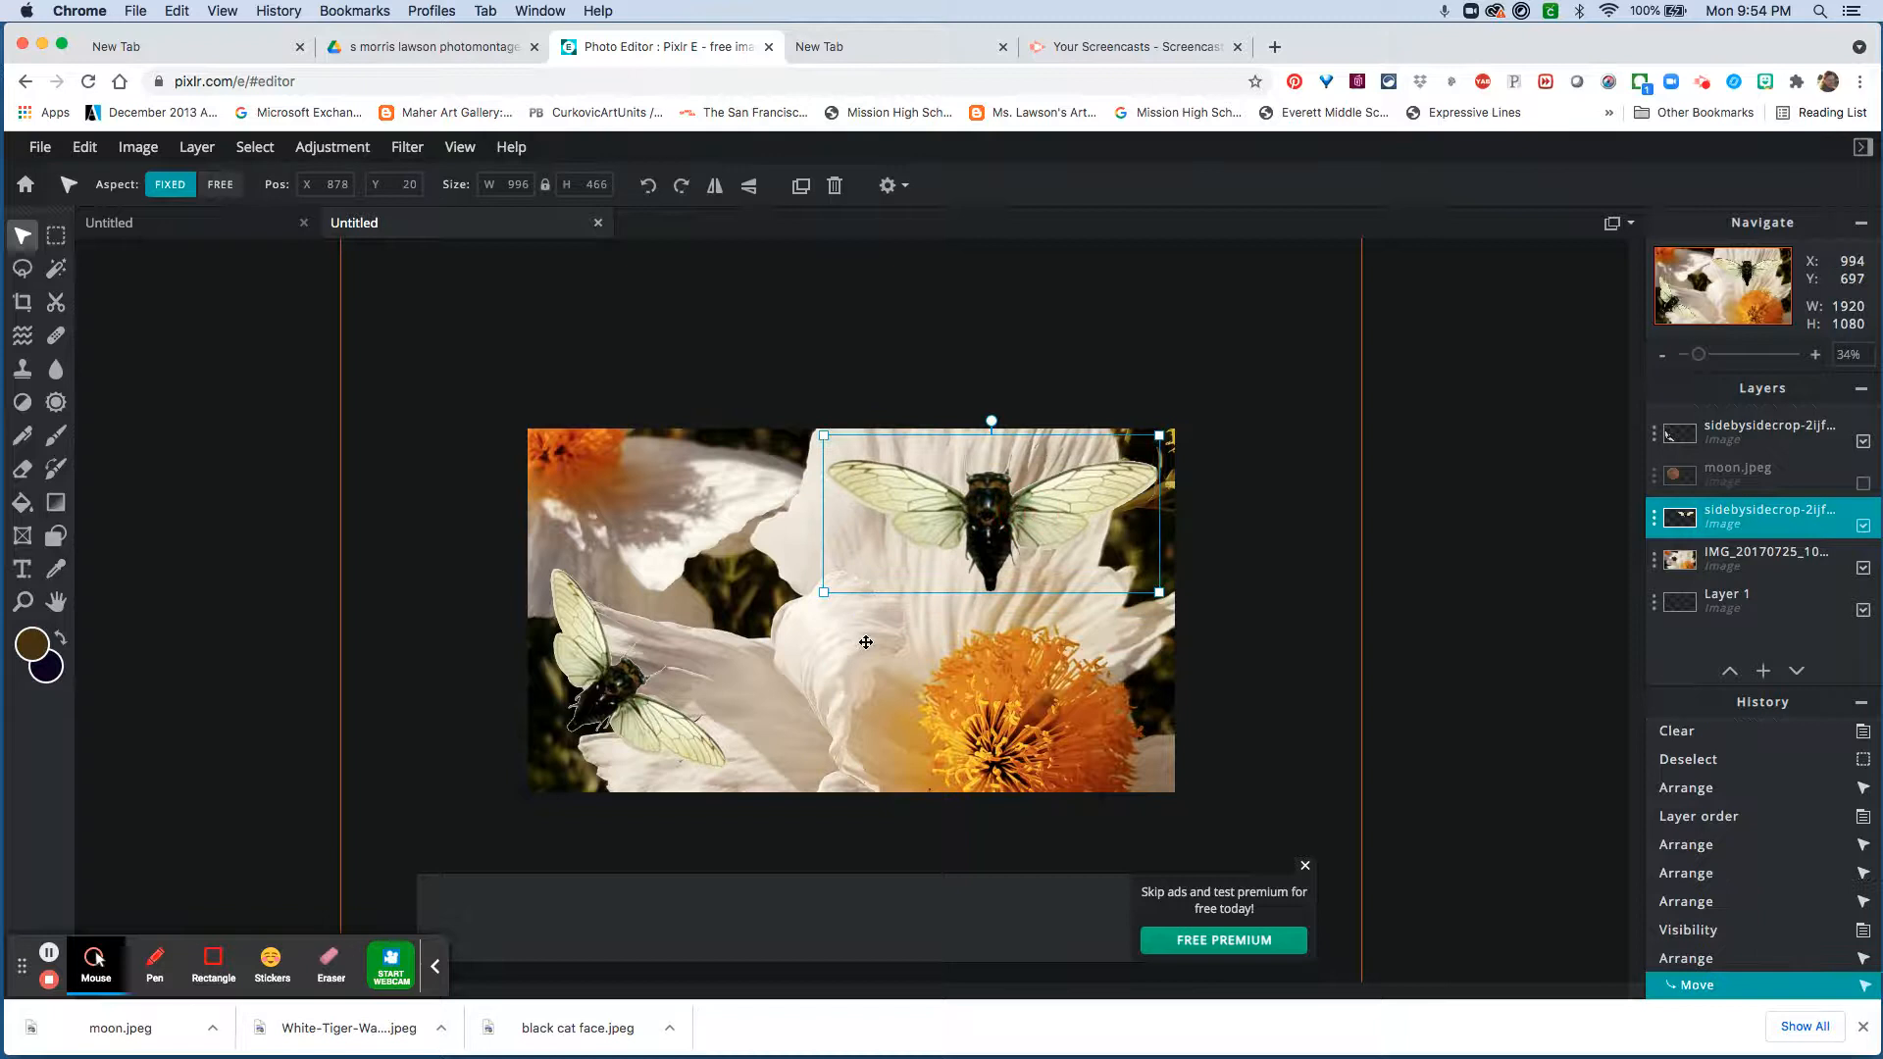
pyautogui.click(1863, 484)
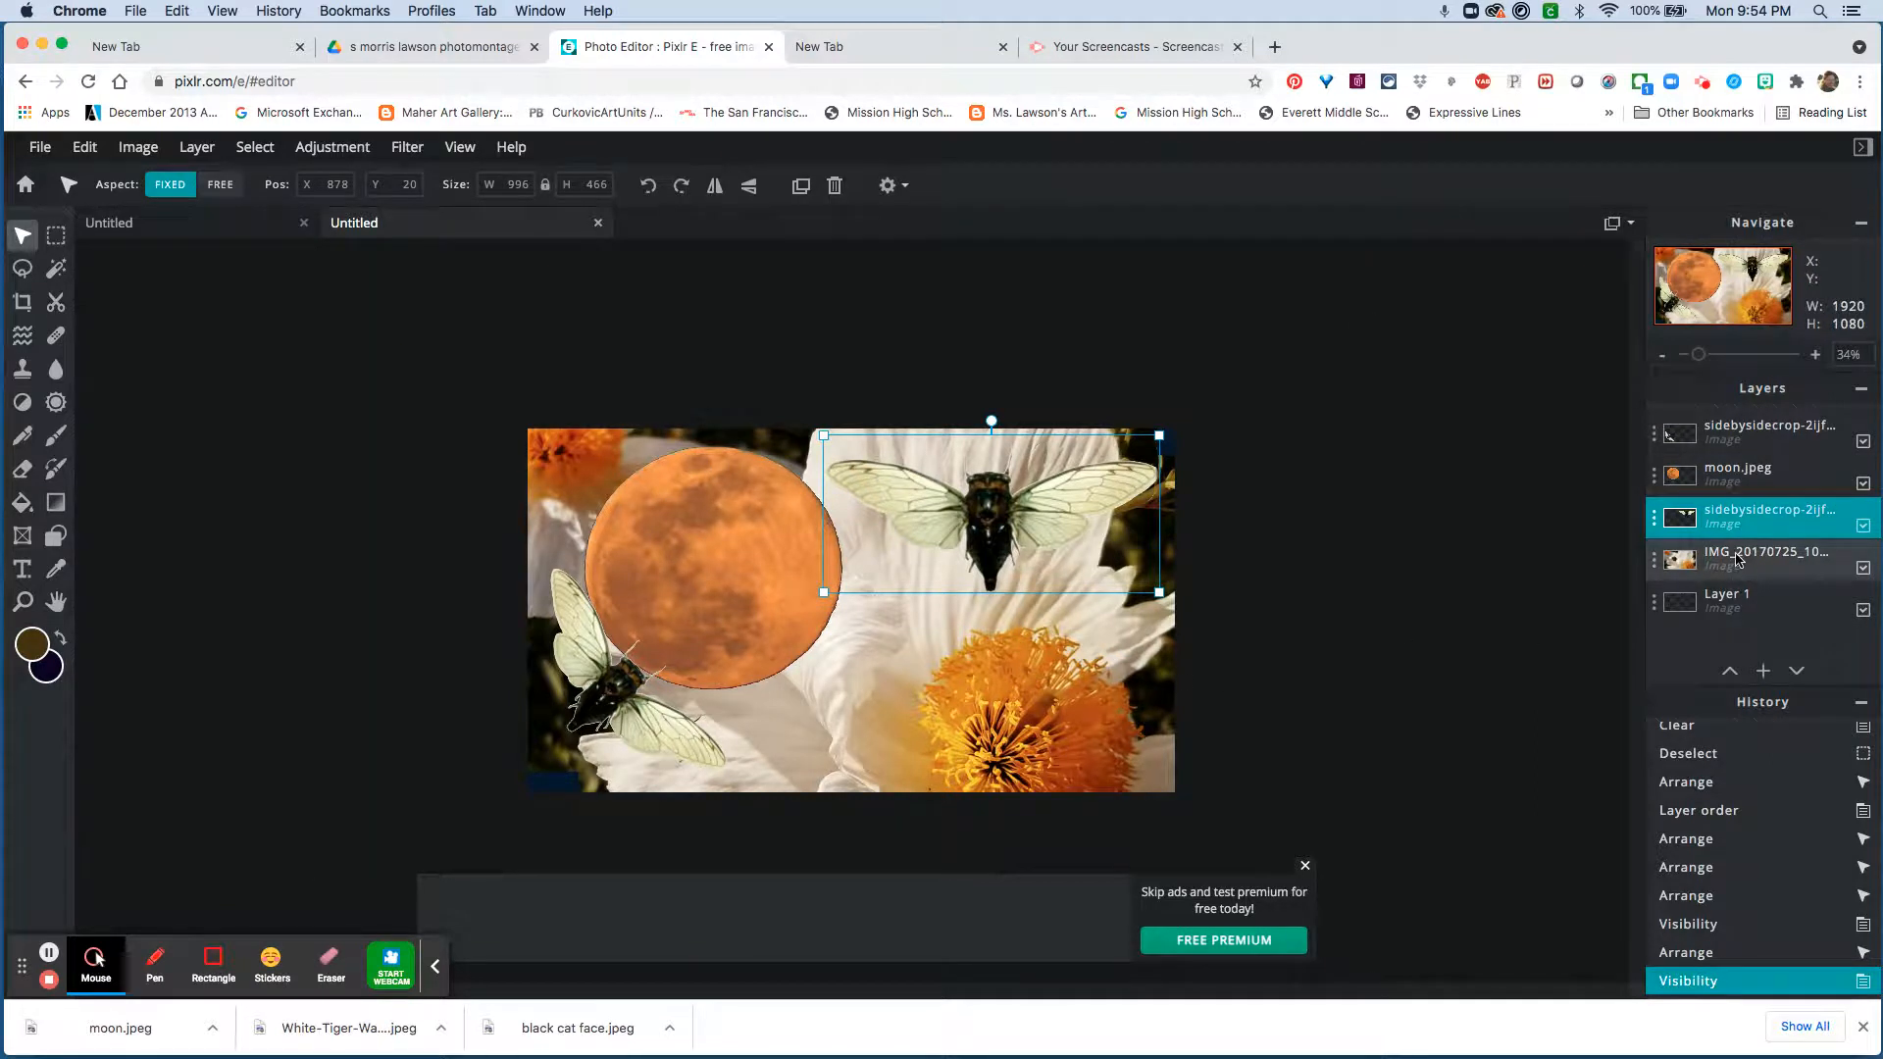
# Add the image 20200922_174826 (1) (1).jpg as a new layer and place it directly beneath the white flower layer
pyautogui.moveTo(1771, 670)
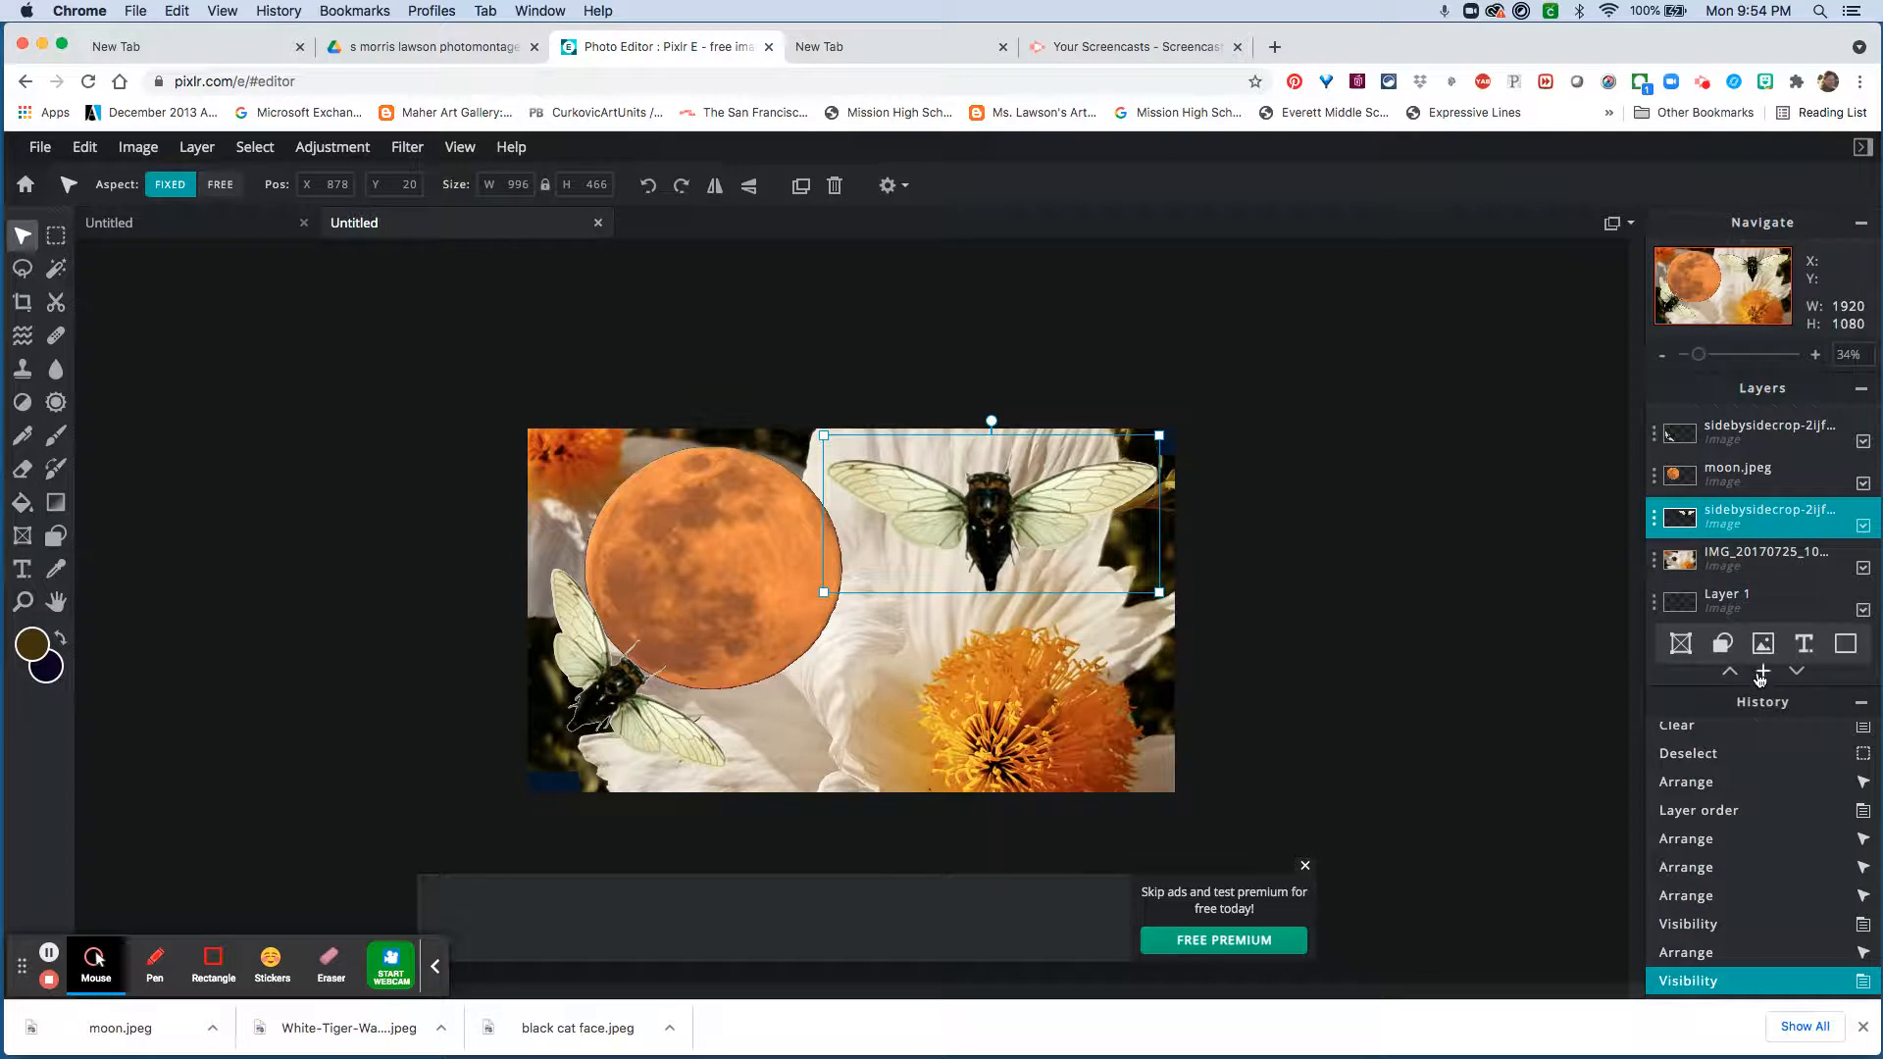
pyautogui.click(1762, 673)
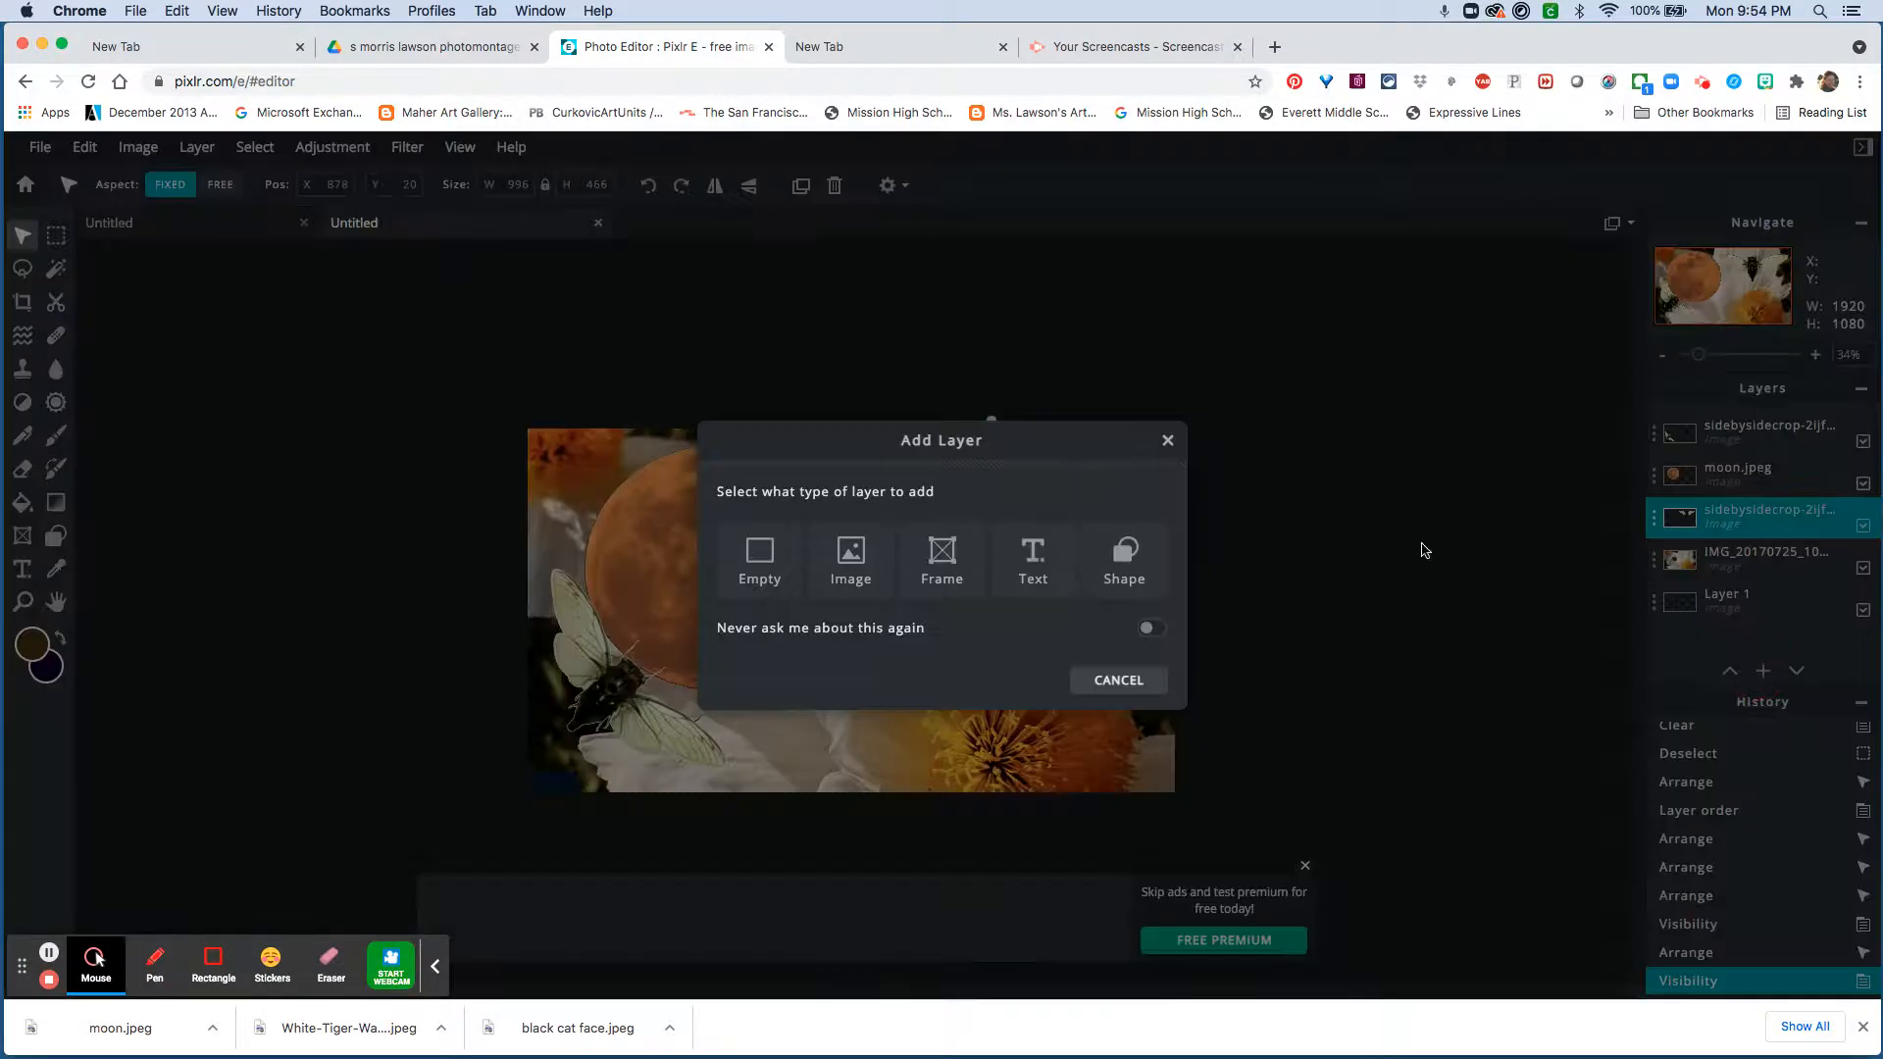
pyautogui.click(849, 561)
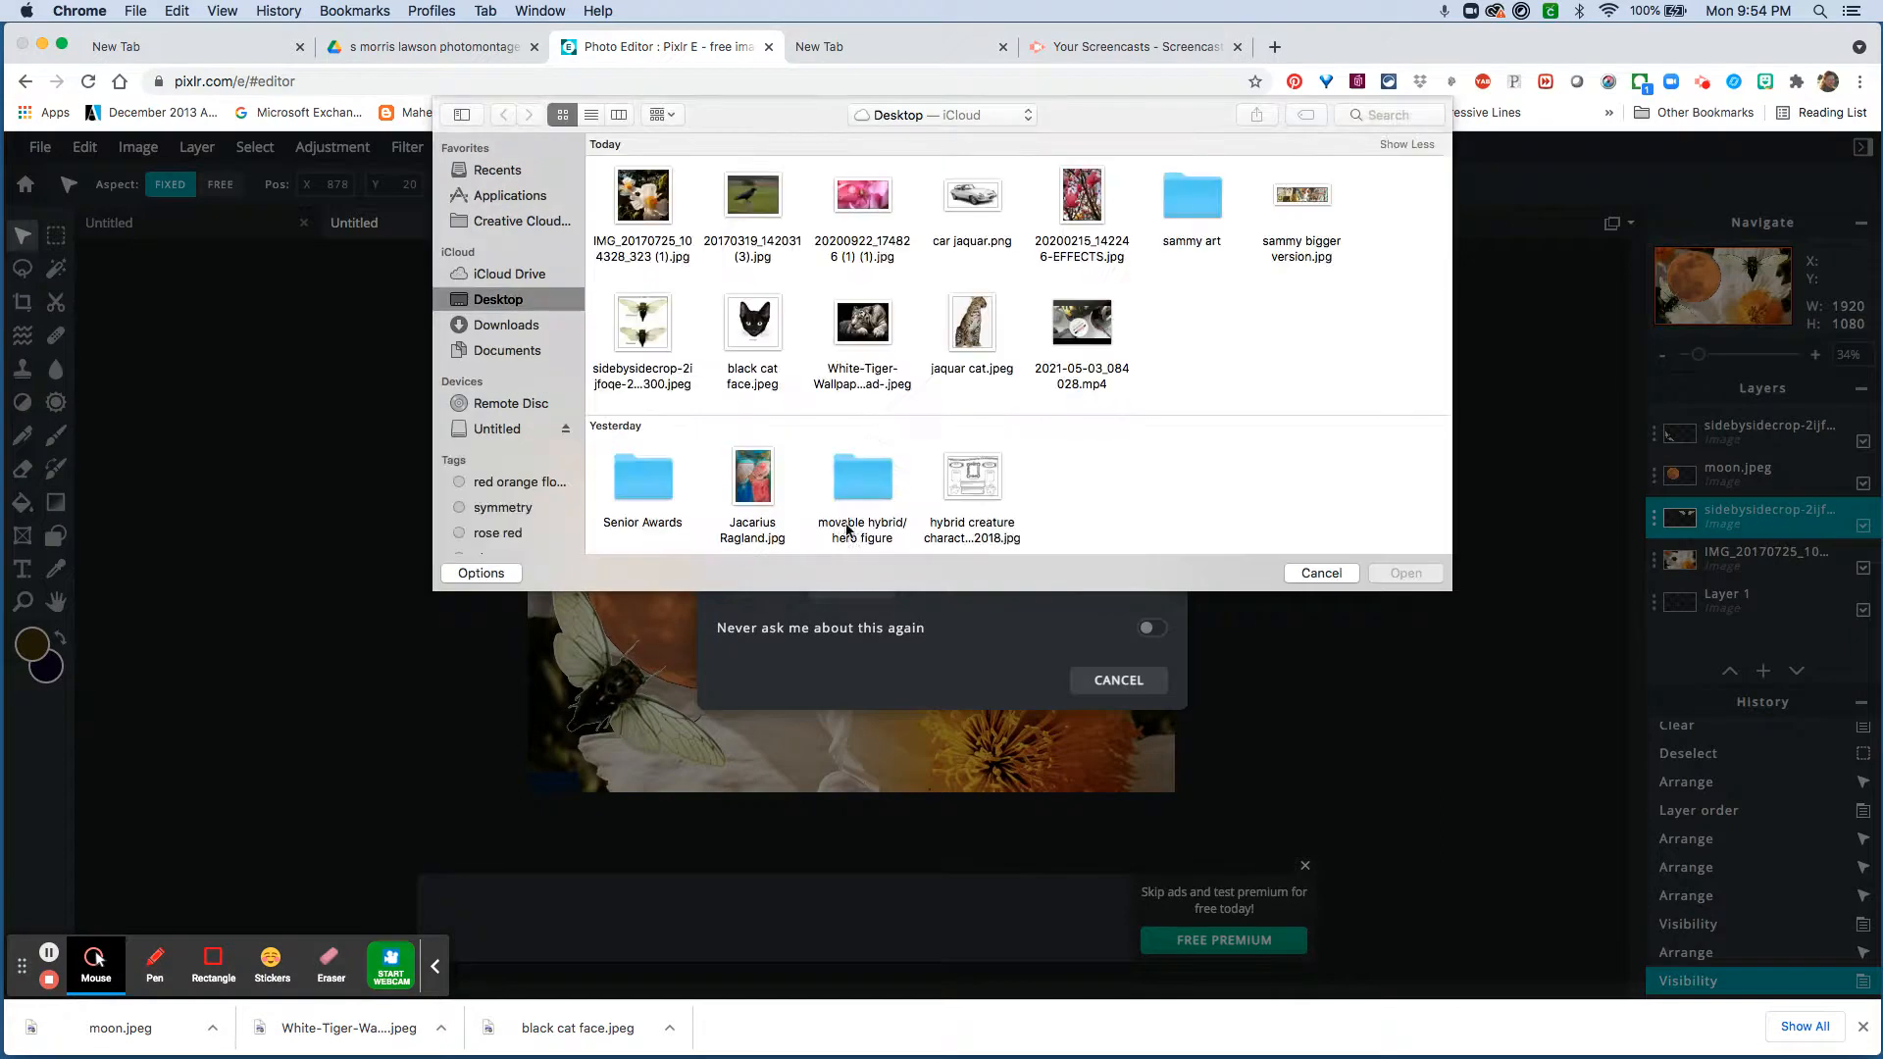
pyautogui.click(850, 200)
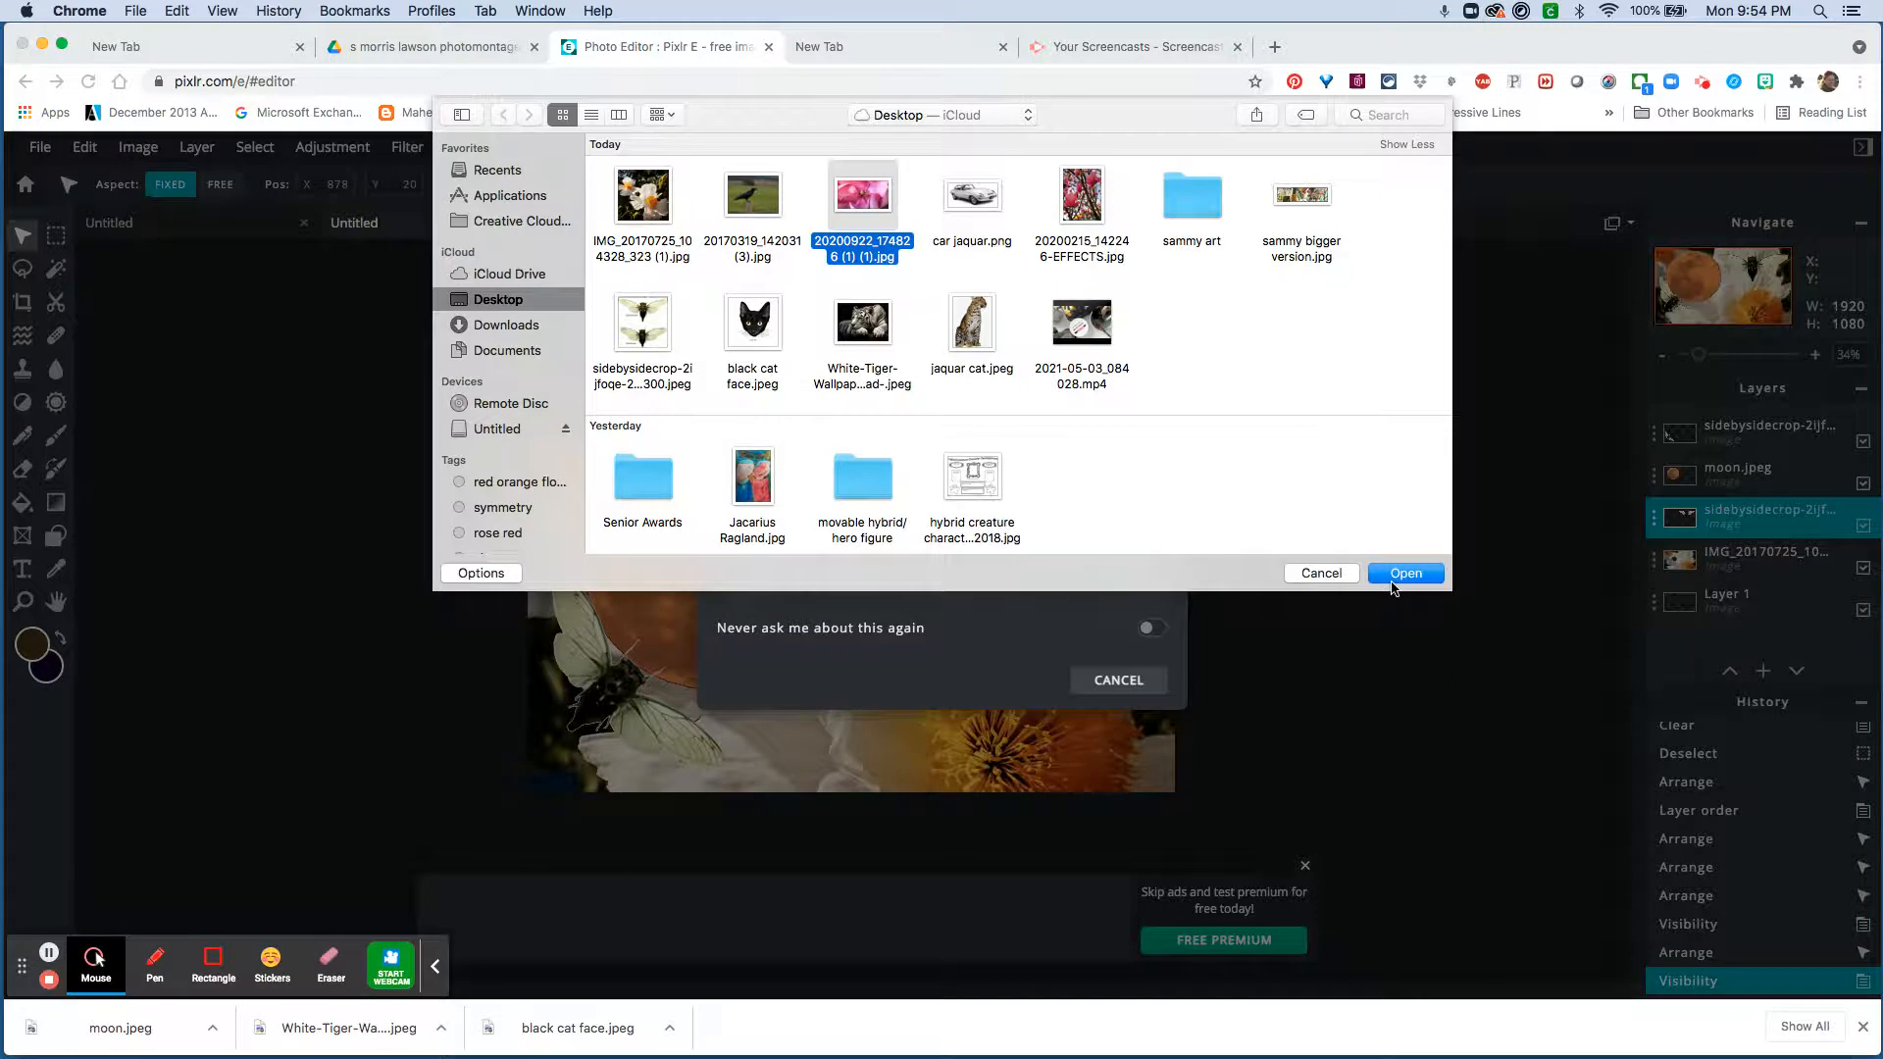
pyautogui.click(1404, 573)
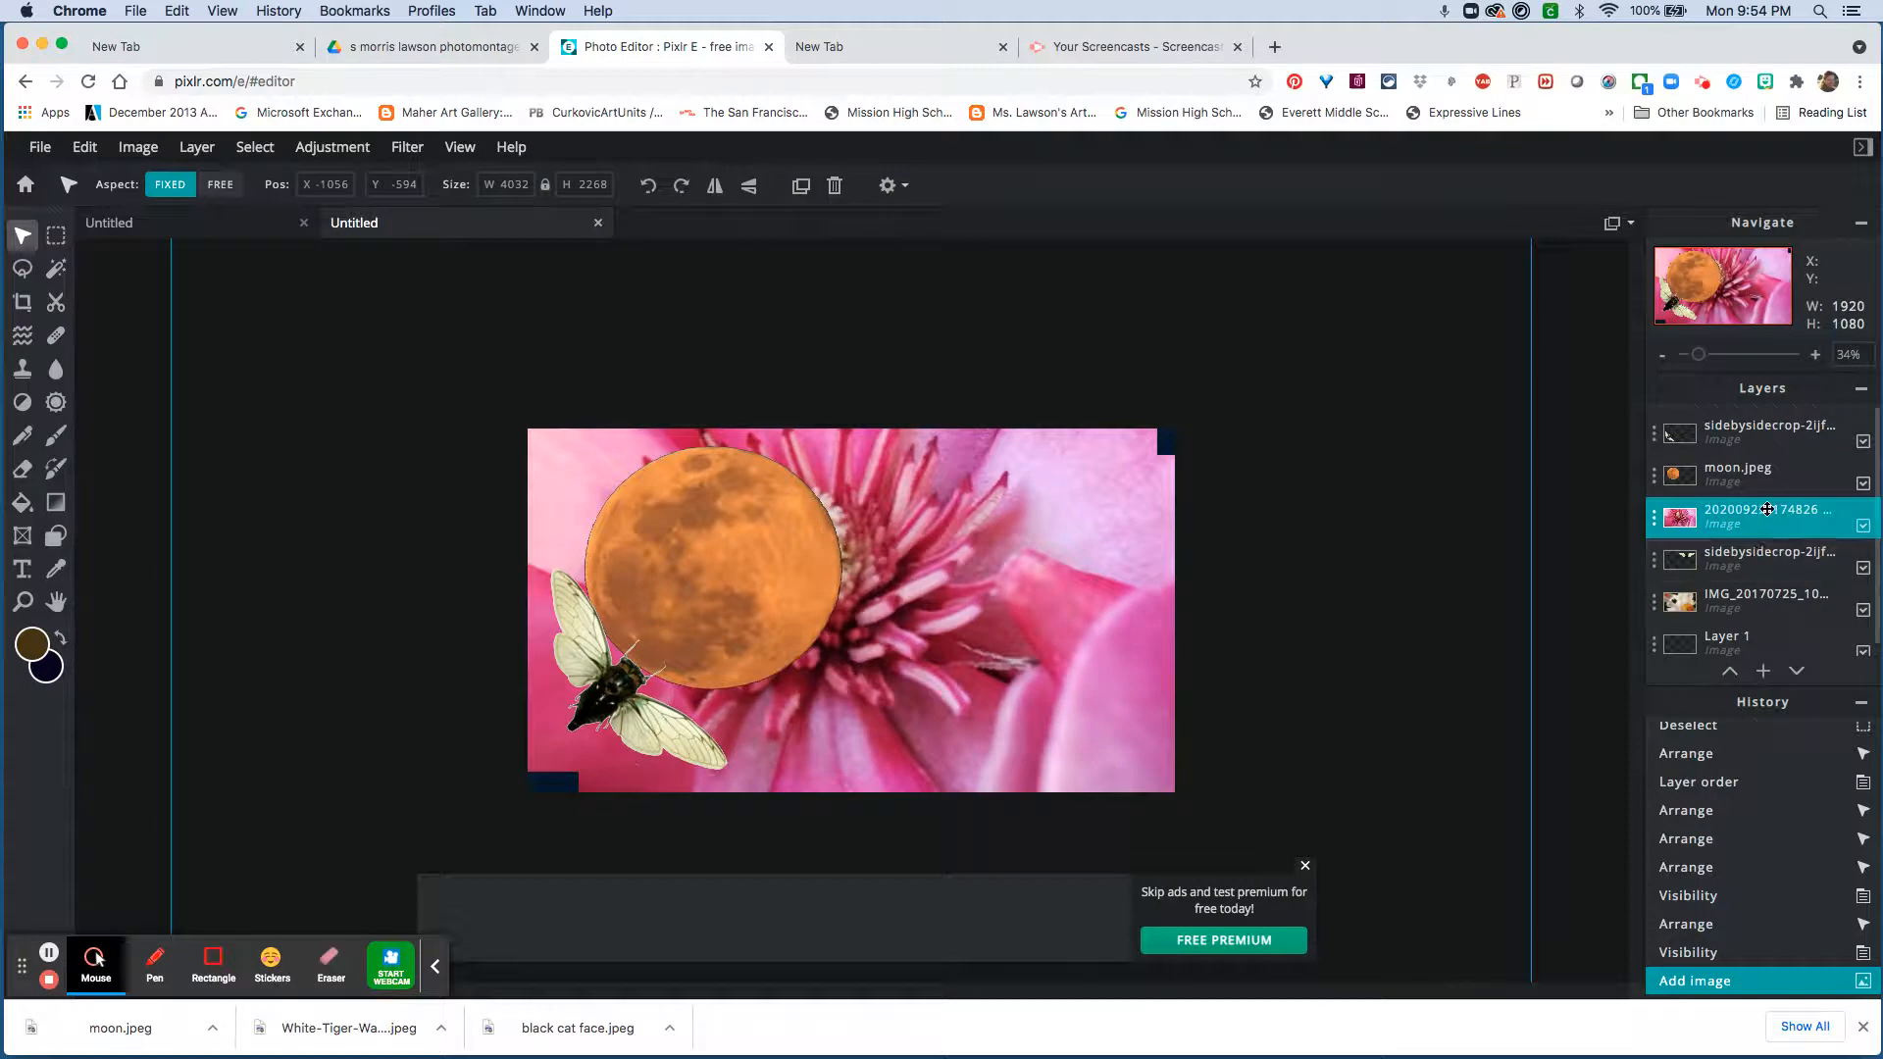
pyautogui.moveTo(1767, 509); pyautogui.dragTo(1769, 593)
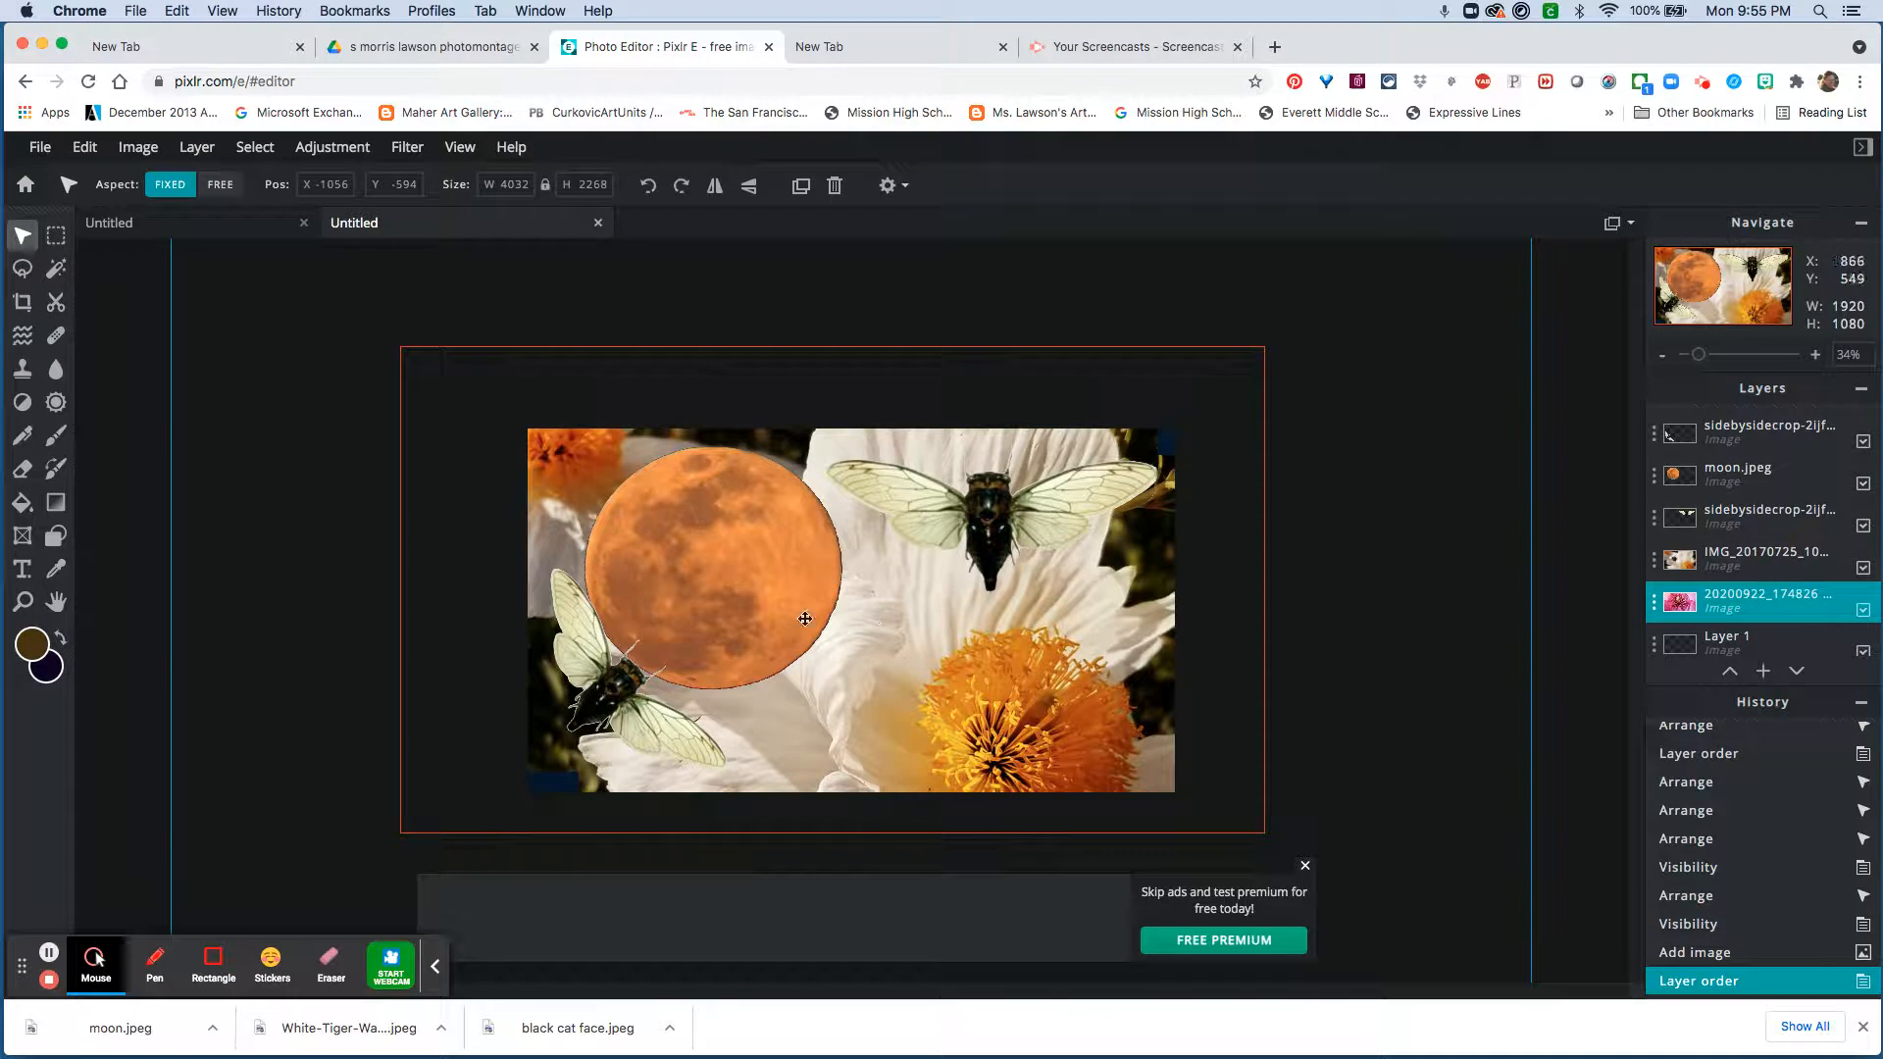
# Nudge the left cicada slightly up and to the left, over the moon's lower-left edge
pyautogui.click(588, 712)
pyautogui.moveTo(587, 711); pyautogui.dragTo(591, 700)
# Open the moon layer's settings and try a lower transparency value, returning it to 100
pyautogui.click(1731, 477)
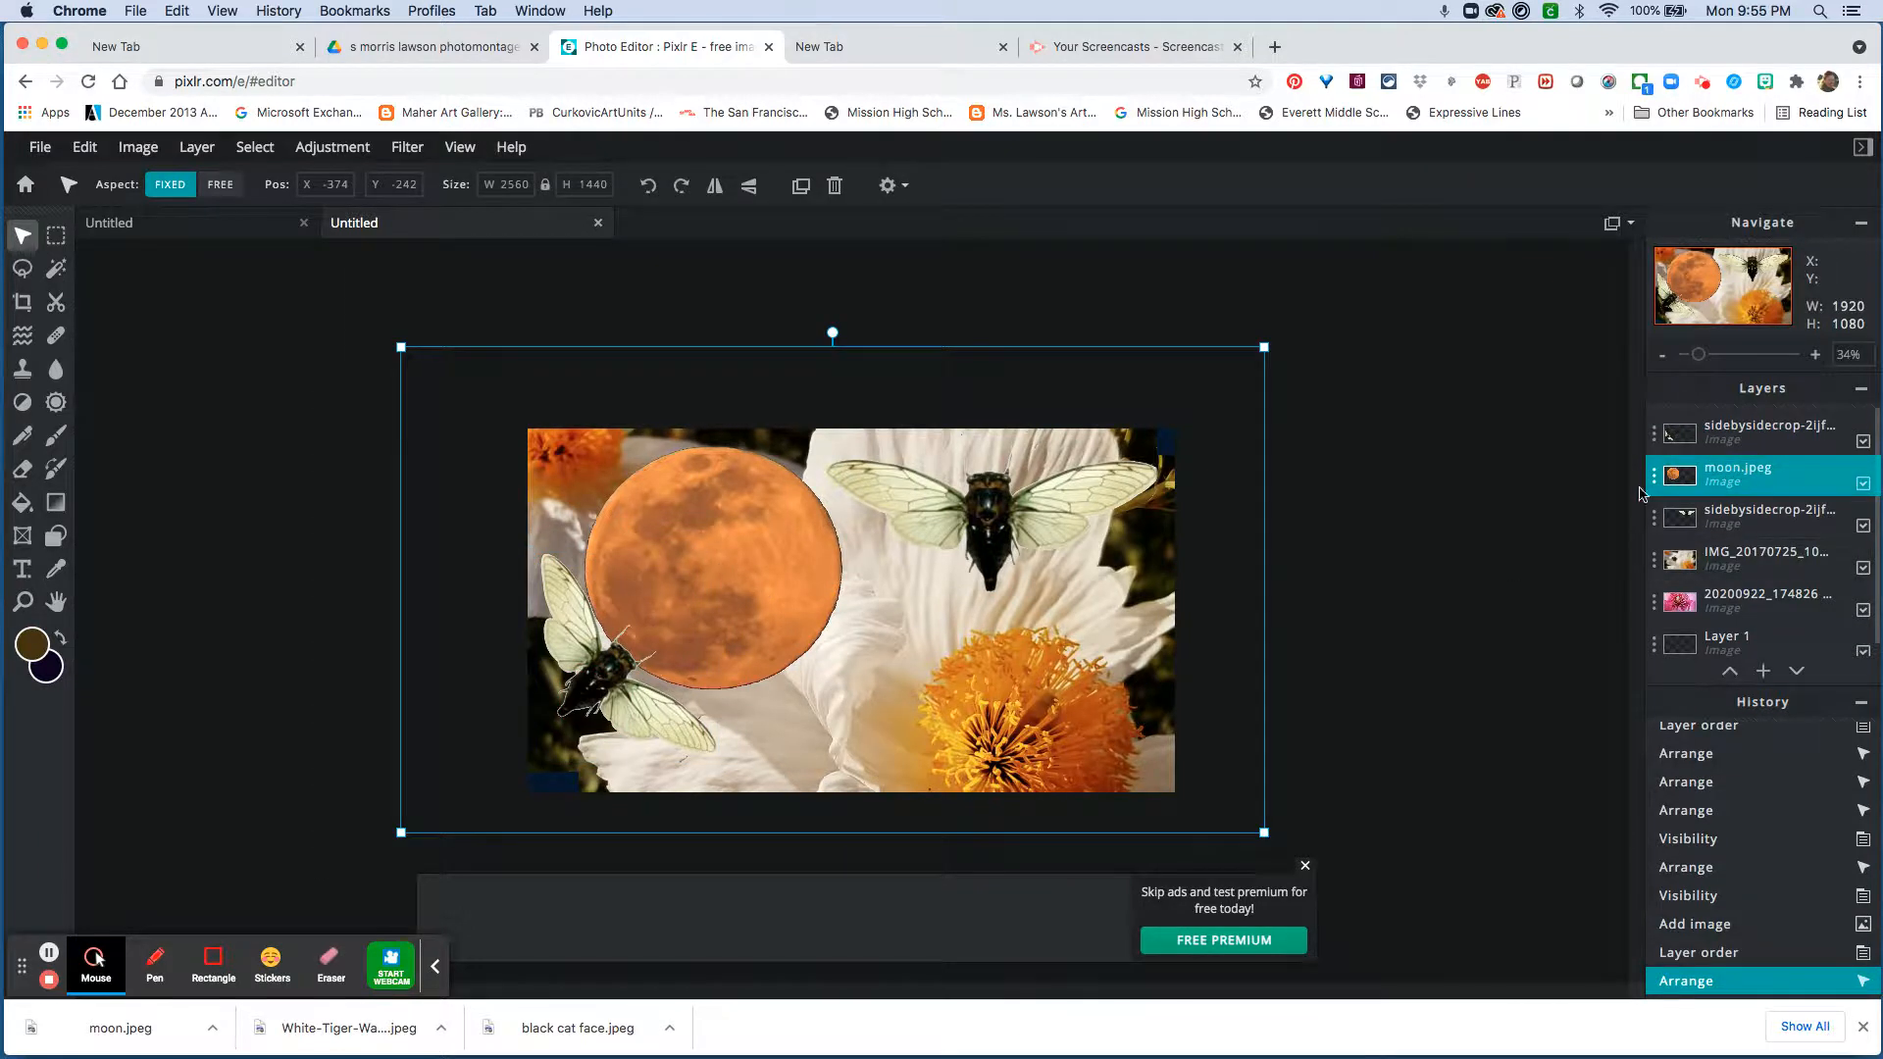
pyautogui.click(1654, 477)
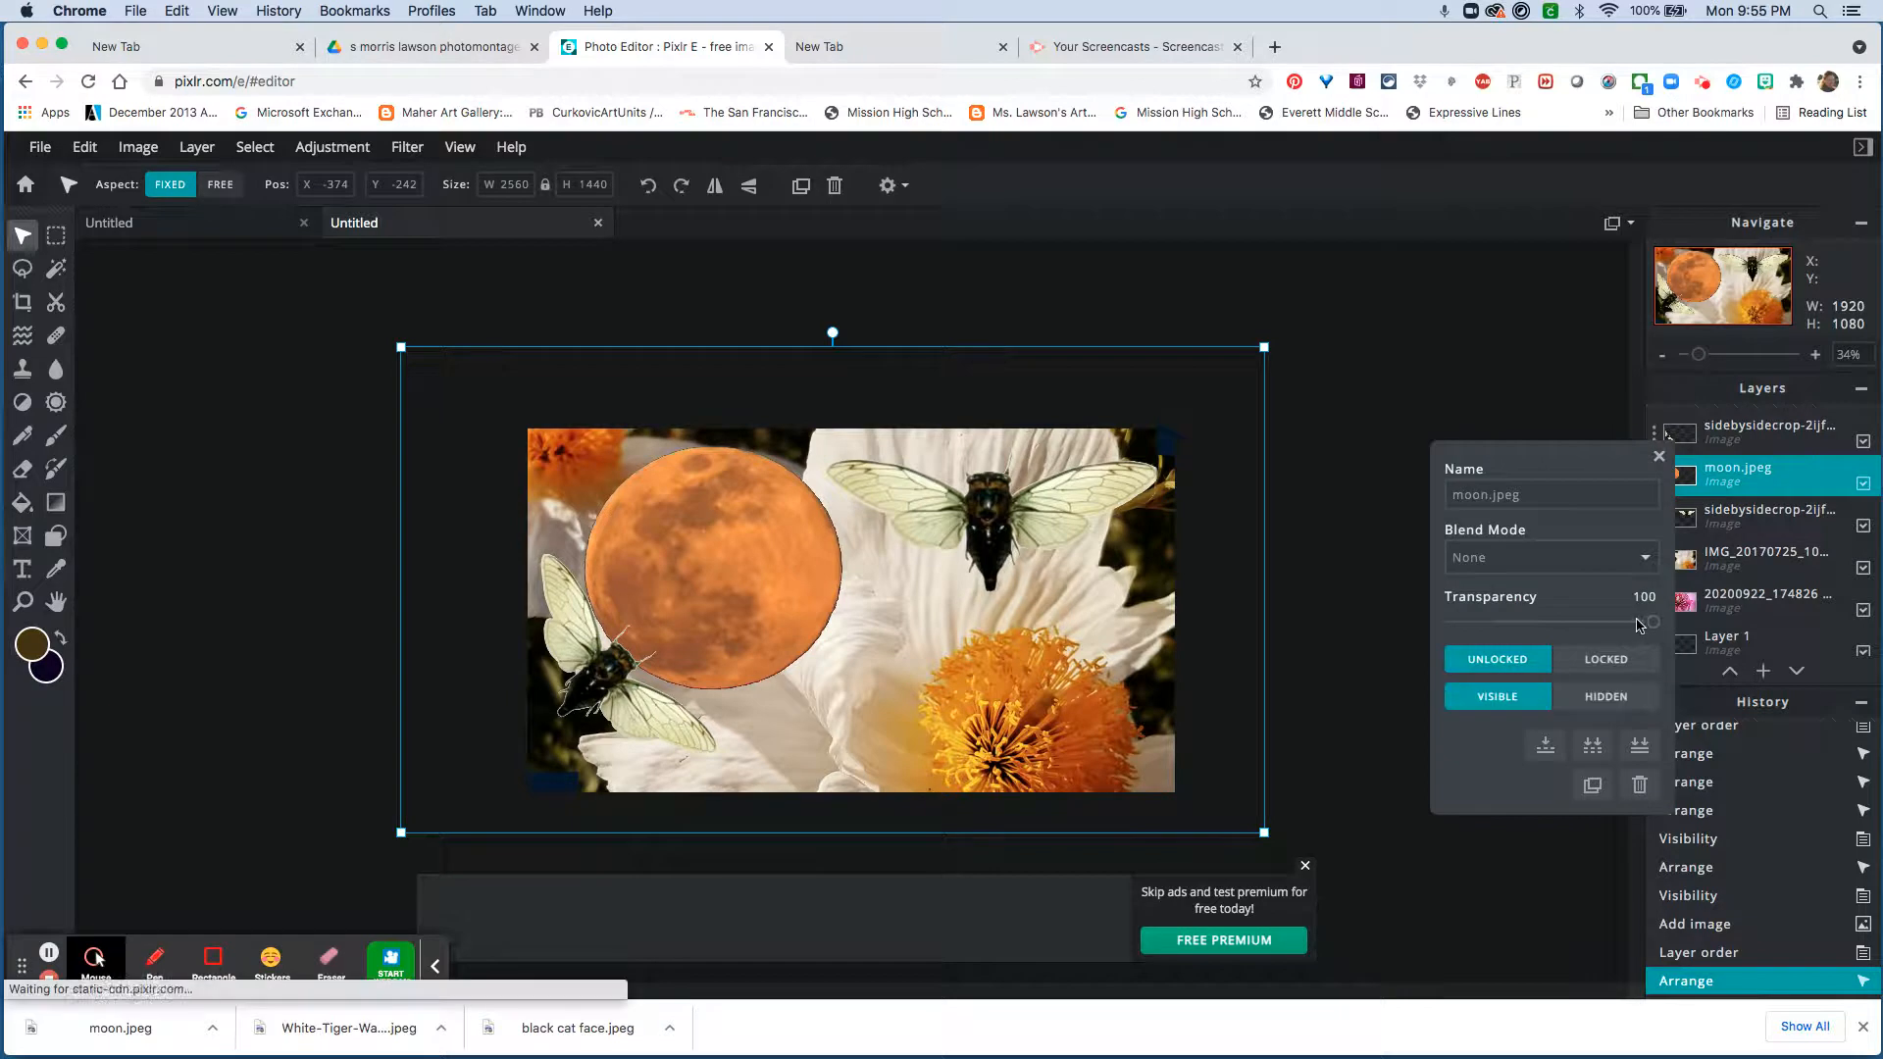
pyautogui.moveTo(1652, 621)
pyautogui.mouseDown()
pyautogui.moveTo(1523, 632)
pyautogui.moveTo(1653, 625)
pyautogui.mouseUp()
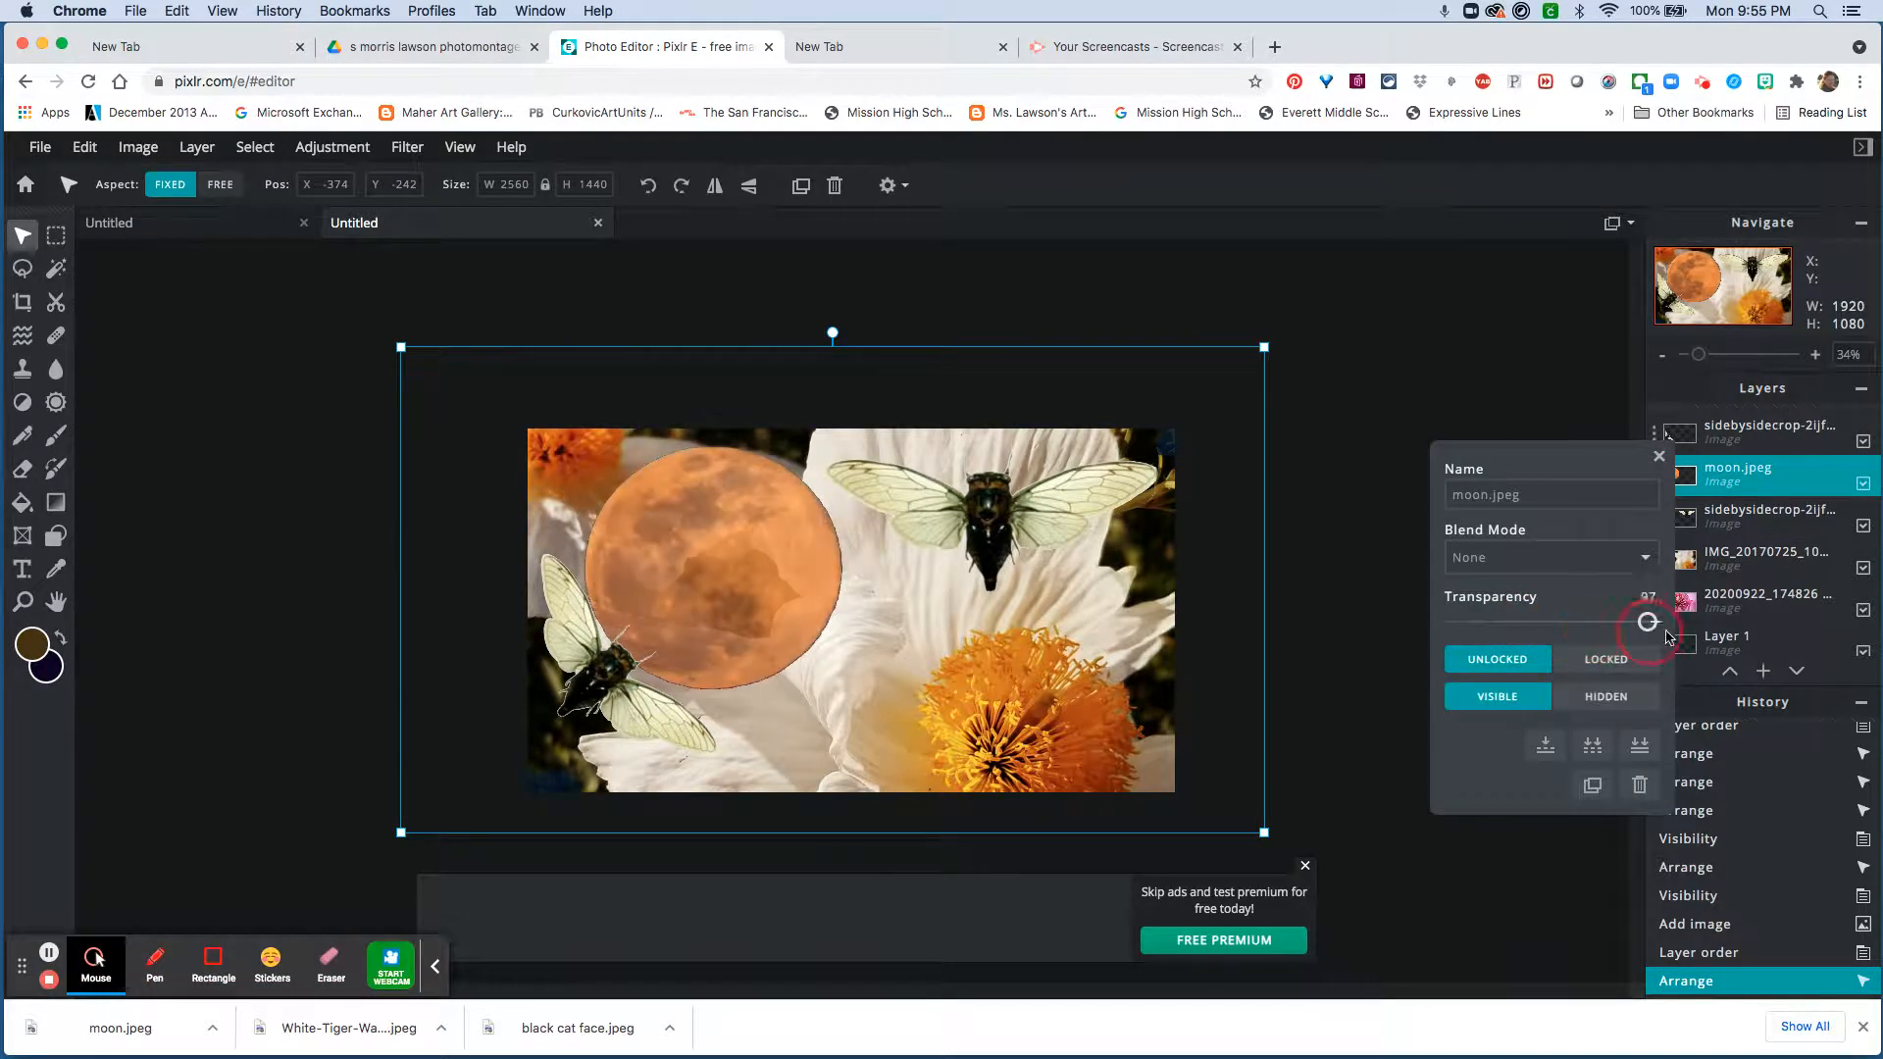
# Try the Multiply, Screen, Lighter, Darken and Color-dodge blend modes on the moon layer
pyautogui.click(1635, 563)
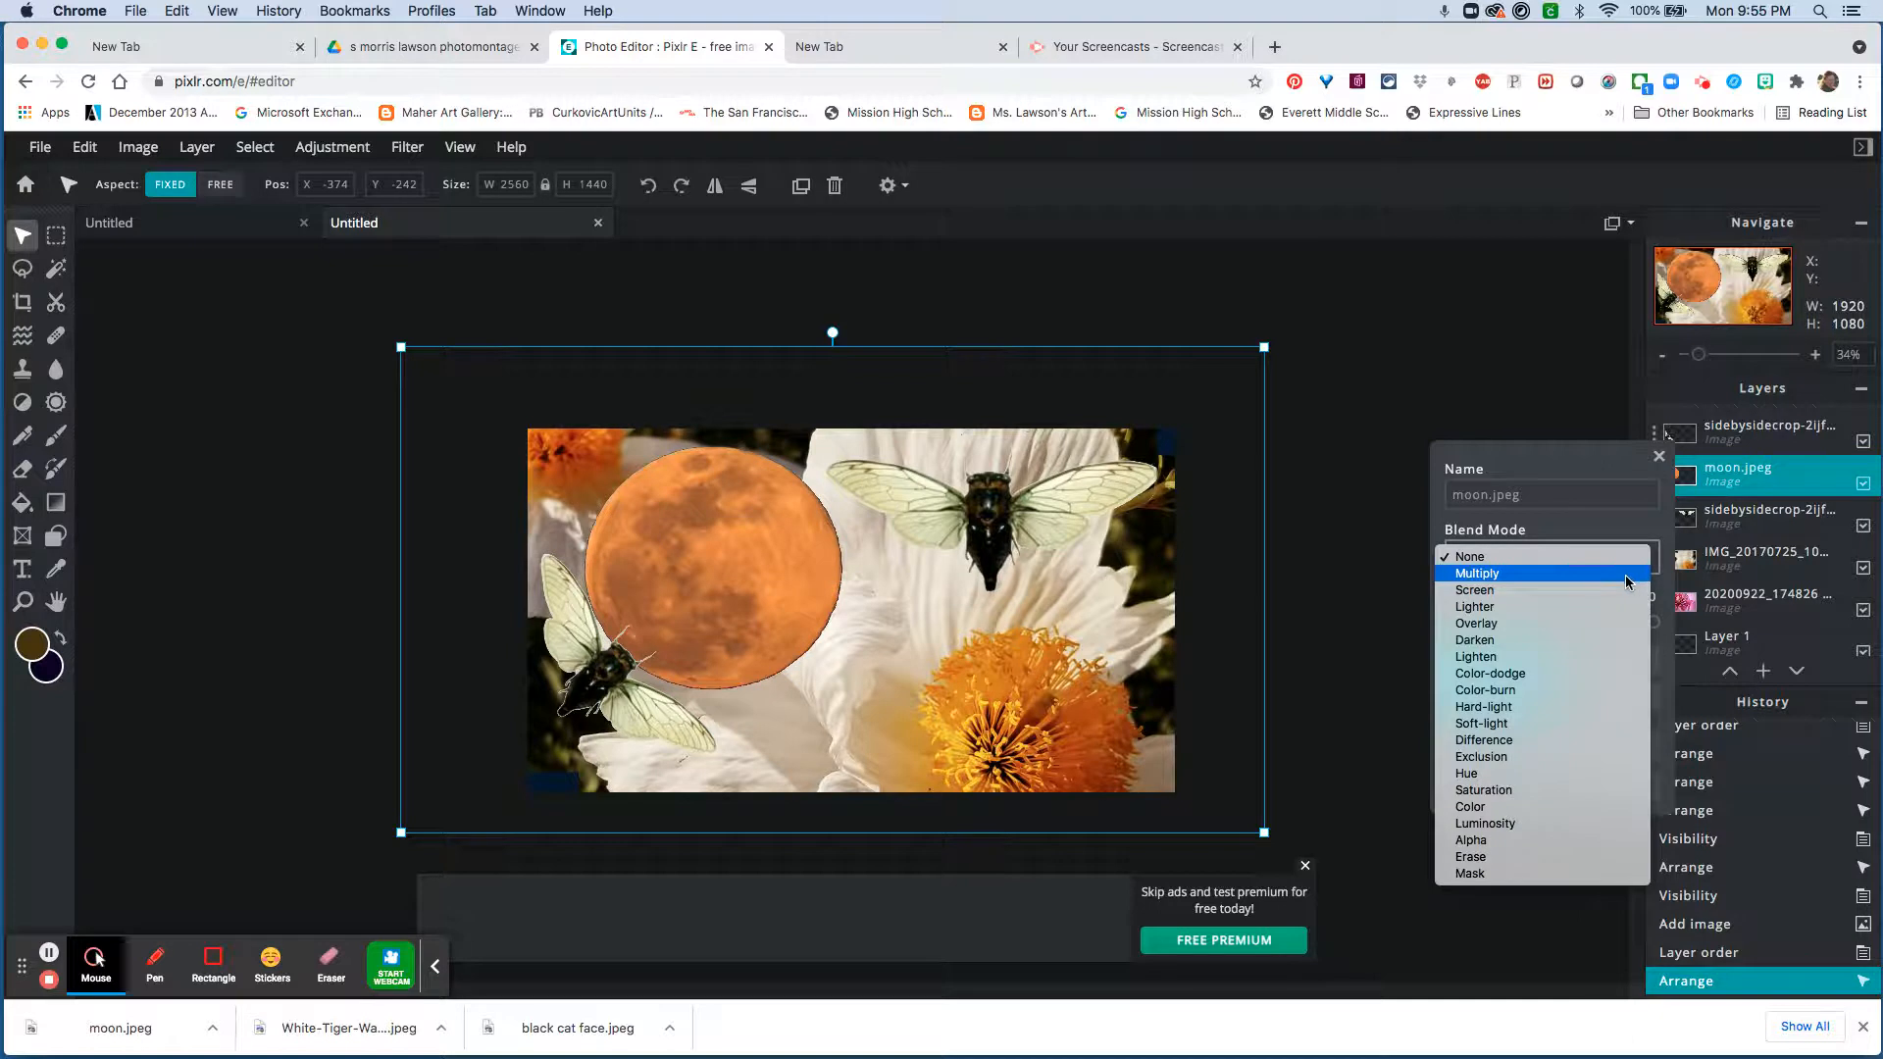
pyautogui.click(1625, 574)
pyautogui.click(1611, 570)
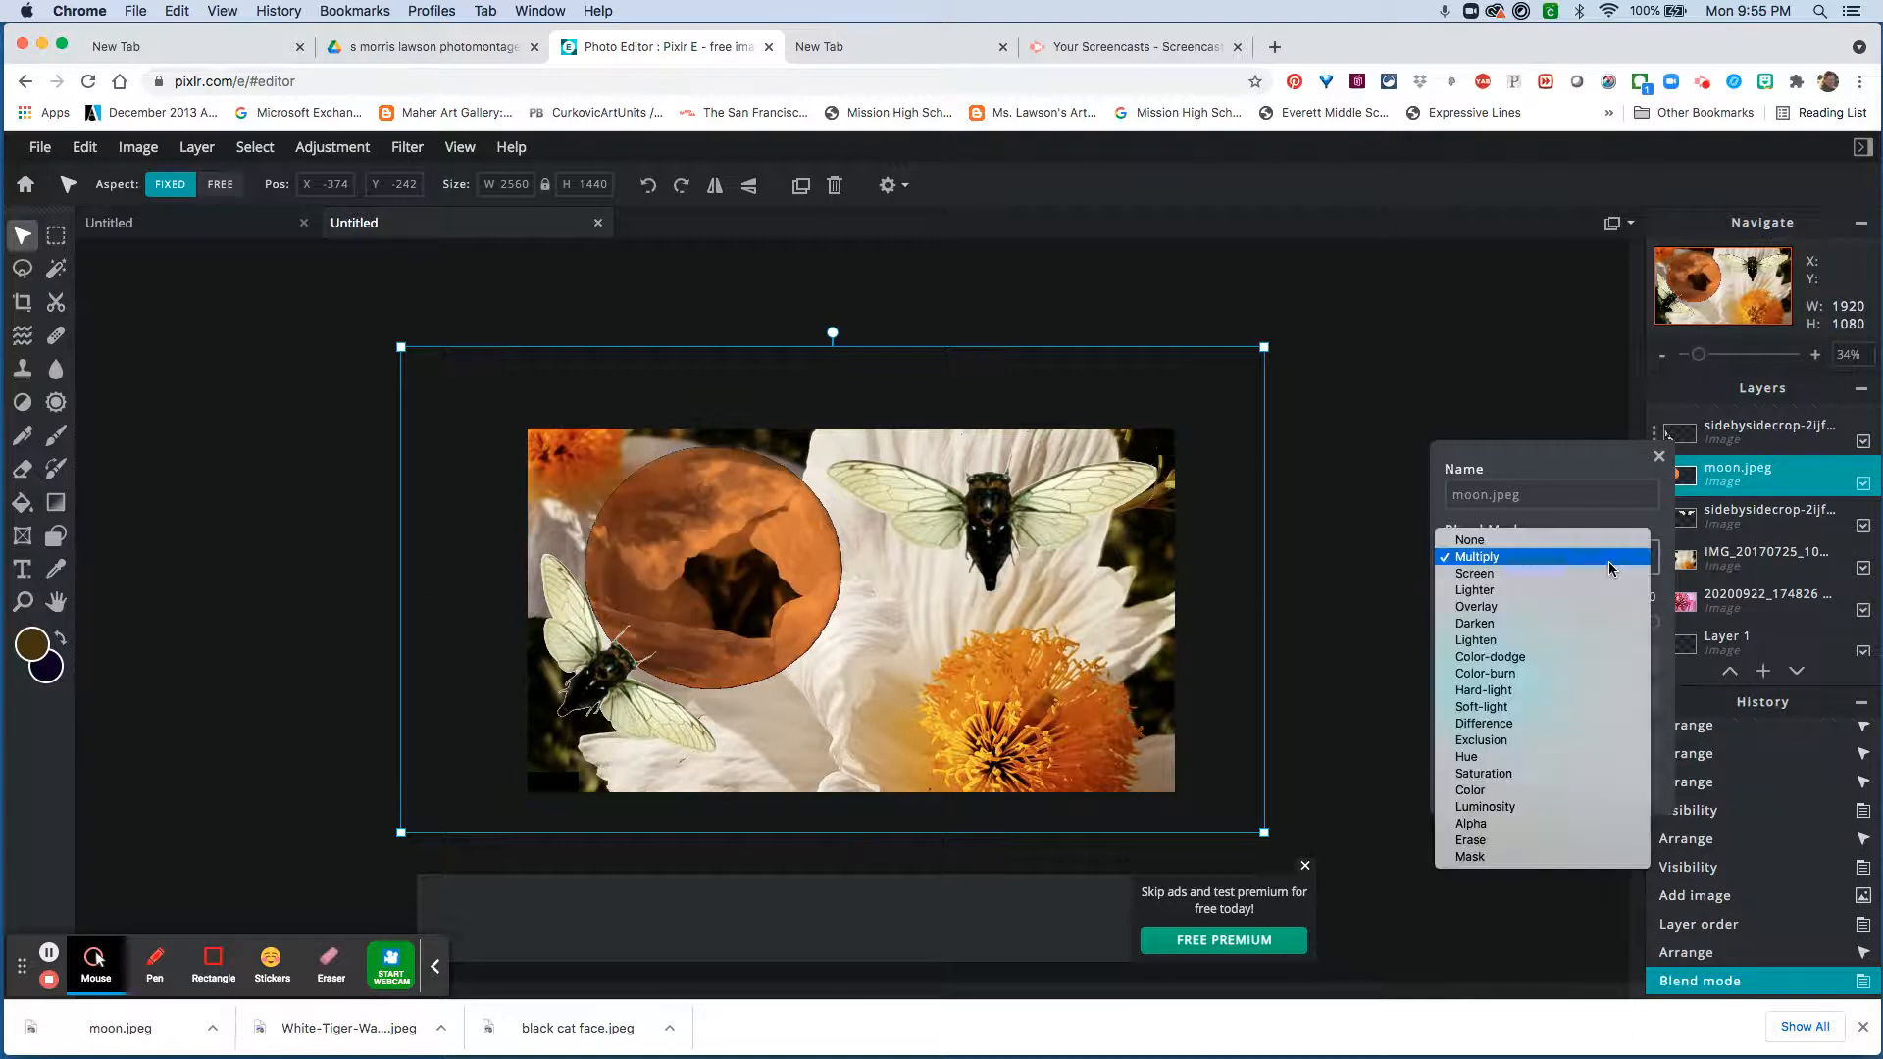
pyautogui.click(1598, 576)
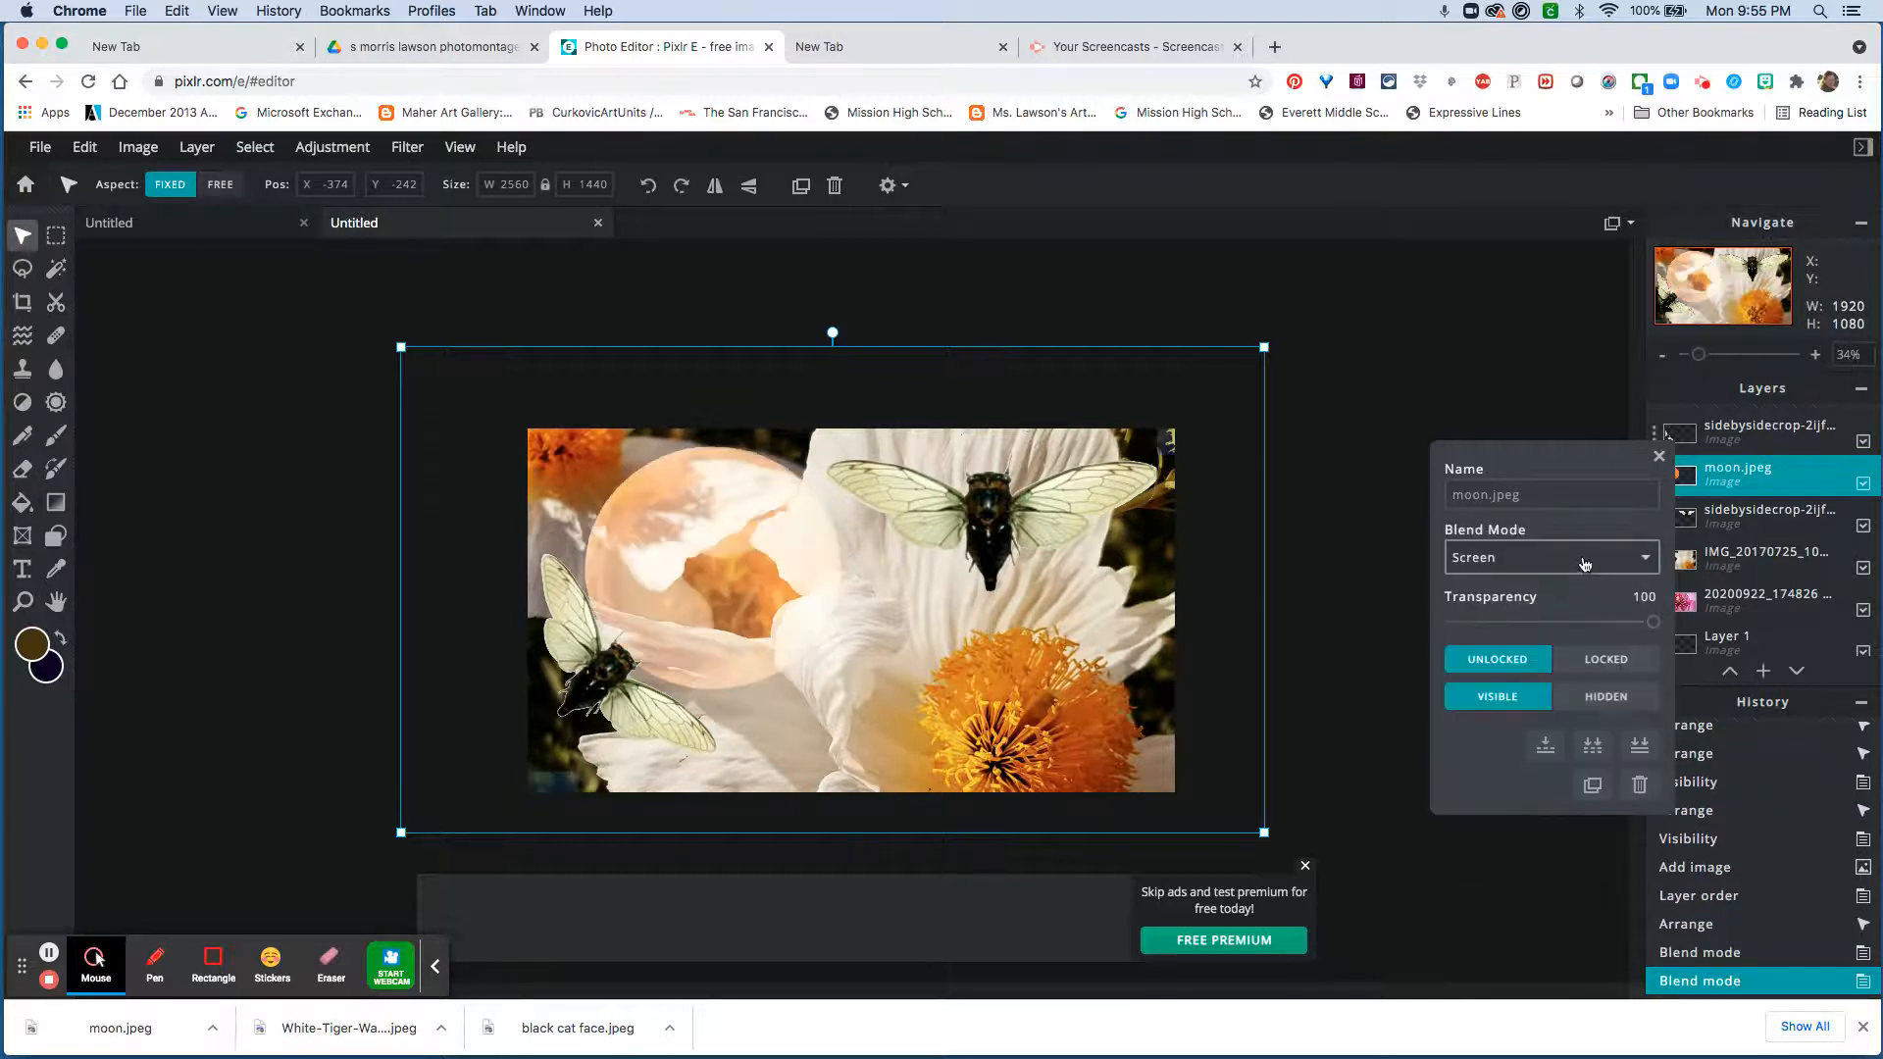
pyautogui.click(1584, 565)
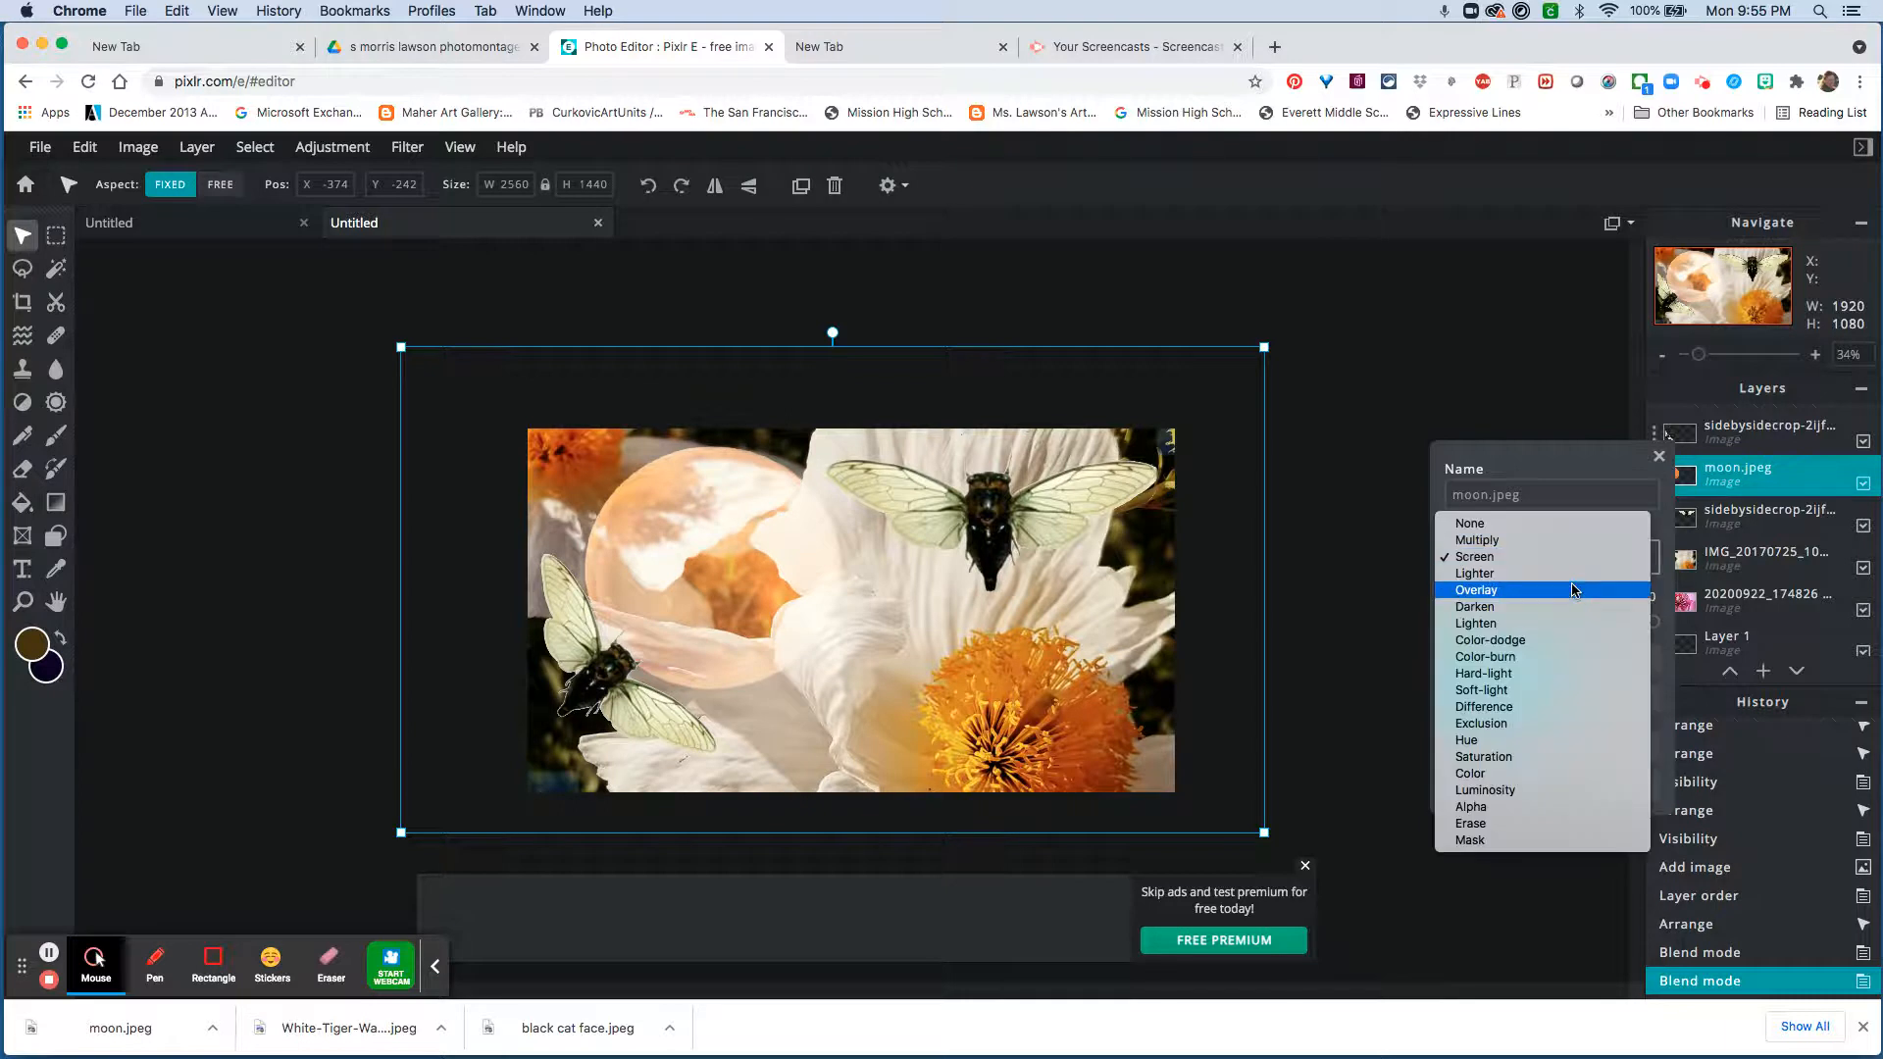
pyautogui.click(1573, 575)
pyautogui.click(1574, 569)
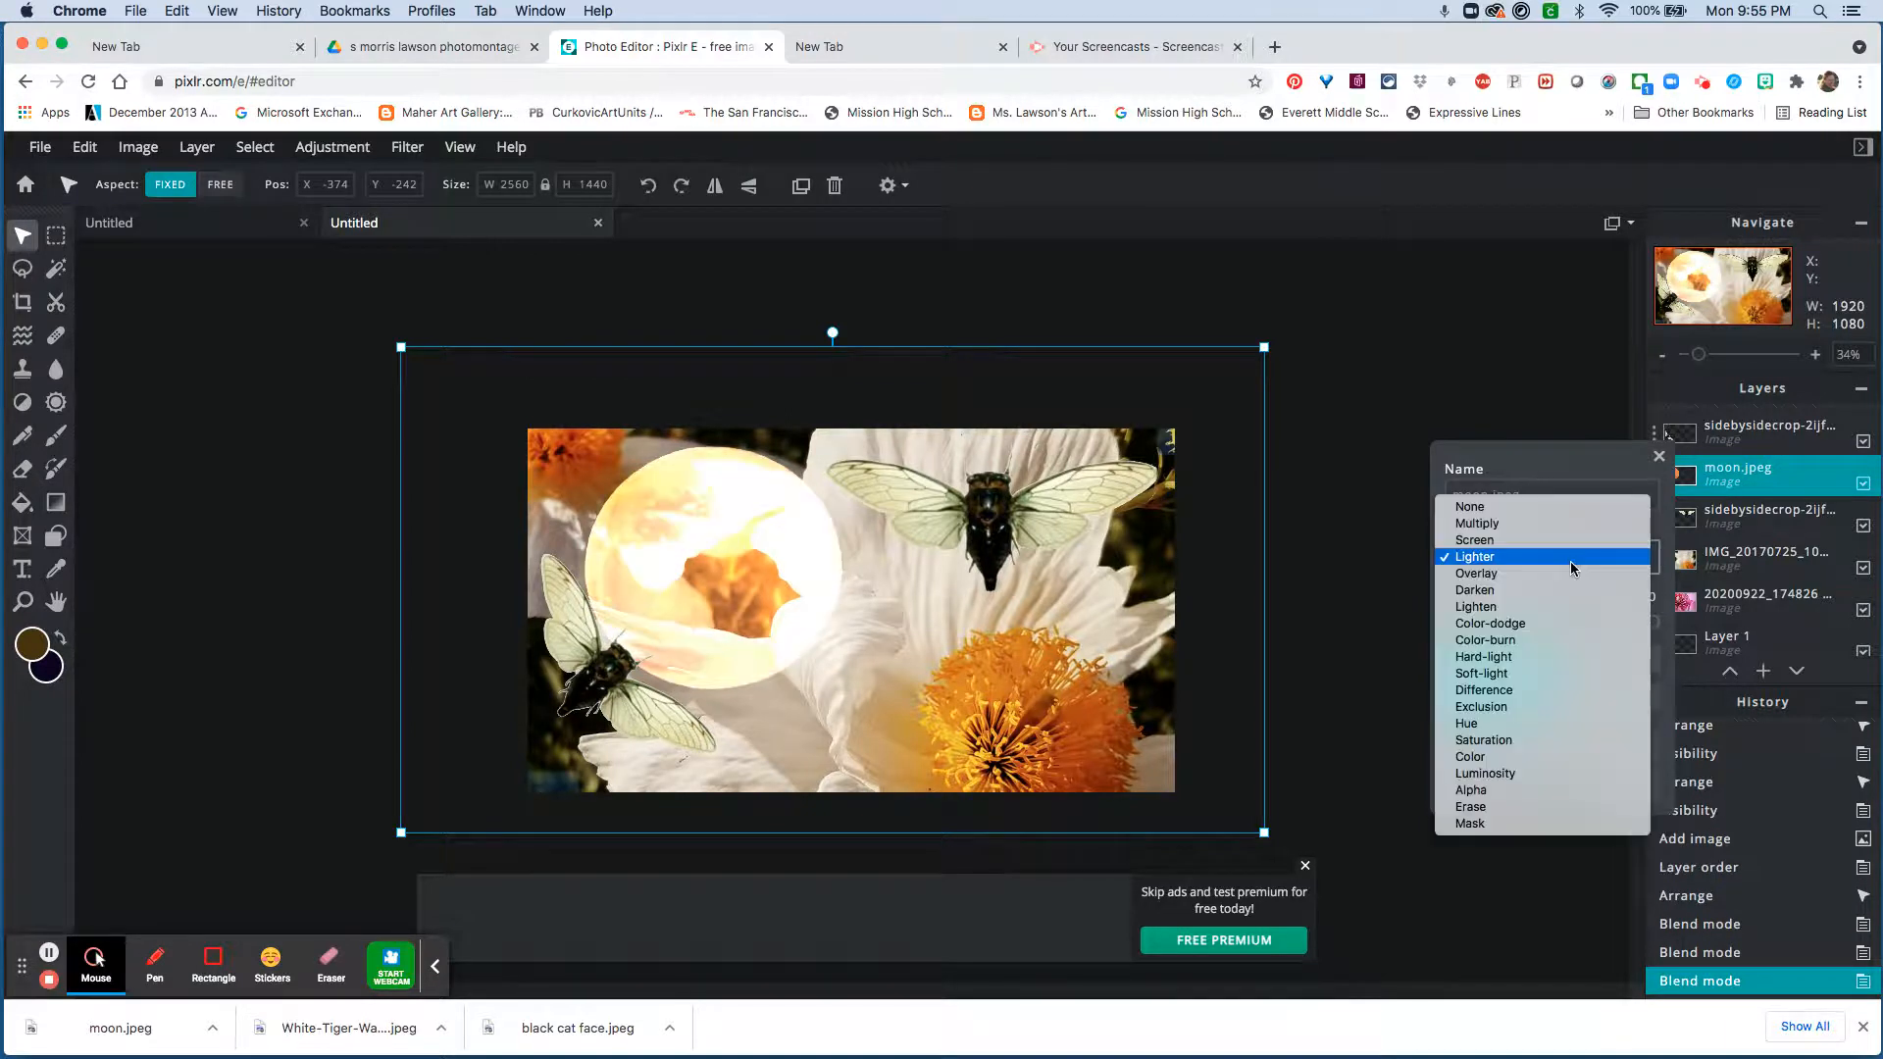
pyautogui.click(1561, 591)
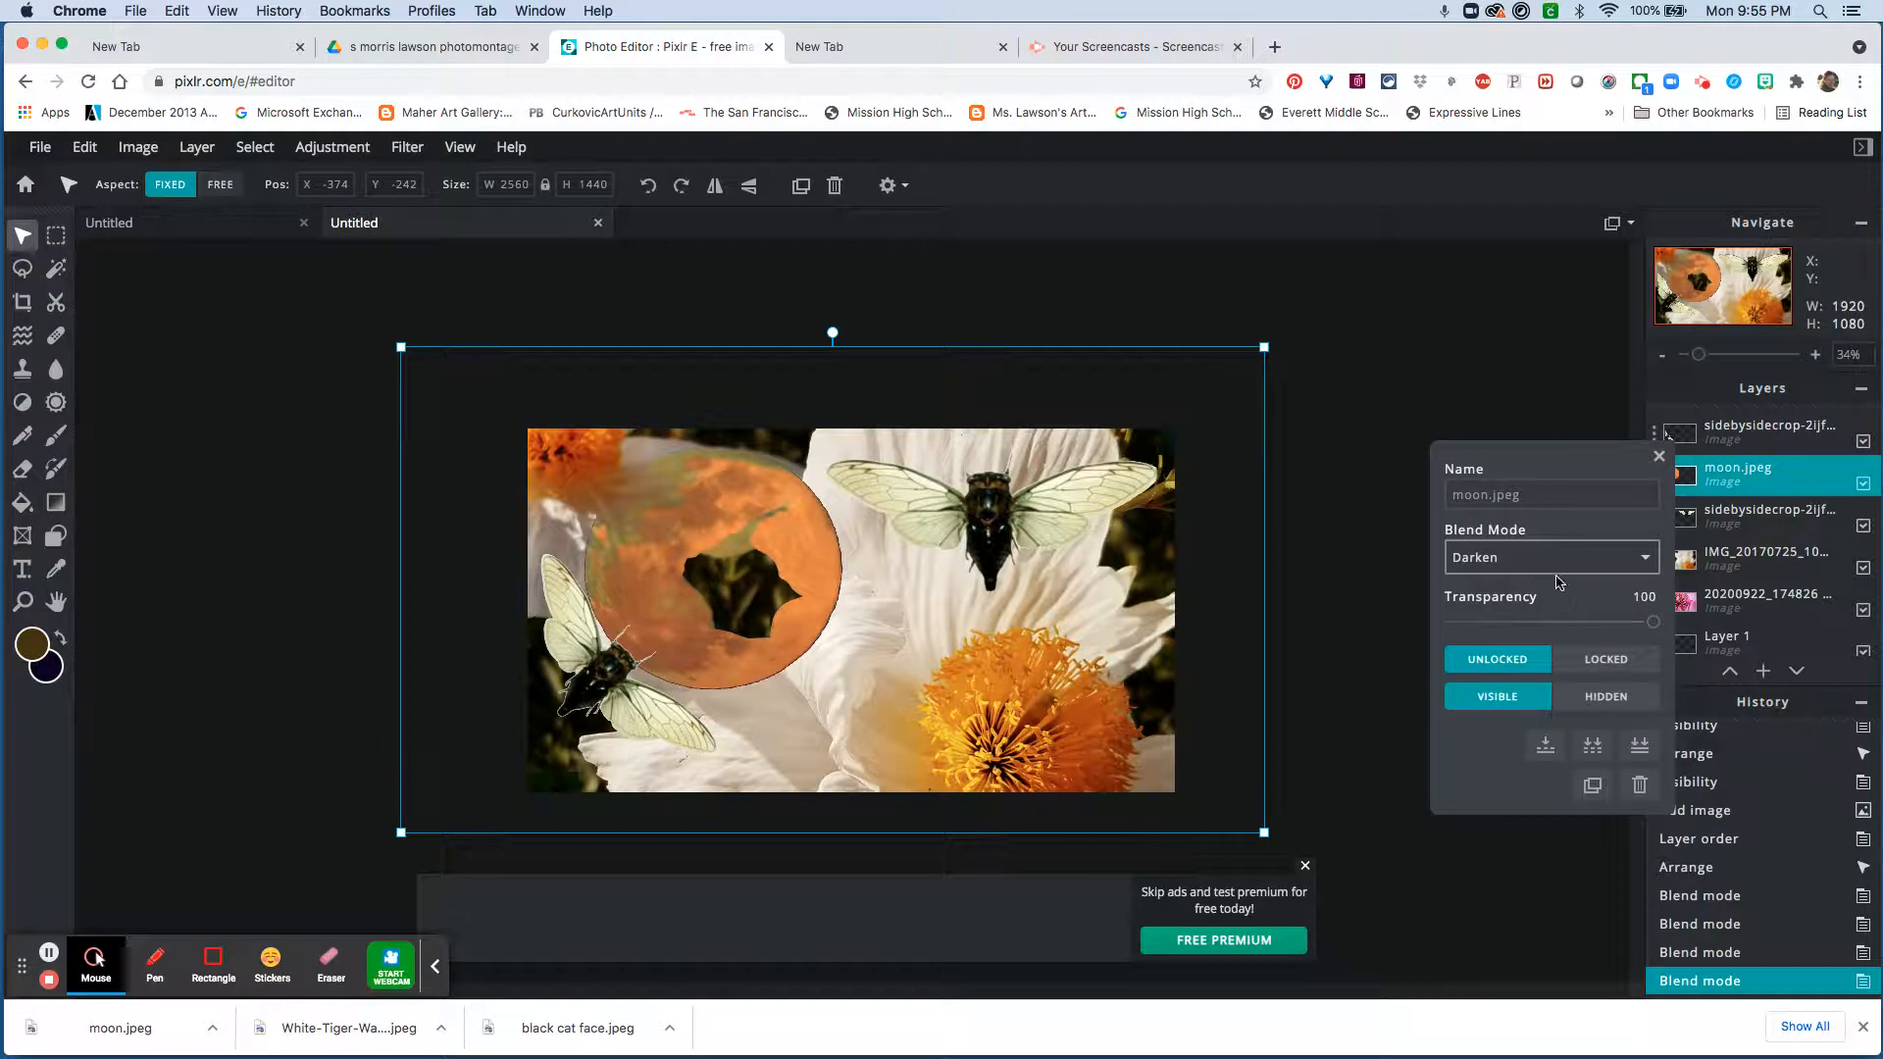
pyautogui.click(1557, 581)
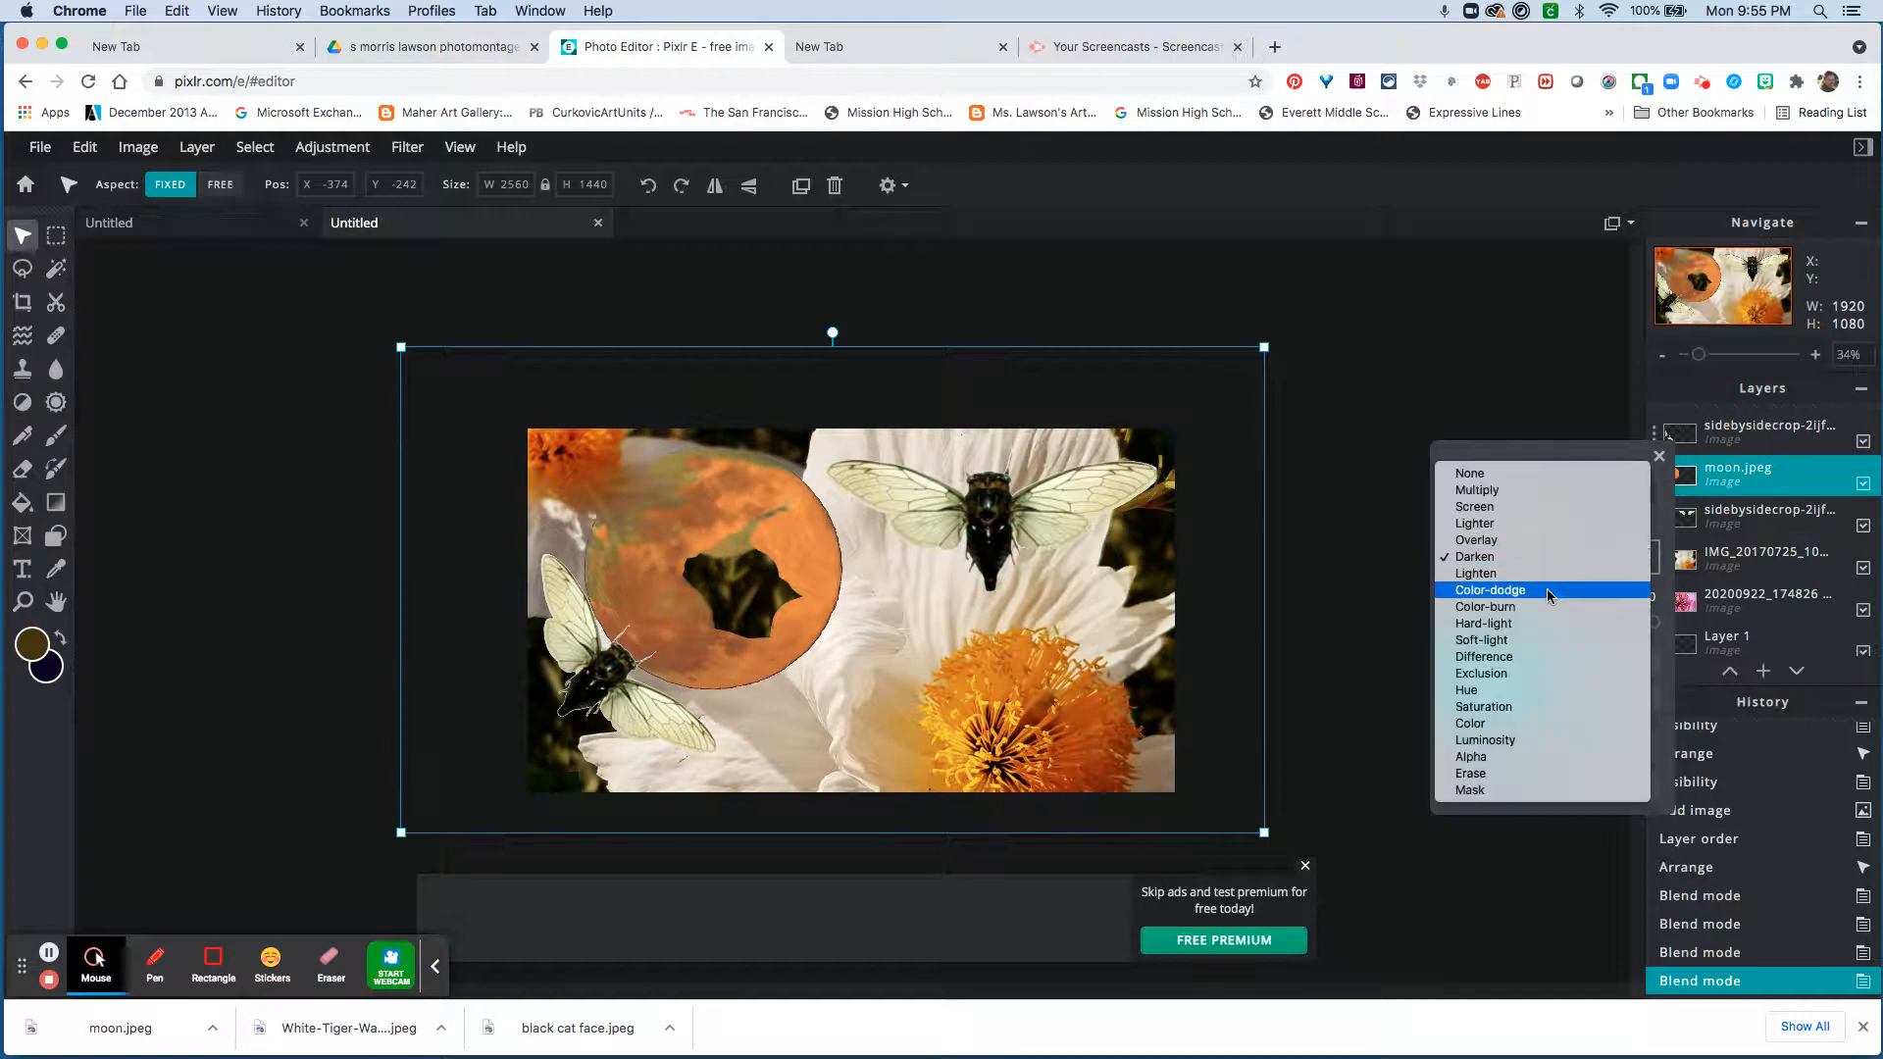
pyautogui.click(1546, 581)
# Set the moon layer's blend mode to Hard-light
pyautogui.click(1544, 566)
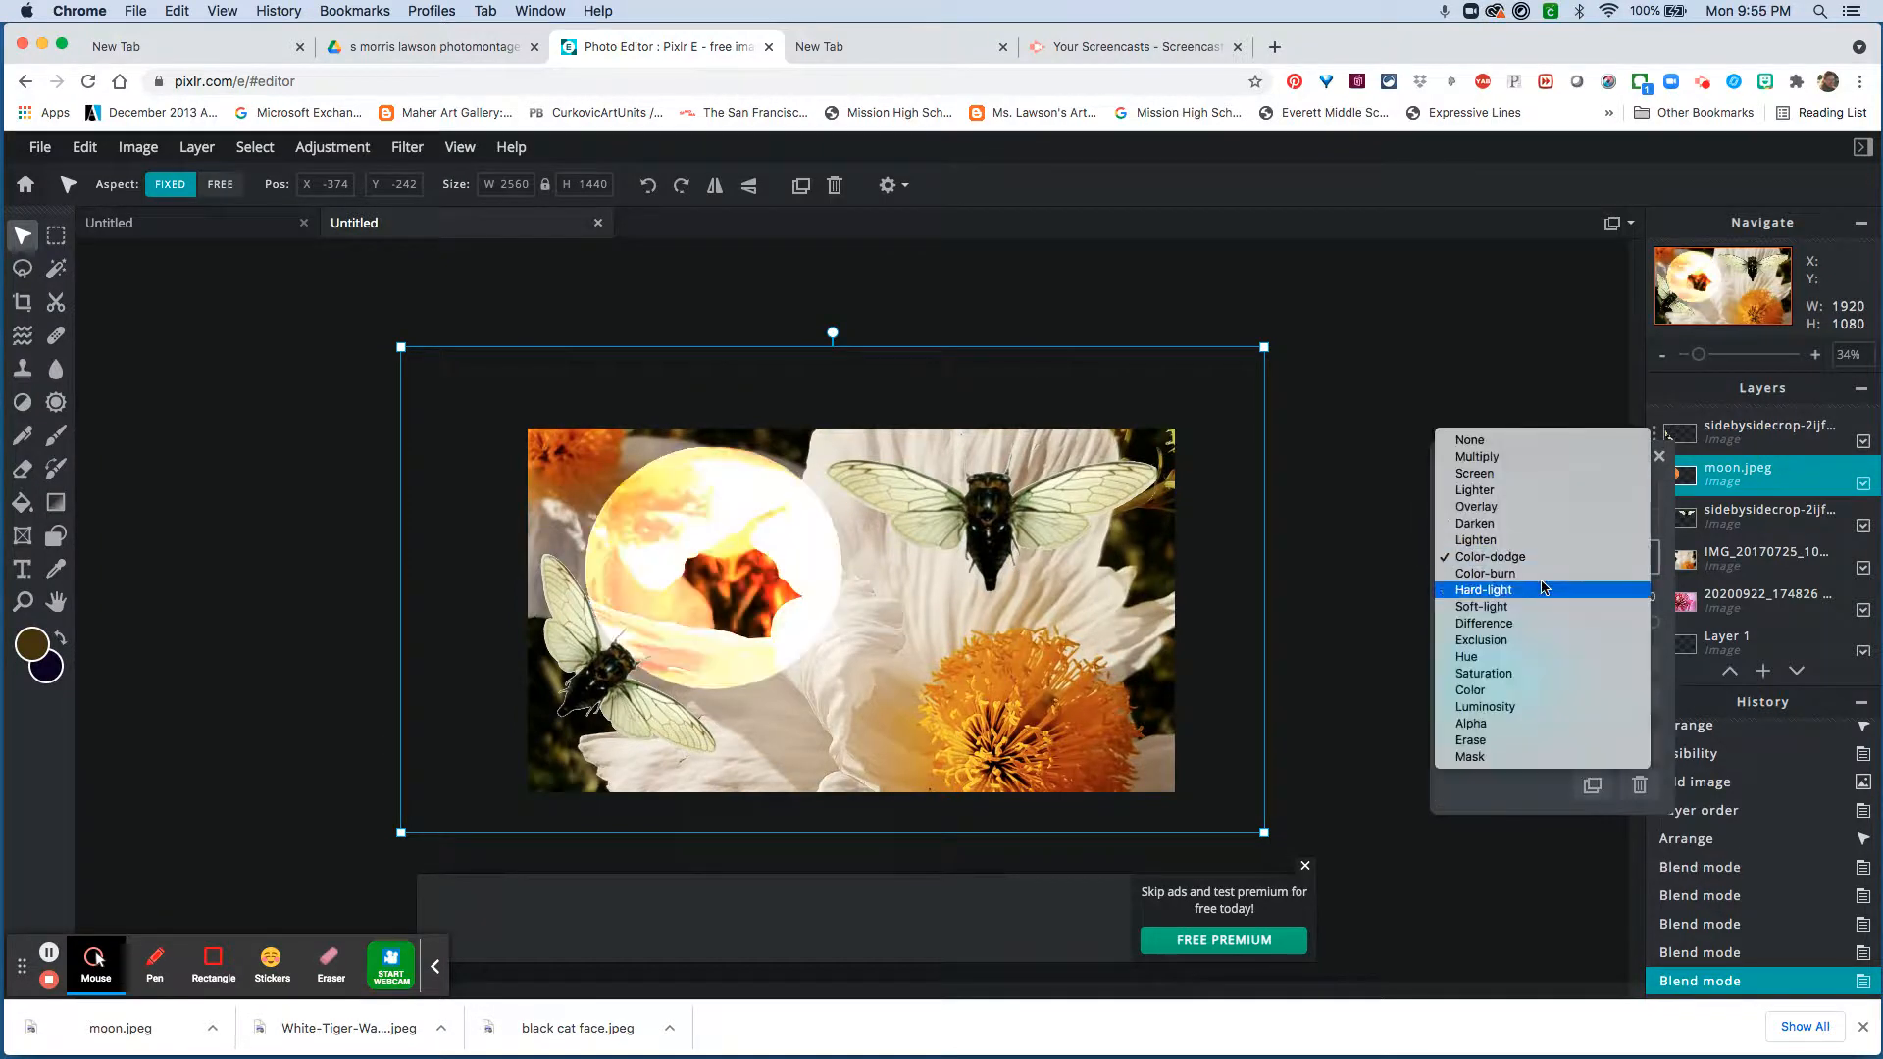
pyautogui.click(1542, 587)
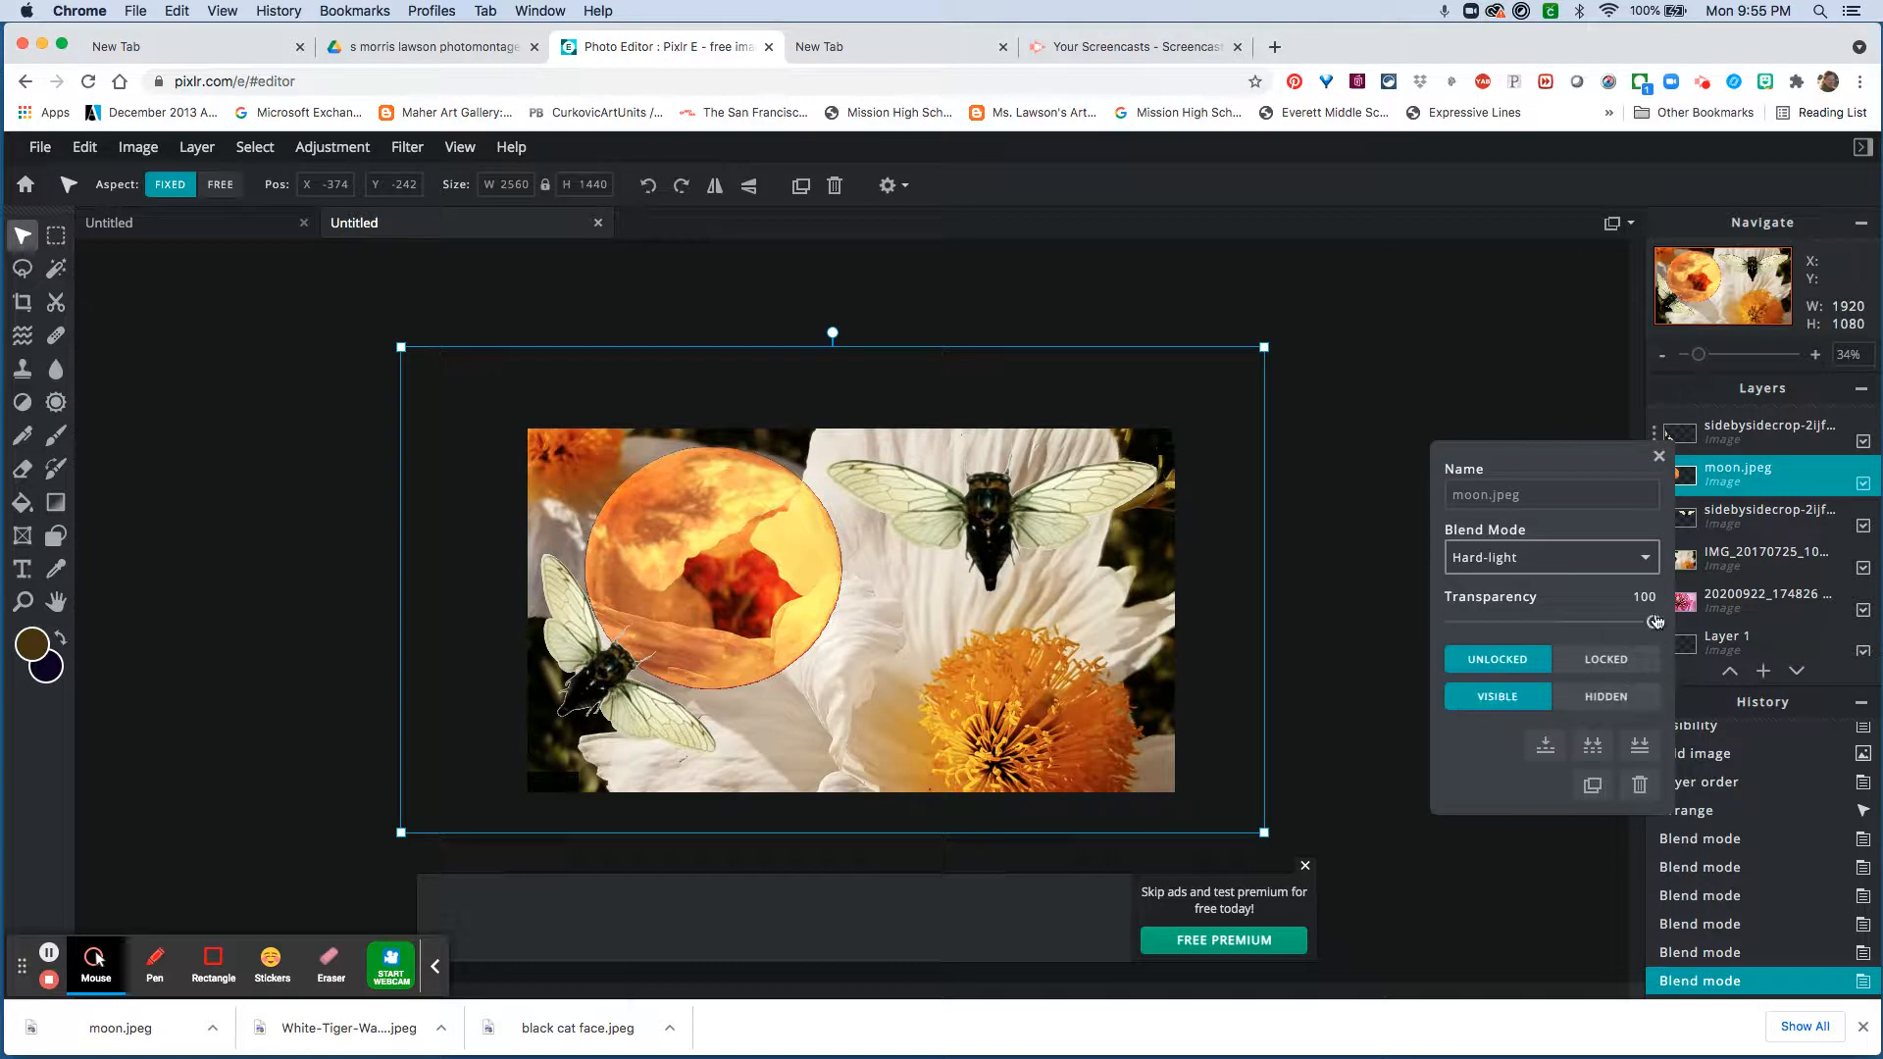
# Open the settings of the white flower layer (IMG_20170725) and try a transparency of 36, returning it to 100
pyautogui.click(1766, 569)
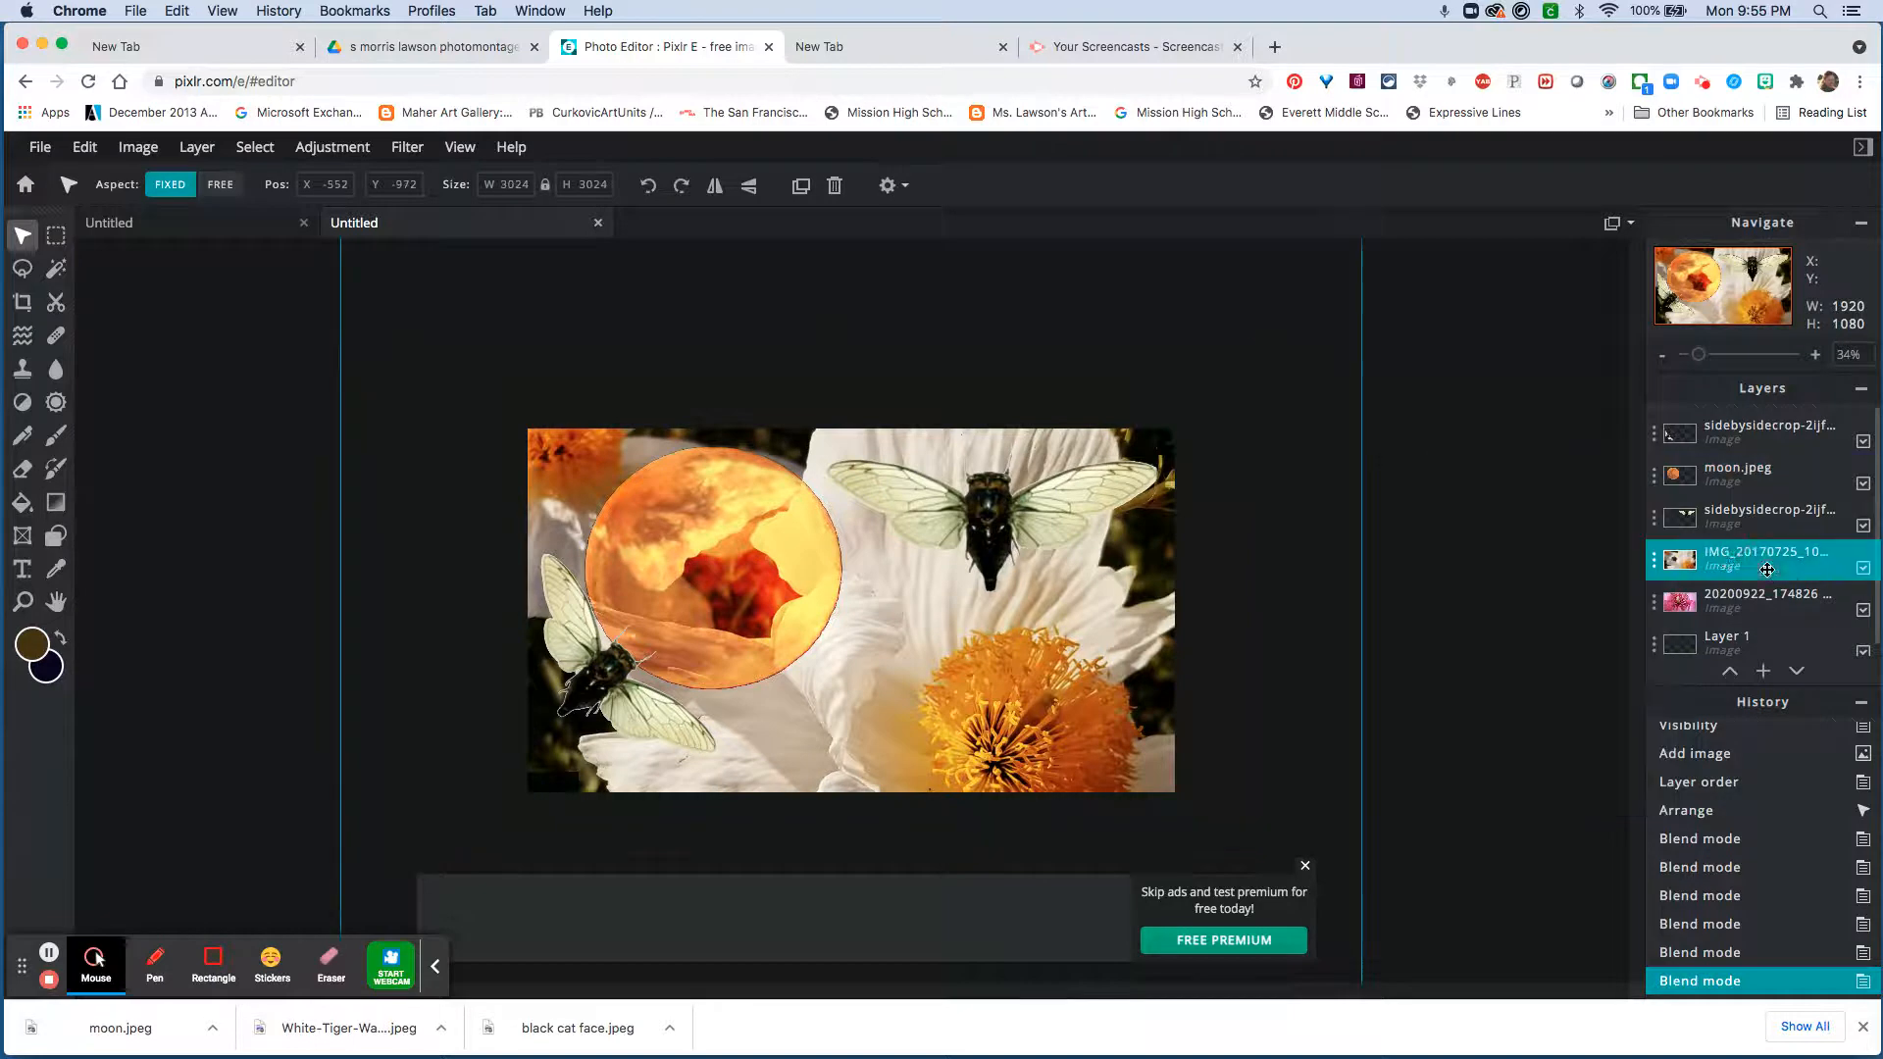
pyautogui.click(1654, 566)
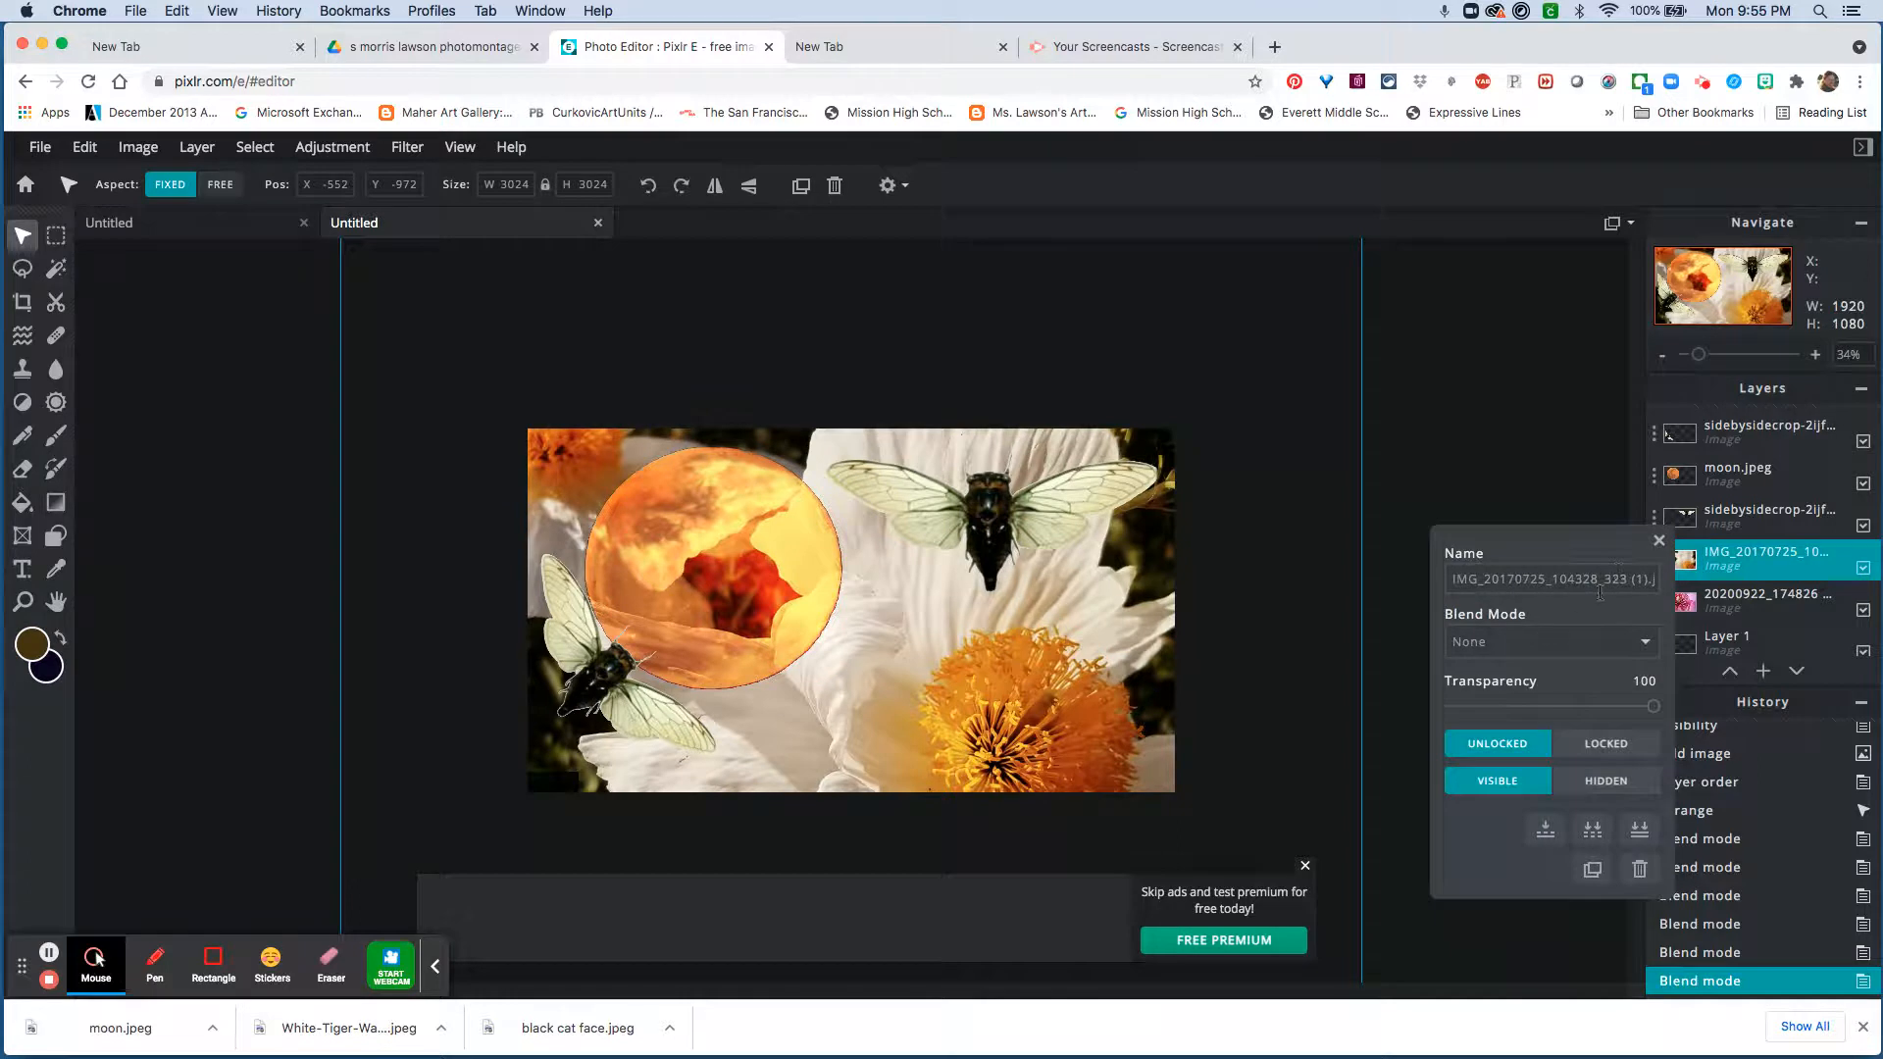
pyautogui.moveTo(1652, 707); pyautogui.dragTo(1527, 707)
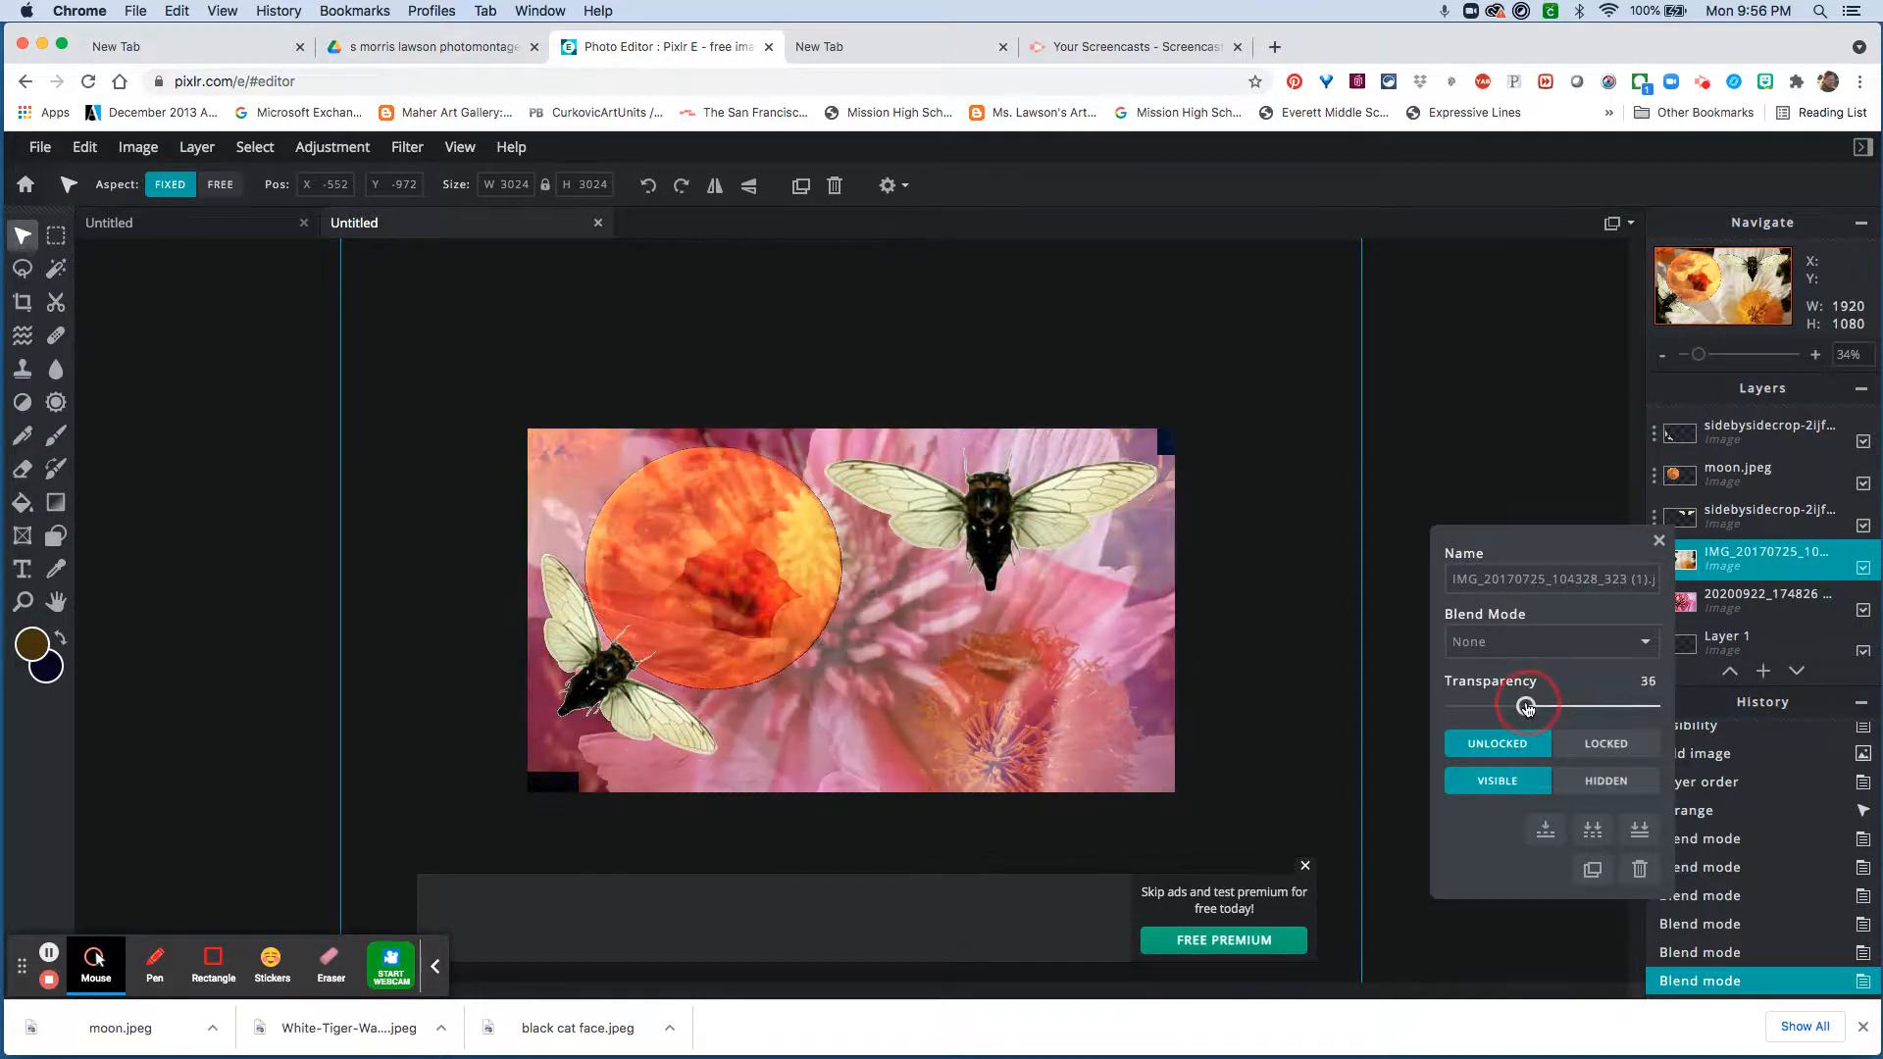
pyautogui.moveTo(1526, 707); pyautogui.dragTo(1667, 706)
# Try the Multiply, Screen, Lighter, Overlay and Darken blend modes on the white flower layer
pyautogui.click(1518, 641)
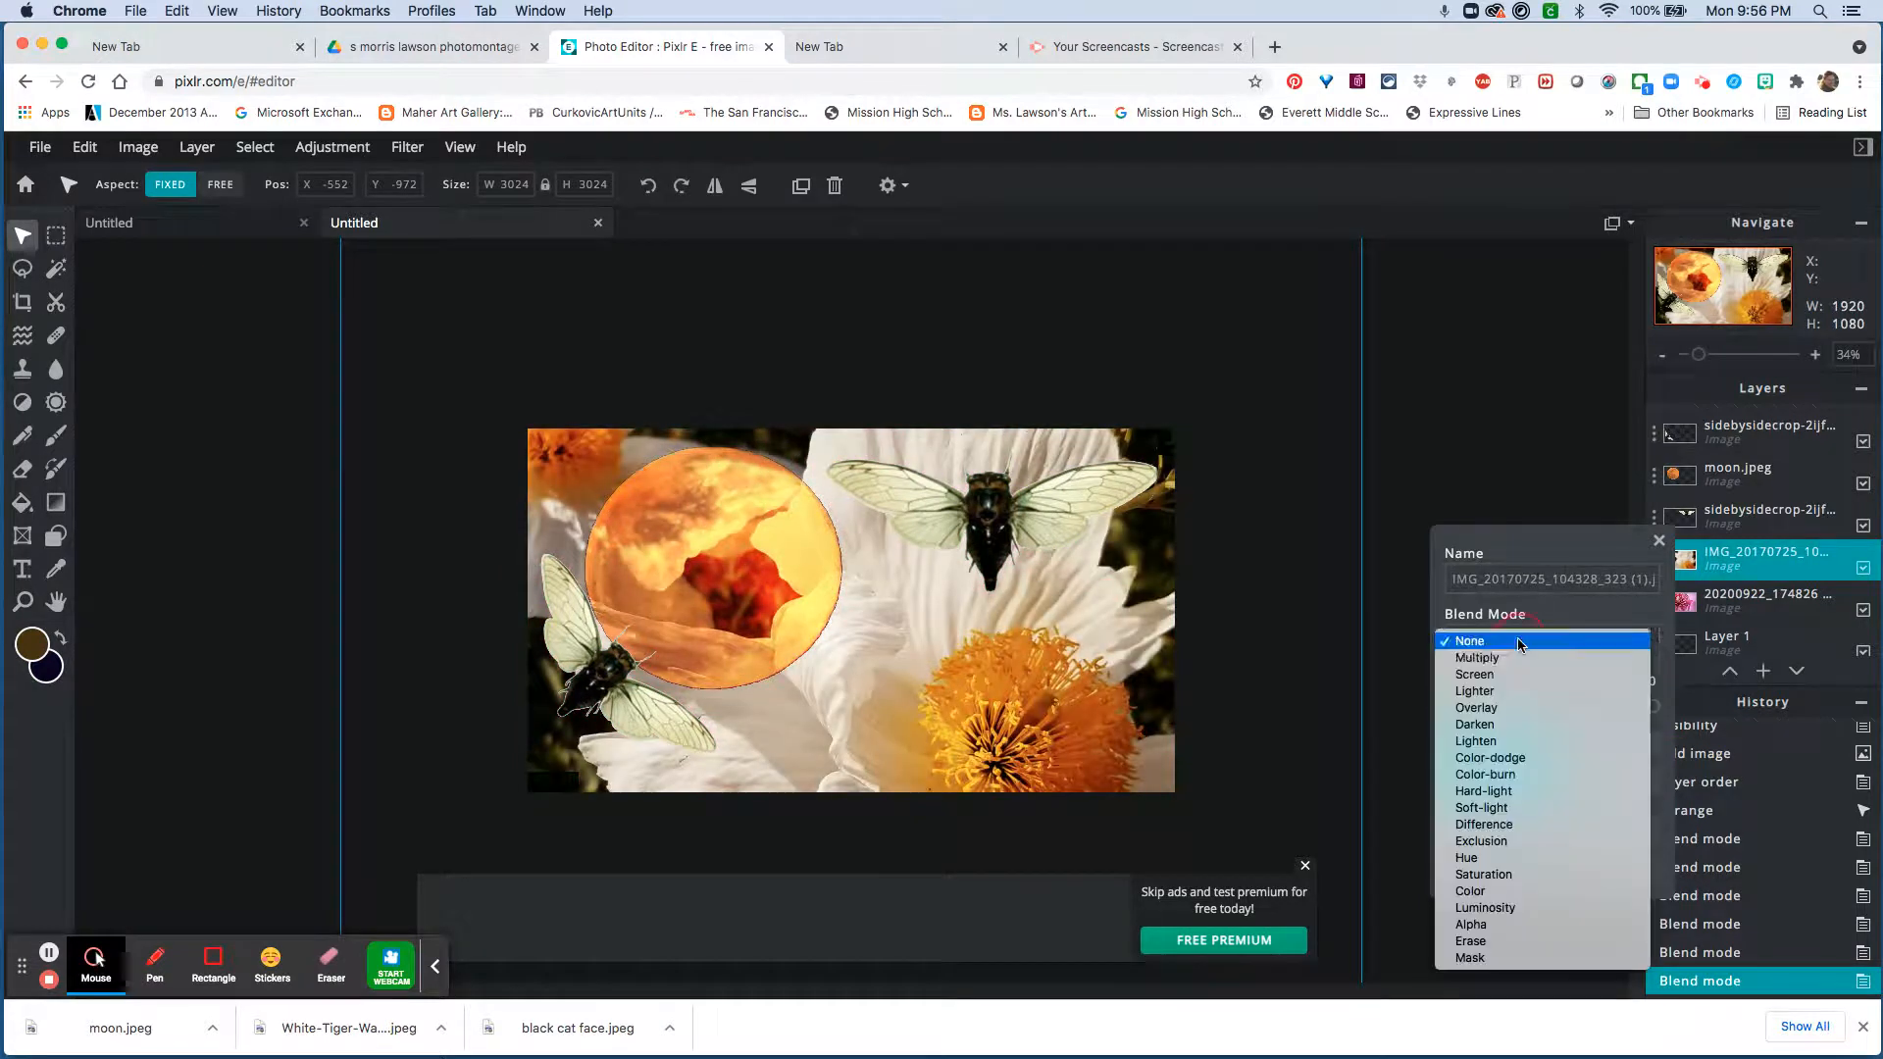
pyautogui.click(1510, 657)
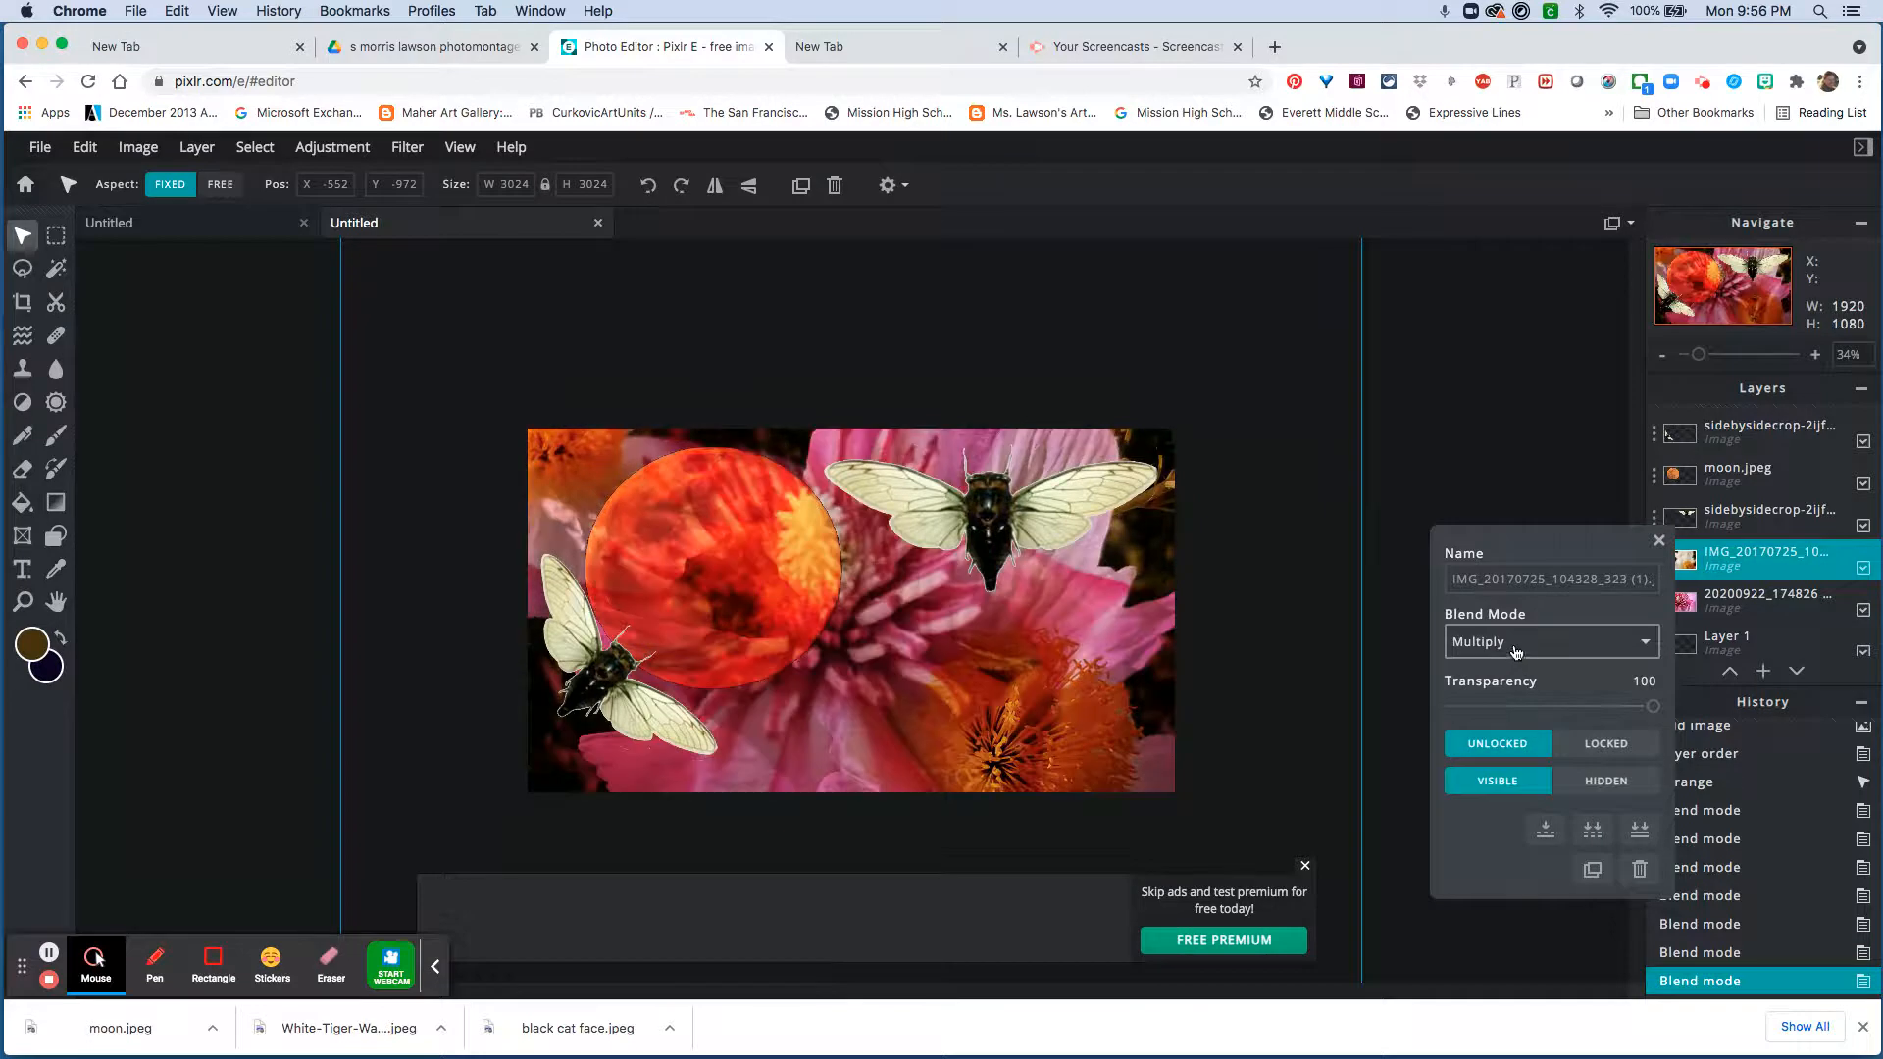
pyautogui.click(1515, 657)
pyautogui.click(1510, 659)
pyautogui.click(1517, 648)
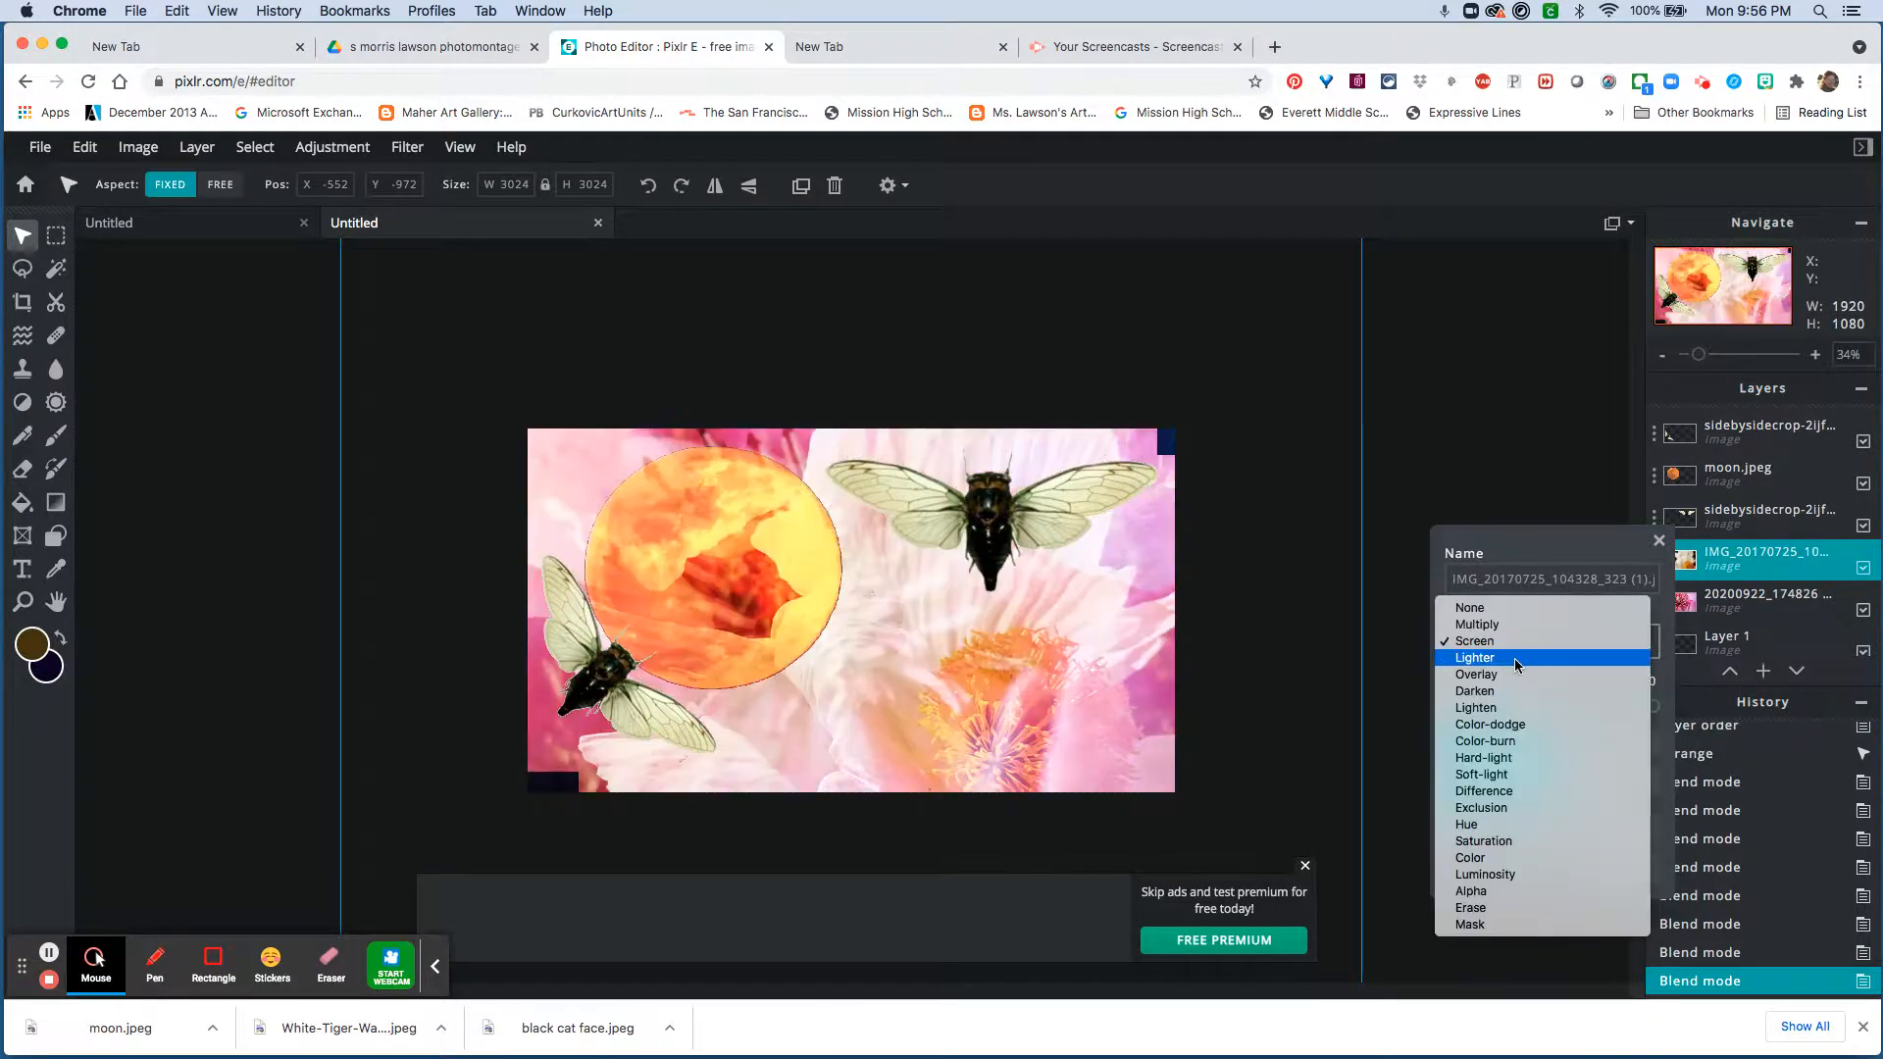
pyautogui.click(1514, 657)
pyautogui.click(1521, 639)
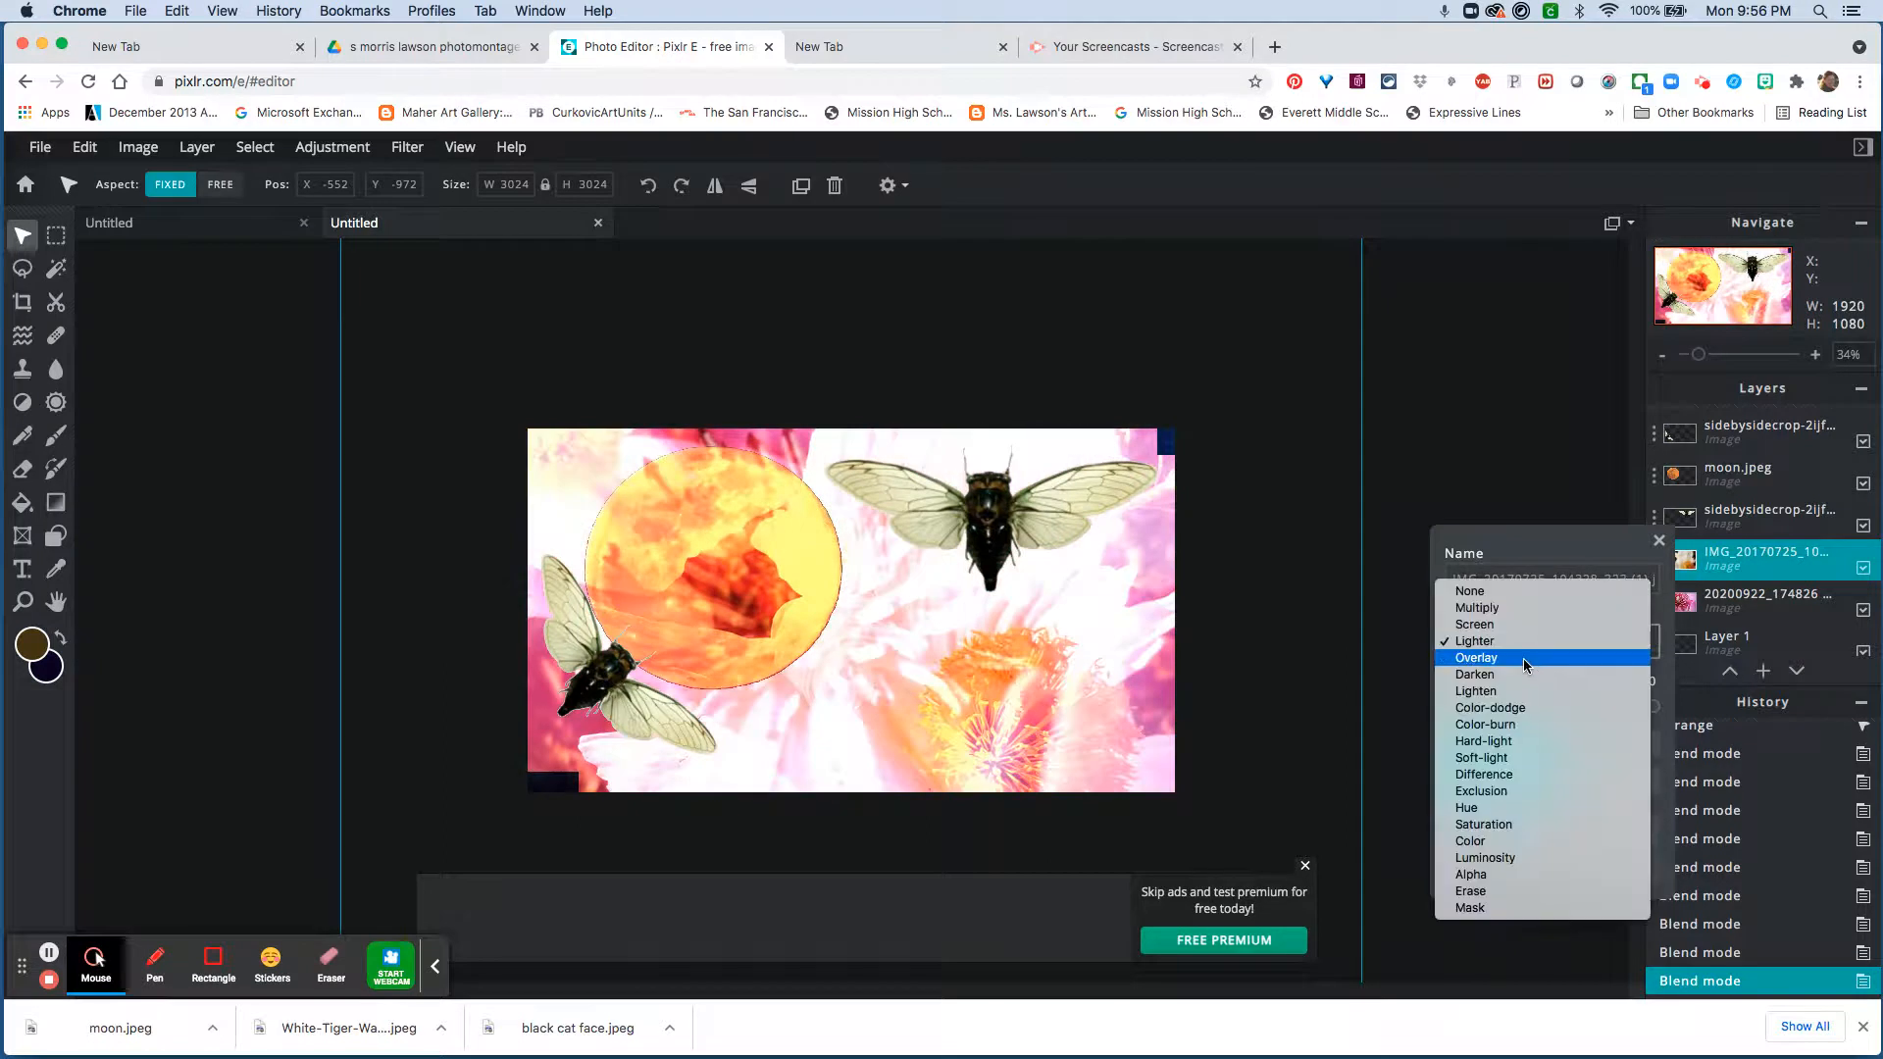
pyautogui.click(1522, 657)
pyautogui.click(1520, 639)
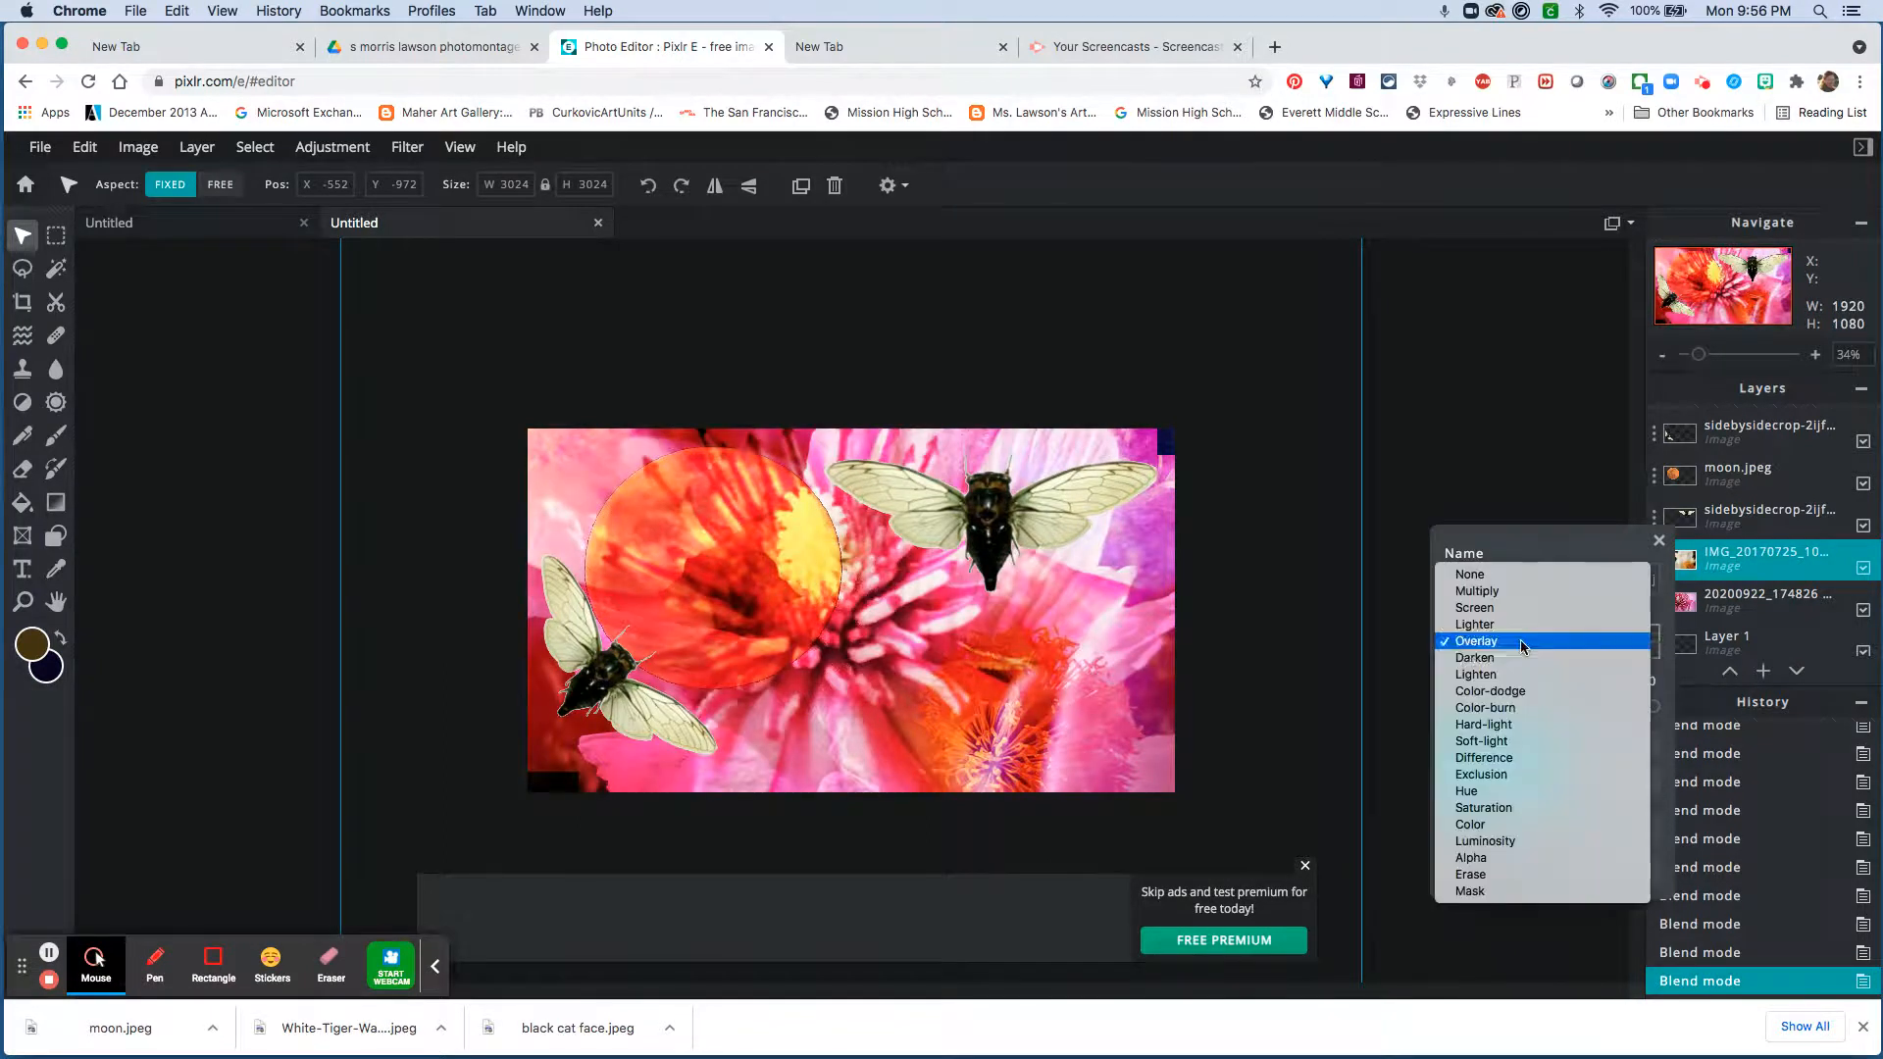
pyautogui.click(1521, 657)
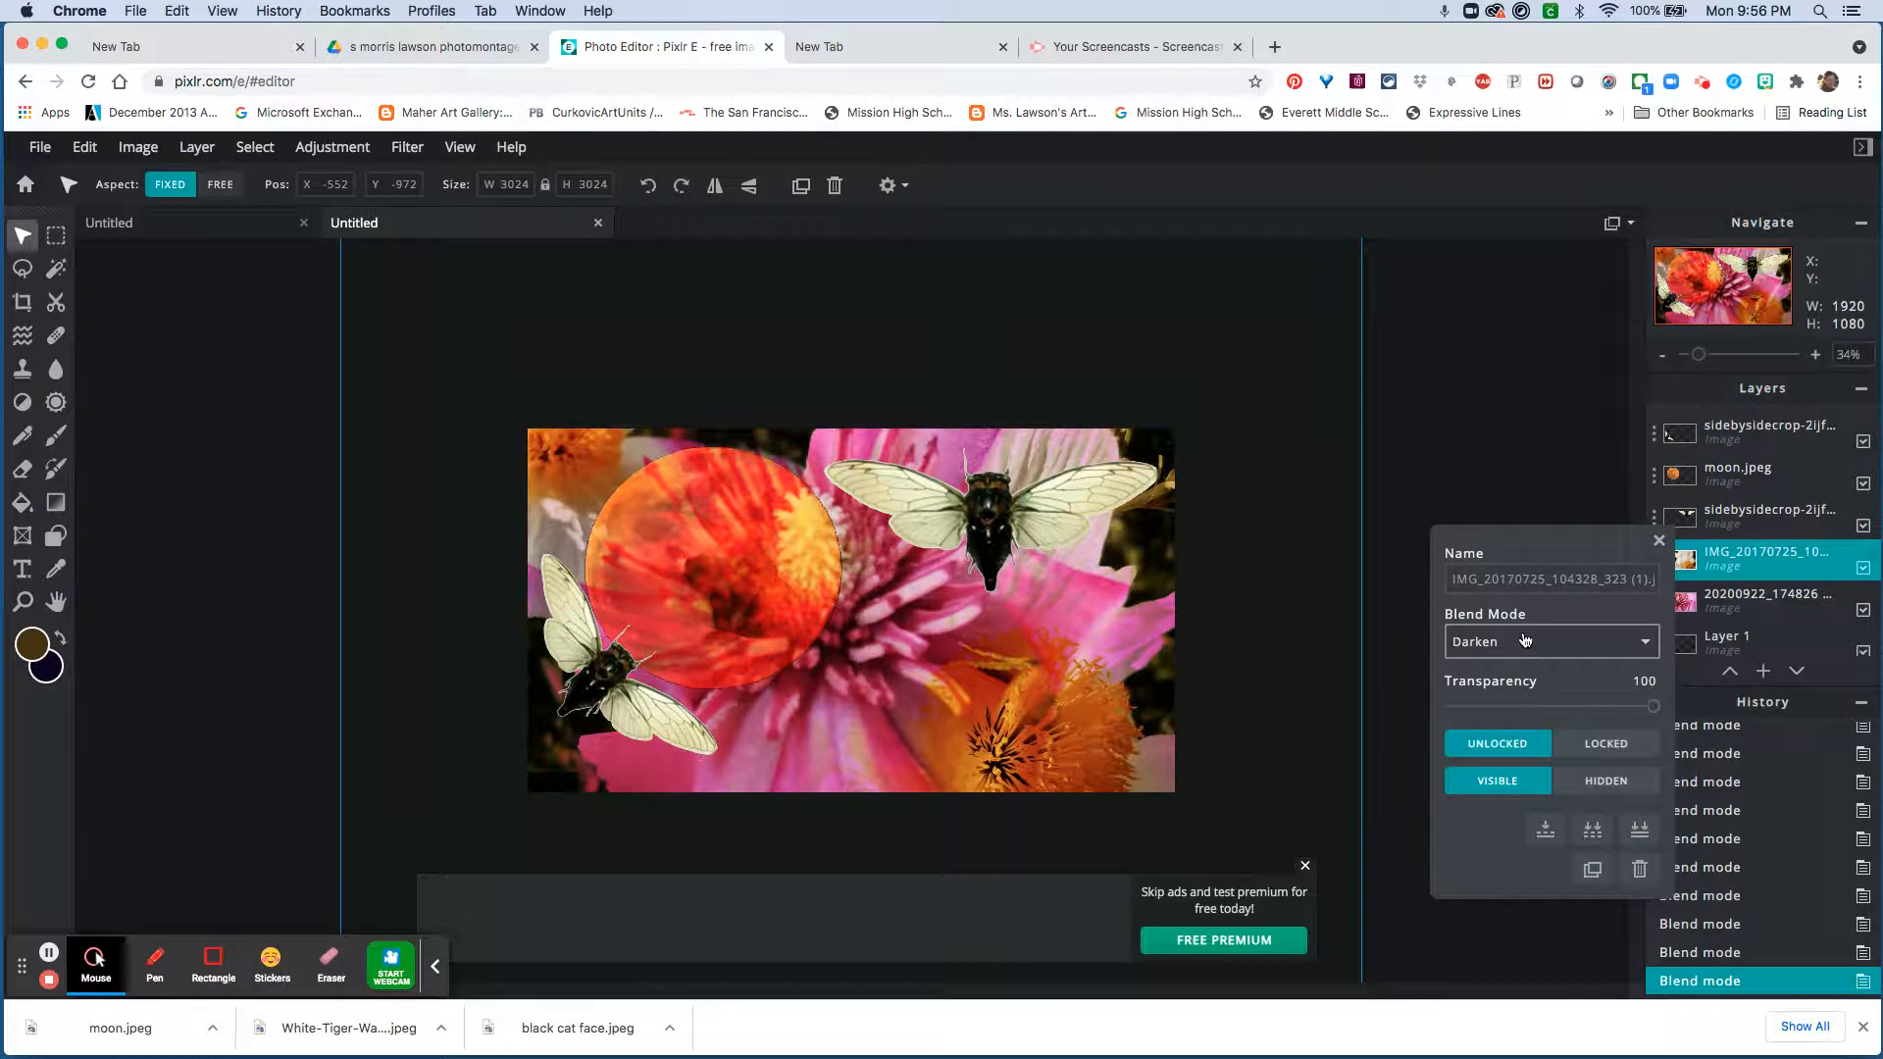
# Try the Lighten, Color-burn, Soft-light, Difference and Exclusion blend modes on the white flower layer
pyautogui.click(1522, 637)
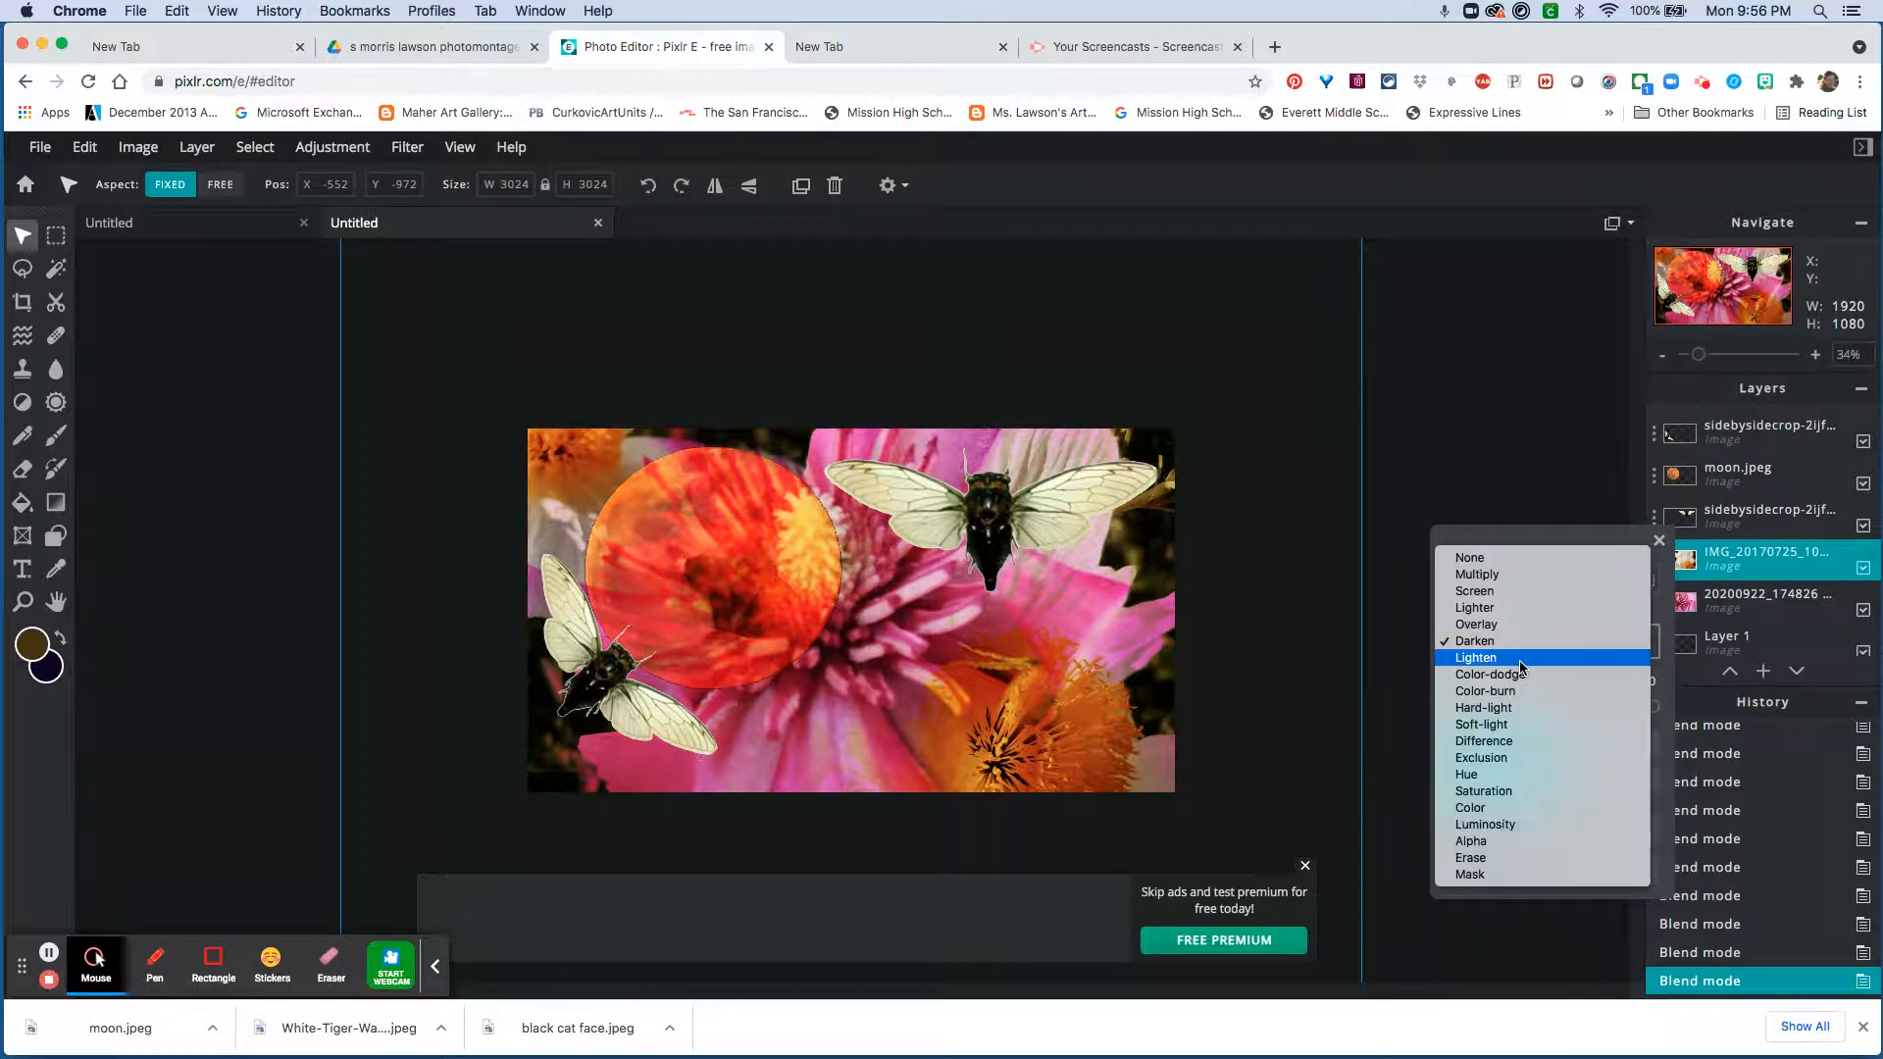
pyautogui.click(1521, 659)
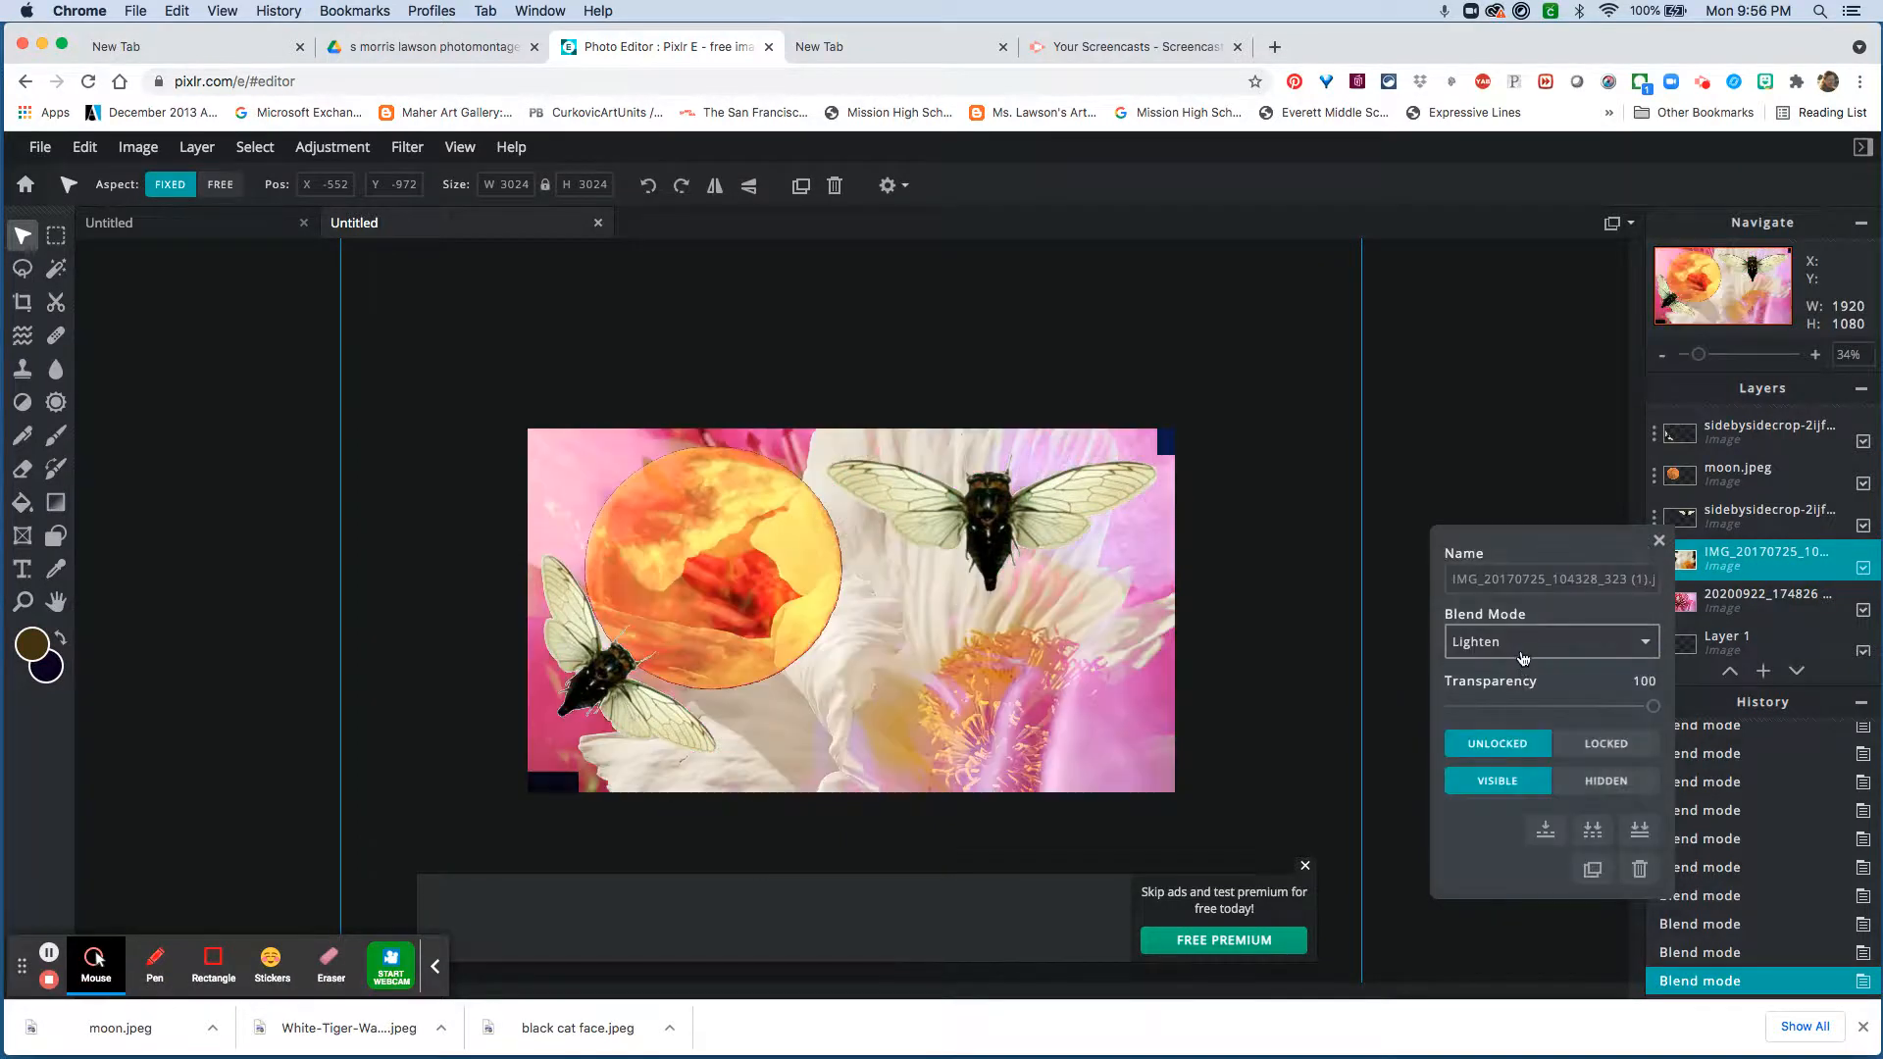
pyautogui.click(1522, 658)
pyautogui.click(1516, 673)
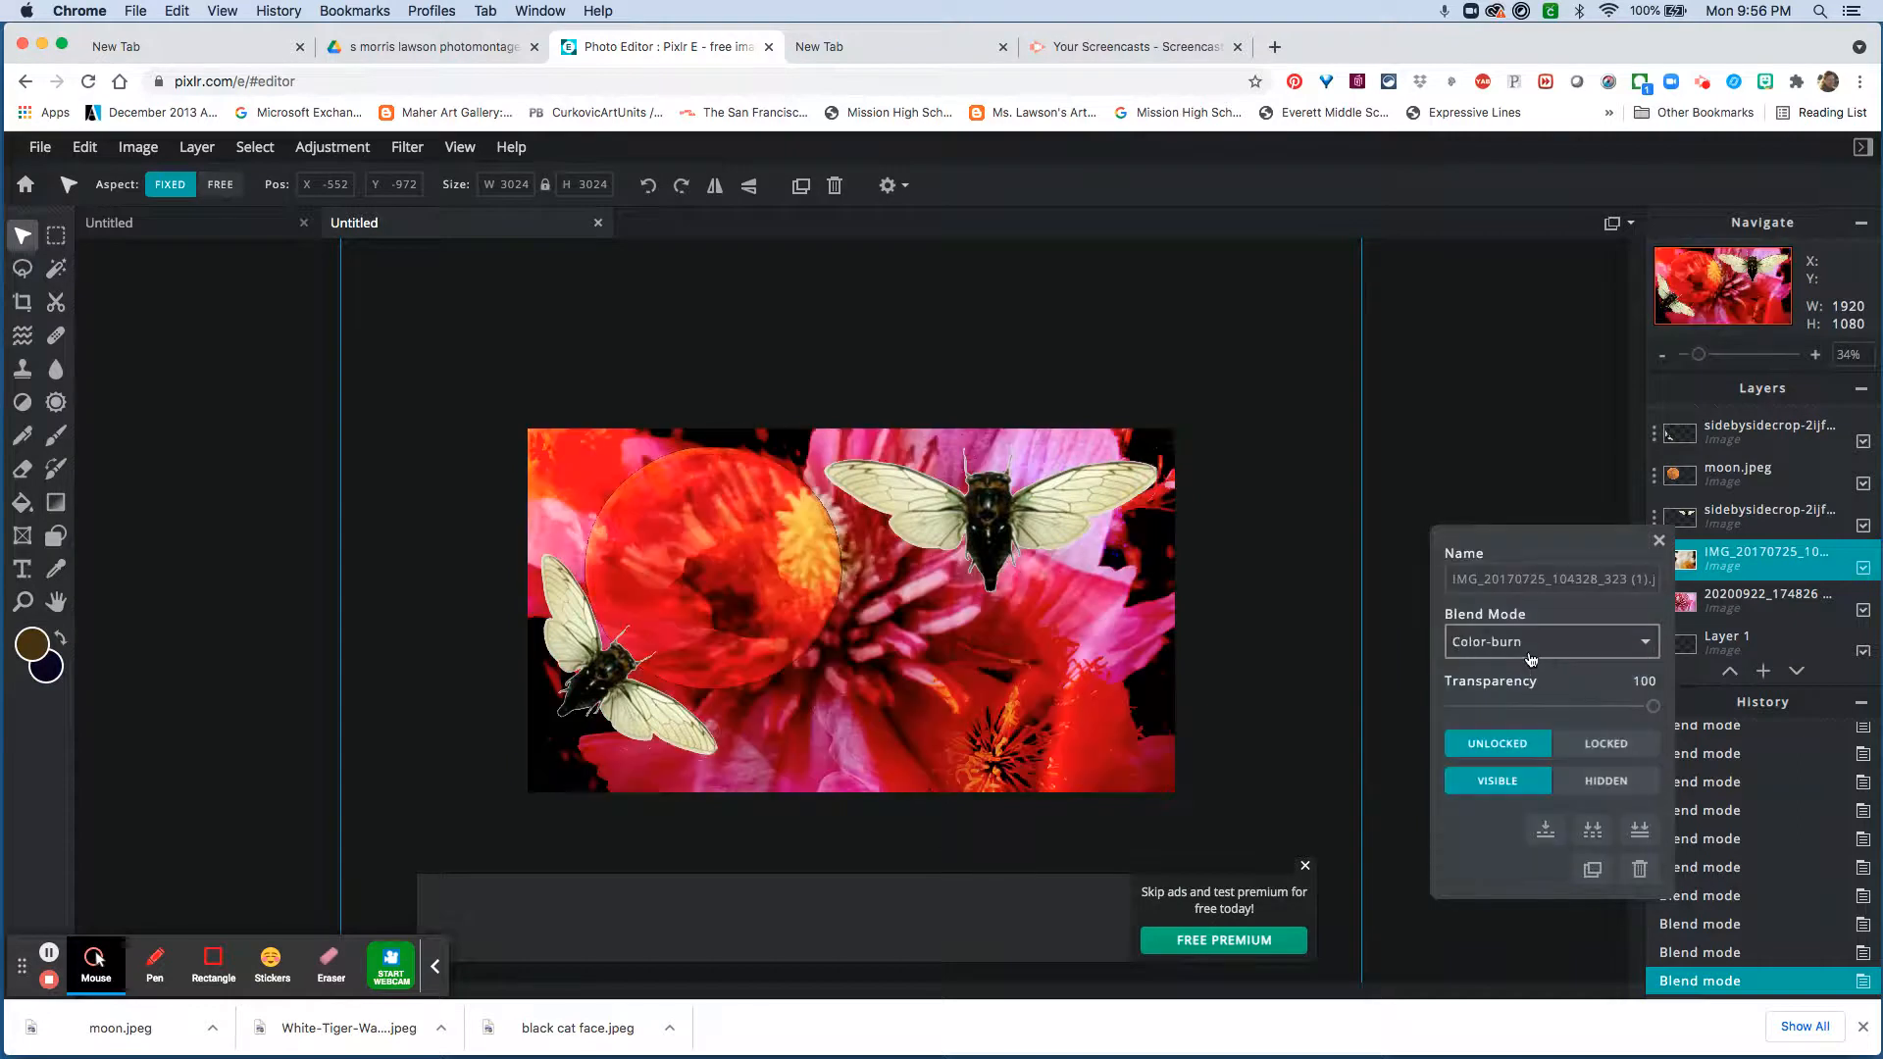
pyautogui.click(1532, 639)
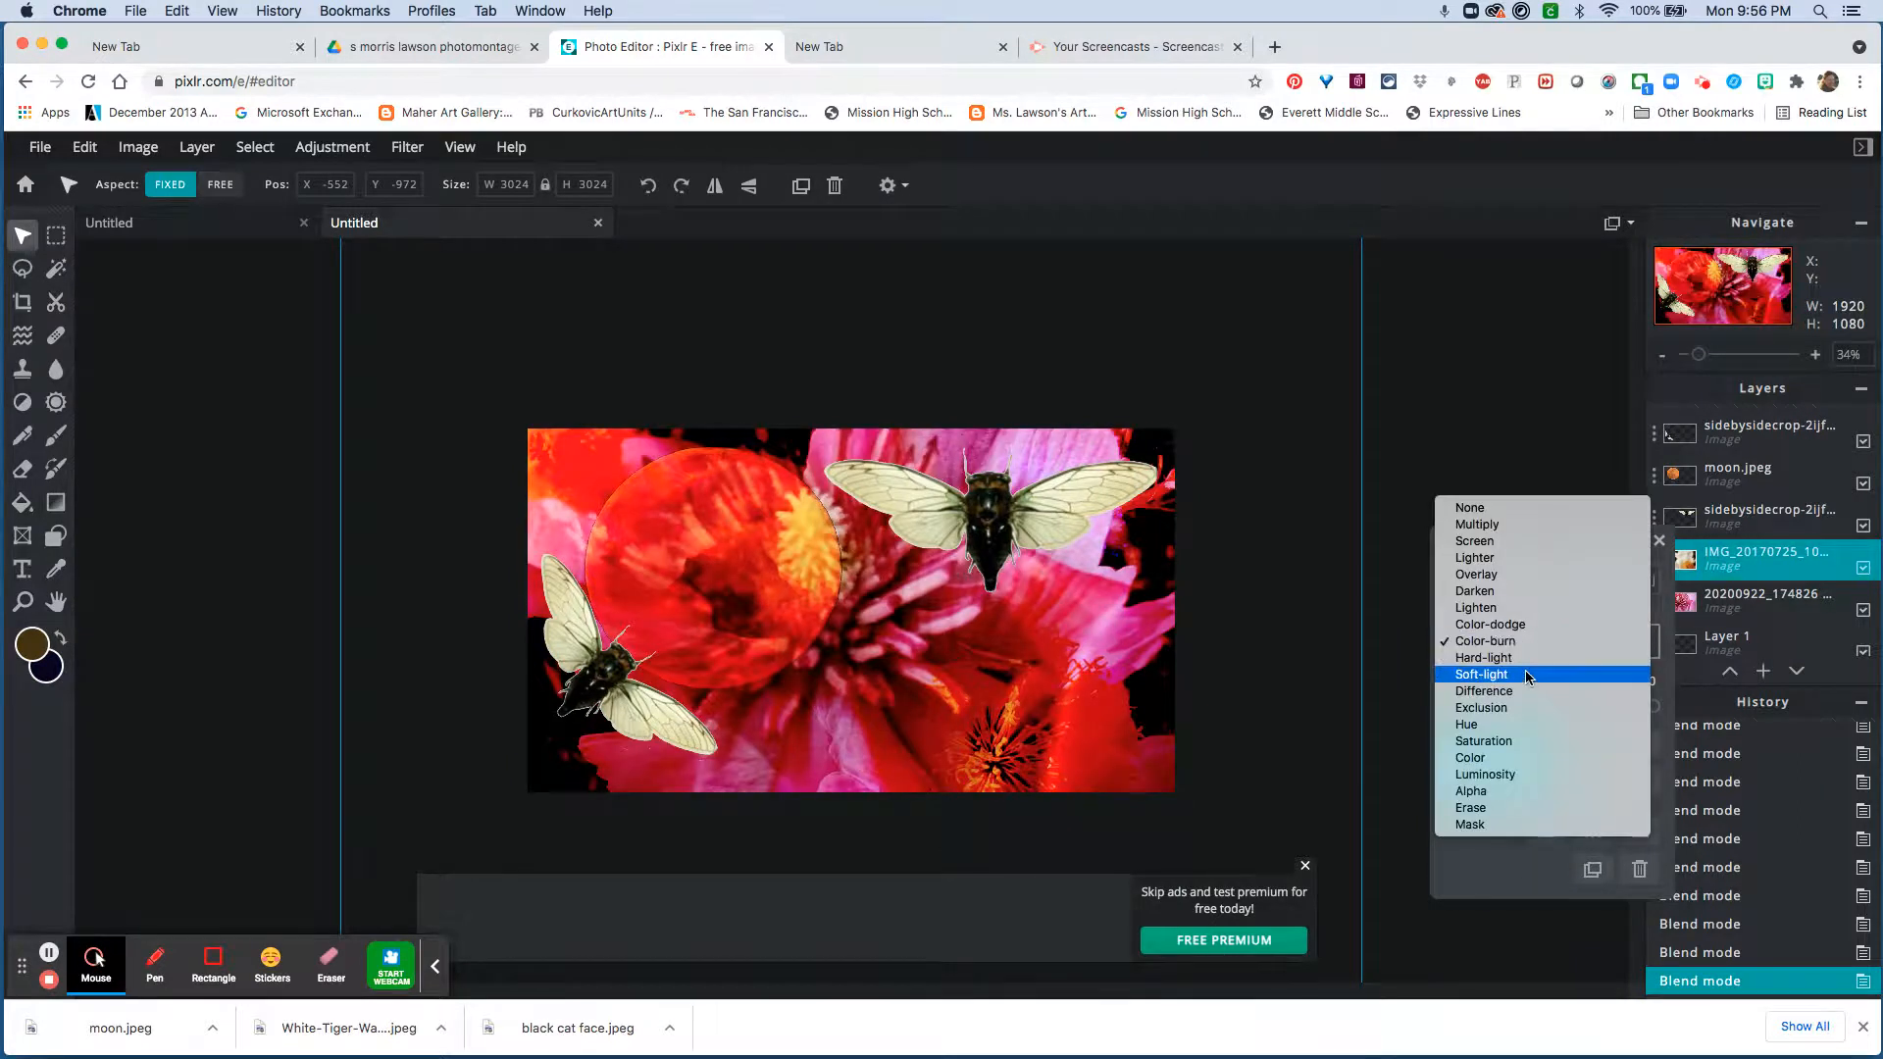
pyautogui.click(1526, 675)
pyautogui.click(1531, 649)
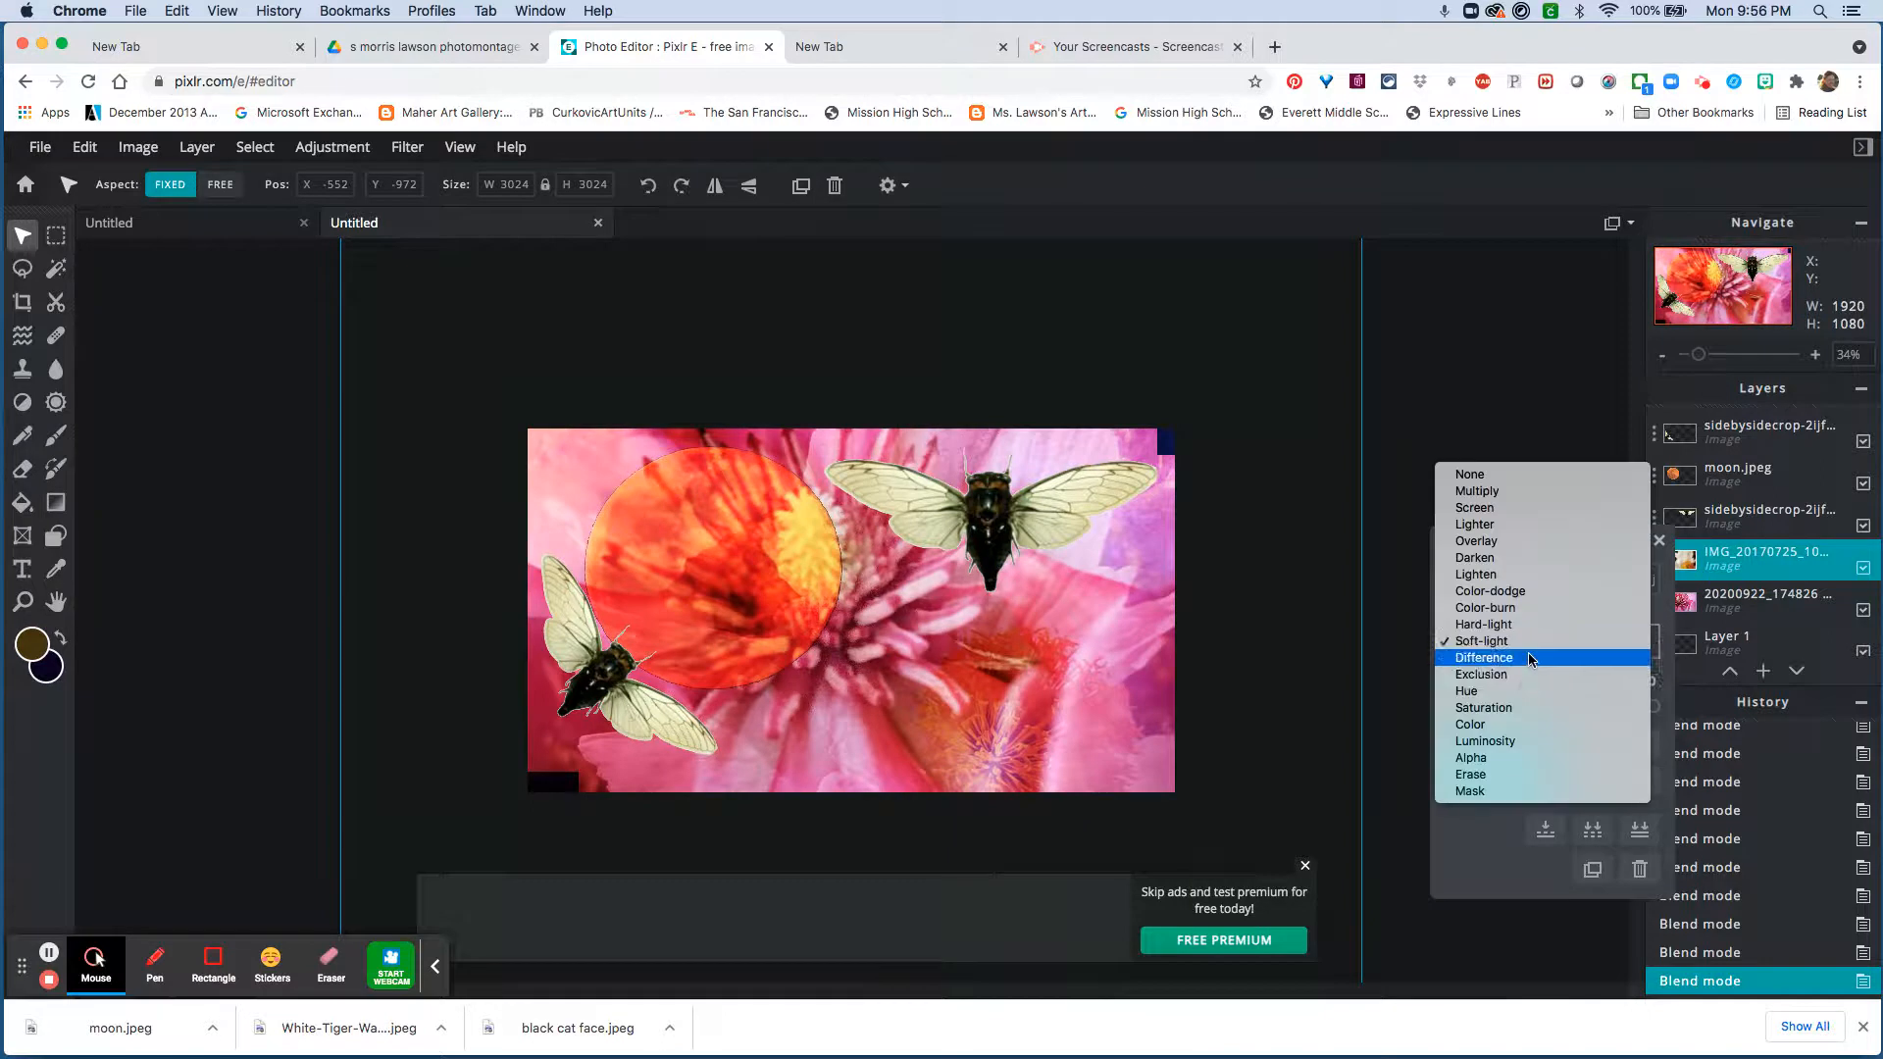
pyautogui.click(1526, 662)
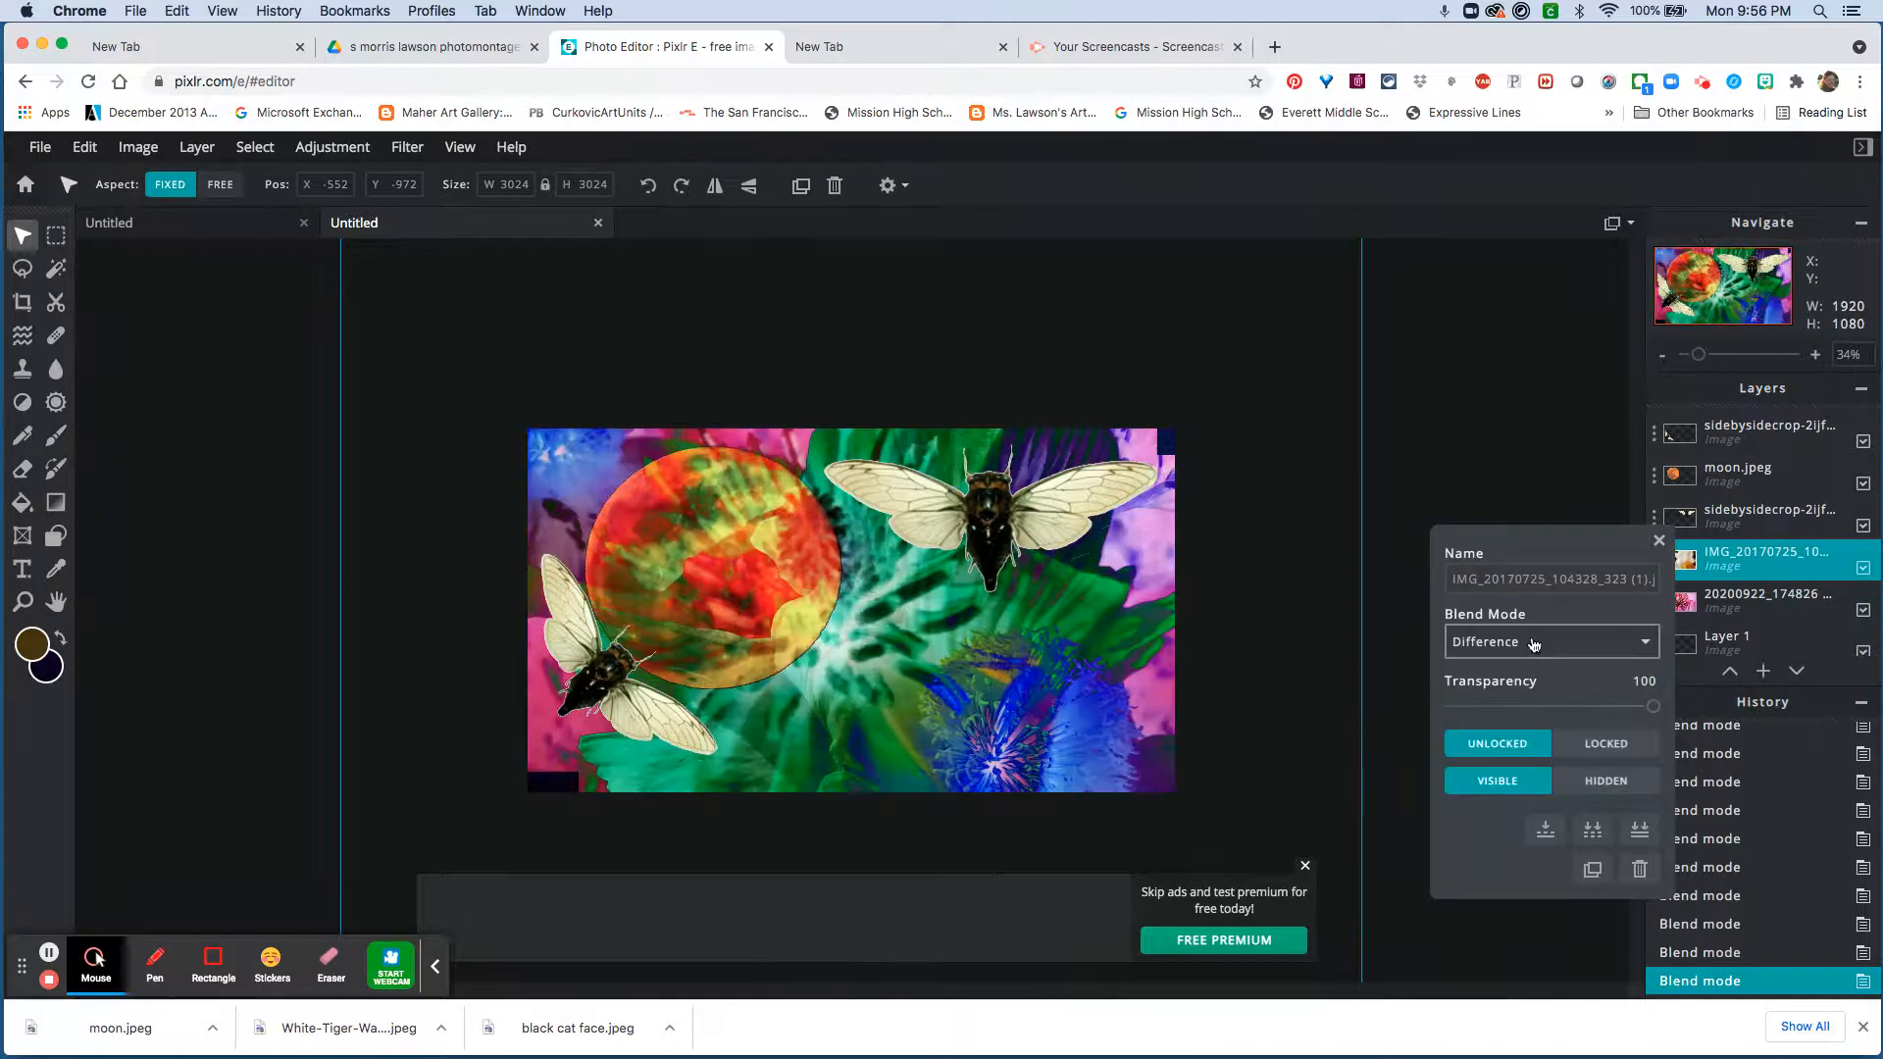
pyautogui.click(1535, 645)
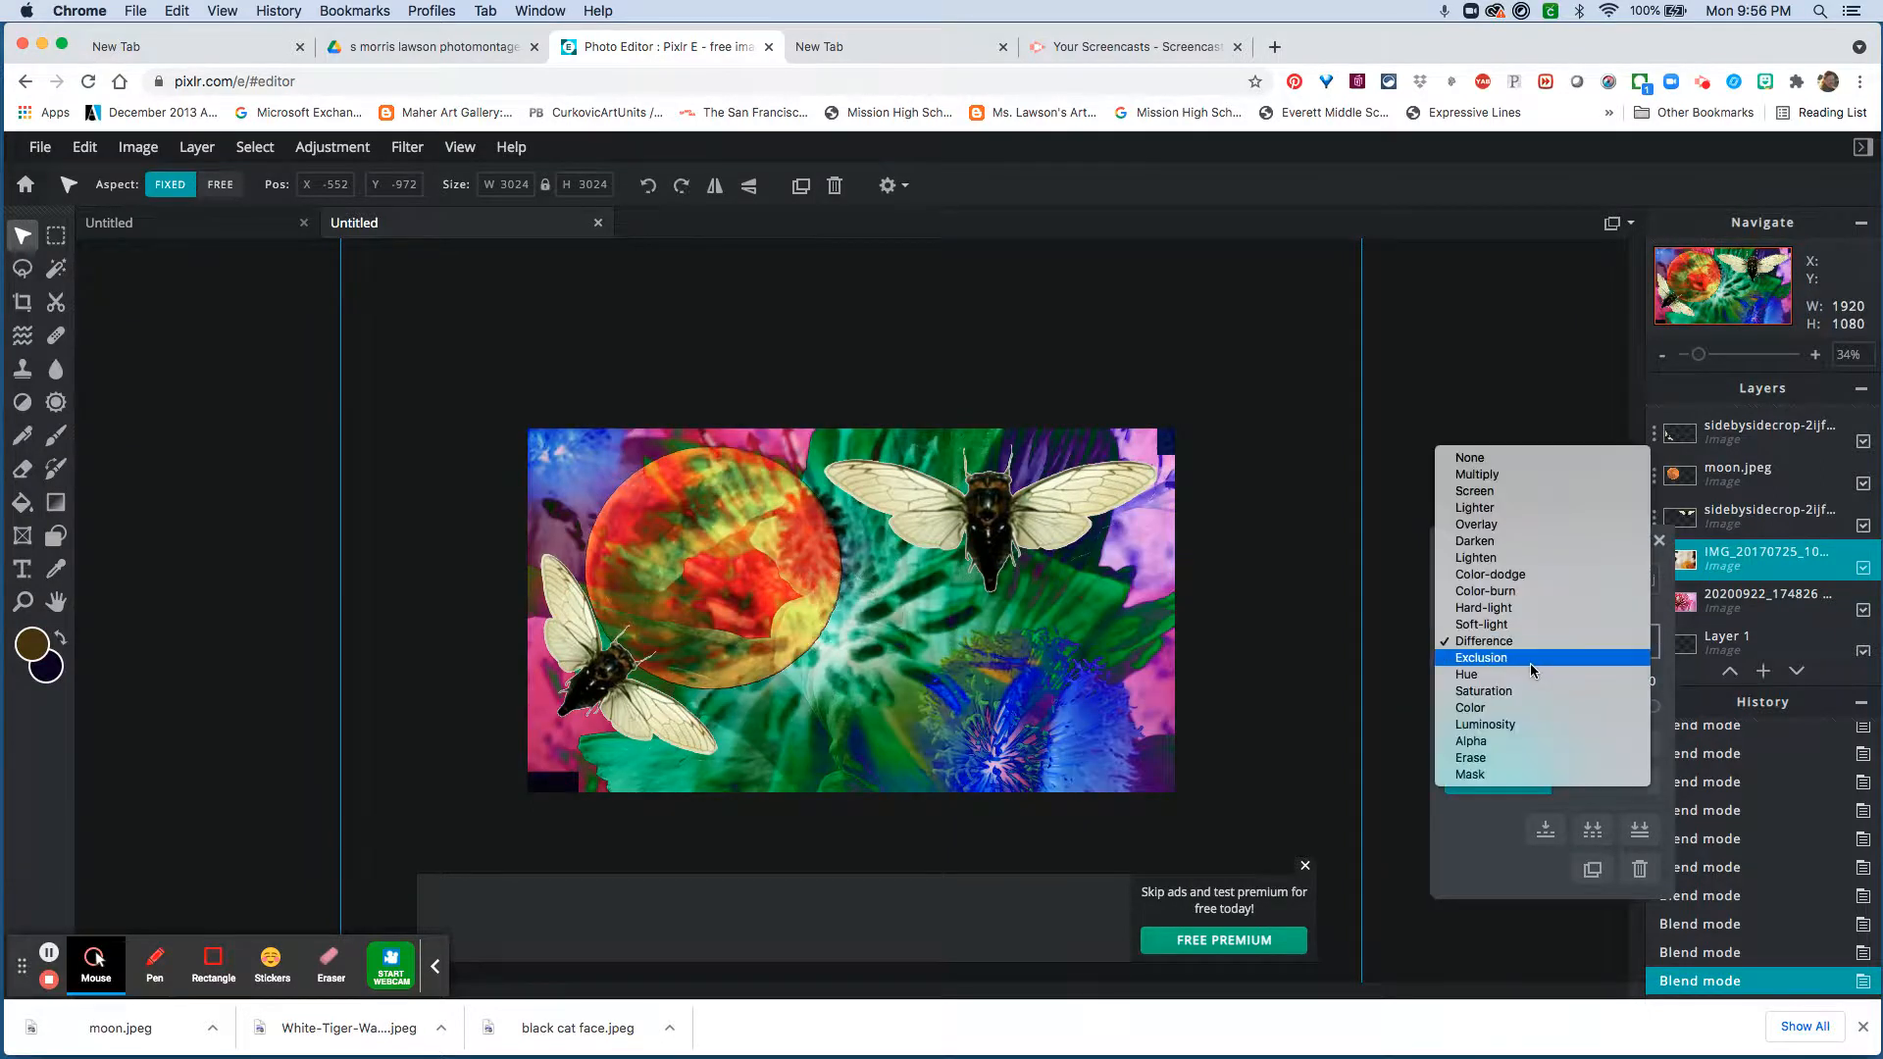
pyautogui.click(1530, 663)
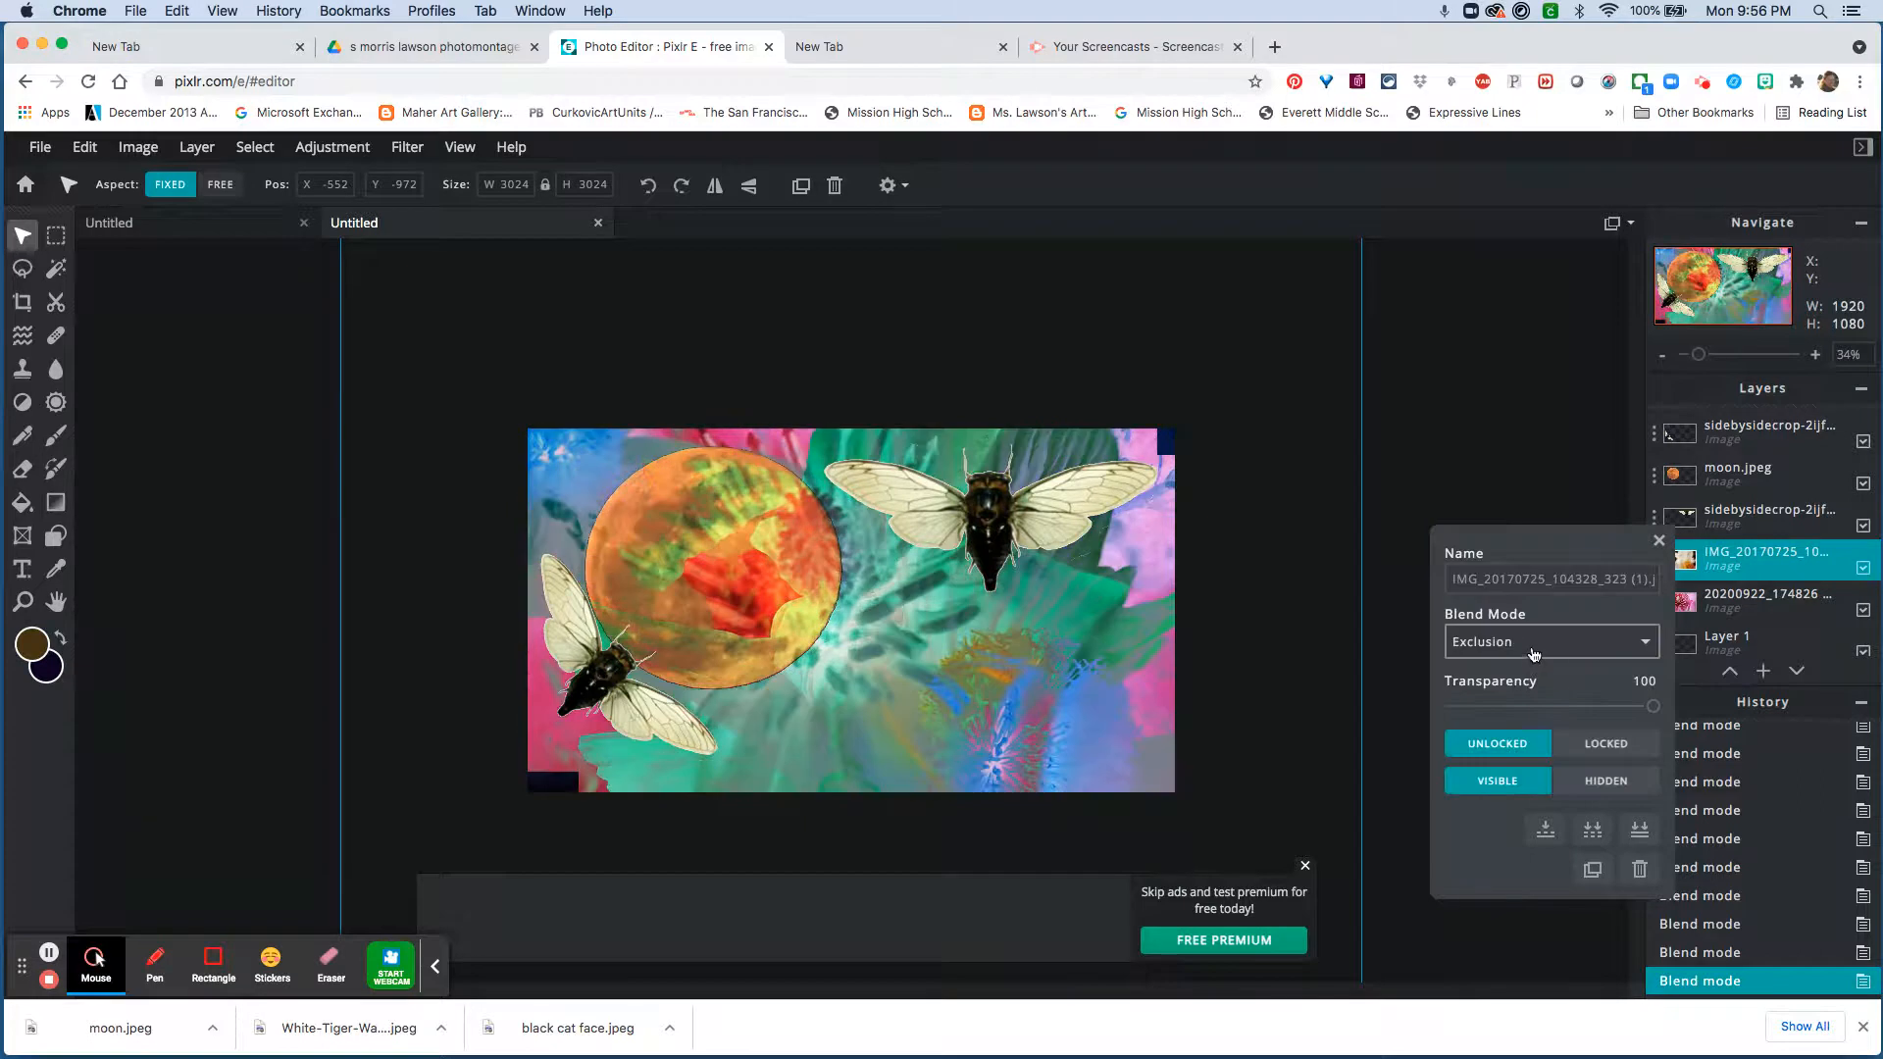
# Try the Hue, Saturation, Luminosity and Alpha blend modes on the white flower layer
pyautogui.click(1534, 654)
pyautogui.click(1528, 656)
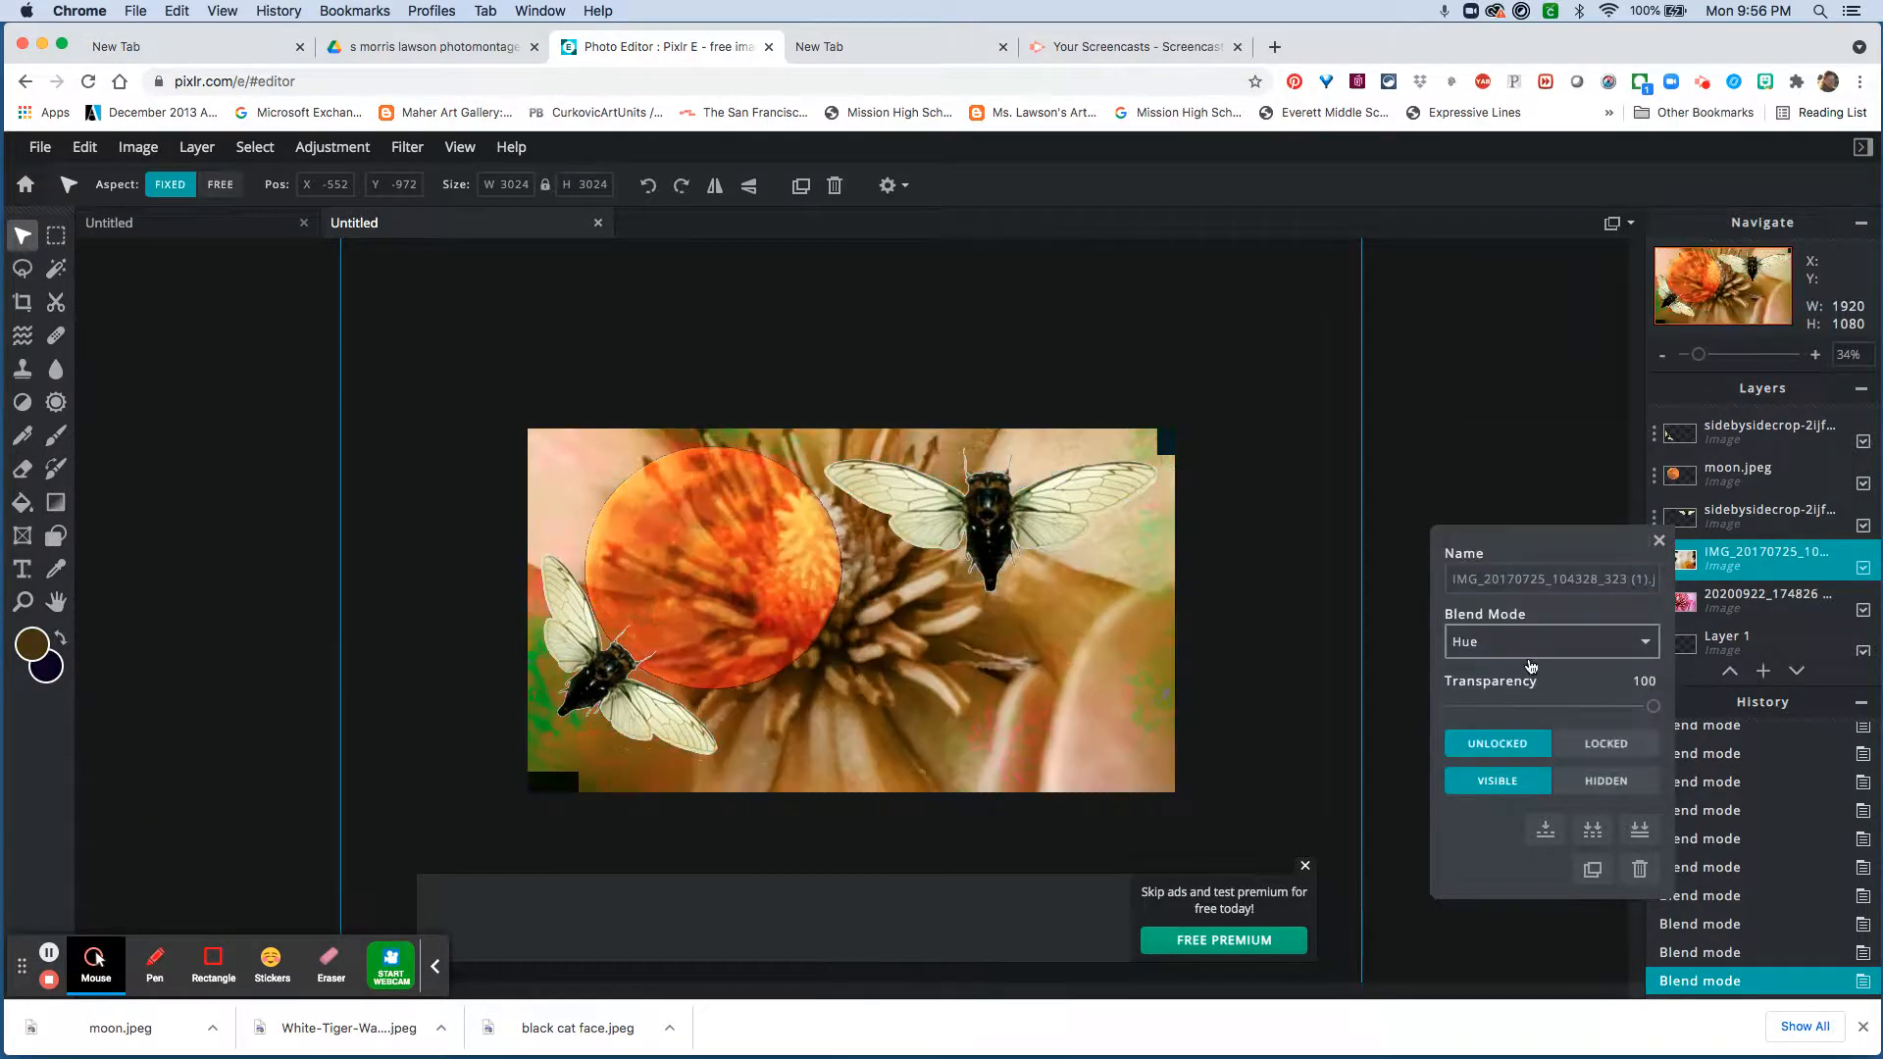
pyautogui.click(1528, 663)
pyautogui.click(1524, 656)
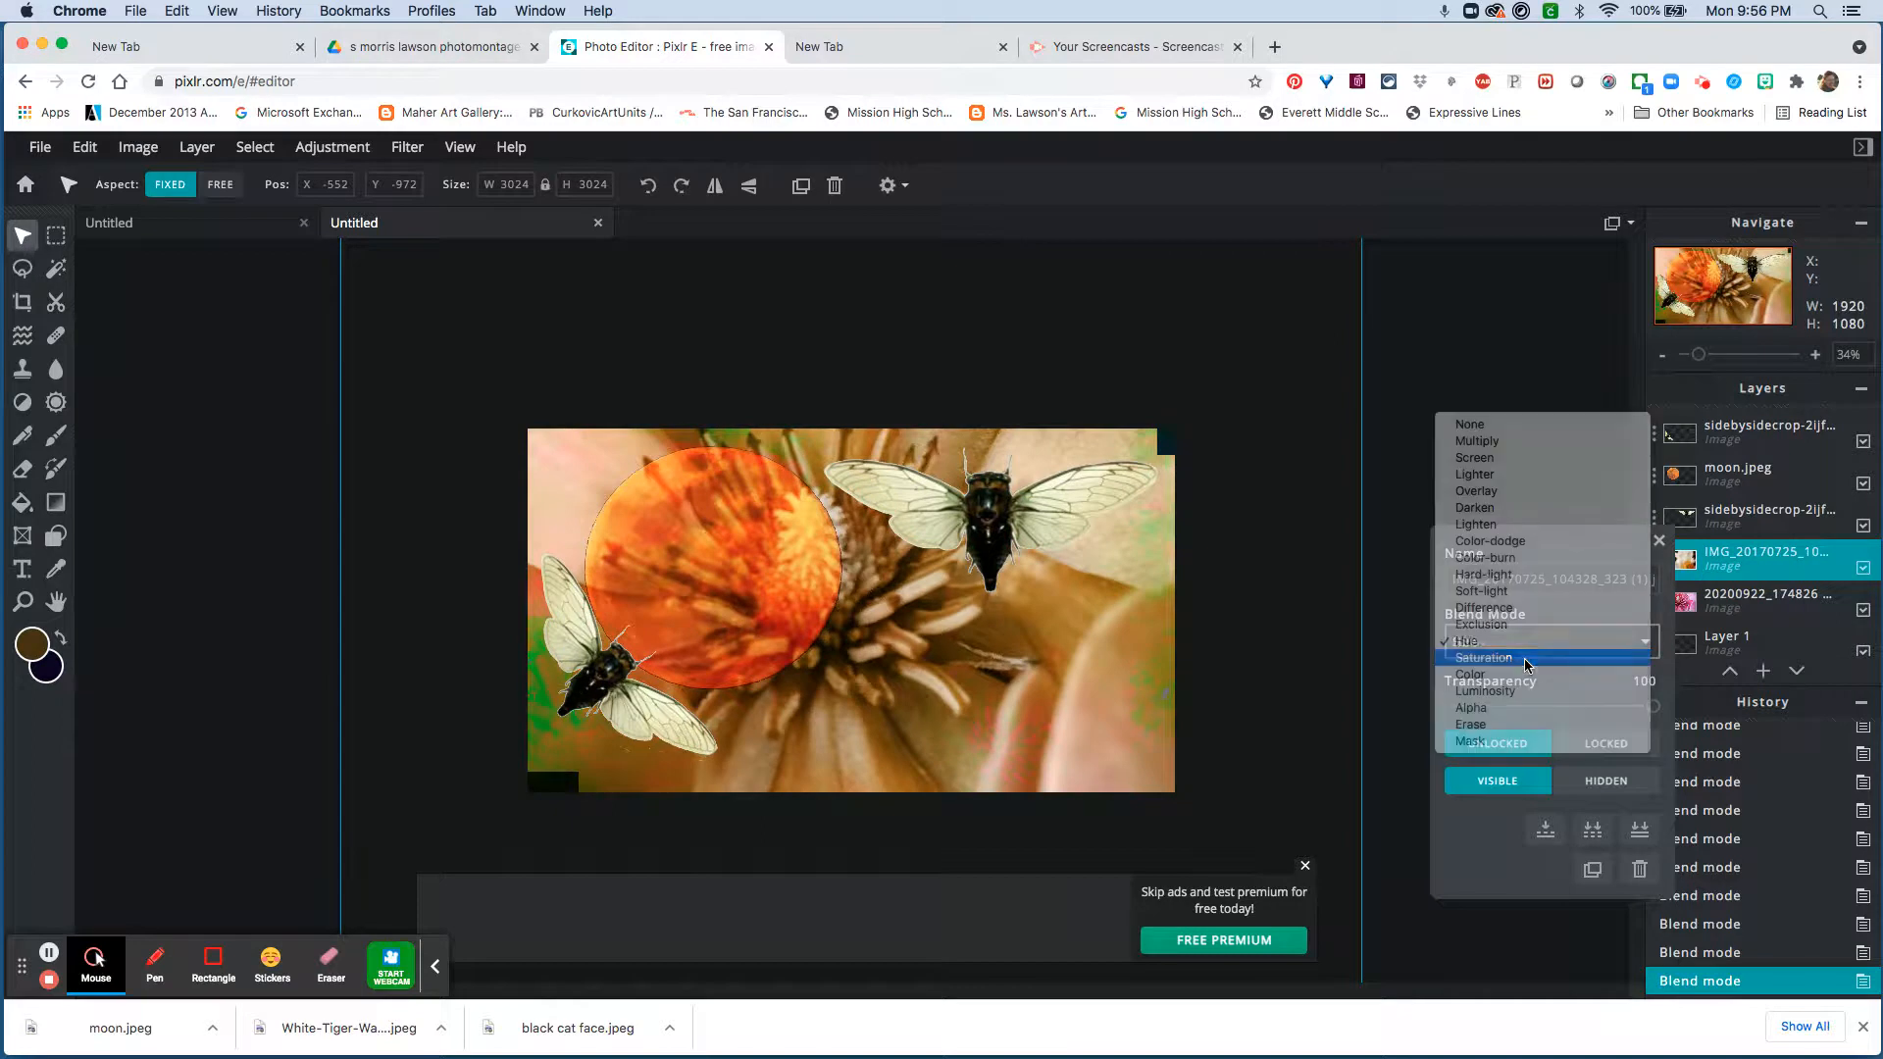
pyautogui.click(1526, 662)
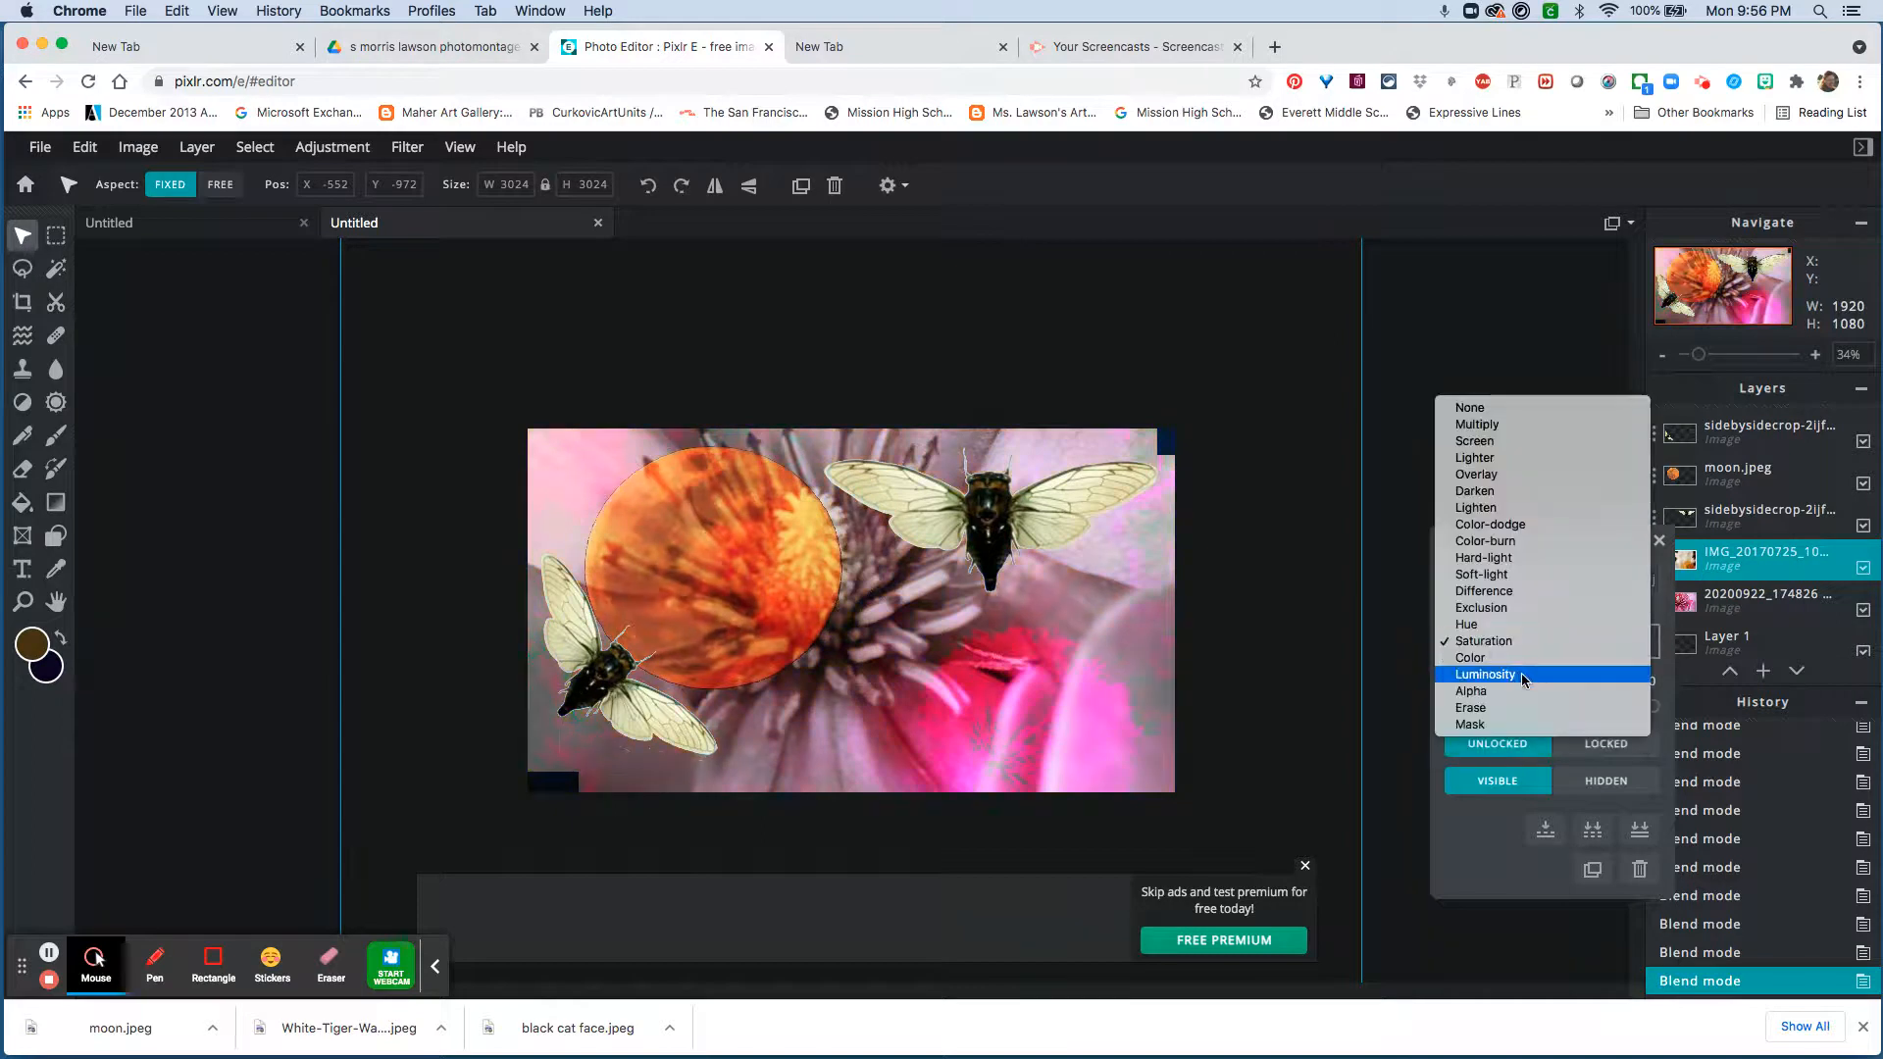
pyautogui.click(1524, 675)
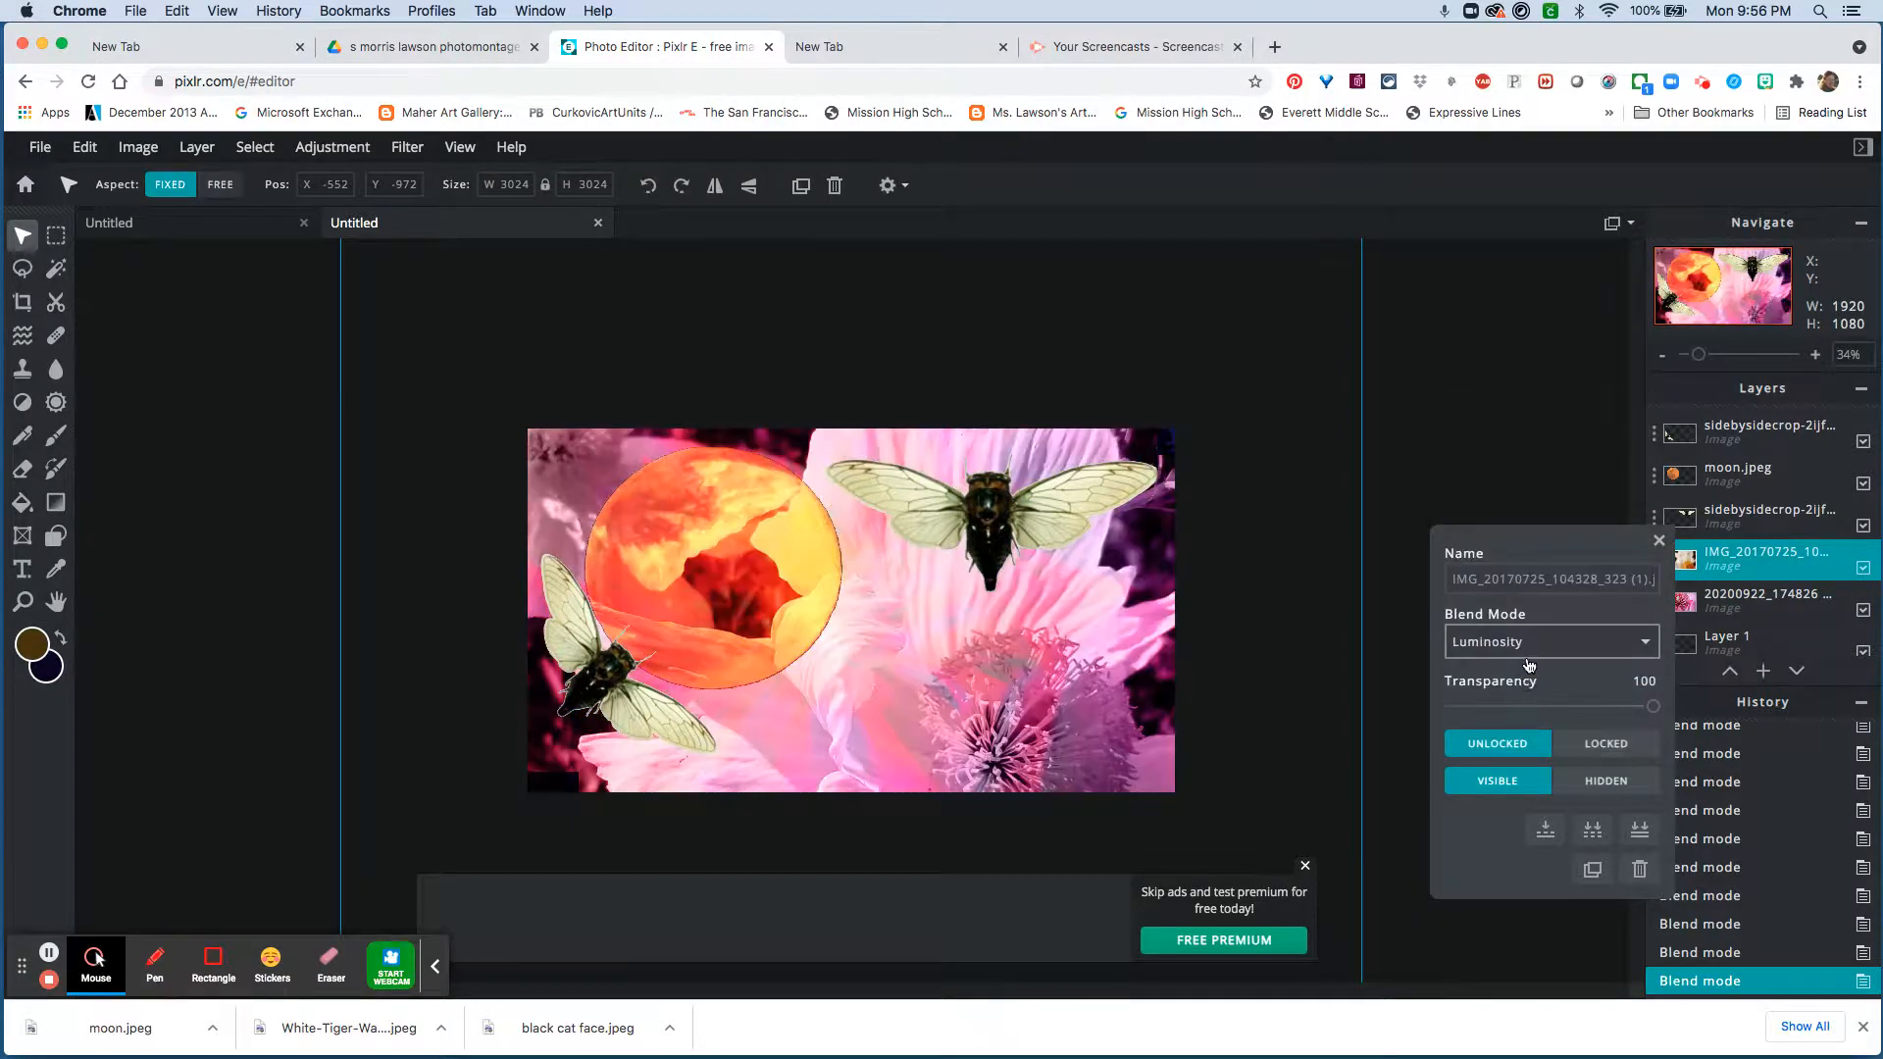
pyautogui.click(1528, 657)
pyautogui.click(1525, 657)
# Set the white flower layer's blend mode to Lighter and its transparency to 83
pyautogui.click(1527, 651)
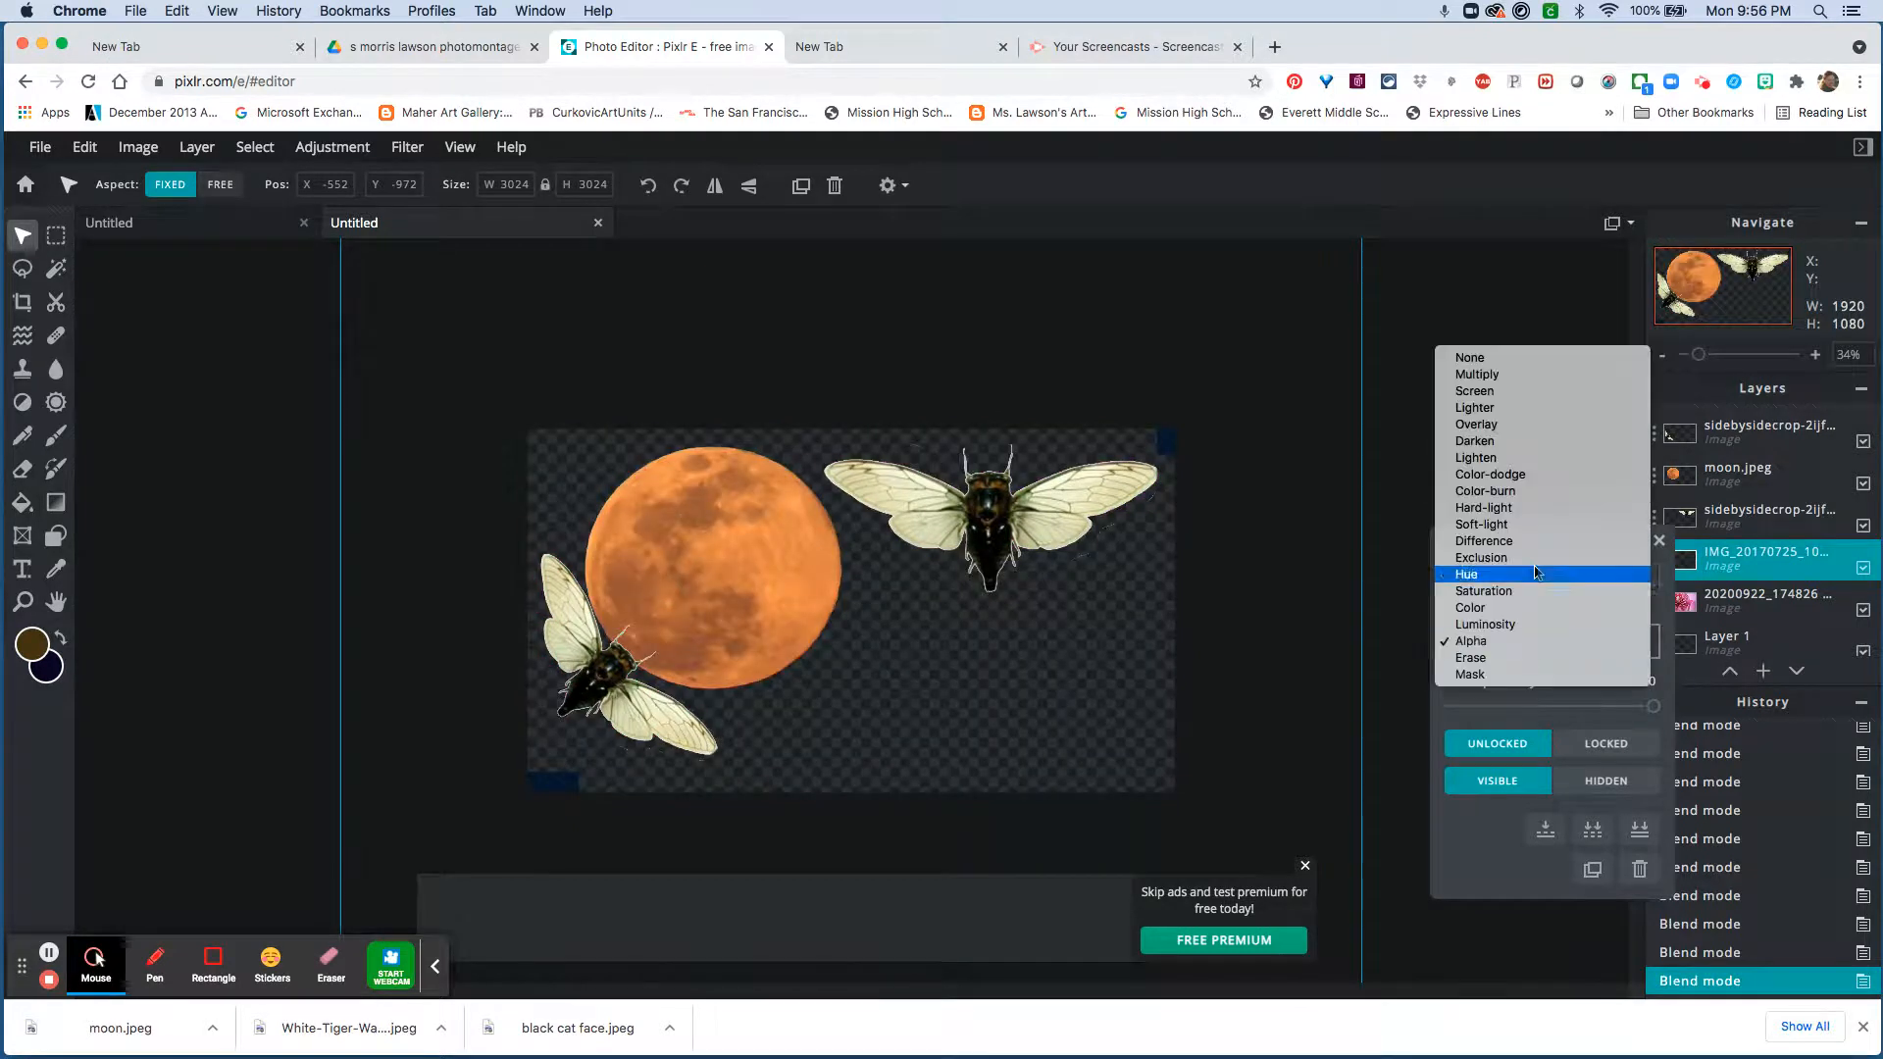
pyautogui.click(1539, 408)
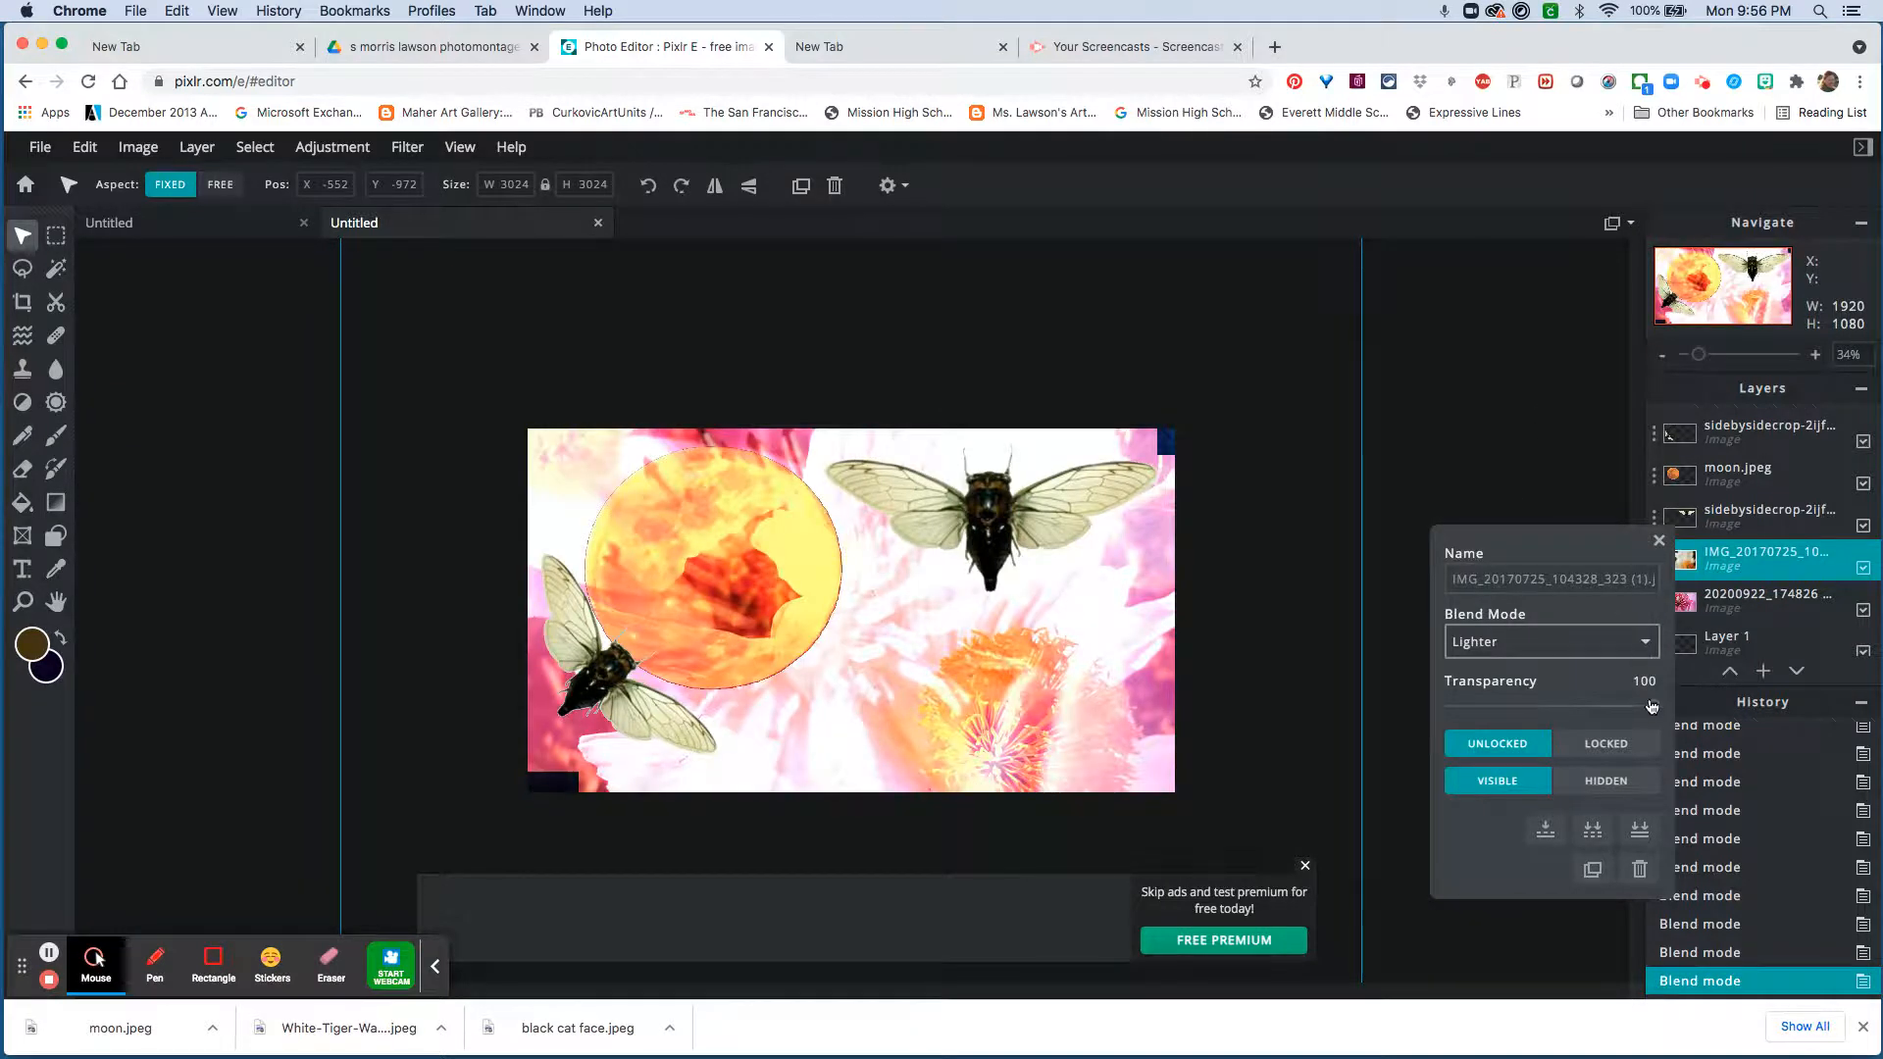
pyautogui.moveTo(1653, 706)
pyautogui.mouseDown()
pyautogui.moveTo(1583, 708)
pyautogui.moveTo(1619, 711)
pyautogui.mouseUp()
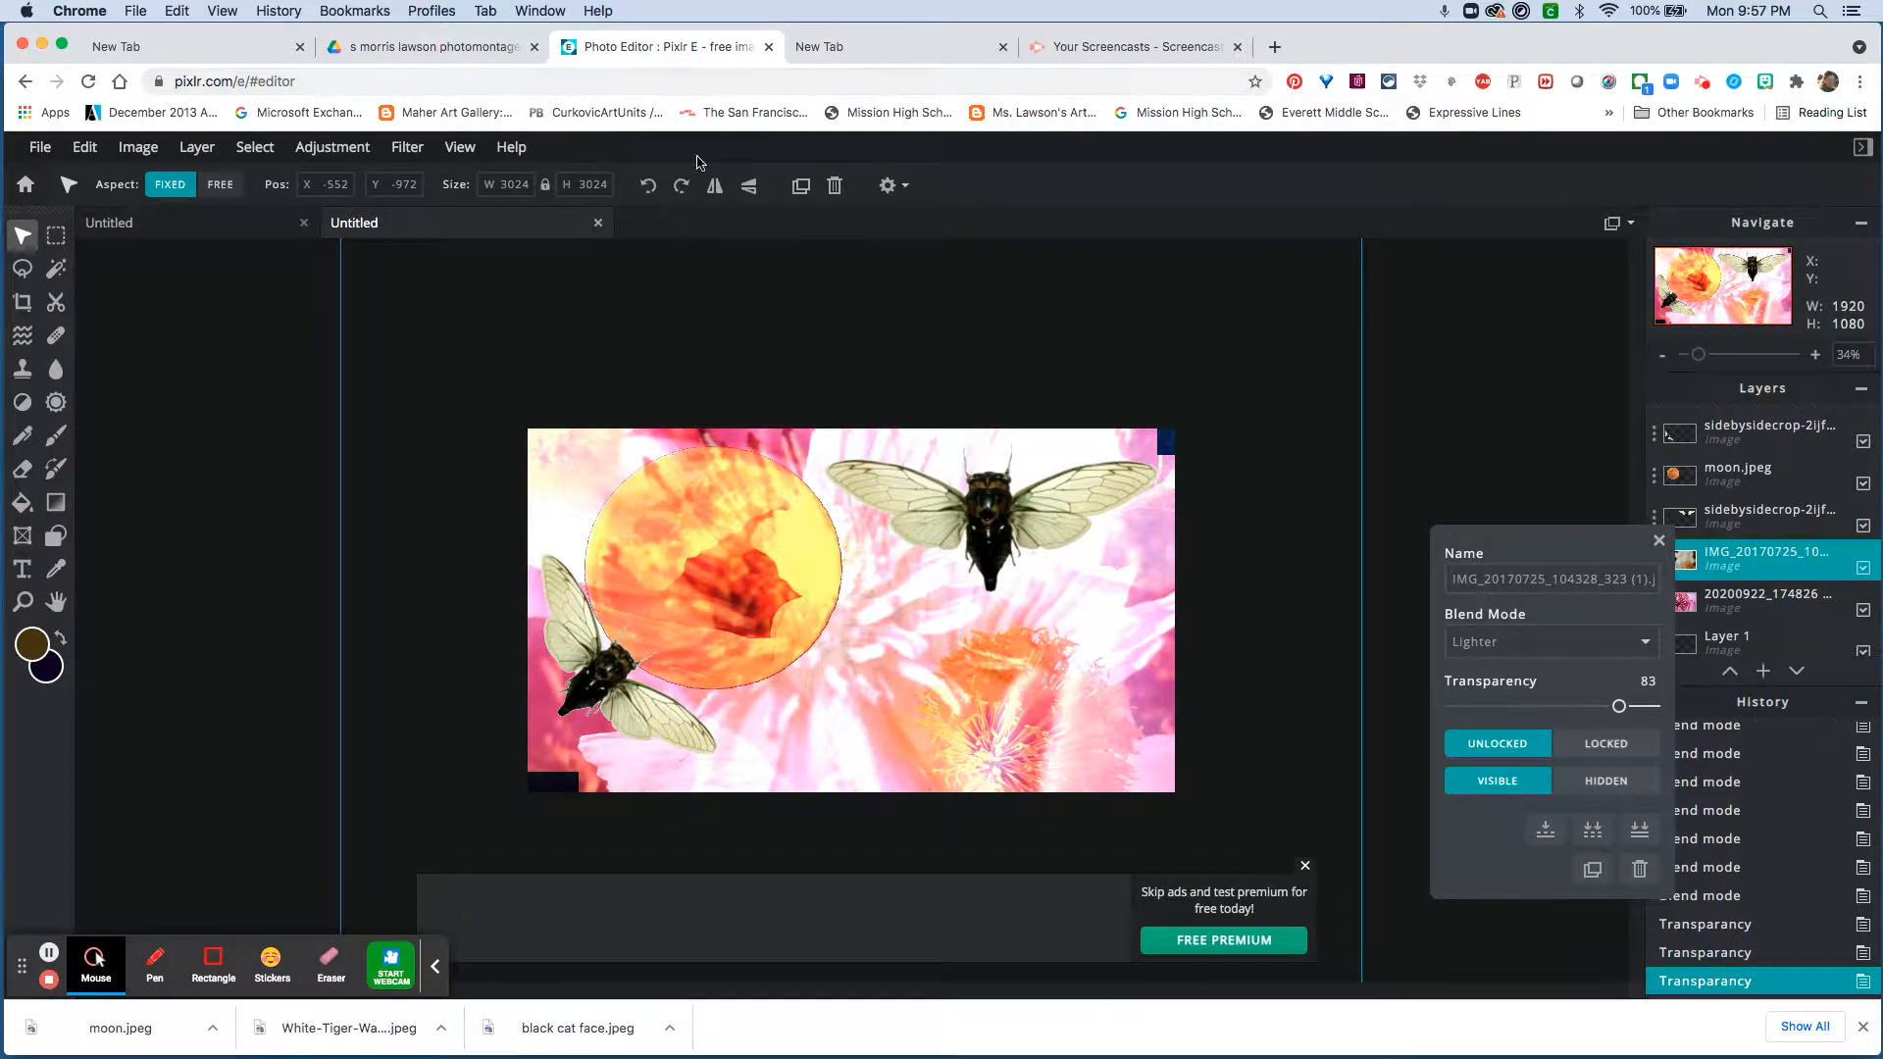
# Apply the Glamour filter to the white flower layer with a high amount
pyautogui.click(416, 150)
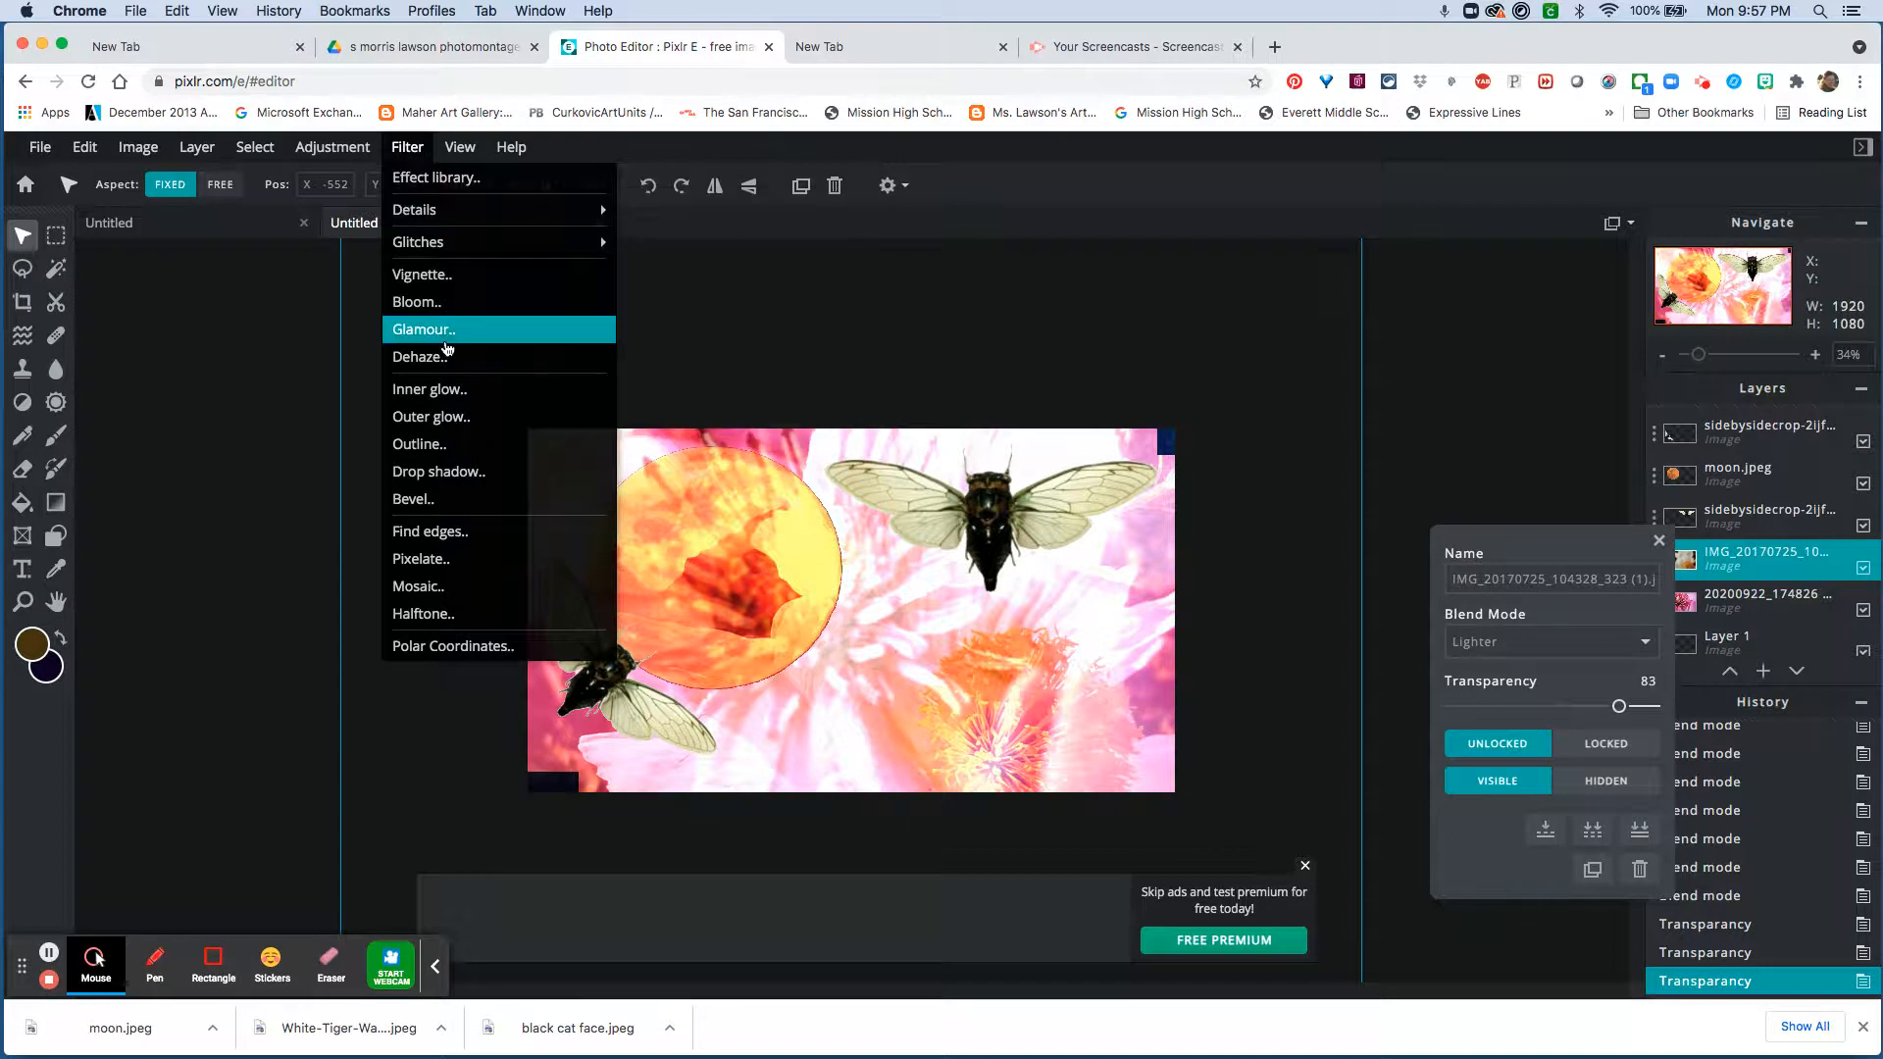
pyautogui.click(446, 339)
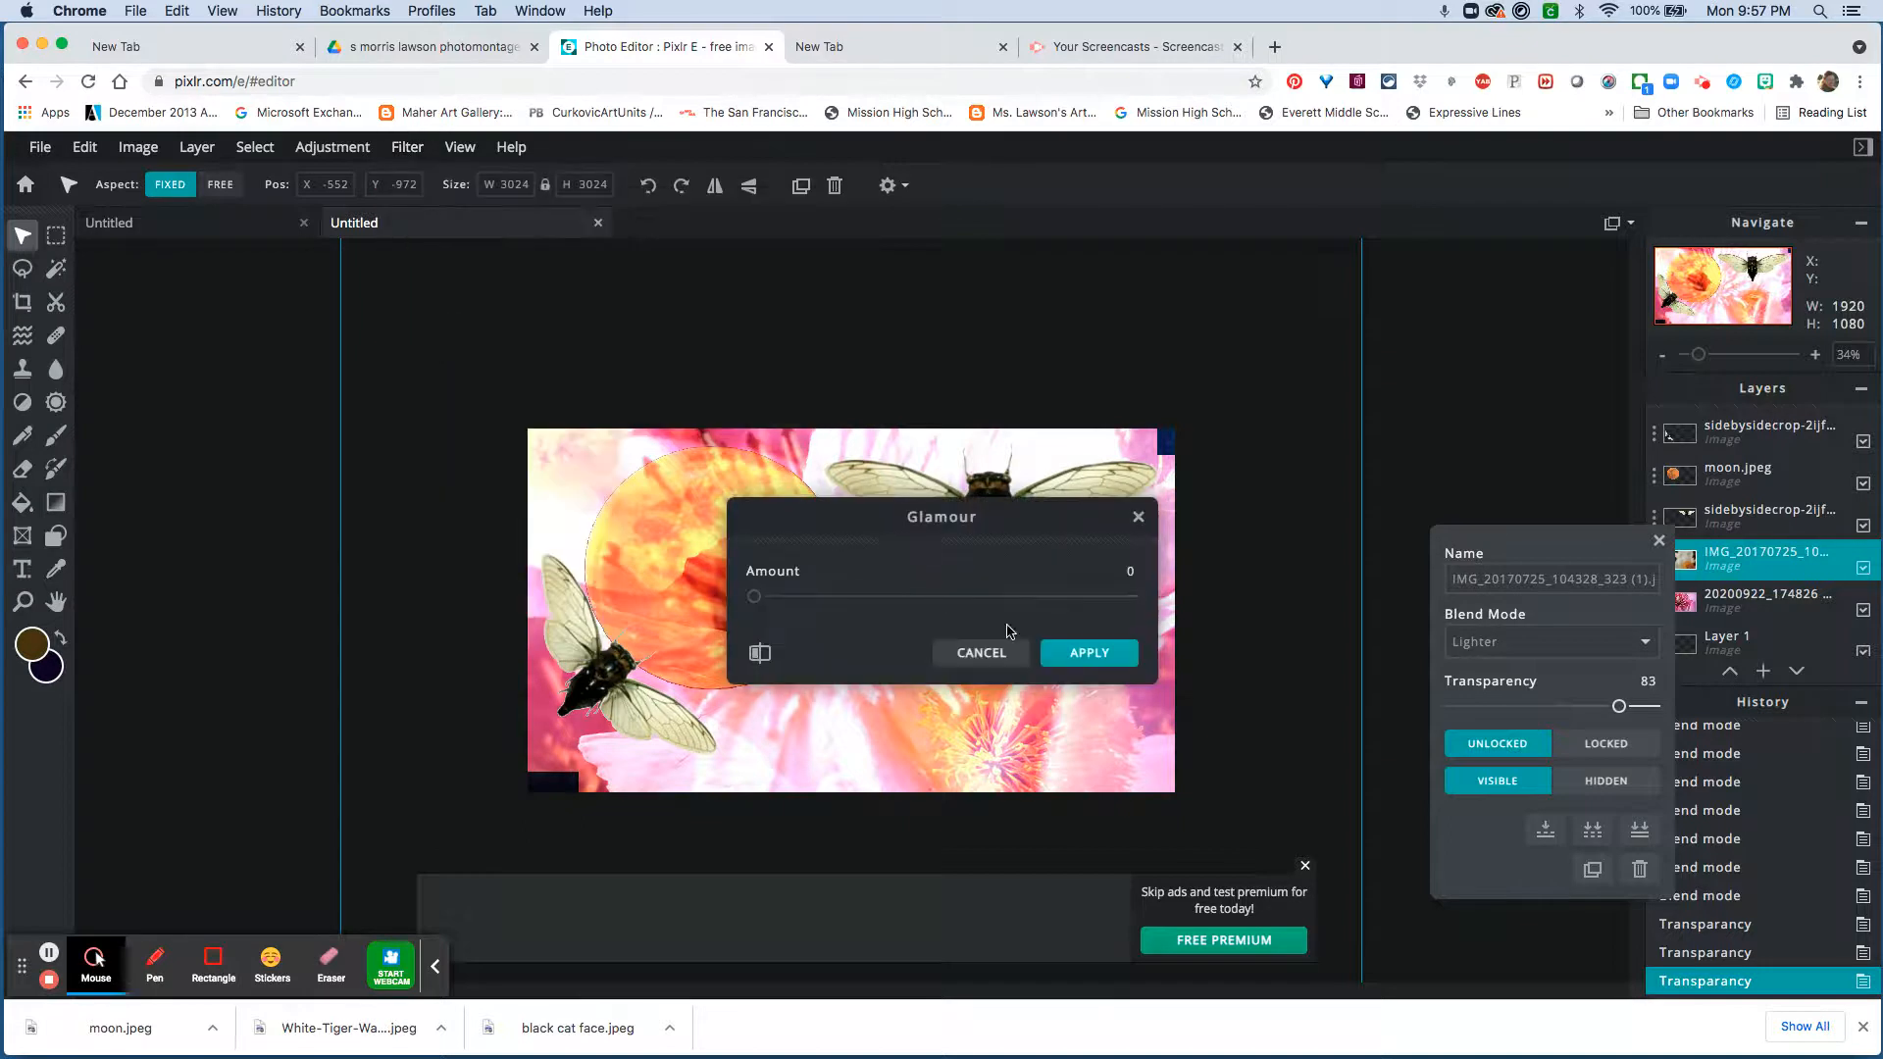
pyautogui.click(757, 598)
pyautogui.click(899, 597)
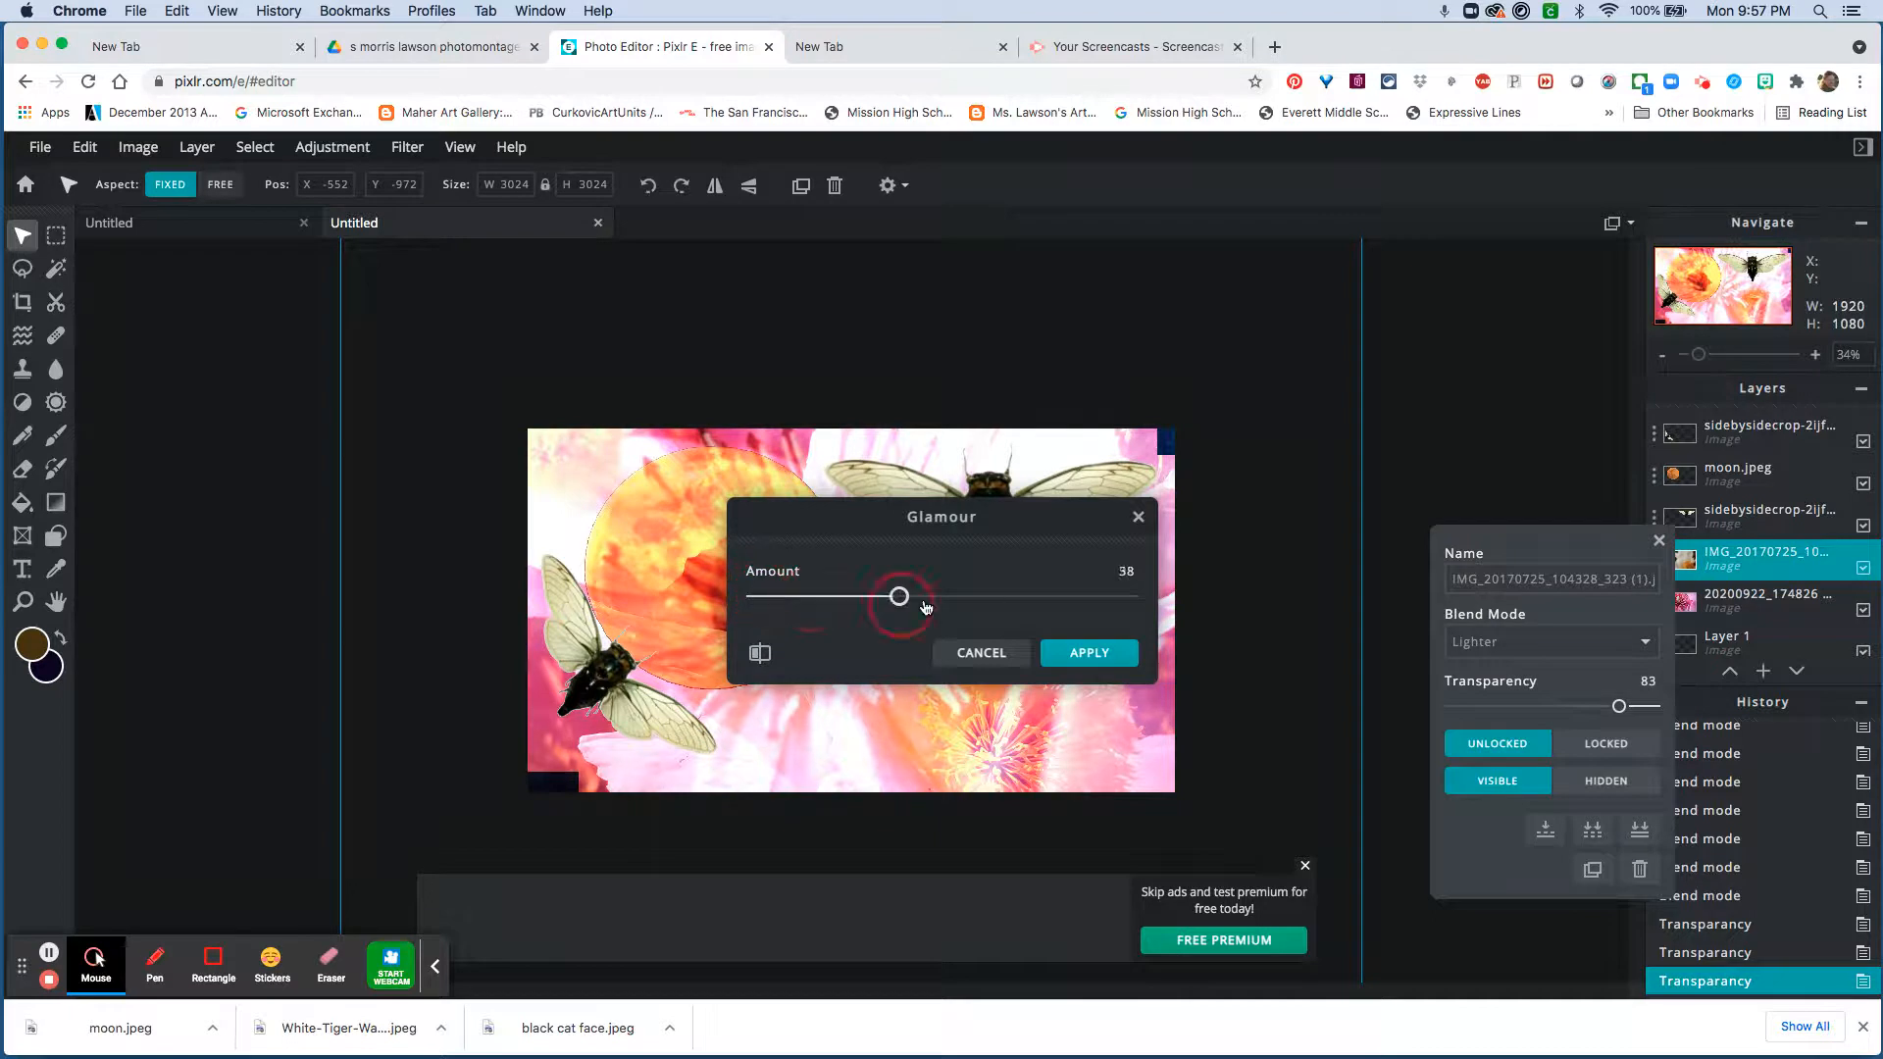
pyautogui.click(975, 597)
pyautogui.moveTo(977, 608); pyautogui.dragTo(1087, 601)
pyautogui.click(1086, 654)
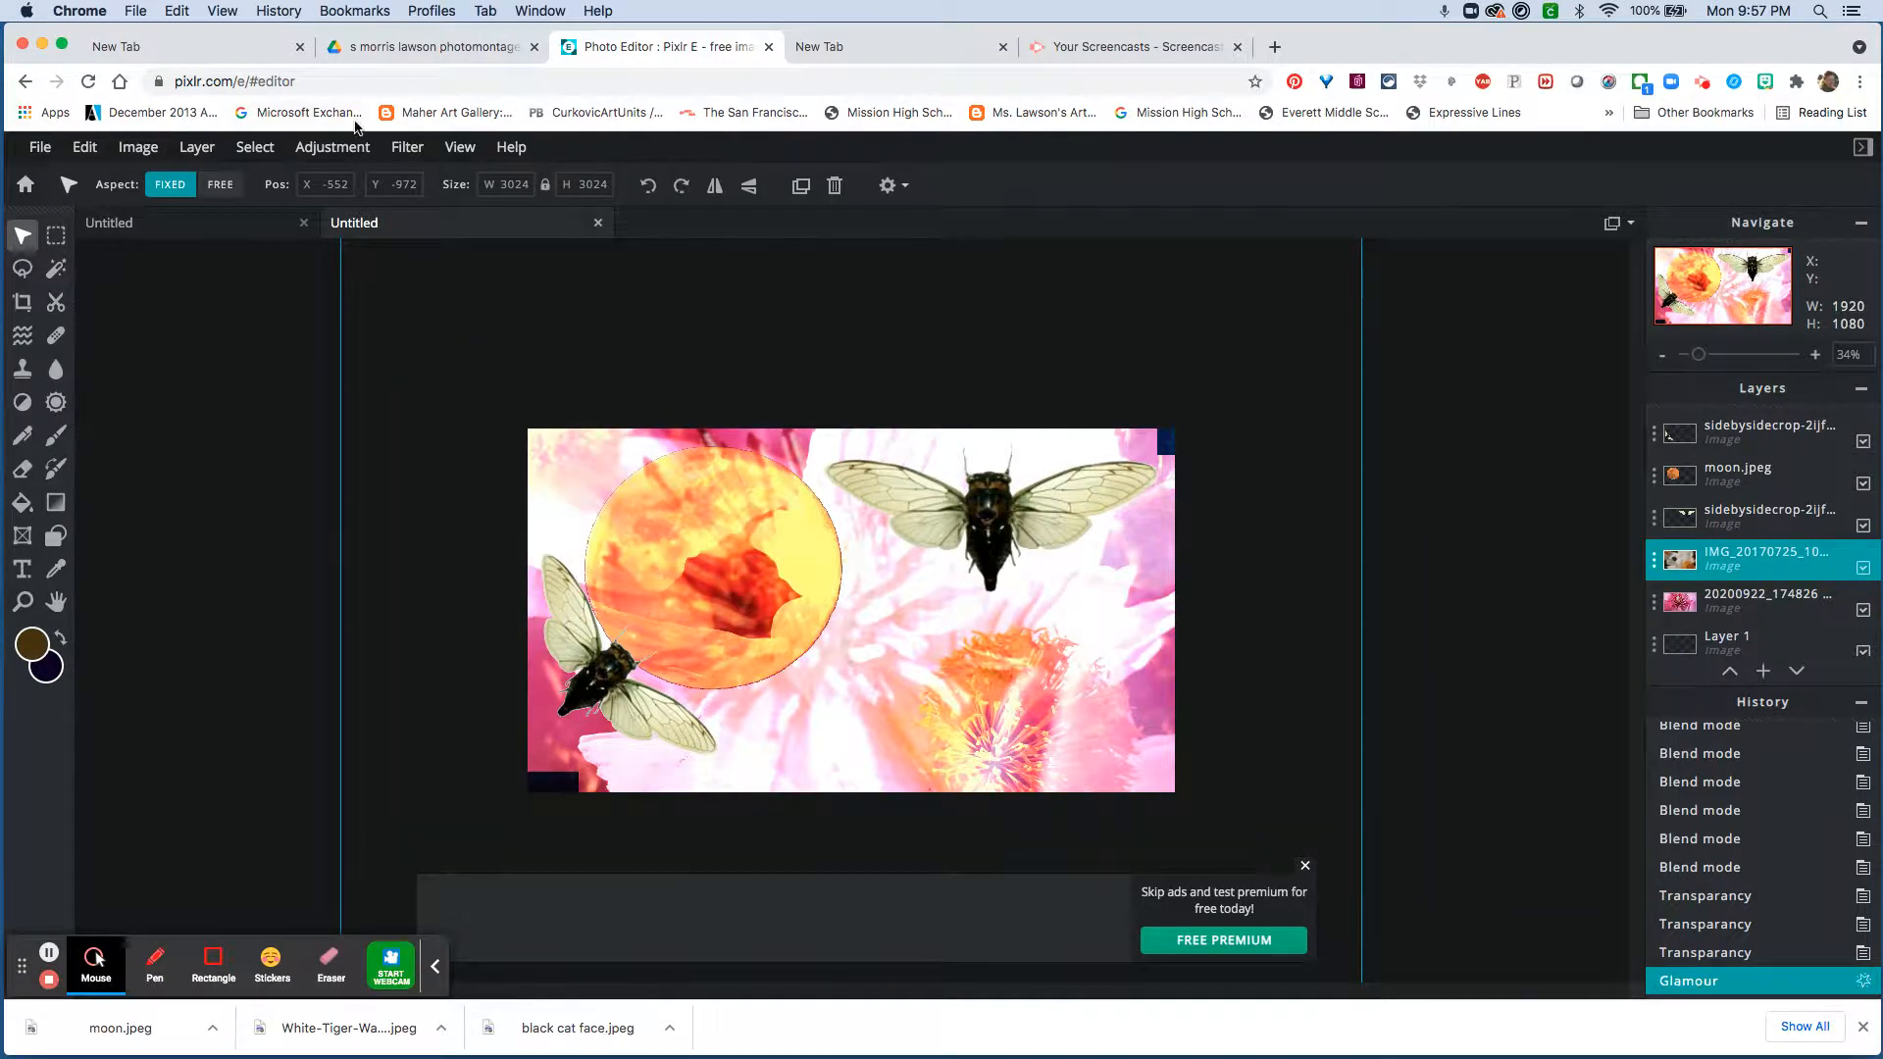
# Apply the Mosaic filter to the white flower layer with an amount of 36
pyautogui.click(405, 149)
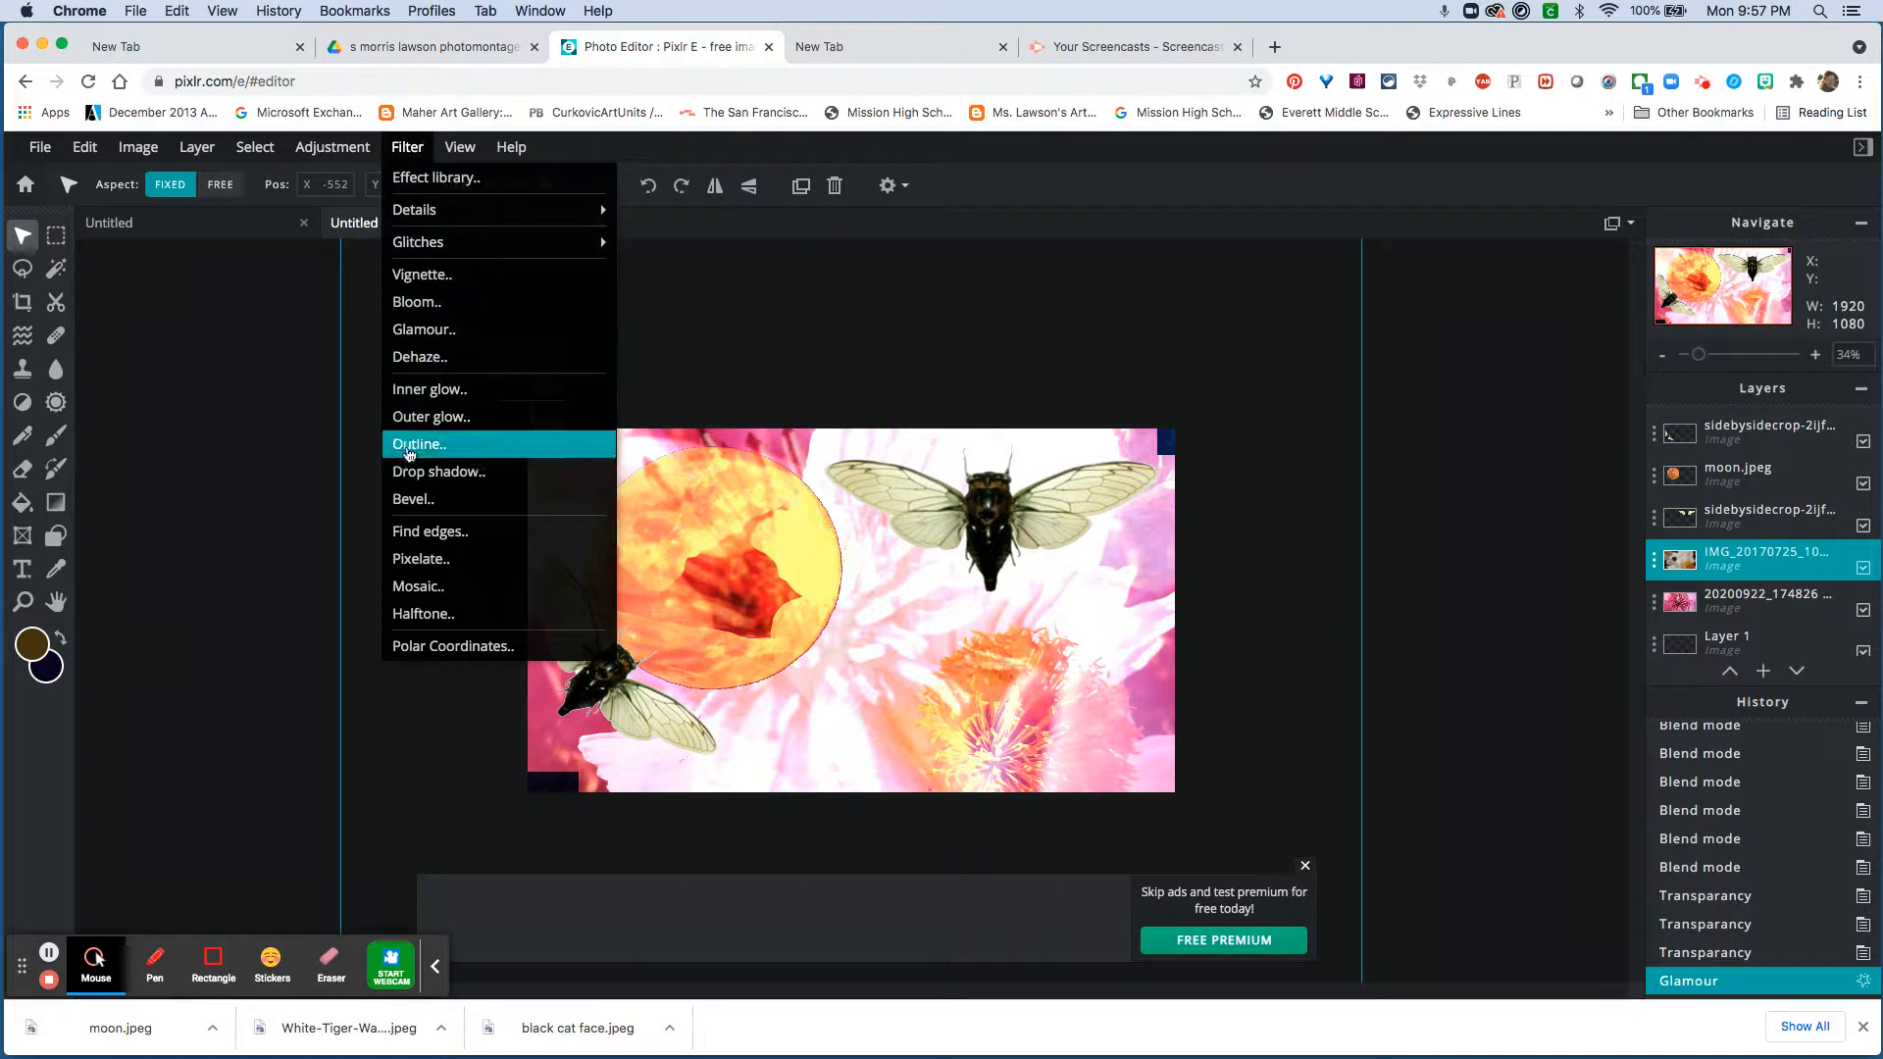
pyautogui.click(405, 587)
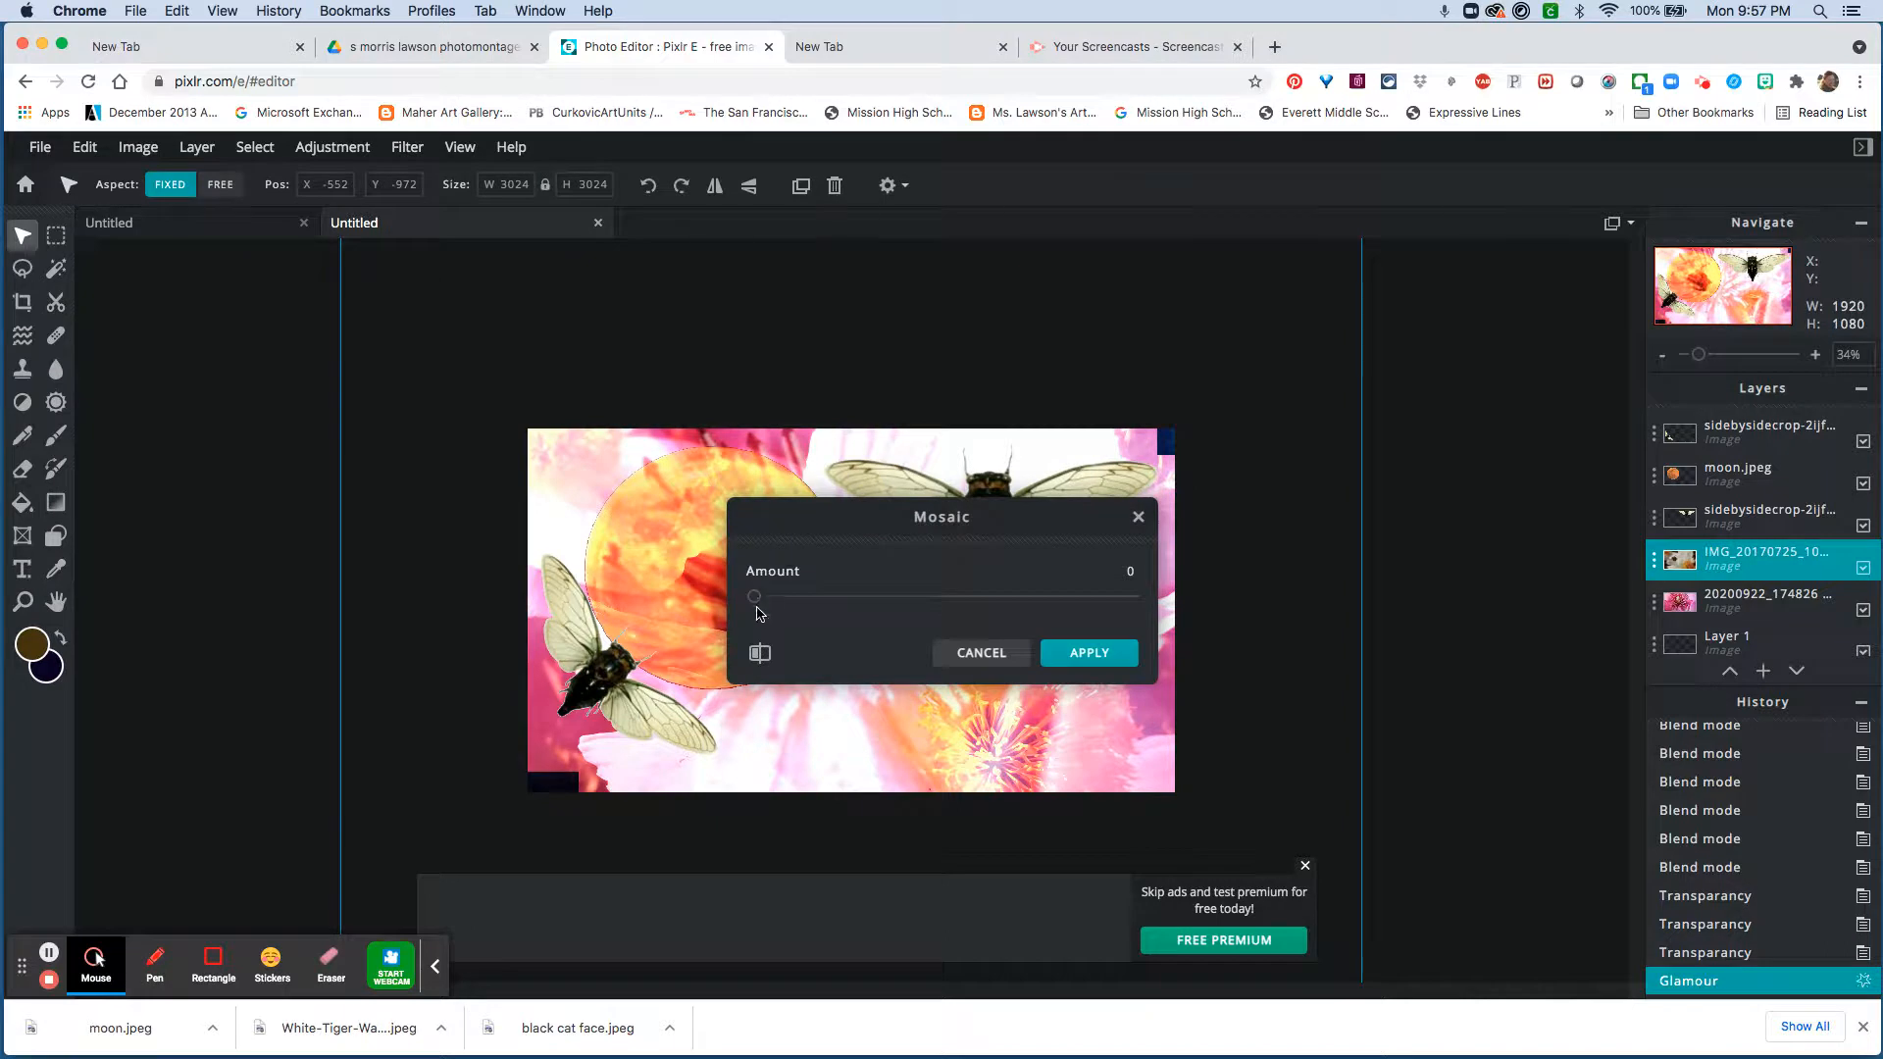
pyautogui.moveTo(754, 598); pyautogui.dragTo(892, 615)
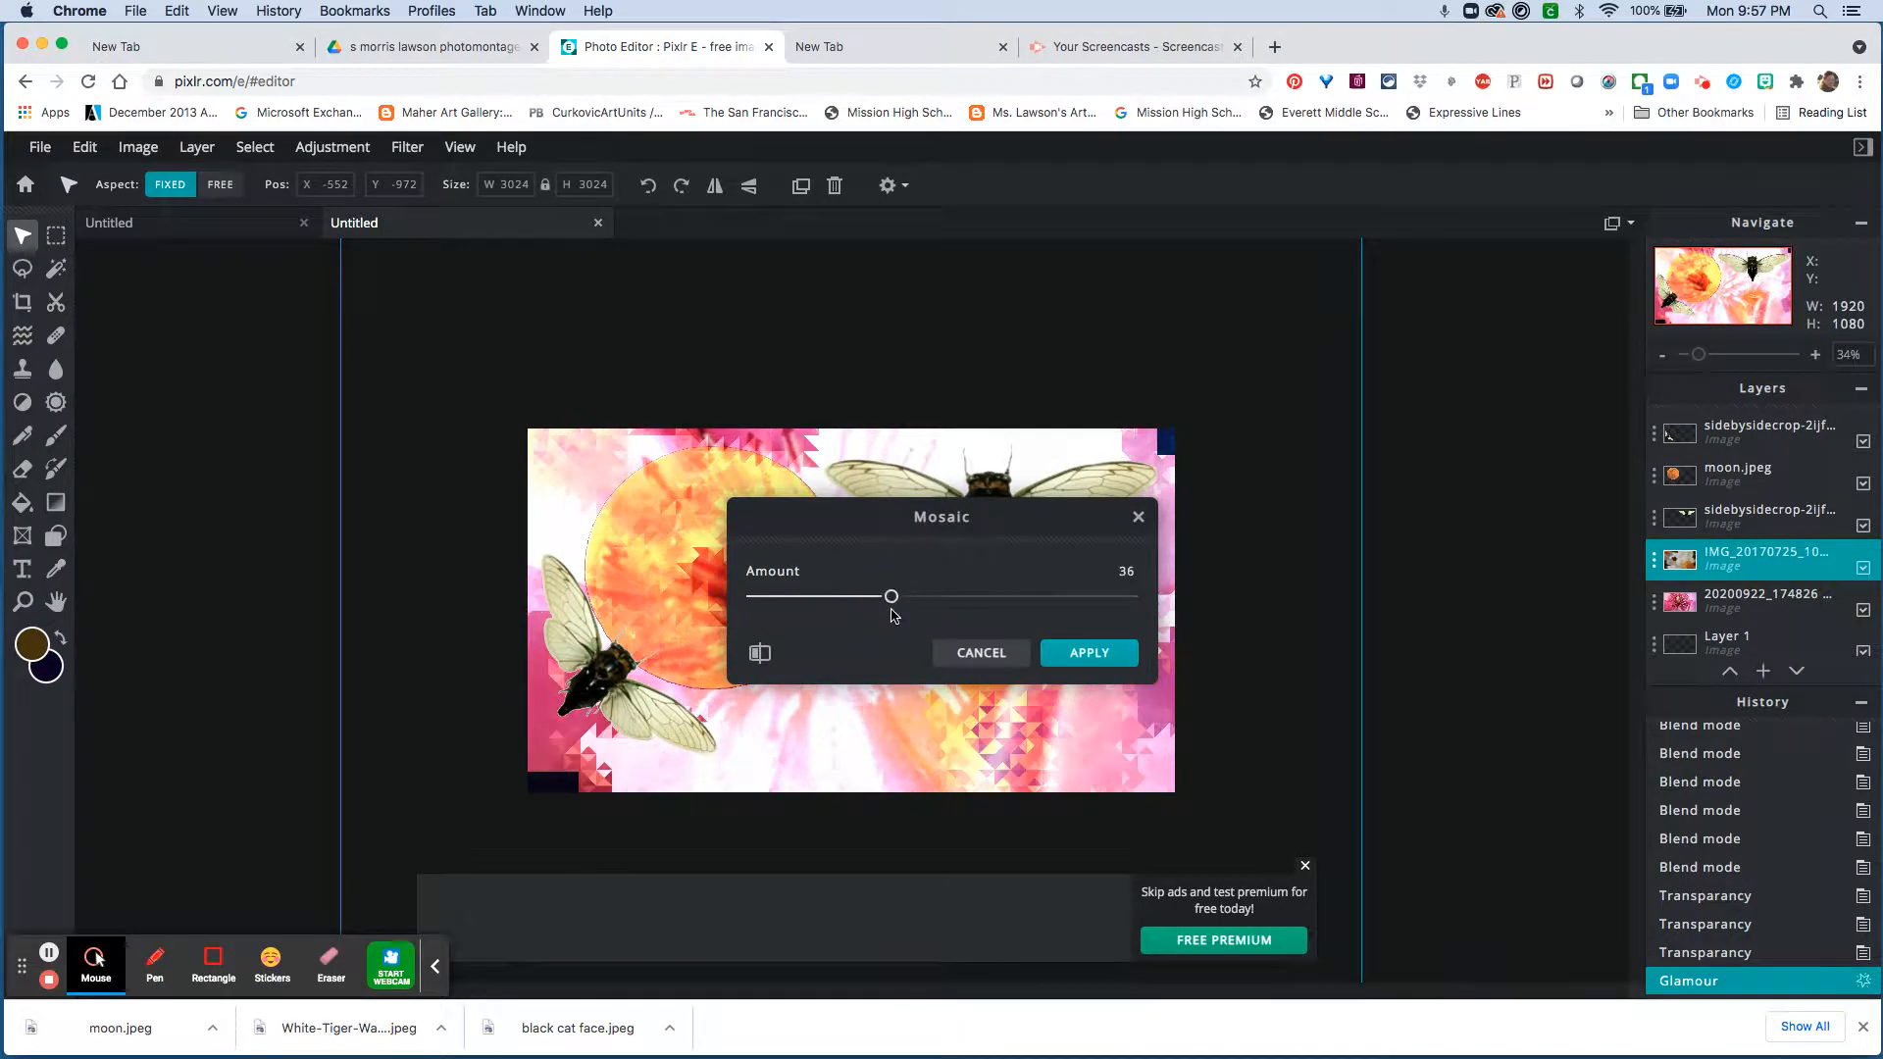
pyautogui.click(1081, 657)
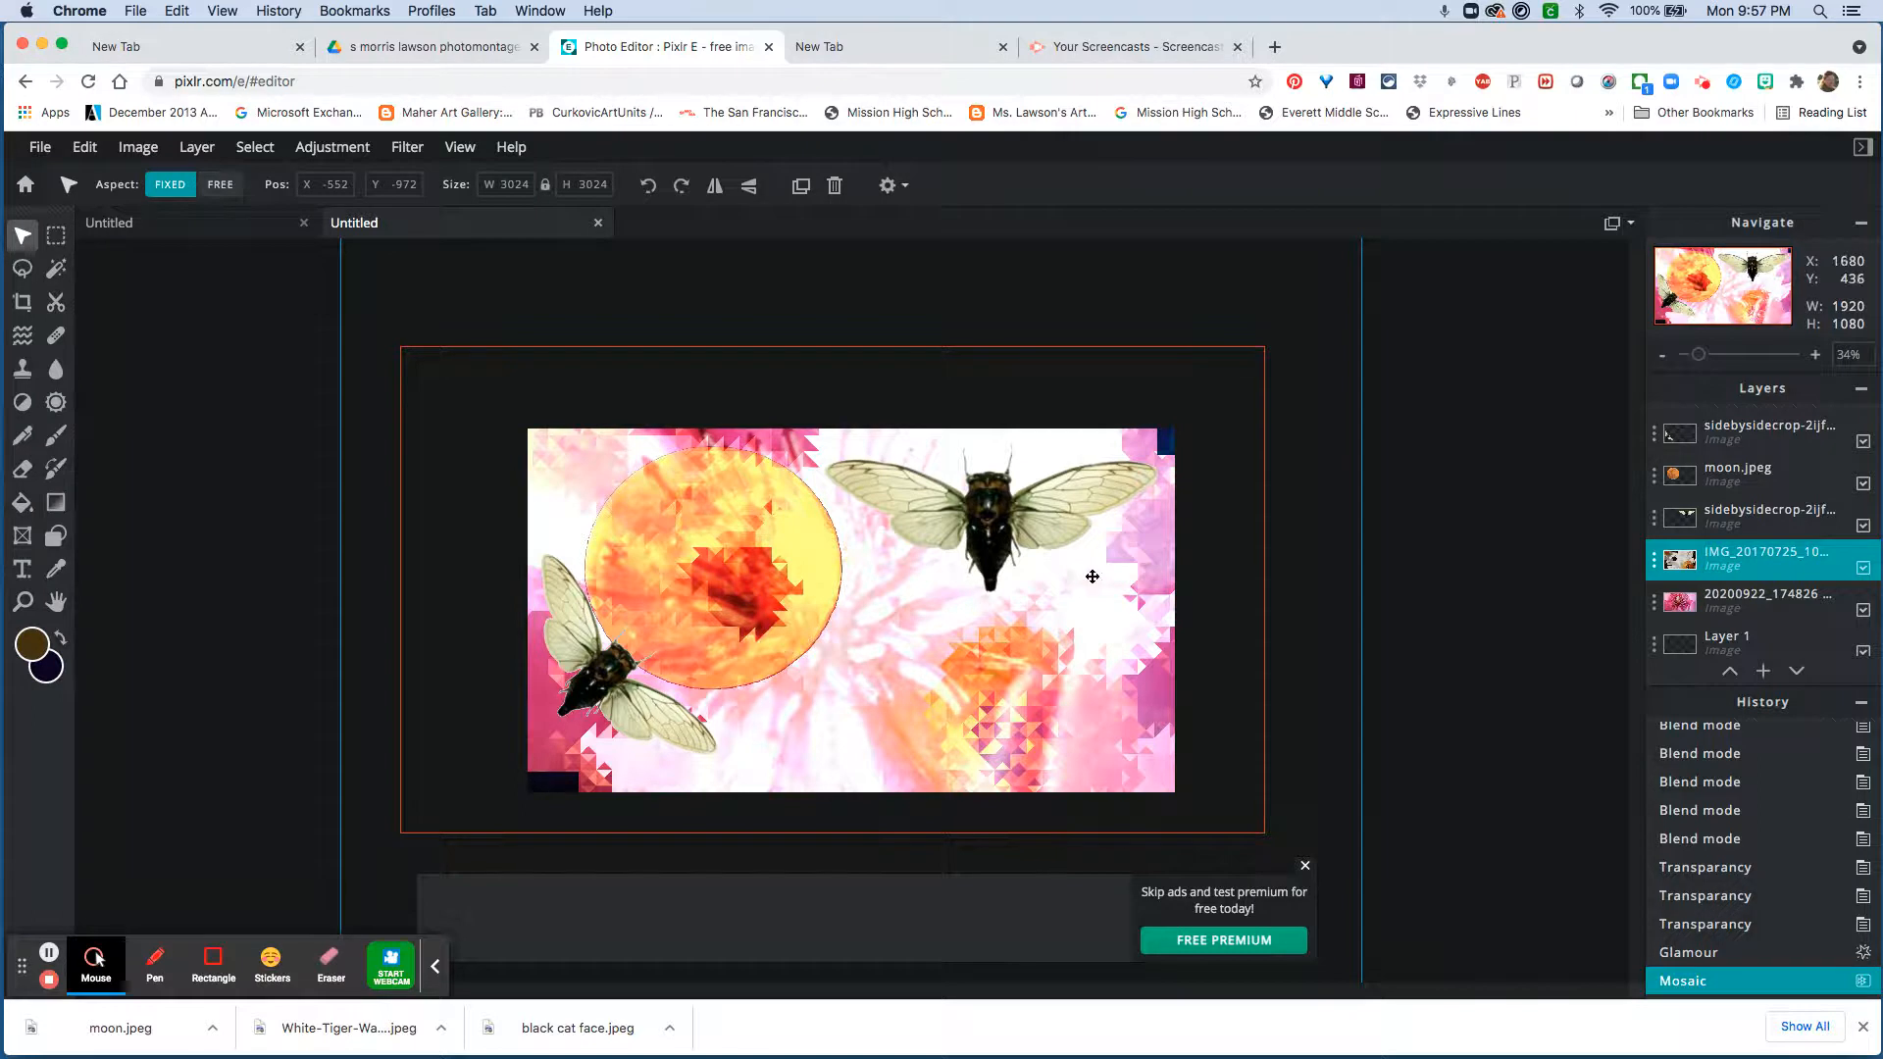
# Set the blend mode of the upper-right cicada's layer to Multiply
pyautogui.click(1770, 531)
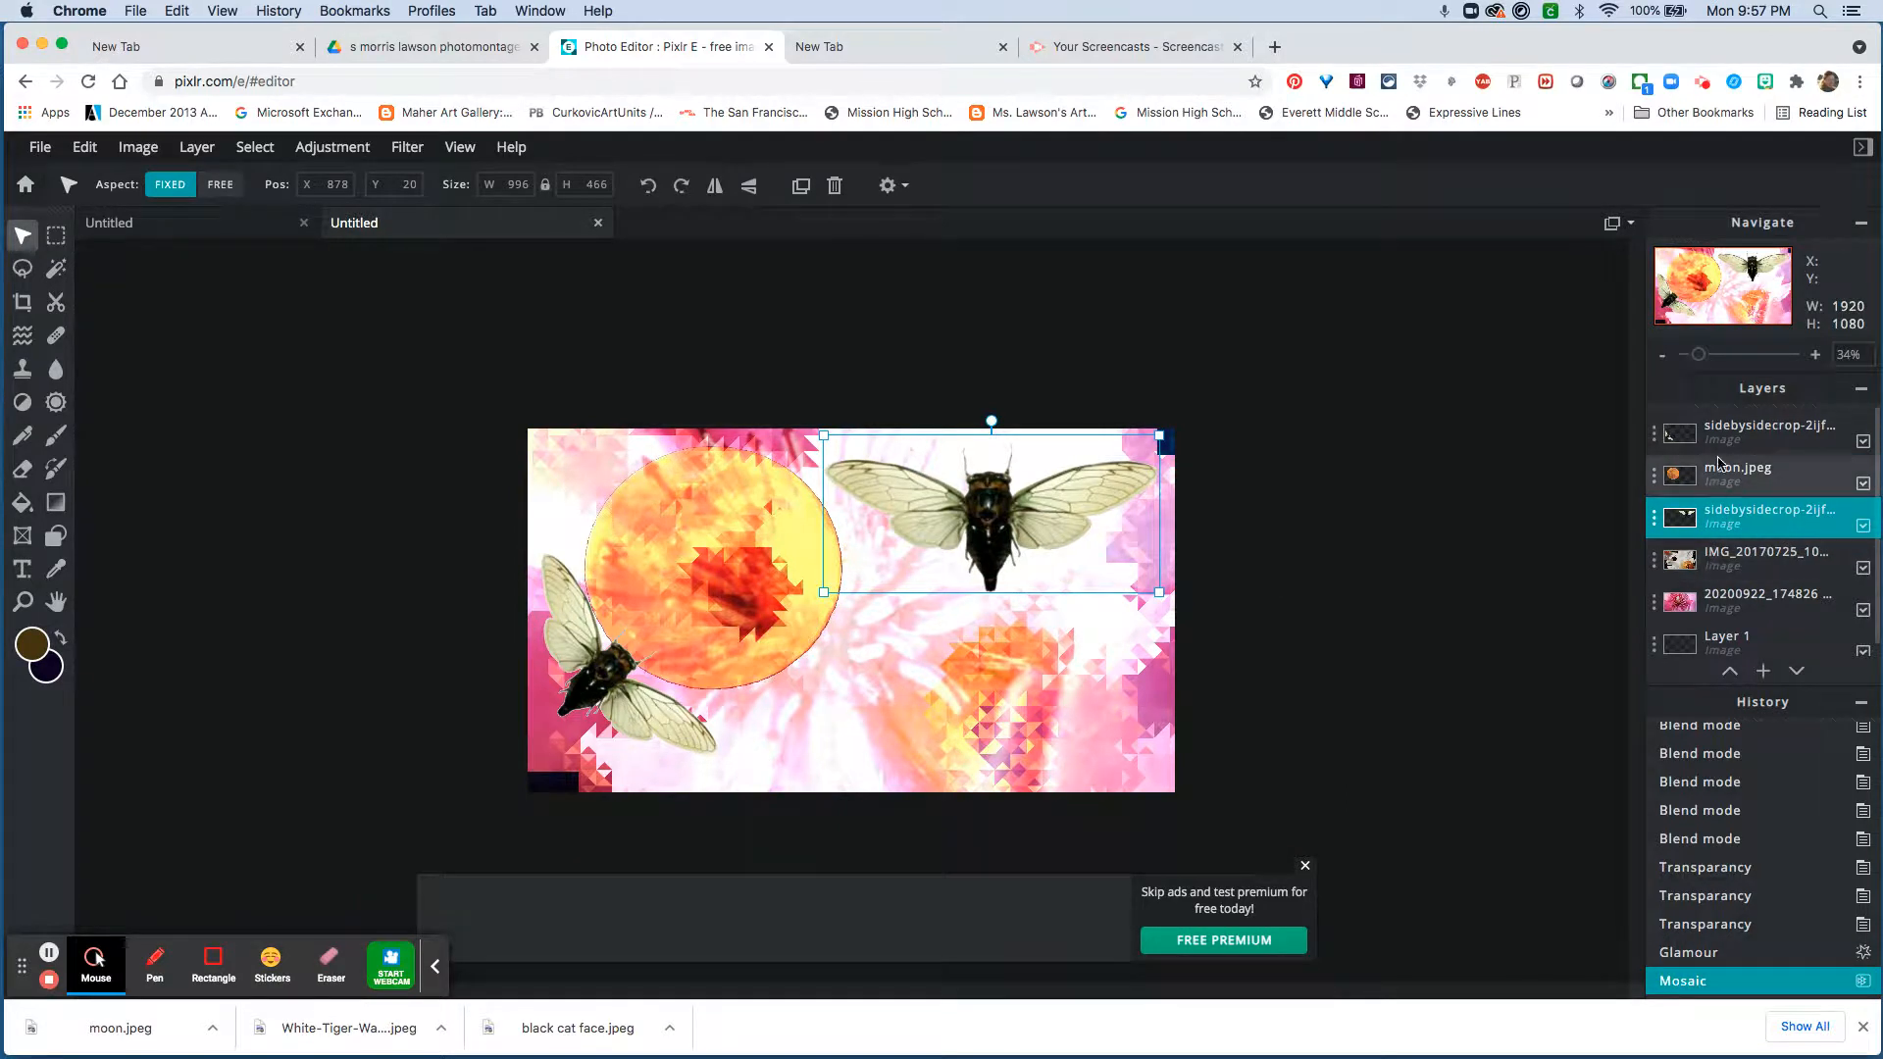
pyautogui.click(1654, 520)
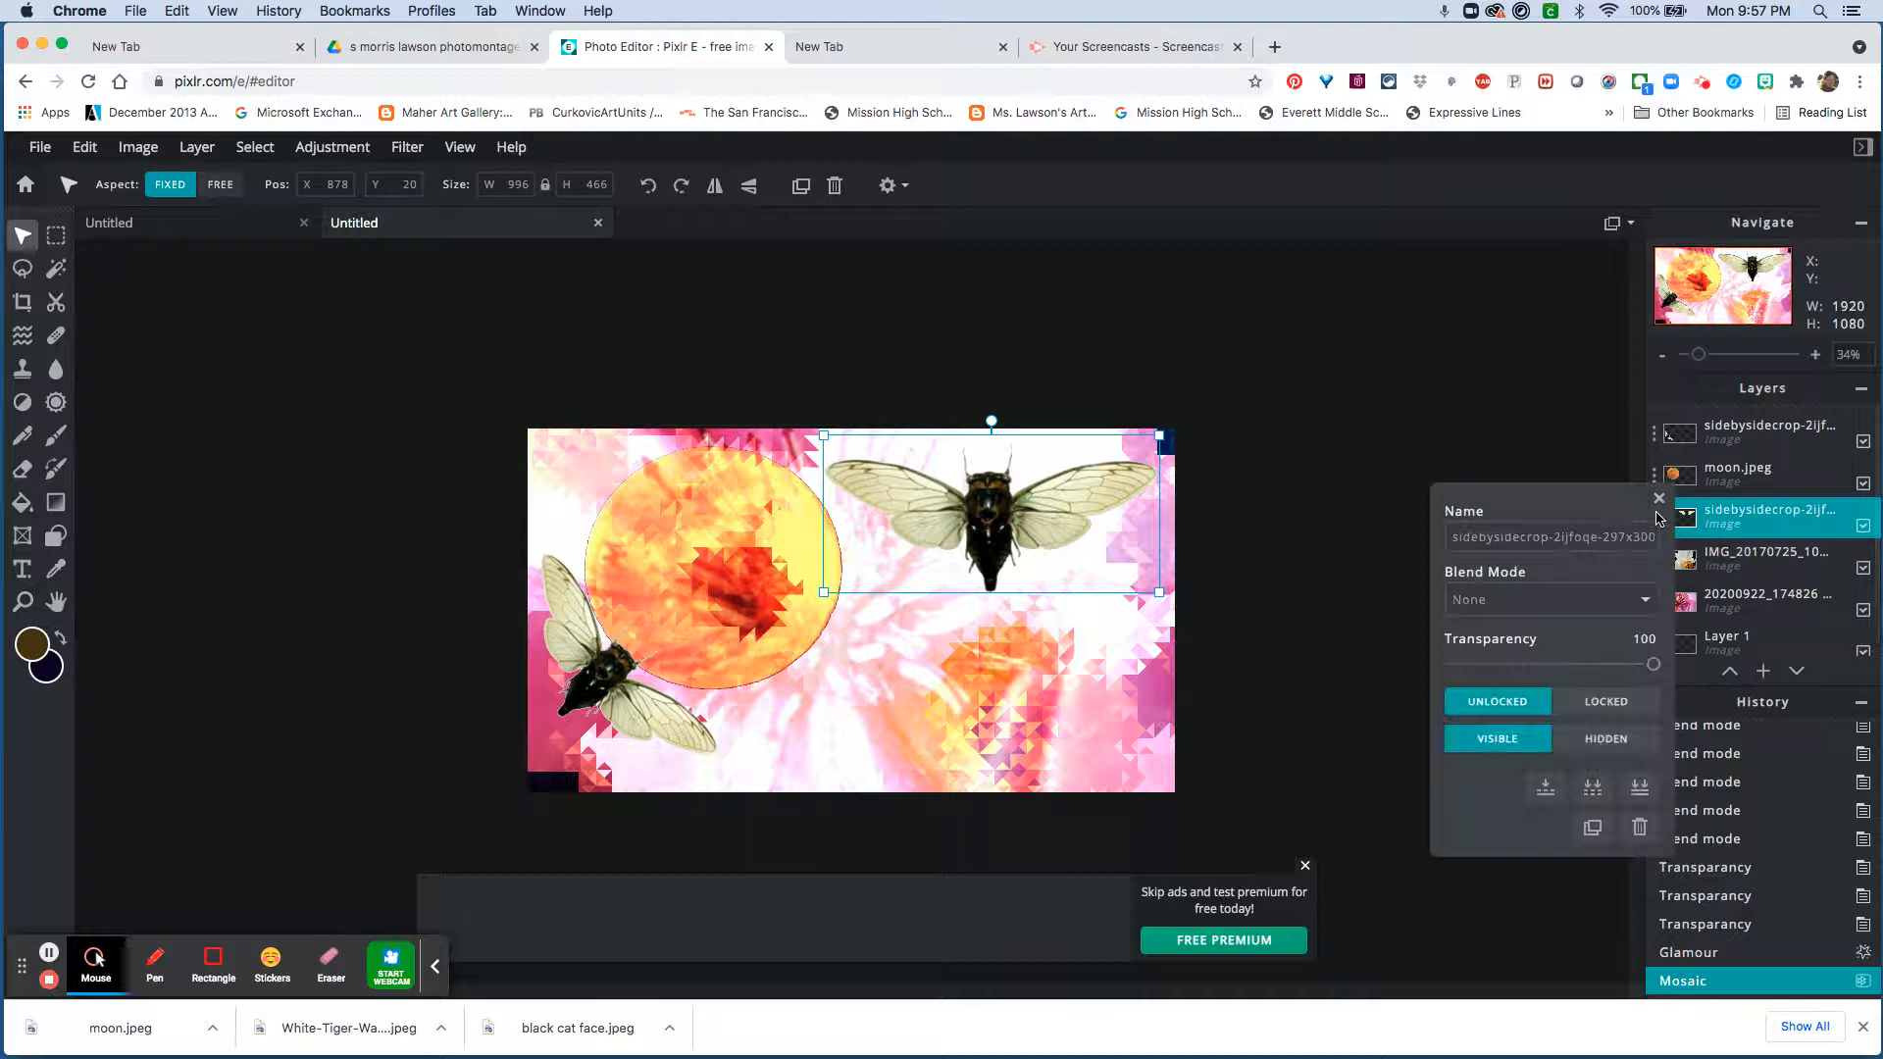
pyautogui.click(1598, 597)
pyautogui.click(1574, 616)
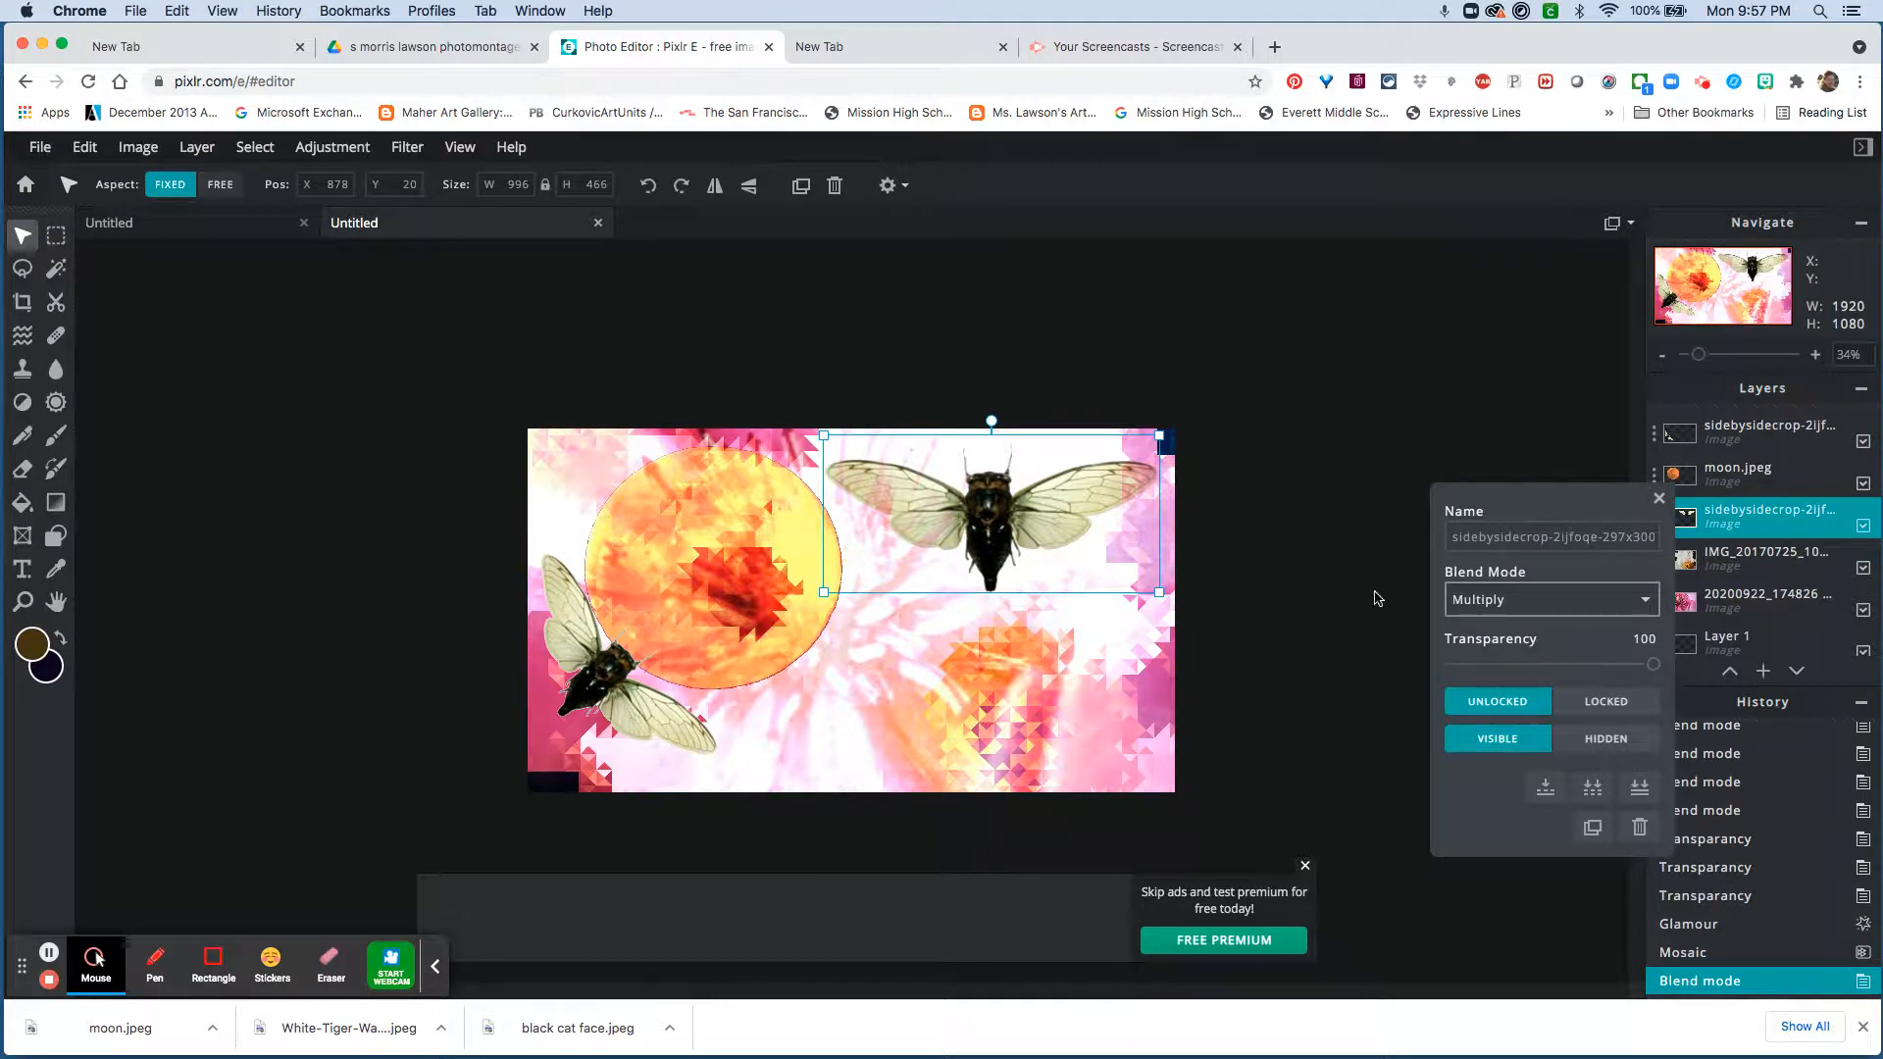
# Try the Screen, Difference and Exclusion blend modes on the upper-right cicada's layer
pyautogui.click(1541, 599)
pyautogui.click(1527, 613)
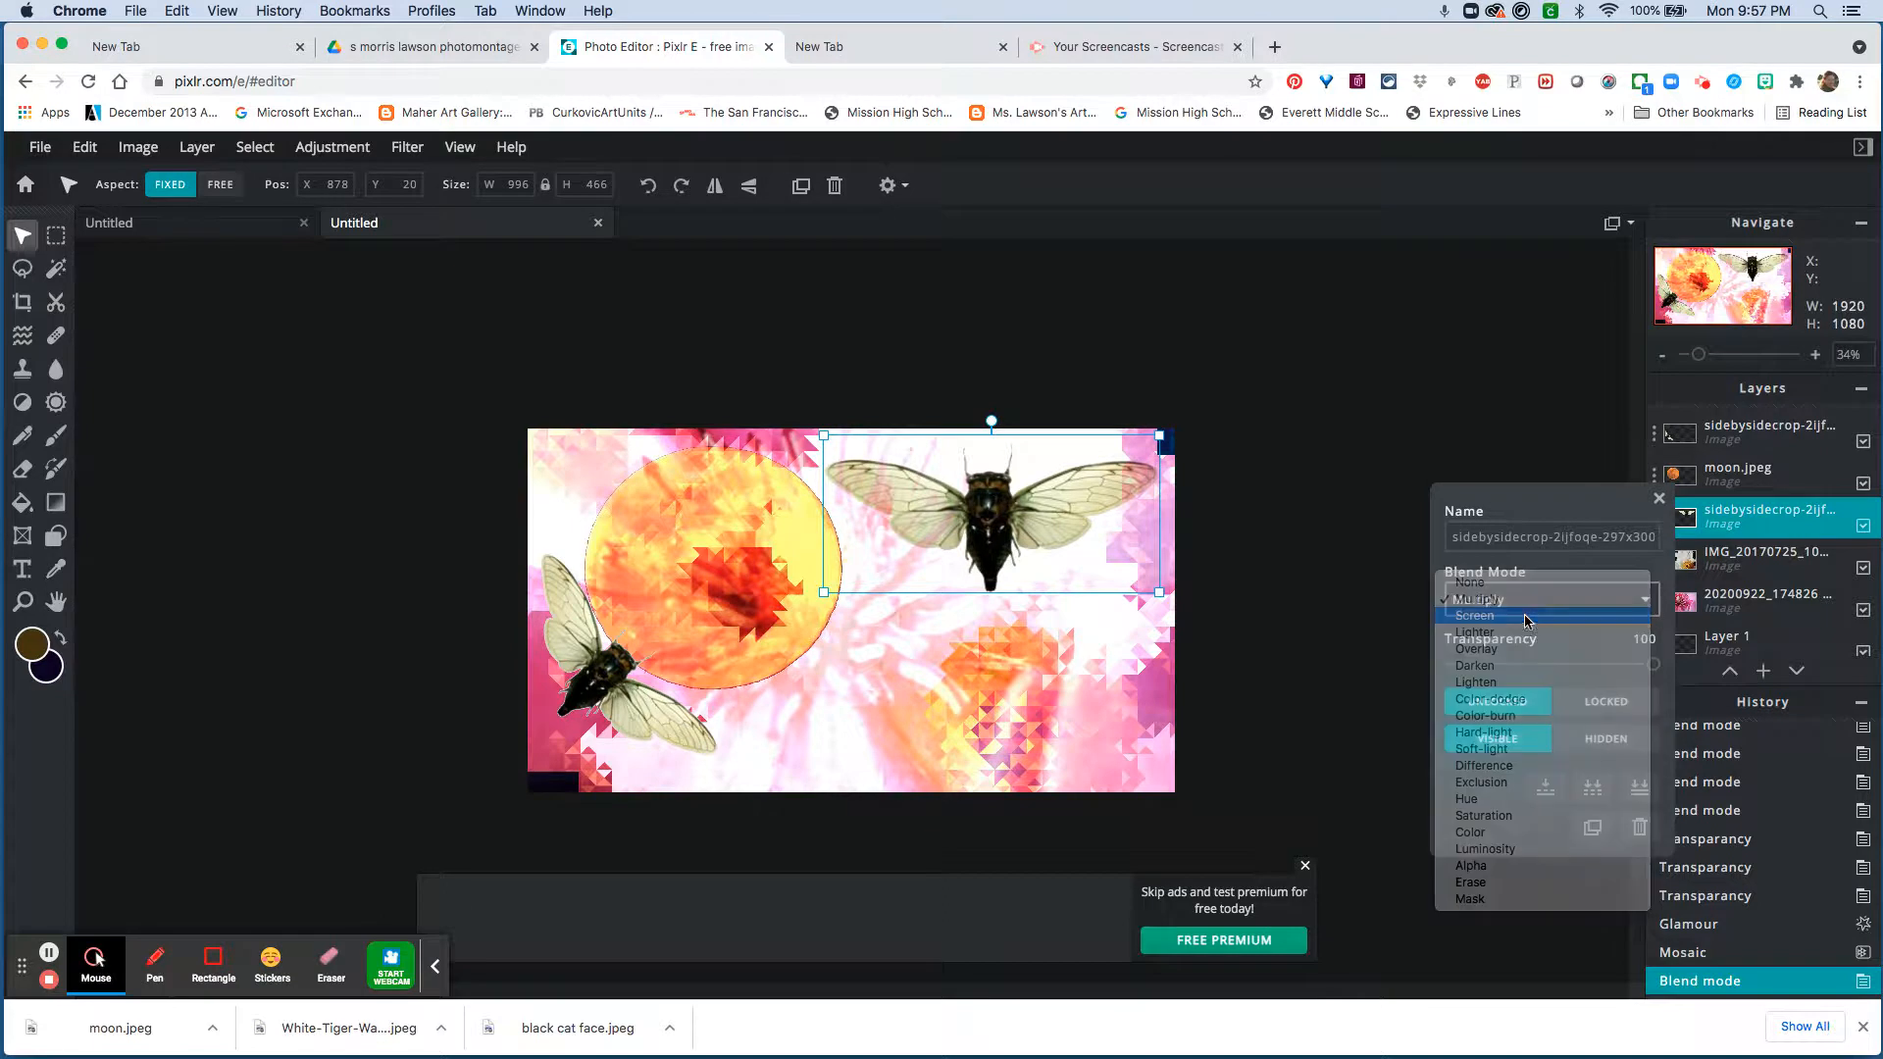
pyautogui.click(1535, 597)
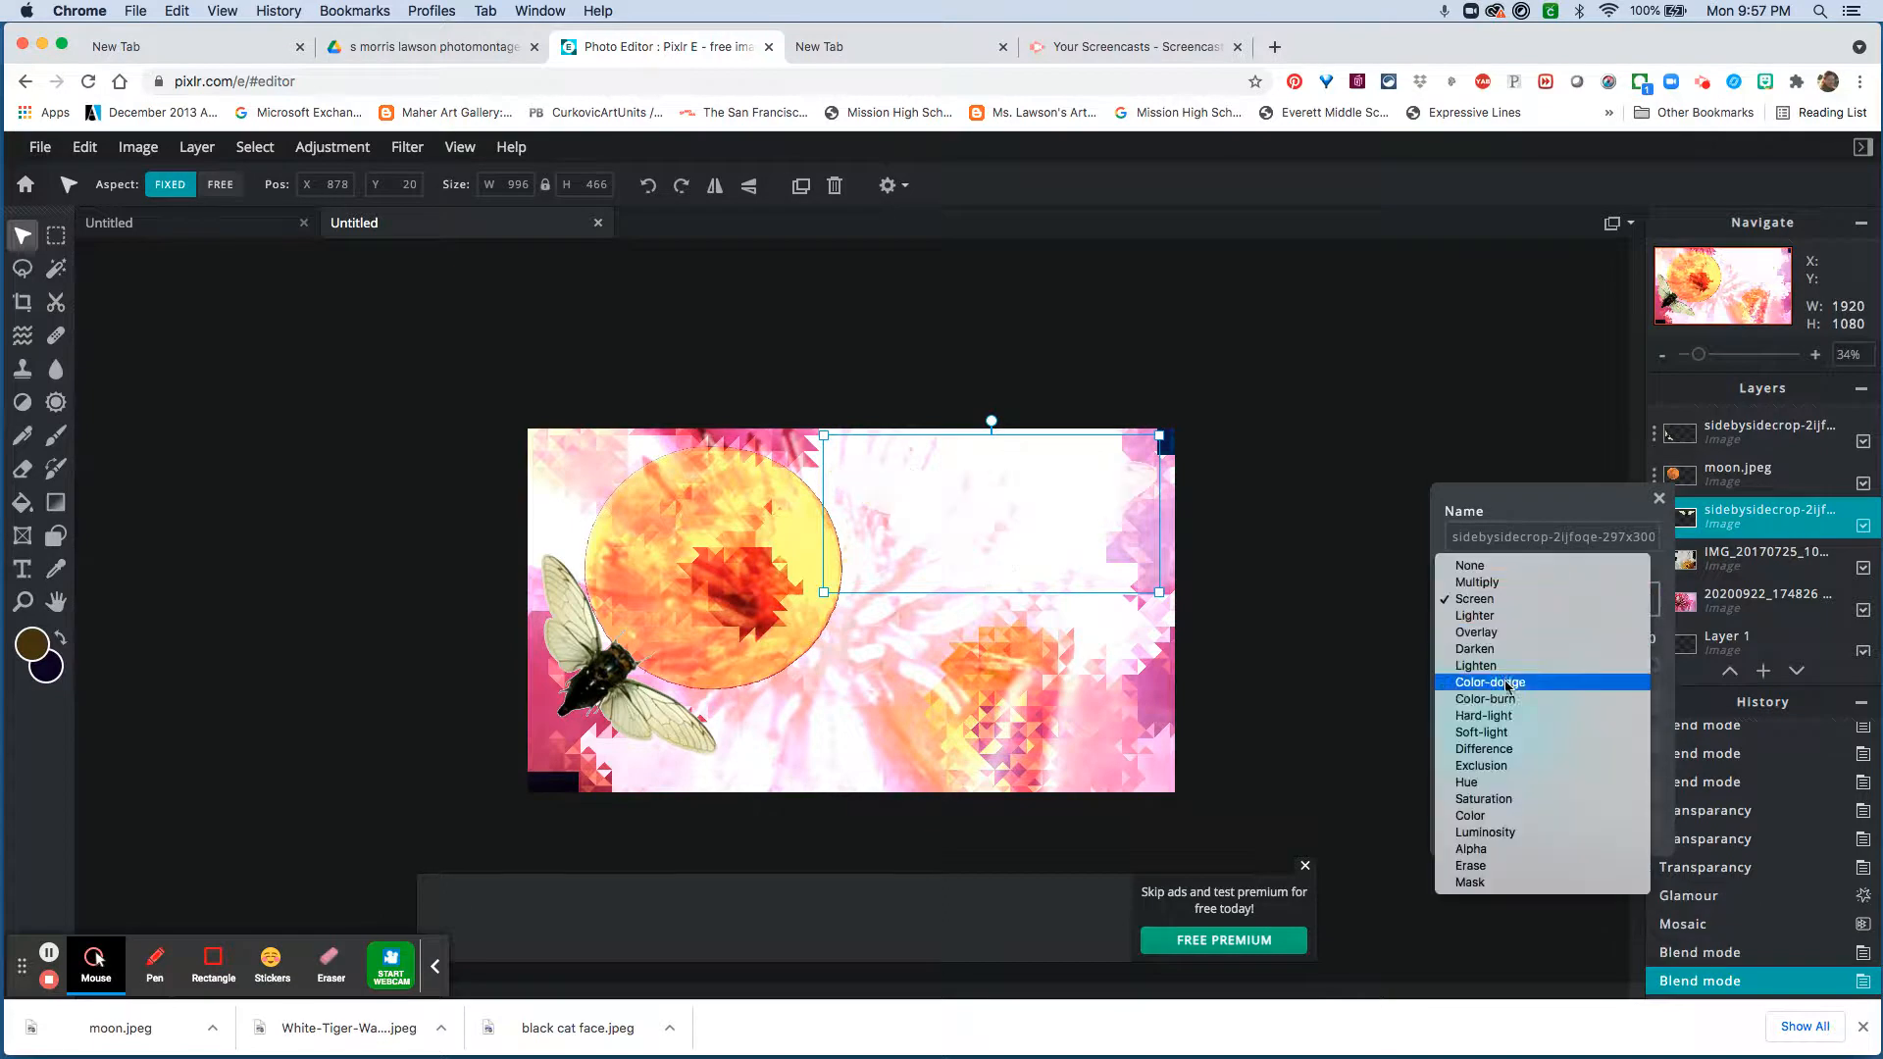
pyautogui.click(1483, 748)
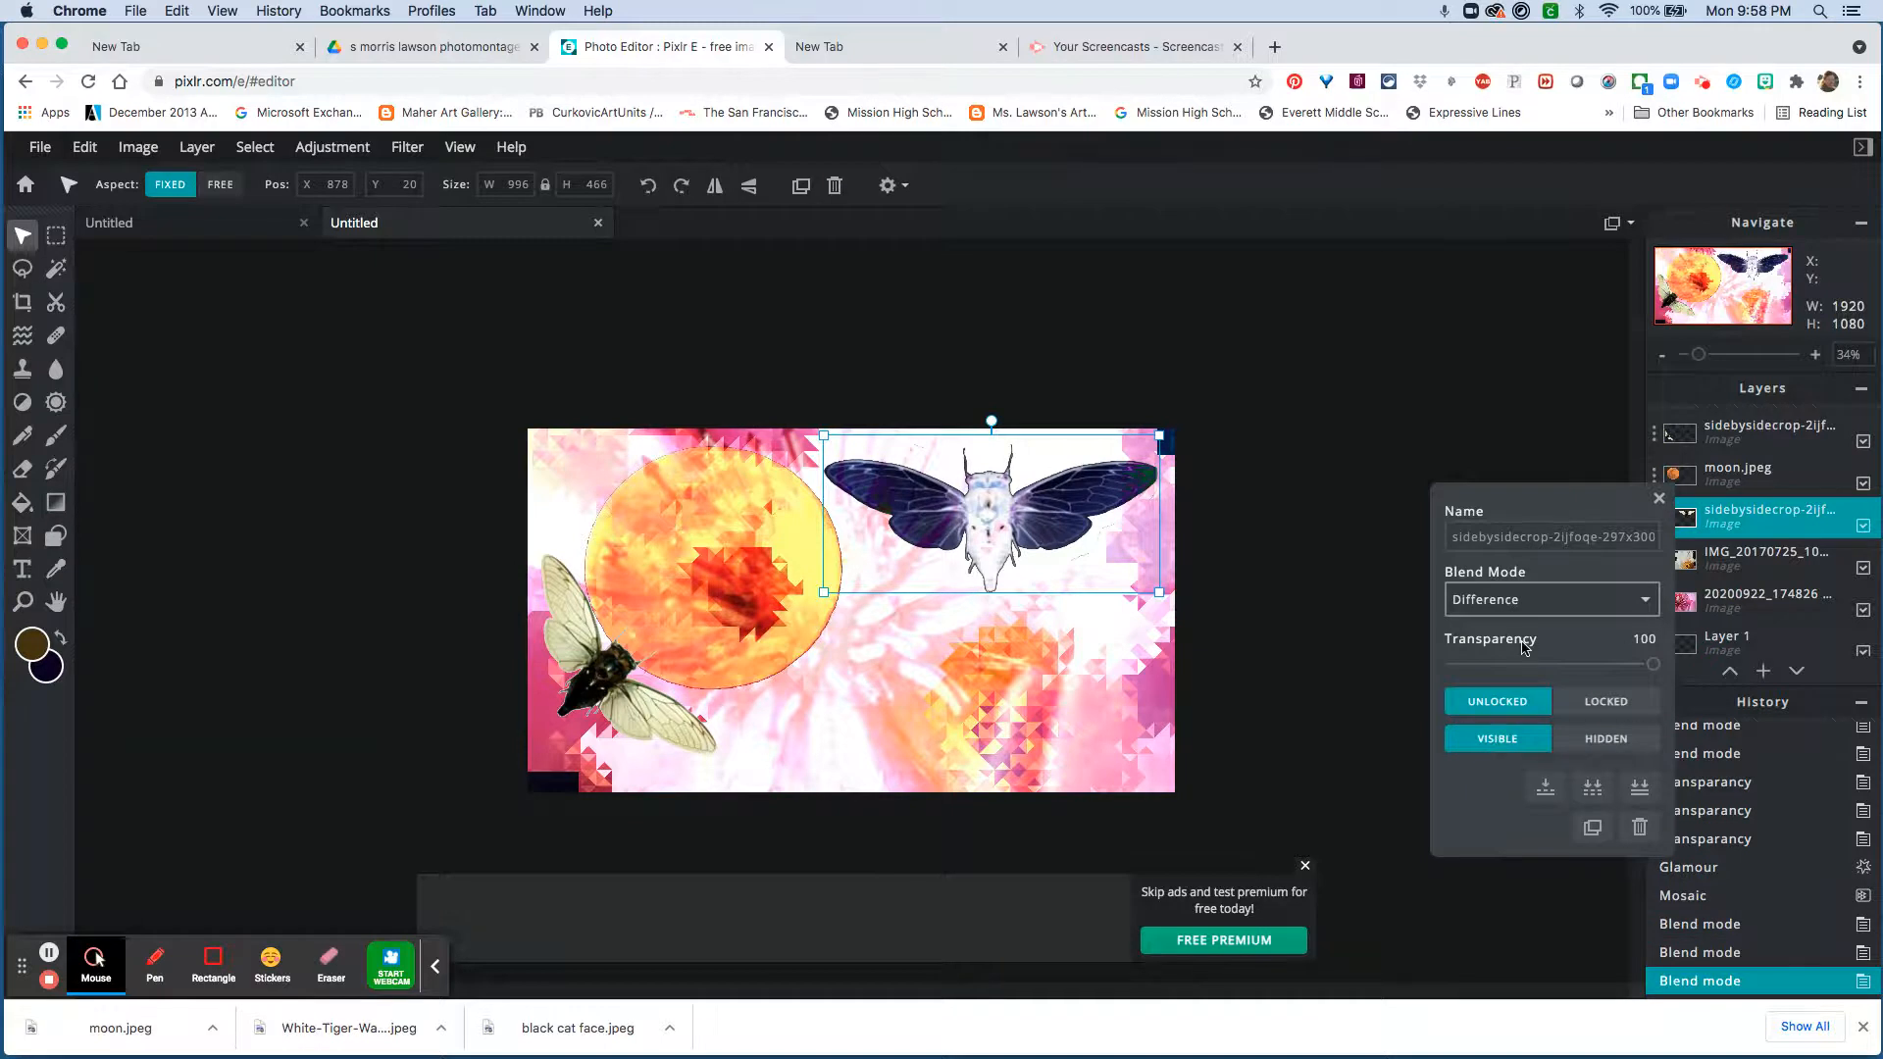
pyautogui.click(1519, 599)
pyautogui.click(1515, 615)
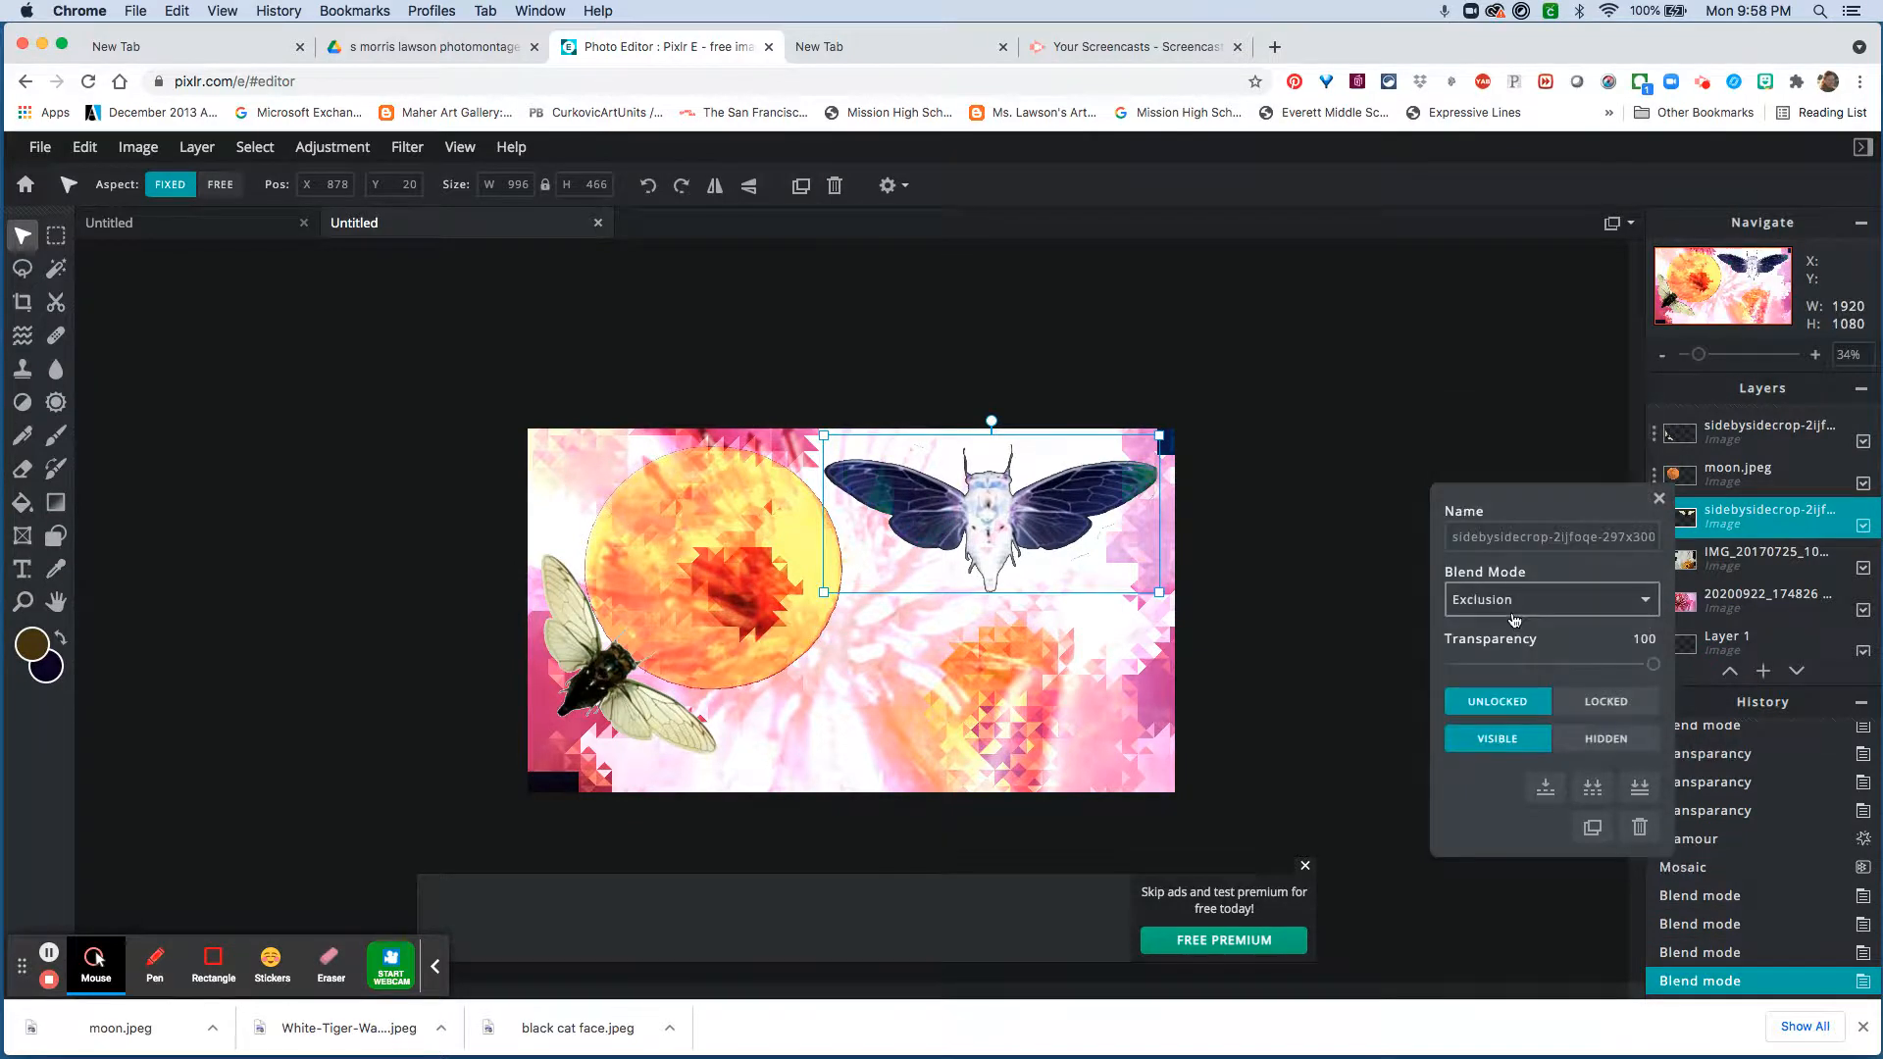
pyautogui.click(1515, 616)
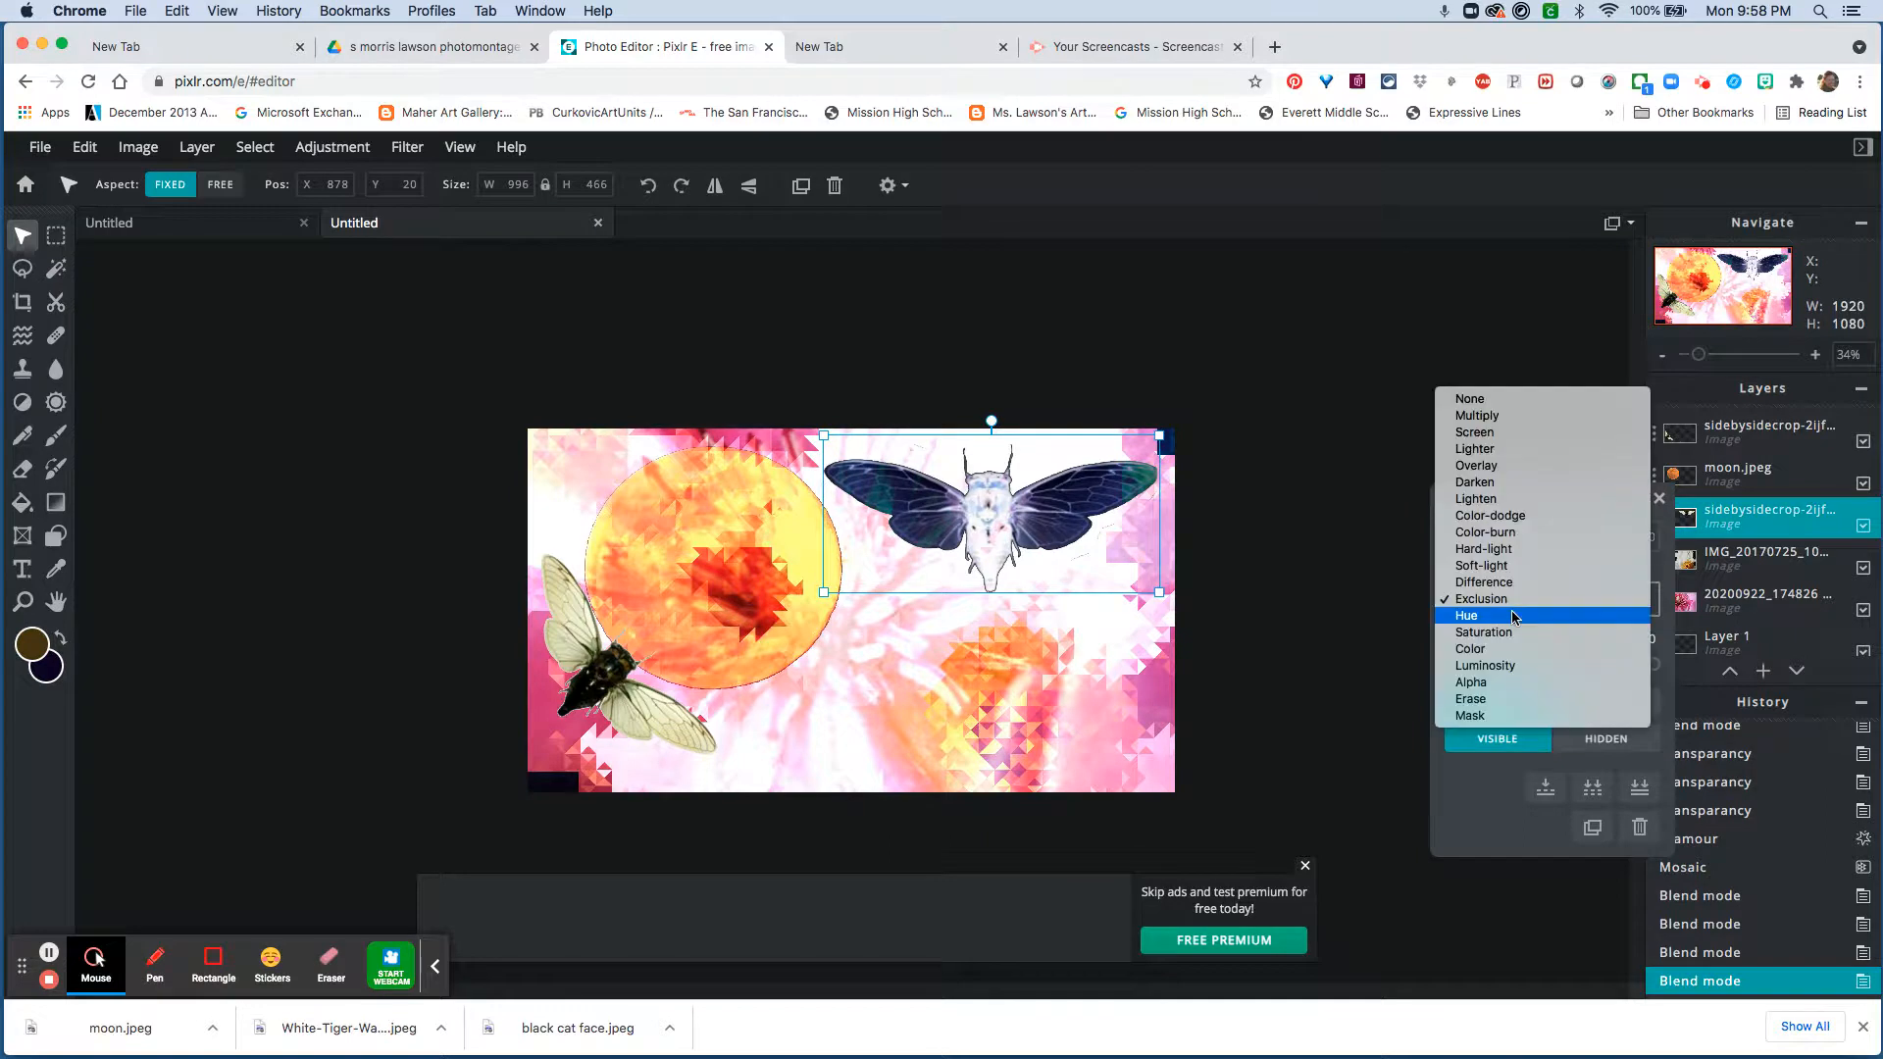
pyautogui.click(1501, 583)
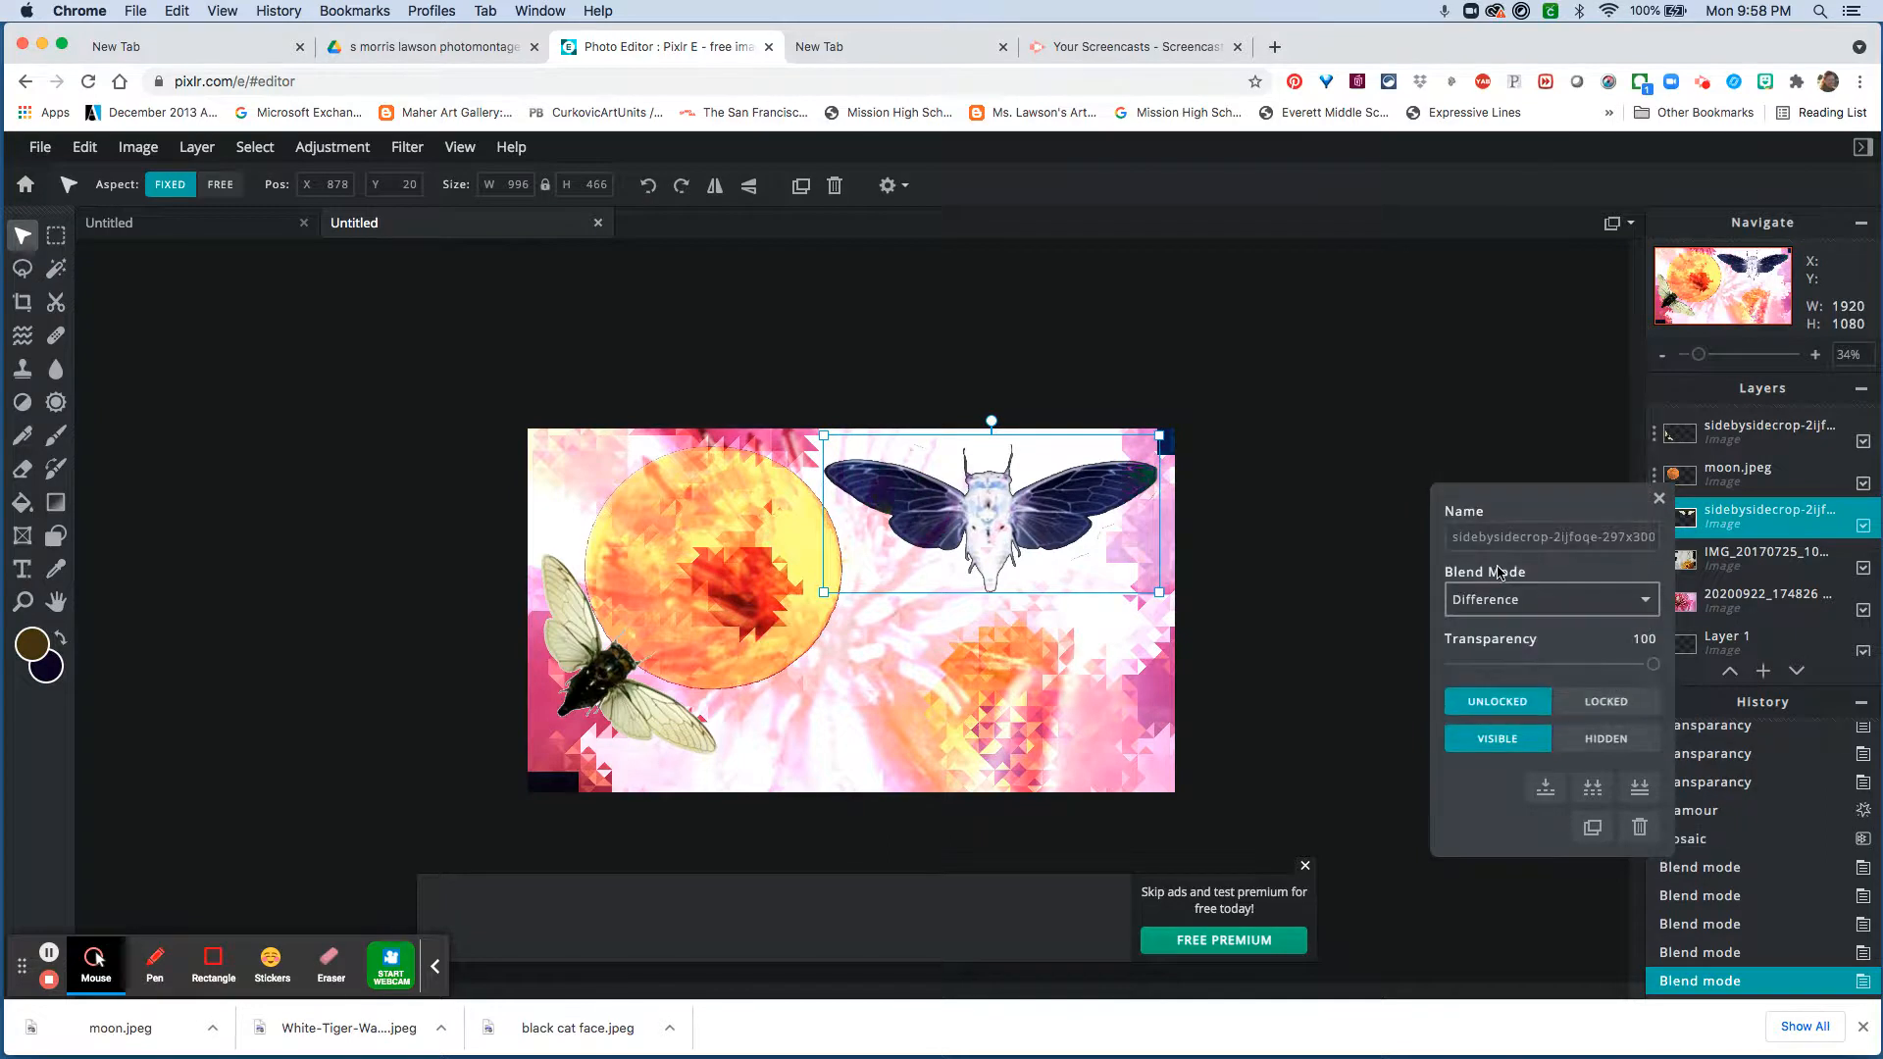
# Try Hard-light, Lighten, Overlay and Screen on the upper-right cicada's layer, and return its blend mode to Multiply
pyautogui.click(1500, 596)
pyautogui.click(1499, 575)
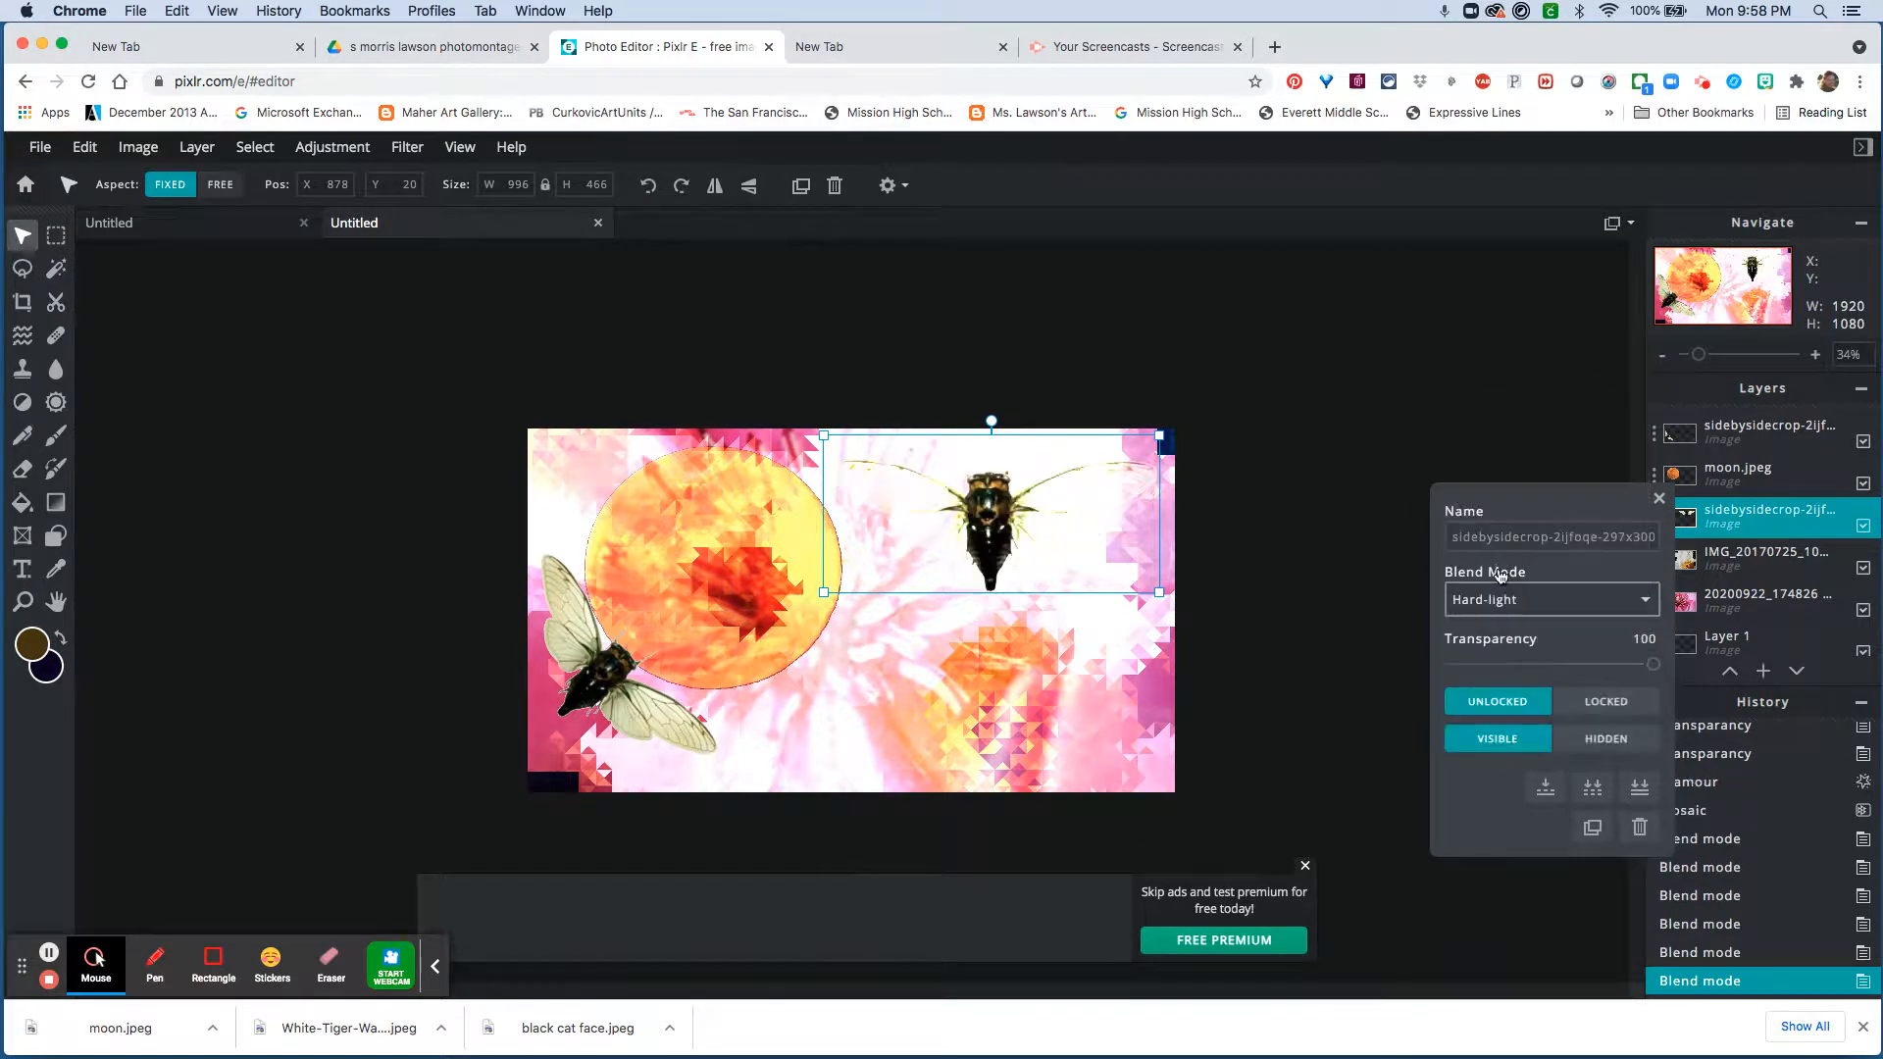
pyautogui.click(1499, 595)
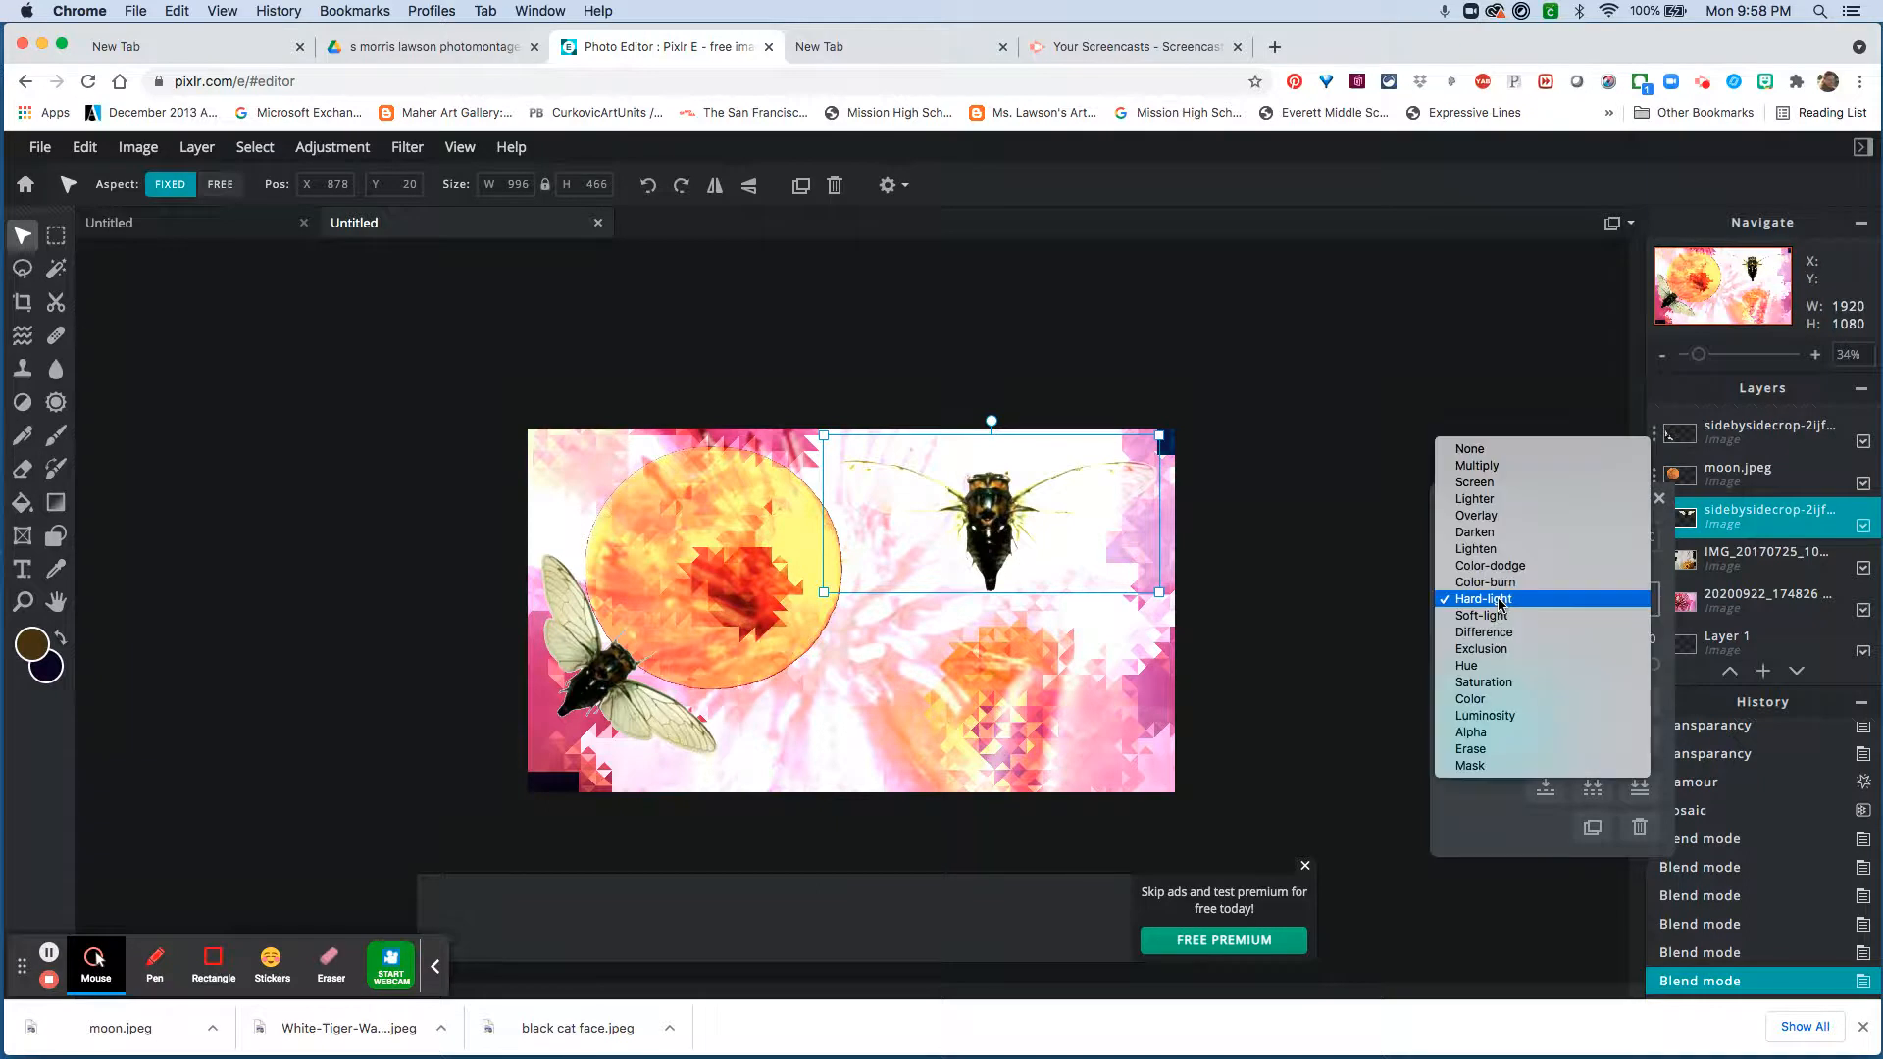
pyautogui.click(1496, 560)
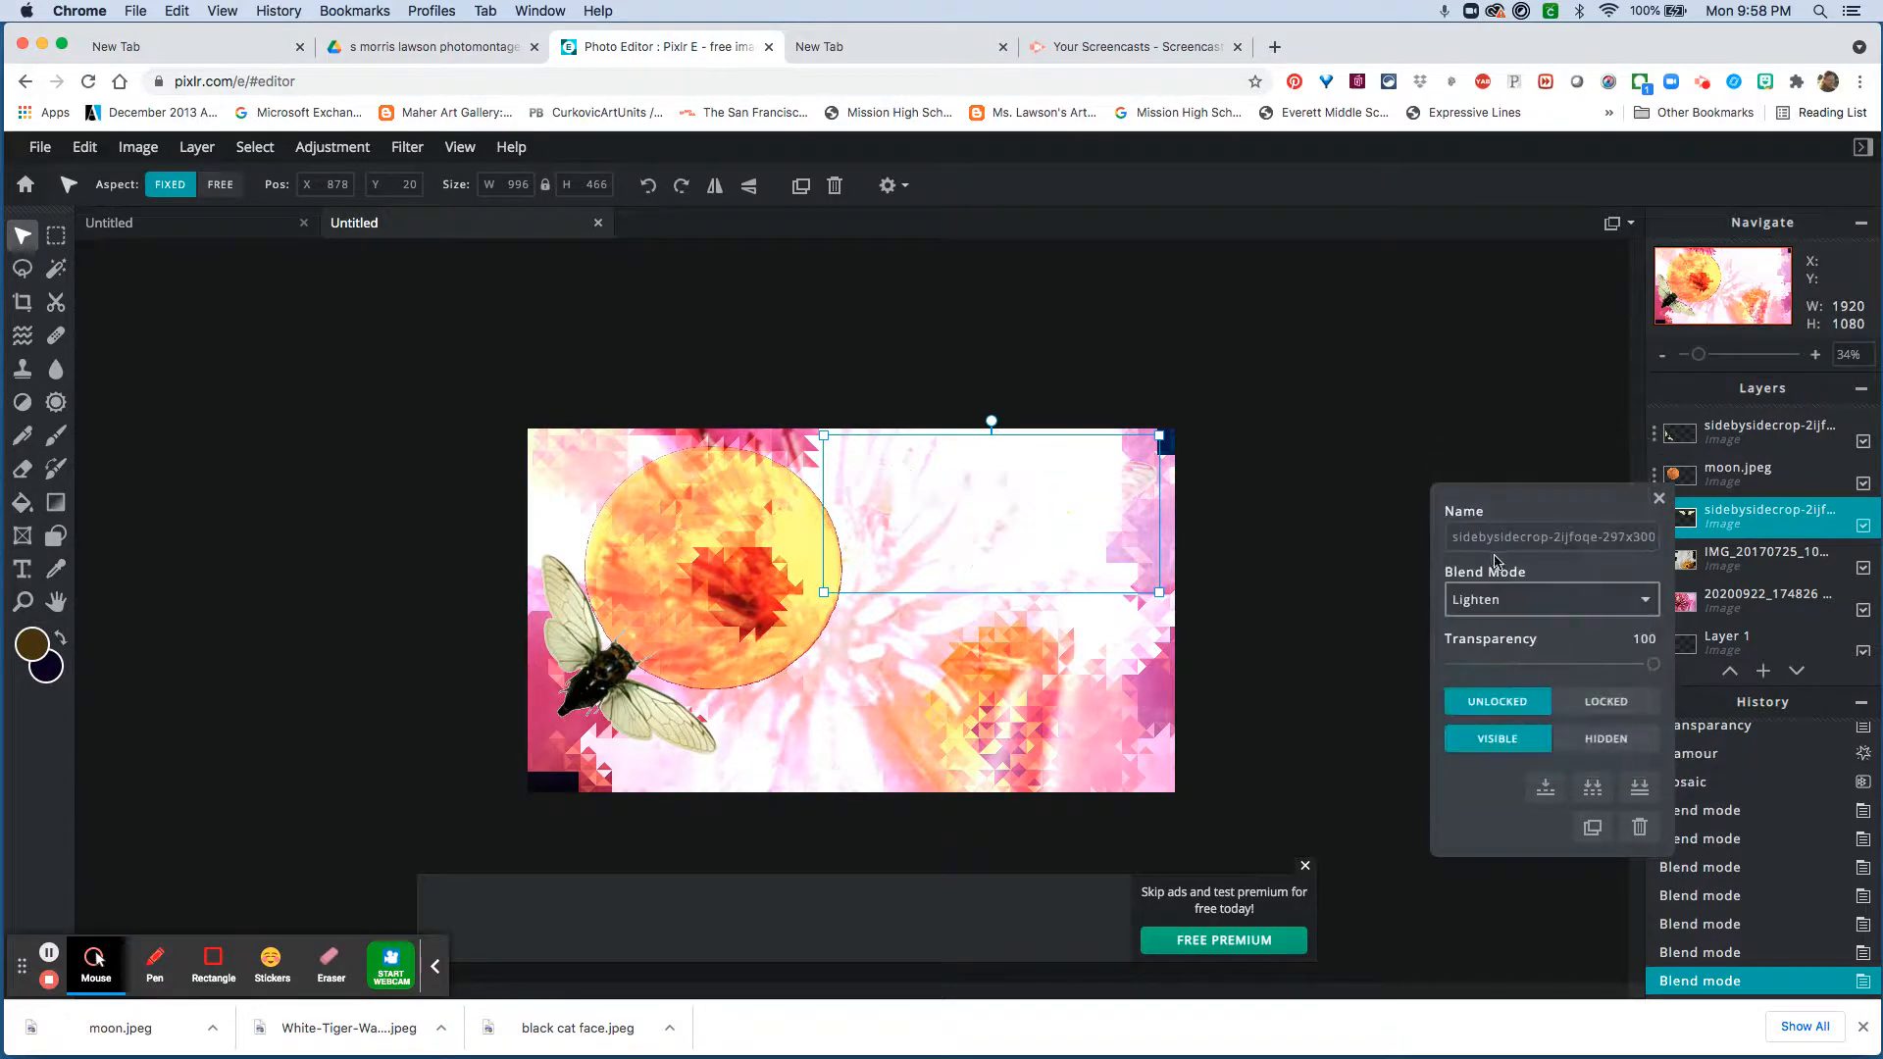
pyautogui.click(1495, 598)
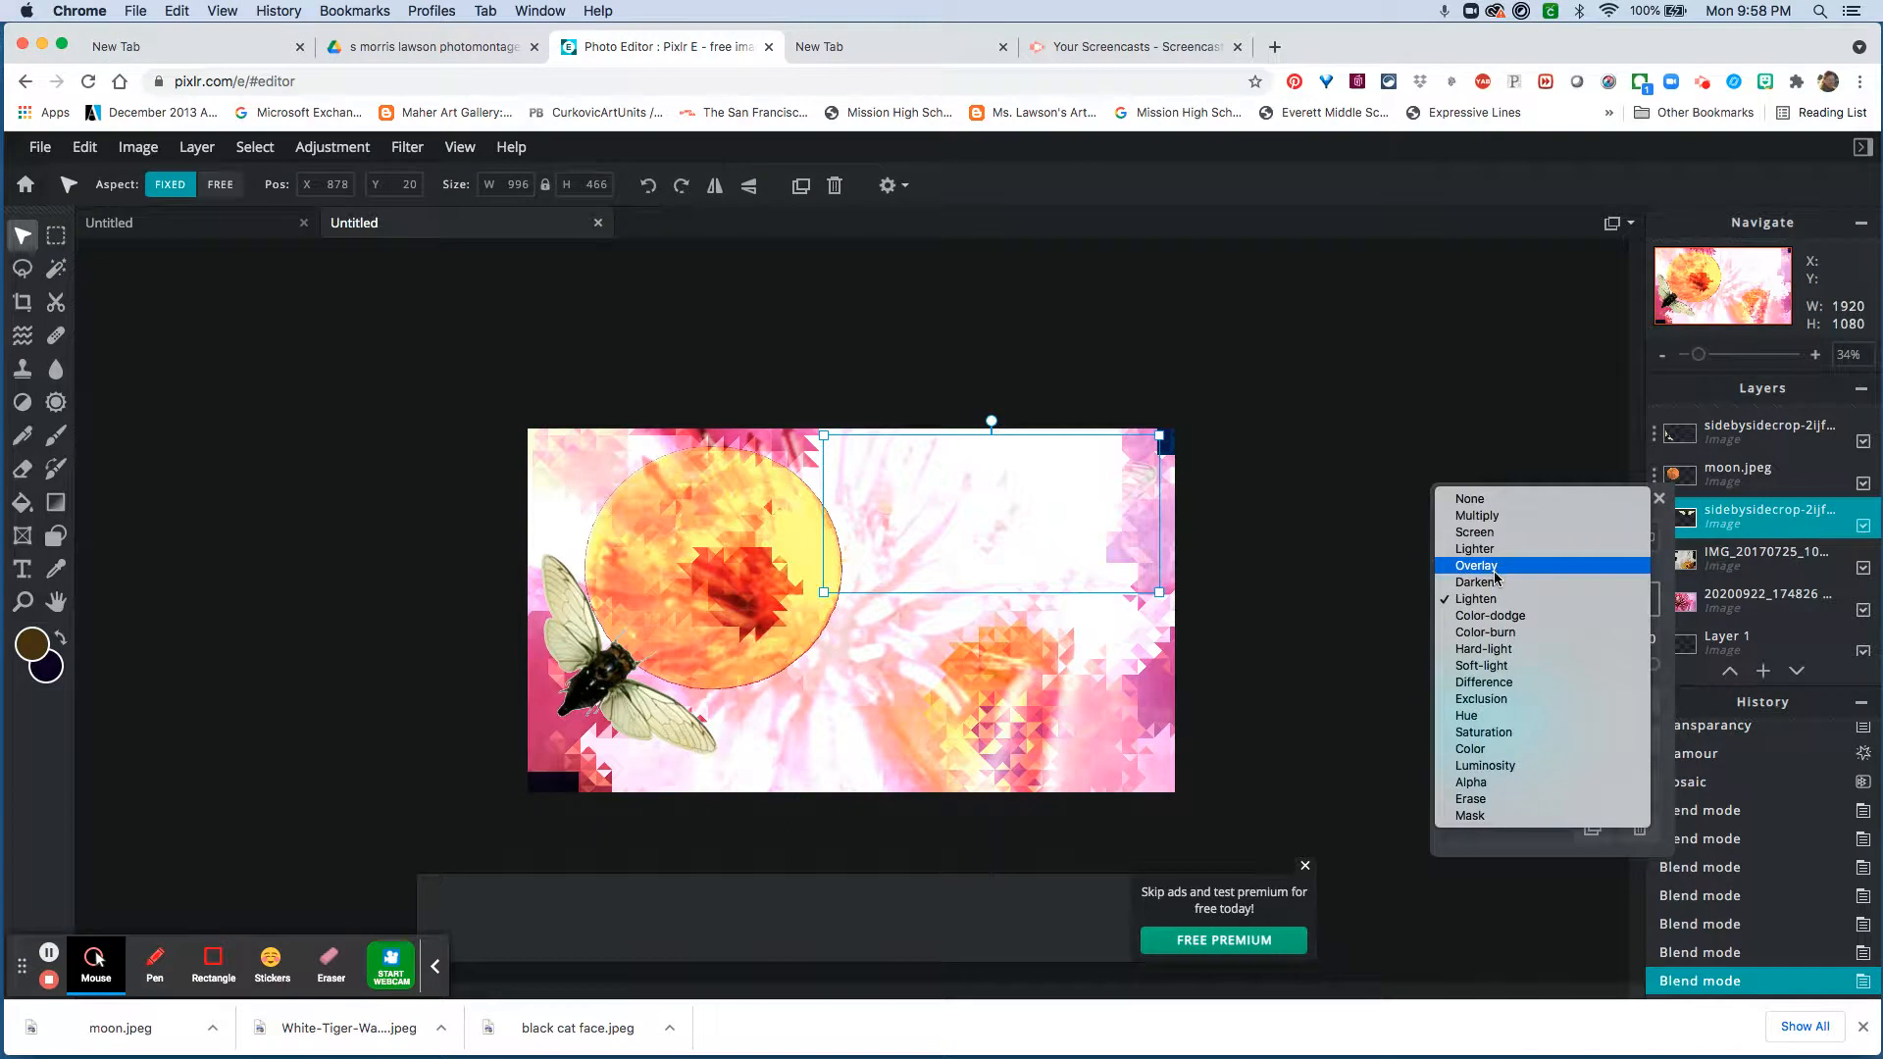
pyautogui.click(1495, 578)
pyautogui.click(1493, 597)
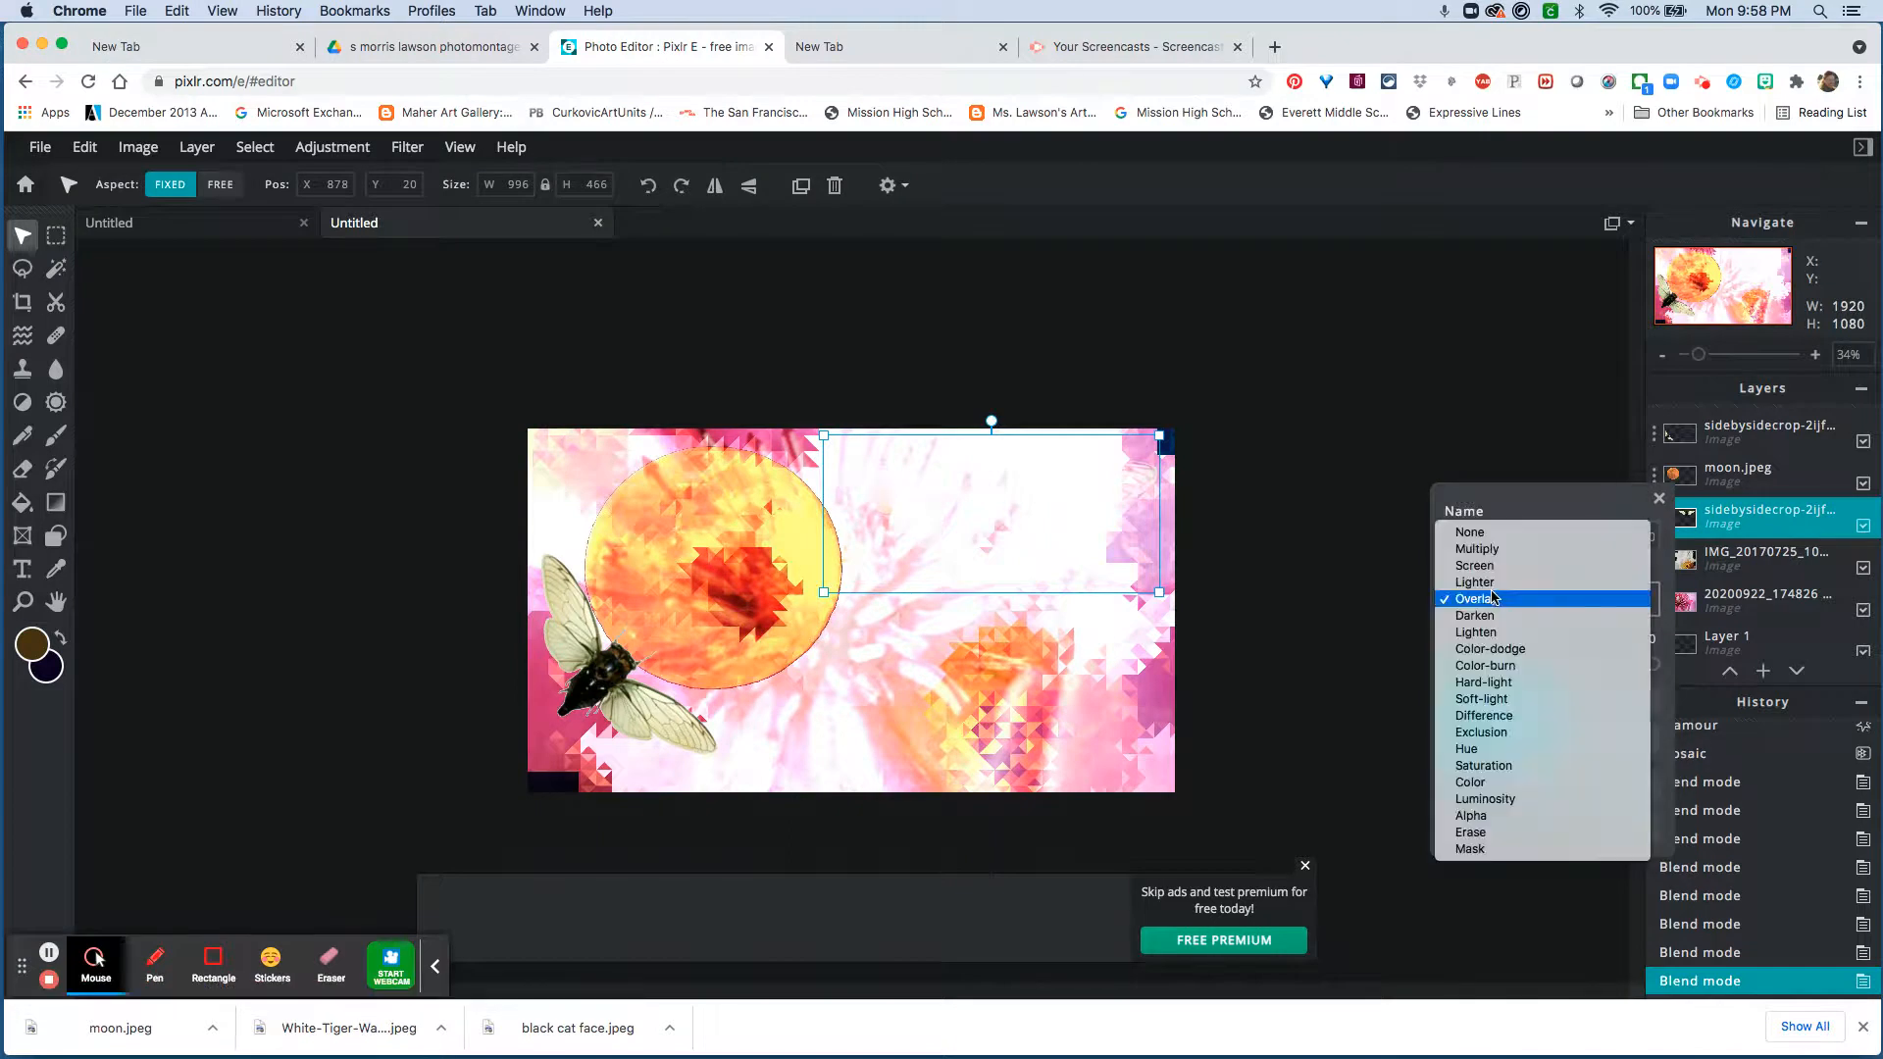
pyautogui.click(1495, 568)
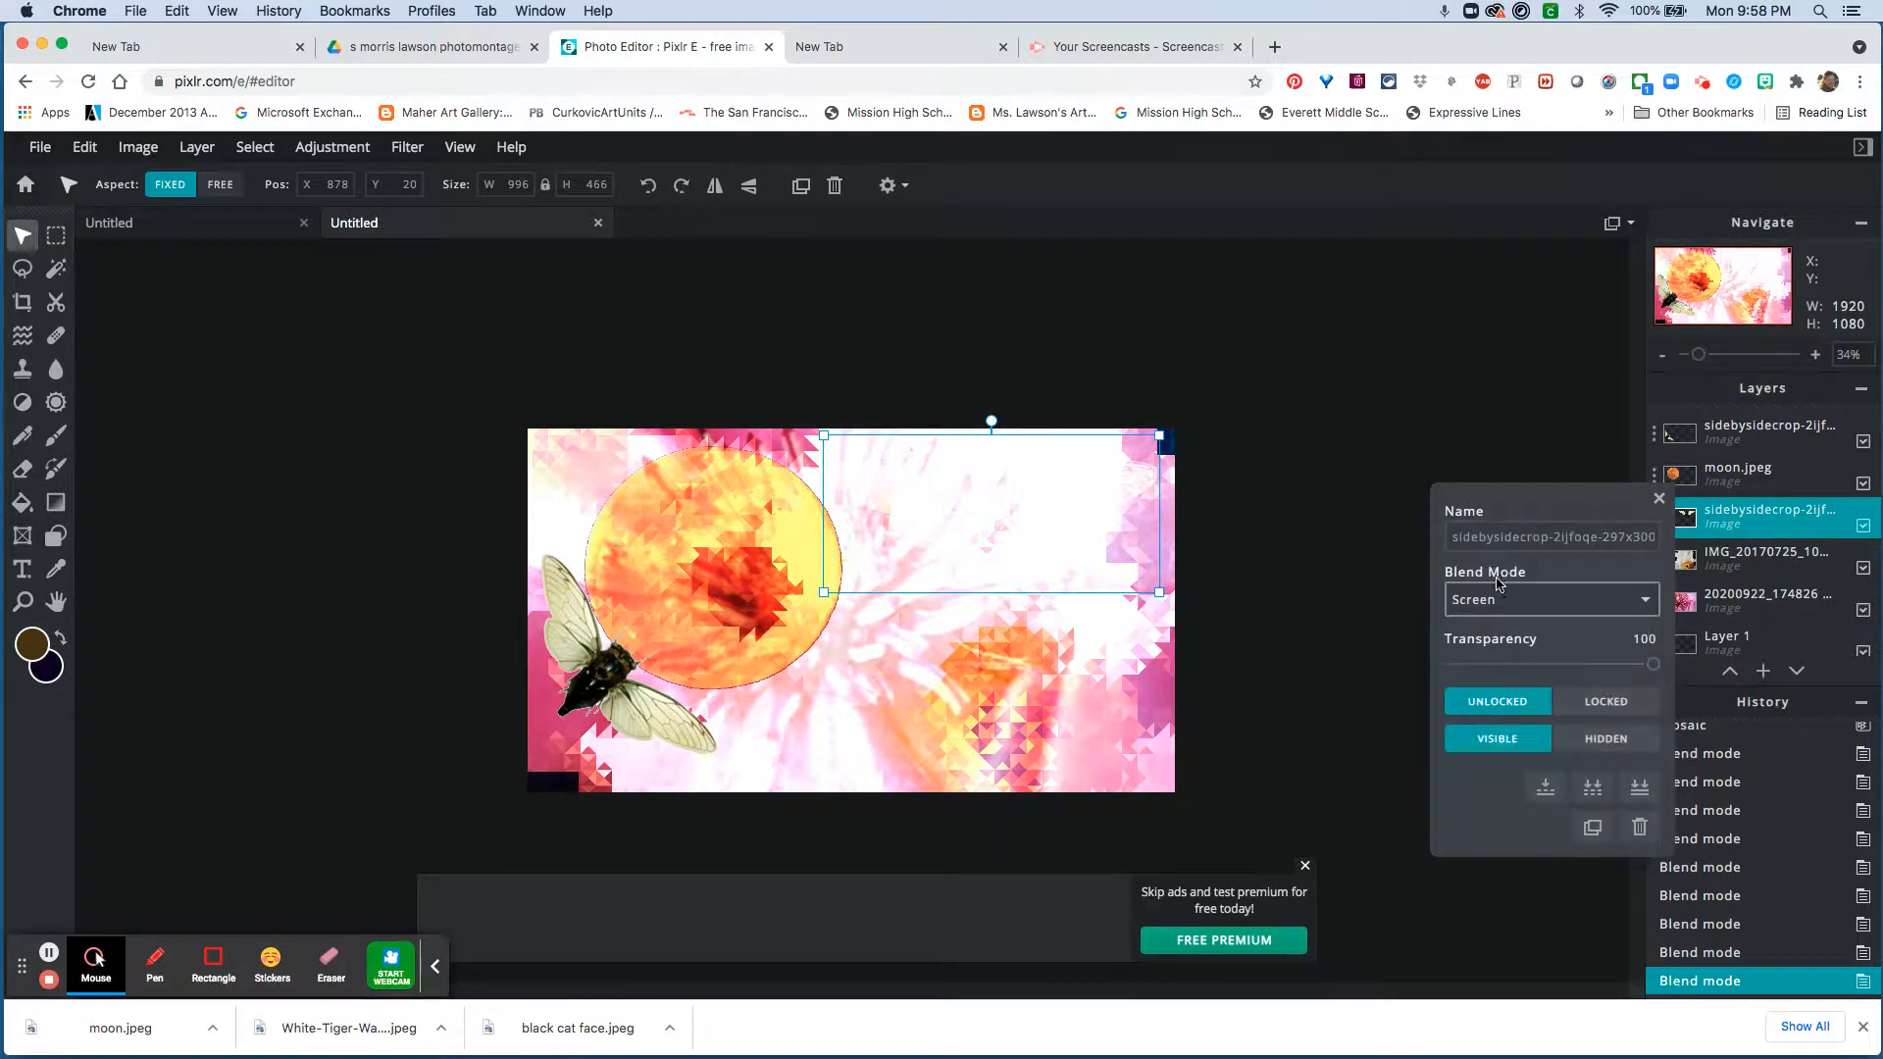
pyautogui.click(1498, 589)
pyautogui.click(1497, 583)
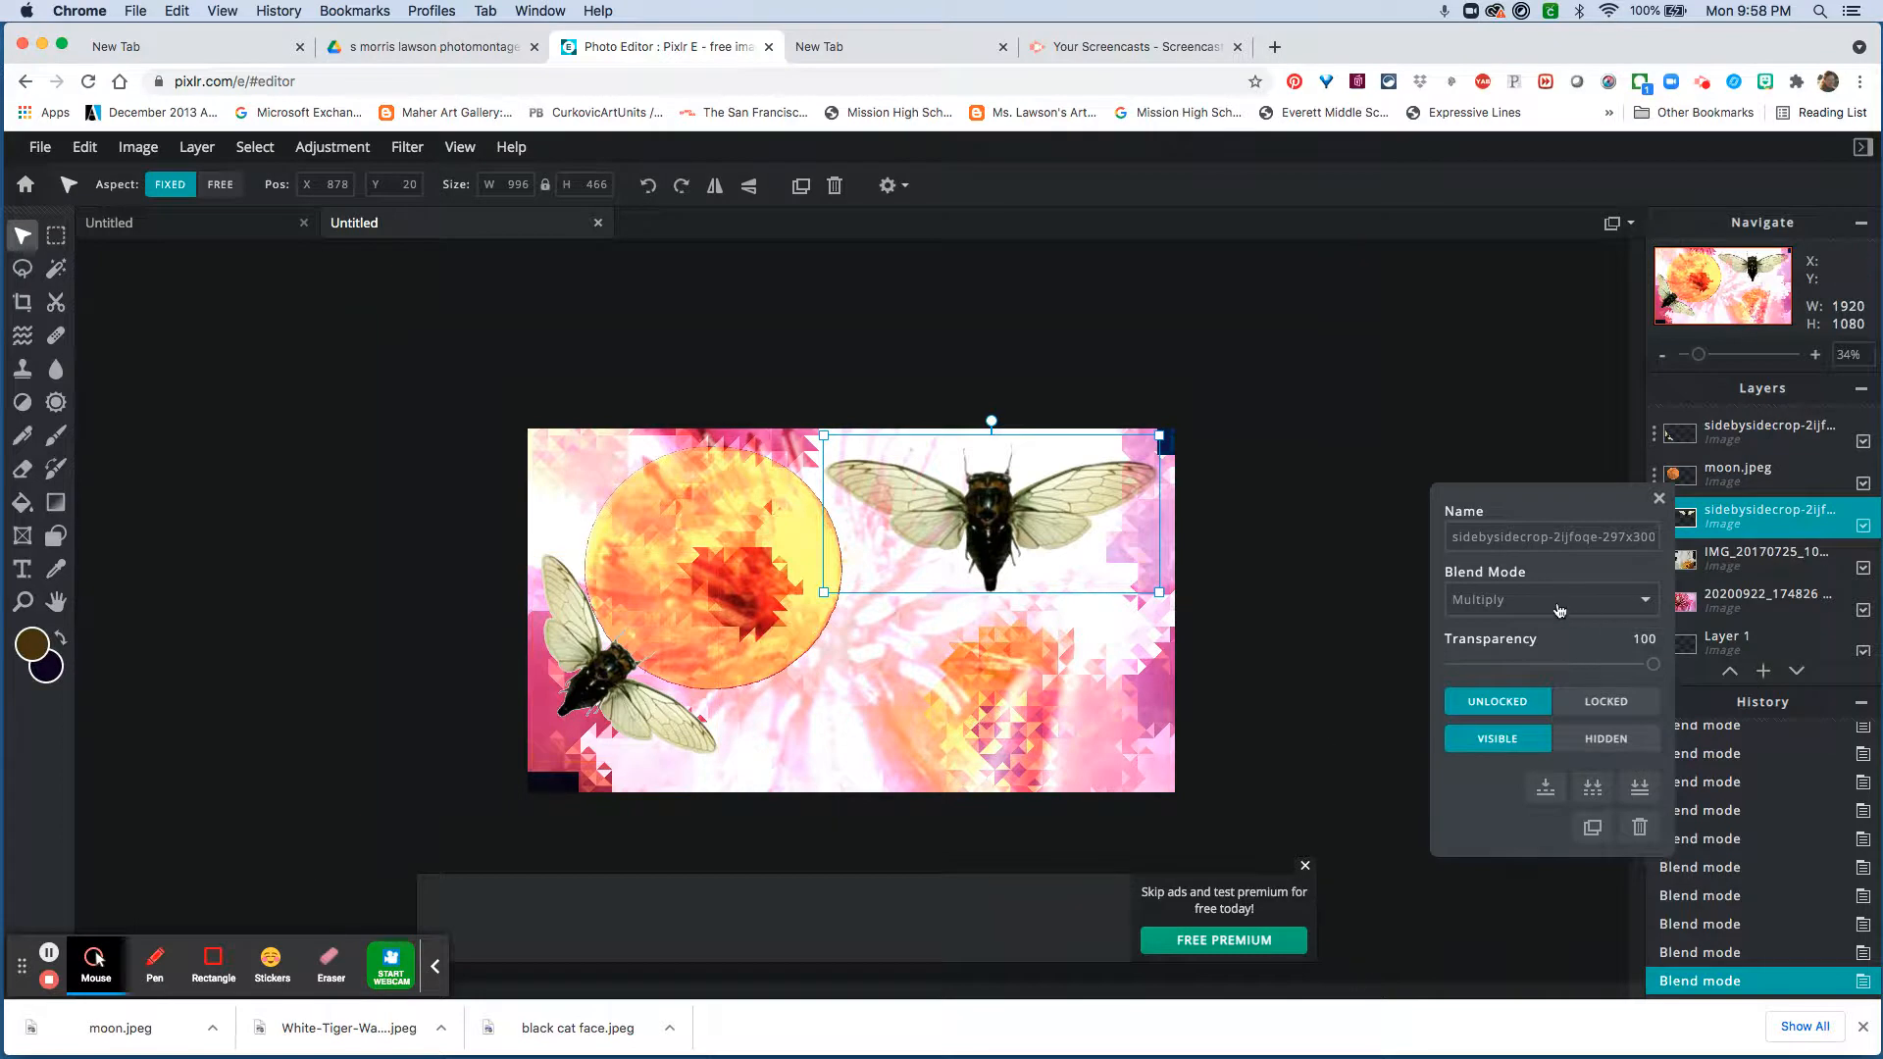
# Set the blend mode of the lower-left cicada's layer to Multiply
pyautogui.click(686, 665)
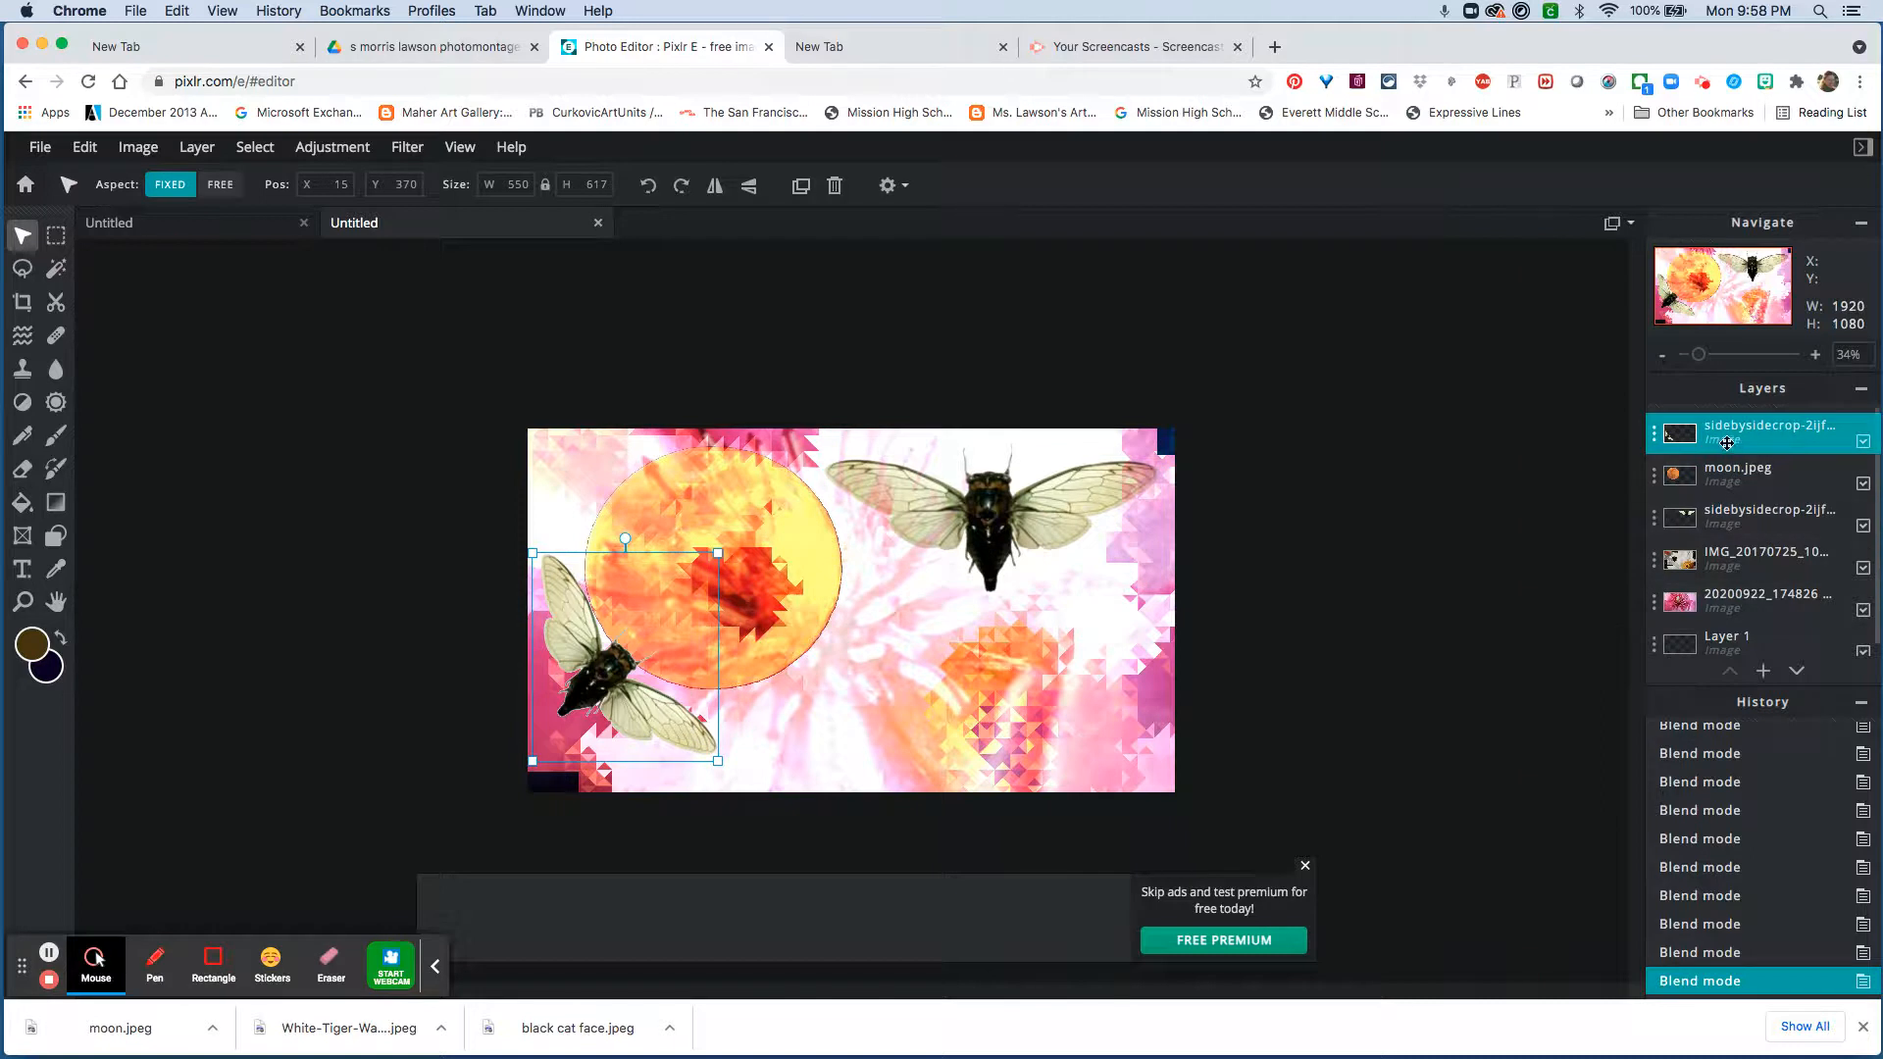
pyautogui.moveTo(1738, 442); pyautogui.dragTo(1399, 675)
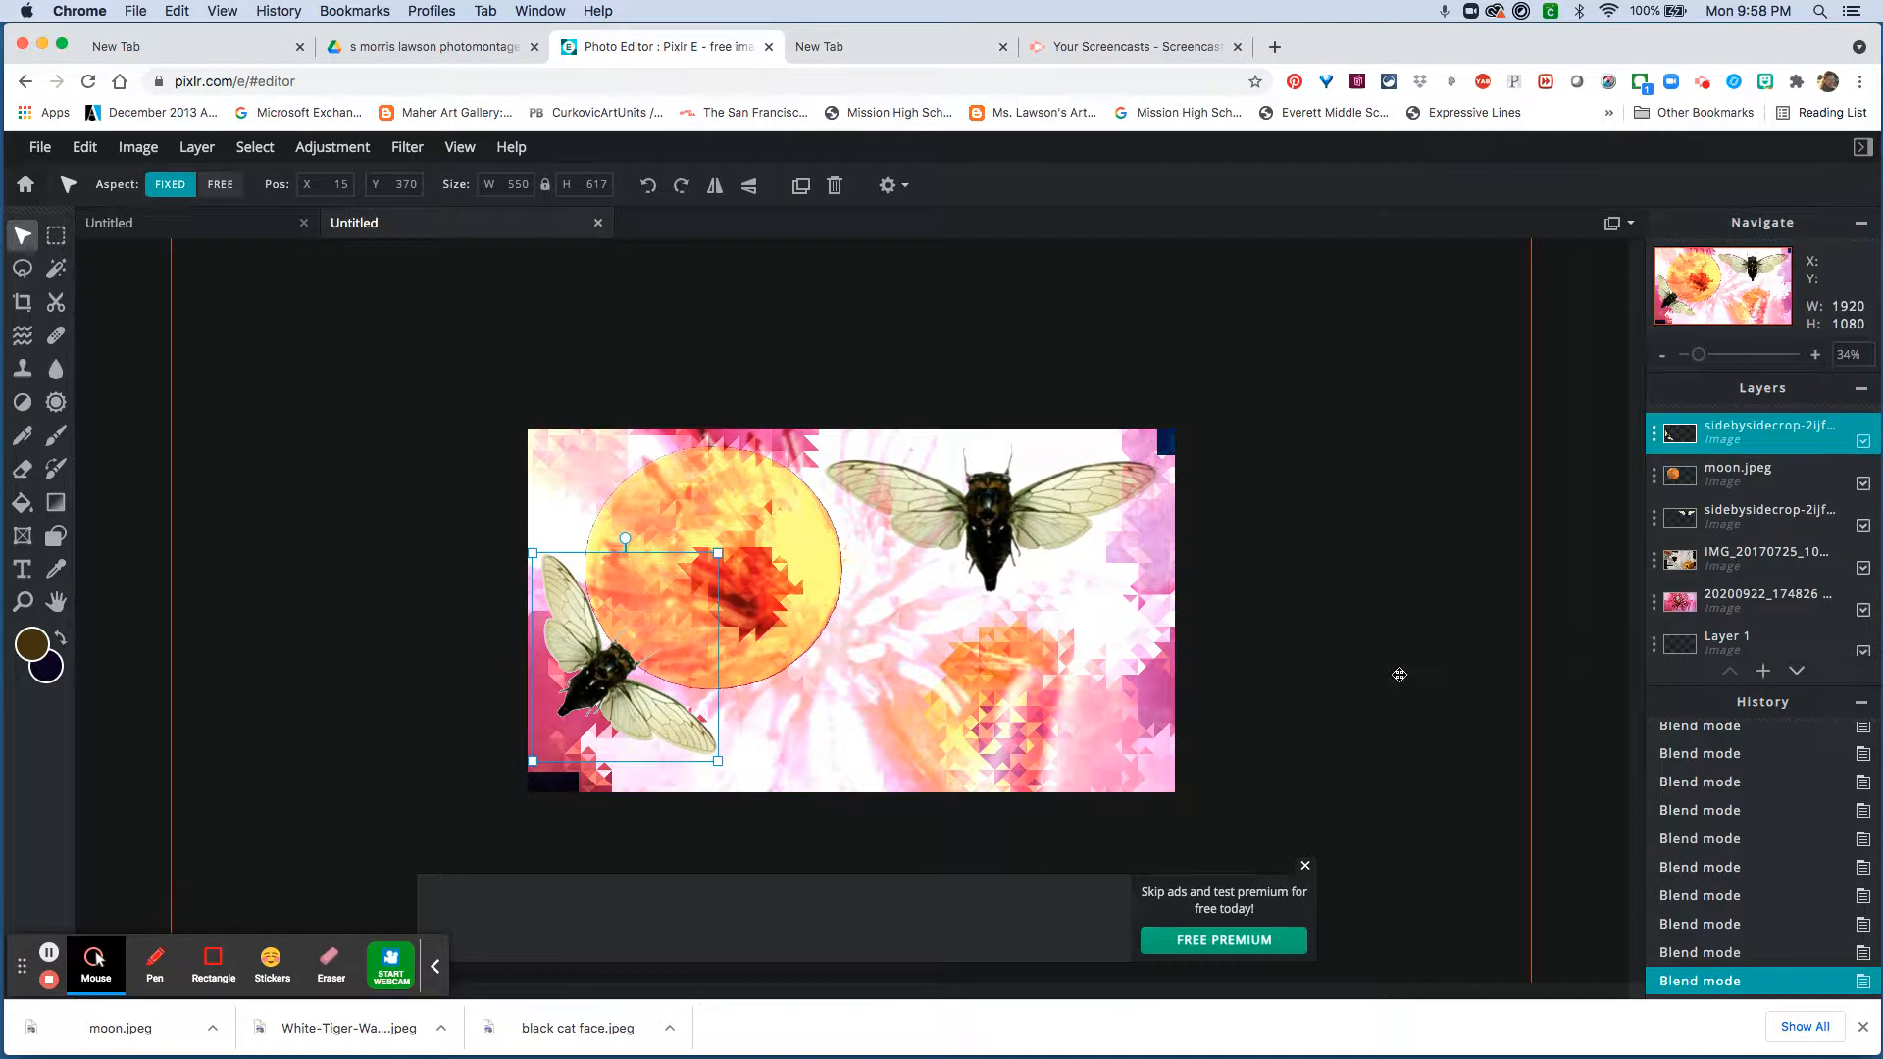
pyautogui.moveTo(1509, 546); pyautogui.dragTo(1532, 539)
pyautogui.click(1651, 431)
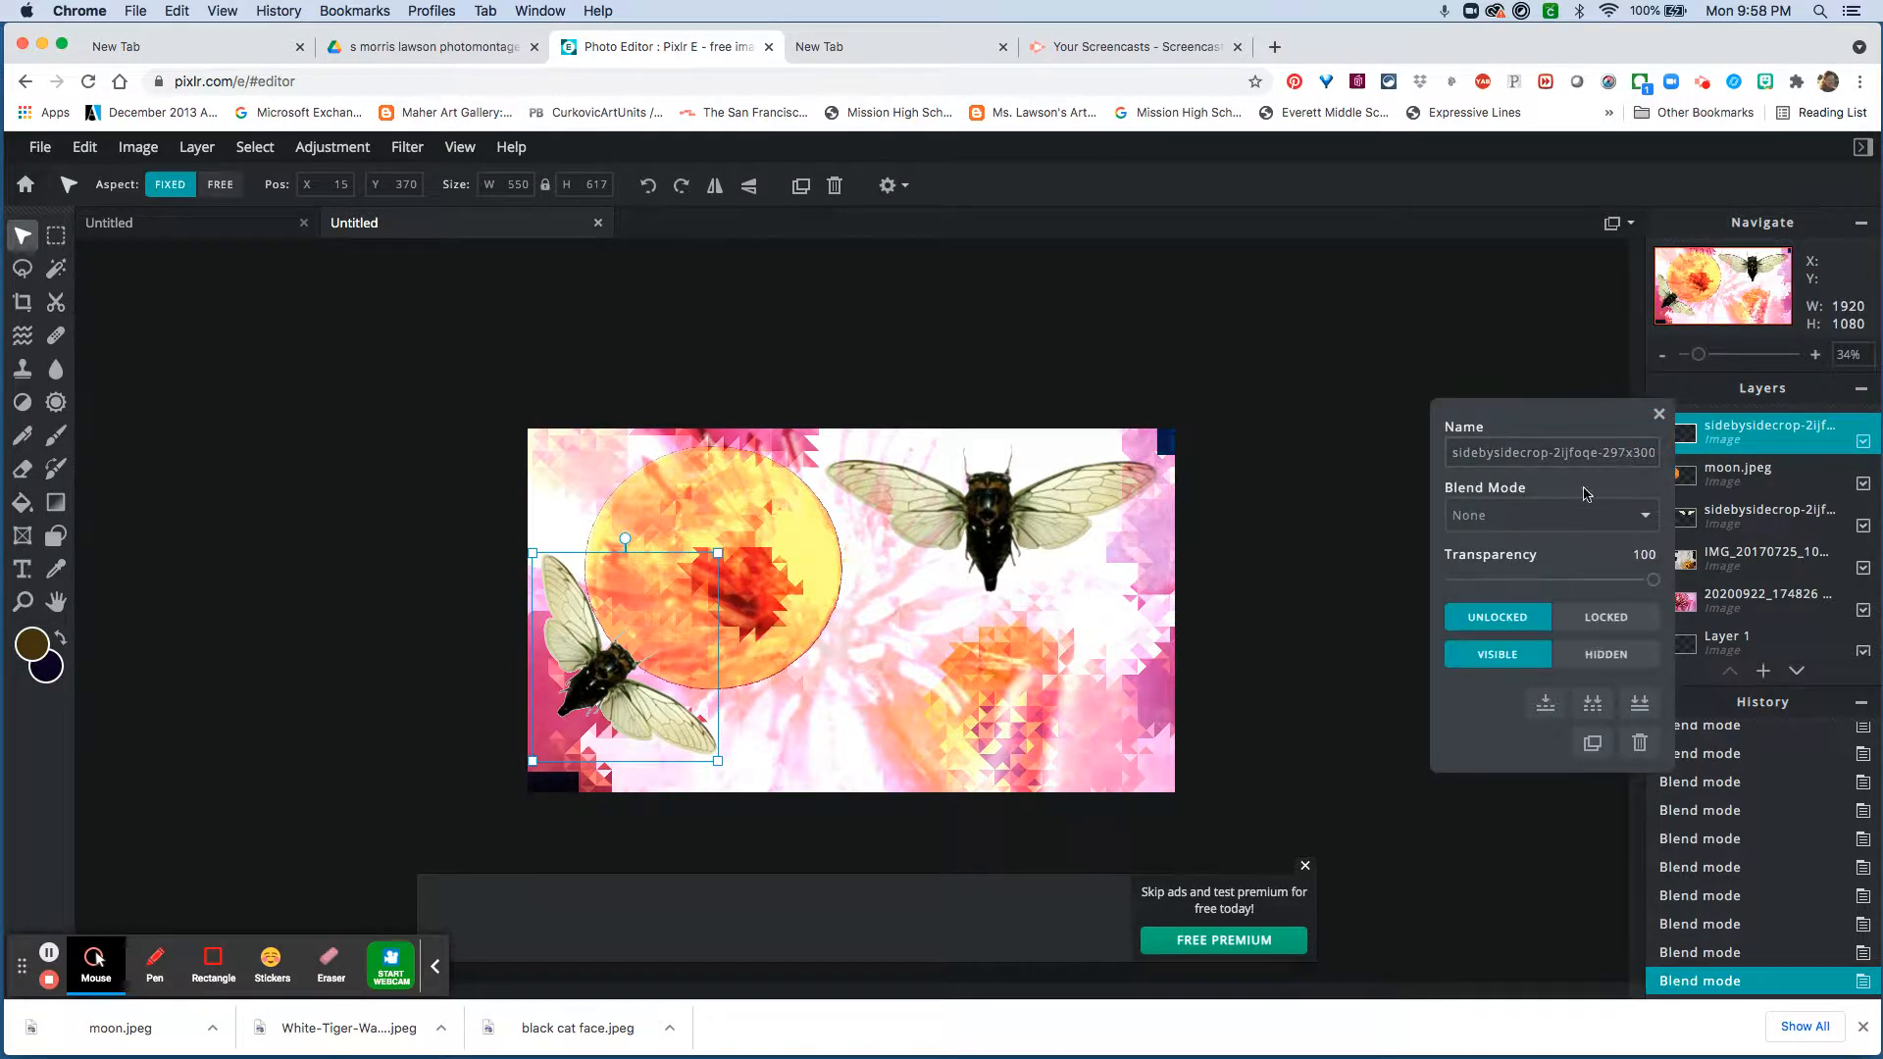
pyautogui.click(1637, 514)
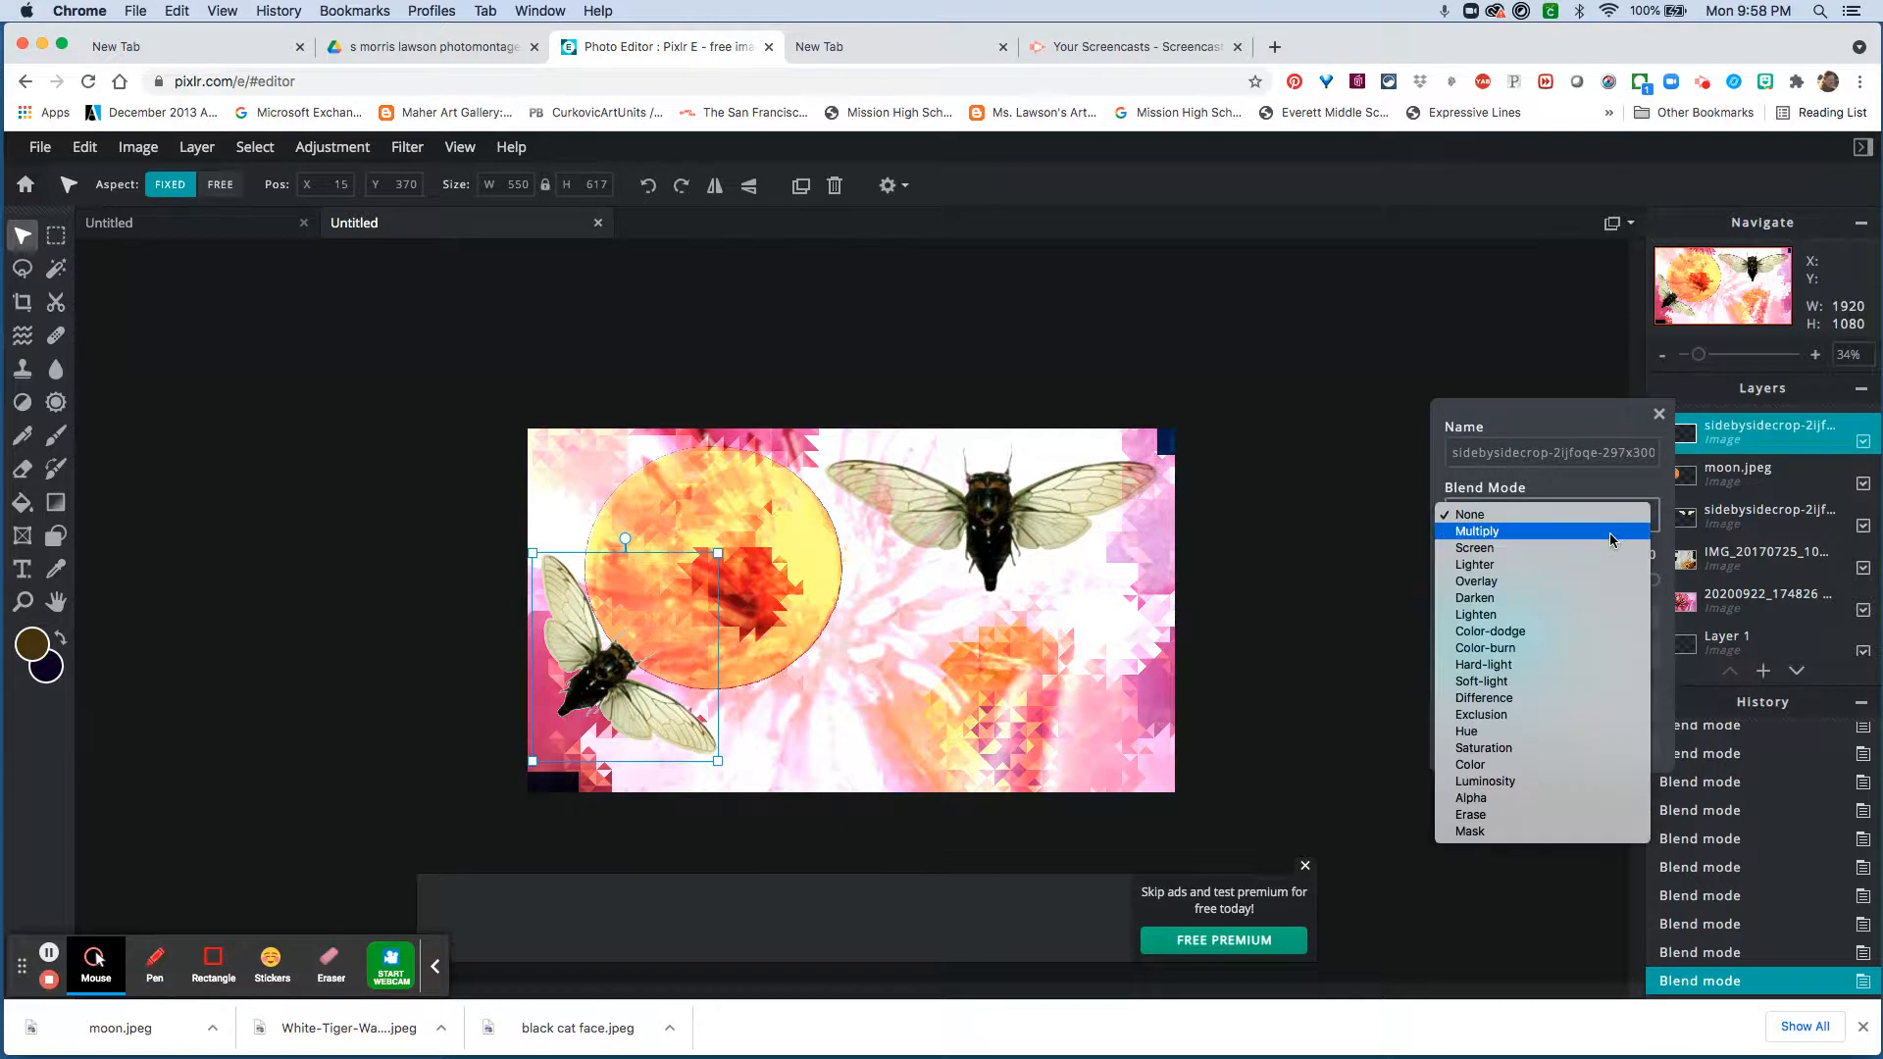
pyautogui.click(1611, 533)
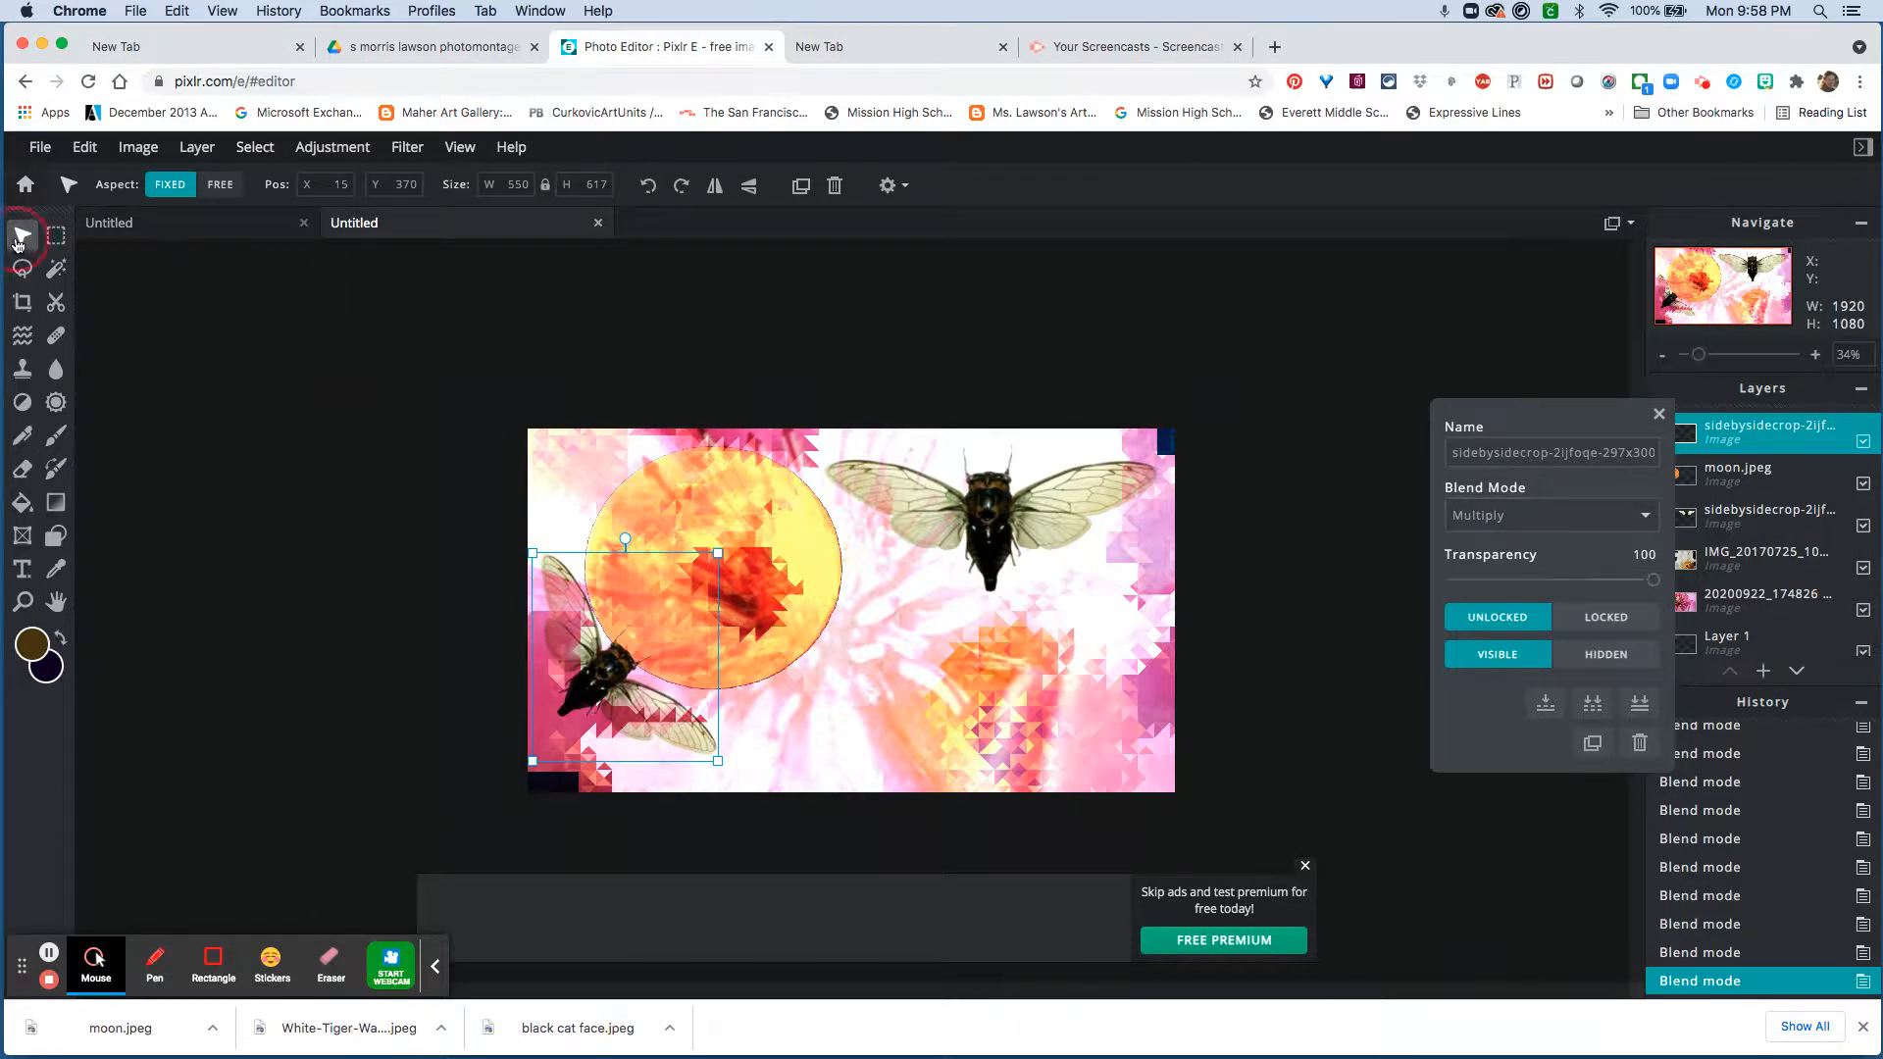
# Enlarge the moon layer proportionally to about 3581 × 2014 and move it to about X -435, Y -312, between the two cicadas
pyautogui.click(548, 389)
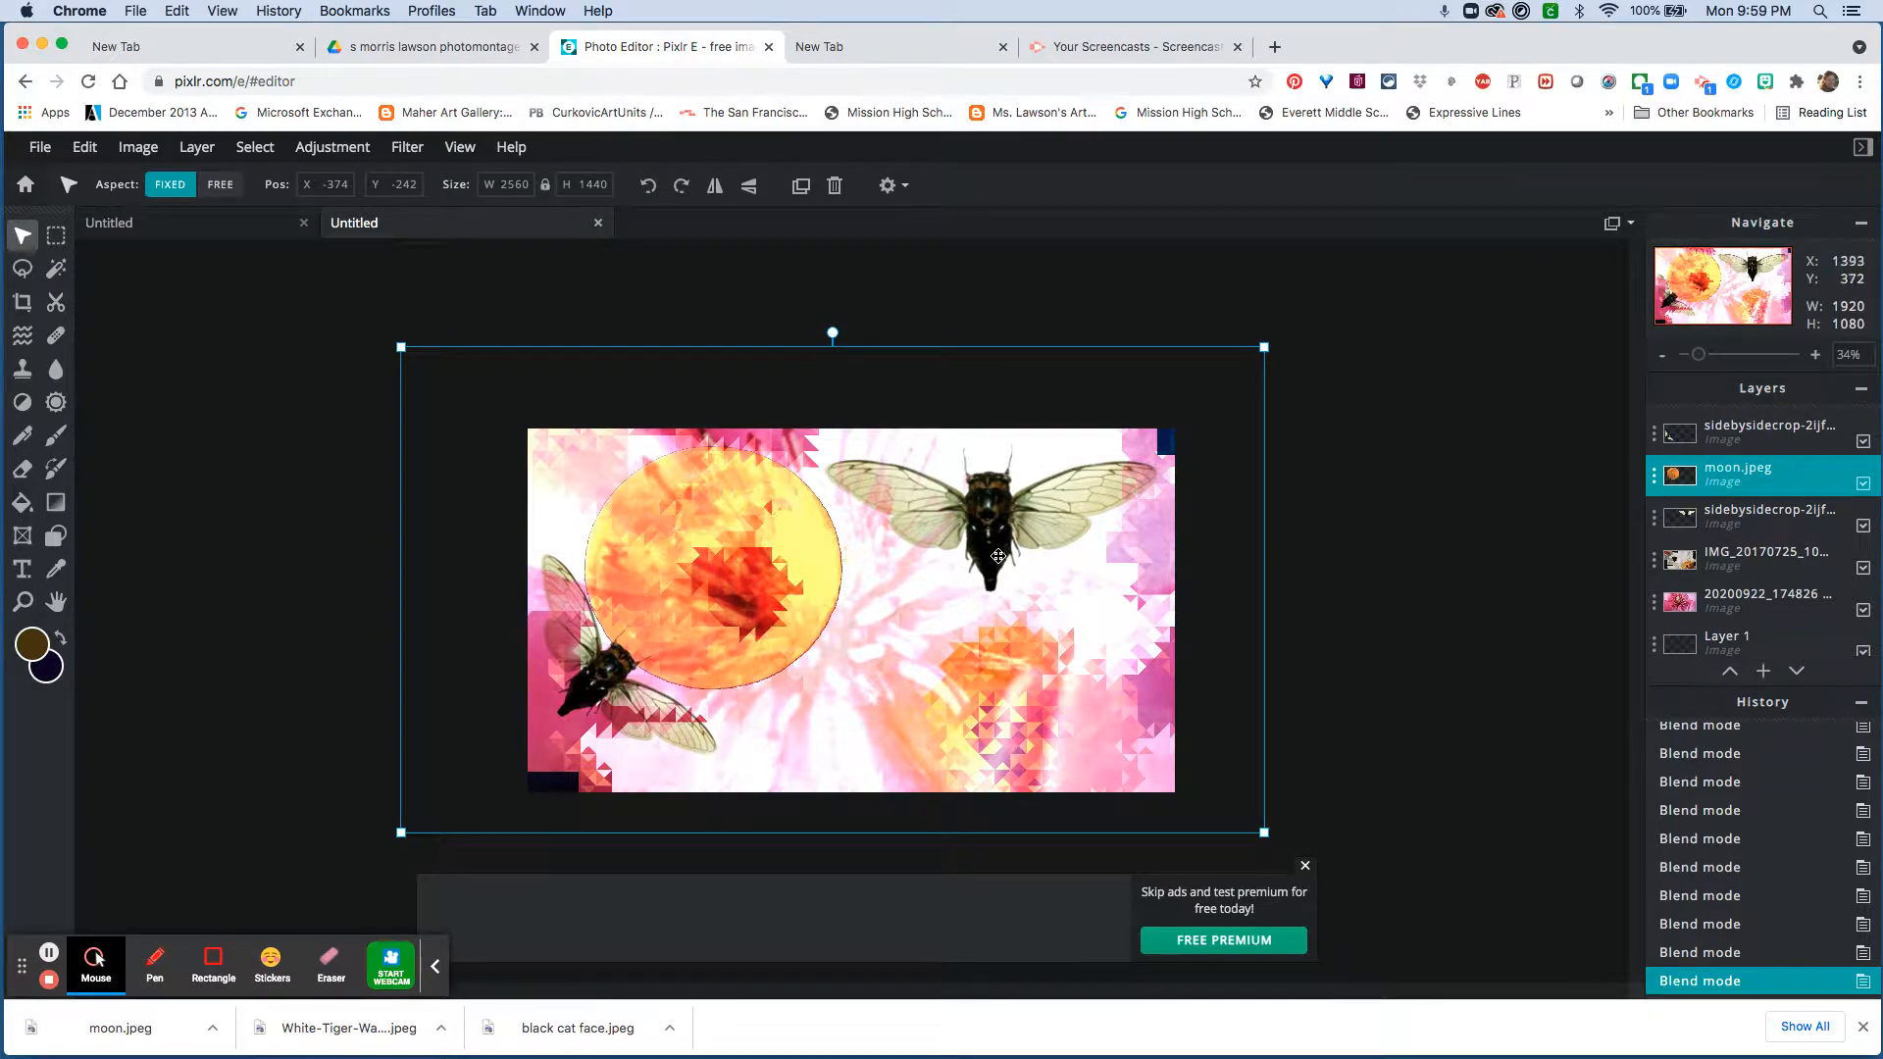
pyautogui.moveTo(998, 556); pyautogui.dragTo(1078, 670)
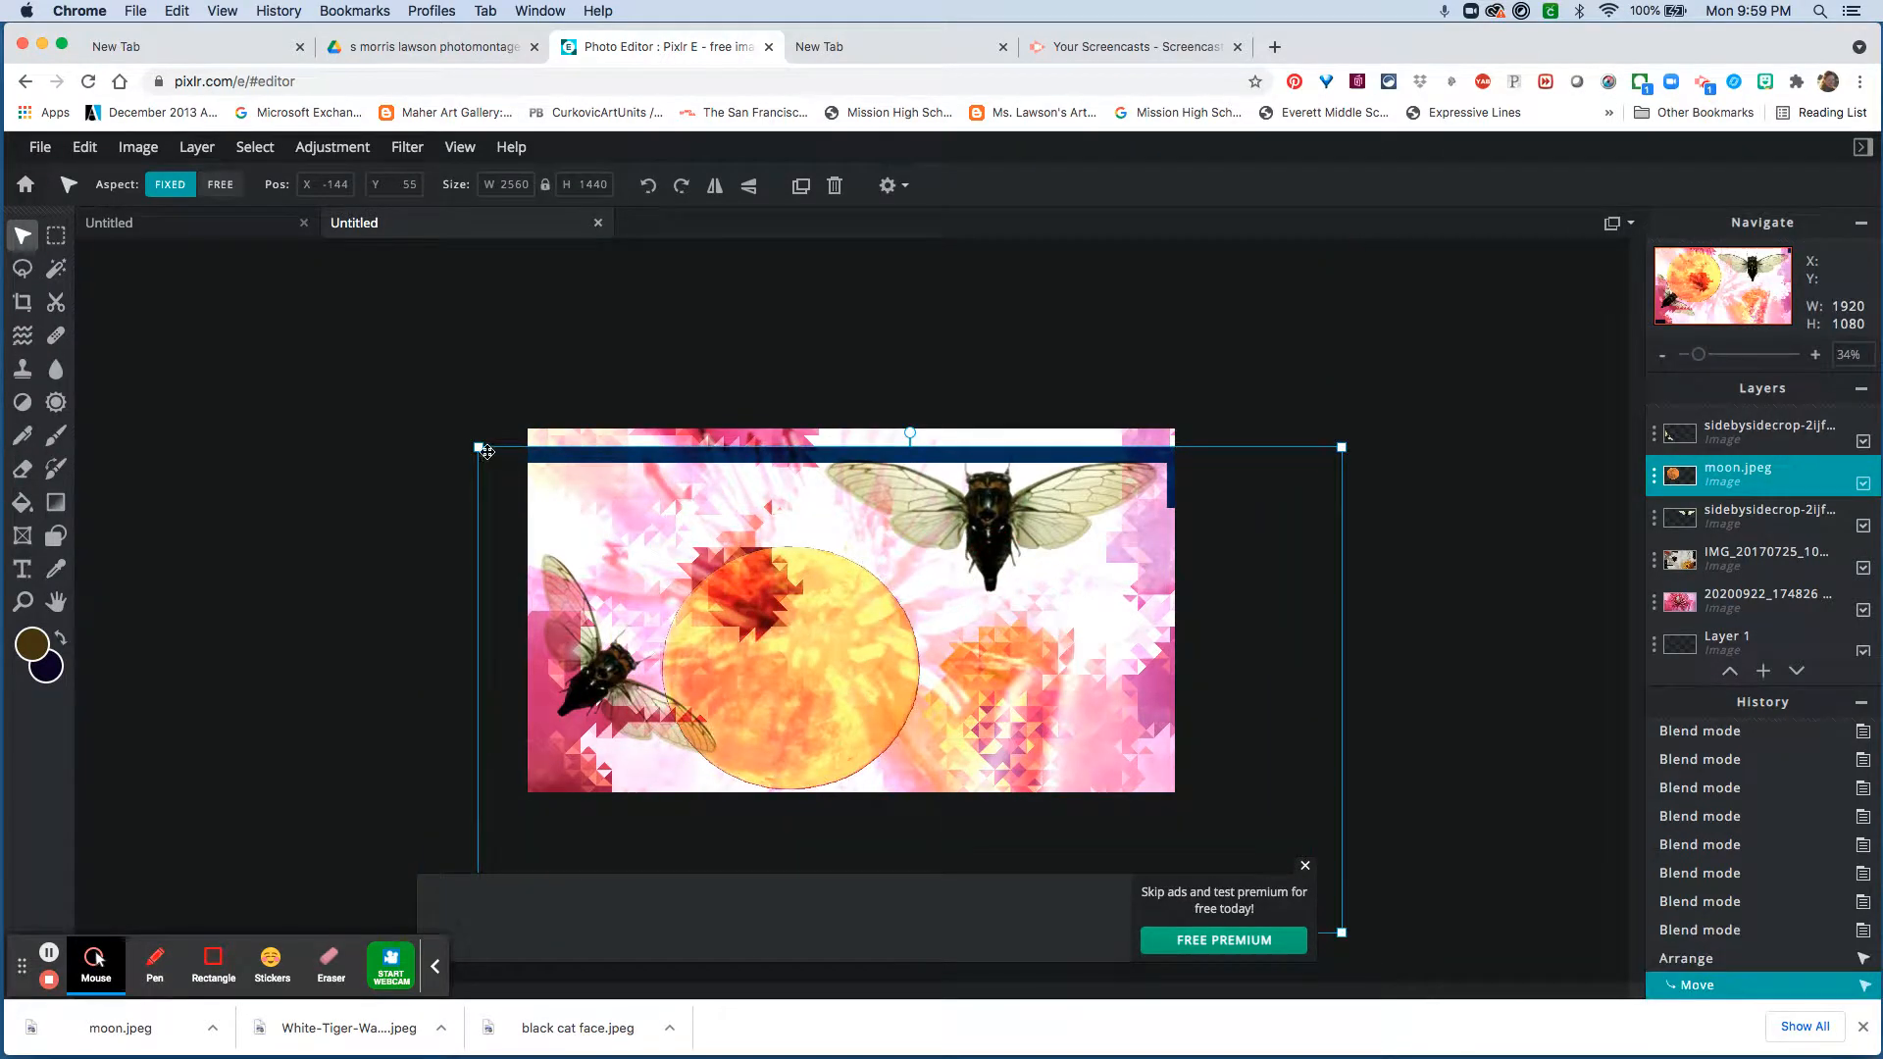
pyautogui.moveTo(477, 447); pyautogui.dragTo(294, 231)
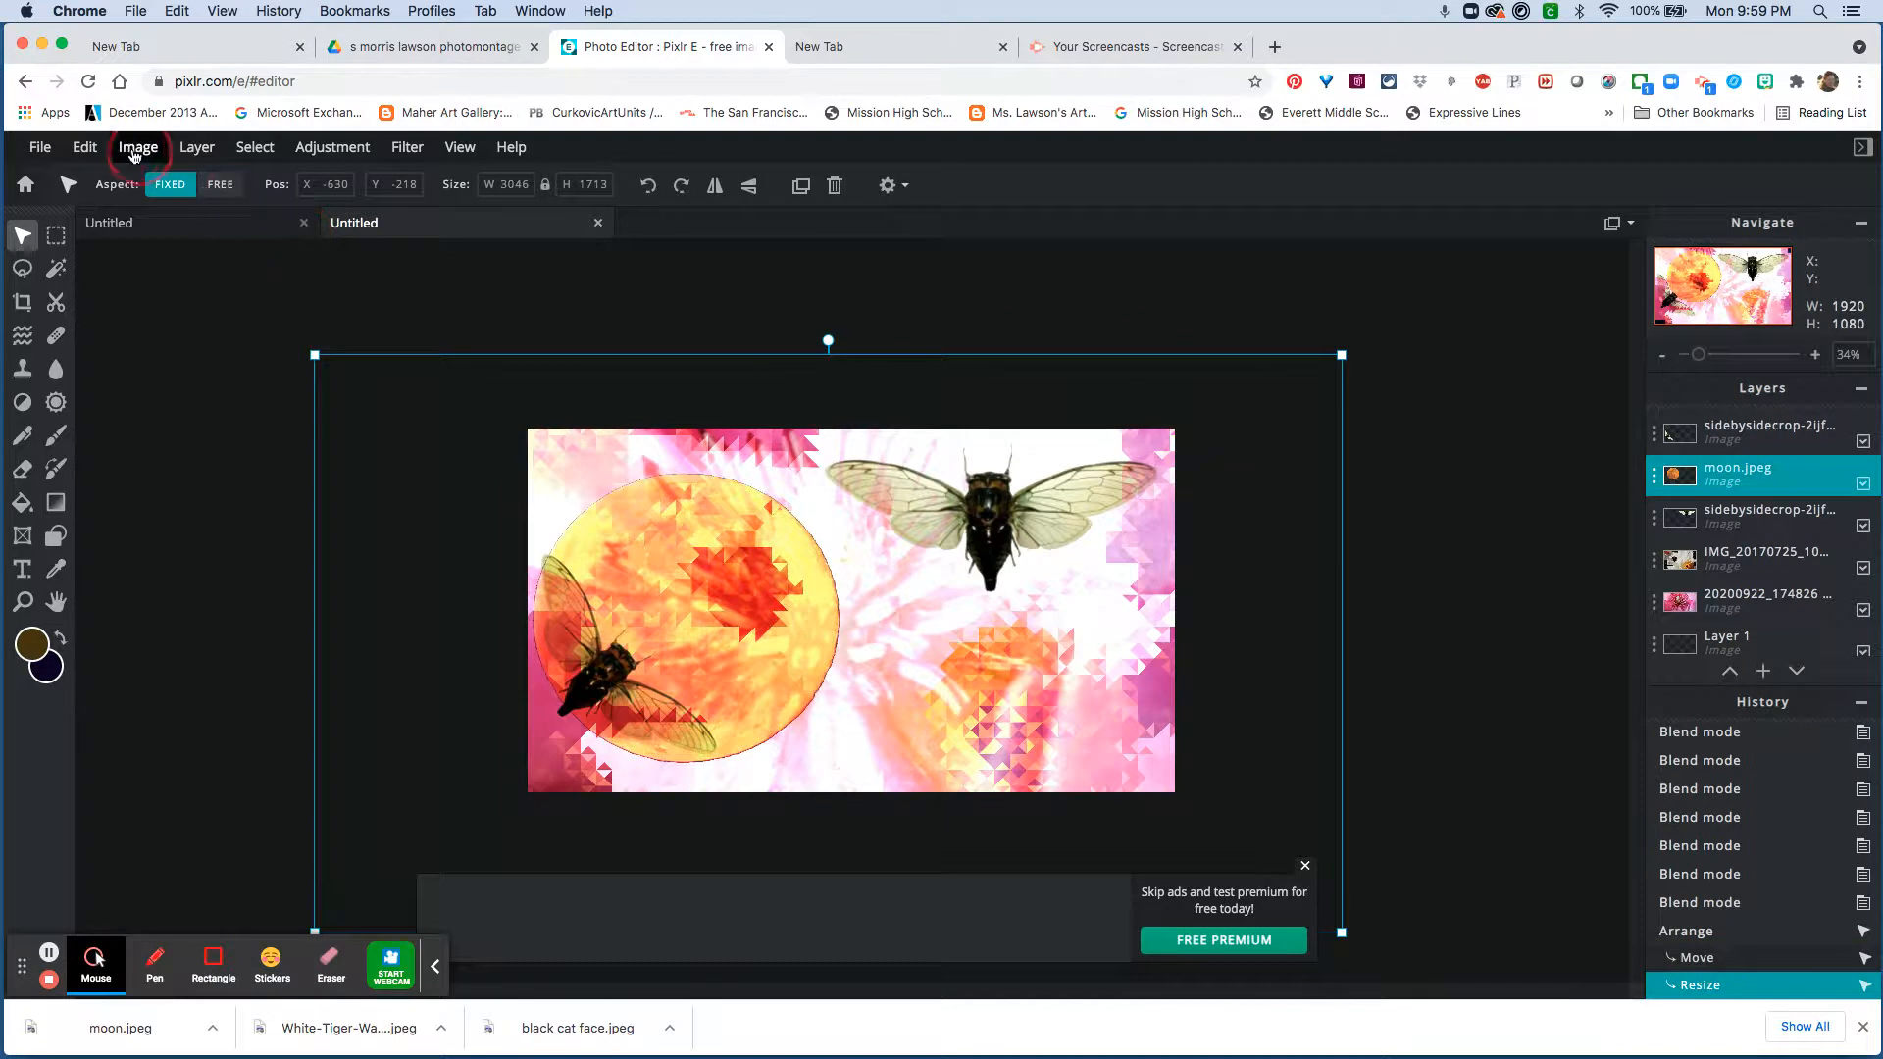
pyautogui.moveTo(737, 481); pyautogui.dragTo(854, 526)
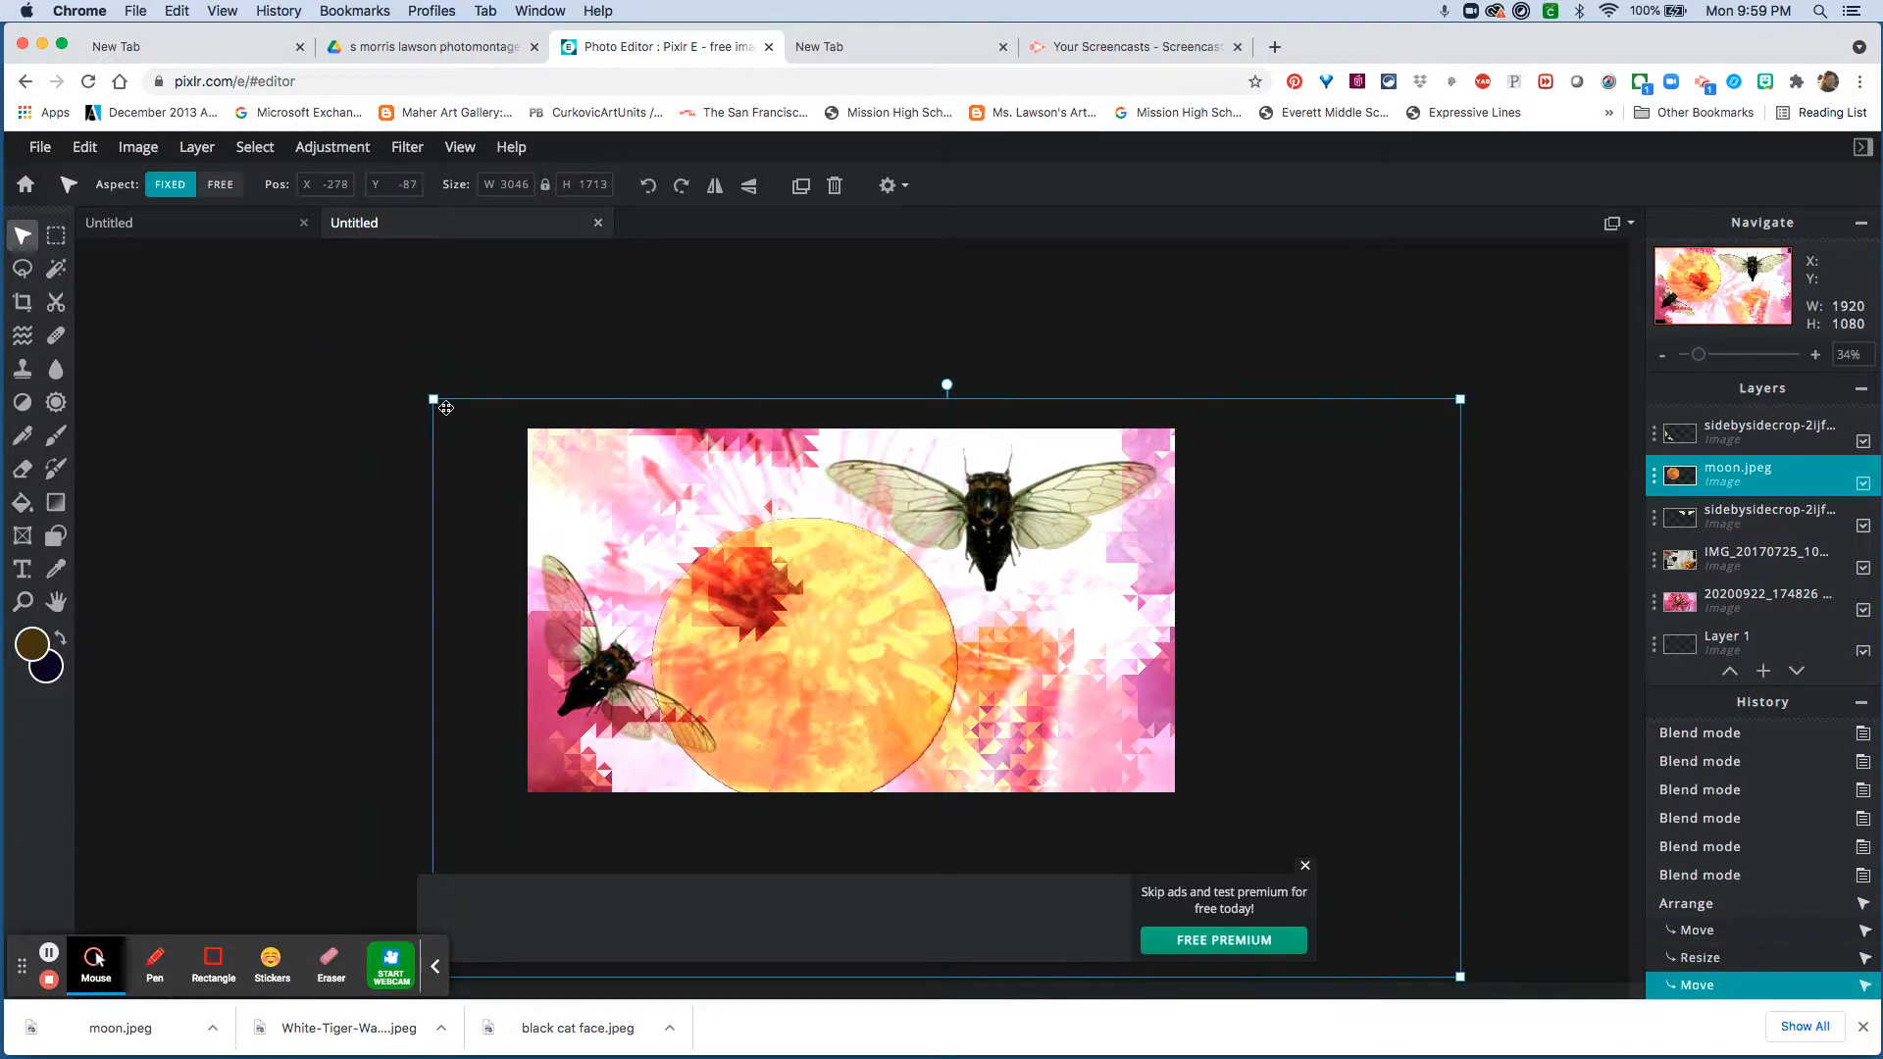
pyautogui.moveTo(432, 399); pyautogui.dragTo(257, 245)
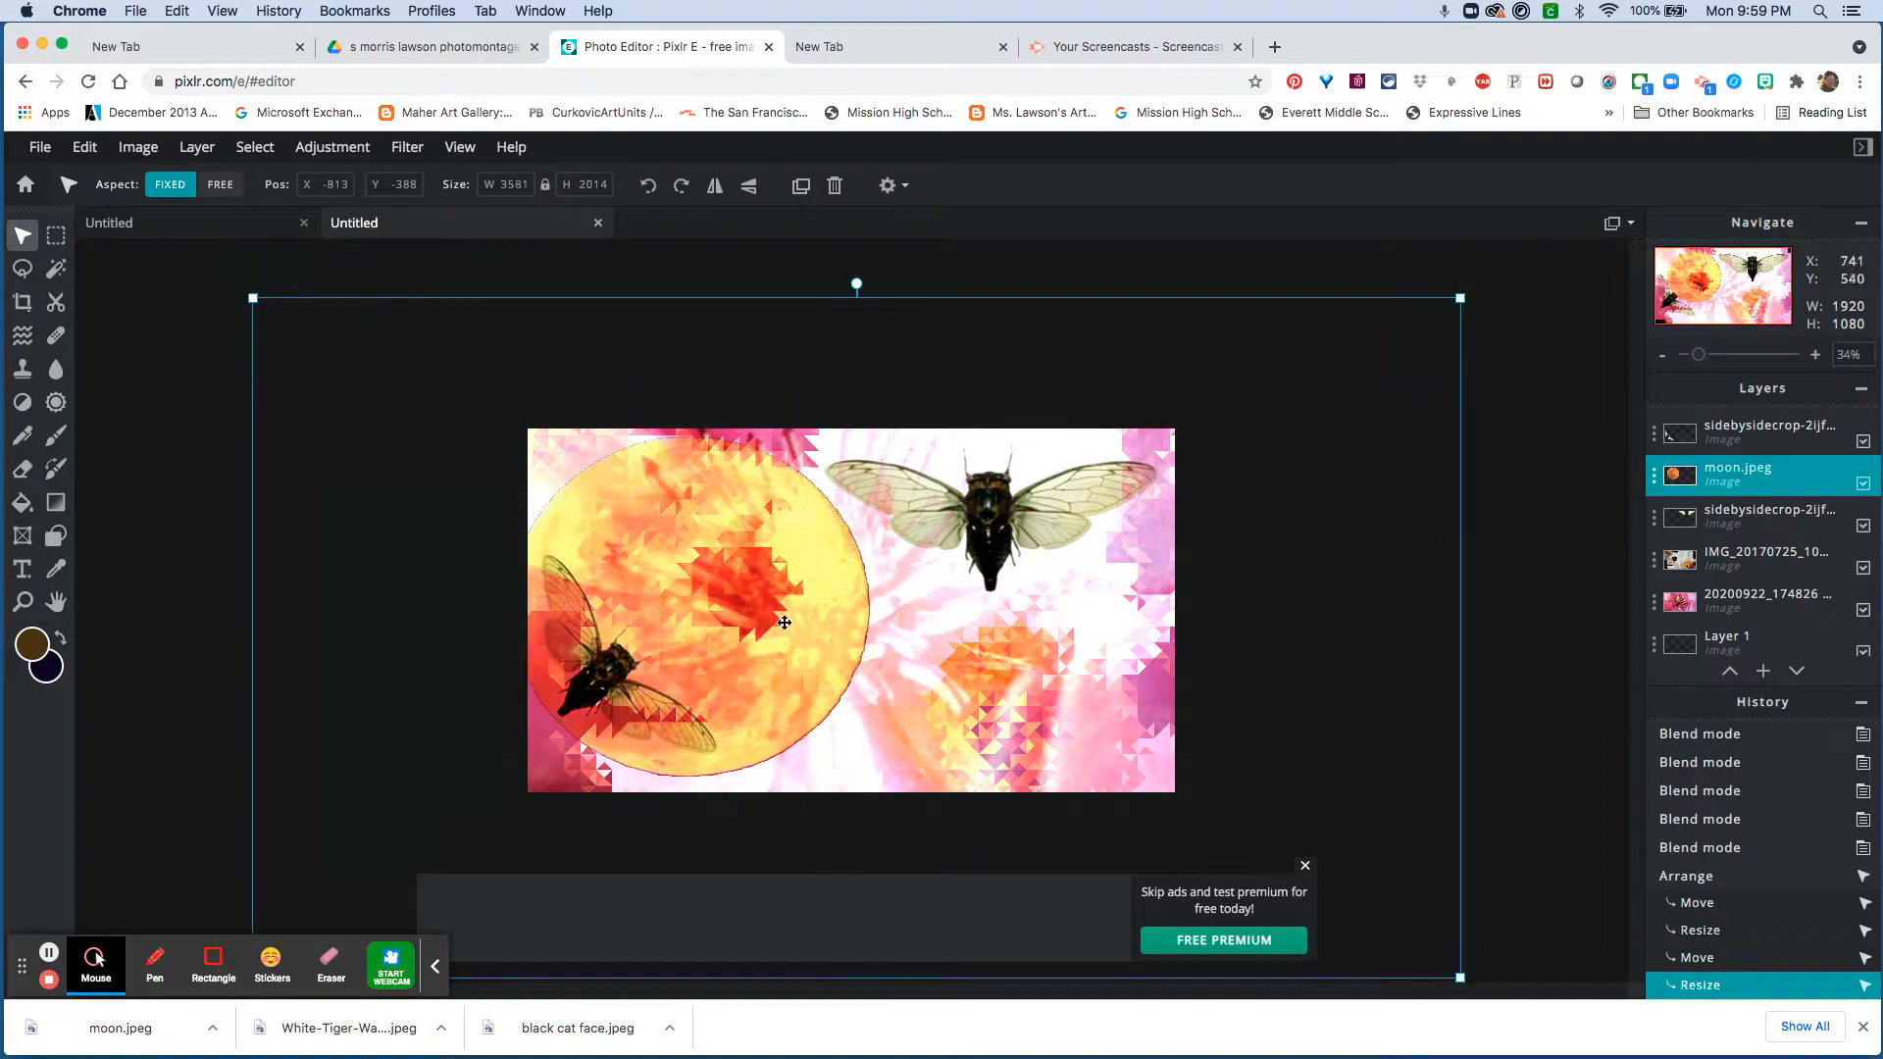
pyautogui.moveTo(863, 658); pyautogui.dragTo(922, 649)
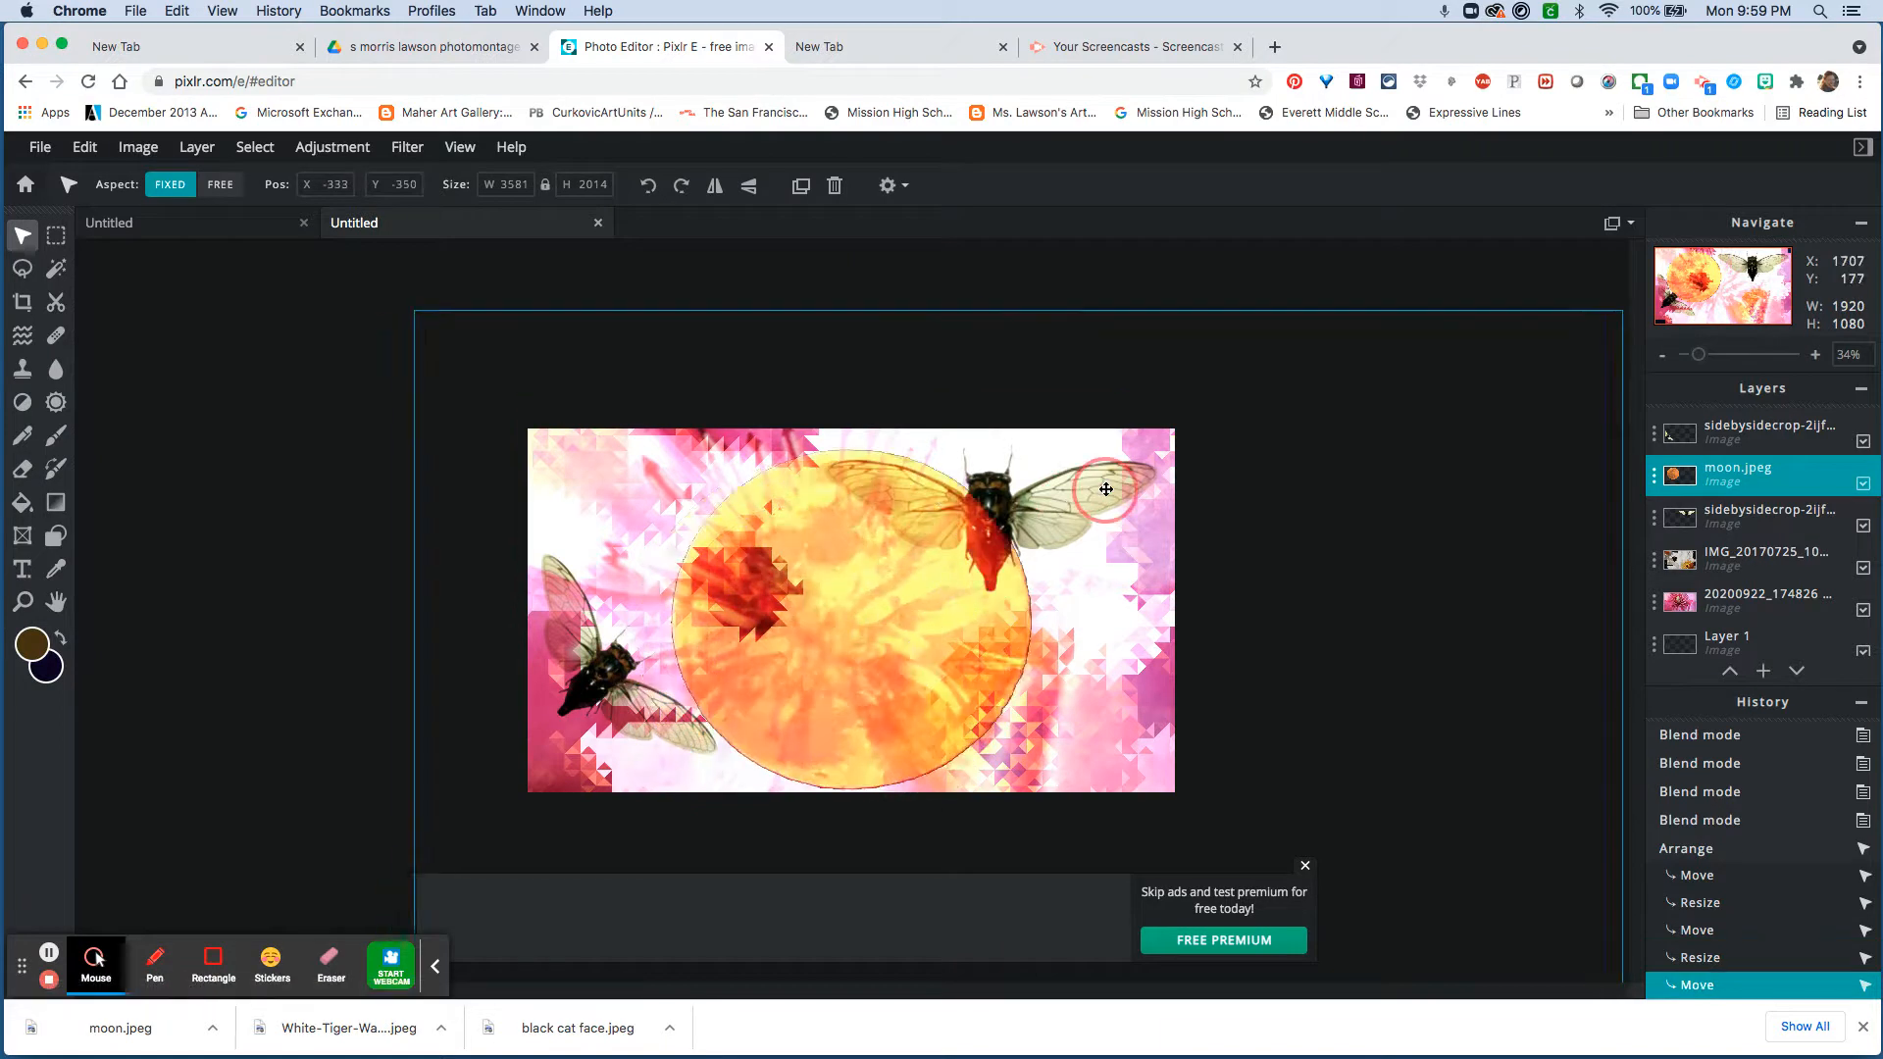
pyautogui.moveTo(1071, 507); pyautogui.dragTo(1062, 506)
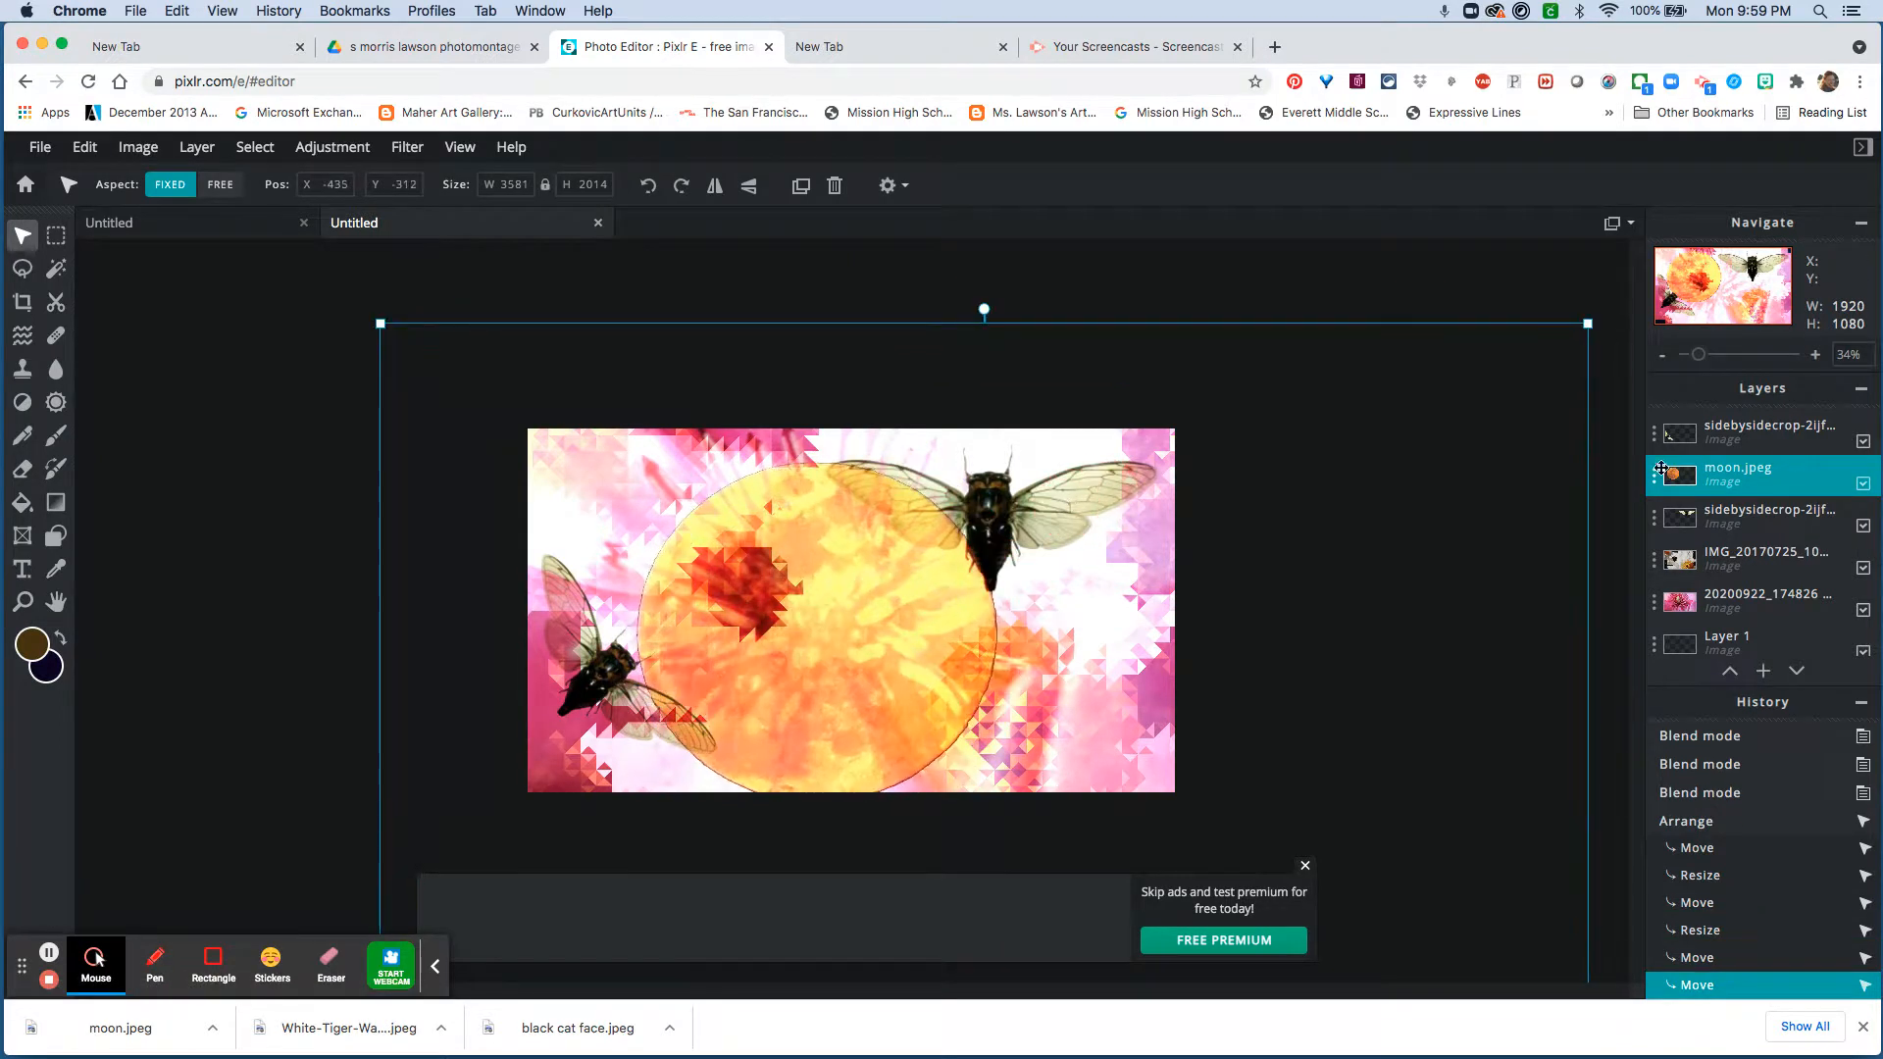
# Place the upper-right cicada's layer above the moon layer and move the cicada to about X 924, Y -29
pyautogui.moveTo(1762, 514); pyautogui.dragTo(1759, 470)
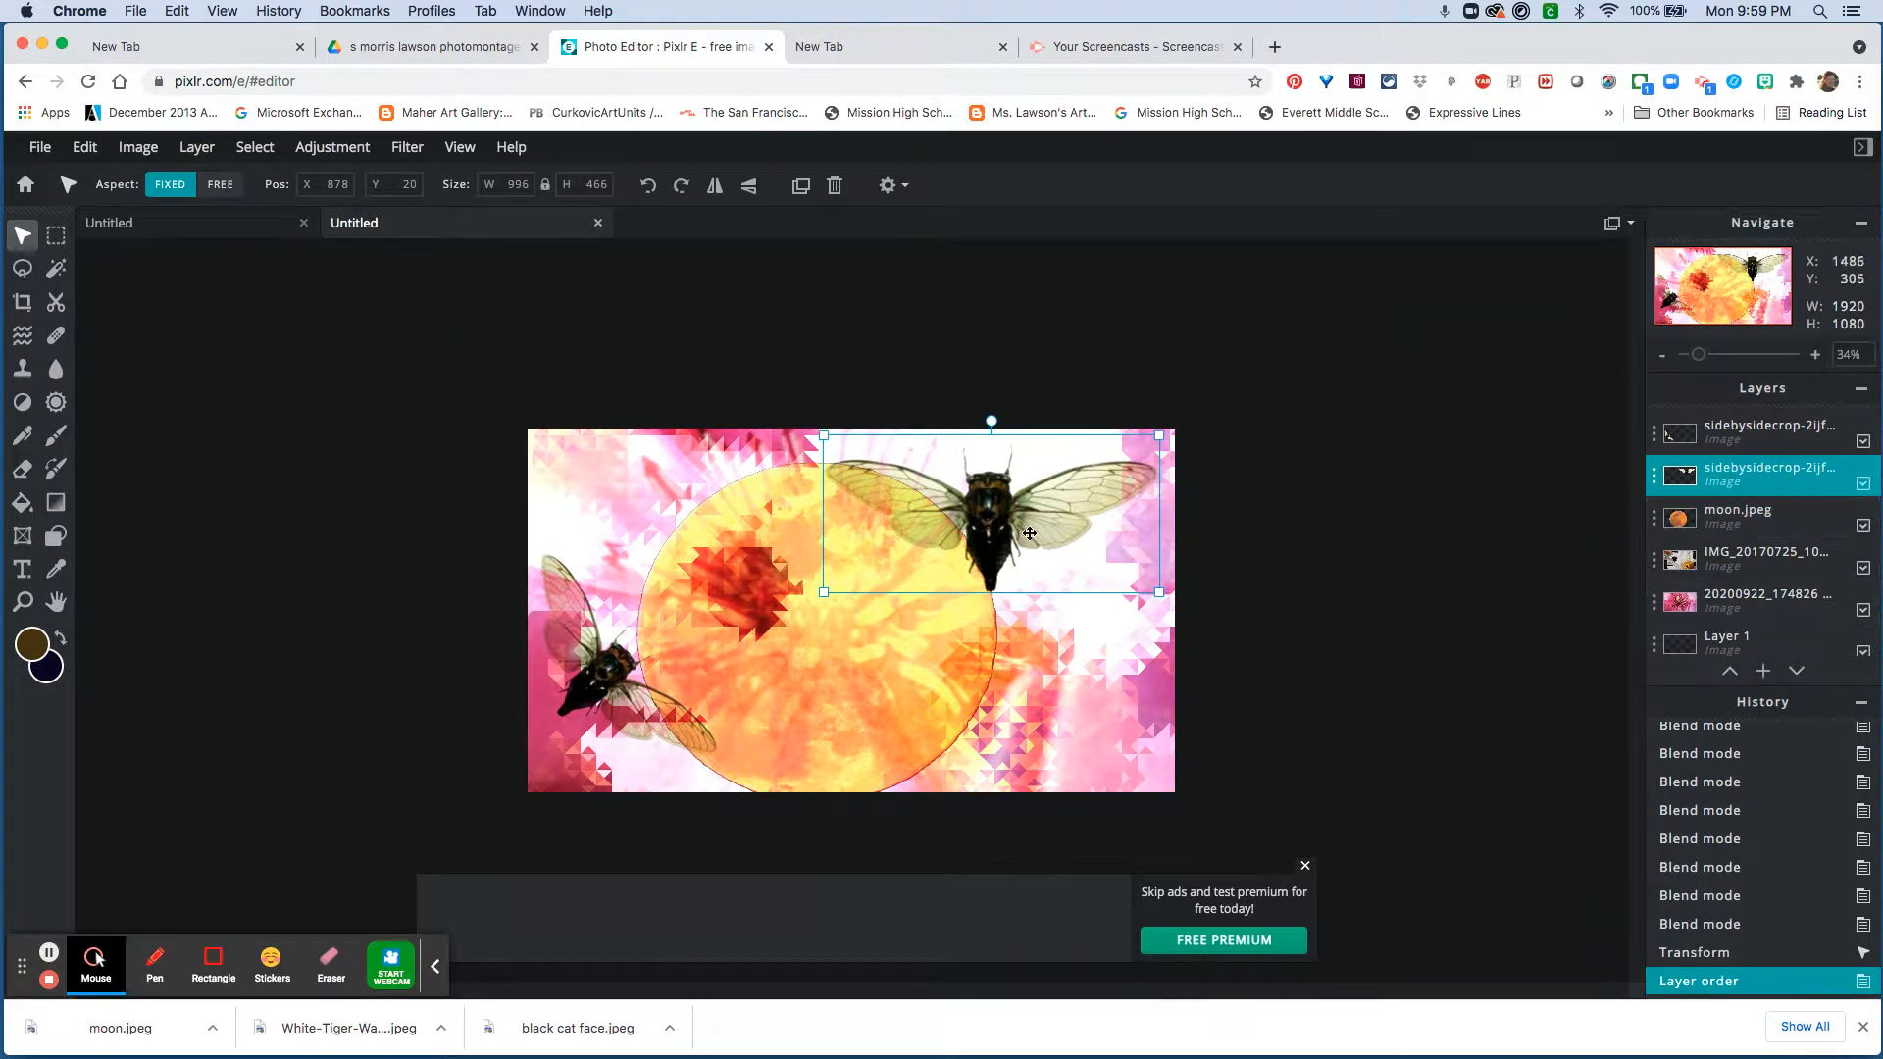
pyautogui.moveTo(1030, 533)
pyautogui.mouseDown()
pyautogui.moveTo(1058, 536)
pyautogui.moveTo(1046, 516)
pyautogui.mouseUp()
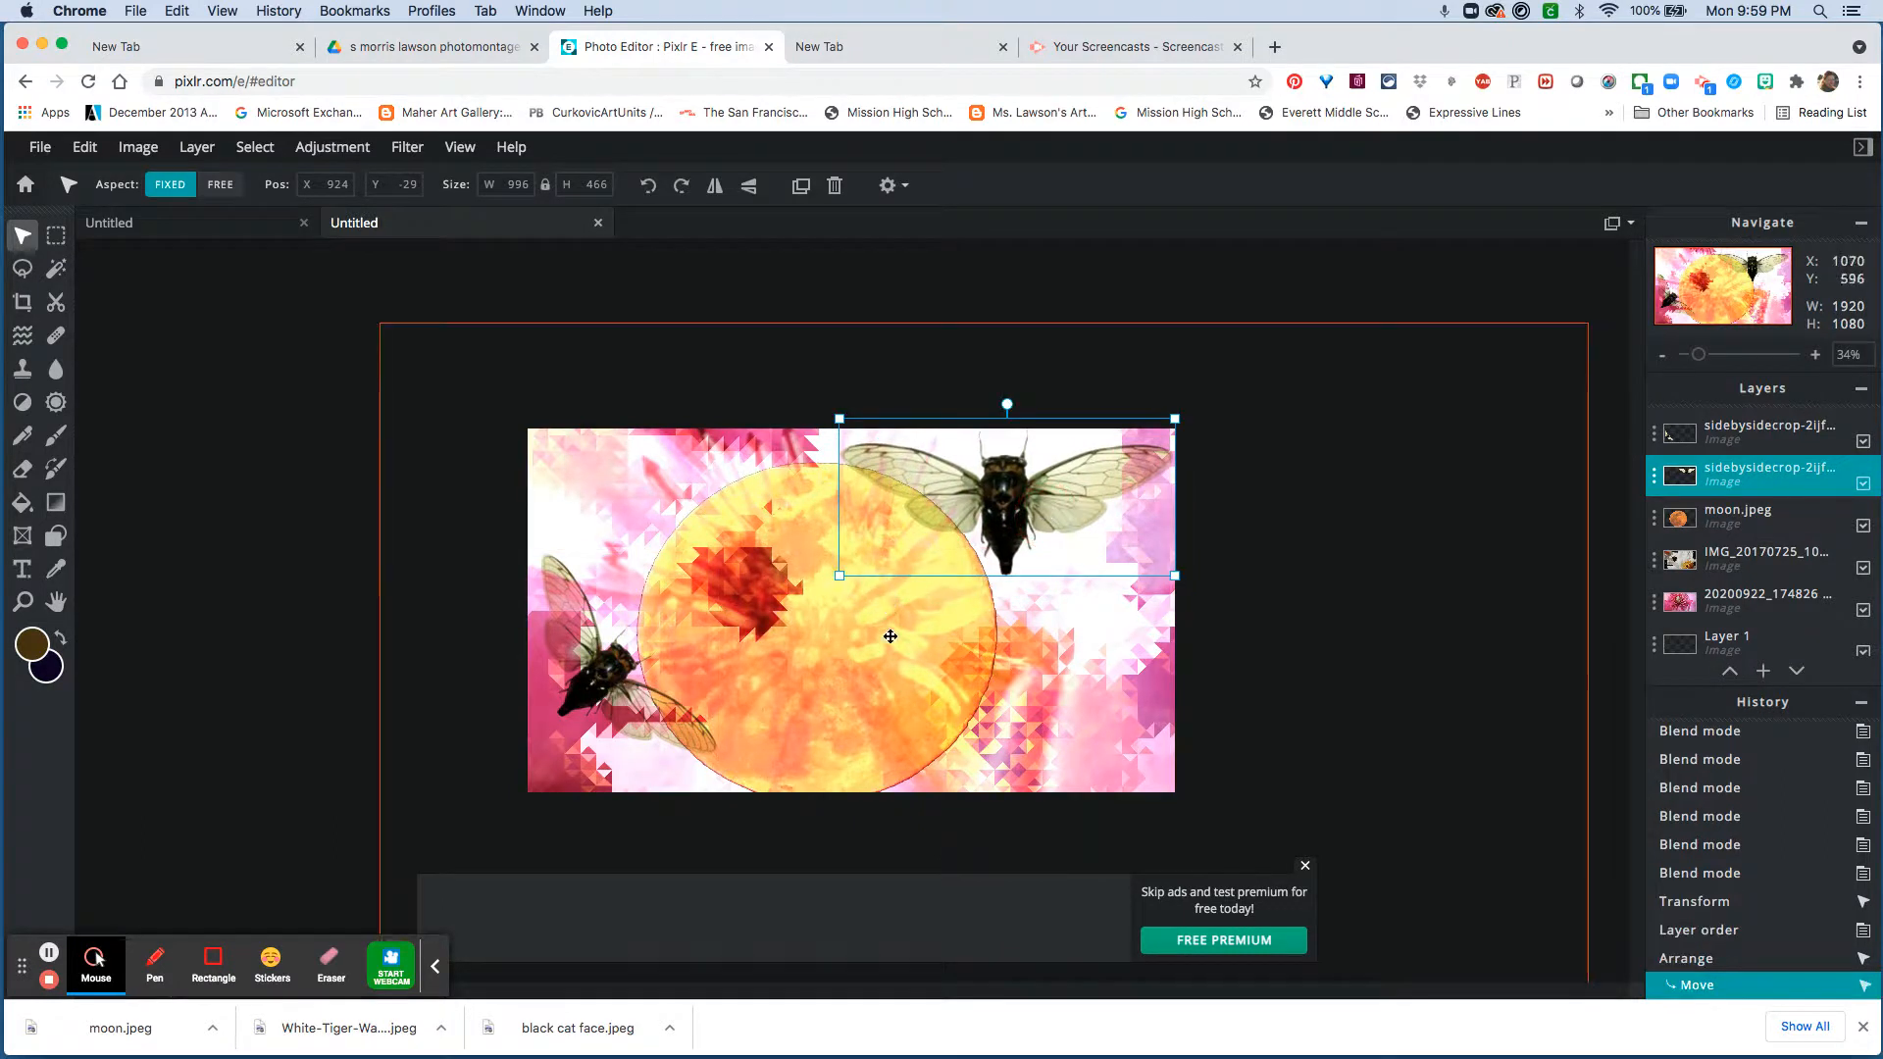
# Try the Dehaze filter on the moon layer with an amount of 90
pyautogui.click(888, 640)
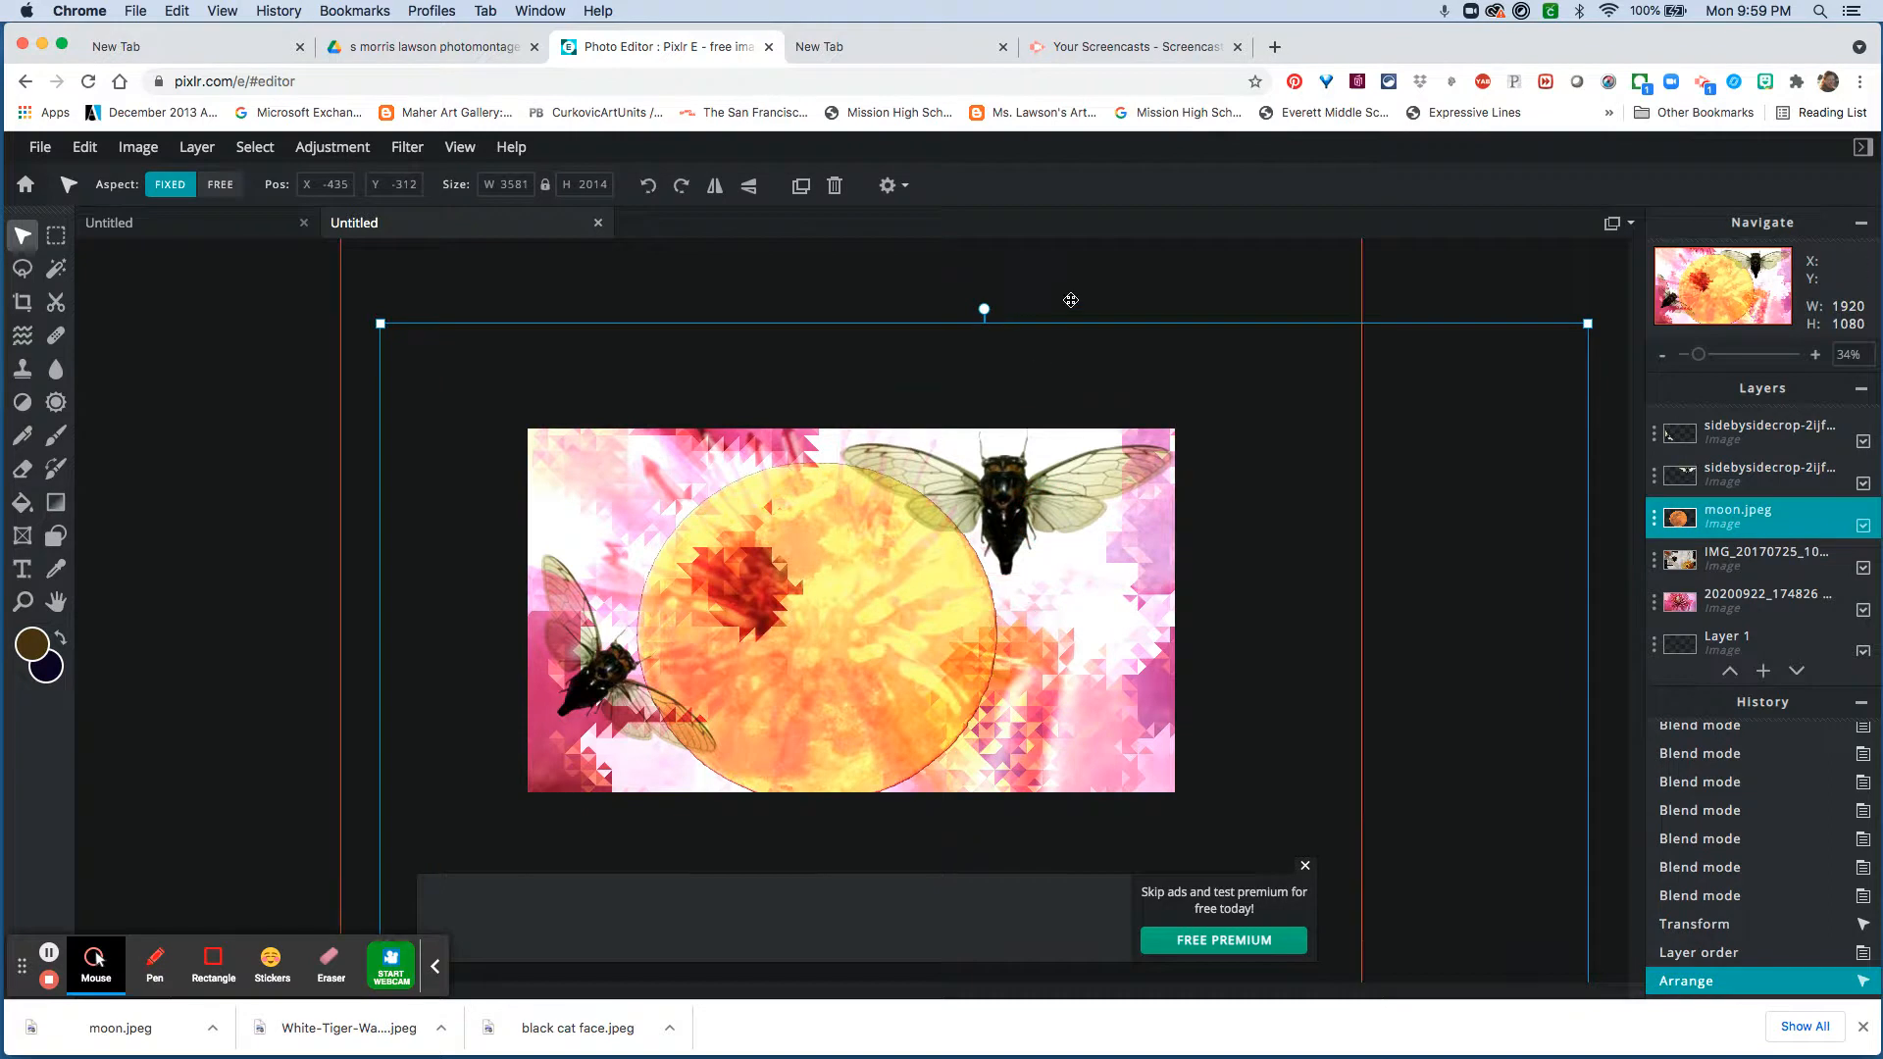
pyautogui.click(407, 147)
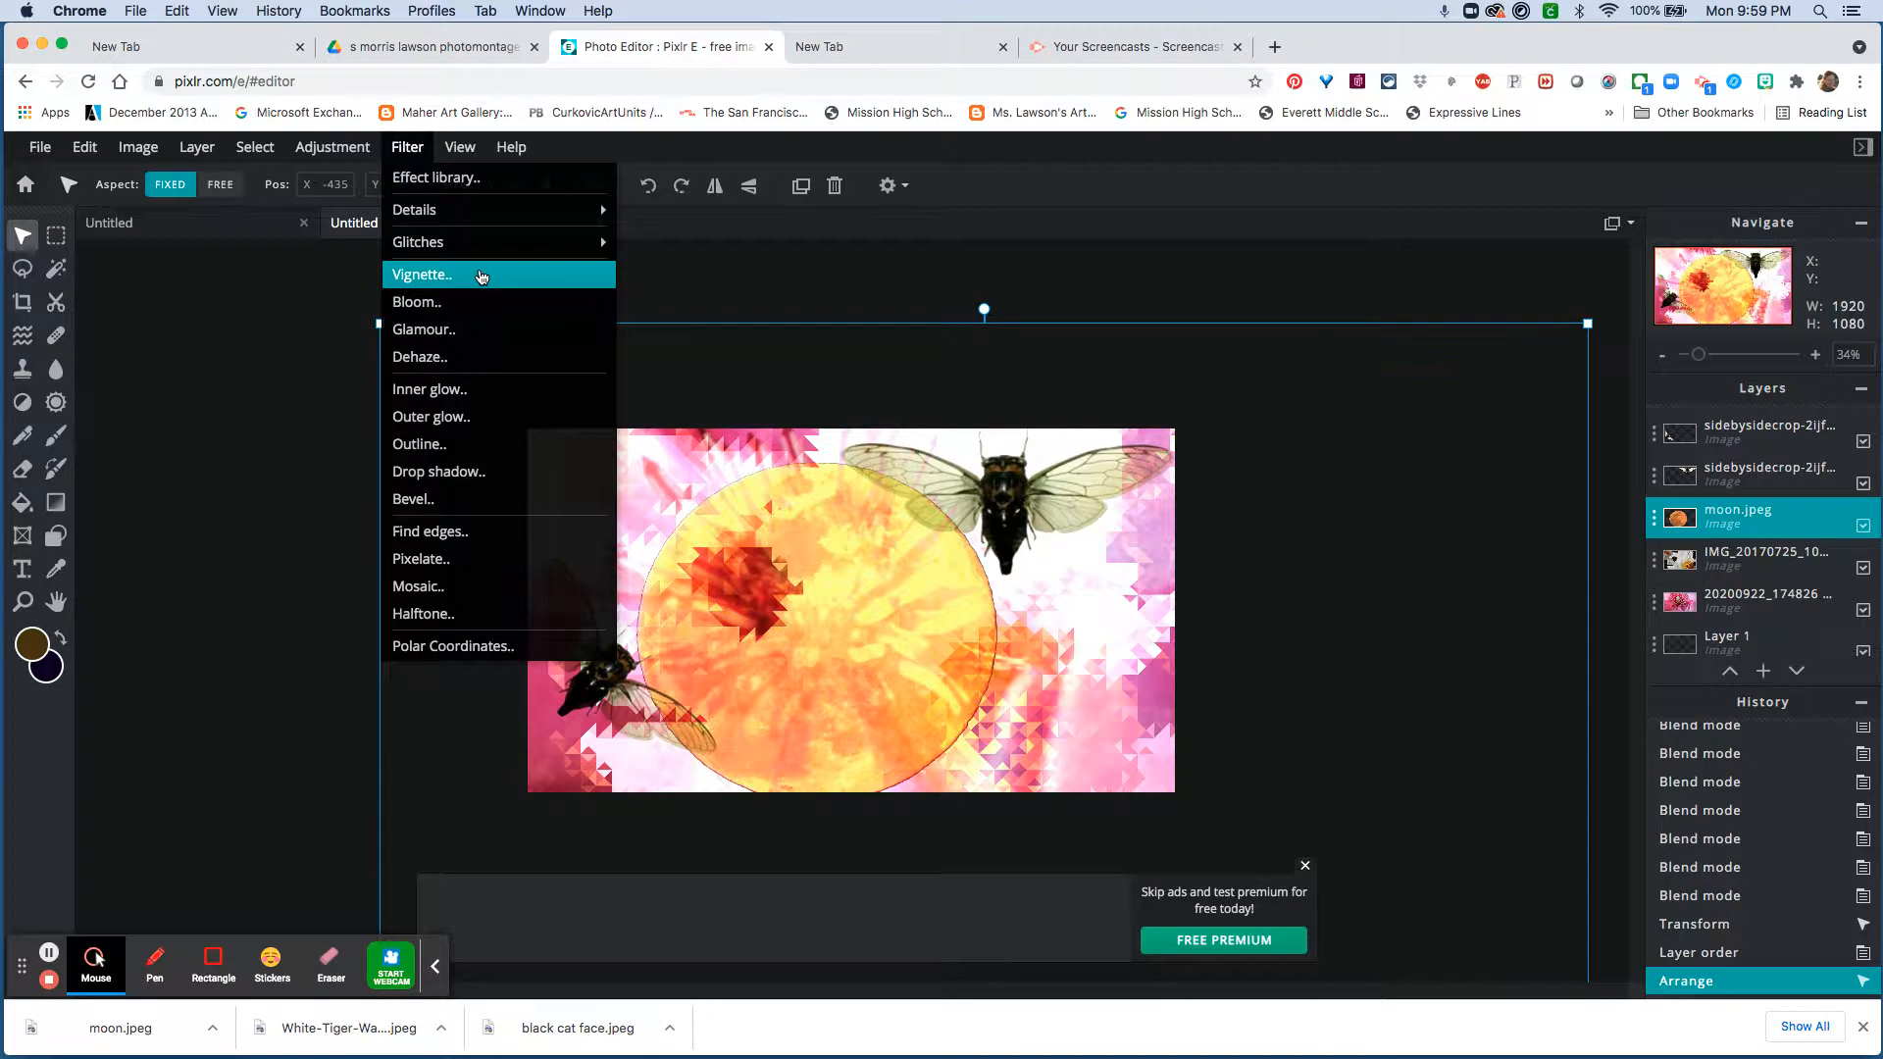
pyautogui.click(361, 156)
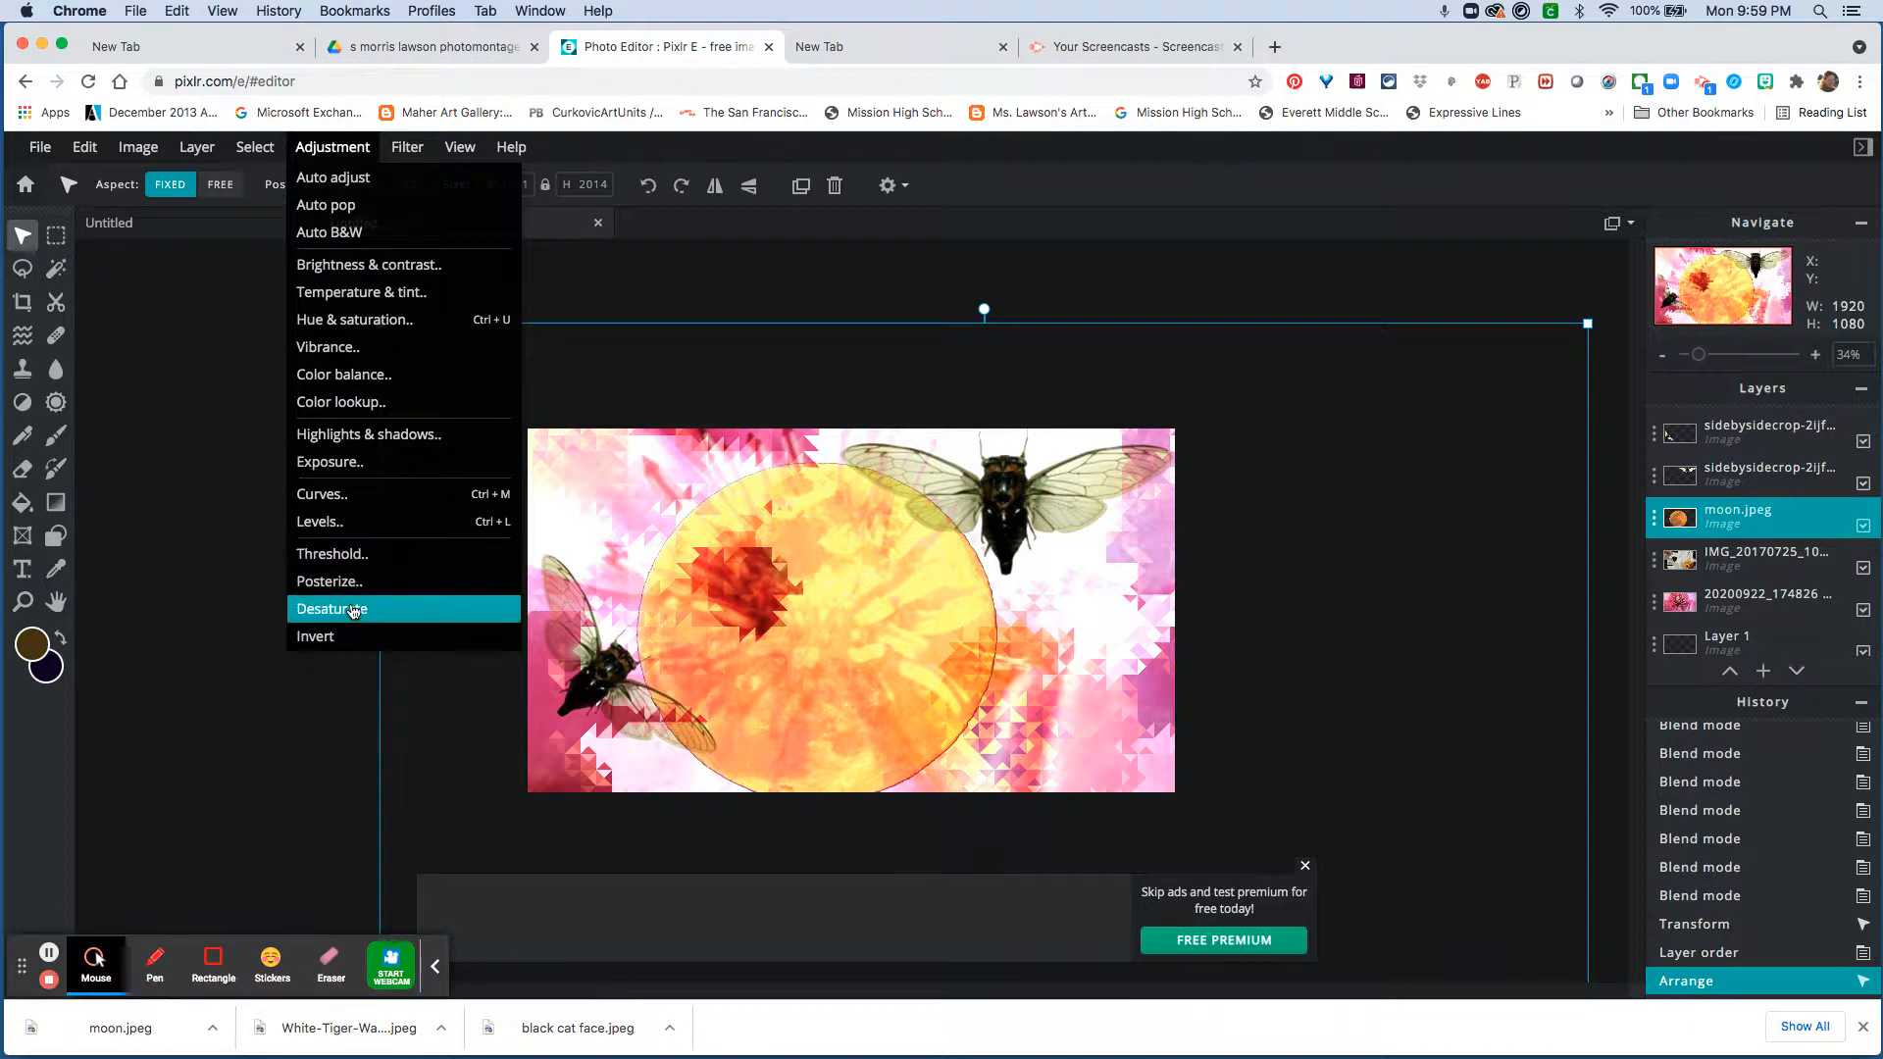
pyautogui.moveTo(402, 164)
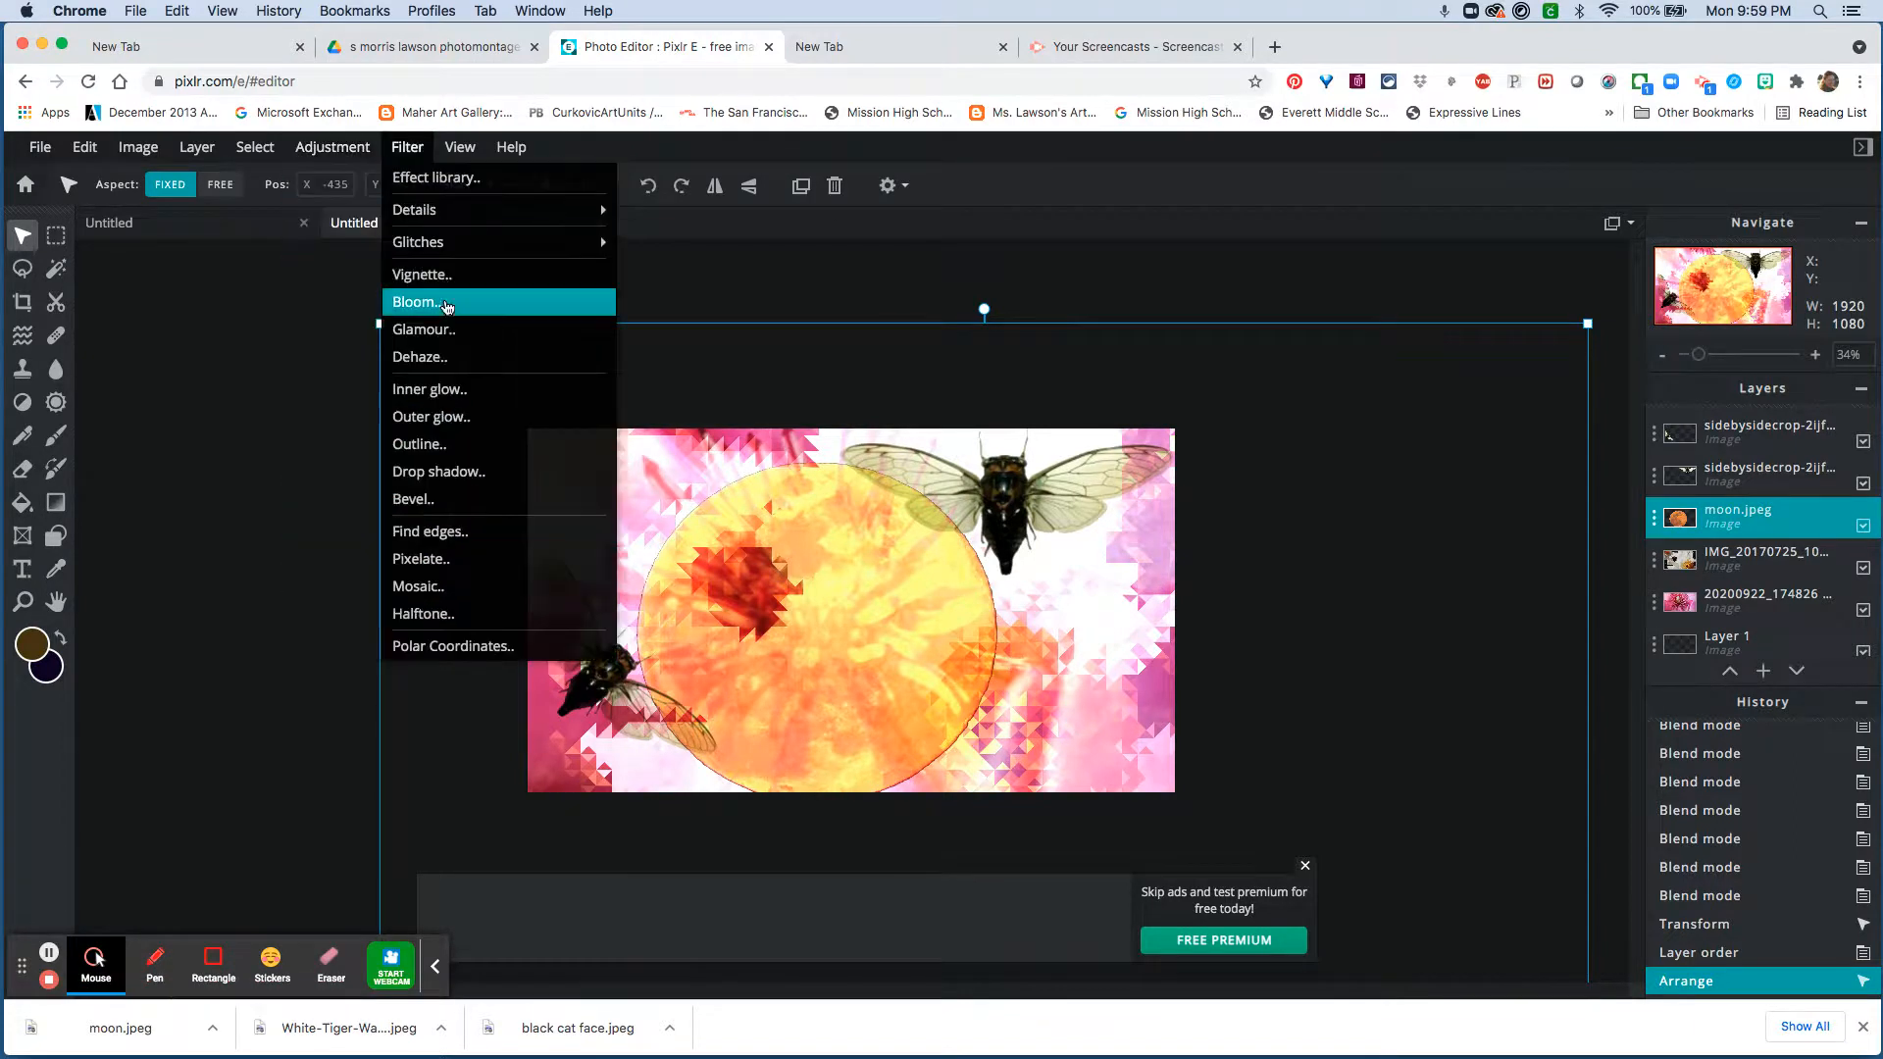
pyautogui.click(446, 360)
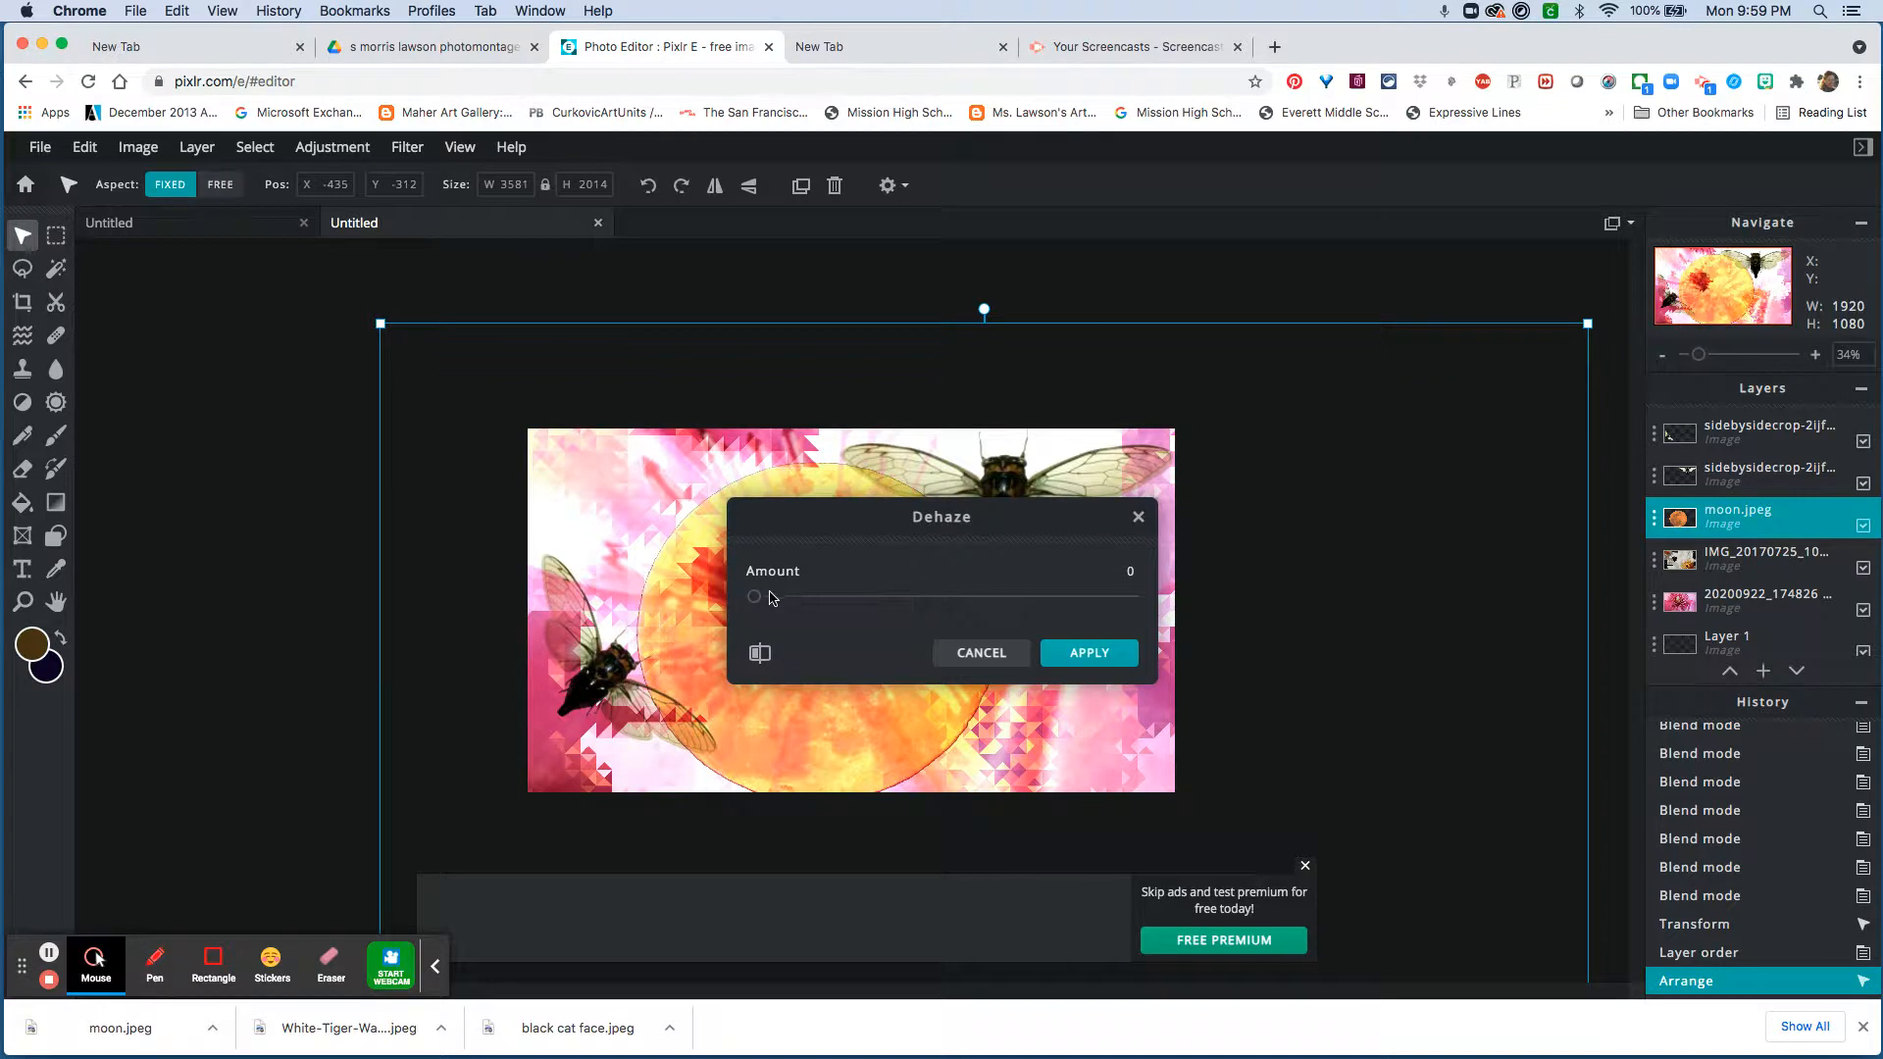
pyautogui.moveTo(772, 597); pyautogui.dragTo(1096, 620)
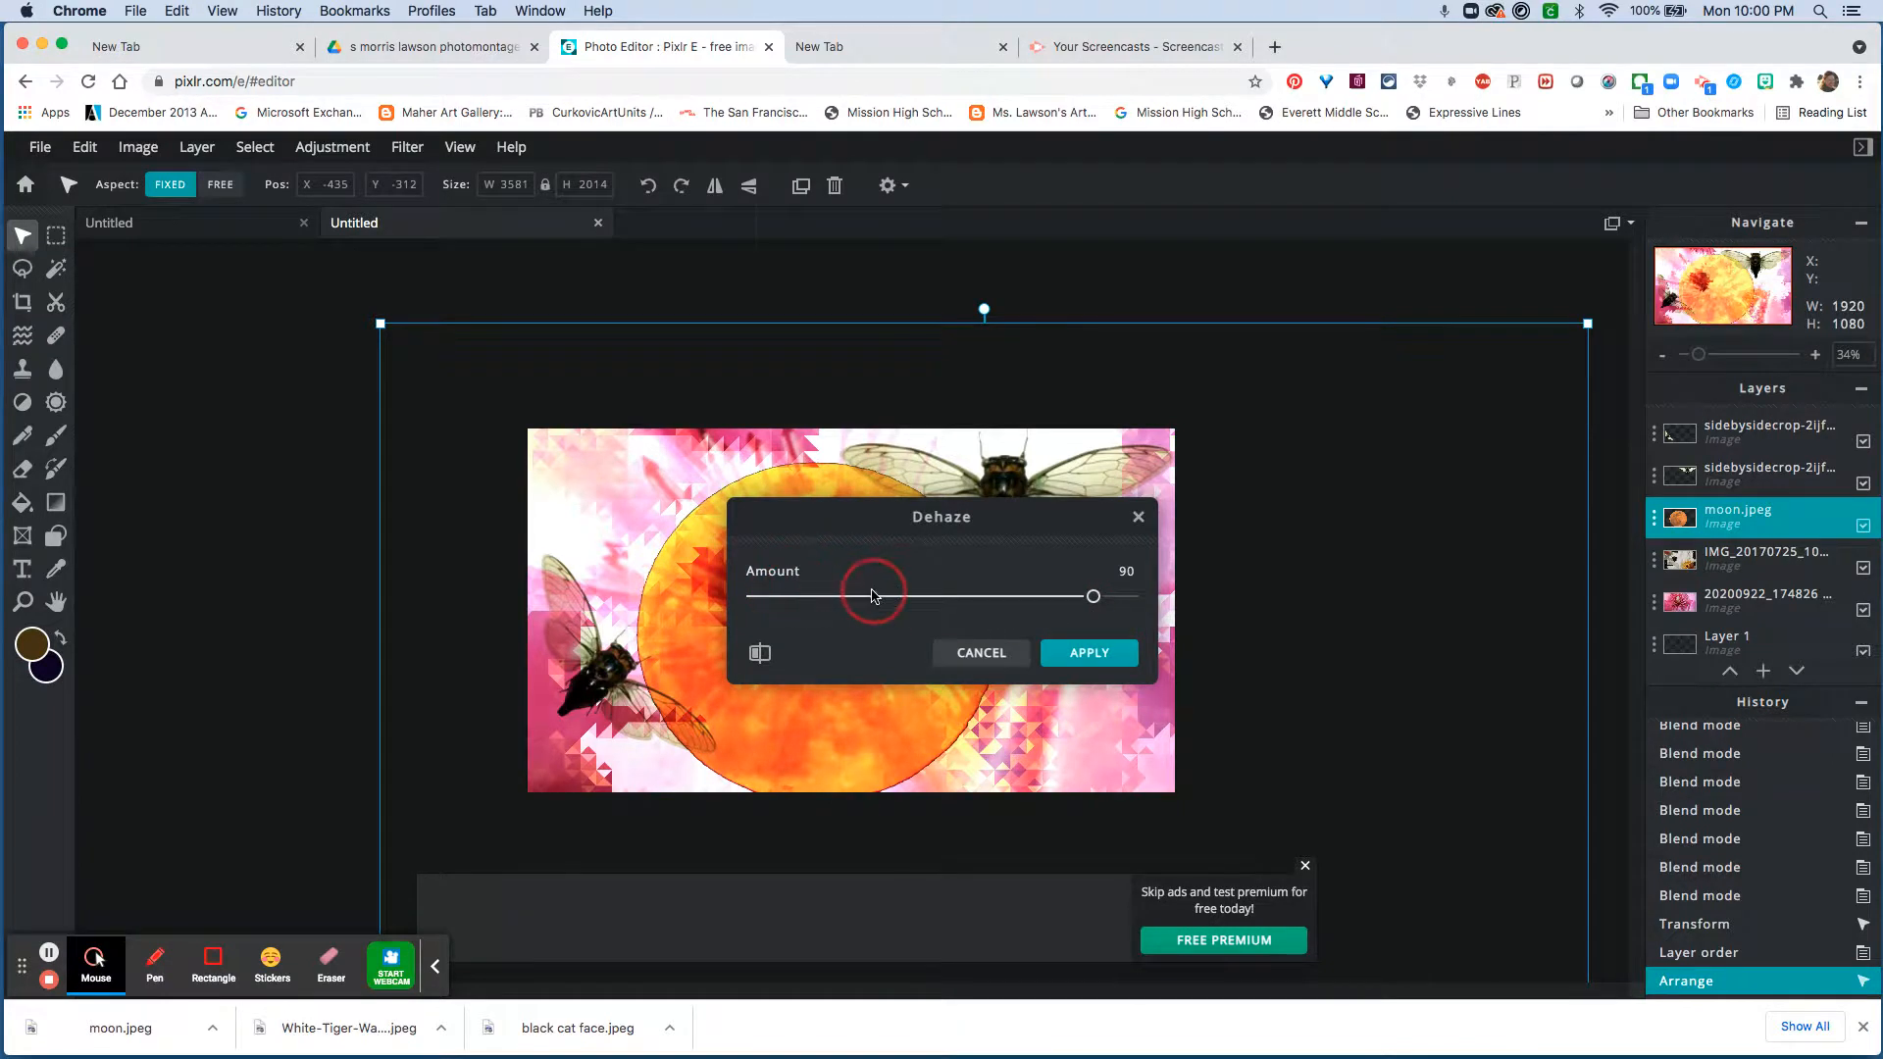
pyautogui.click(988, 664)
# Apply the Bloom filter to the moon layer with an amount of 100
pyautogui.click(333, 147)
pyautogui.moveTo(393, 152)
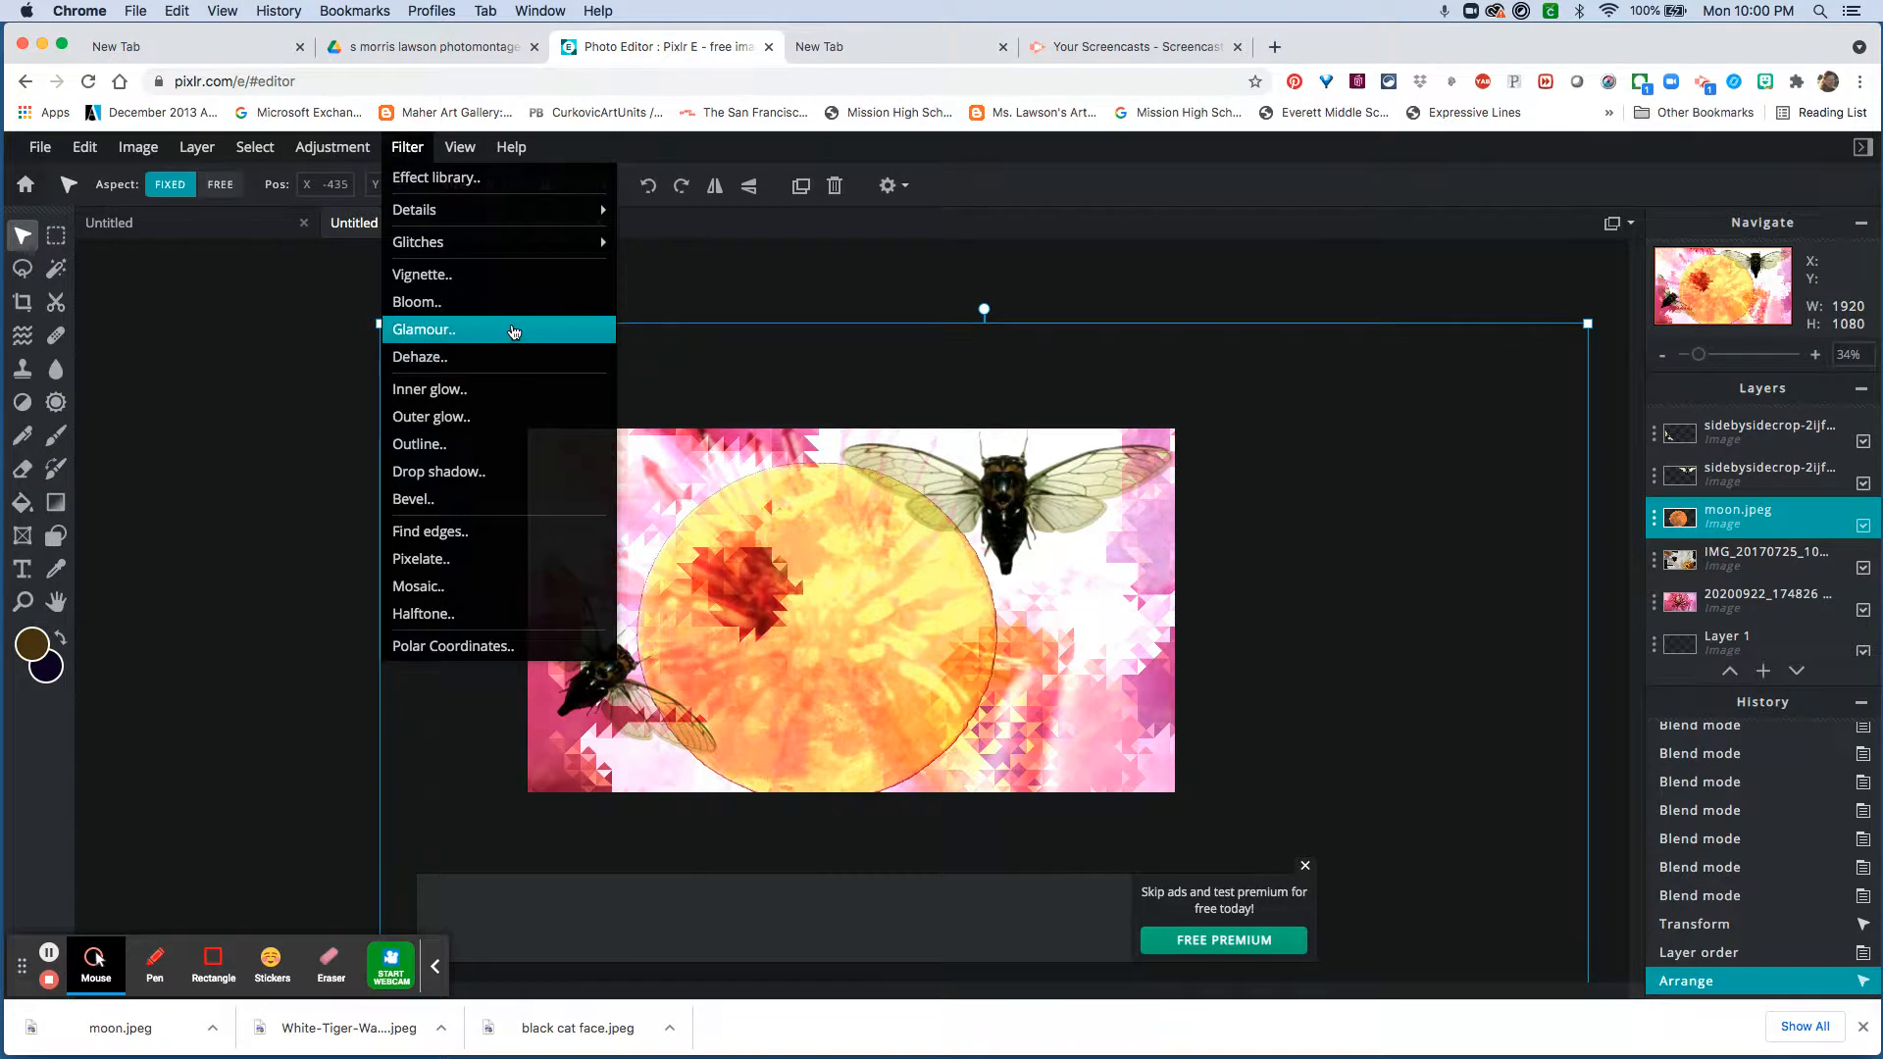
pyautogui.click(520, 311)
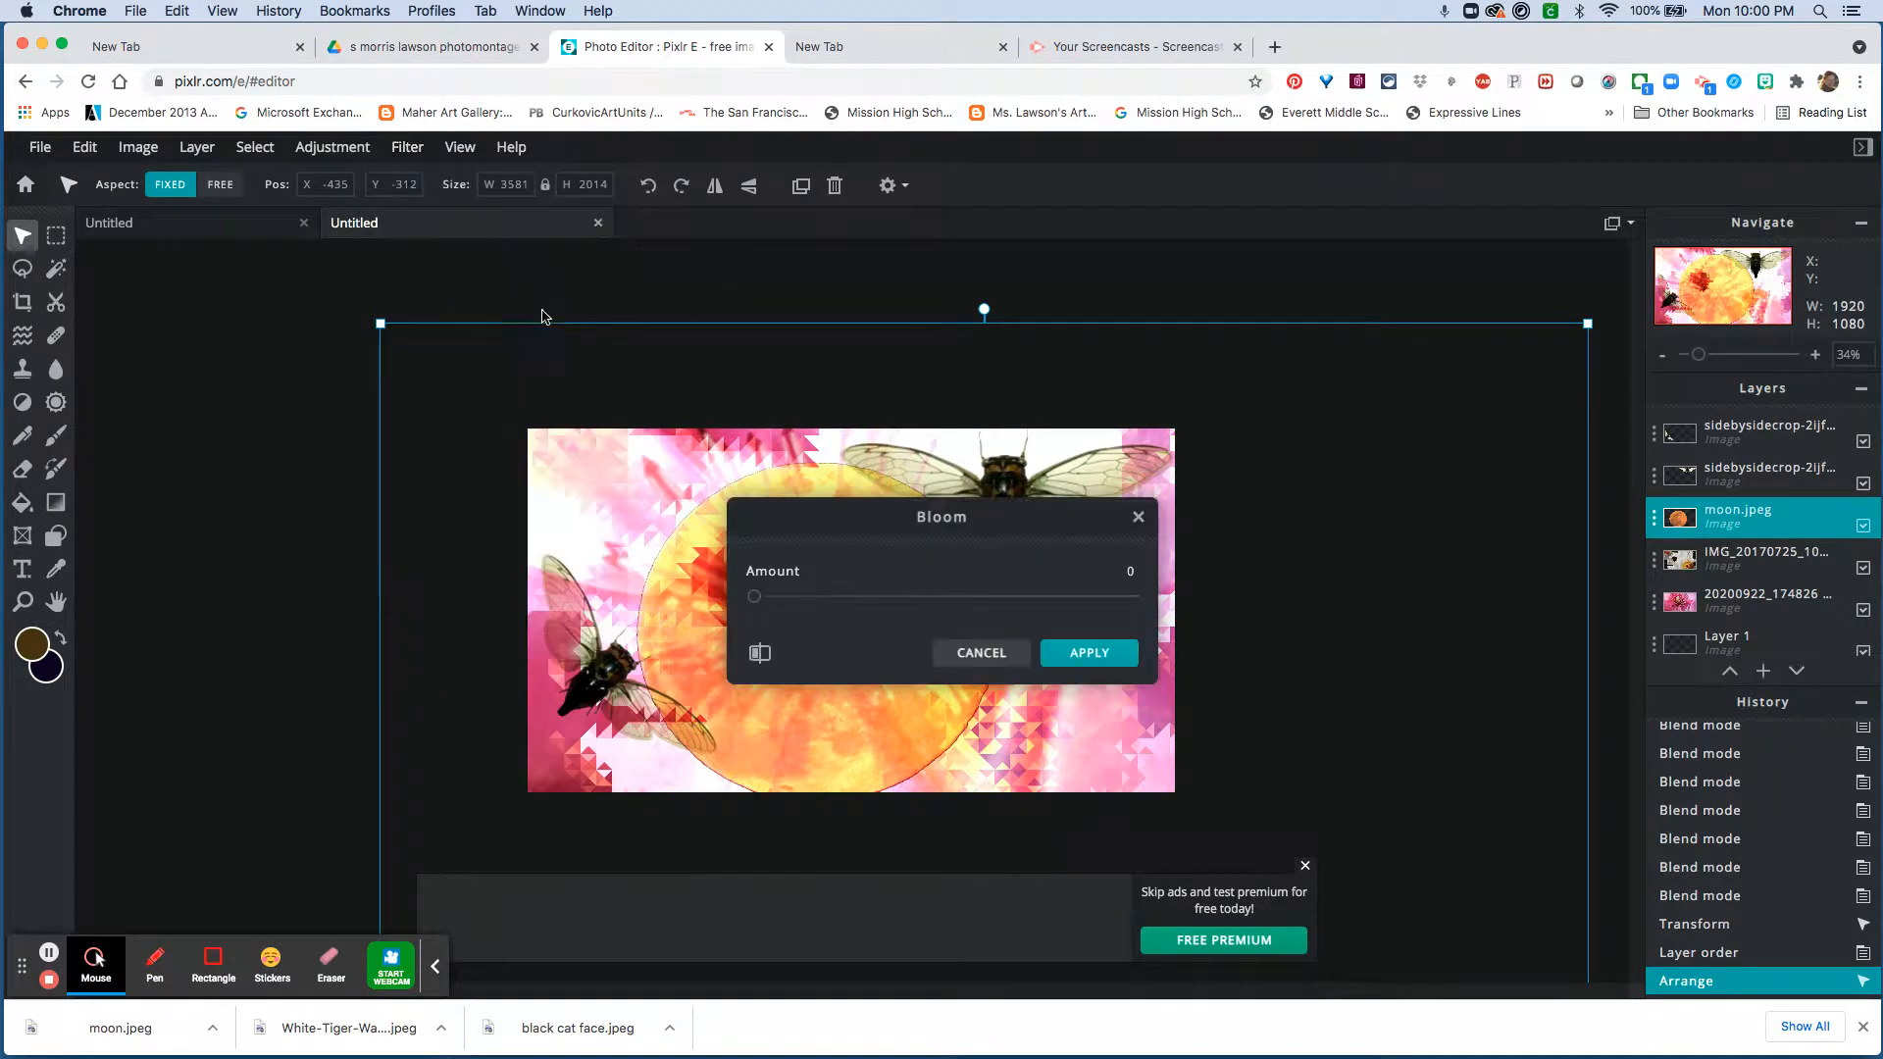
pyautogui.moveTo(753, 597); pyautogui.dragTo(1167, 603)
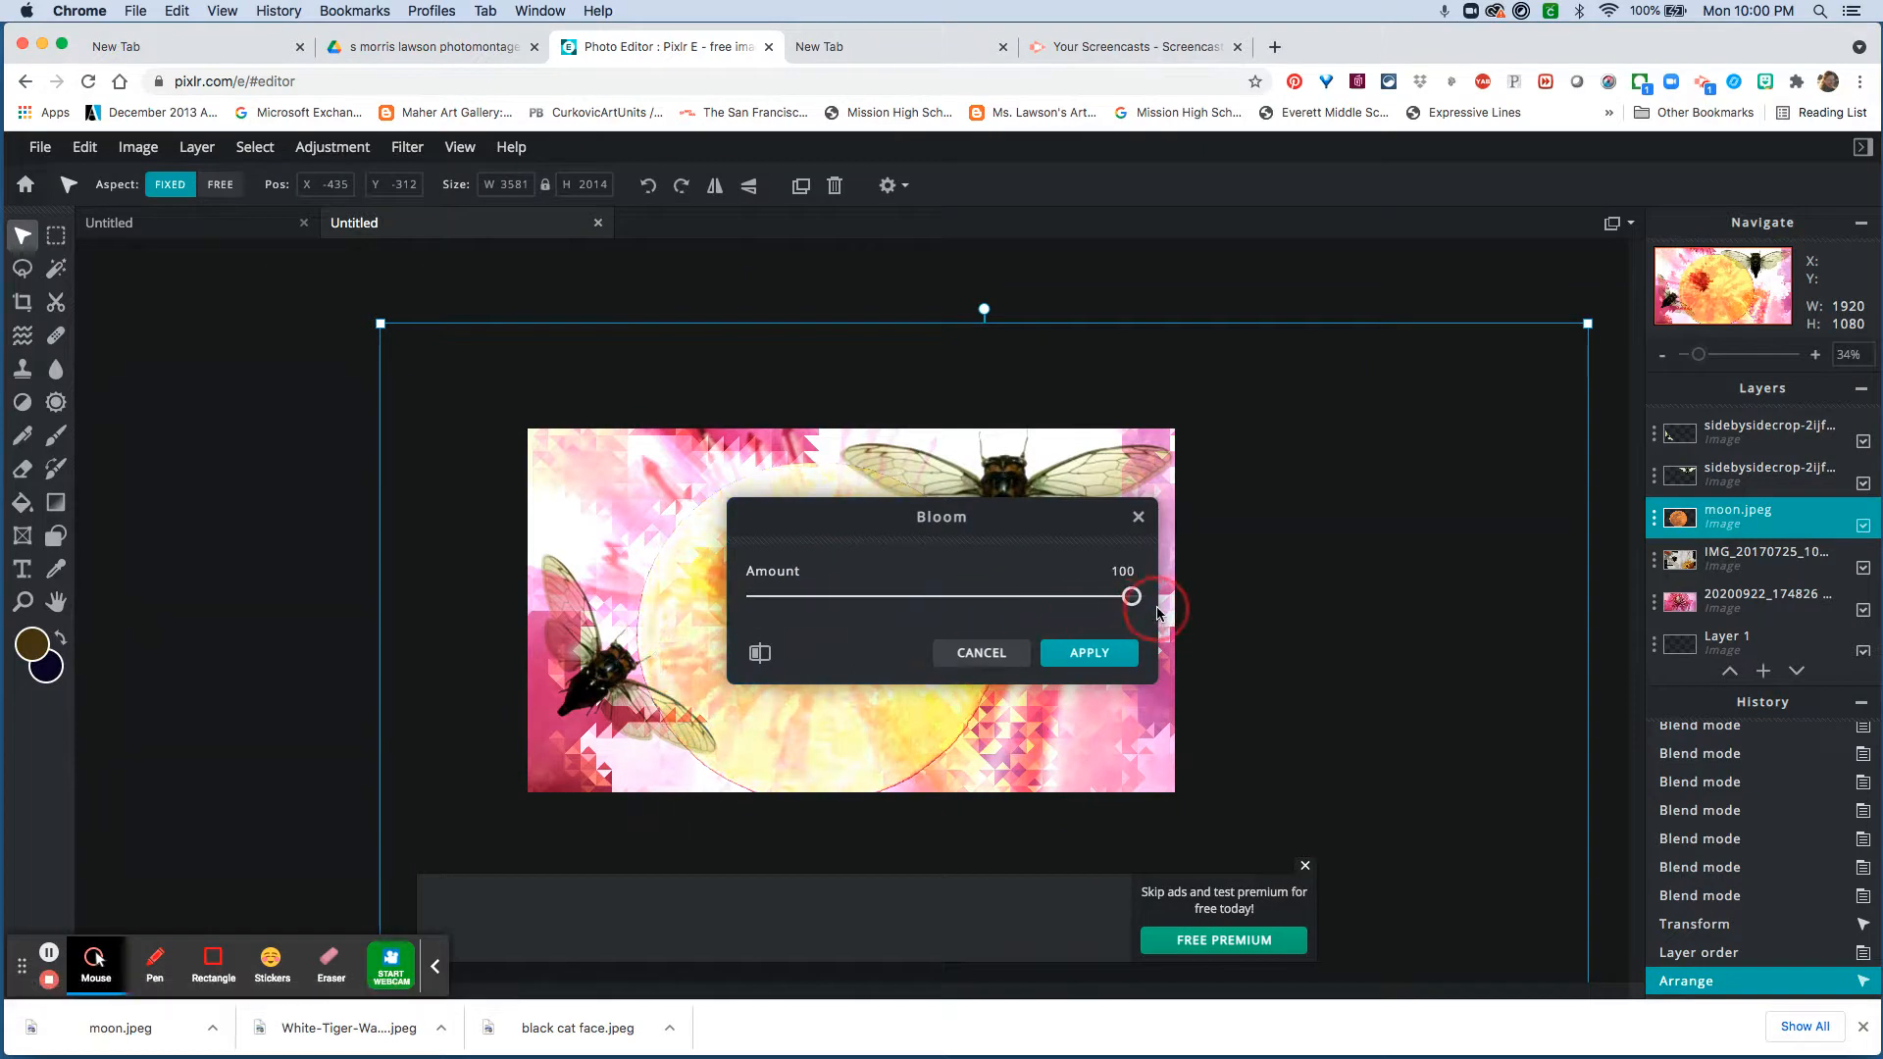
pyautogui.click(1096, 654)
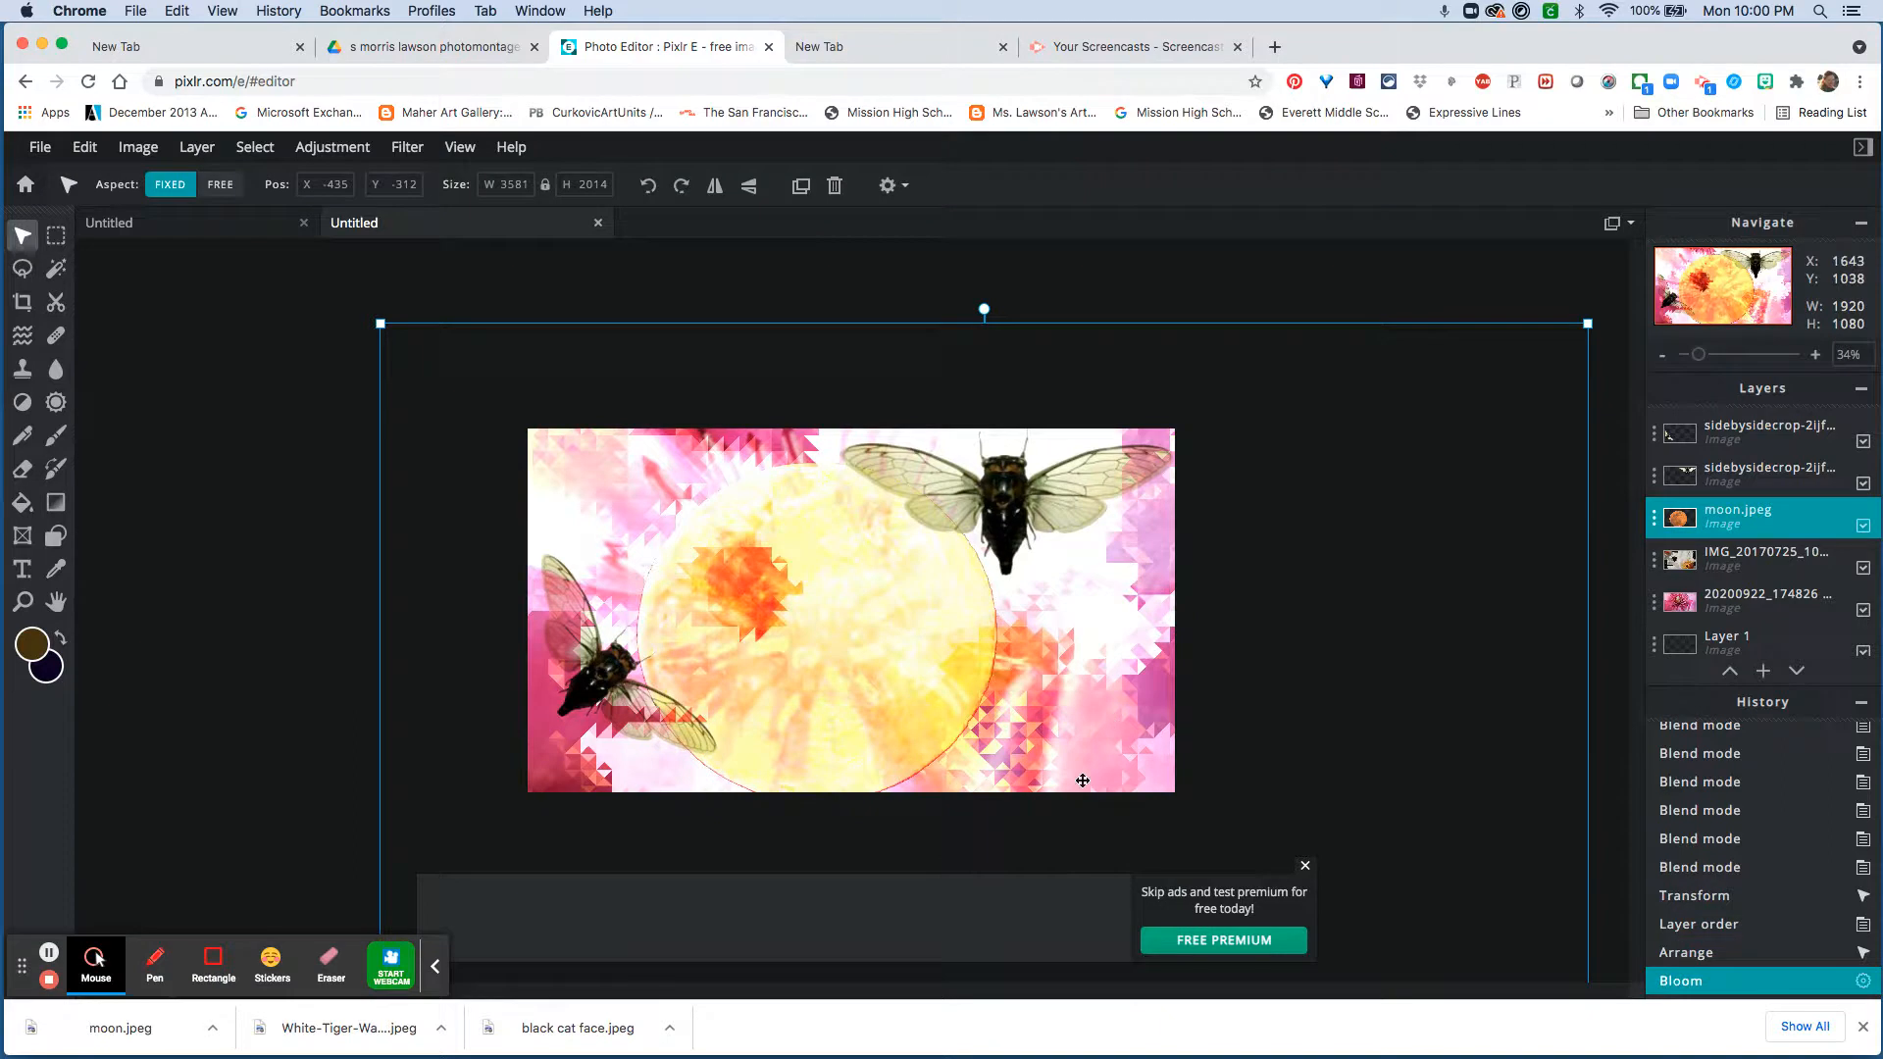
# Set the moon layer's blend mode to Multiply and its transparency to 52
pyautogui.click(1654, 517)
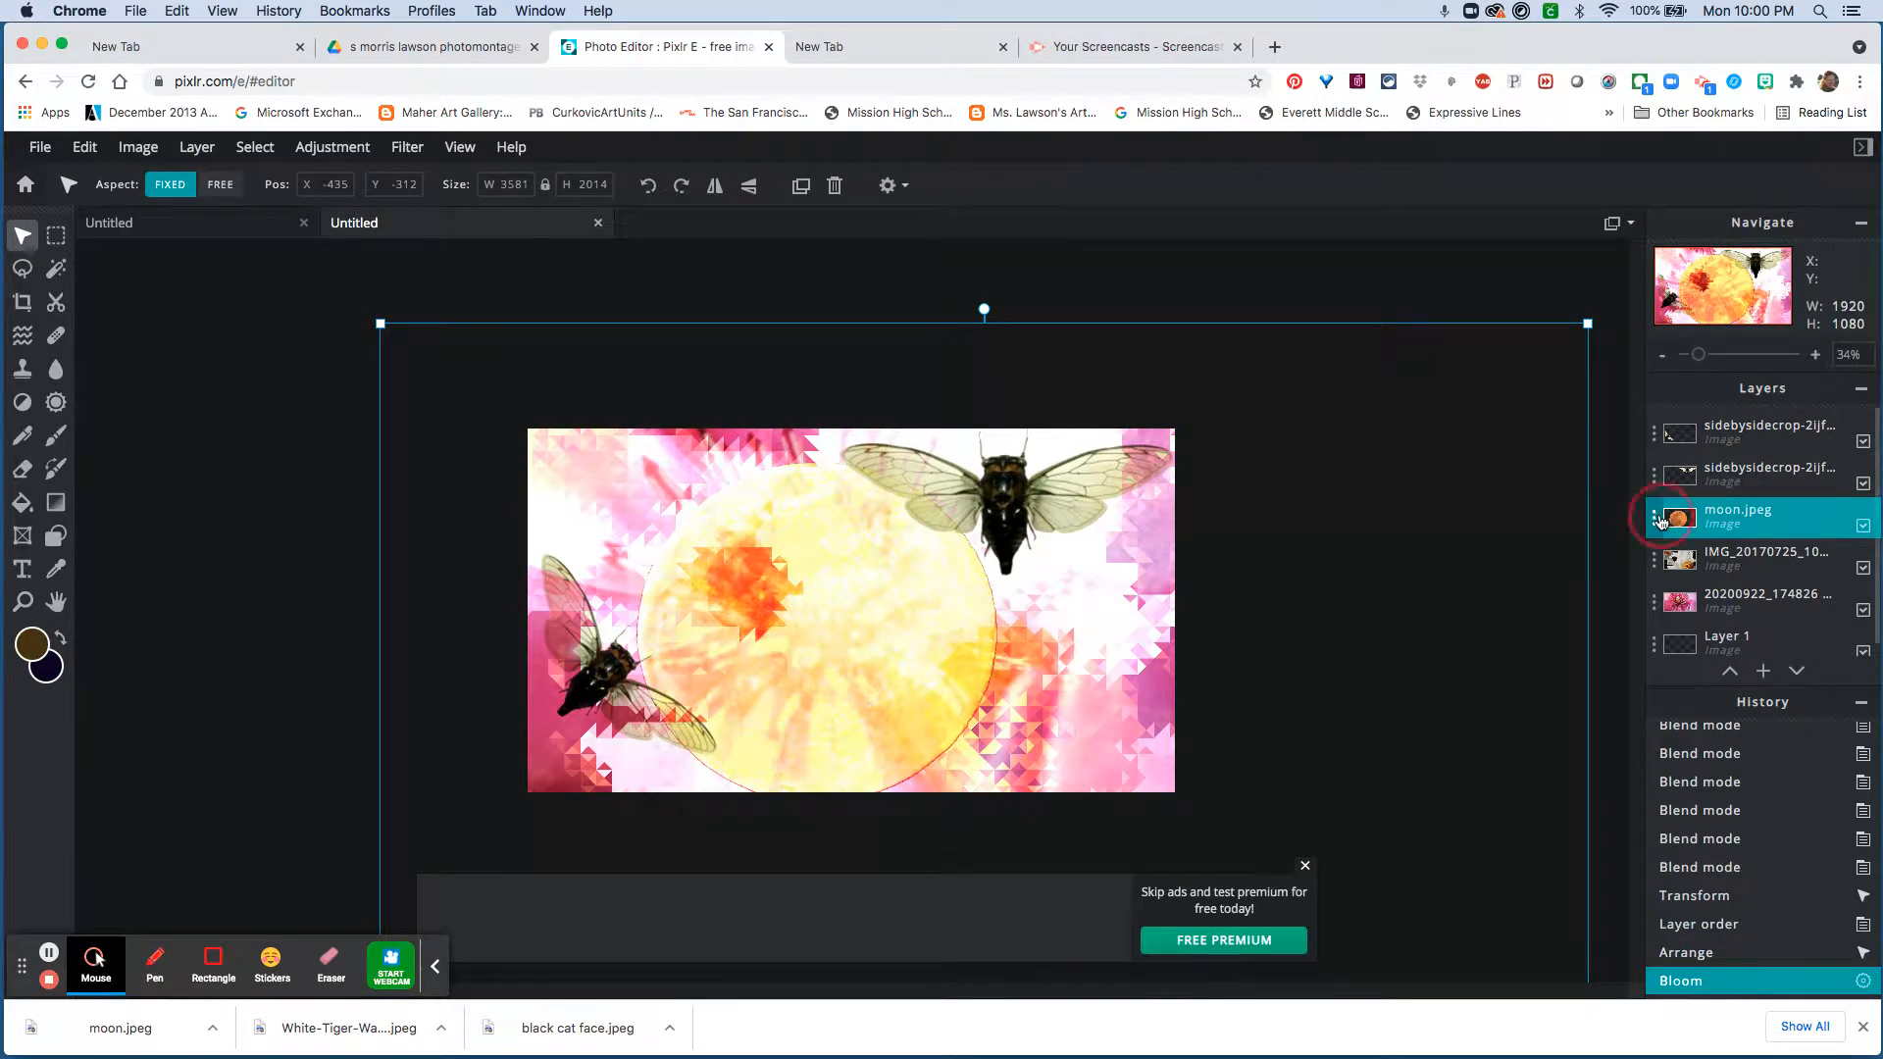
pyautogui.click(1621, 602)
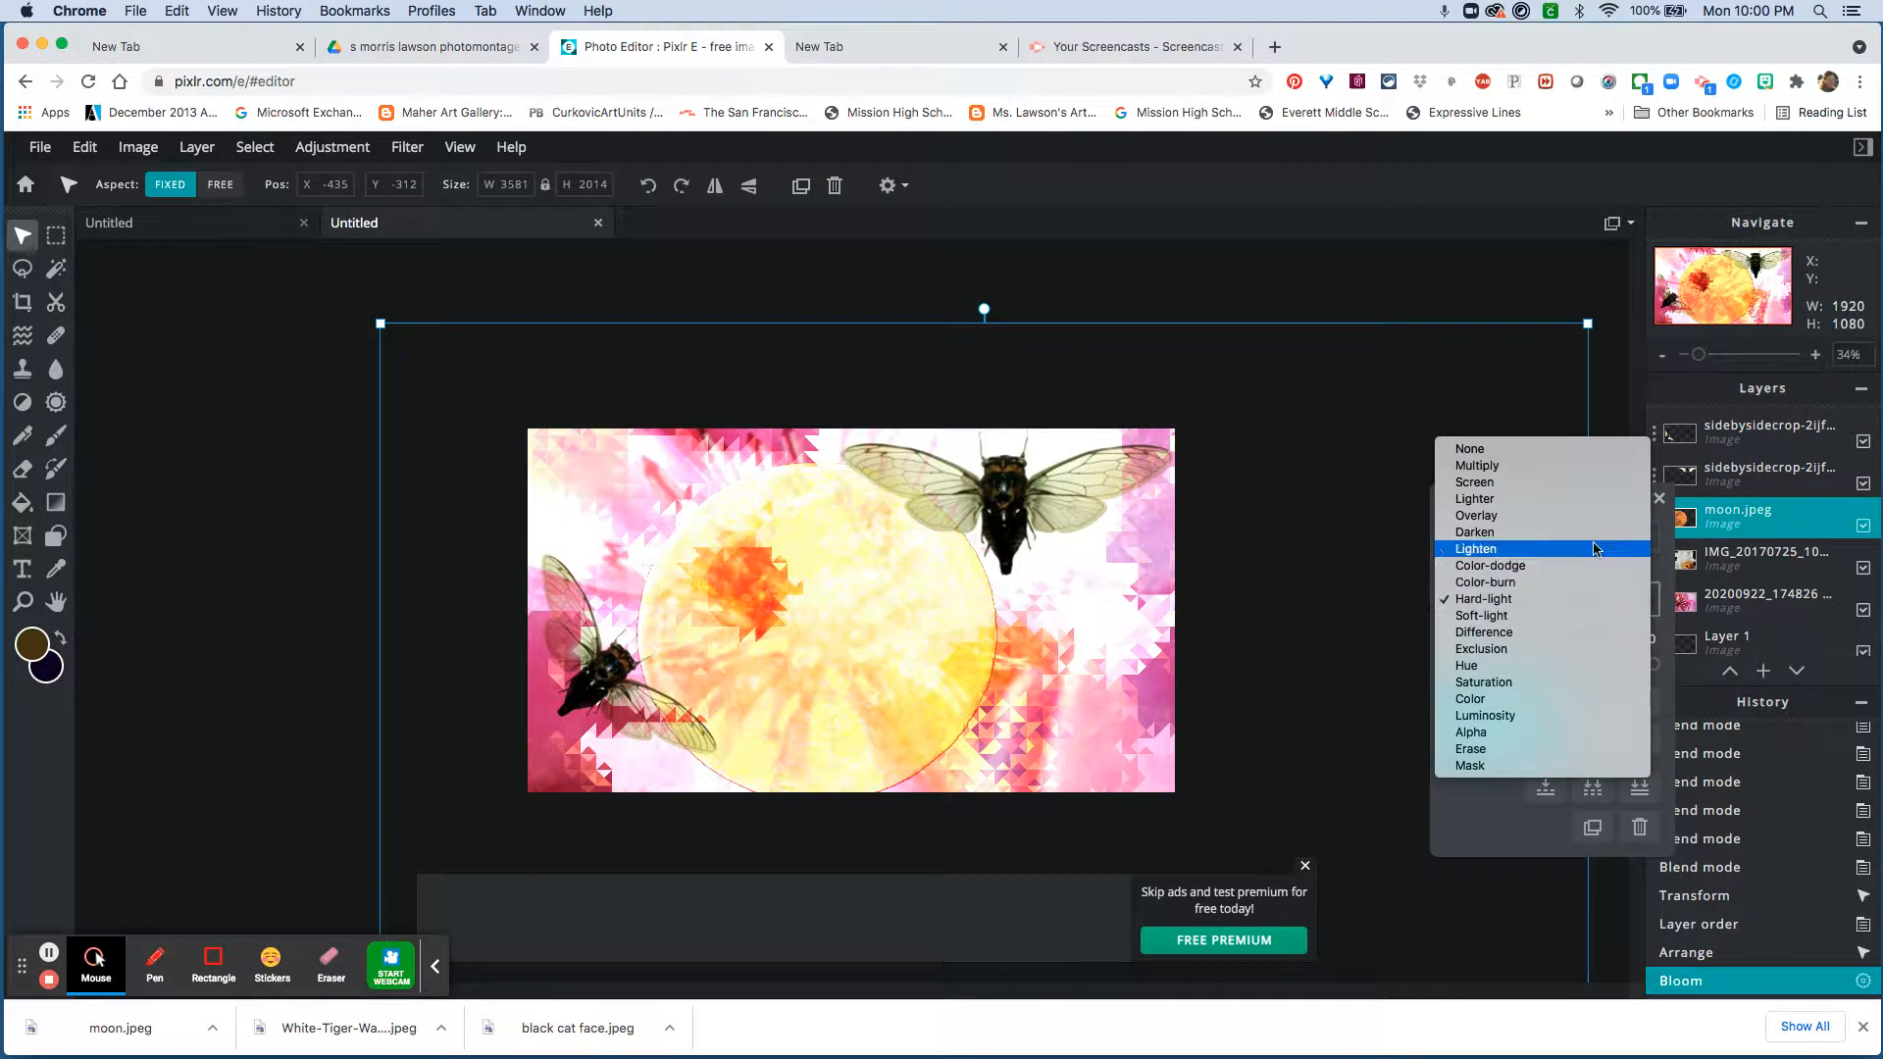
pyautogui.click(1590, 479)
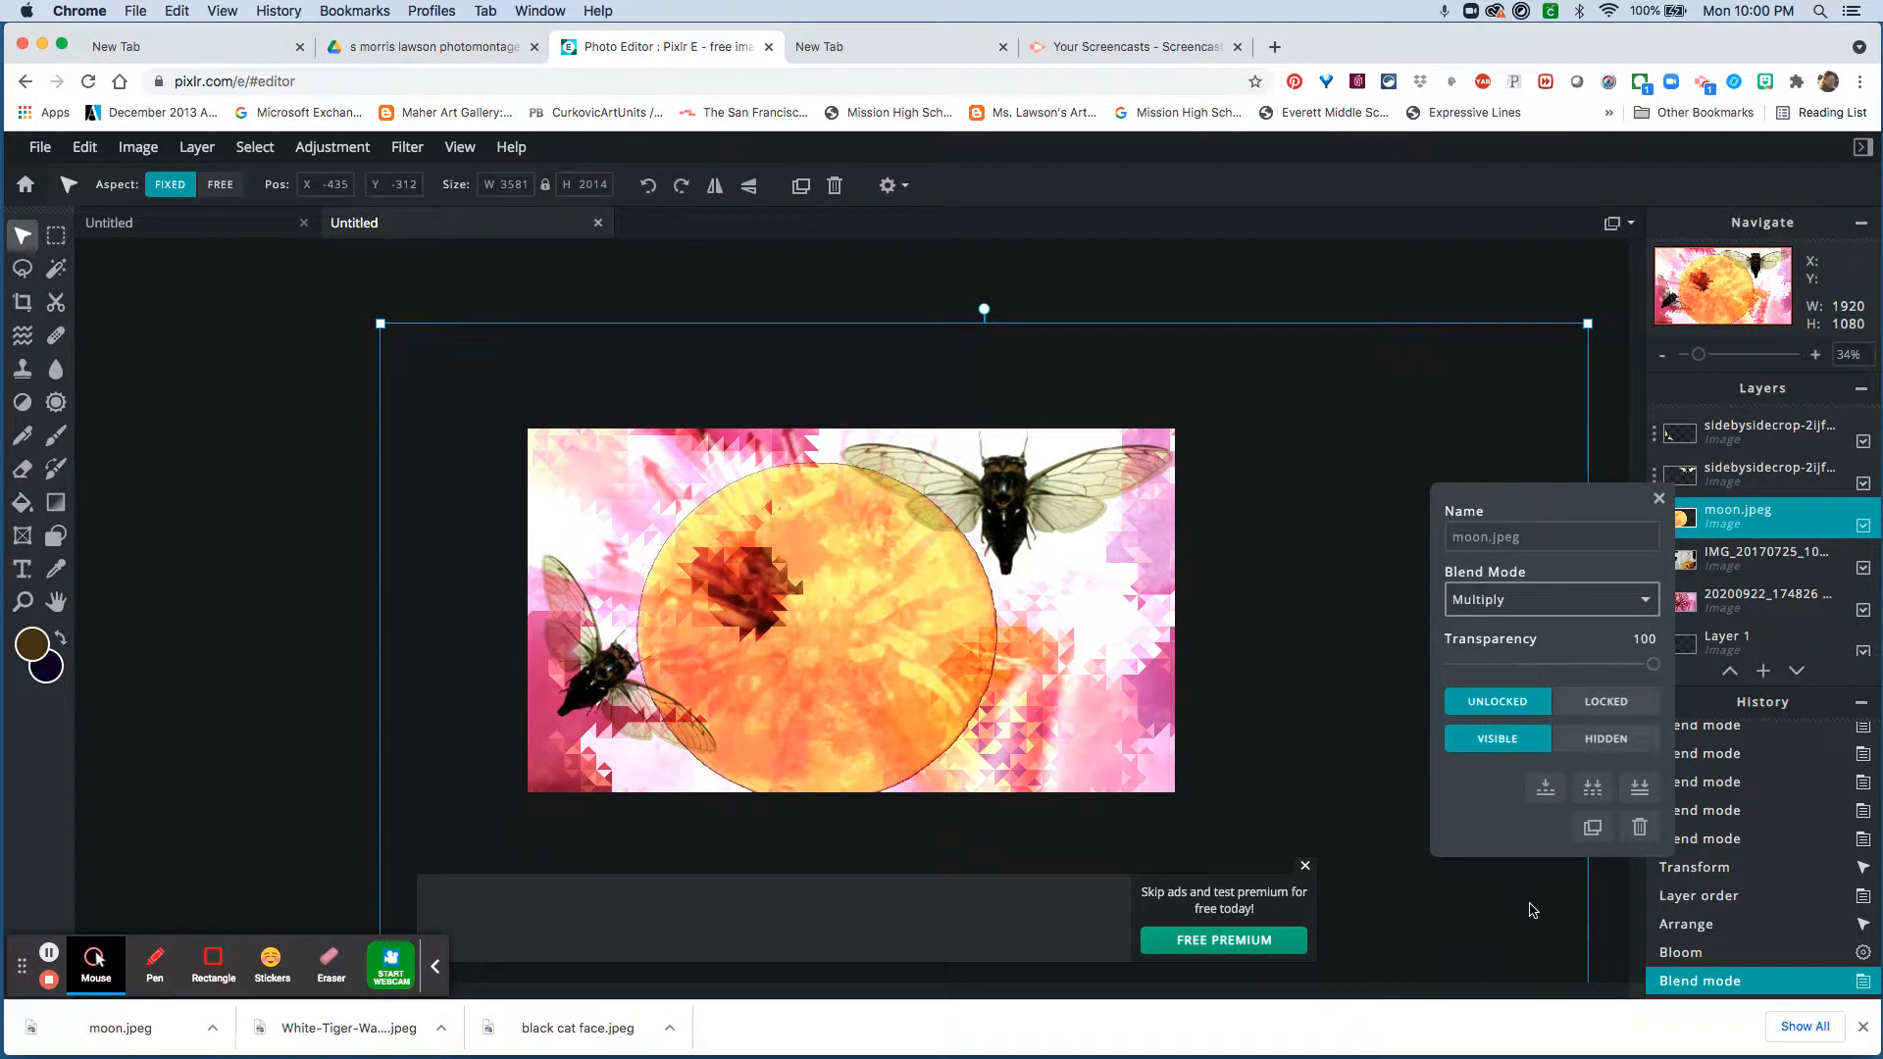
pyautogui.moveTo(1653, 664); pyautogui.dragTo(1559, 667)
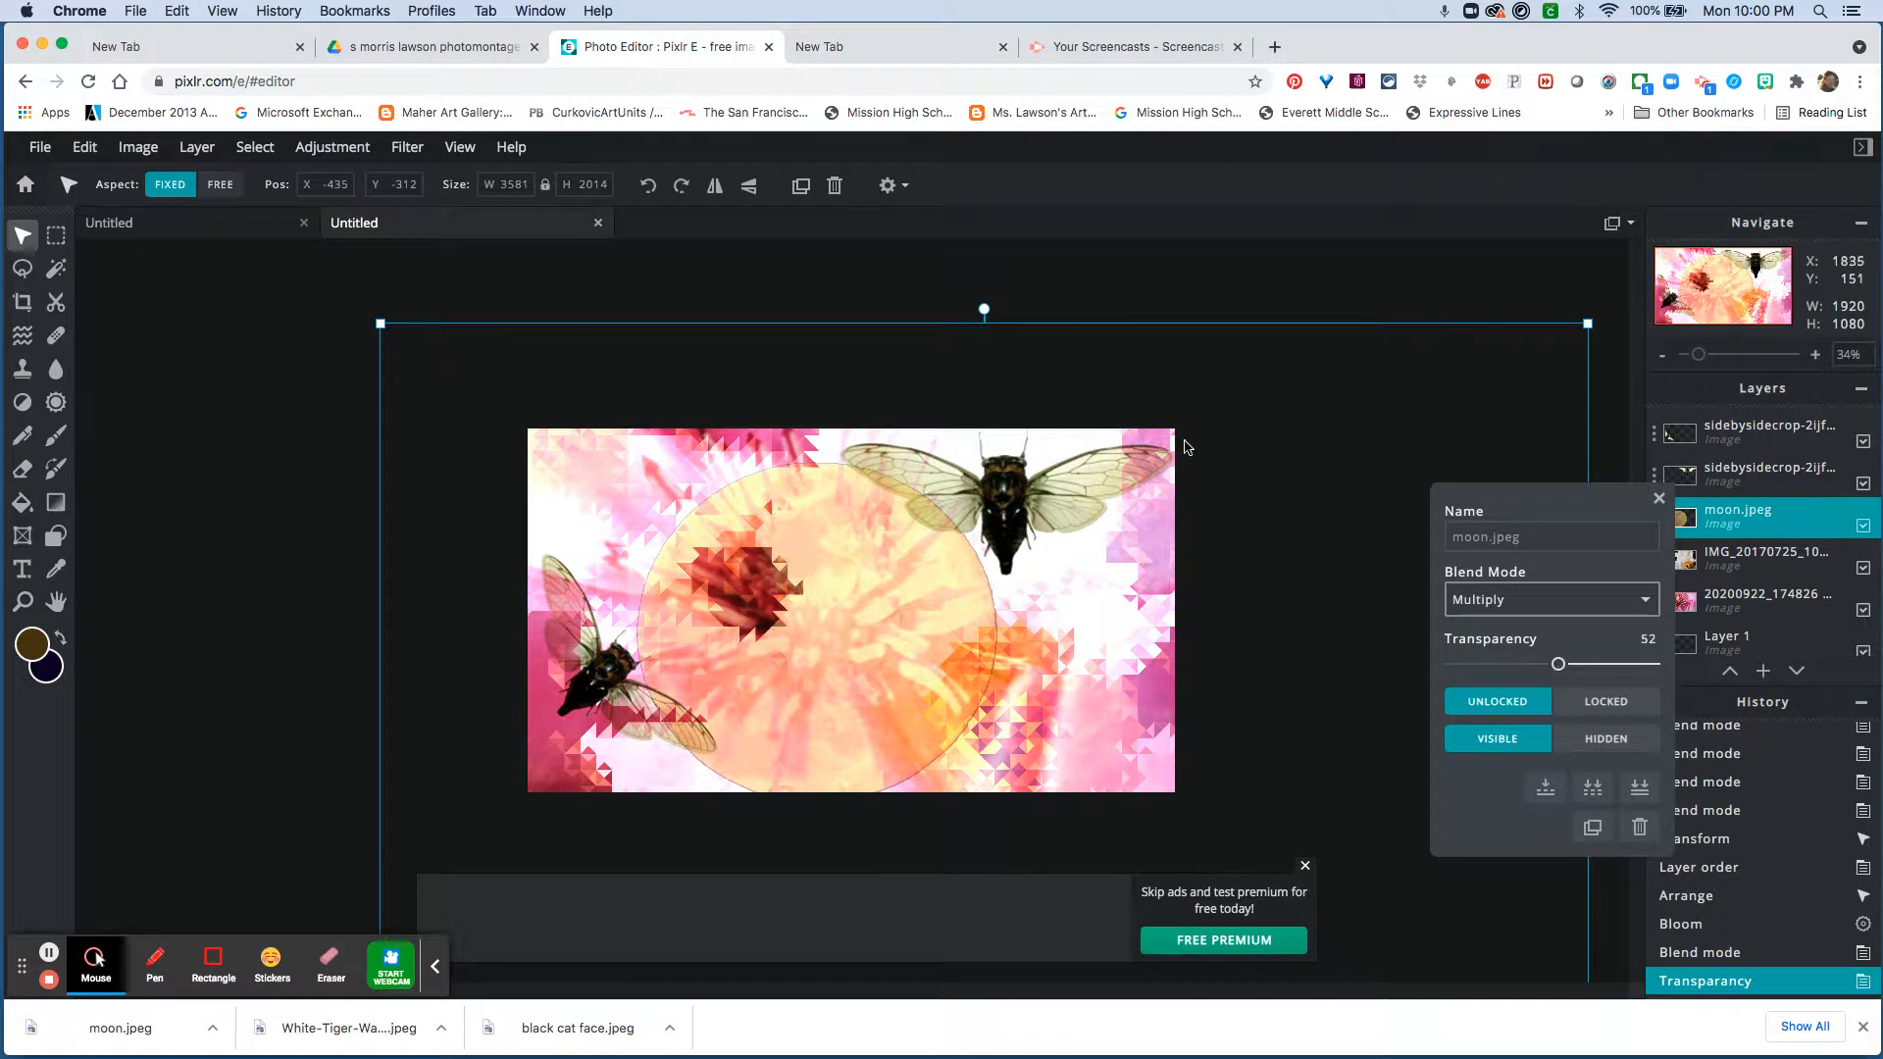
pyautogui.click(250, 302)
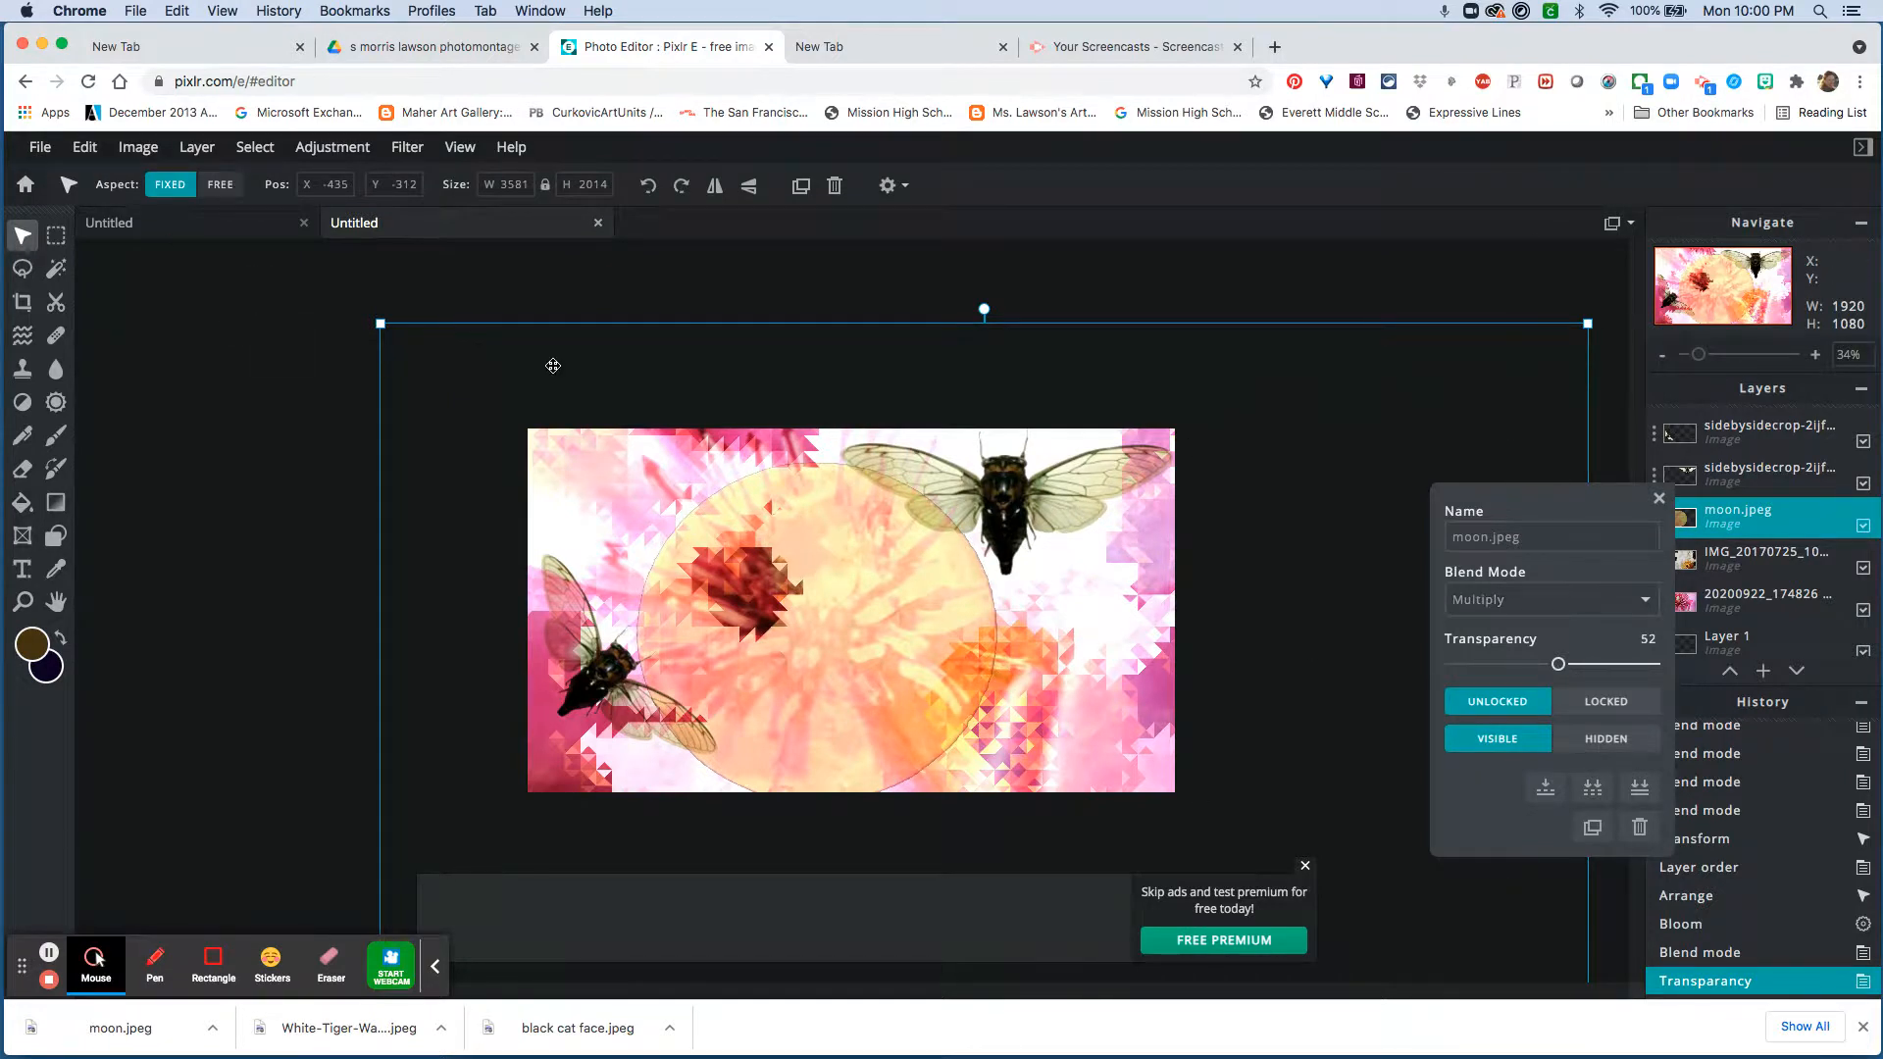
pyautogui.click(750, 296)
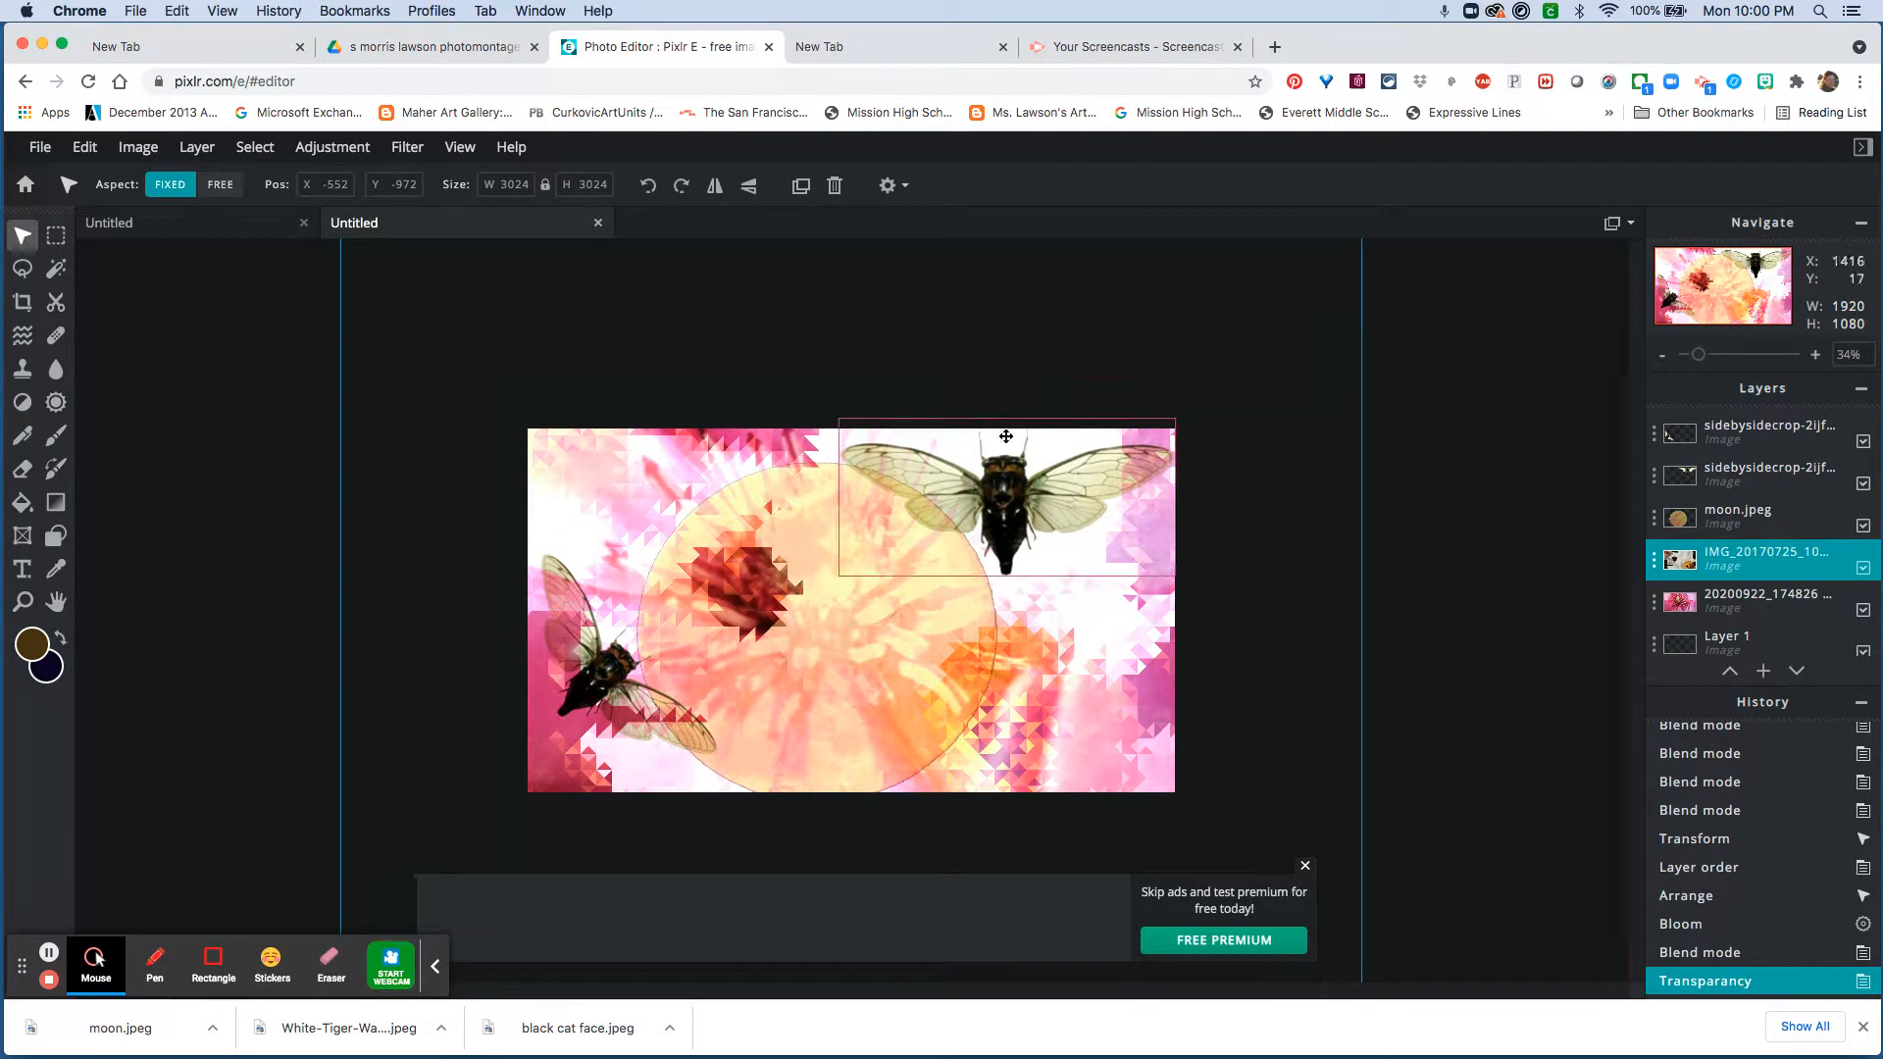
# Add an empty layer and move it to the top of the layer stack, above both cicadas
pyautogui.click(1761, 671)
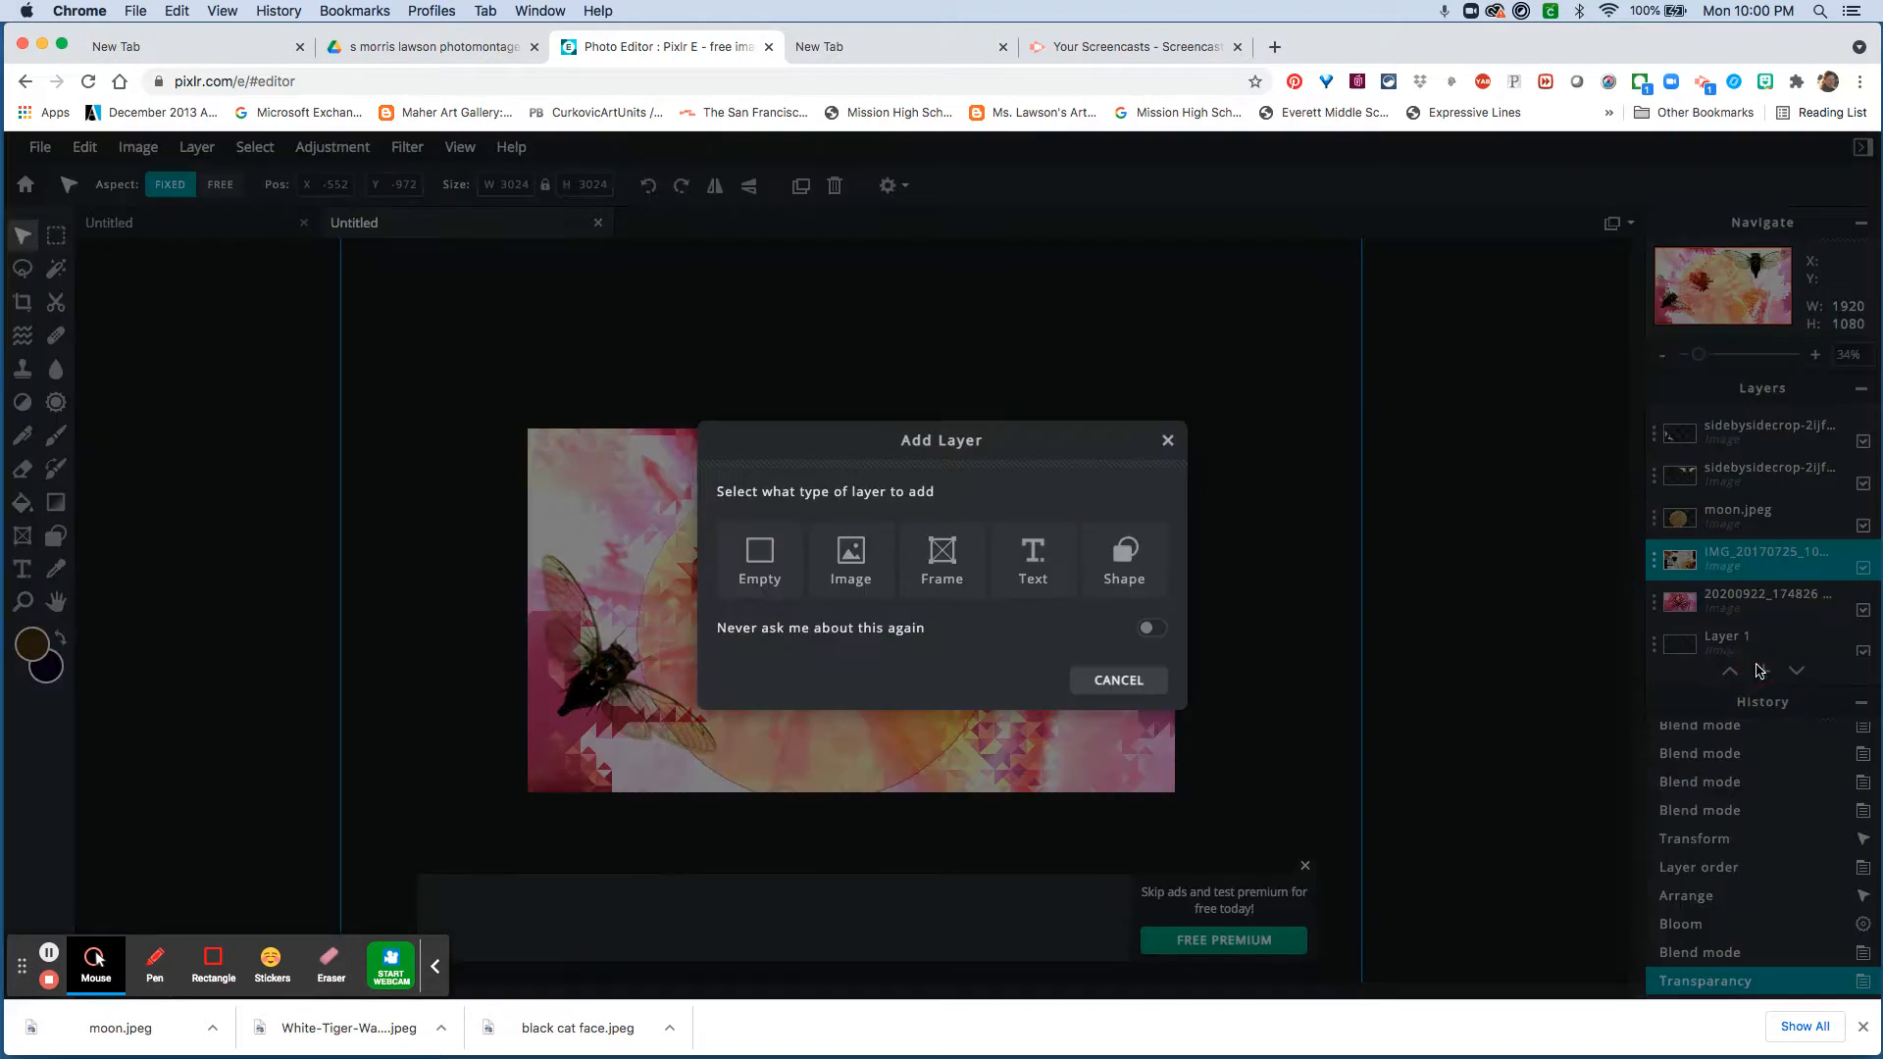
pyautogui.click(749, 546)
pyautogui.scroll(-3, 588, 495)
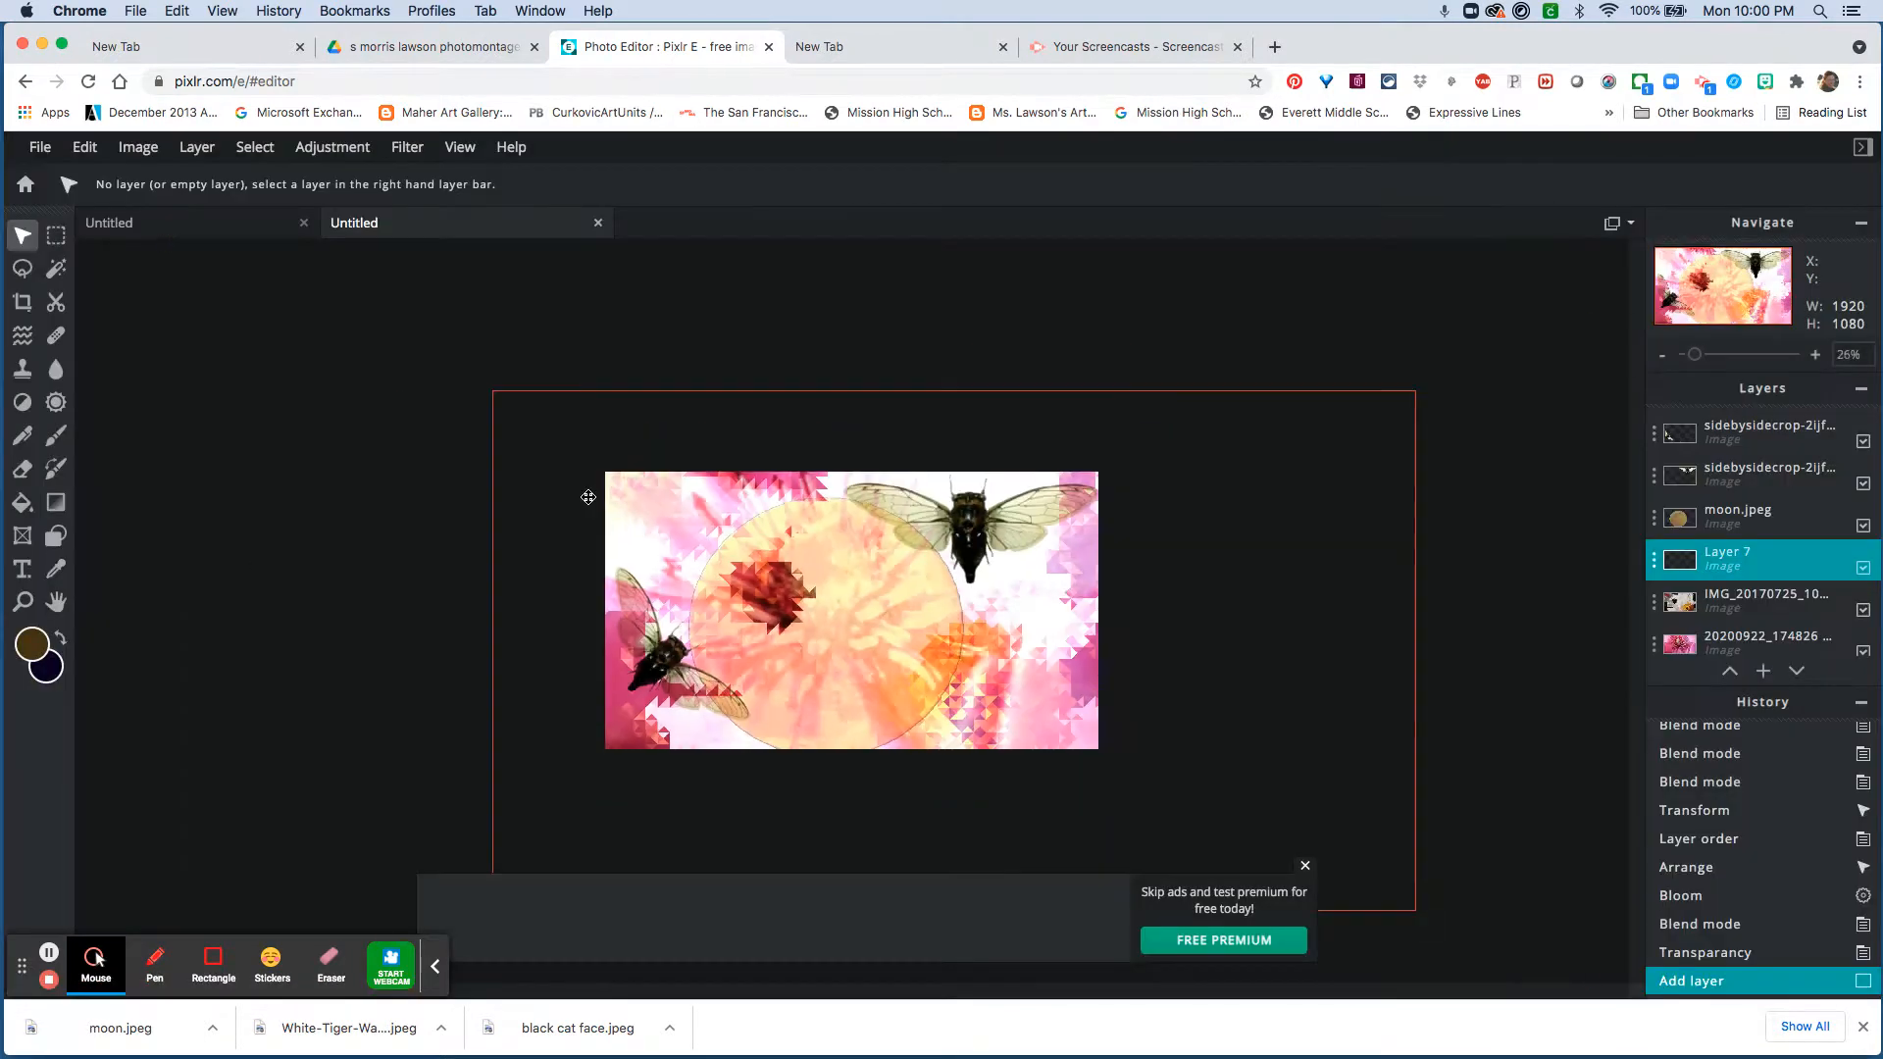
pyautogui.moveTo(1725, 554); pyautogui.dragTo(1722, 438)
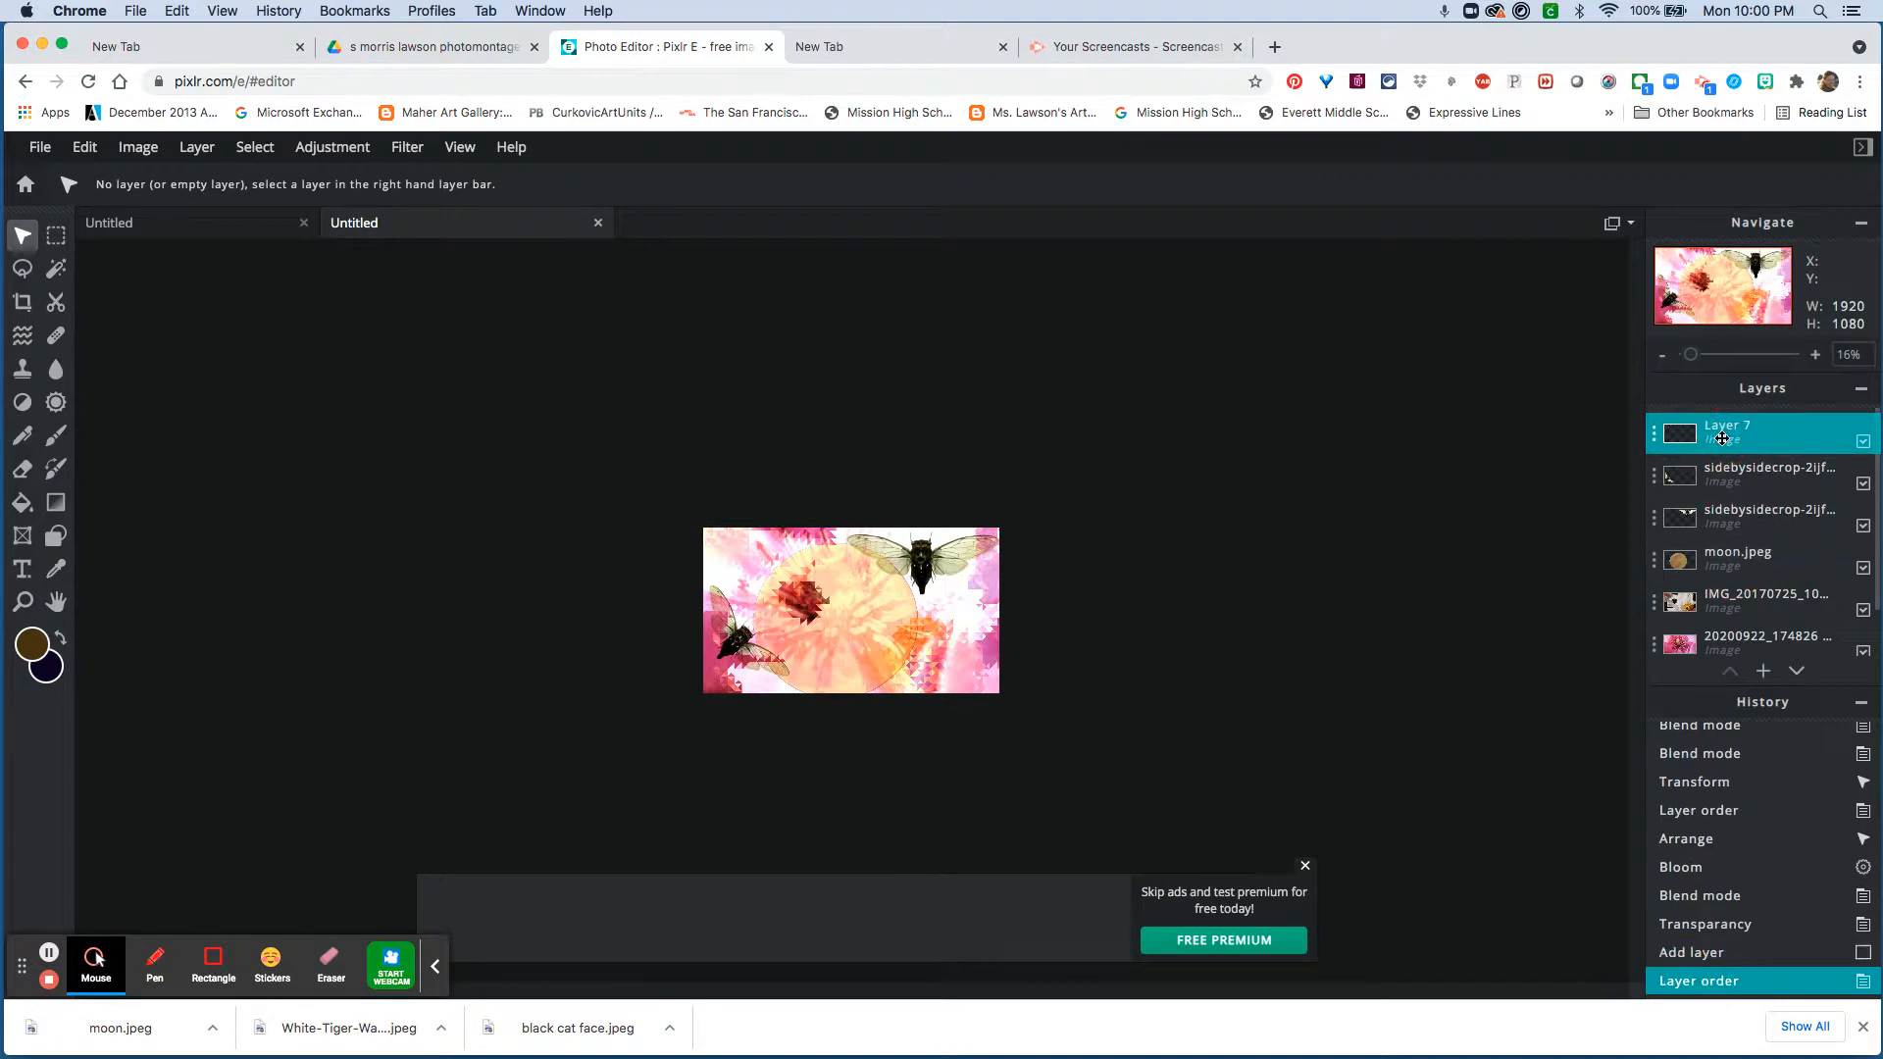
# Set the foreground colour to bright orange, #FC7E09
pyautogui.click(31, 649)
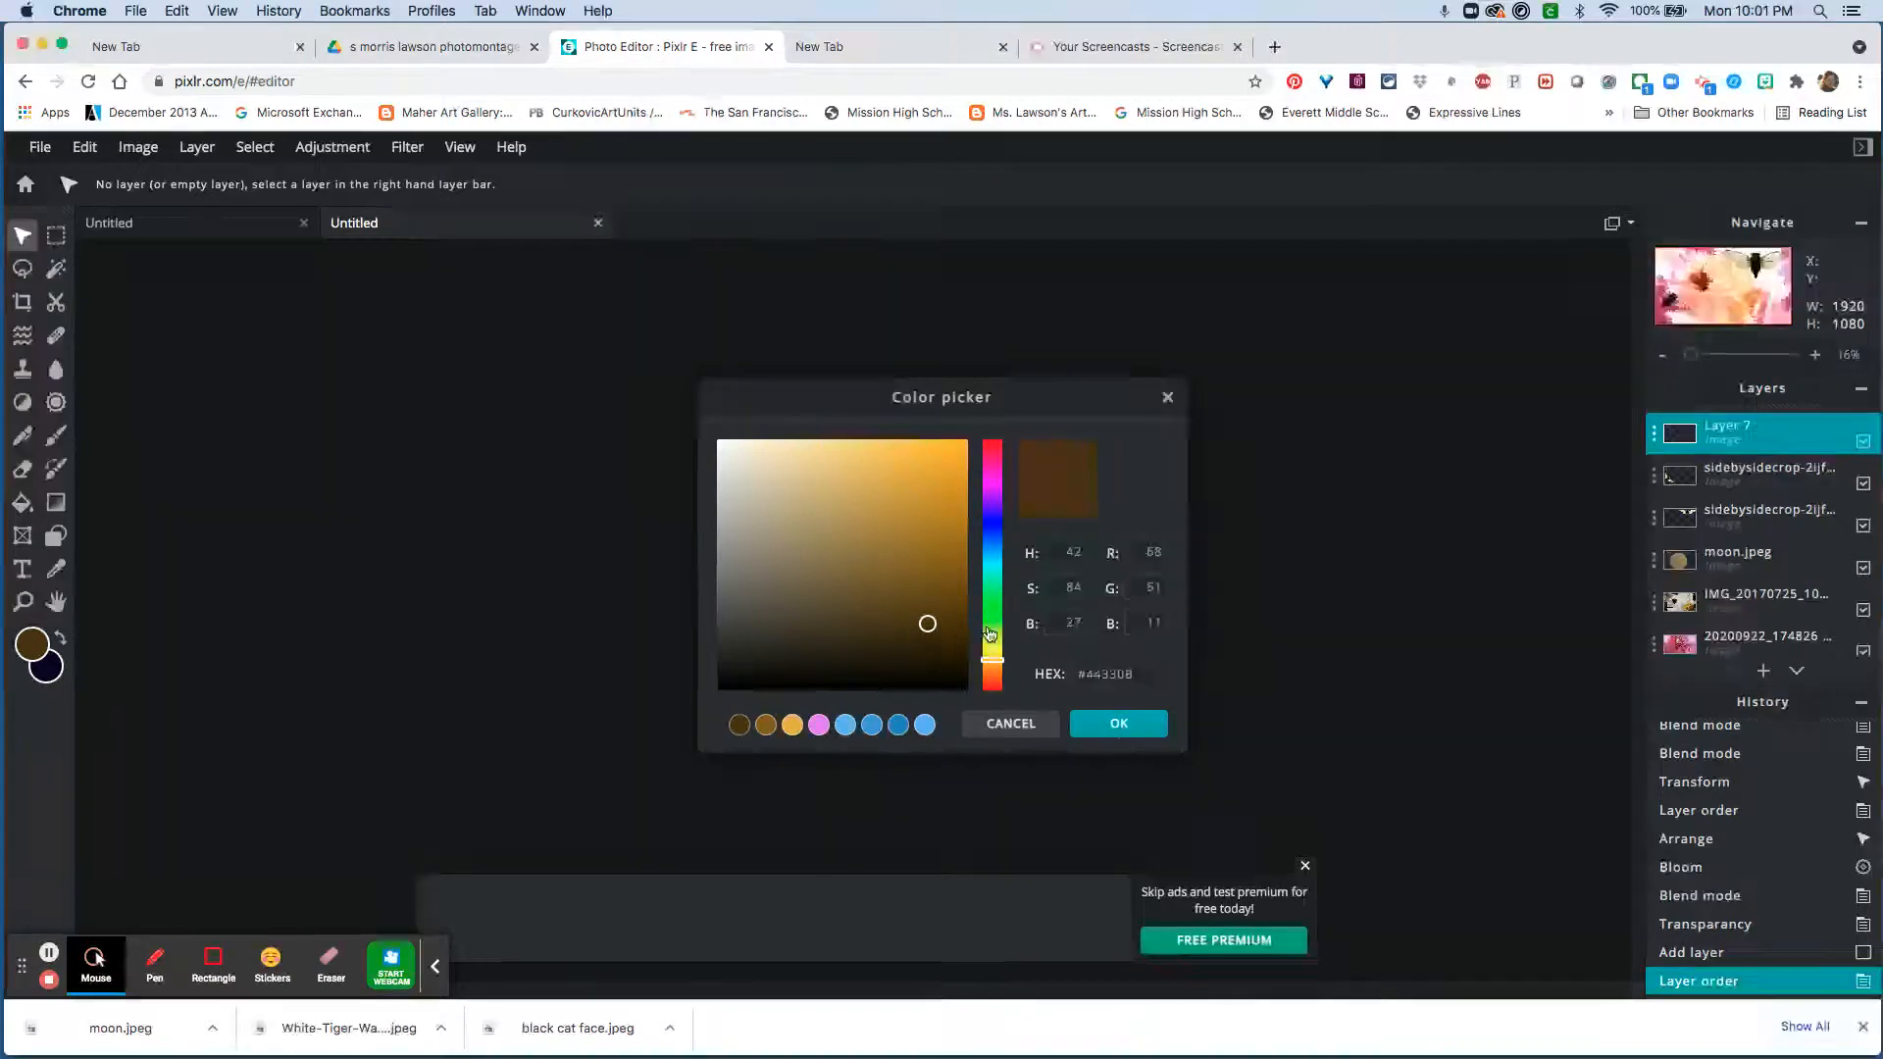
pyautogui.moveTo(992, 673); pyautogui.dragTo(949, 669)
pyautogui.click(992, 671)
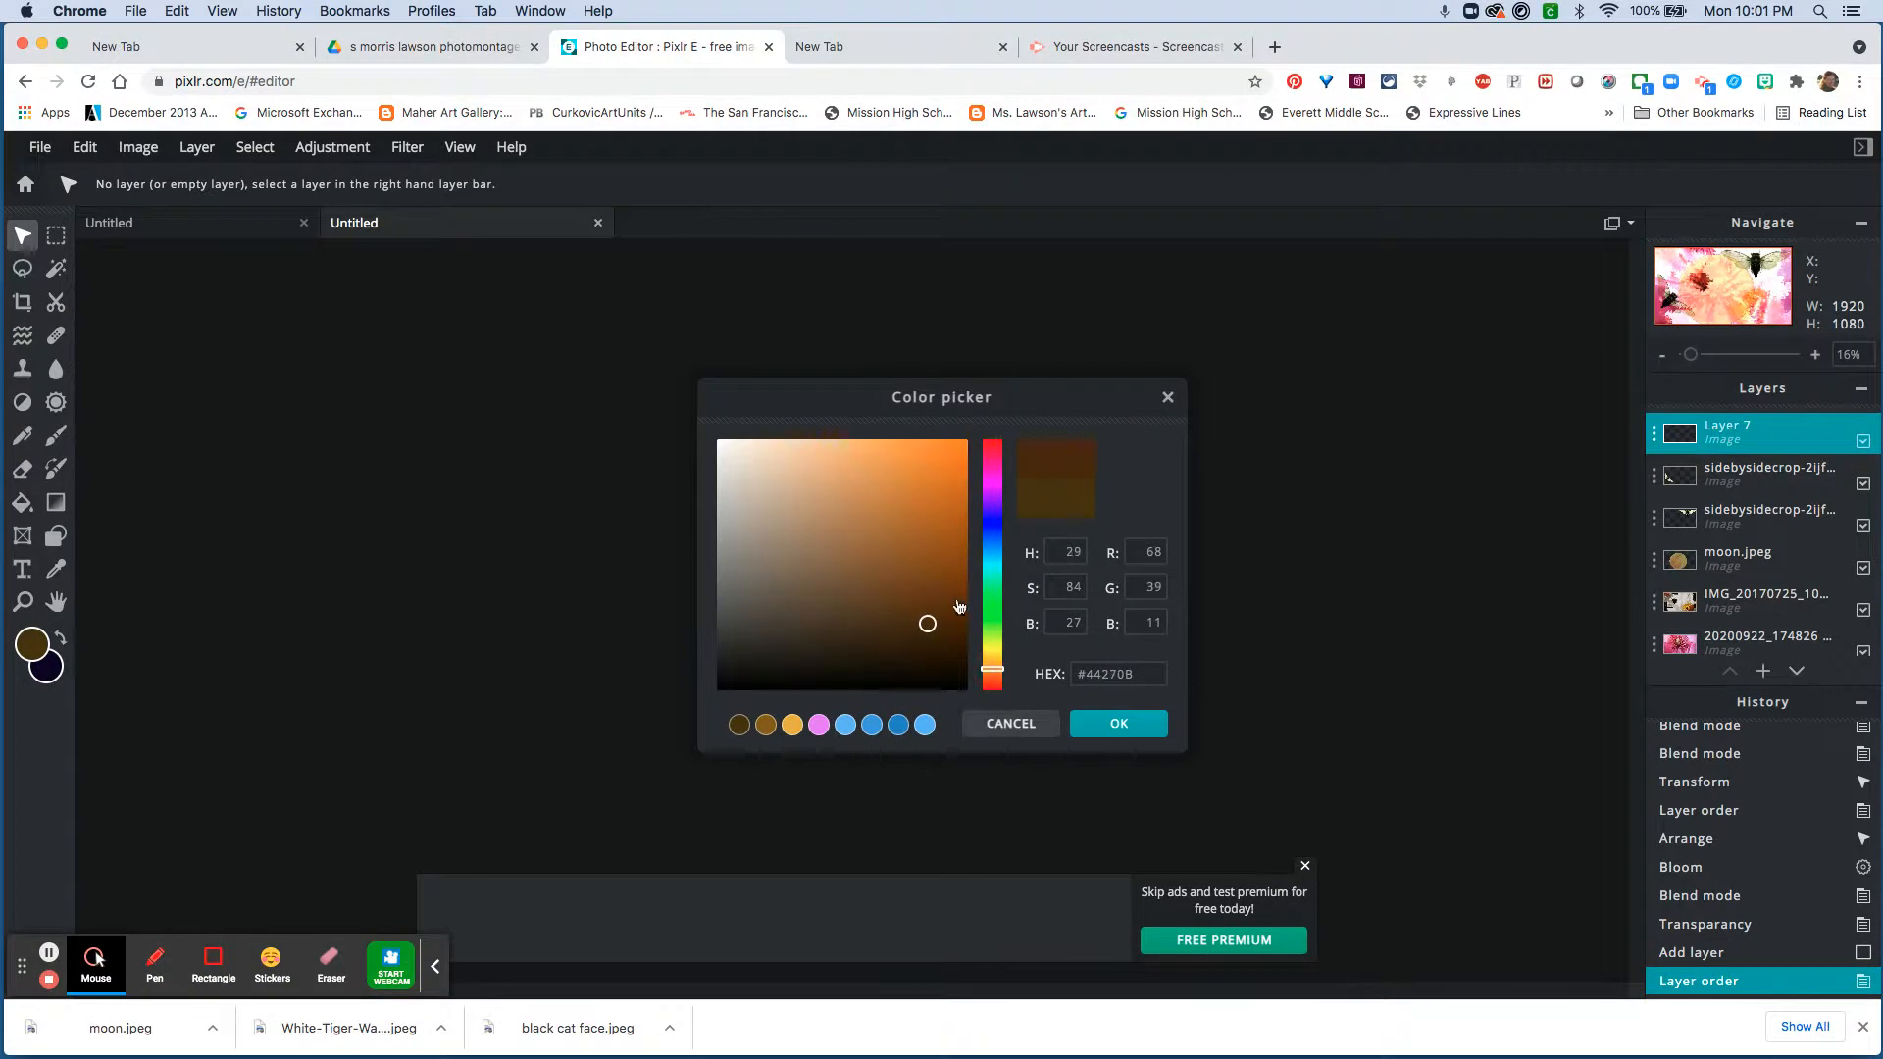
pyautogui.click(964, 450)
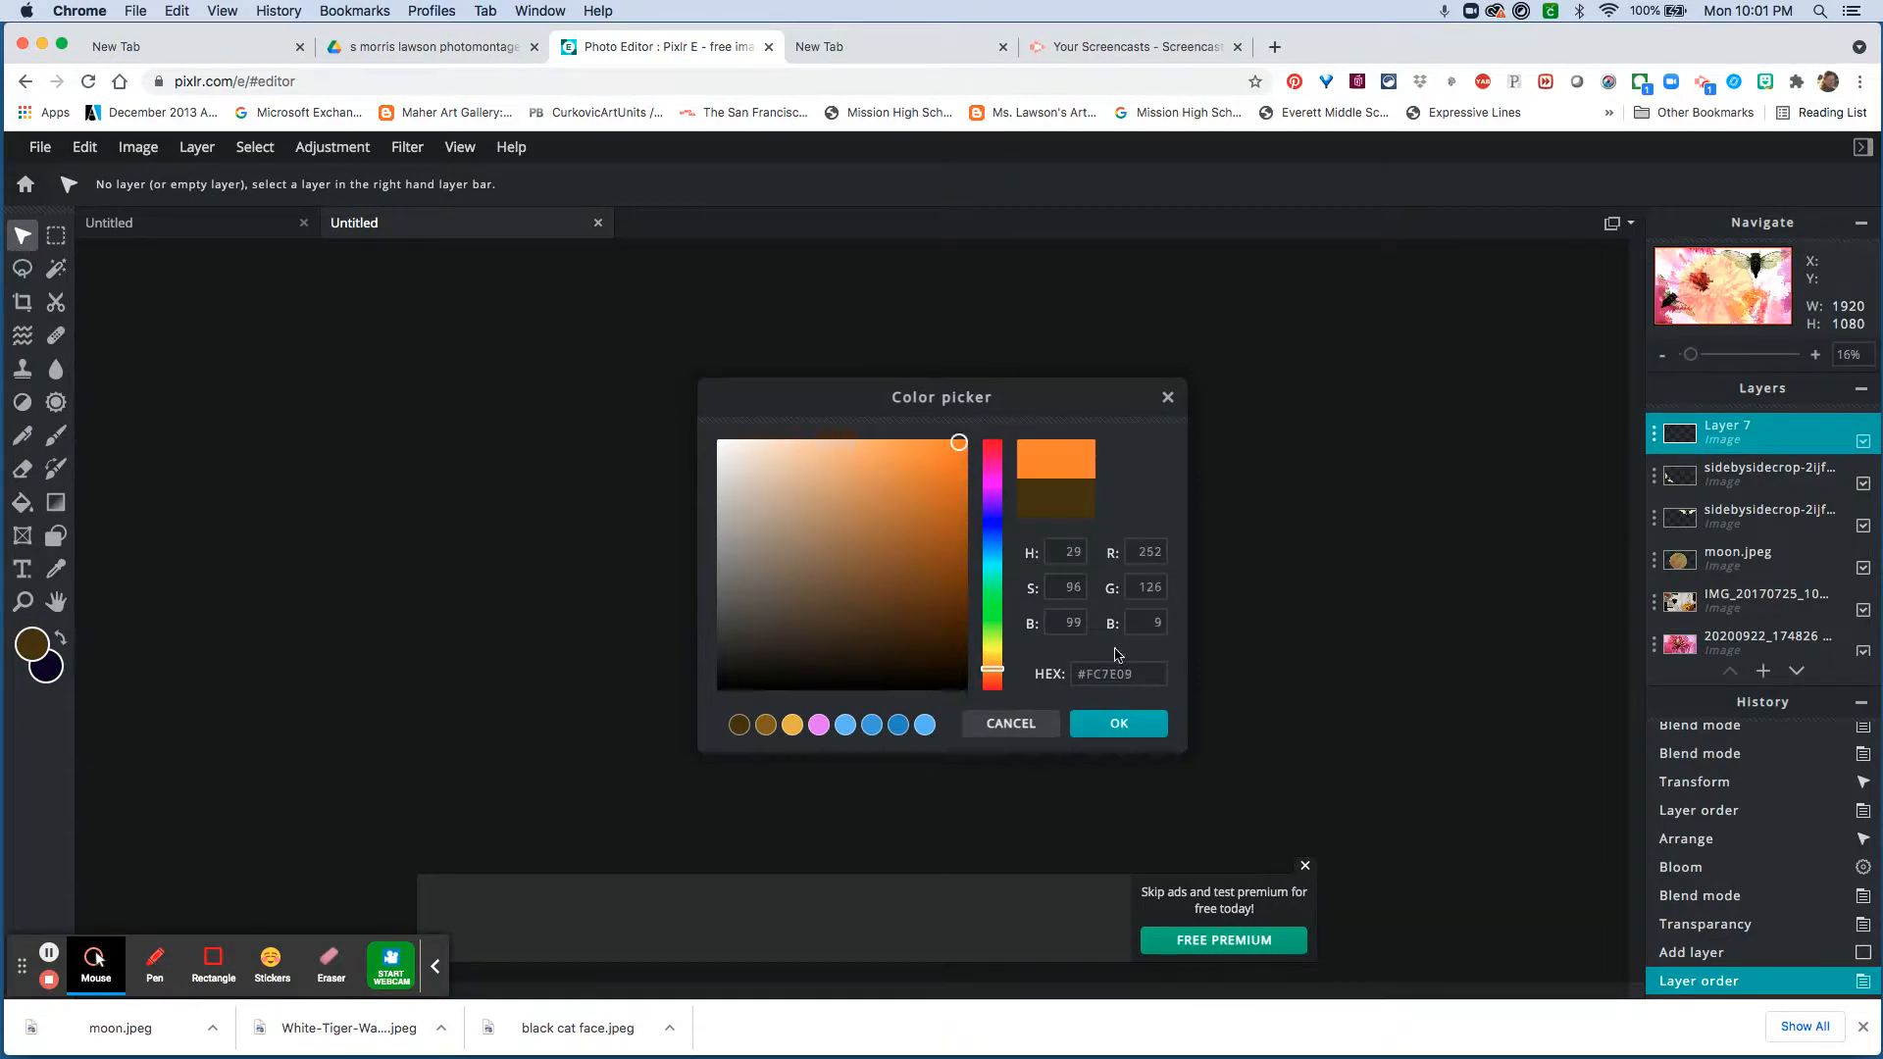
pyautogui.click(1109, 726)
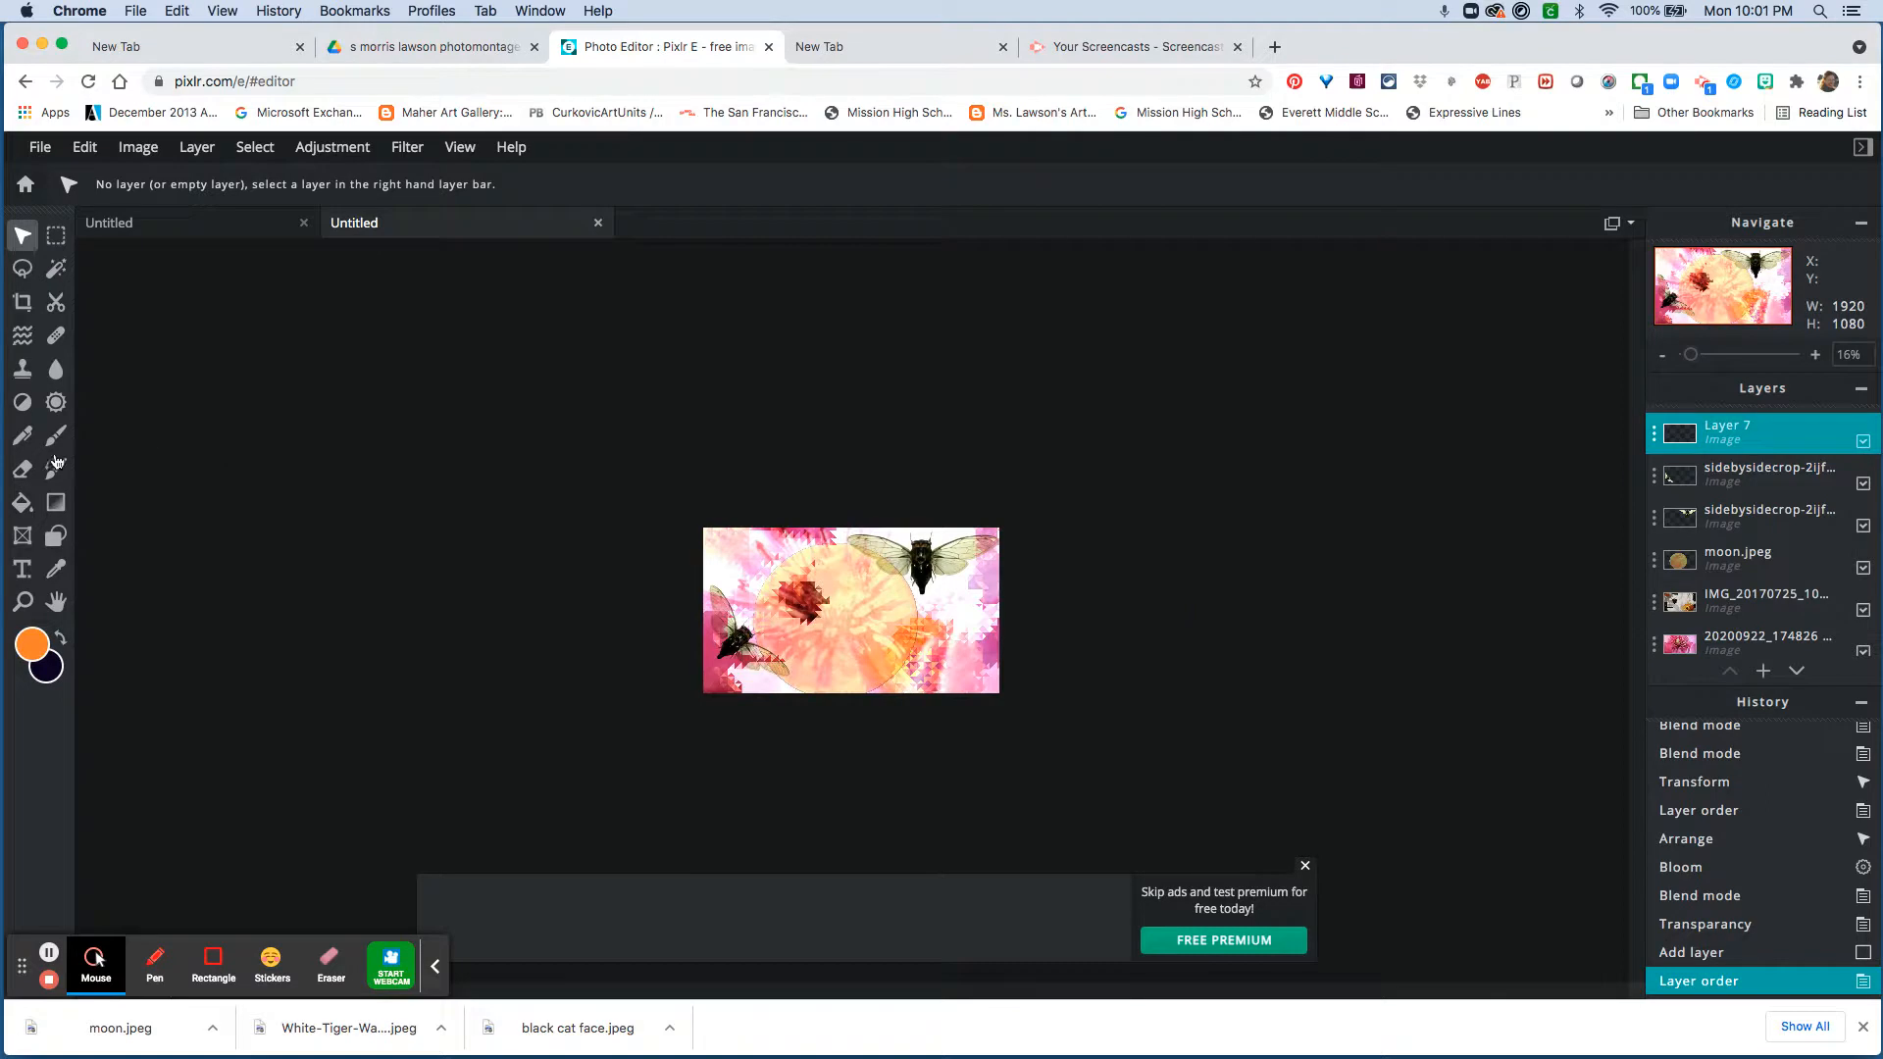
# Set the background colour to red #FB1836 and fill the new layer with a linear orange-to-red gradient running from upper right to lower left
pyautogui.click(29, 506)
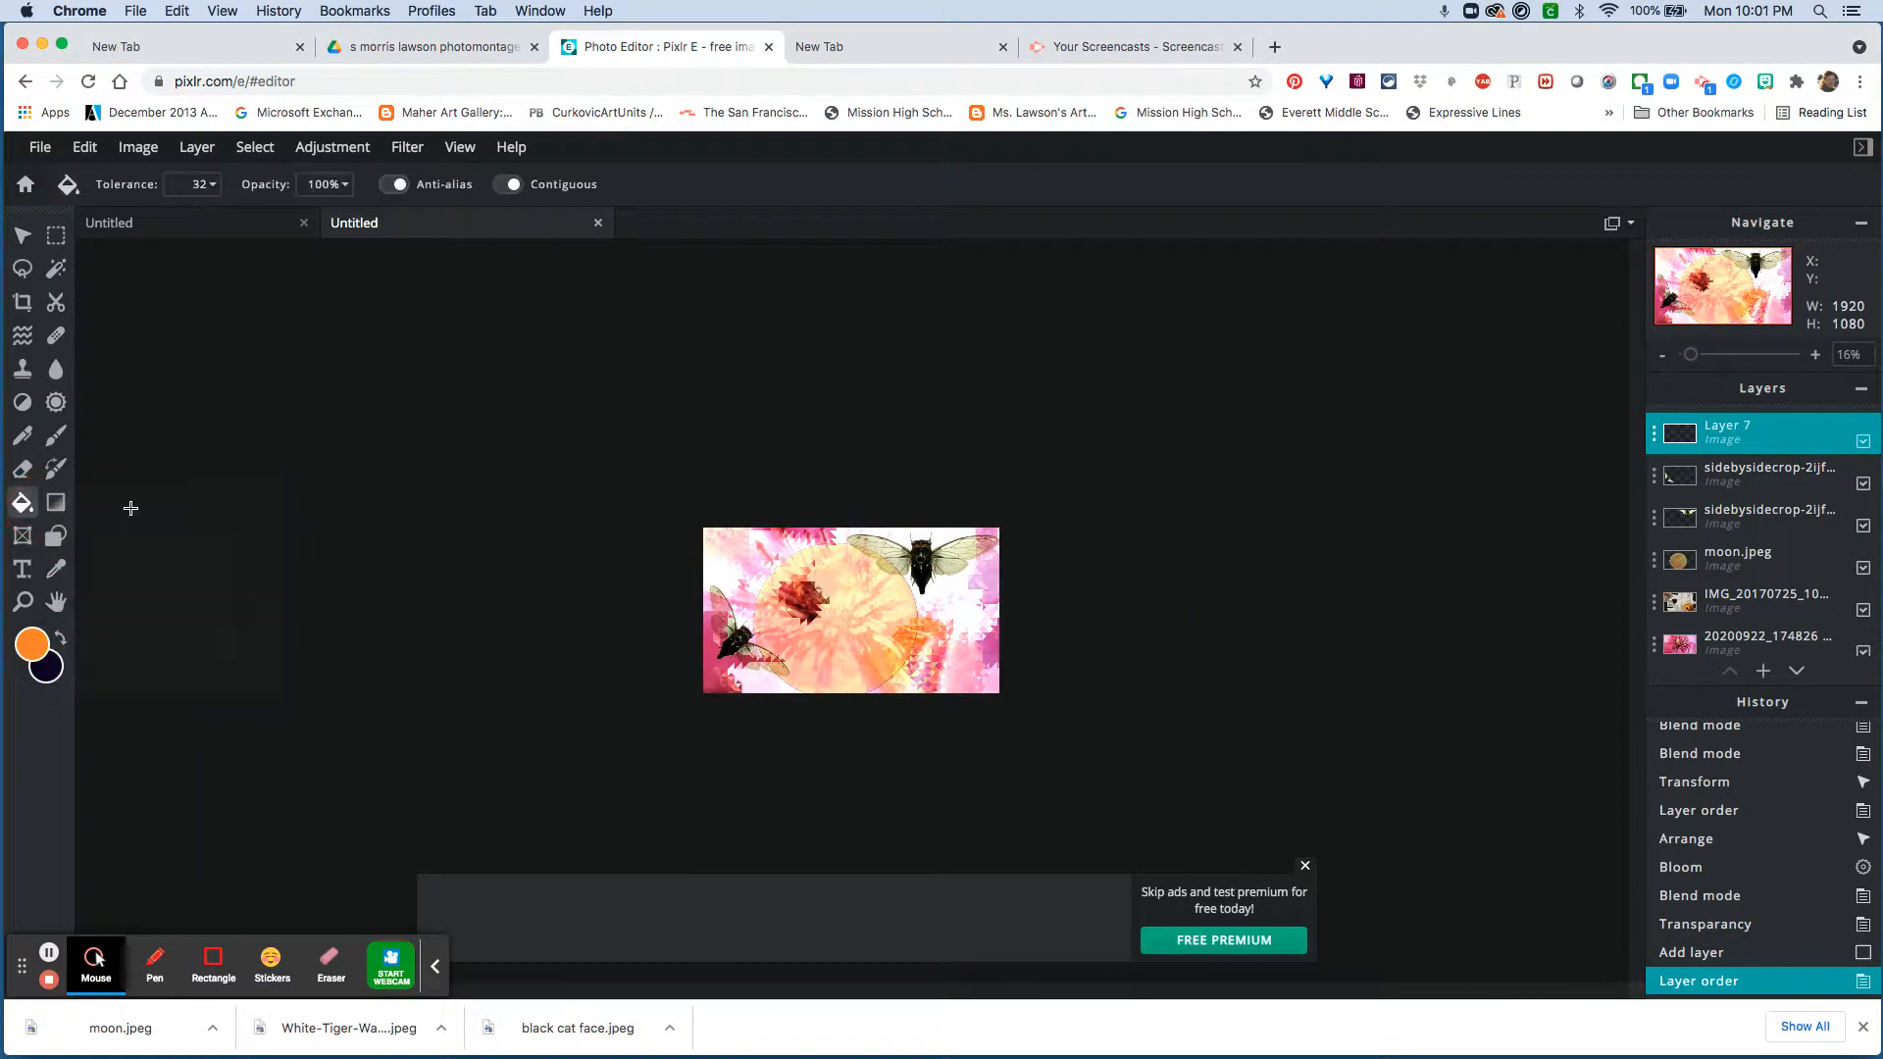
pyautogui.click(43, 670)
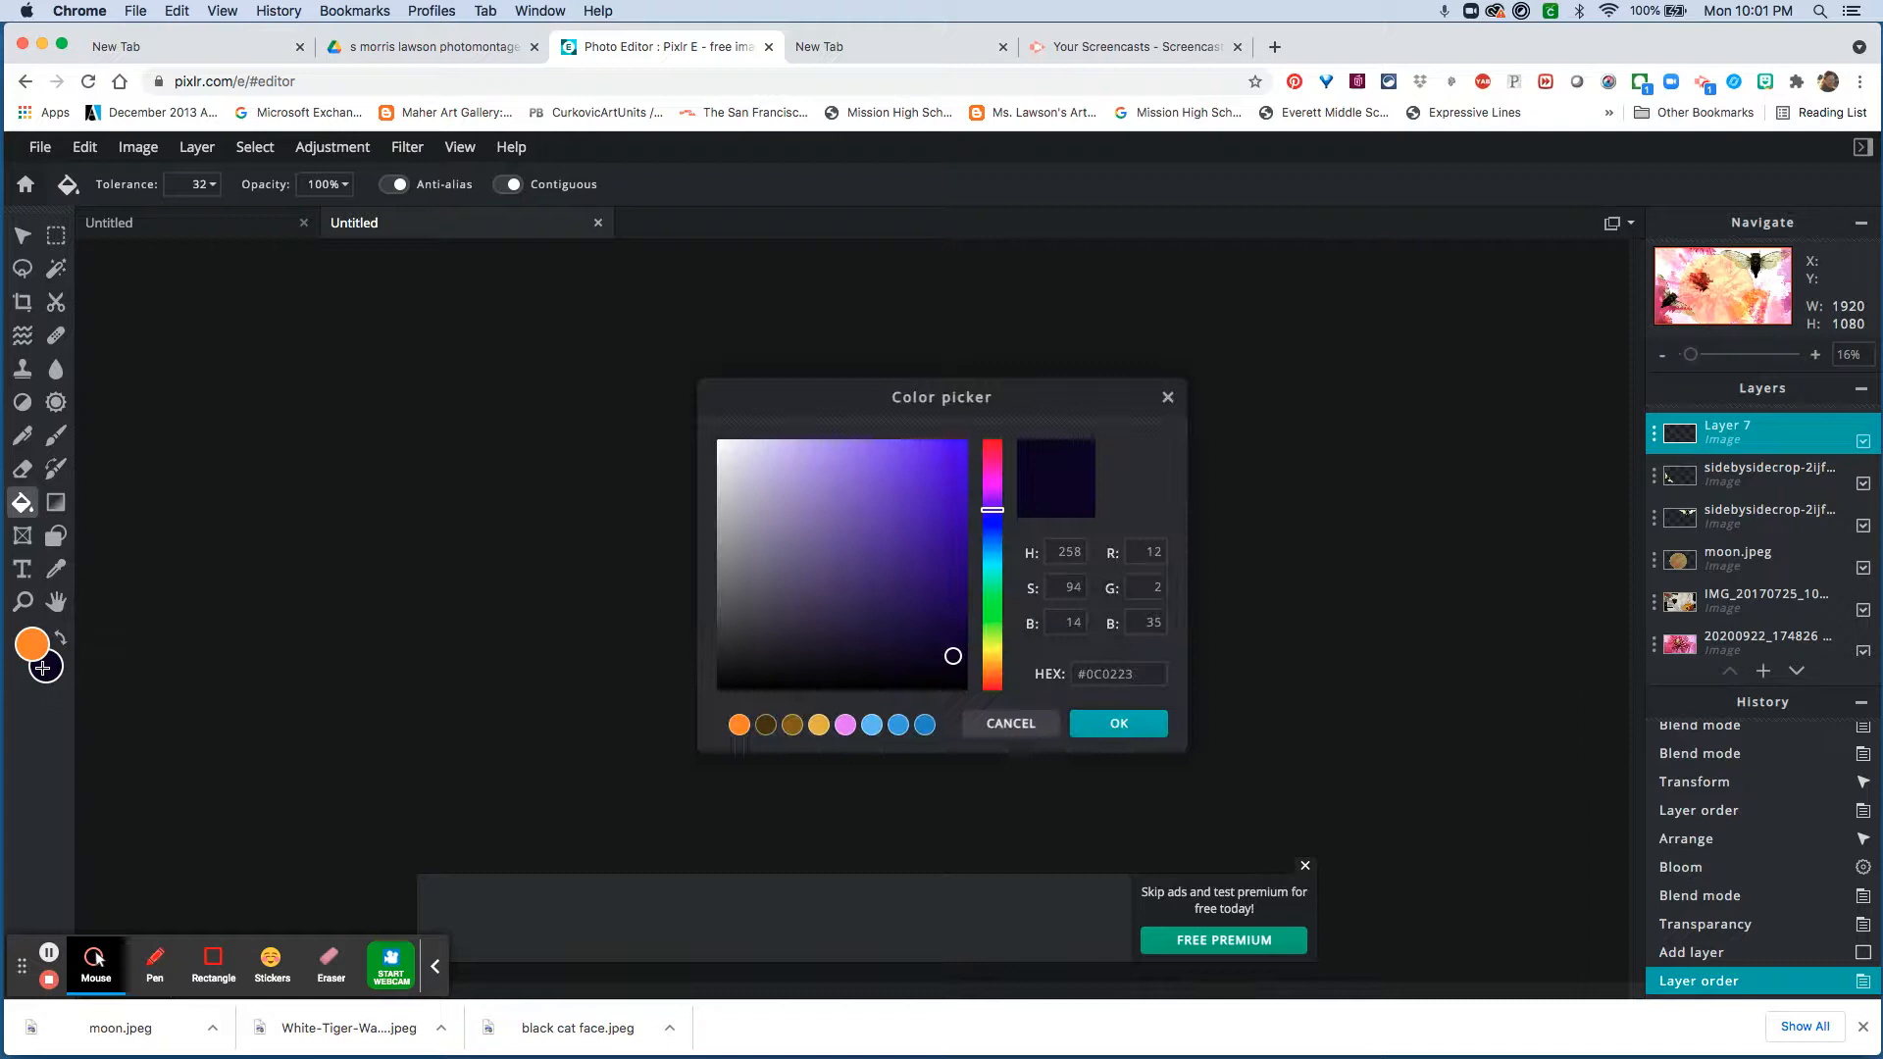
pyautogui.click(993, 452)
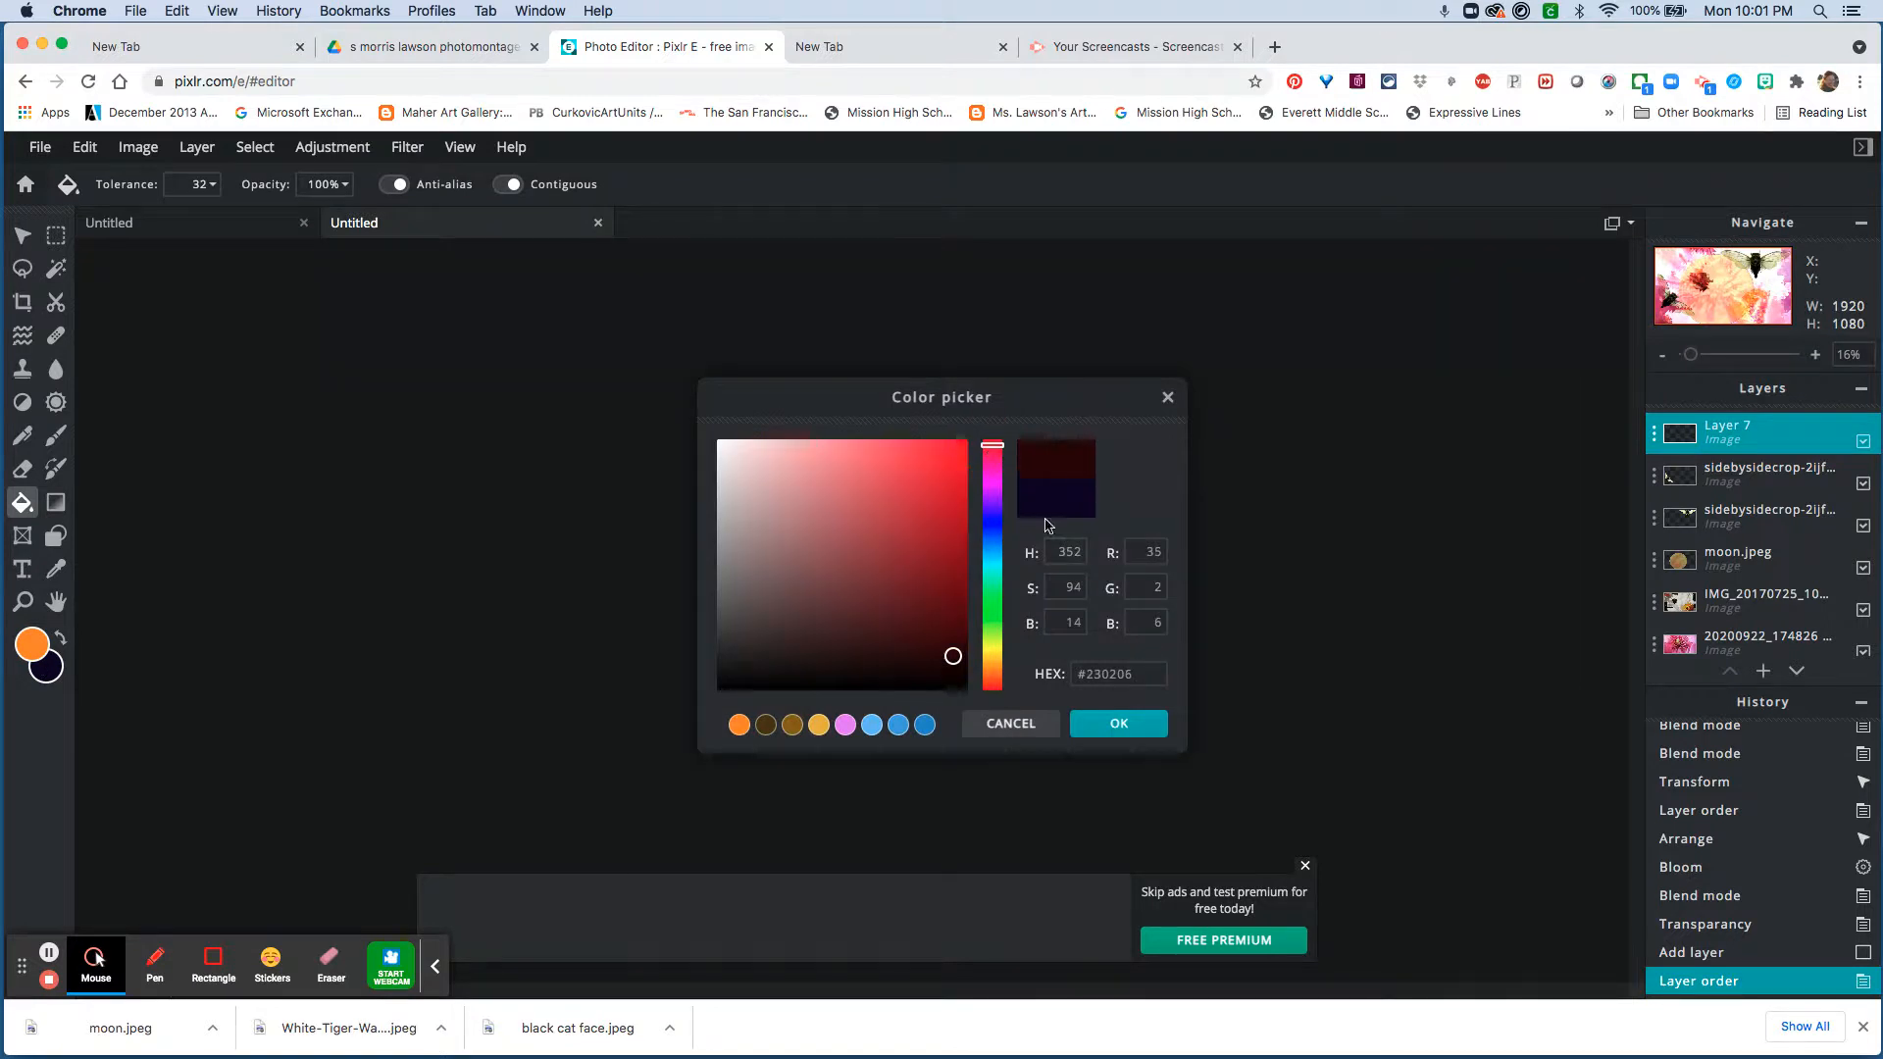
pyautogui.click(944, 444)
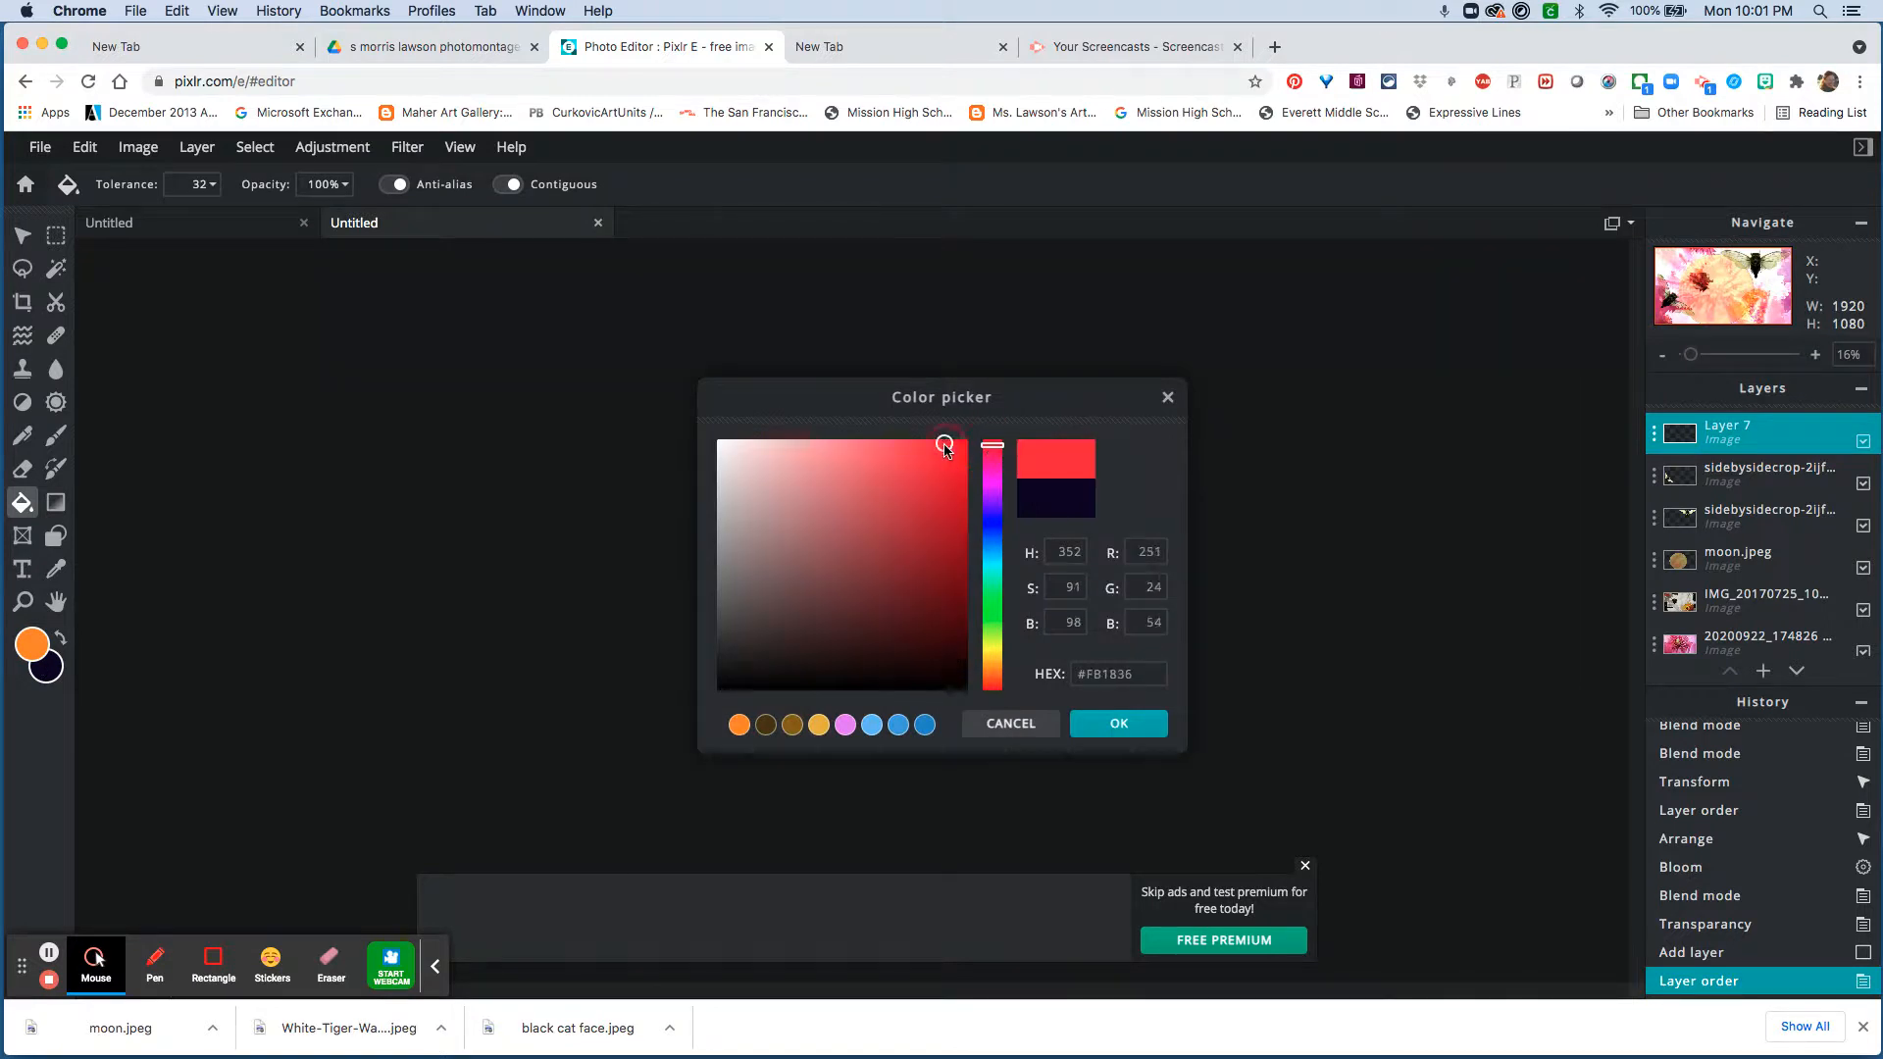
pyautogui.click(1118, 723)
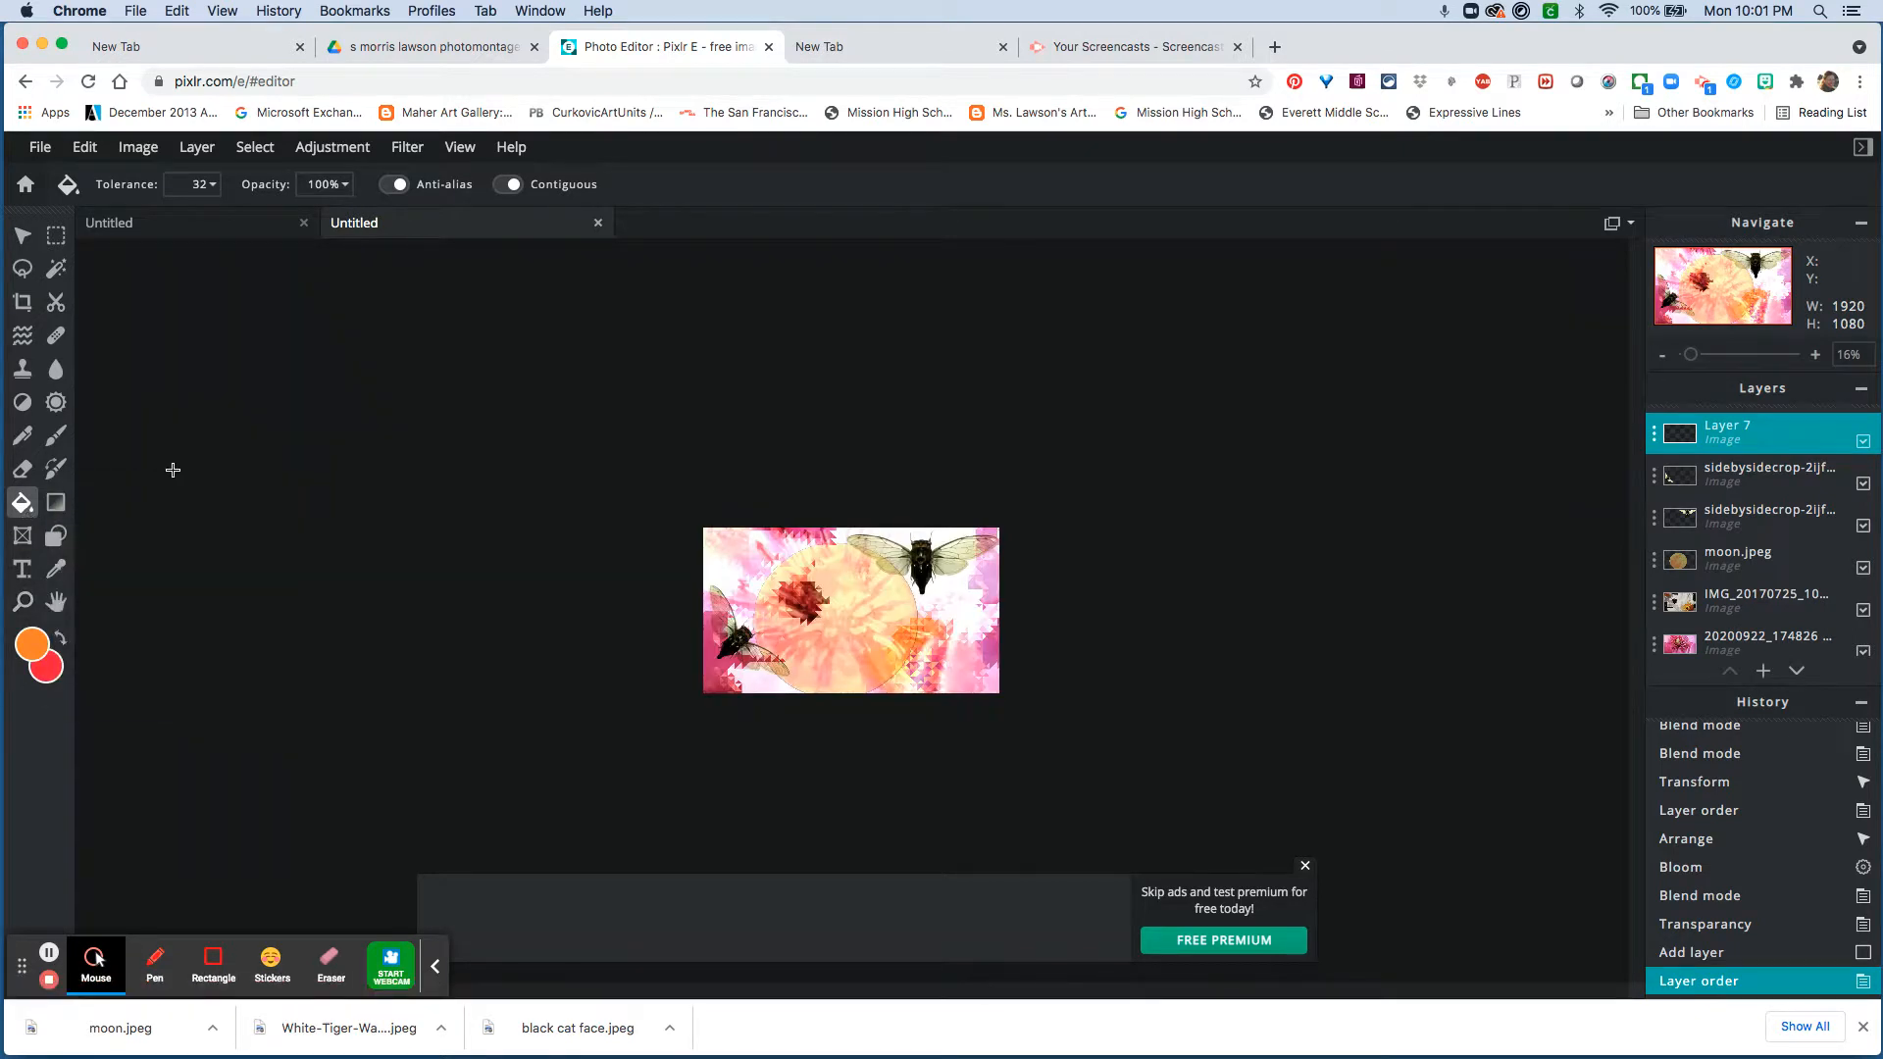
pyautogui.click(61, 507)
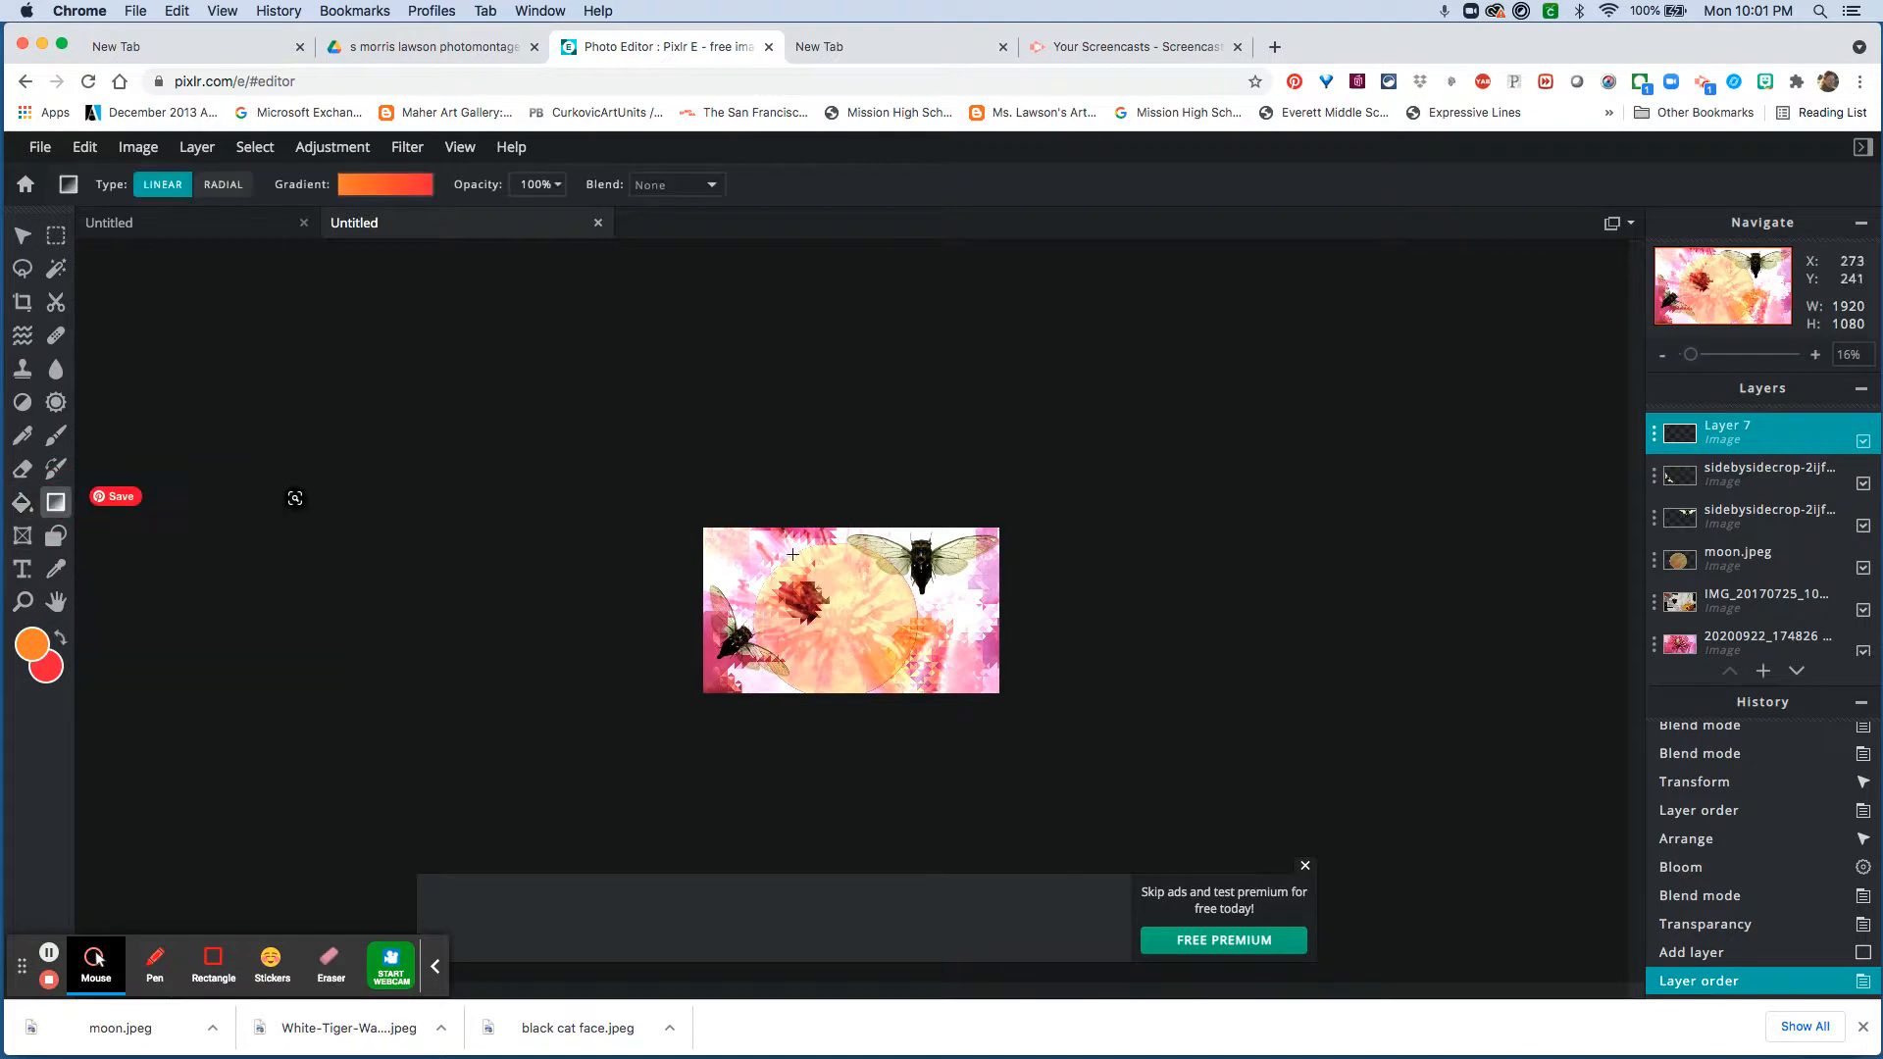
pyautogui.moveTo(956, 522); pyautogui.dragTo(692, 707)
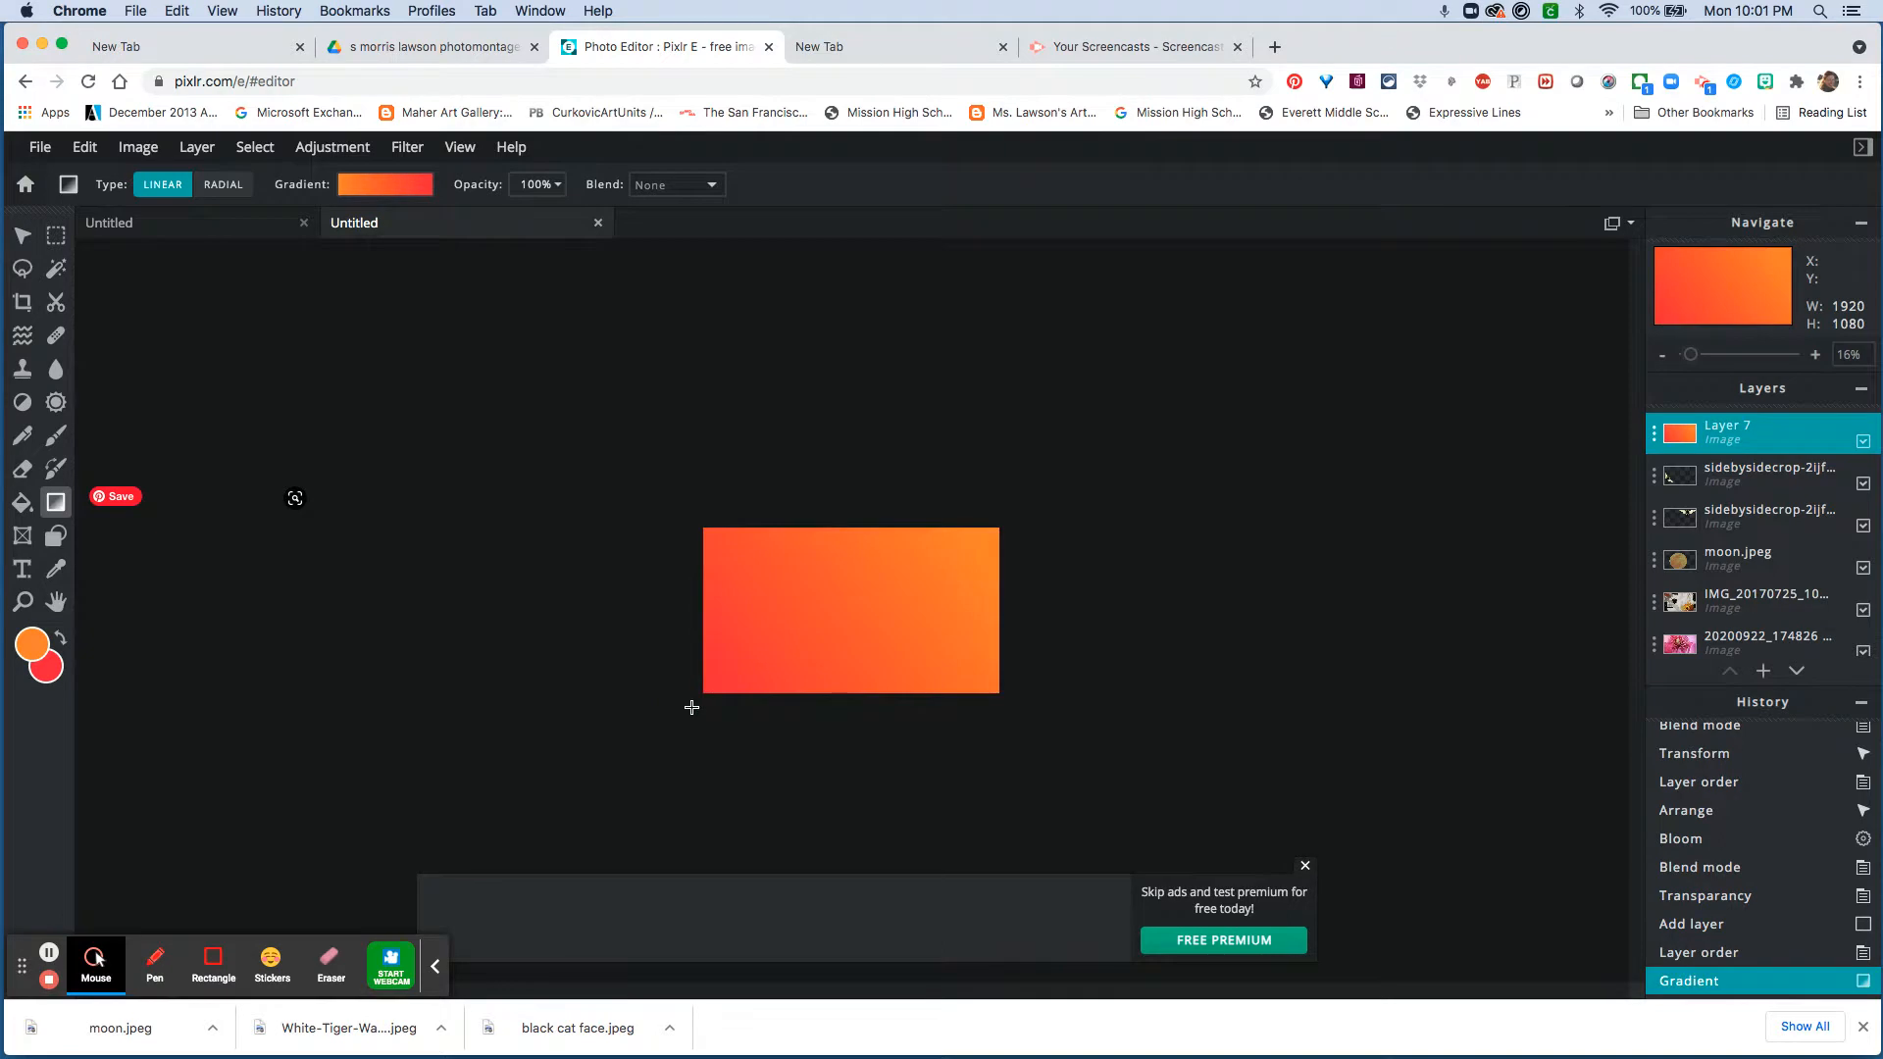
# Try a transparency of 38 on the gradient layer and return it to 100
pyautogui.click(1656, 434)
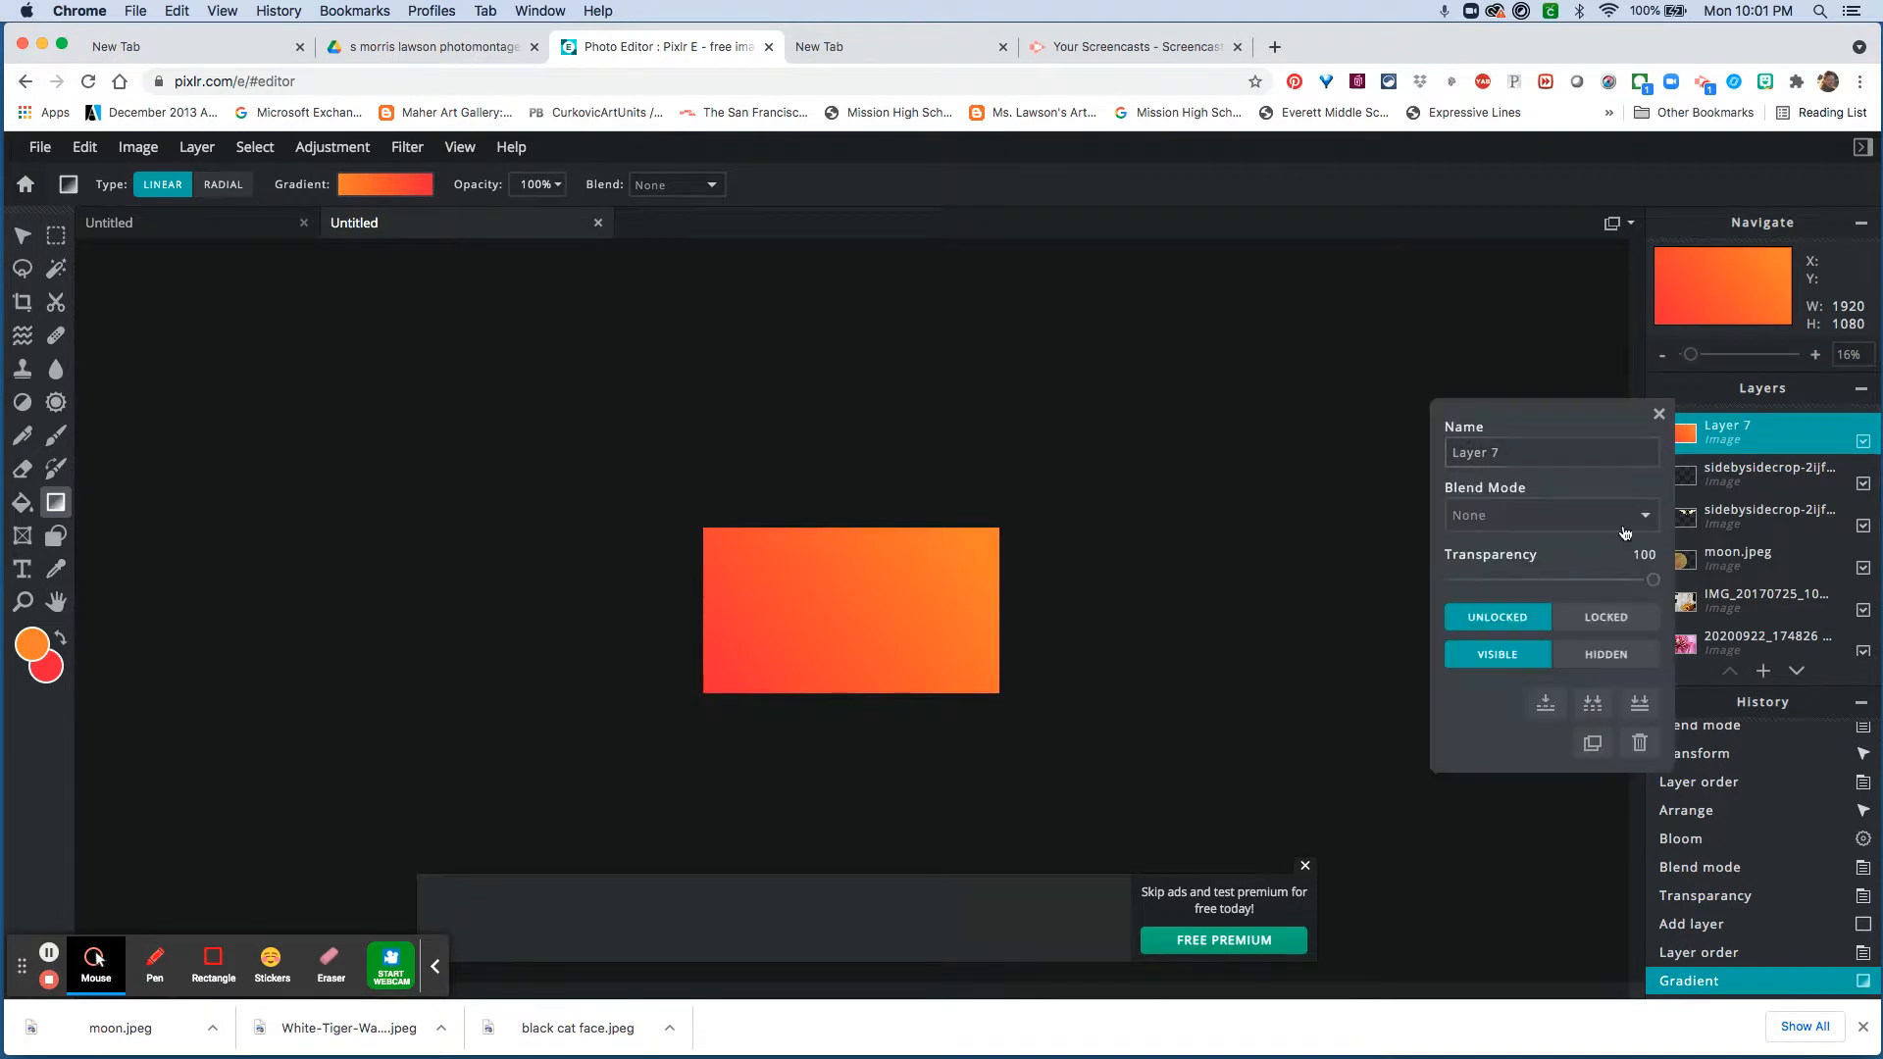
pyautogui.moveTo(1653, 582); pyautogui.dragTo(1528, 580)
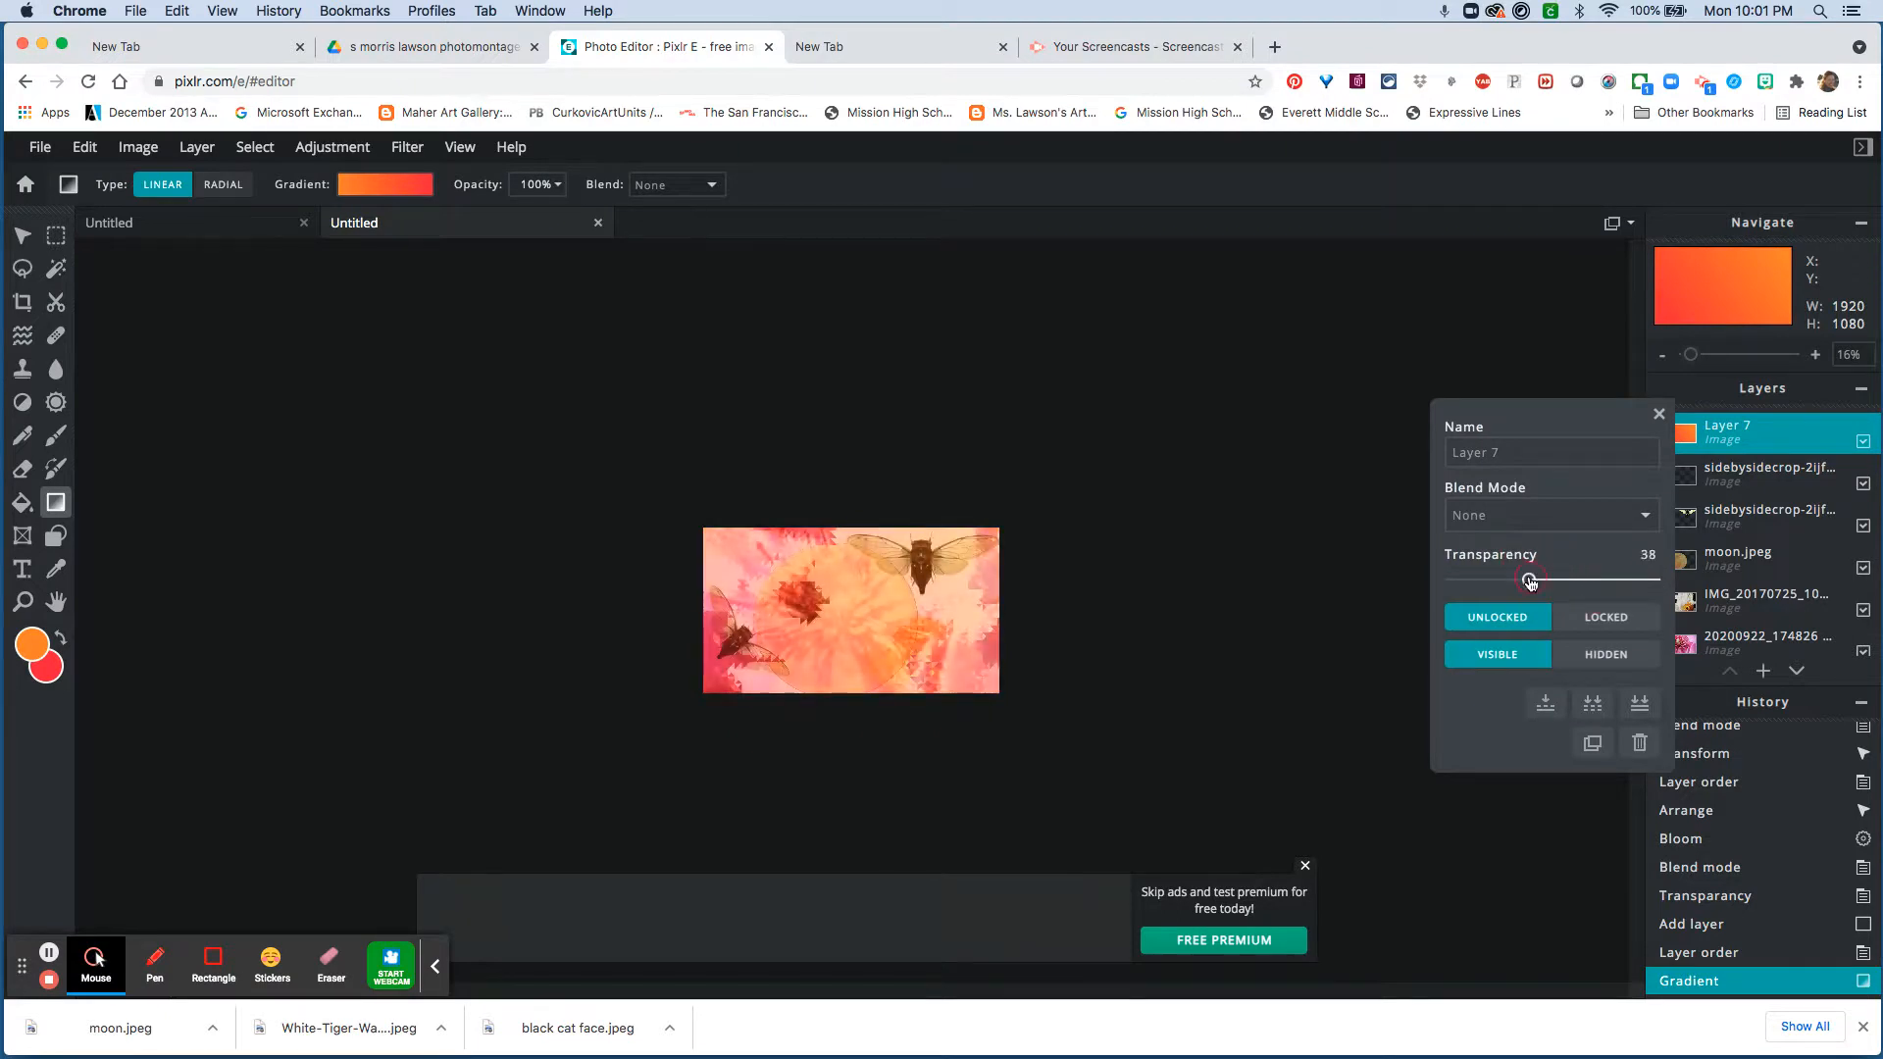
pyautogui.moveTo(1535, 582); pyautogui.dragTo(1657, 581)
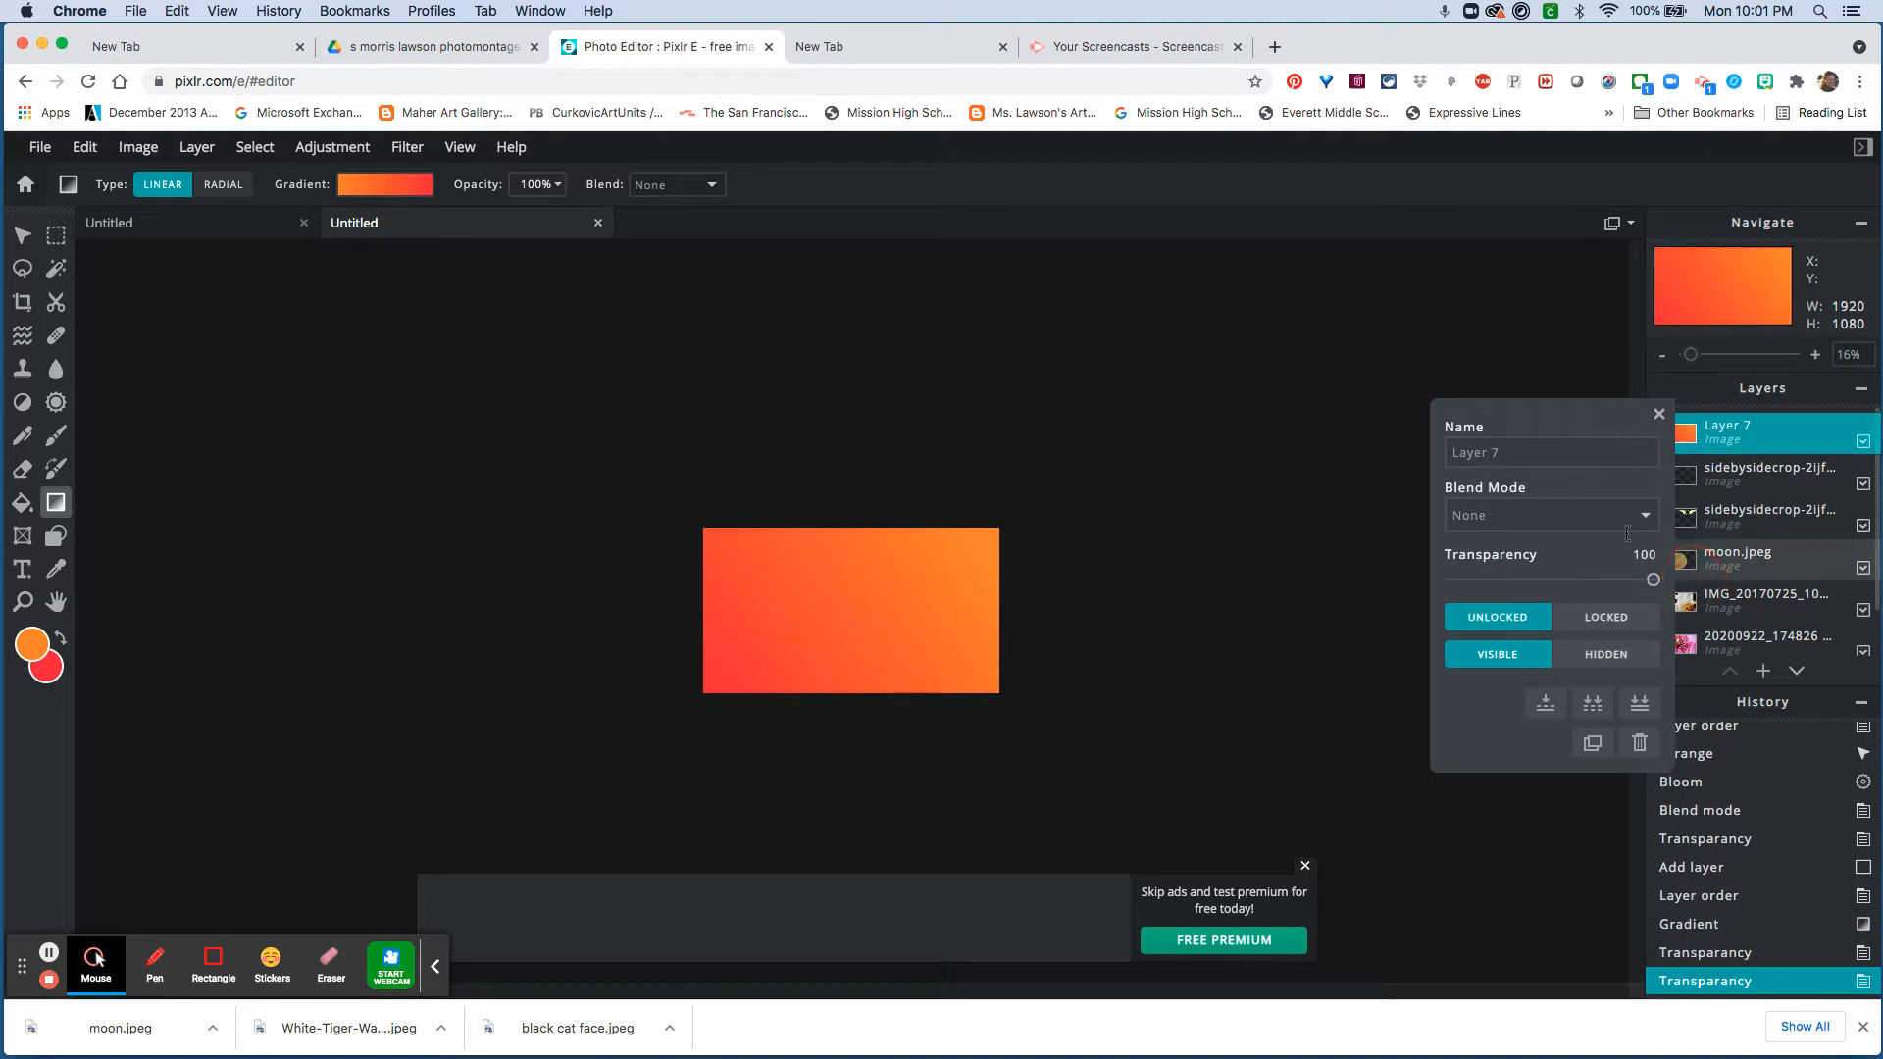
# Try the Screen, Overlay and Color-dodge blend modes on the gradient layer
pyautogui.click(1594, 517)
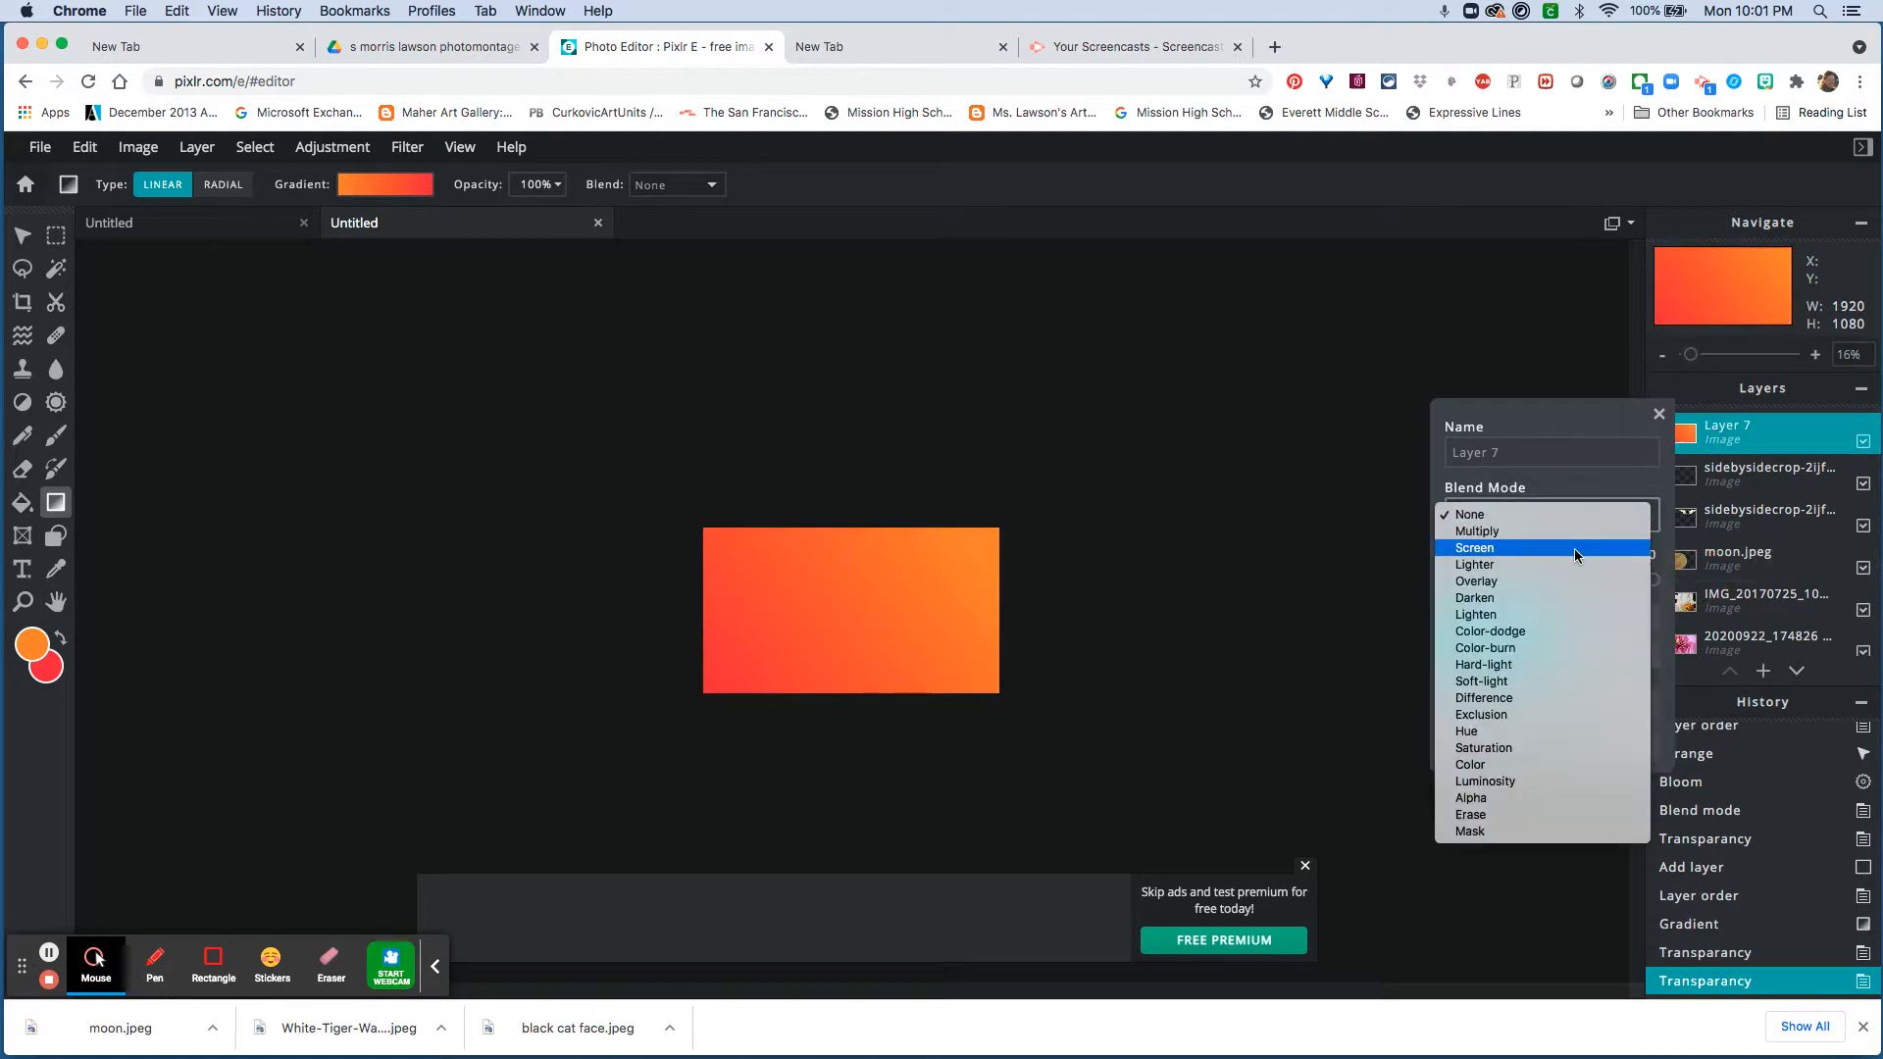
pyautogui.click(1574, 548)
pyautogui.click(1571, 528)
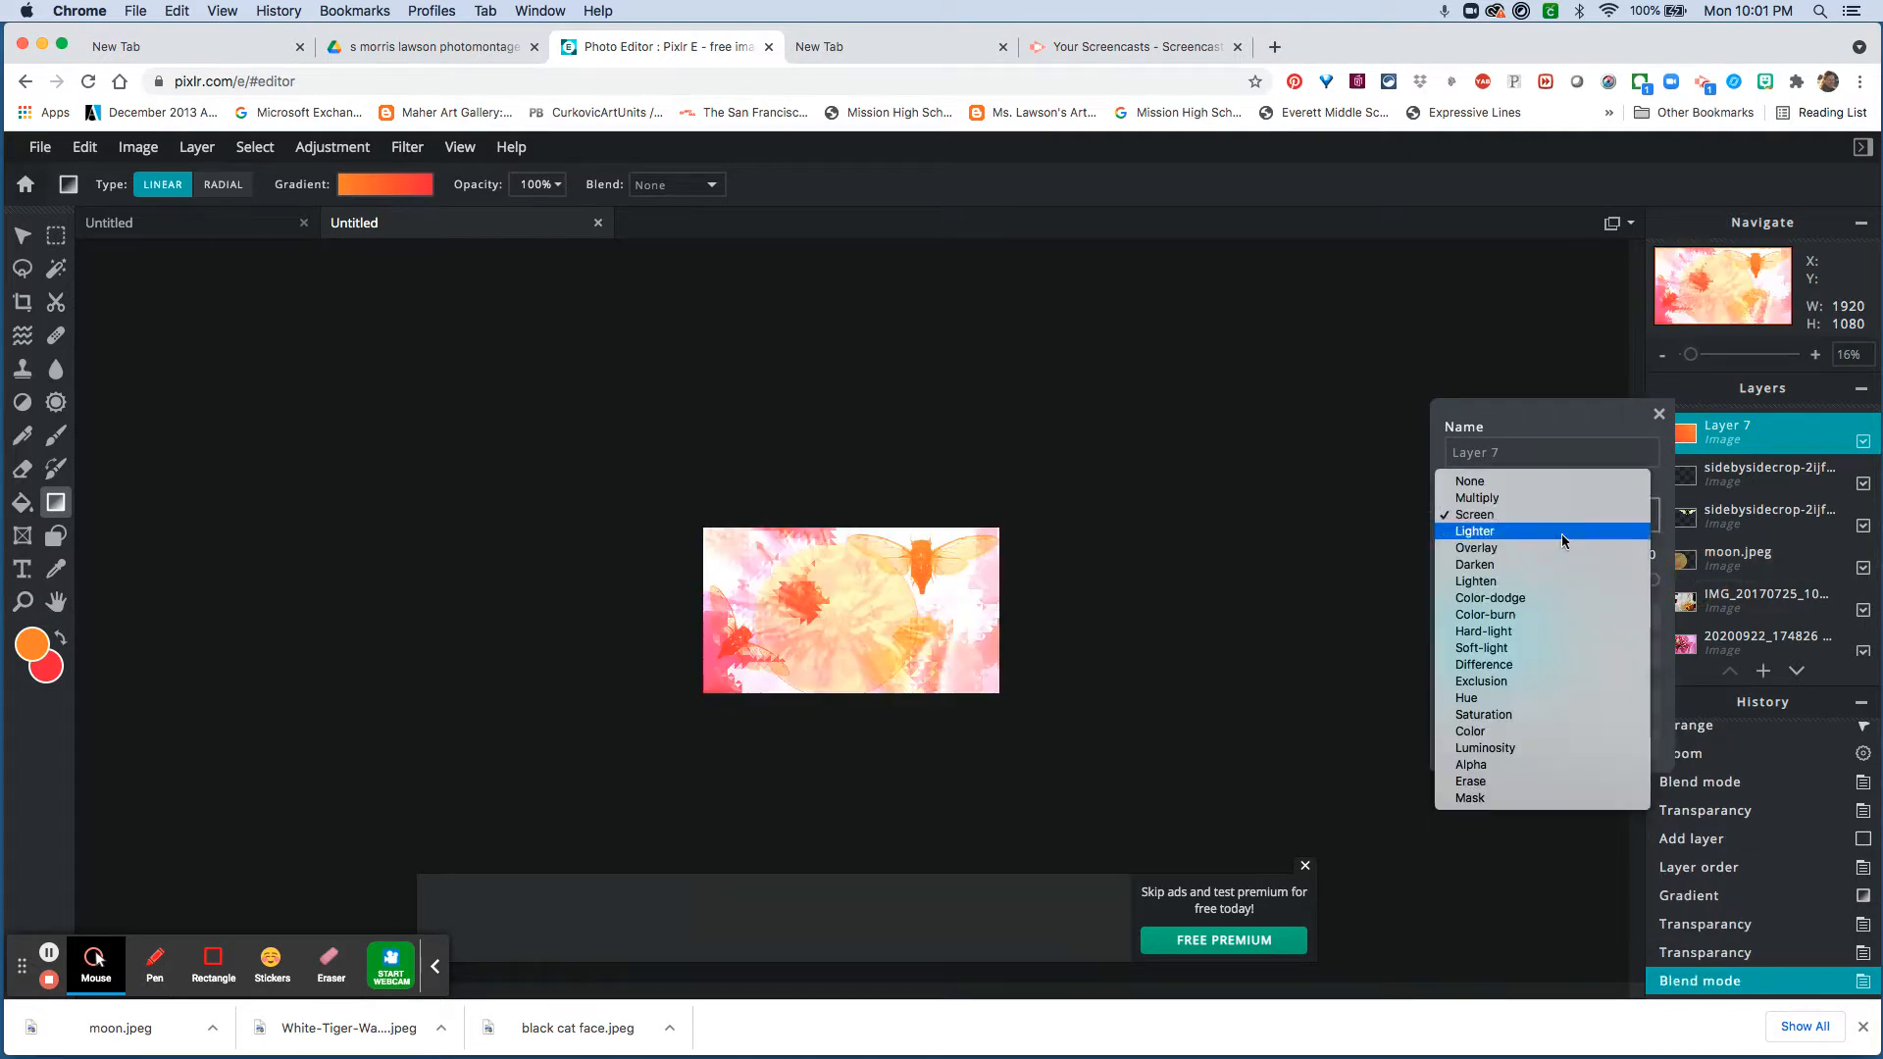
pyautogui.click(1562, 548)
pyautogui.click(1567, 527)
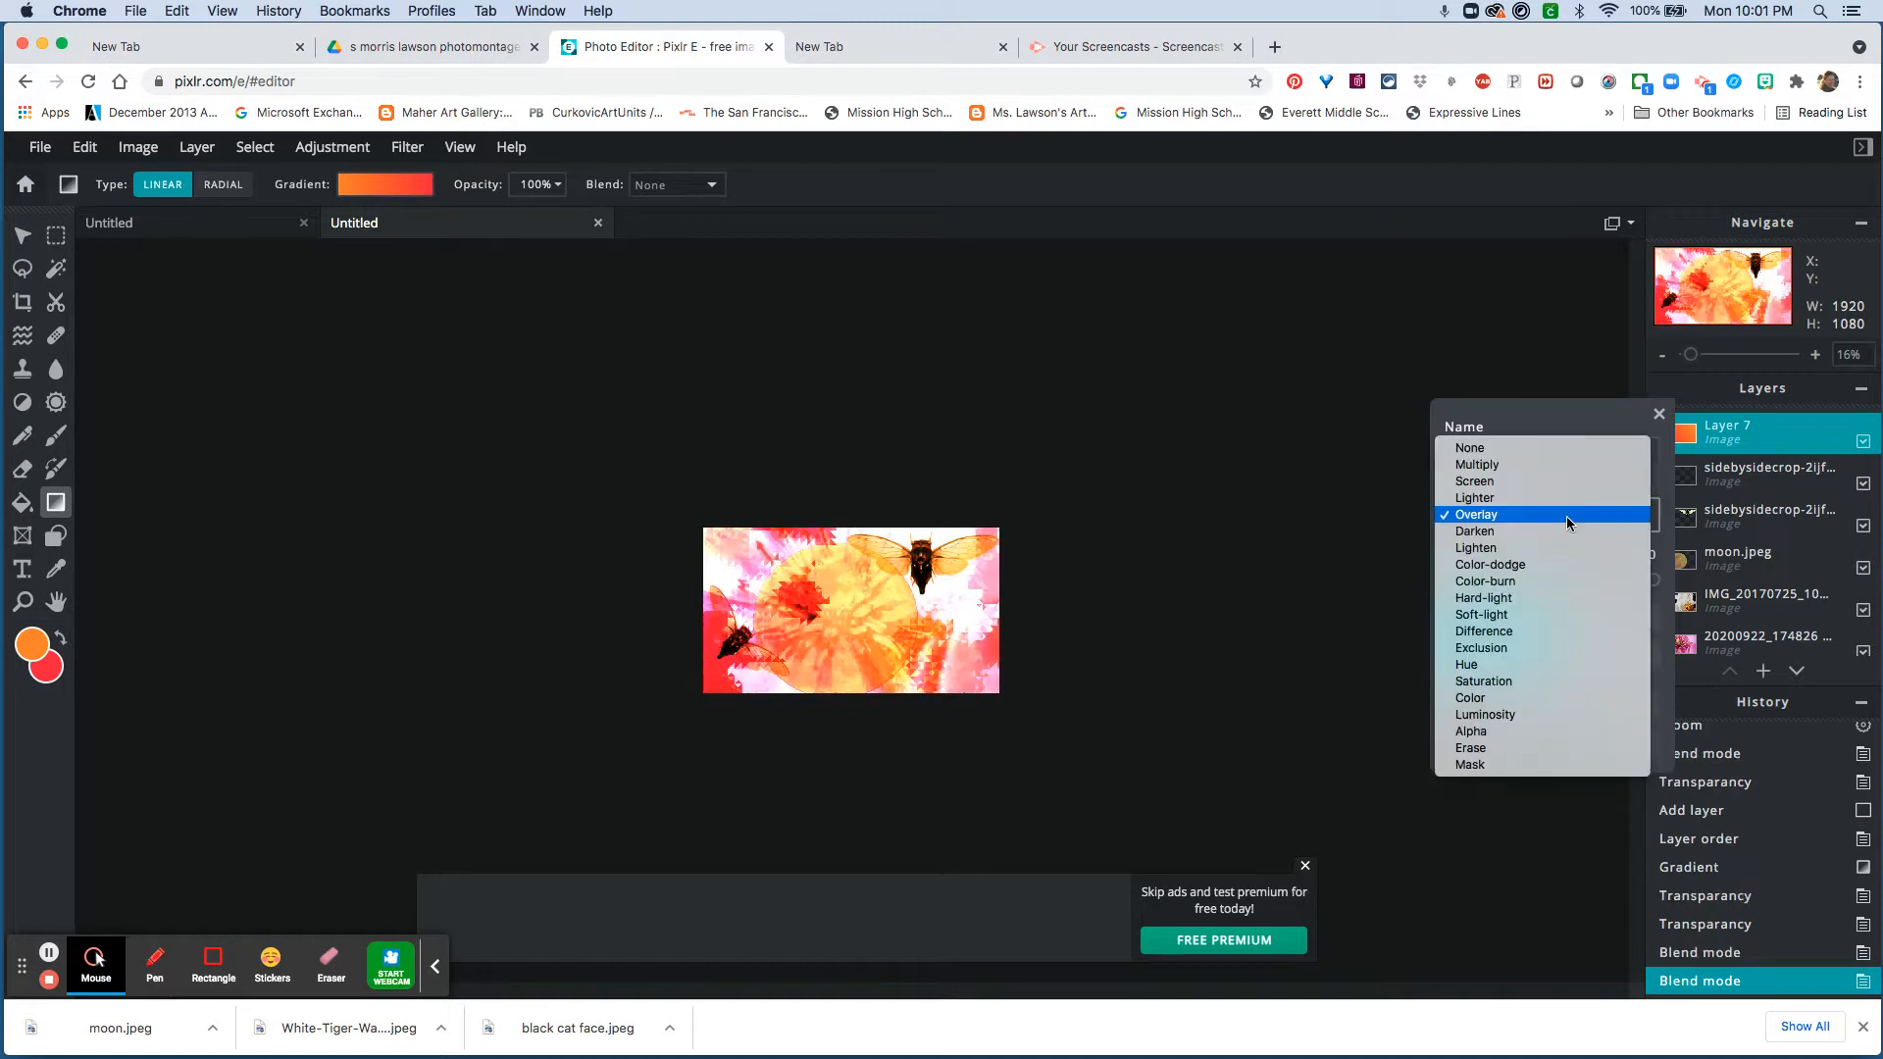
pyautogui.click(1549, 569)
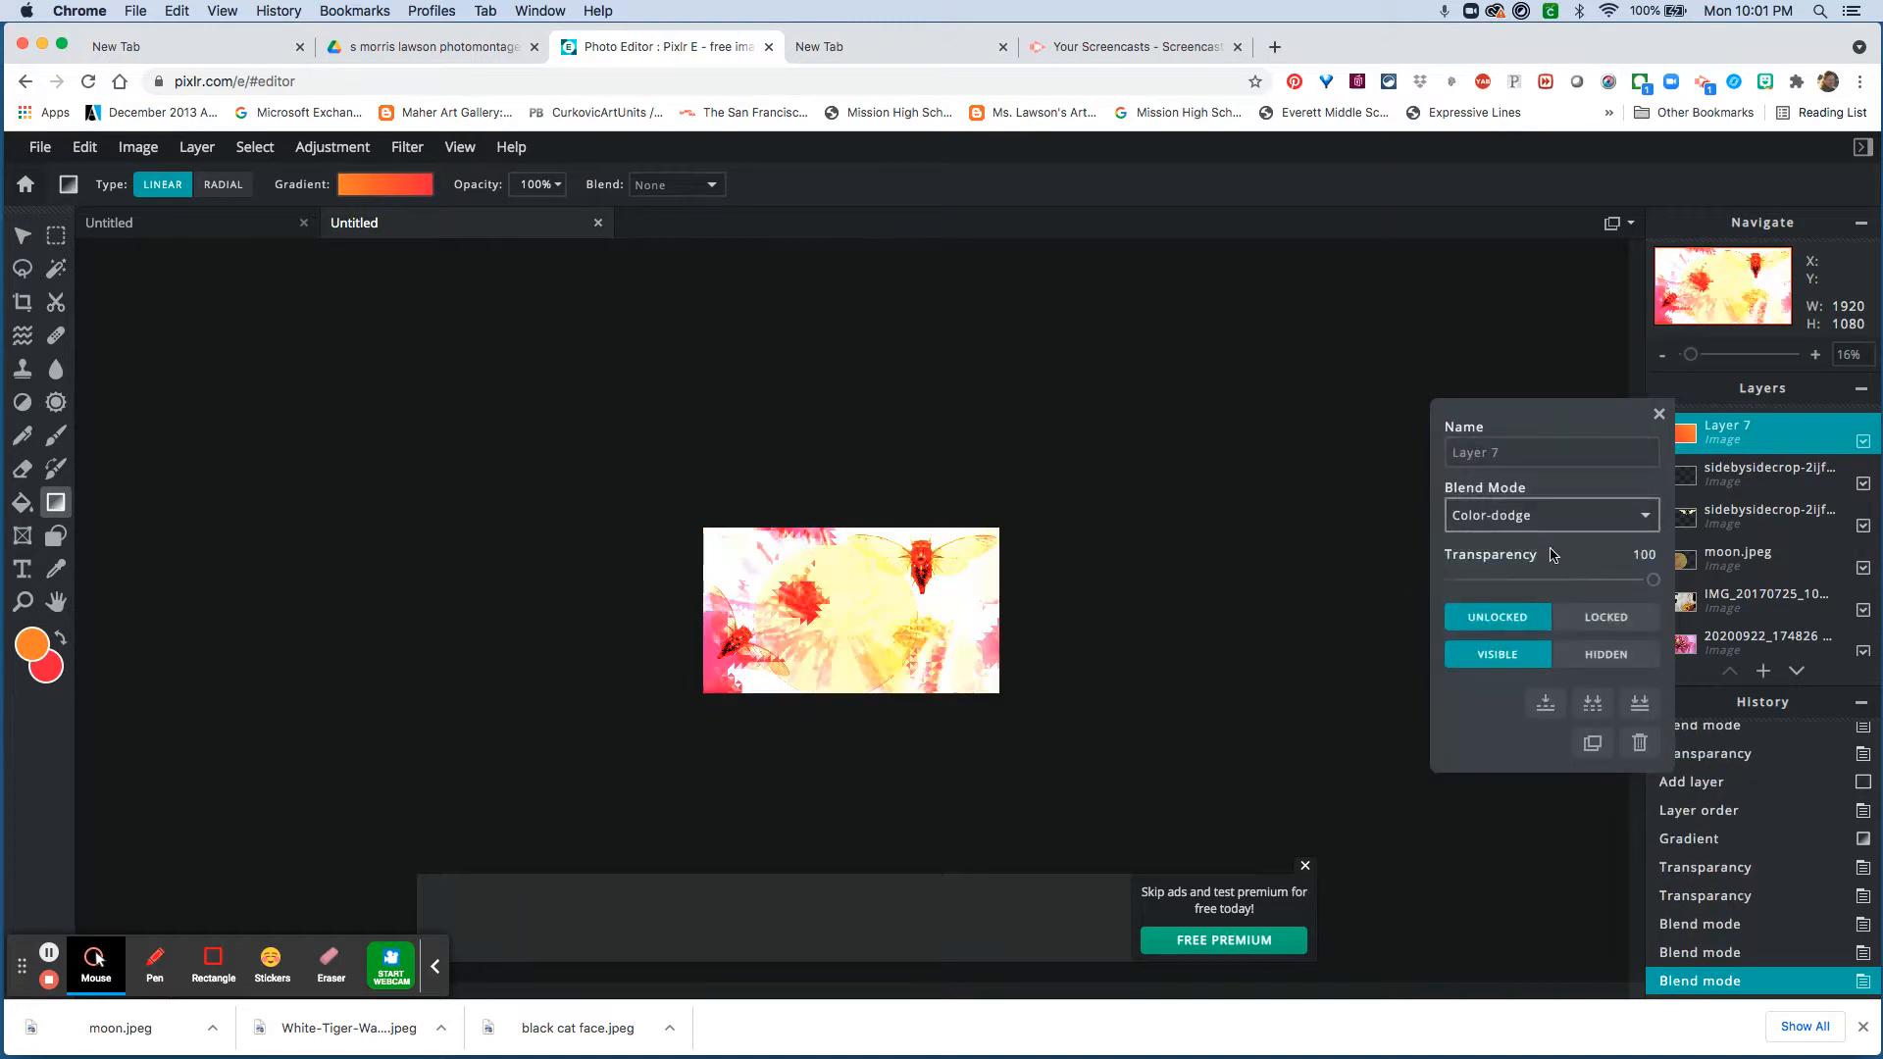
# Try the Difference blend mode on the gradient layer with a transparency of 42
pyautogui.click(1554, 531)
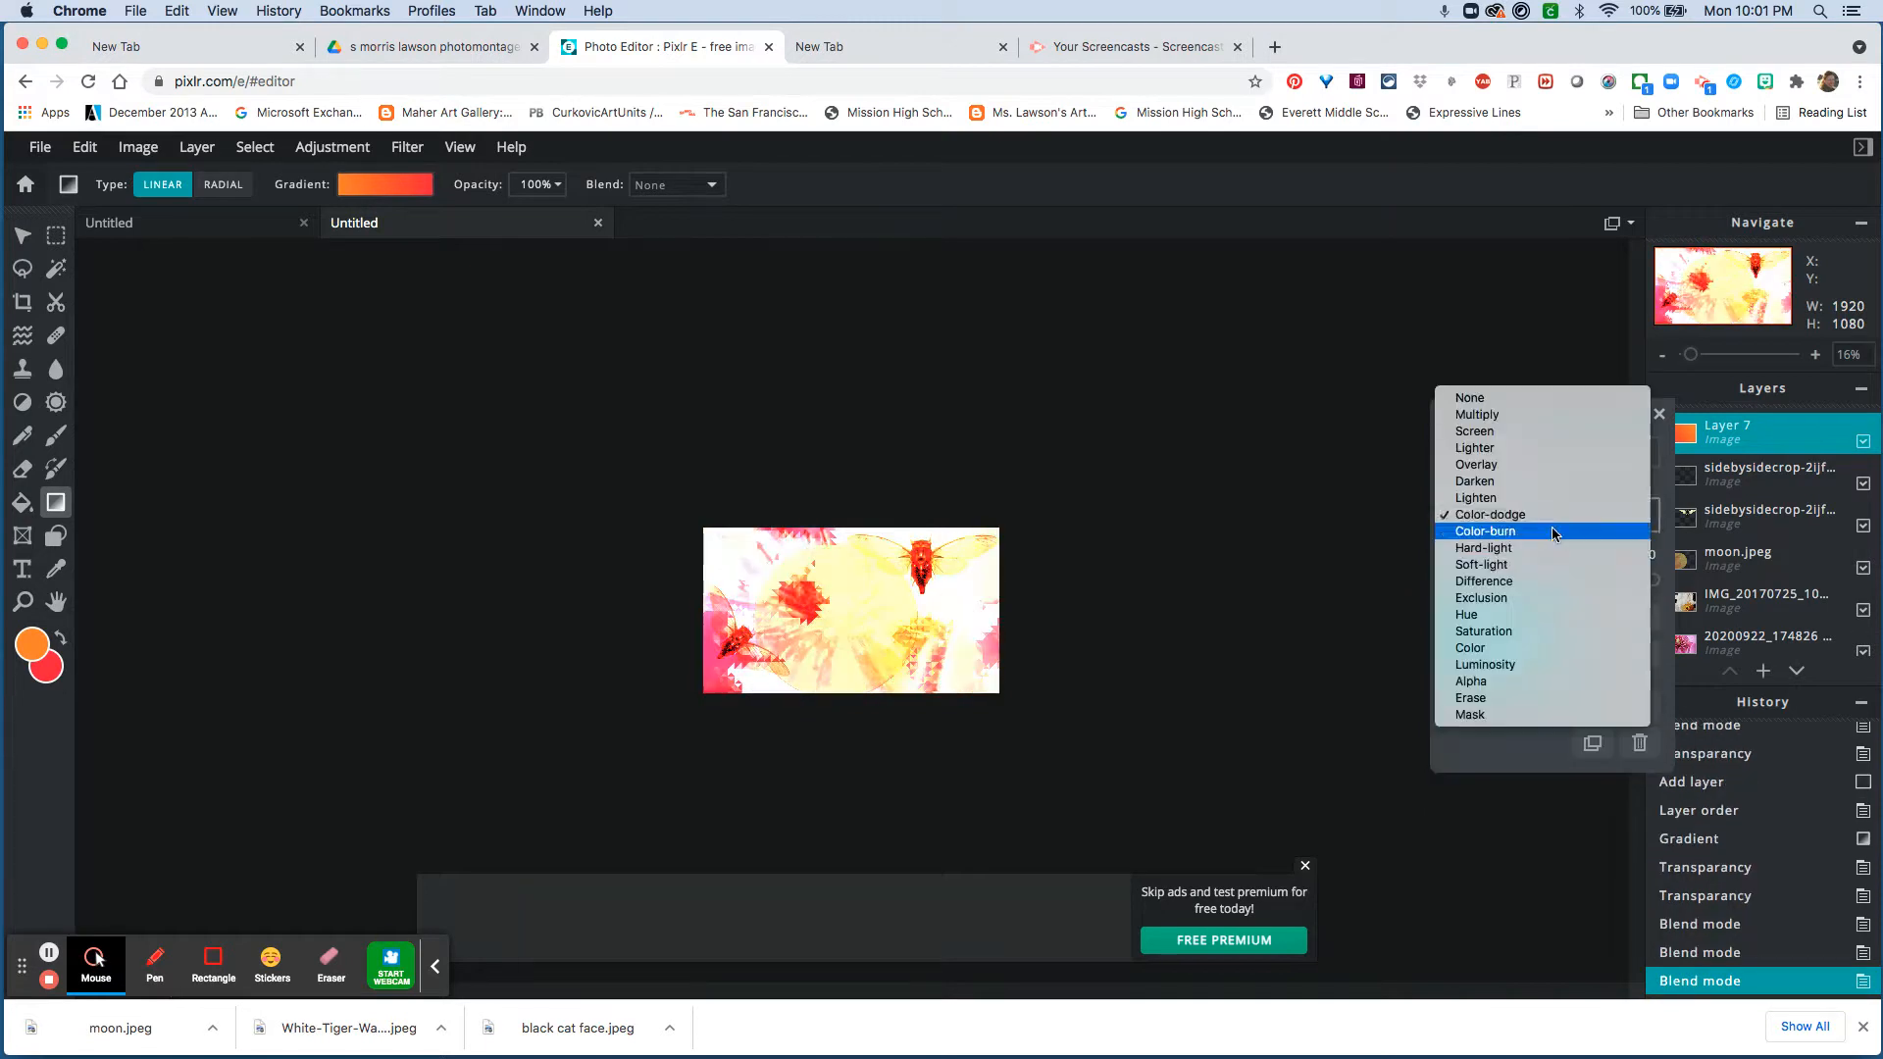
pyautogui.click(1538, 584)
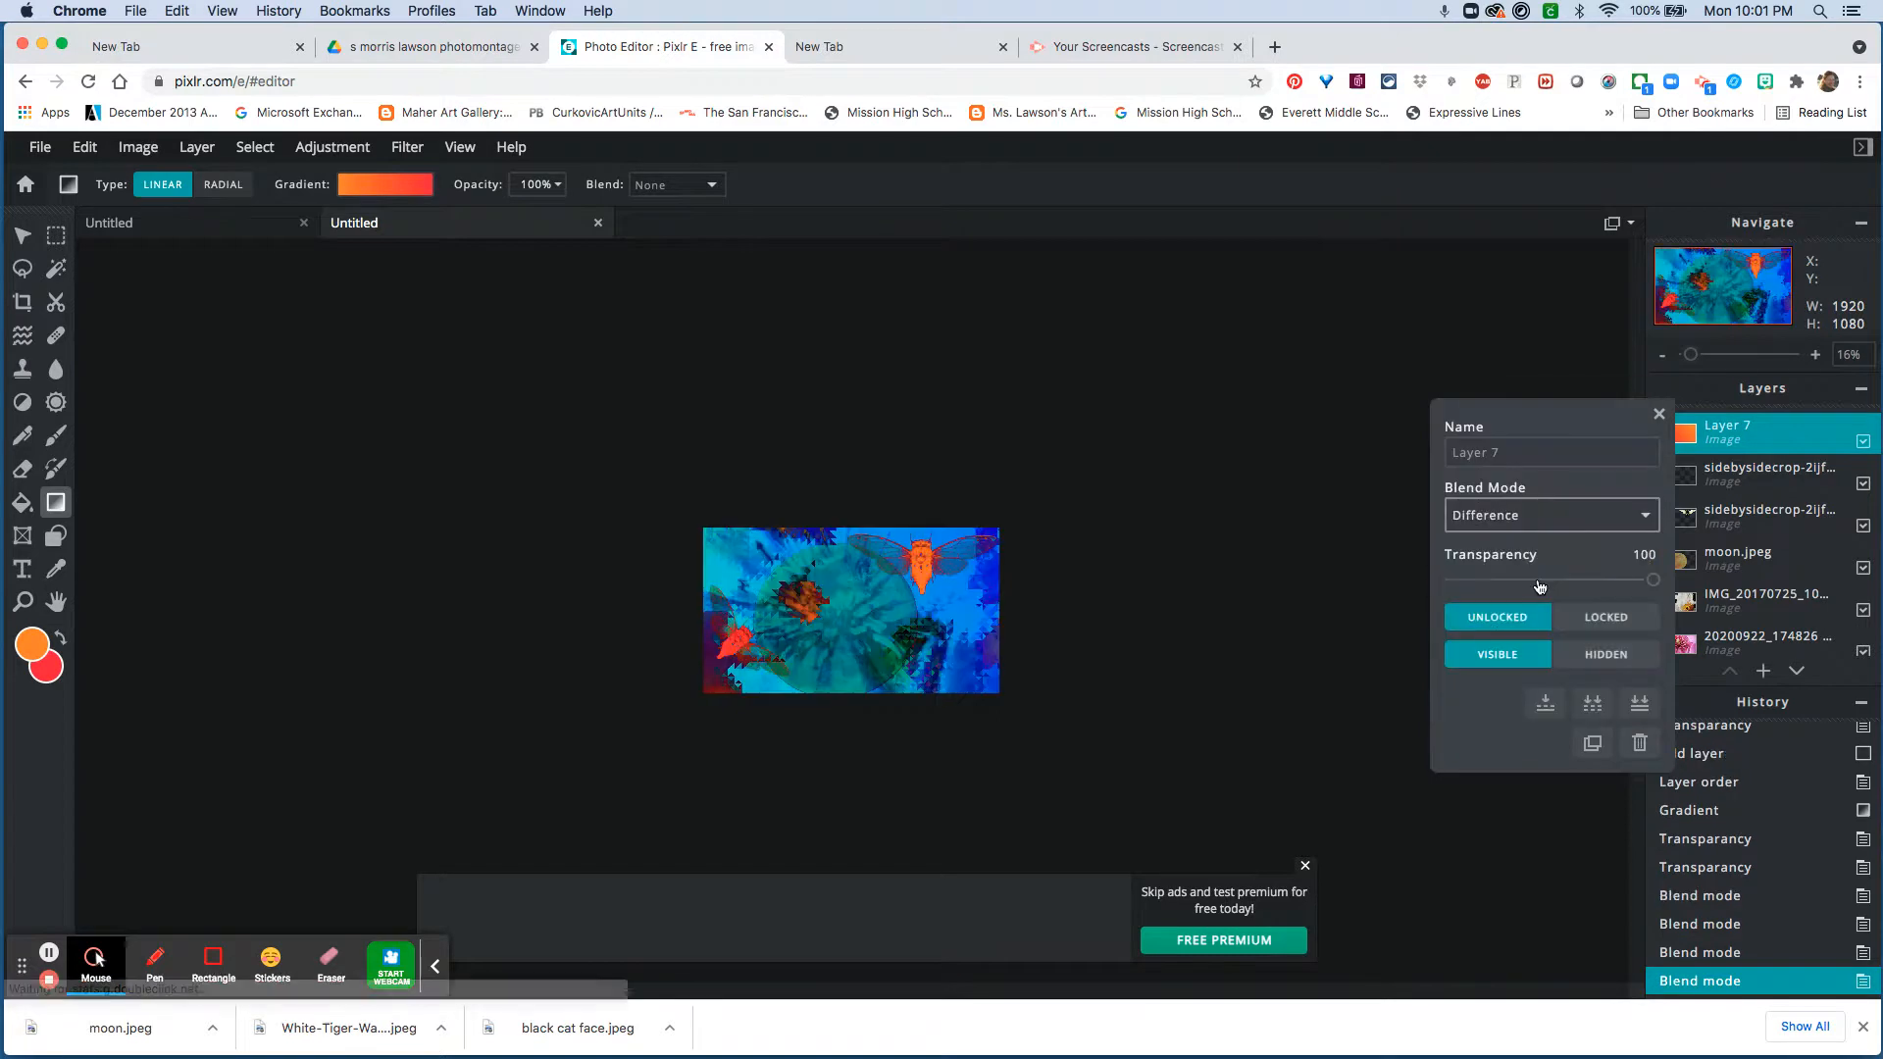
pyautogui.click(1539, 581)
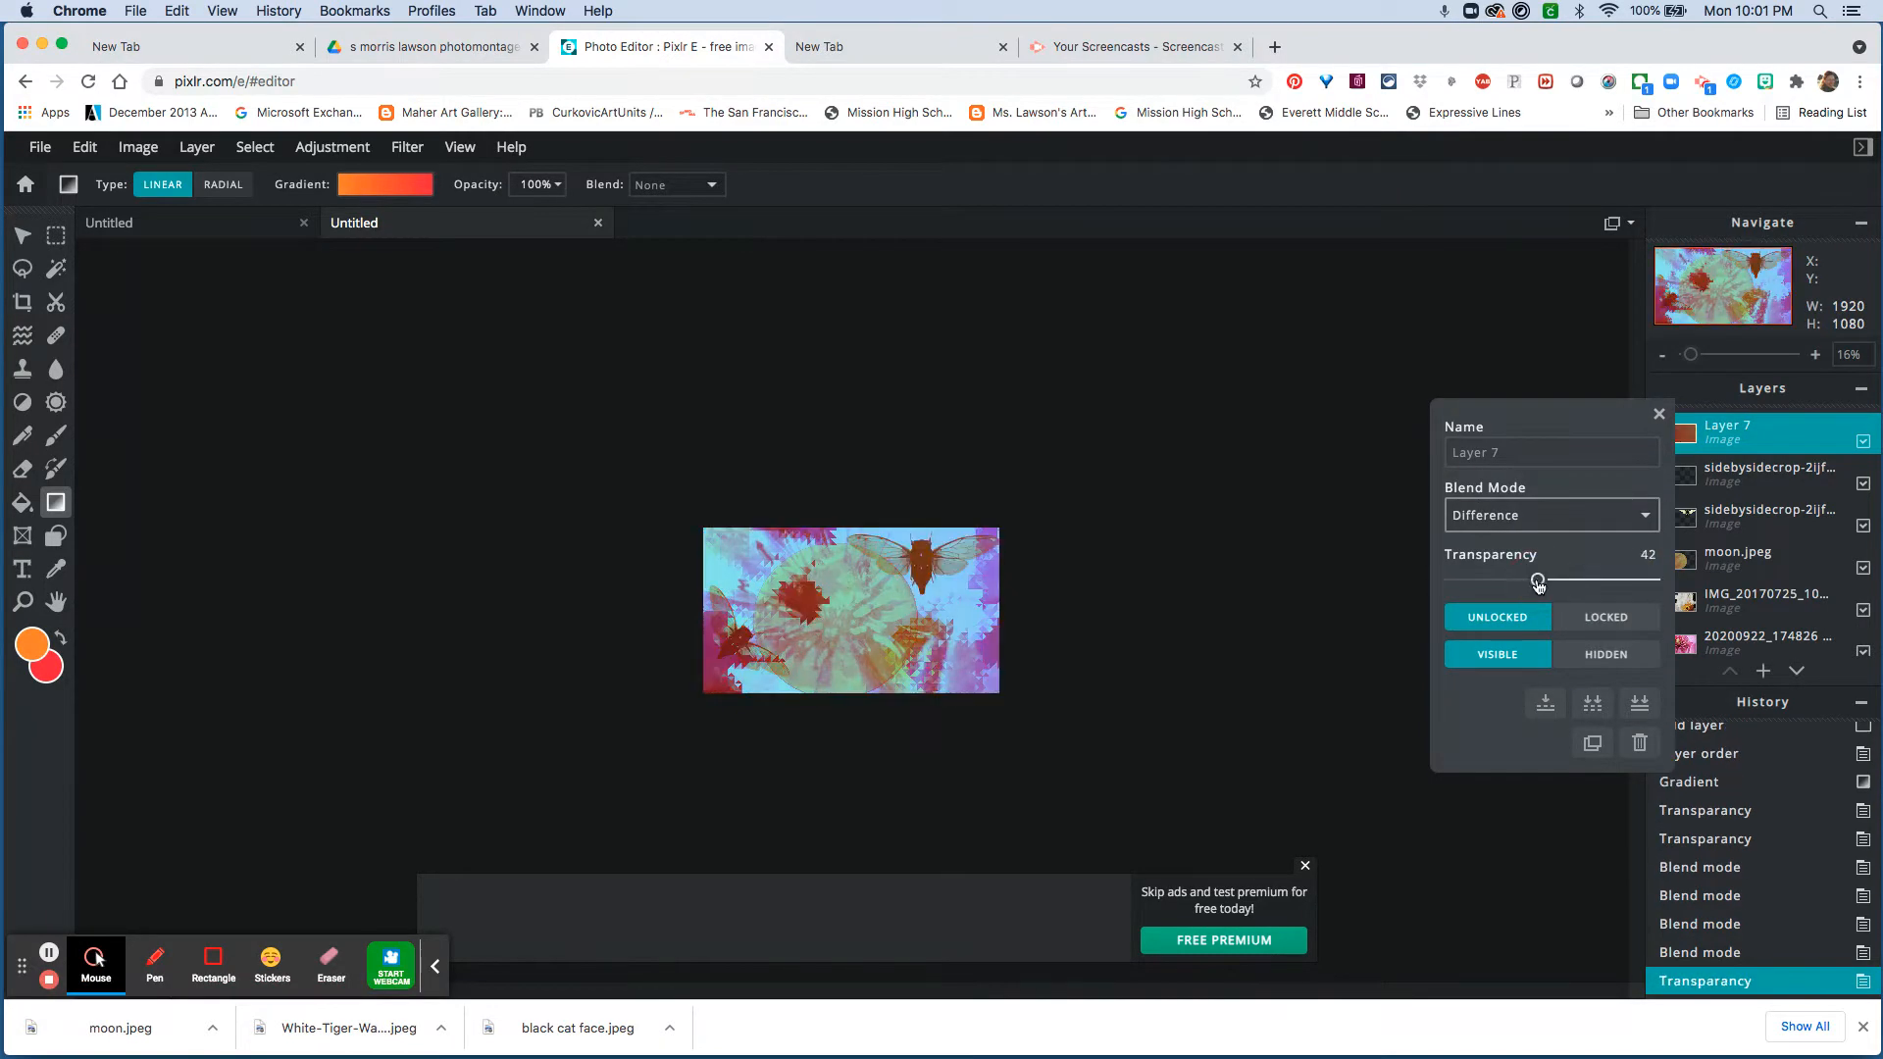
# Try the Hue, Luminosity and Erase blend modes on the gradient layer
pyautogui.click(1535, 518)
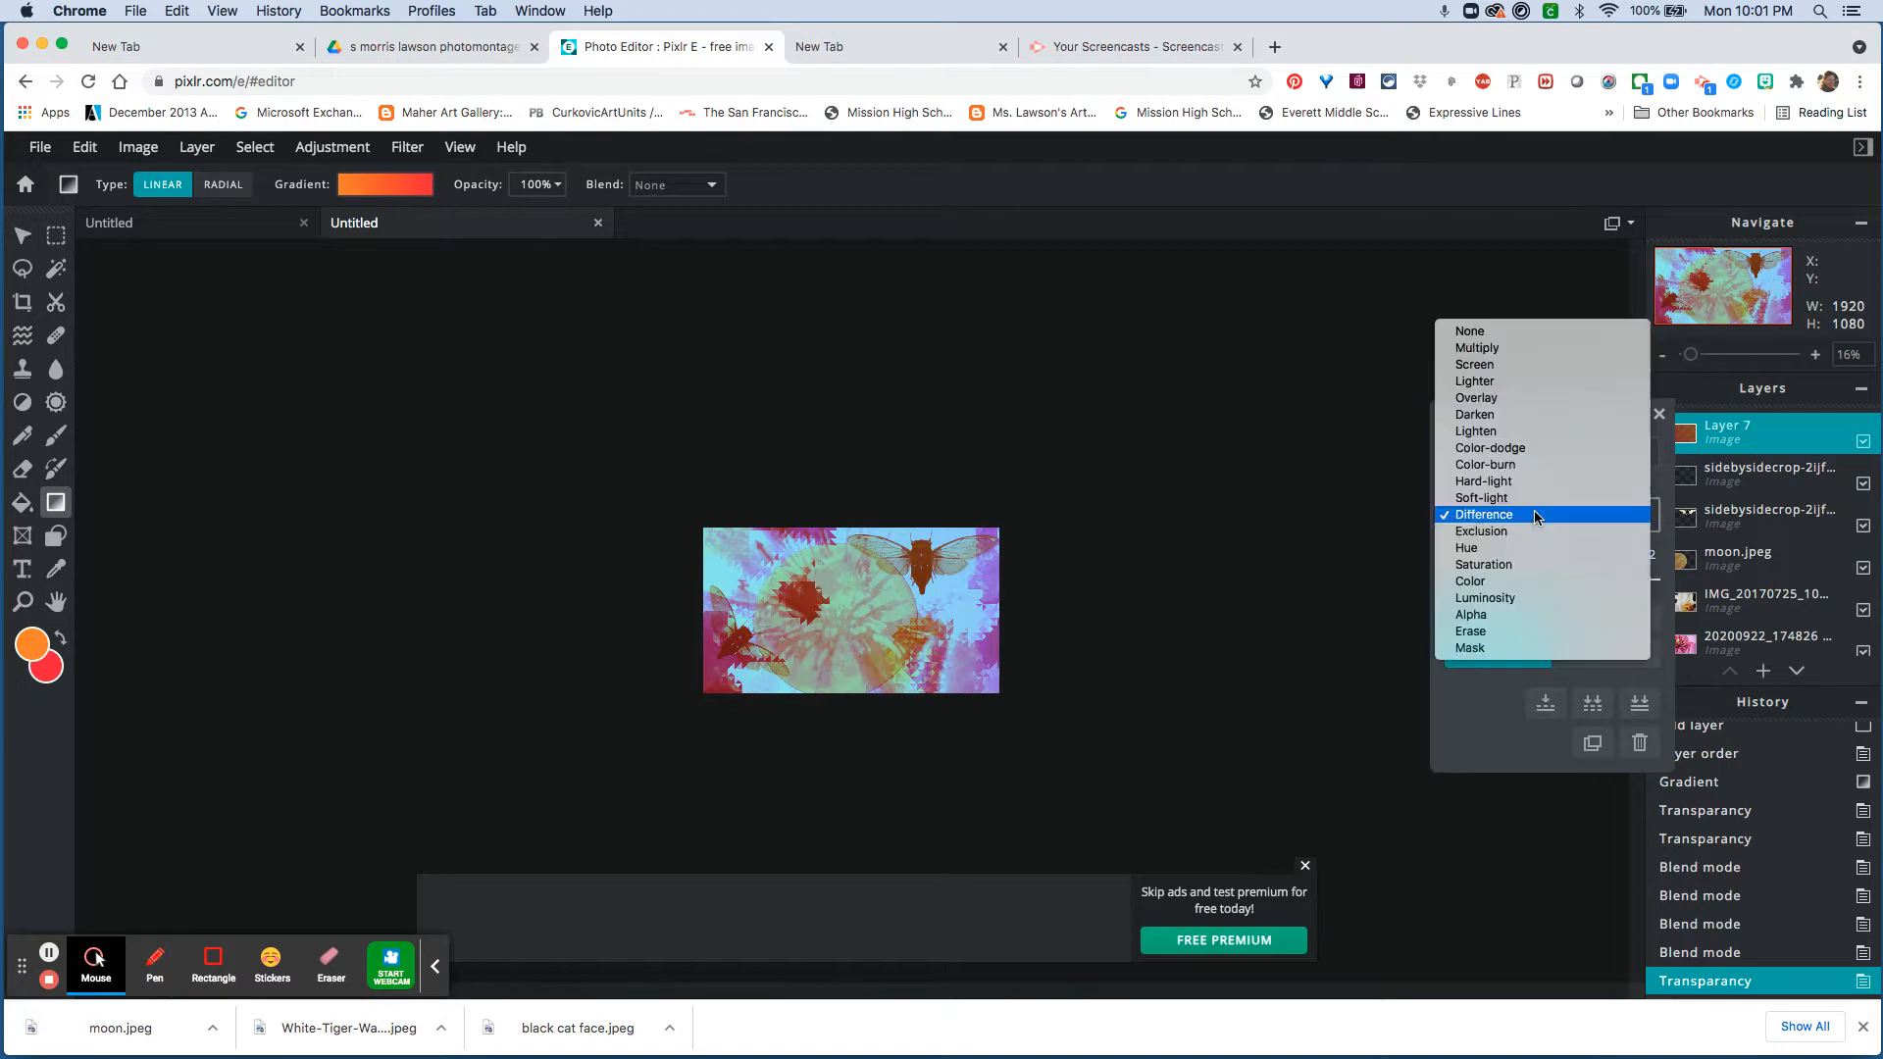
pyautogui.click(1525, 549)
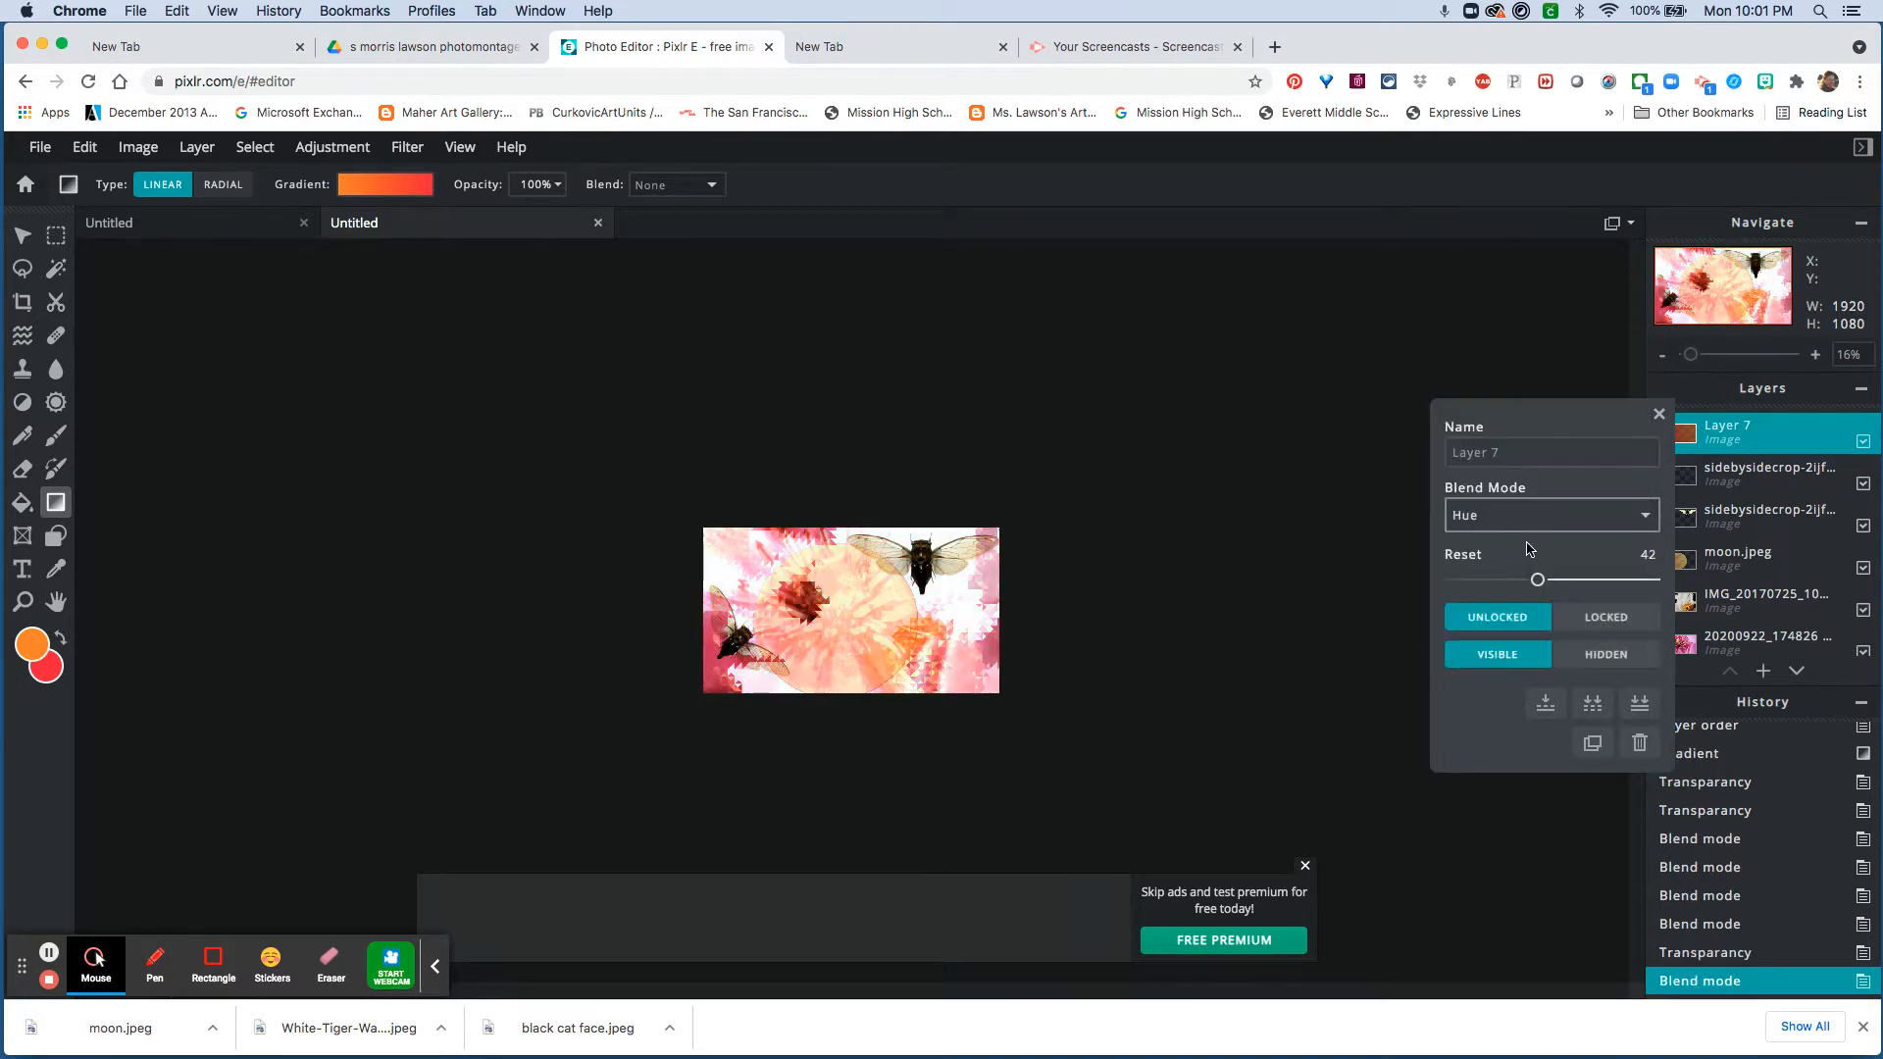
pyautogui.click(1539, 516)
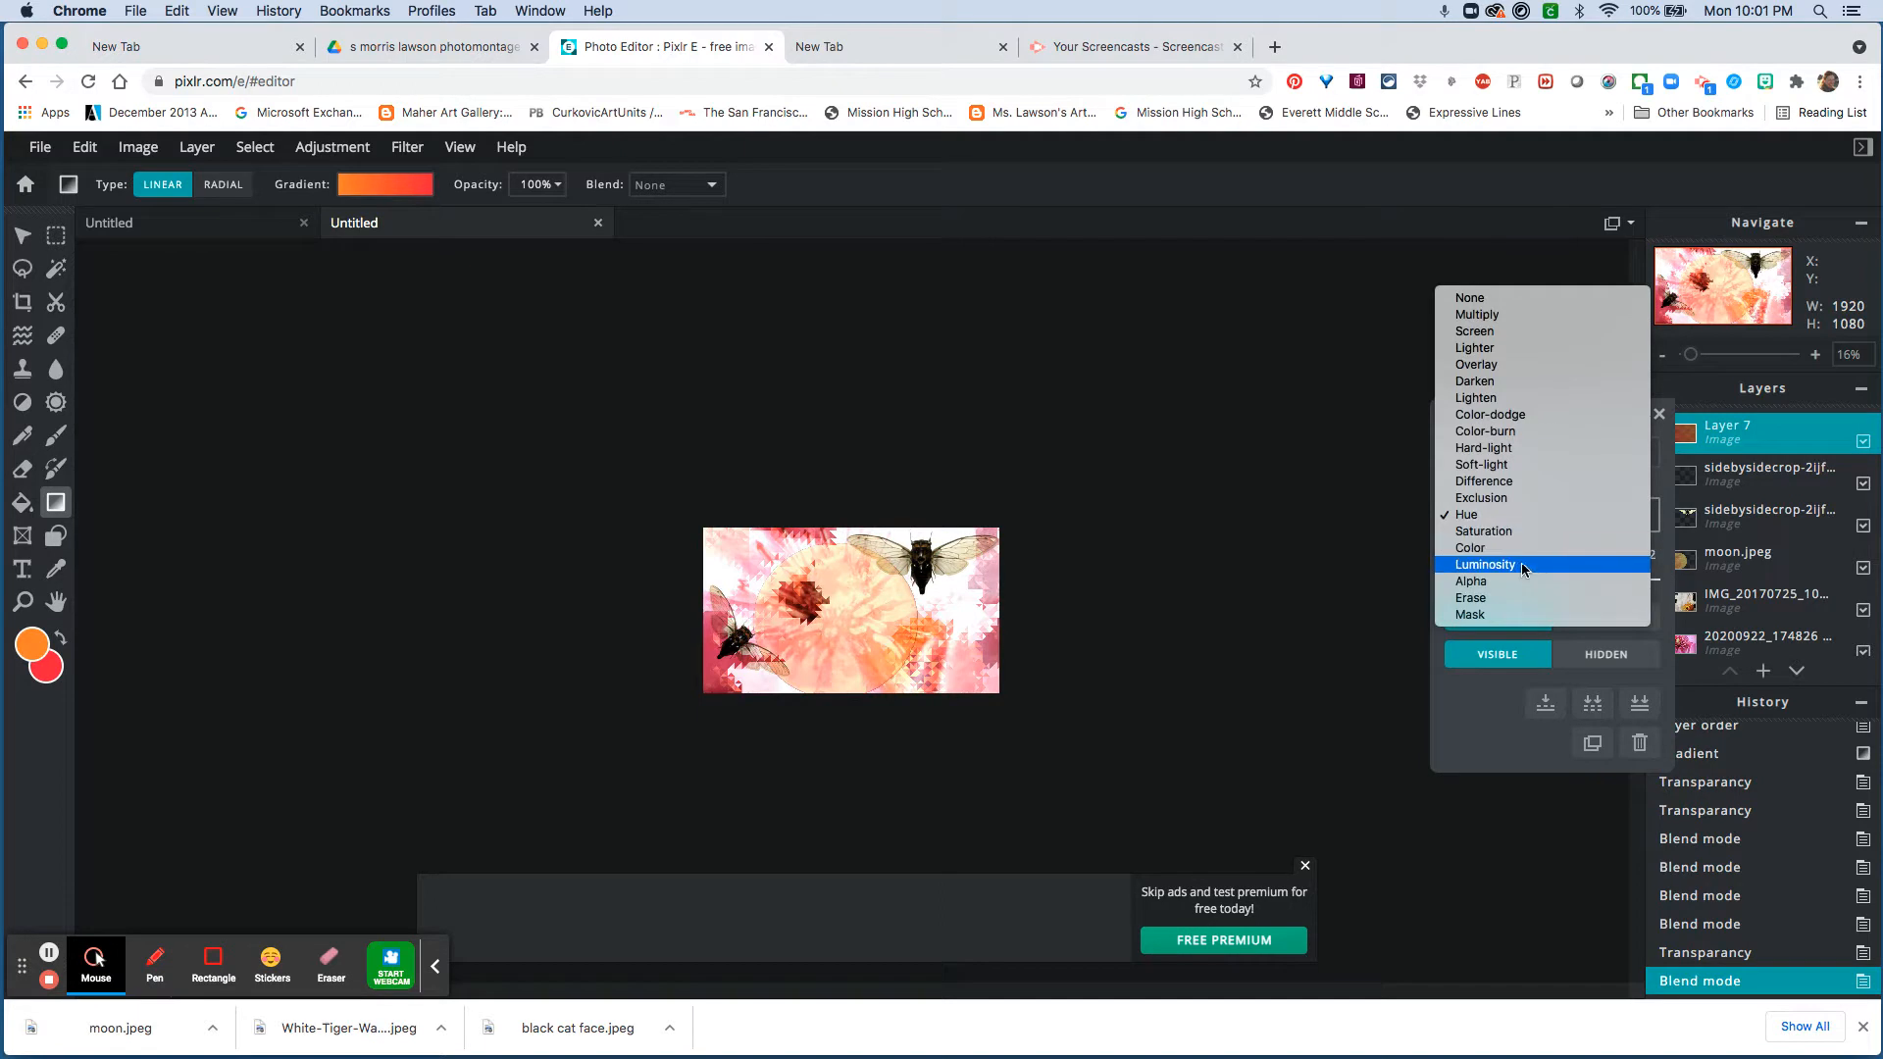
pyautogui.click(1523, 567)
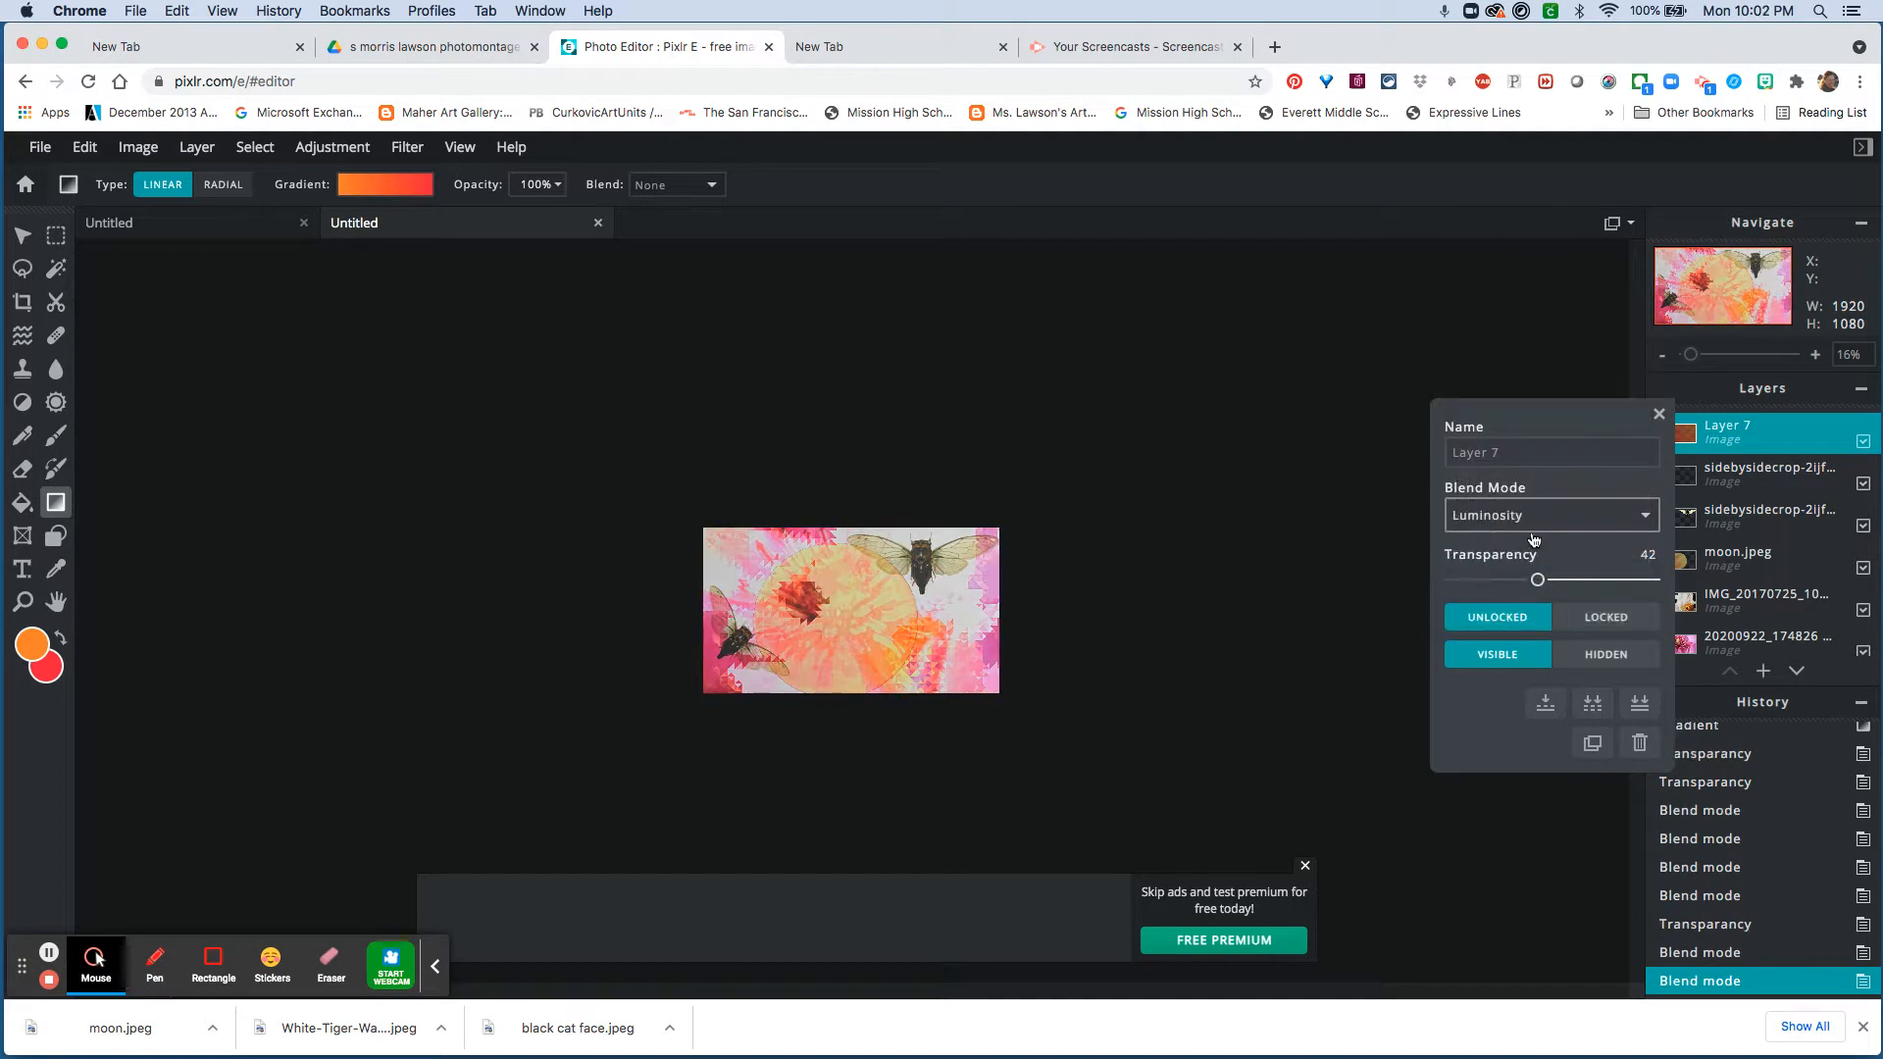
pyautogui.click(1537, 529)
pyautogui.click(1525, 549)
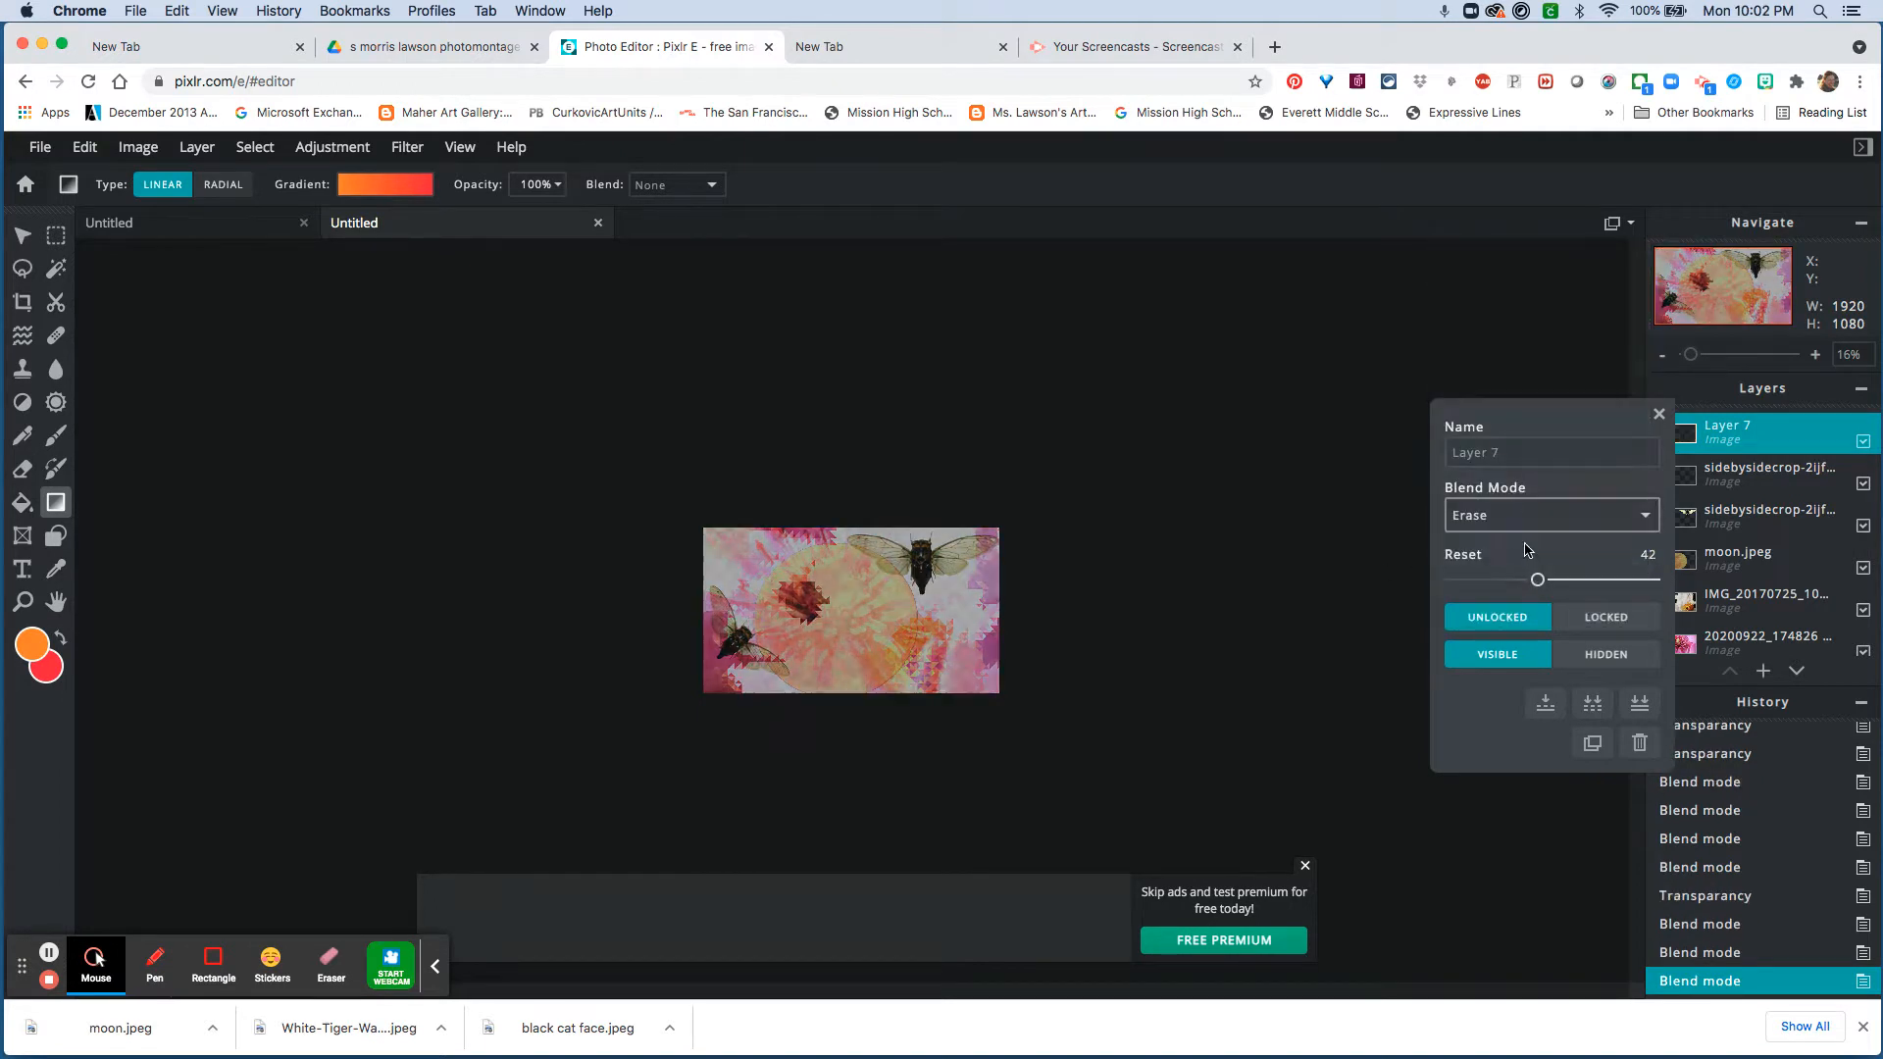
# Switch the gradient layer to the Overlay blend mode and set its transparency to 77
pyautogui.click(1541, 522)
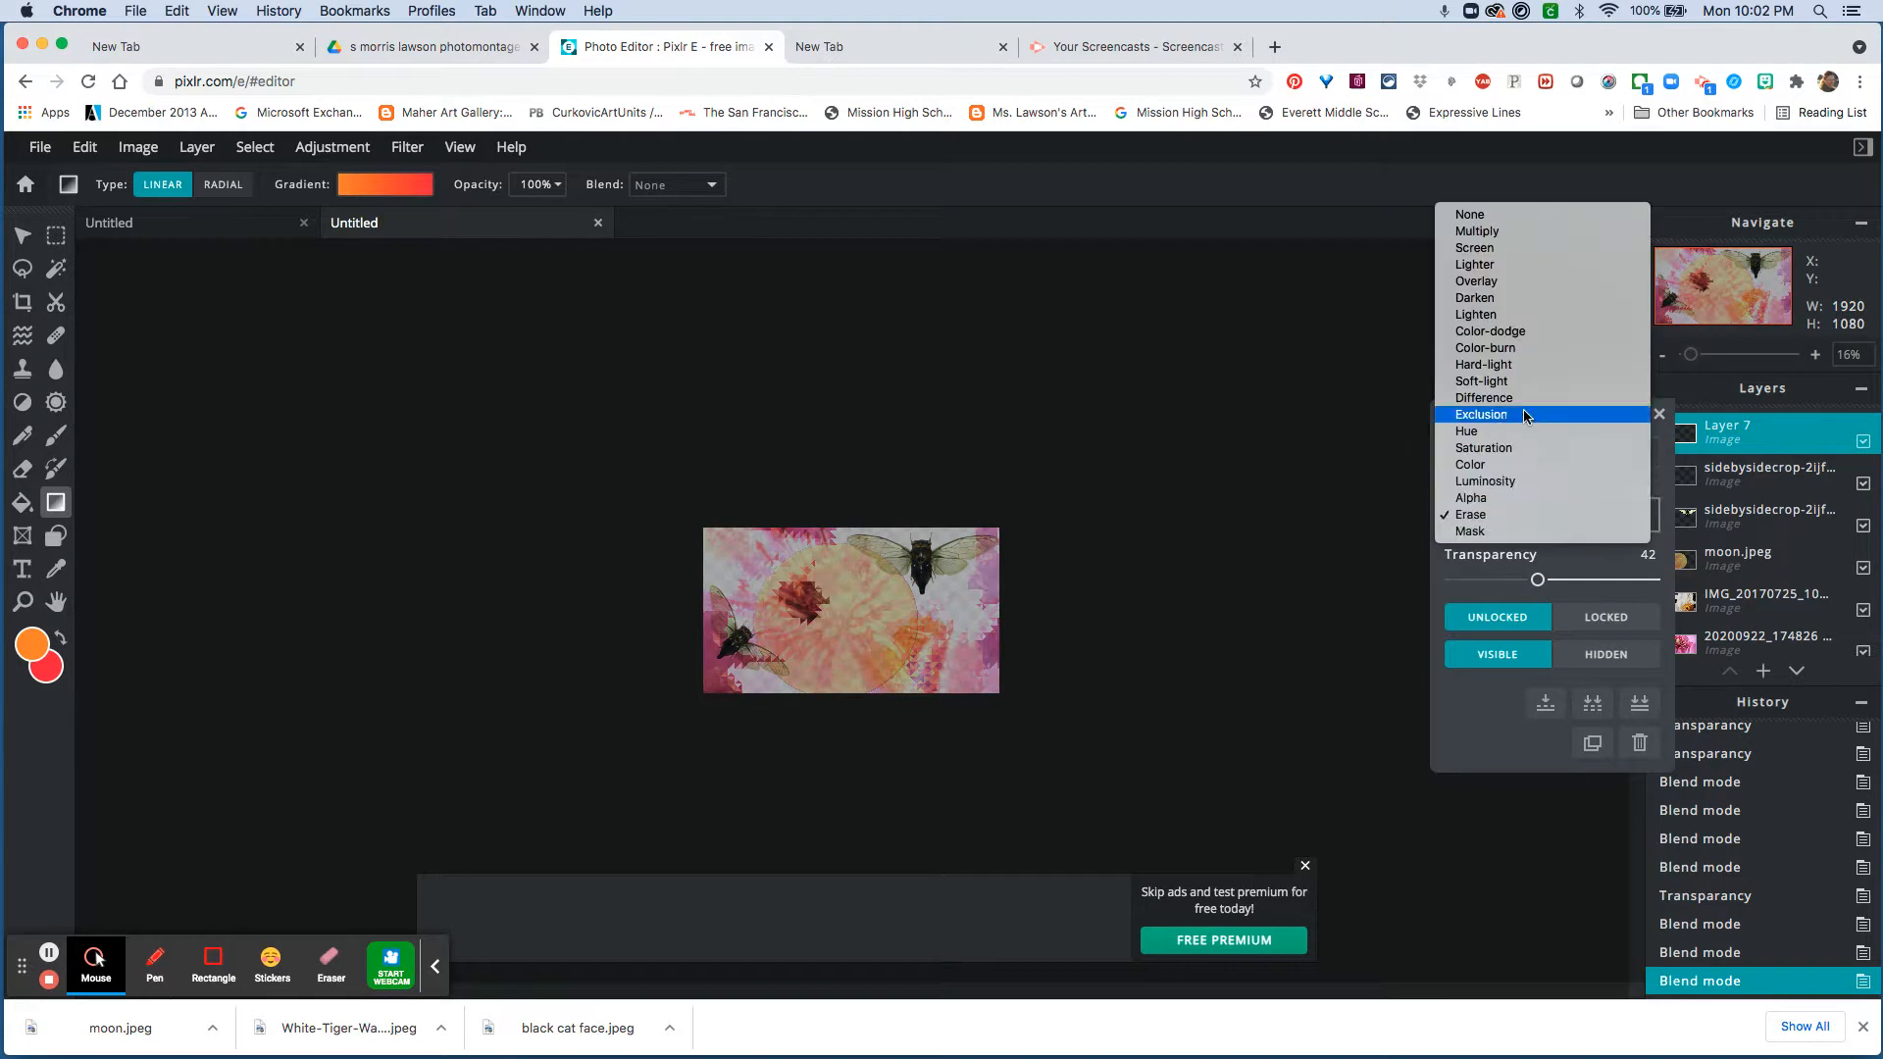
pyautogui.click(1544, 283)
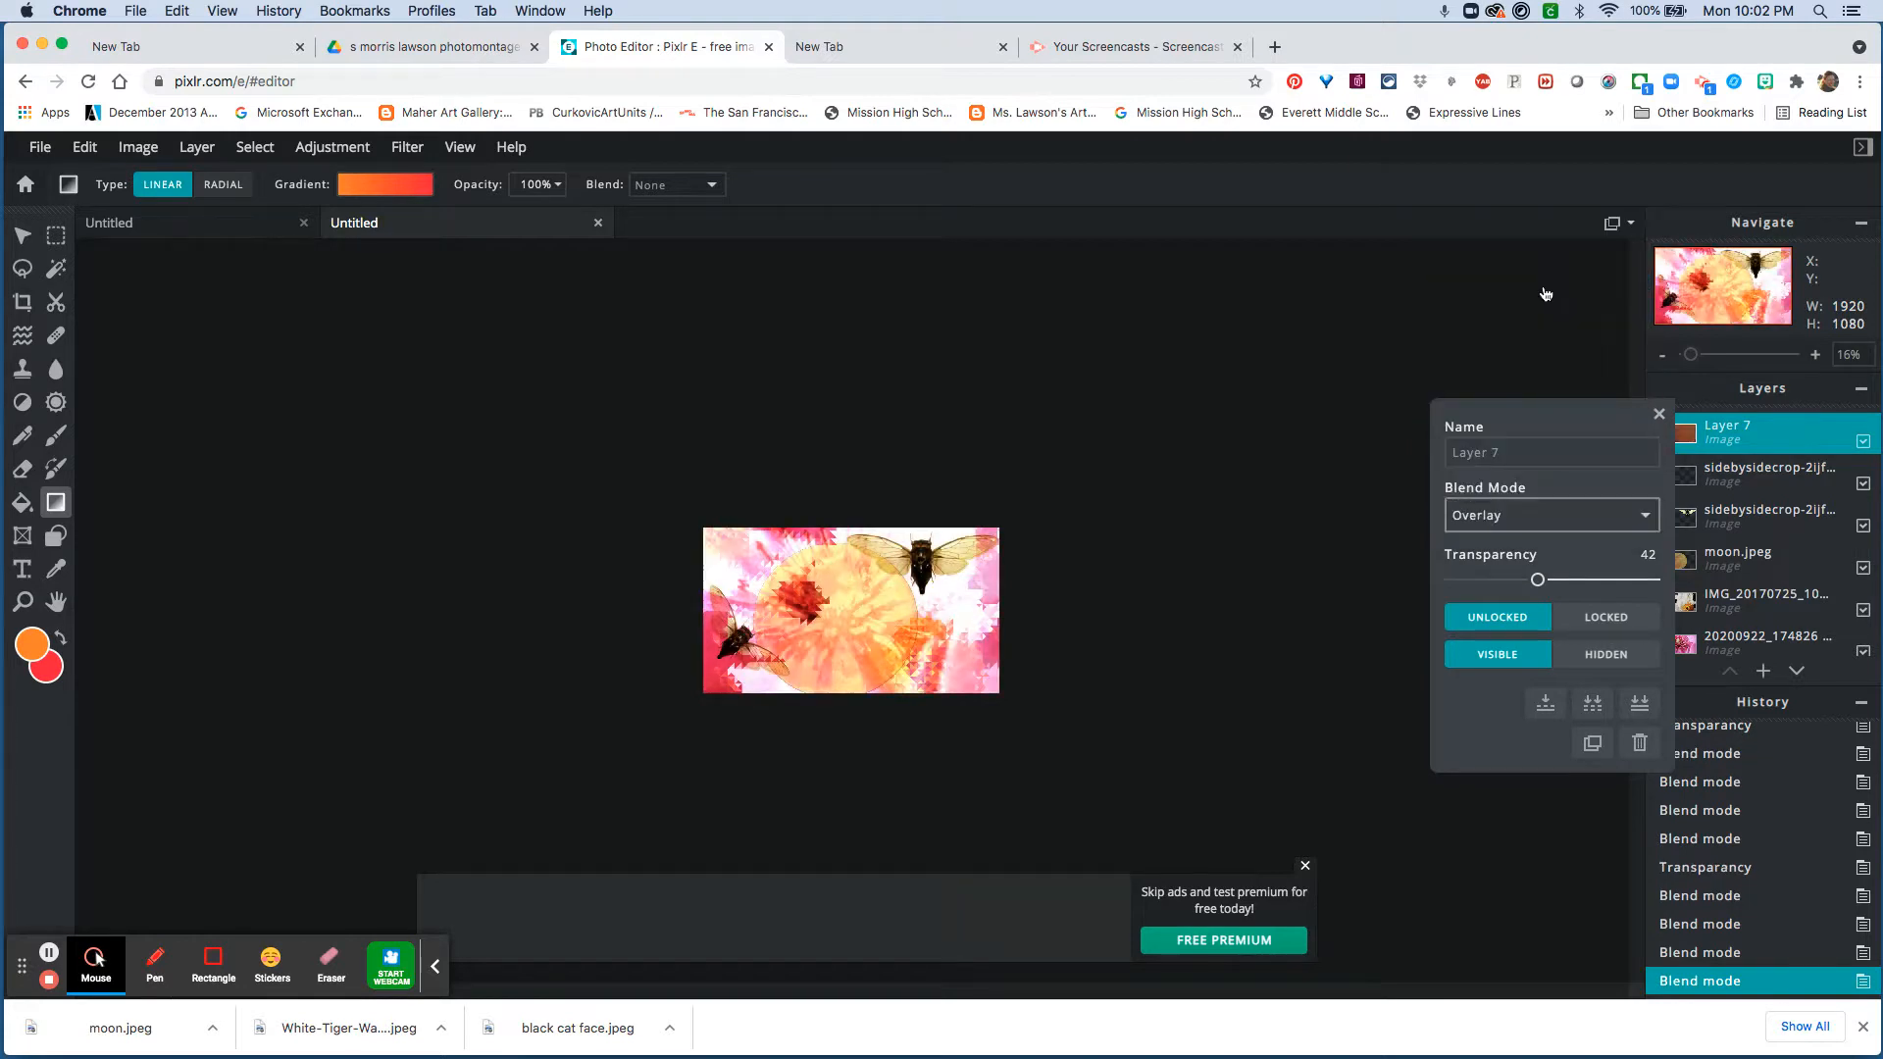
pyautogui.moveTo(1536, 580); pyautogui.dragTo(1610, 586)
# Try the Lighter and Screen blend modes on the gradient layer
pyautogui.click(1496, 517)
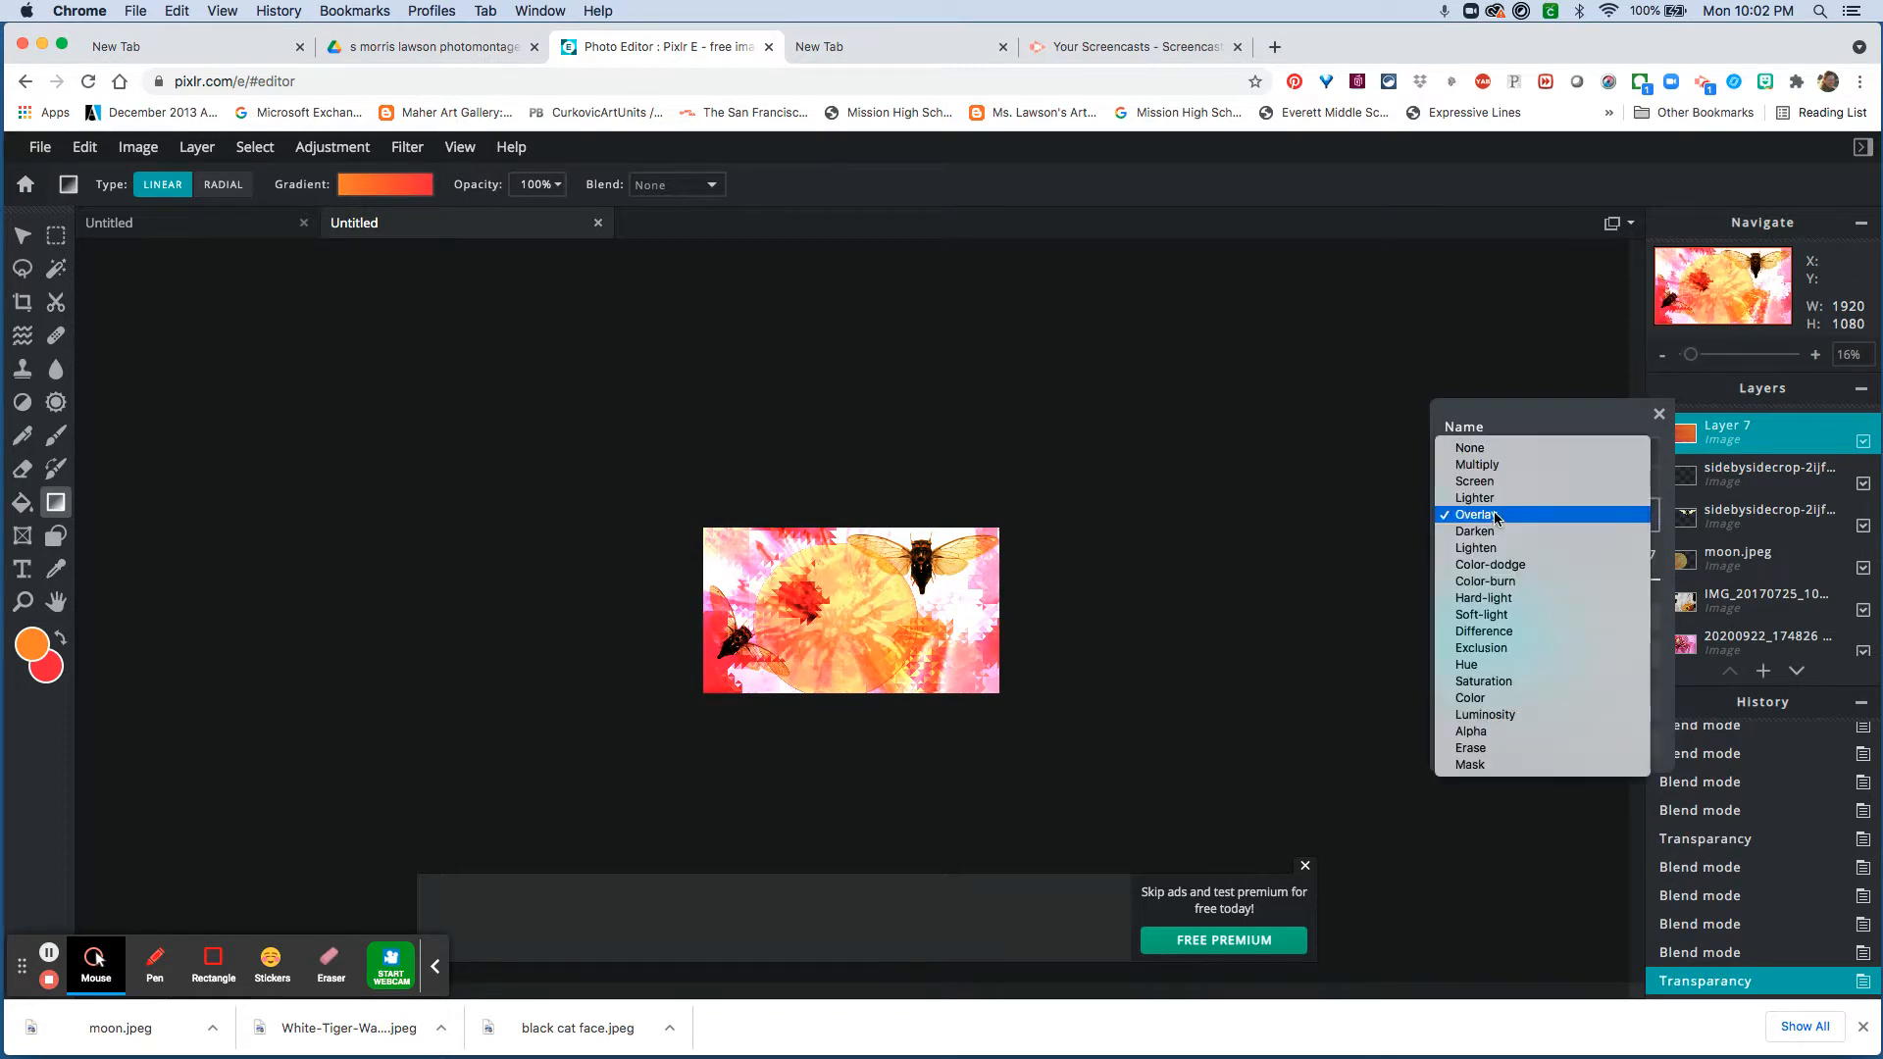
pyautogui.click(1495, 500)
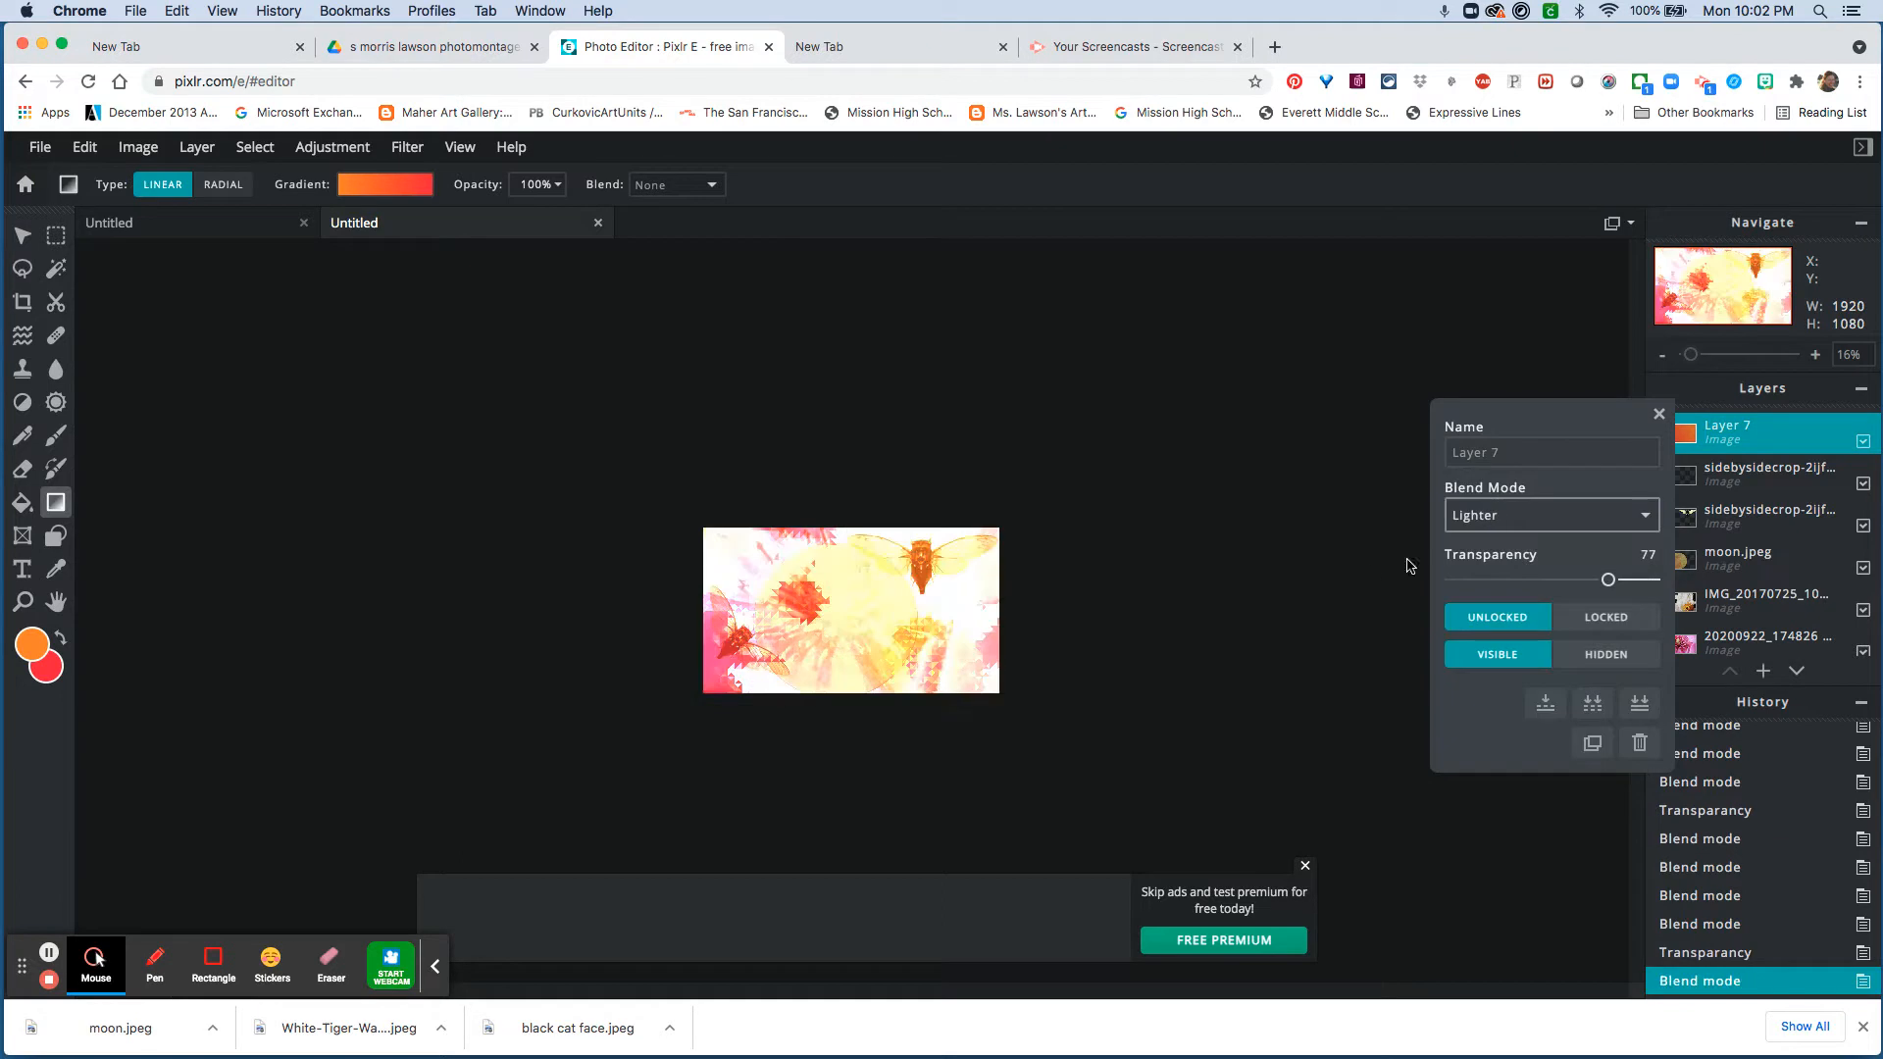
pyautogui.click(1521, 533)
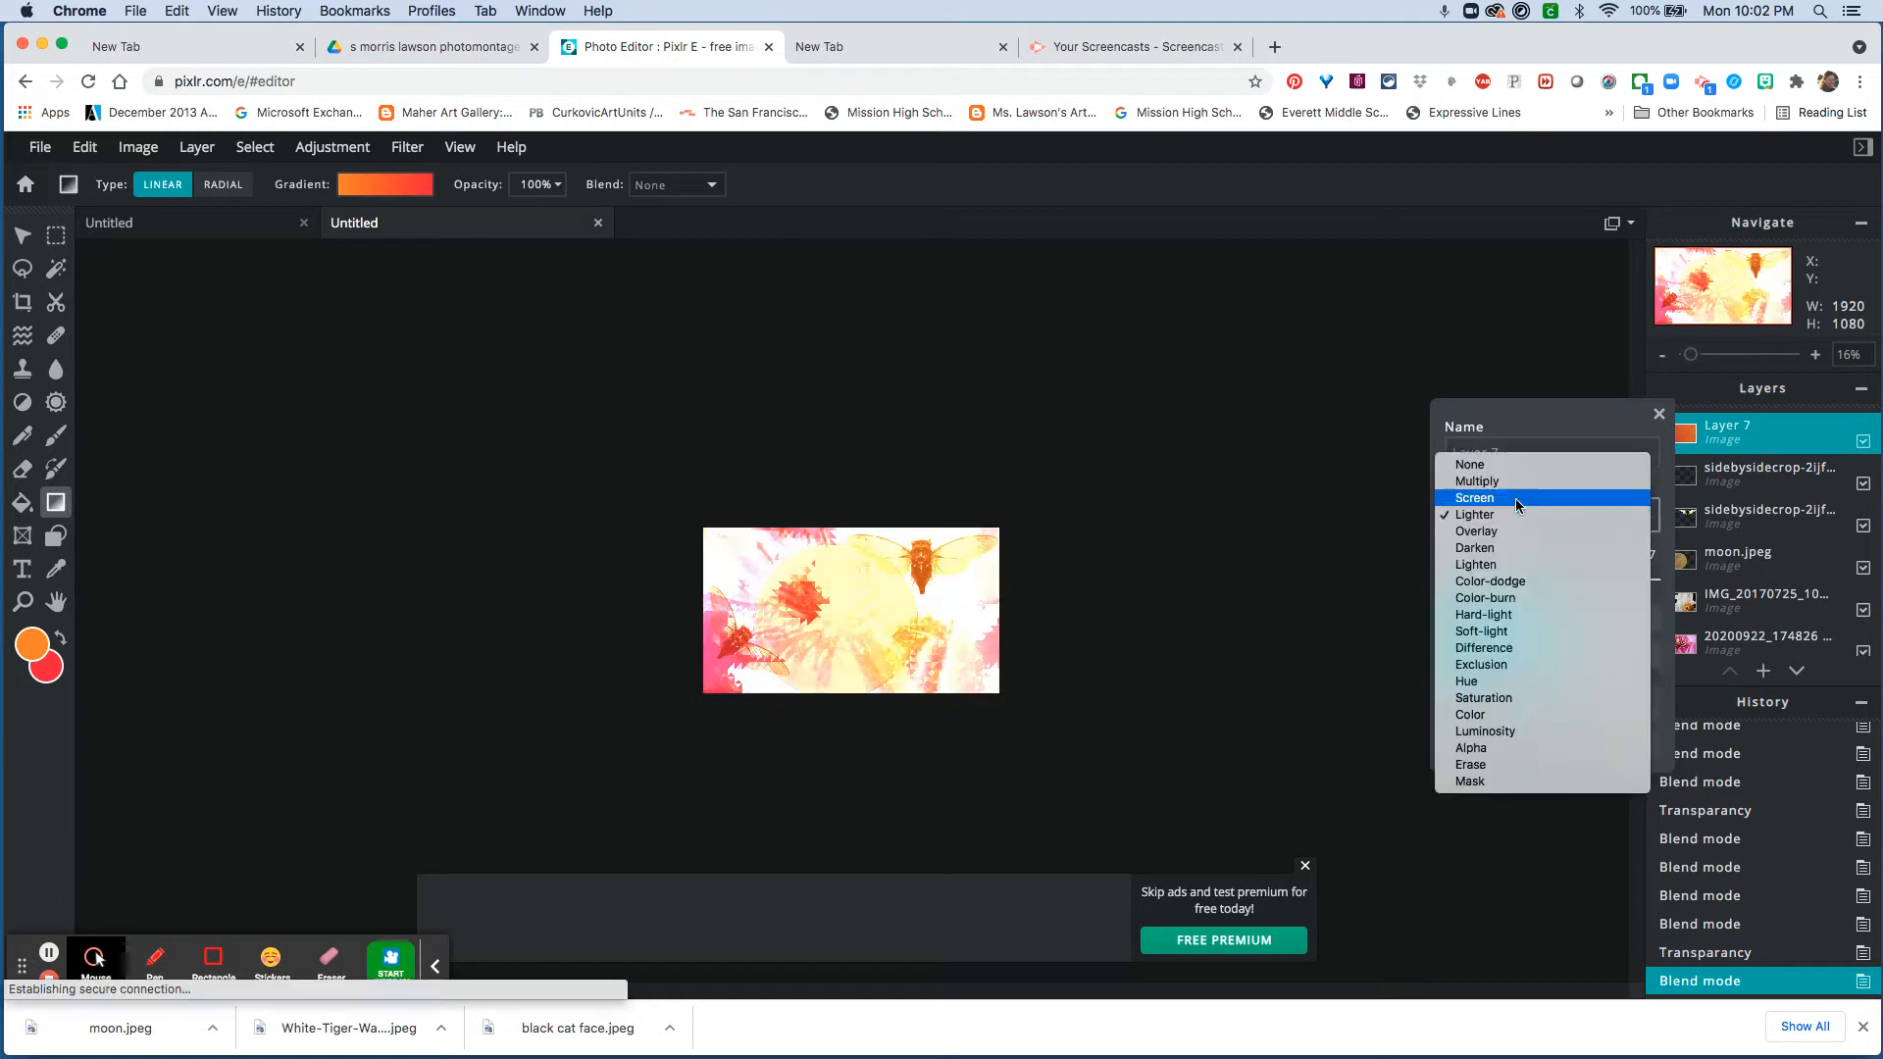
pyautogui.click(1514, 498)
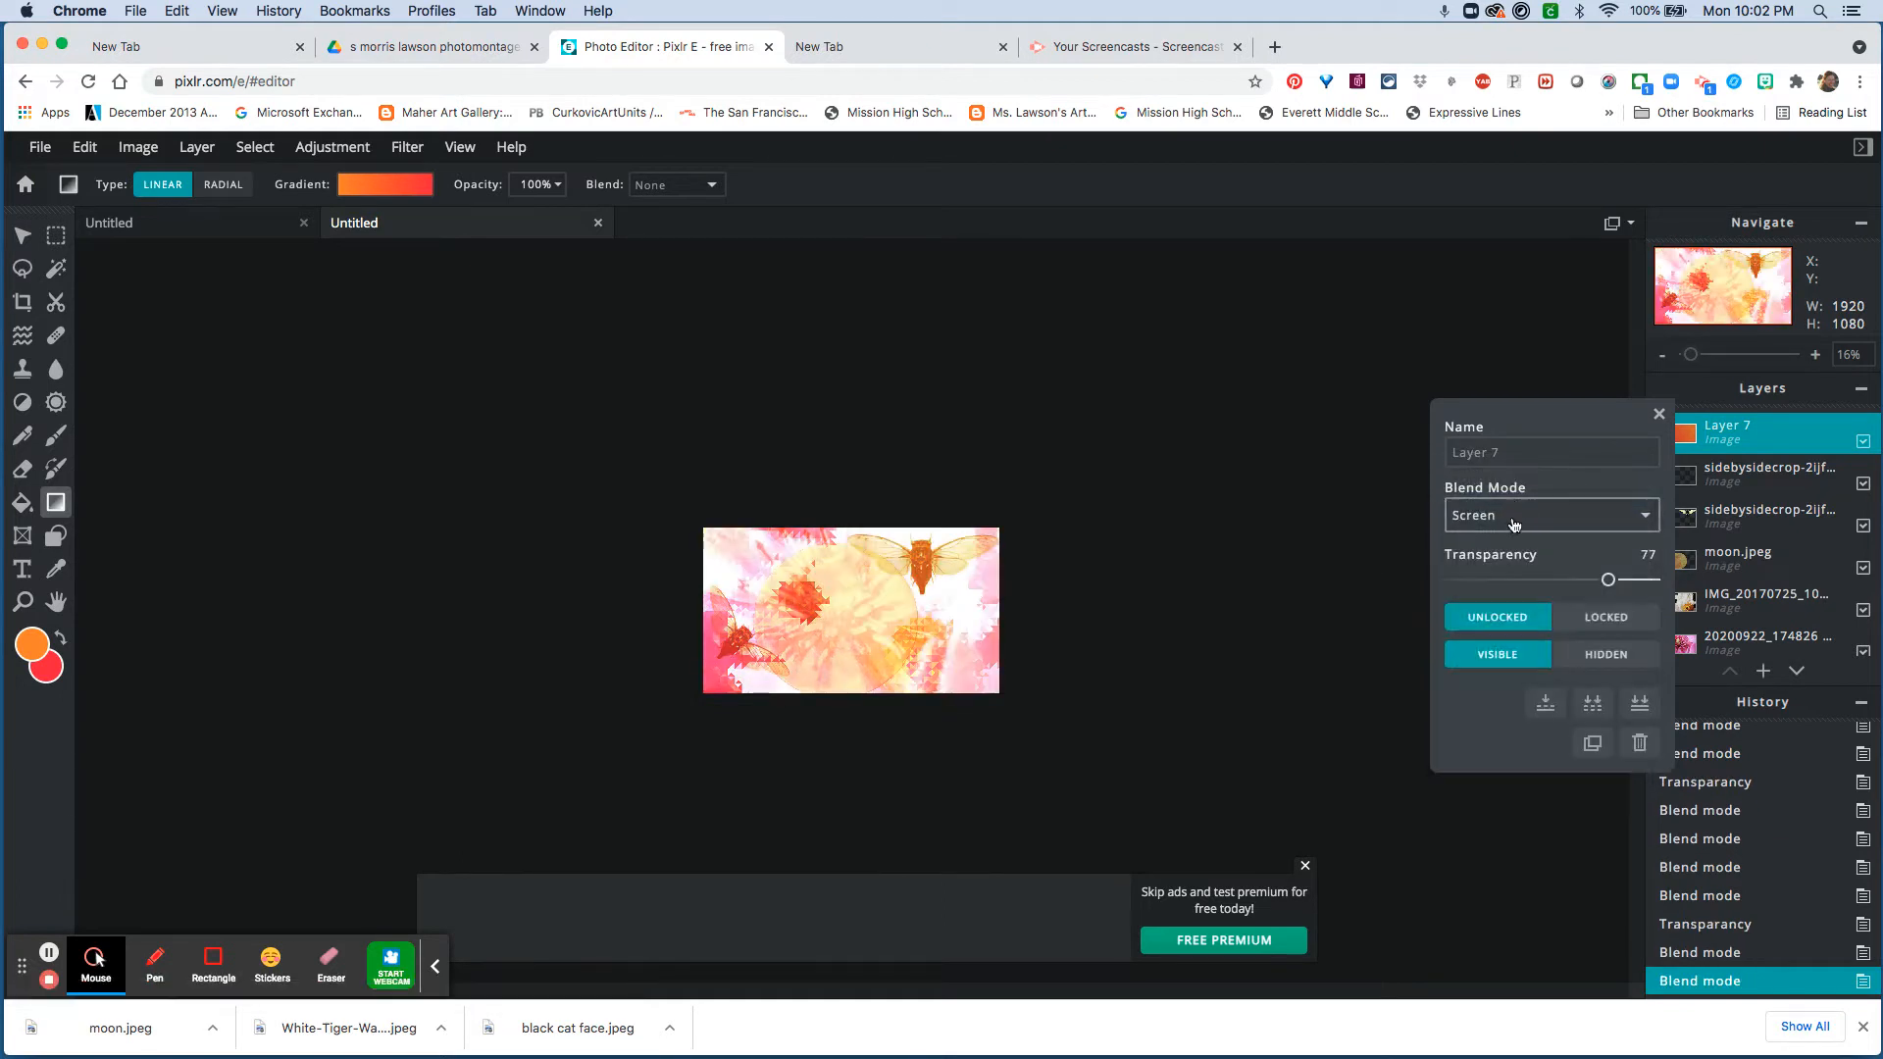
# Set the gradient layer's blend mode to Color-dodge and hide the layer
pyautogui.click(1515, 521)
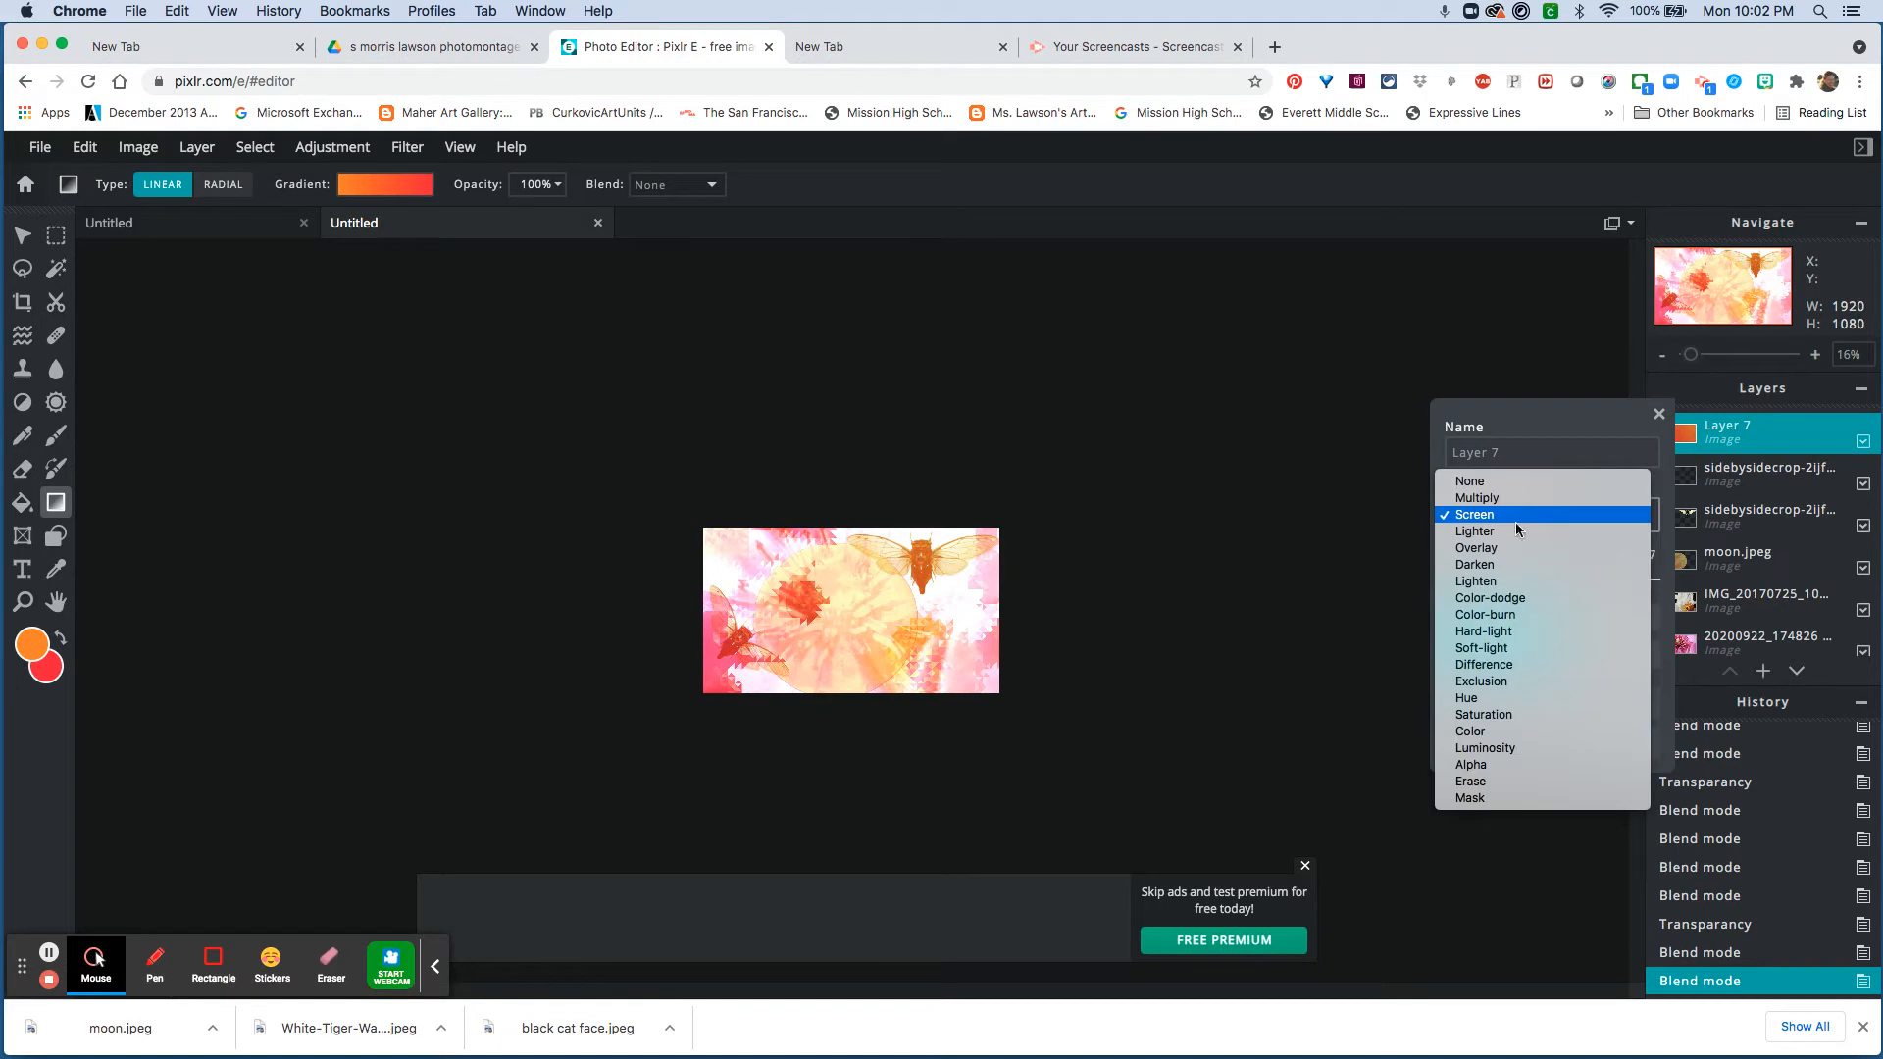
pyautogui.click(1514, 600)
pyautogui.click(1516, 604)
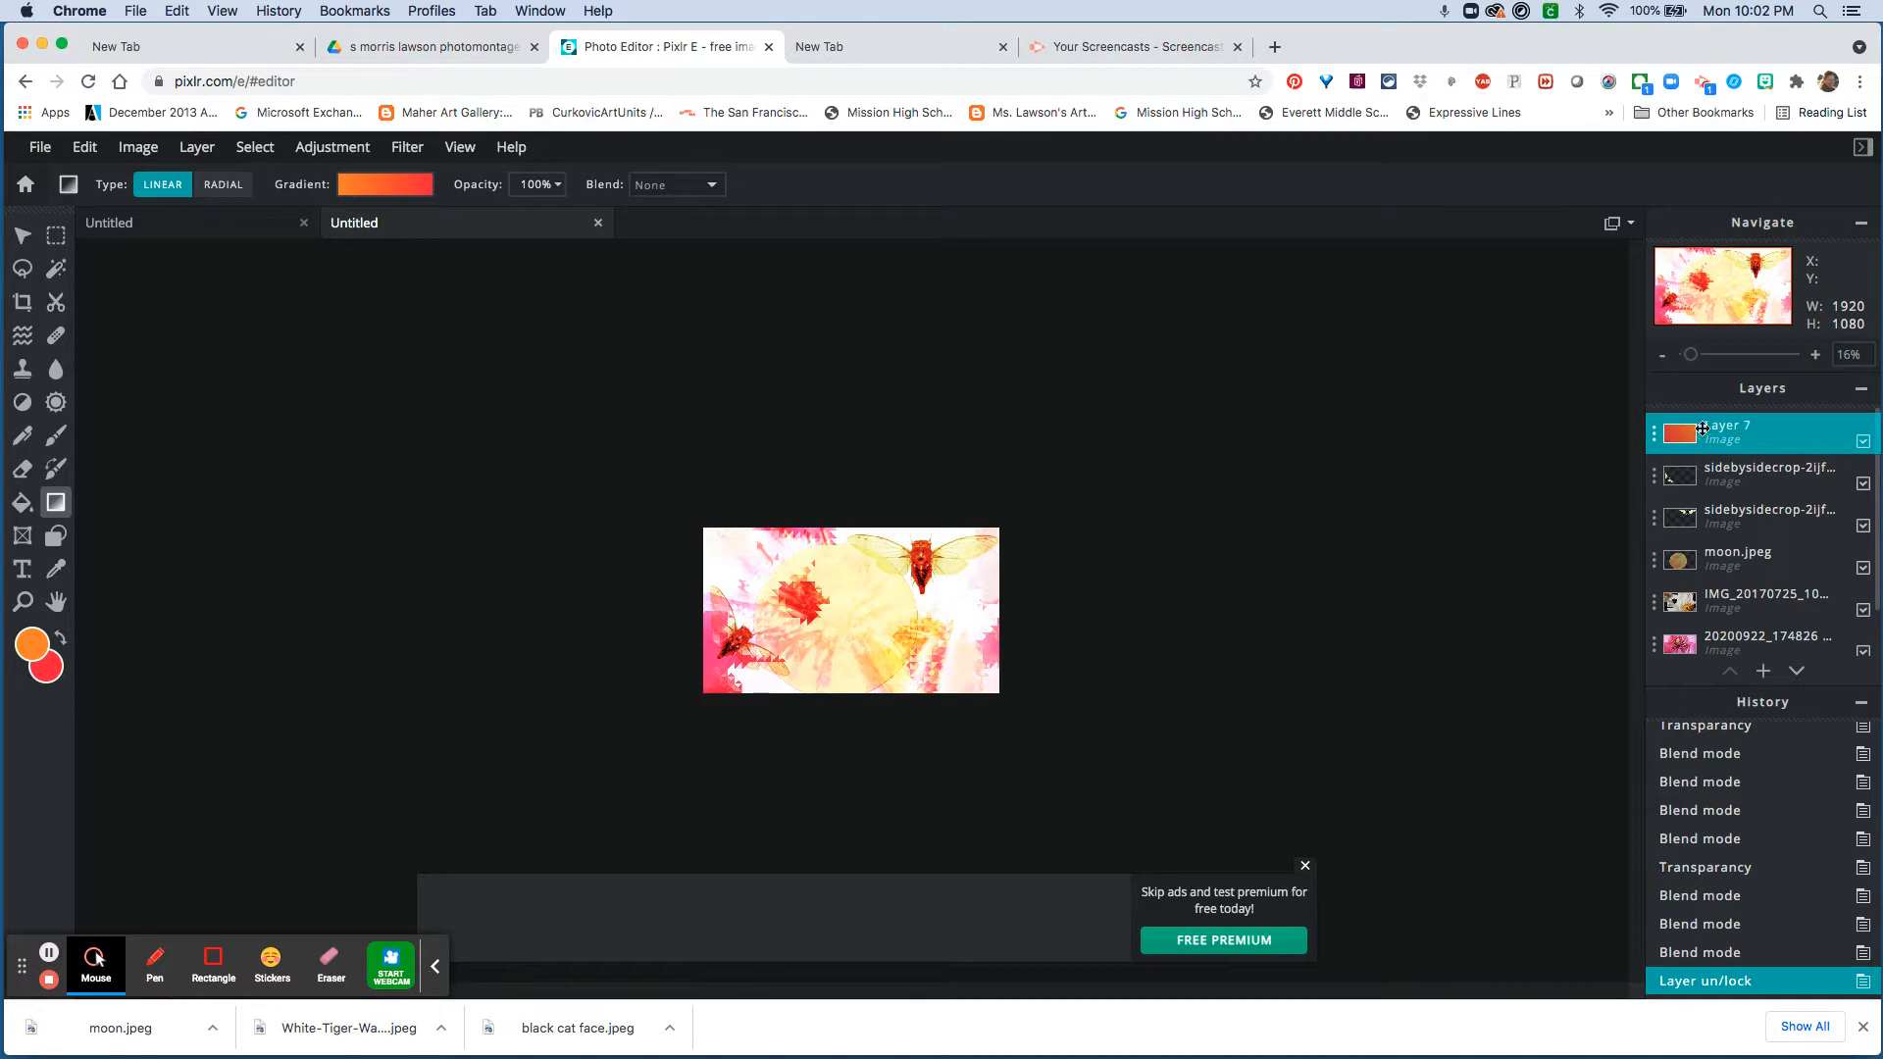
pyautogui.click(1863, 443)
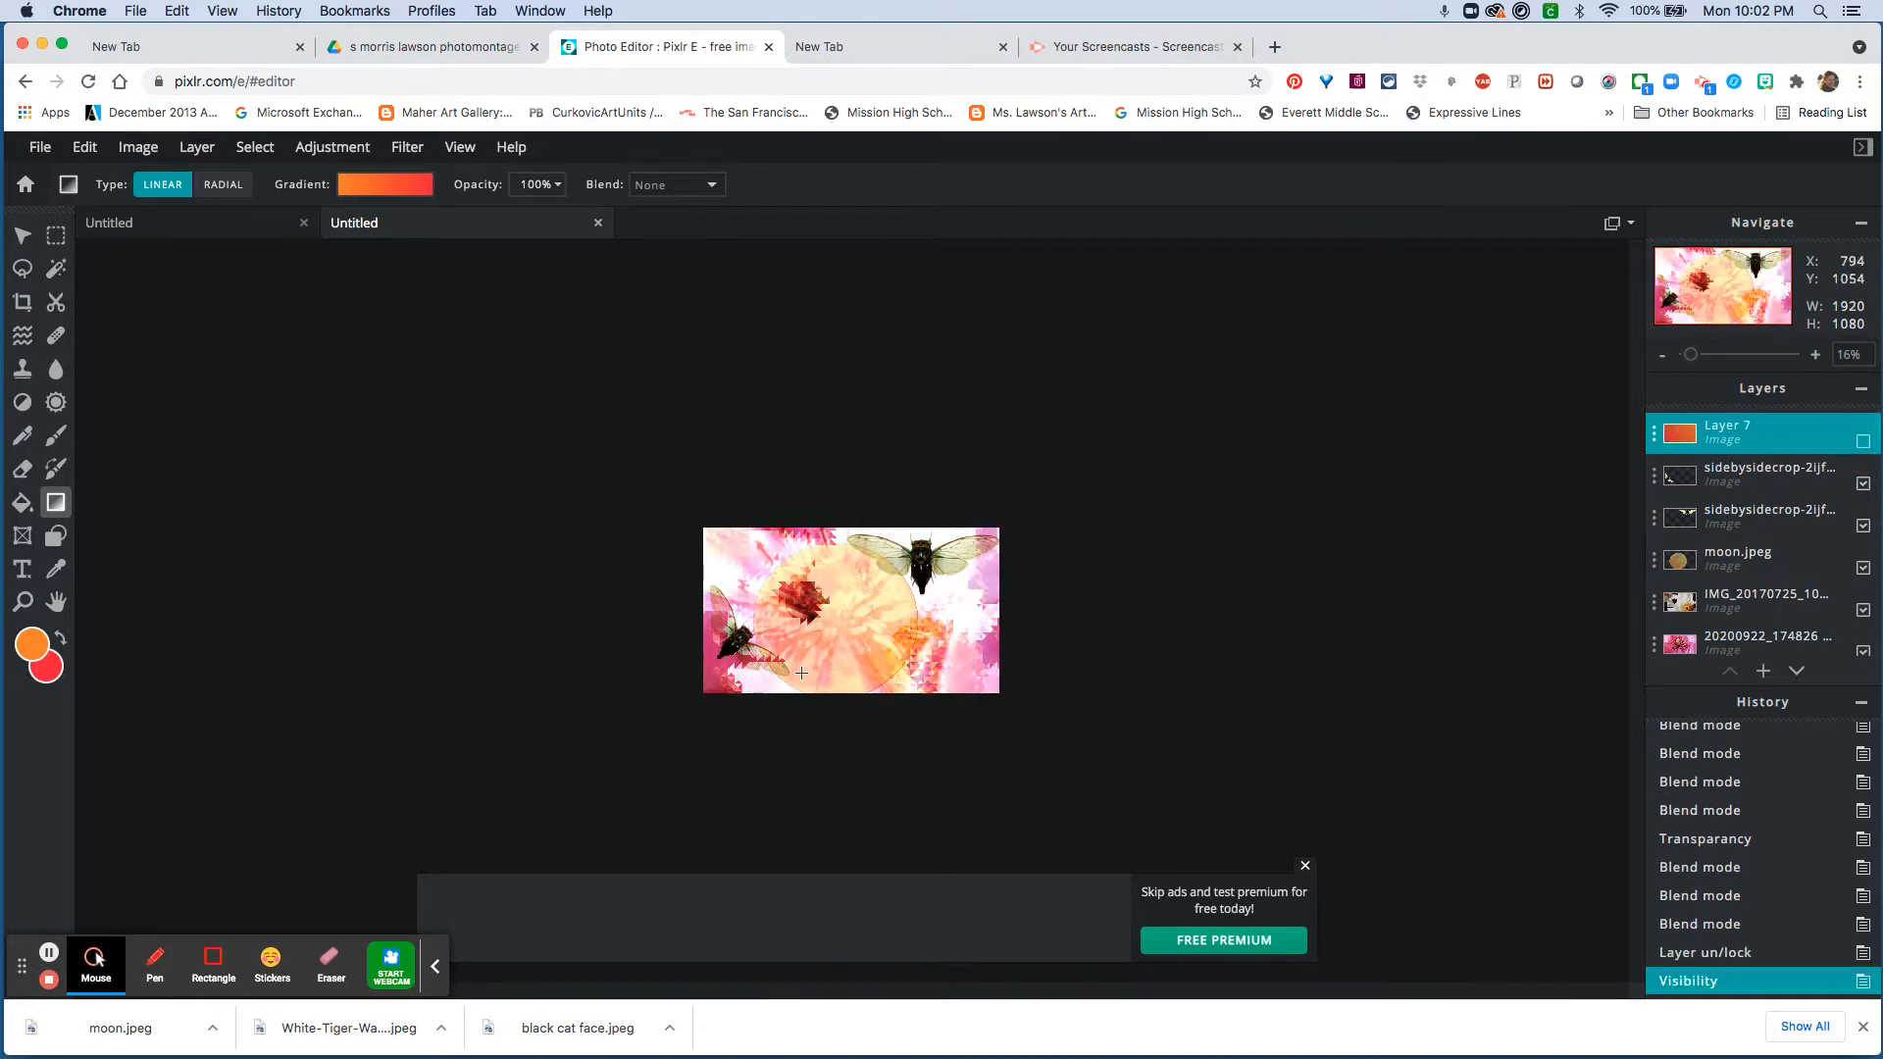
# Download the montage as a PXZ file, leaving the non-destructive option off
pyautogui.moveTo(1695, 363); pyautogui.dragTo(1707, 363)
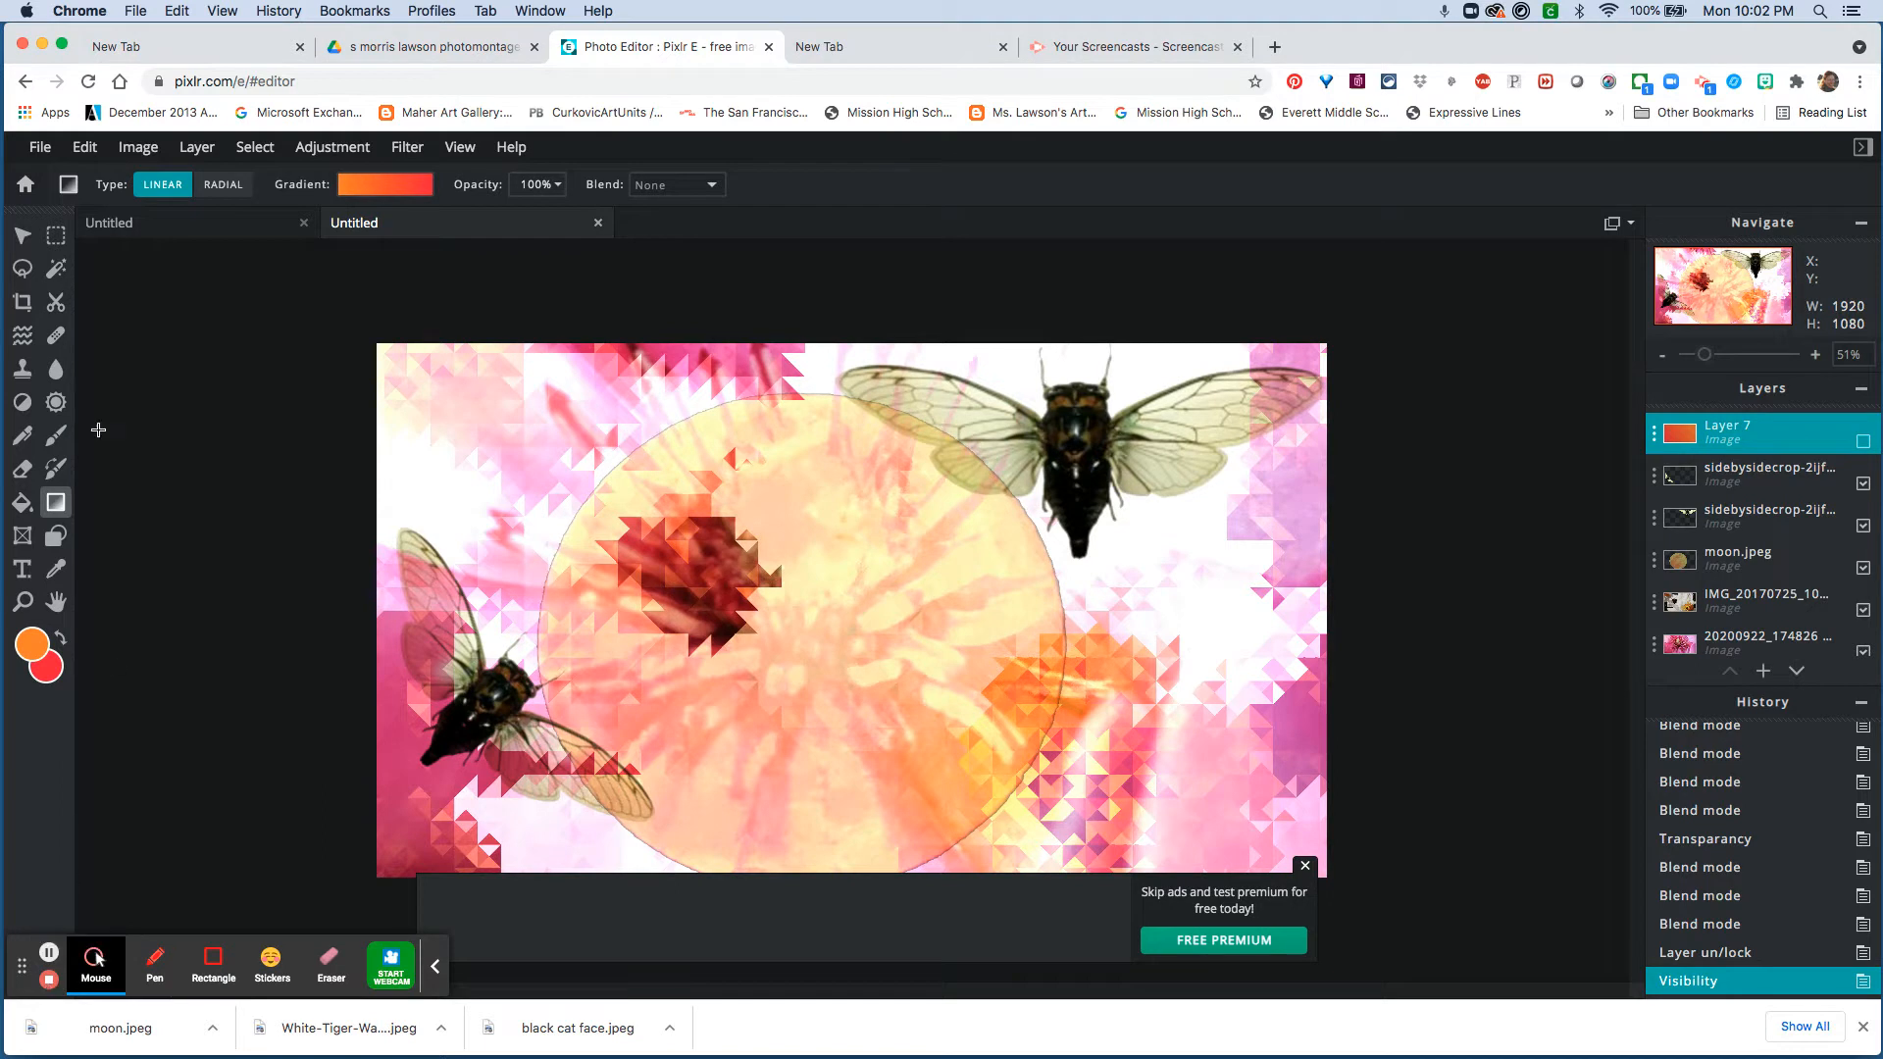
pyautogui.click(44, 149)
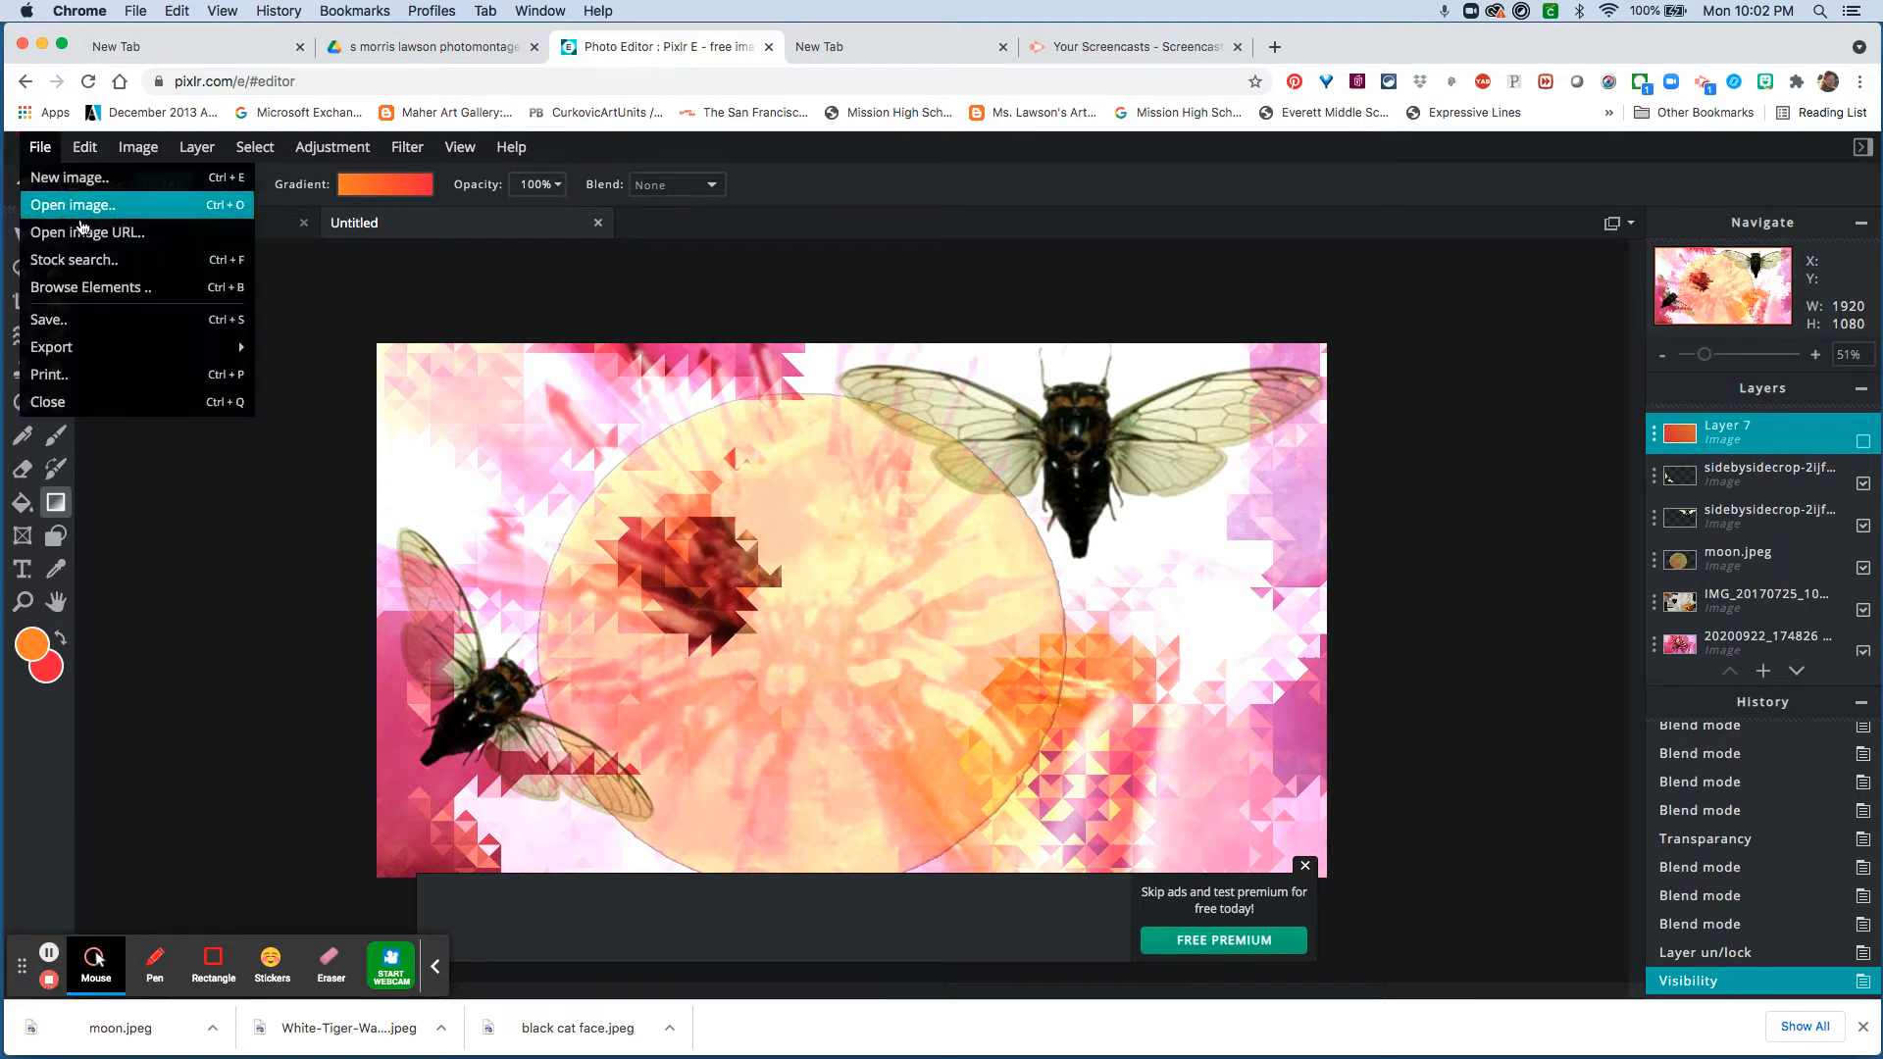
pyautogui.click(91, 301)
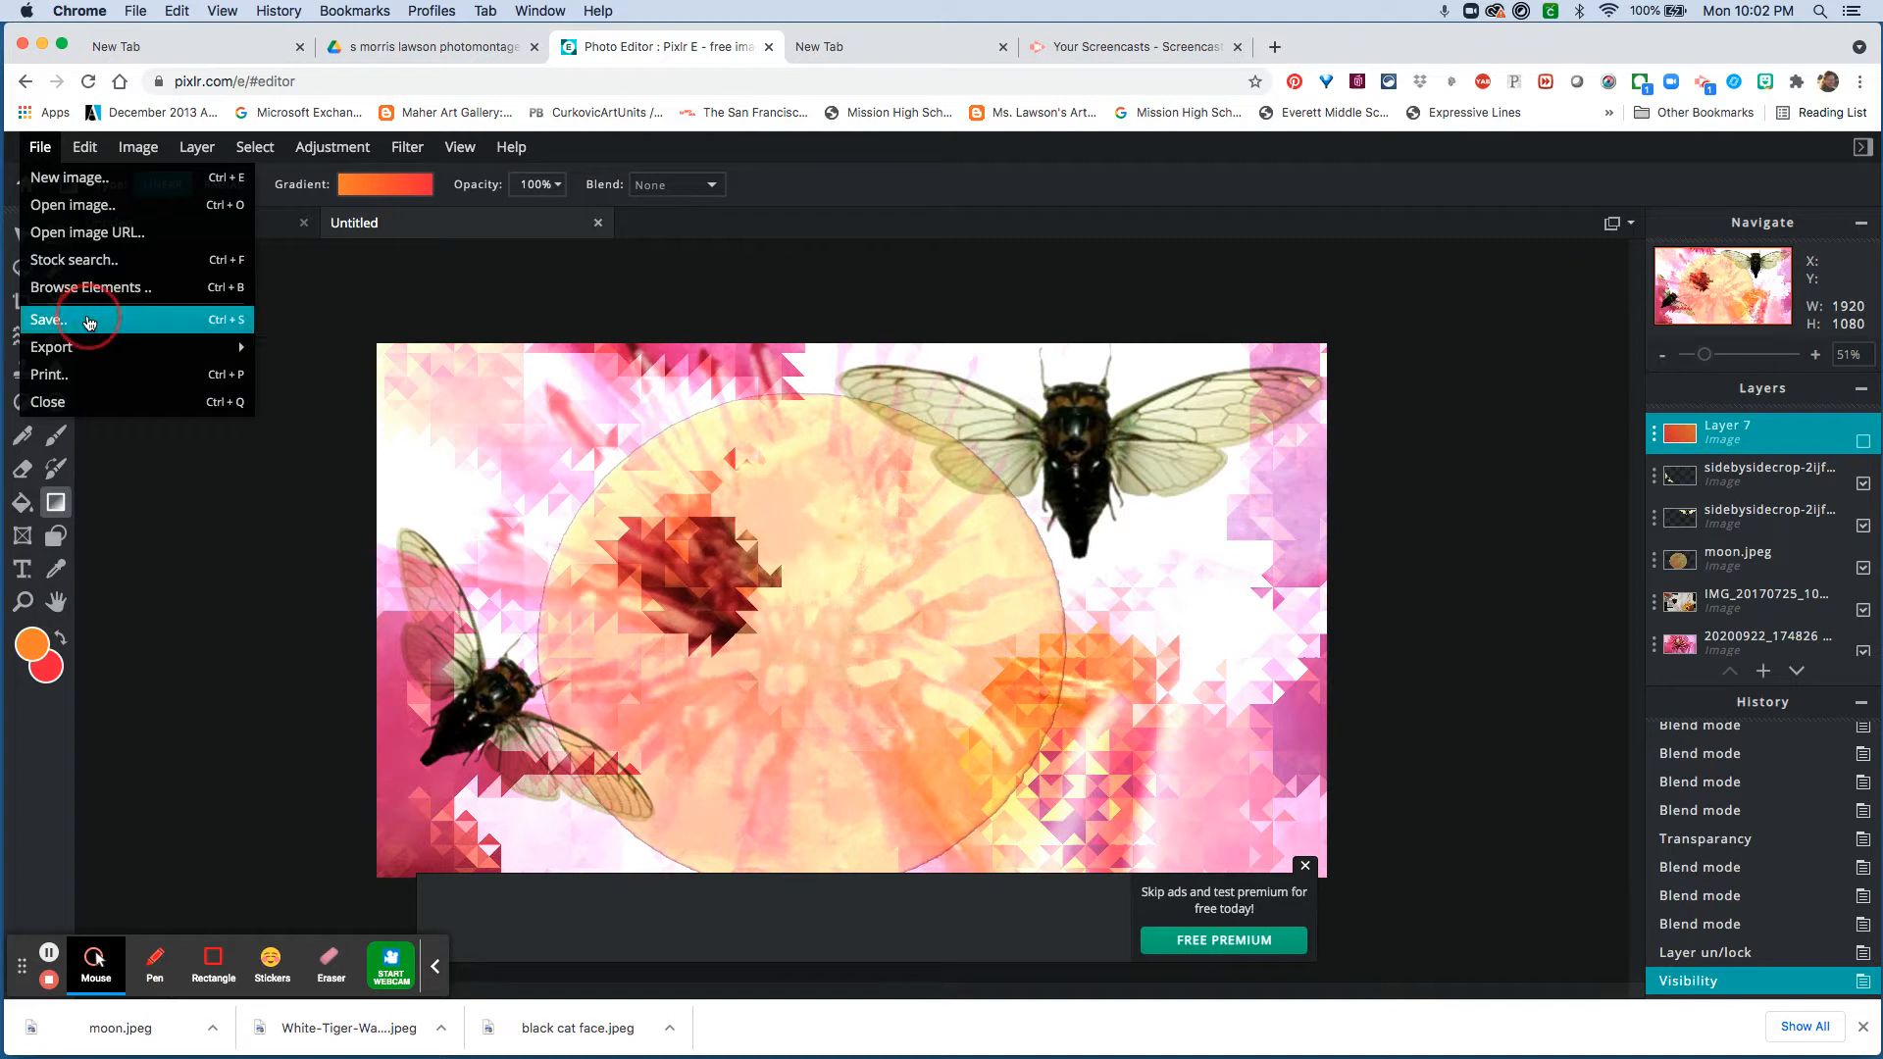
pyautogui.click(39, 147)
pyautogui.click(61, 322)
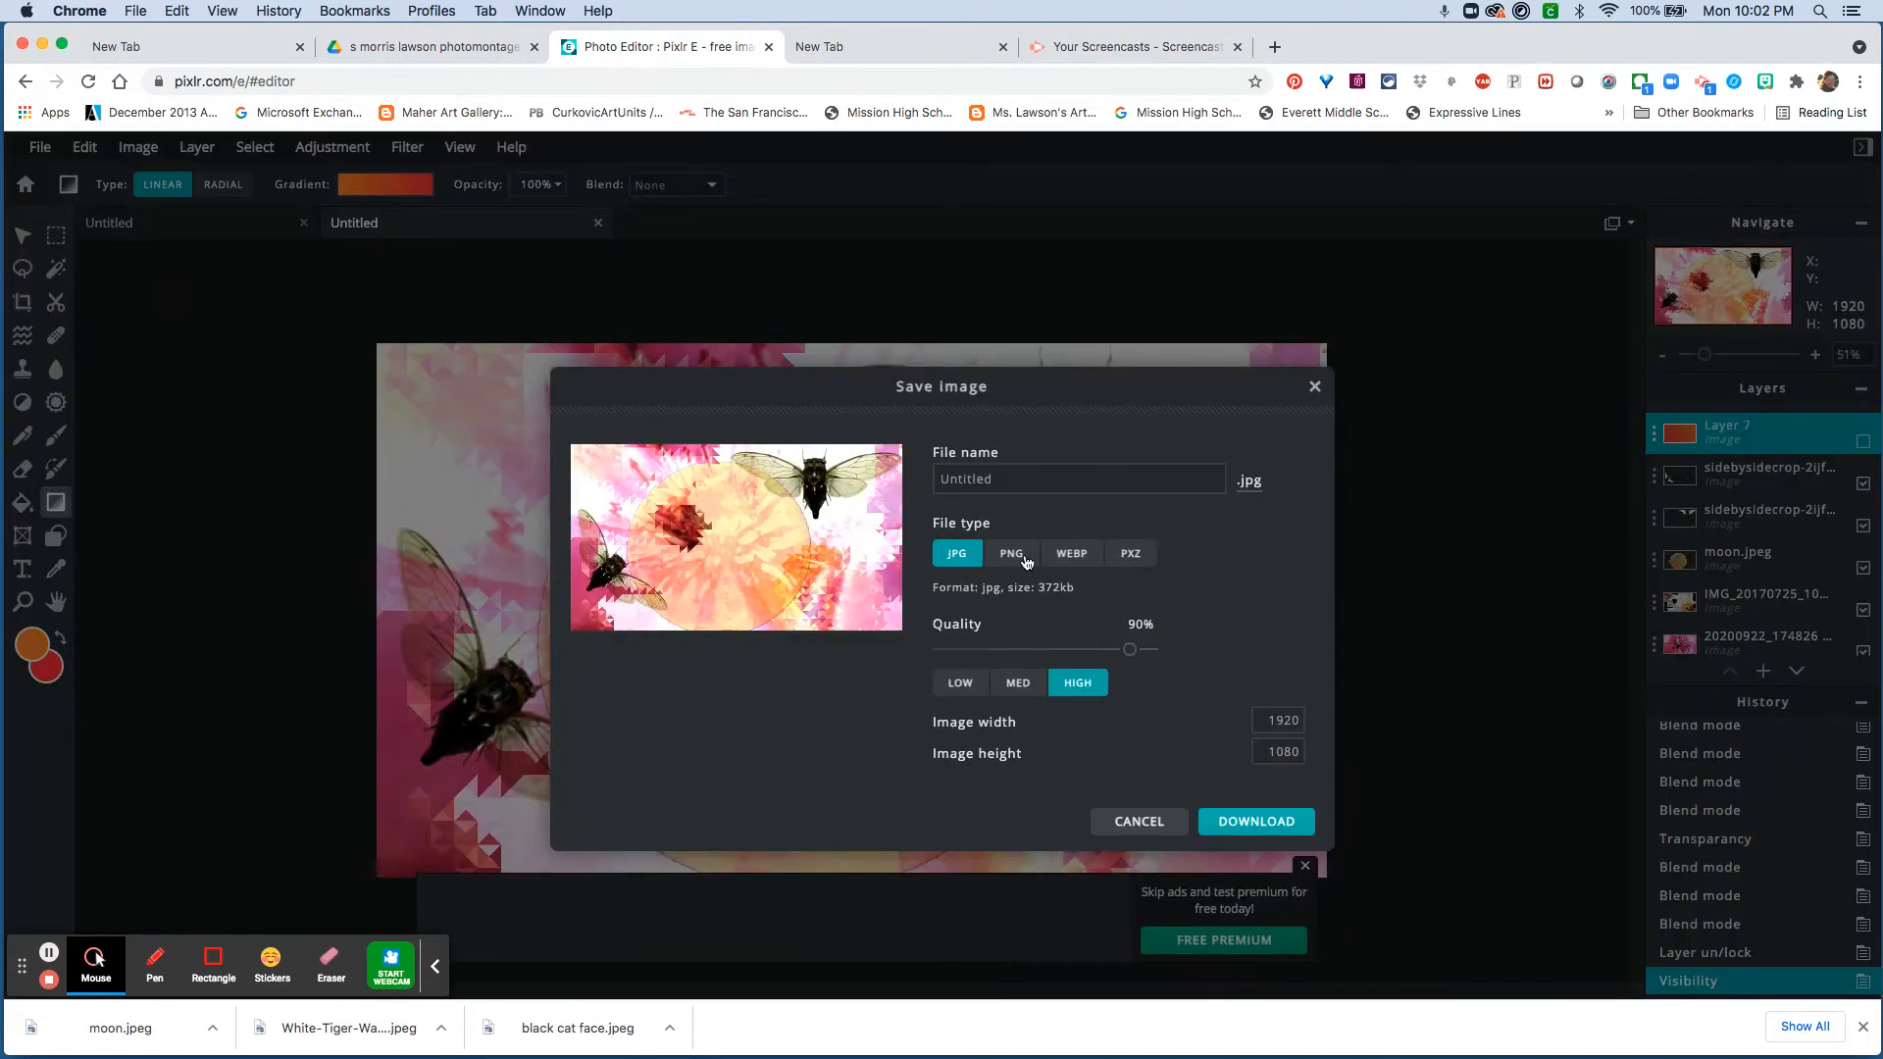
pyautogui.click(1125, 555)
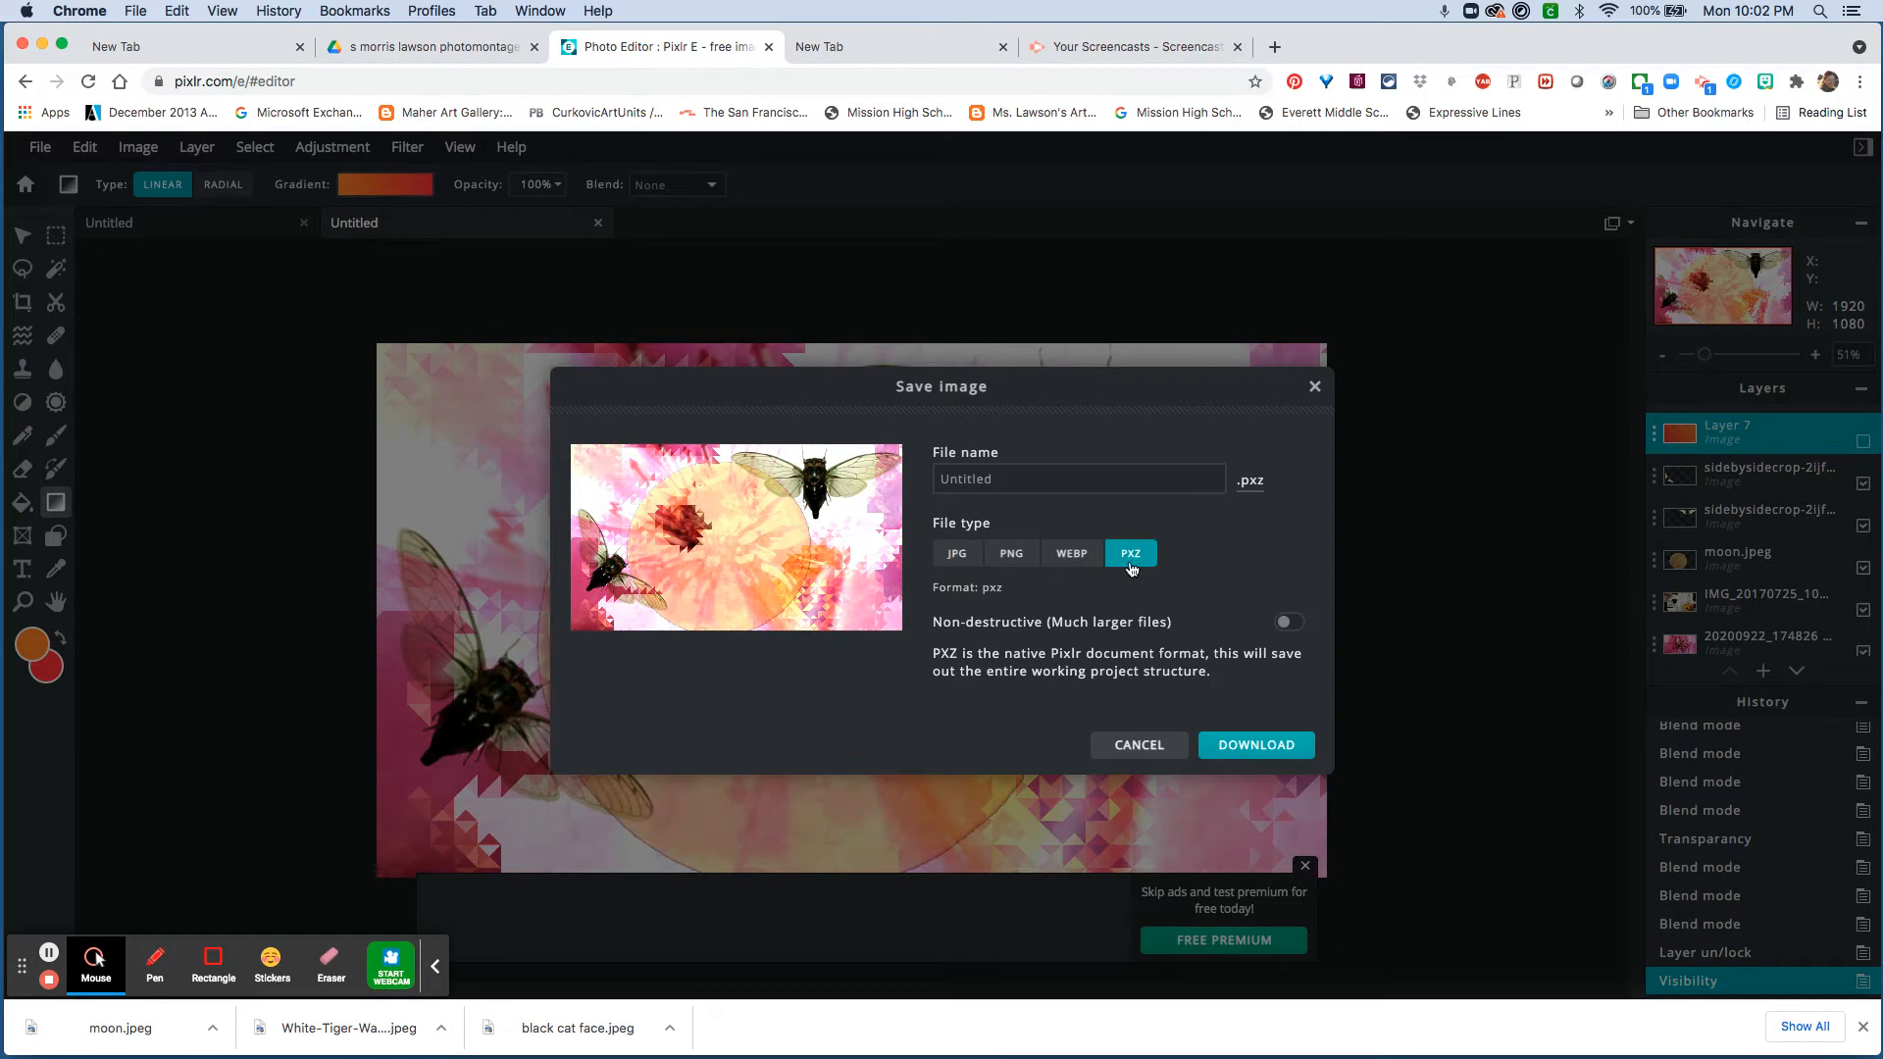
pyautogui.click(1238, 750)
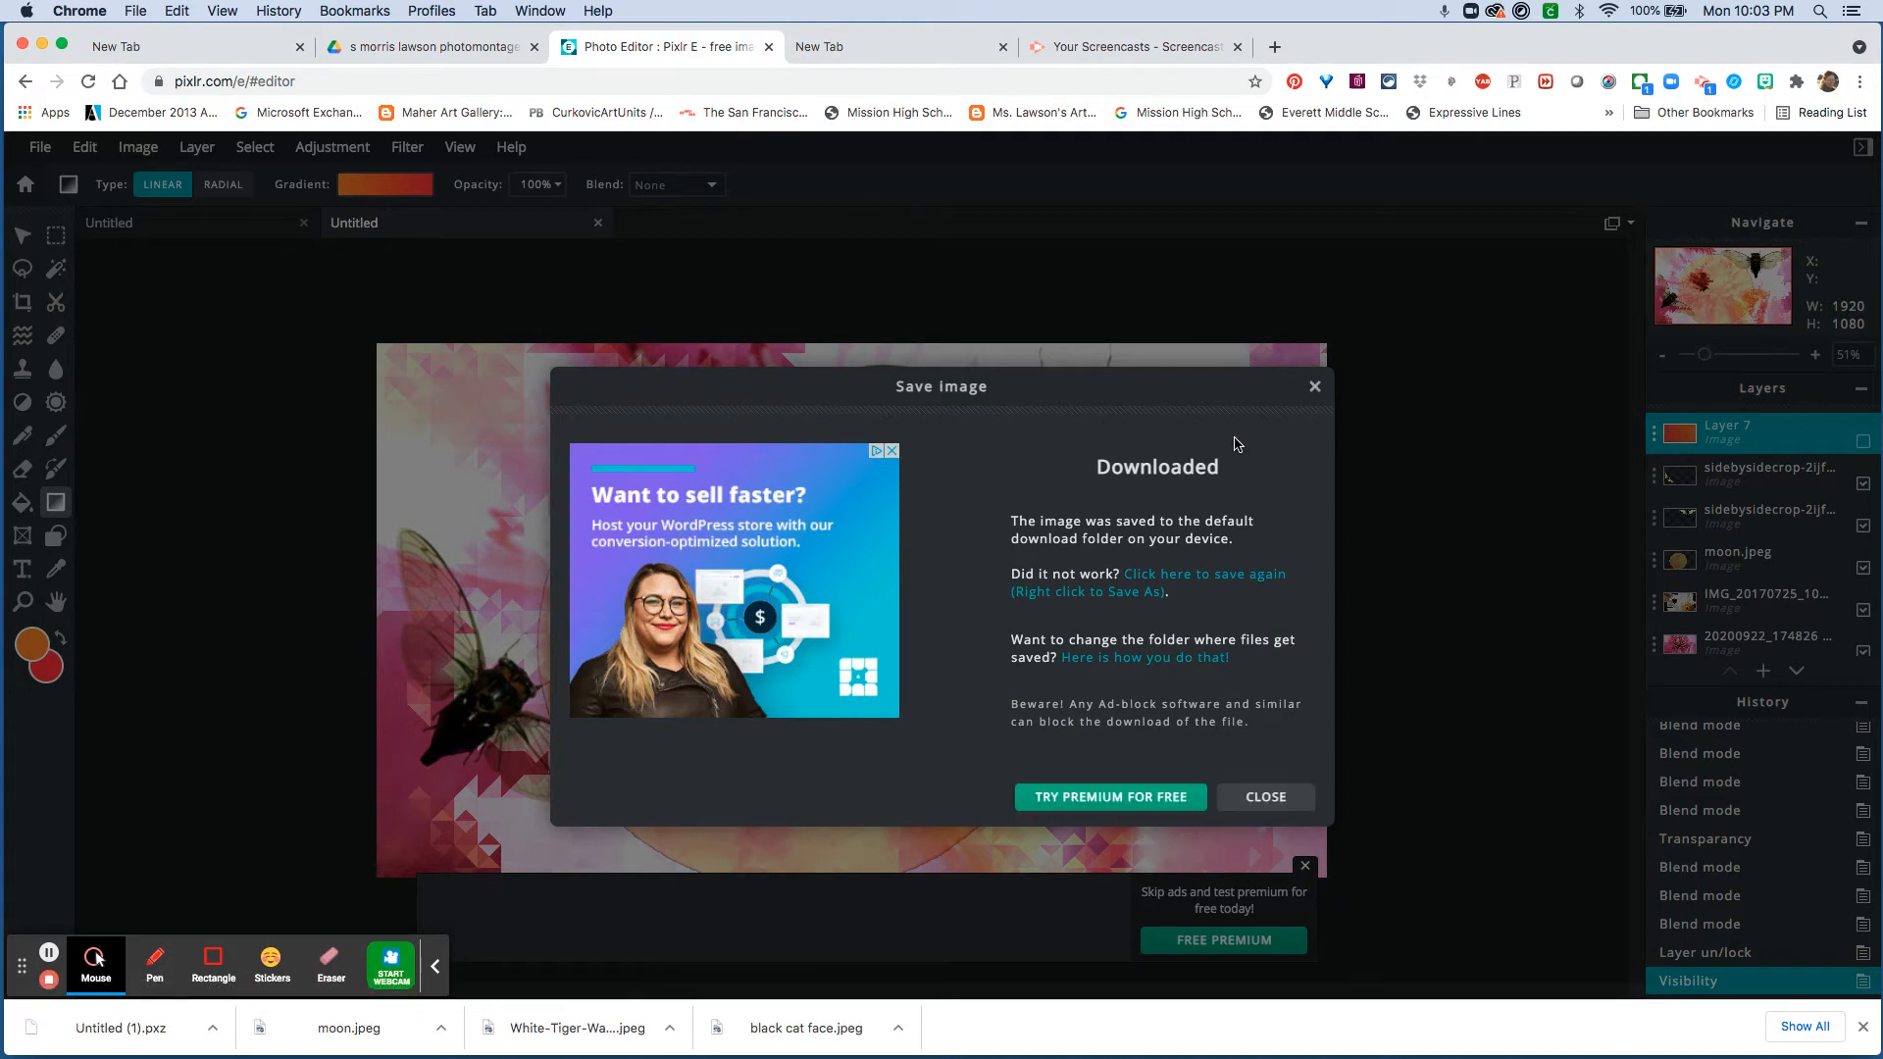
pyautogui.click(1315, 386)
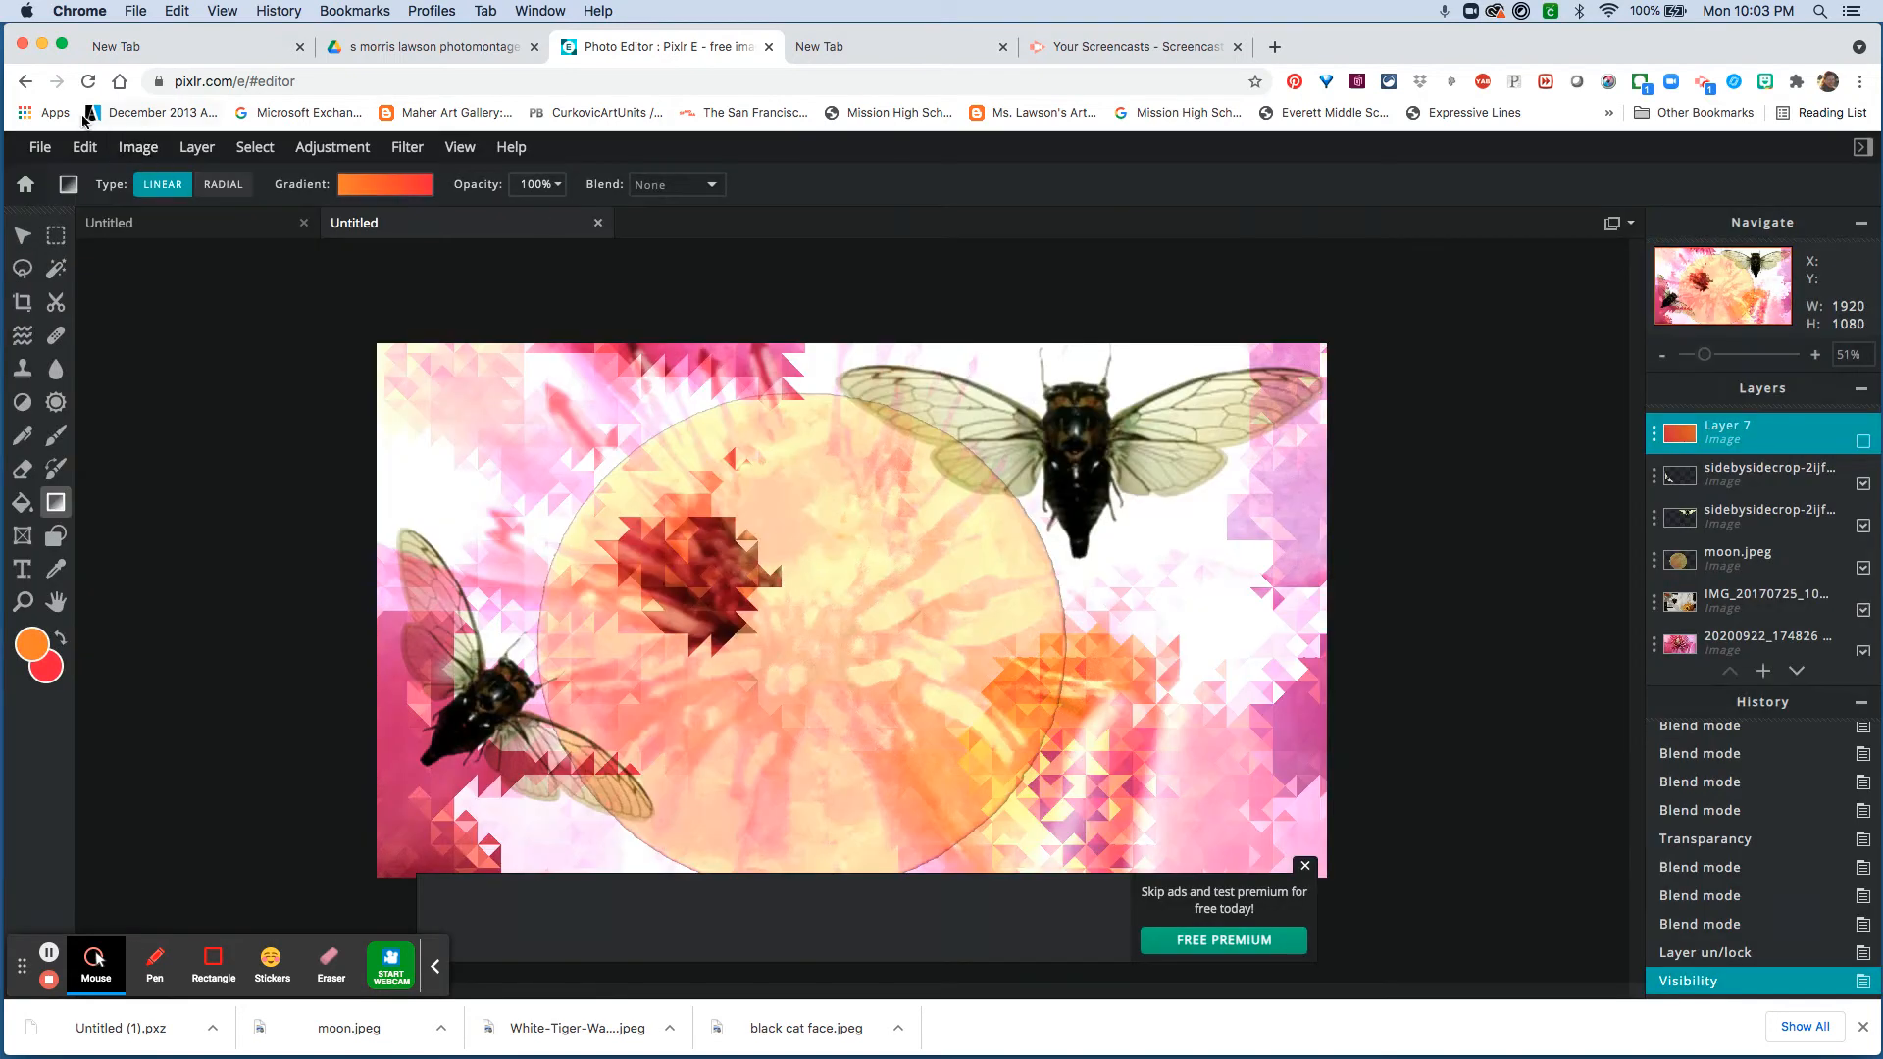
# Download the montage as a high-quality JPG and look over the saved image in Preview
pyautogui.click(34, 147)
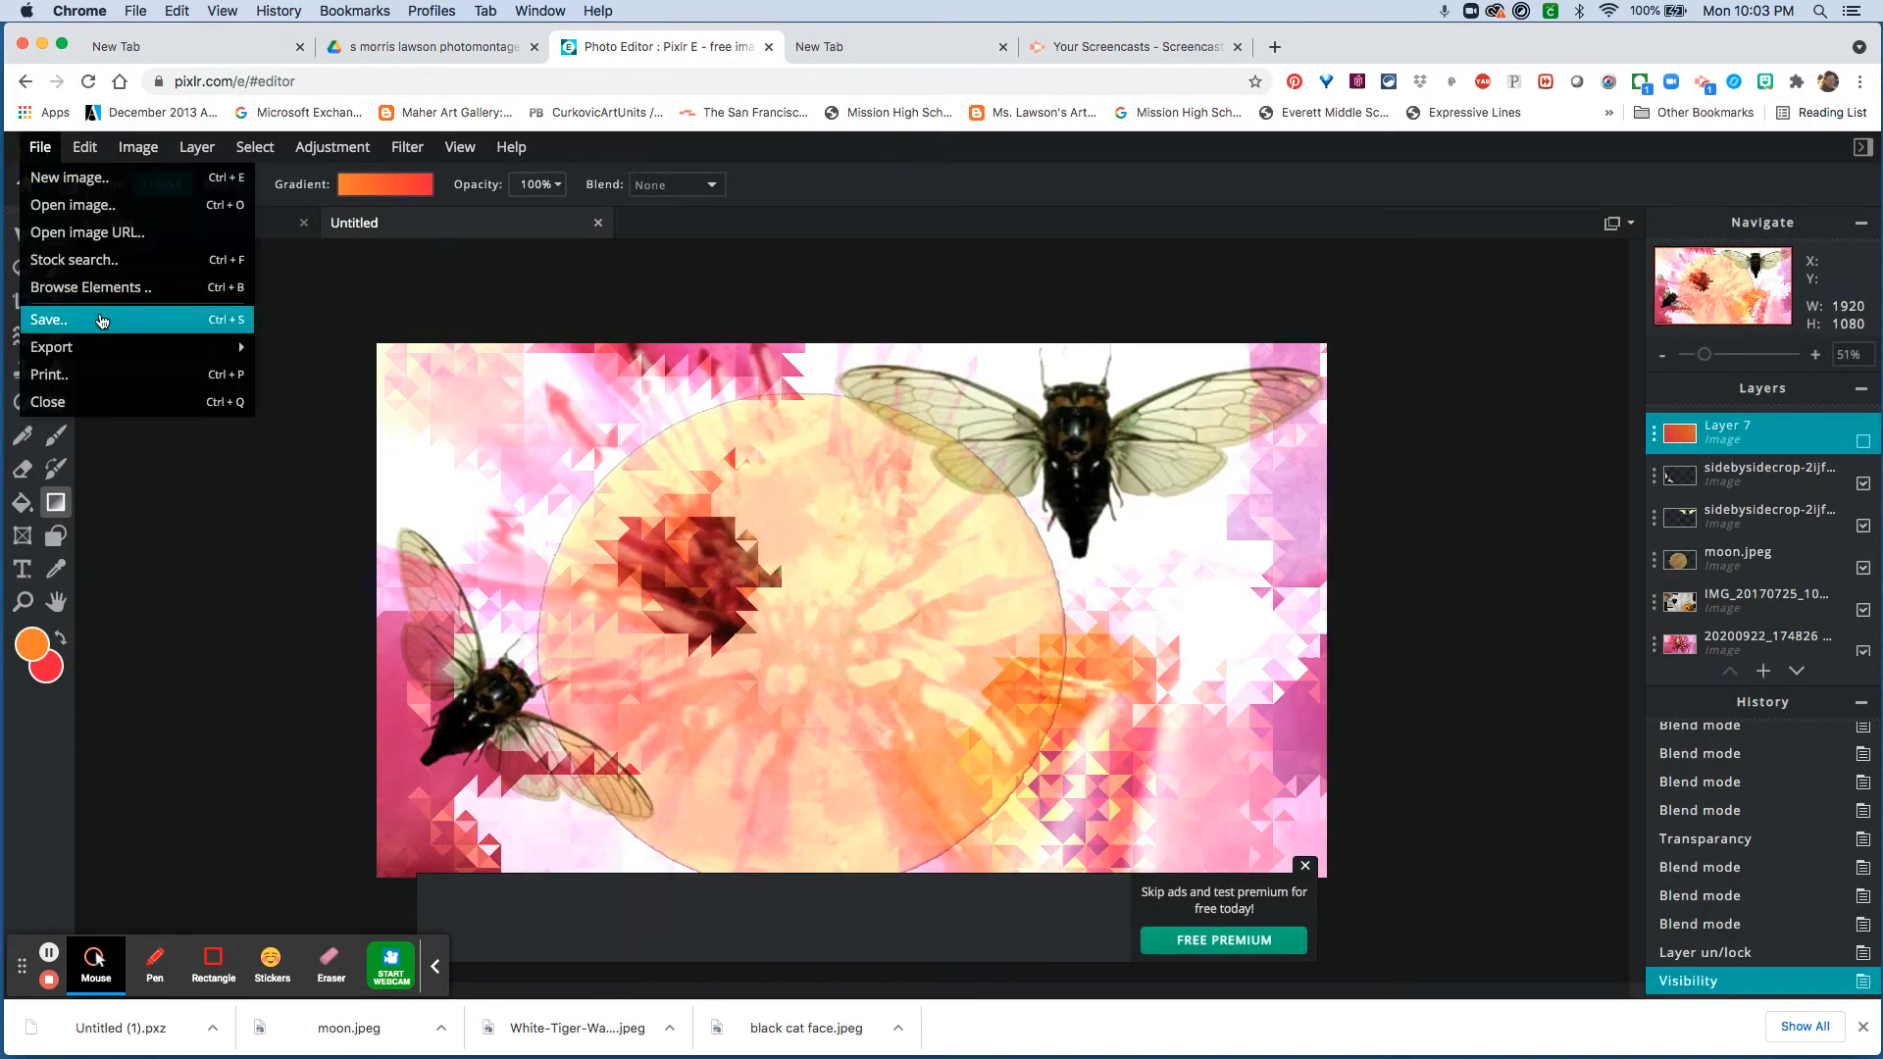
pyautogui.click(102, 321)
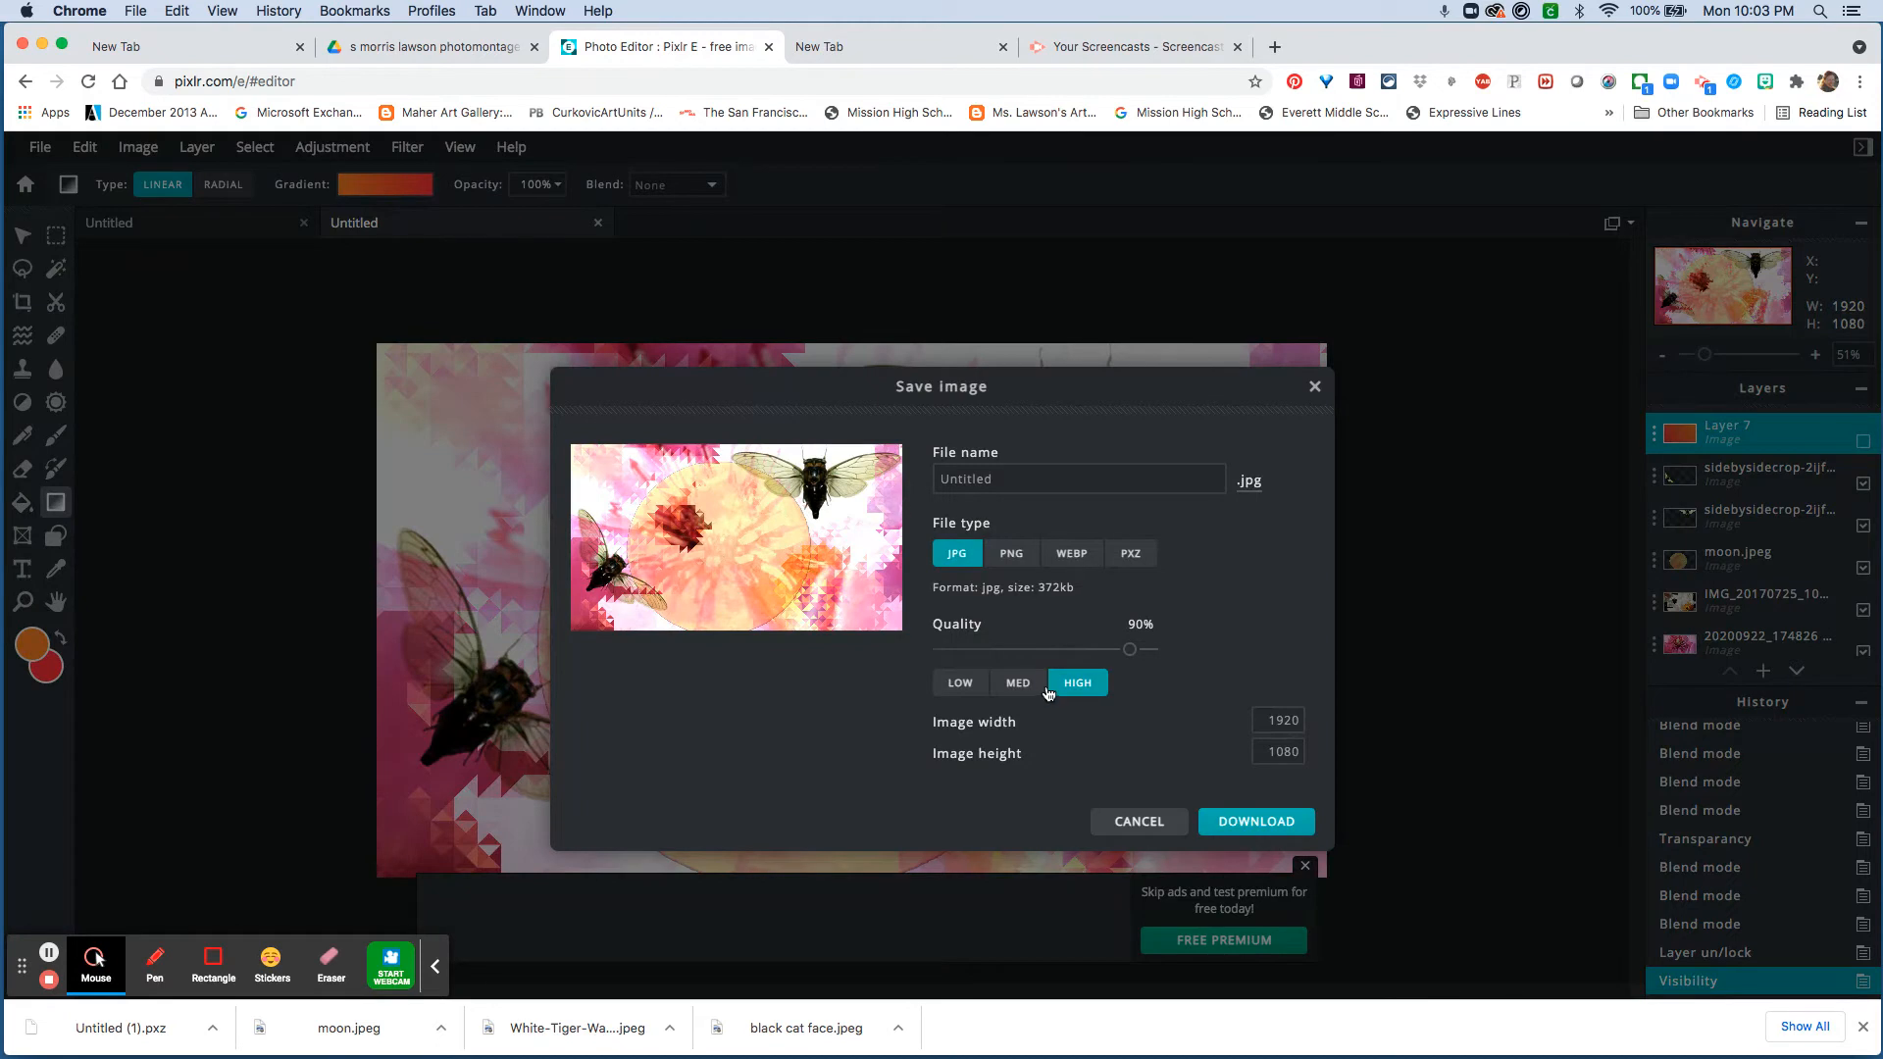
pyautogui.click(1241, 824)
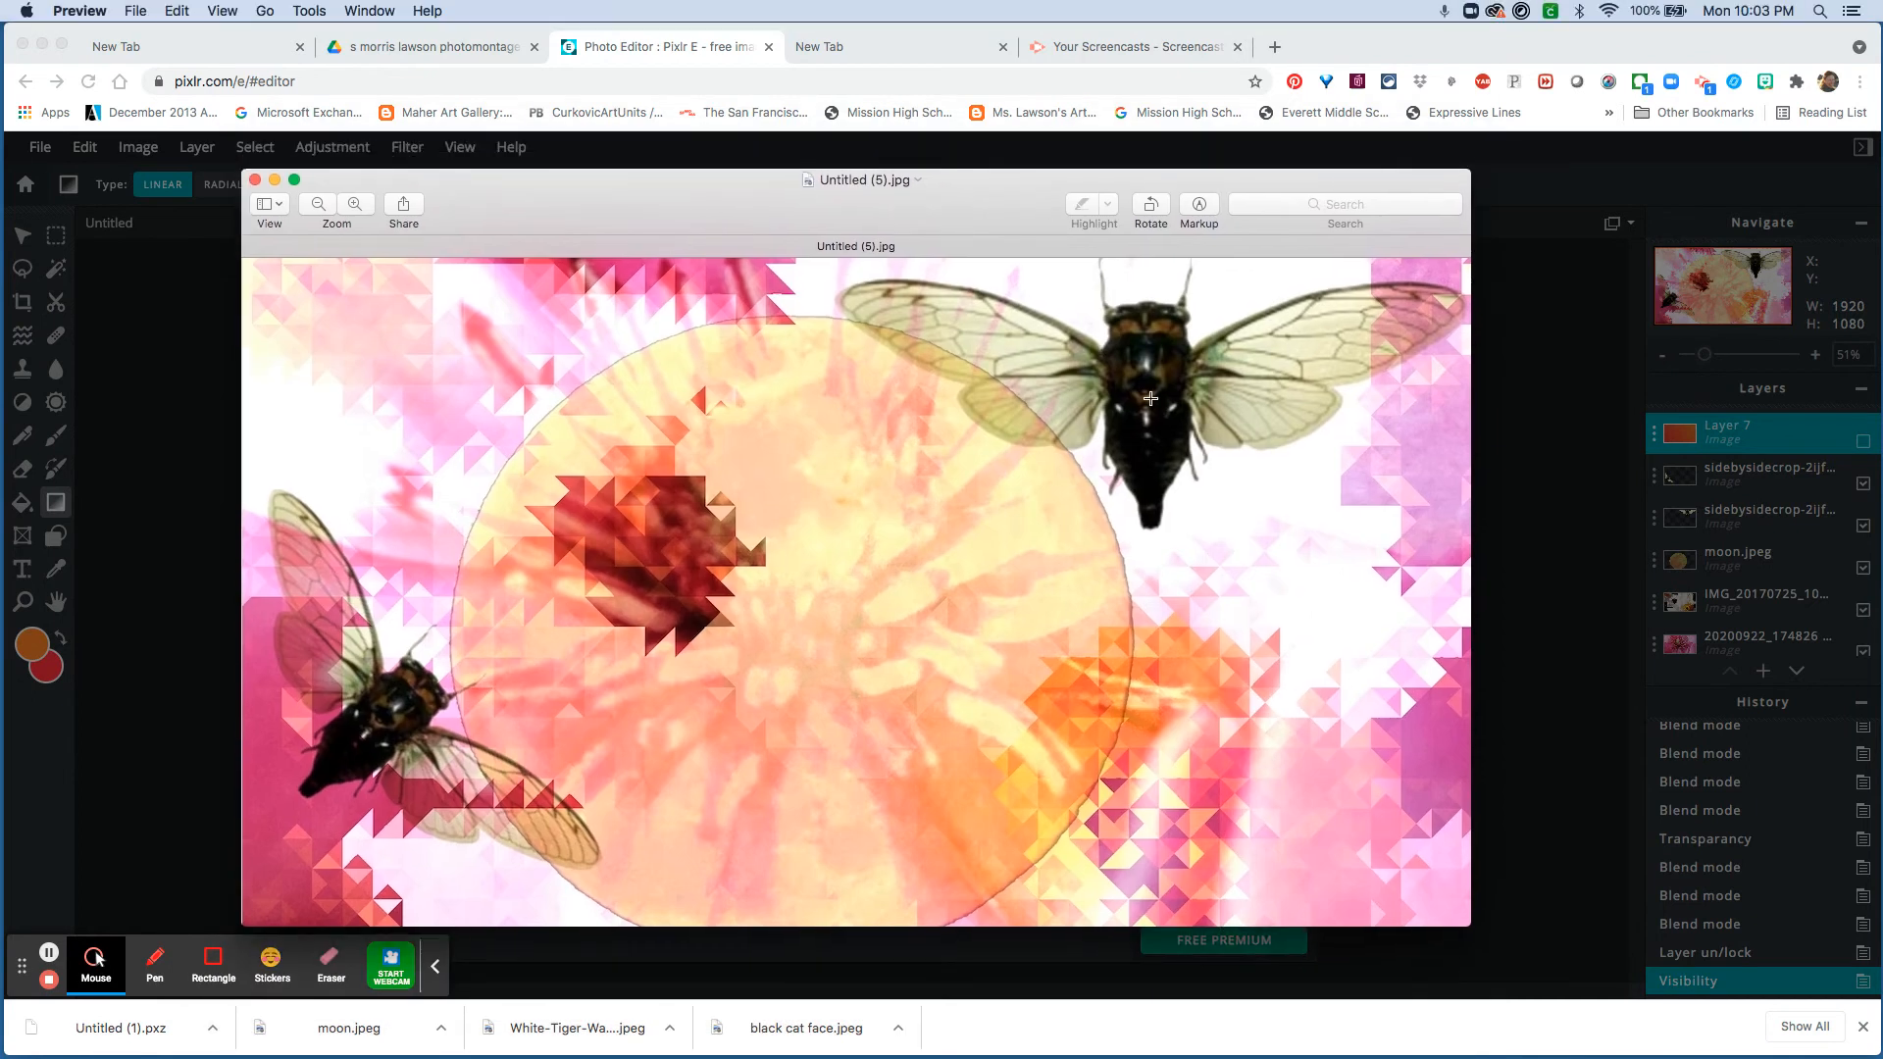
pyautogui.scroll(-1, 1128, 412)
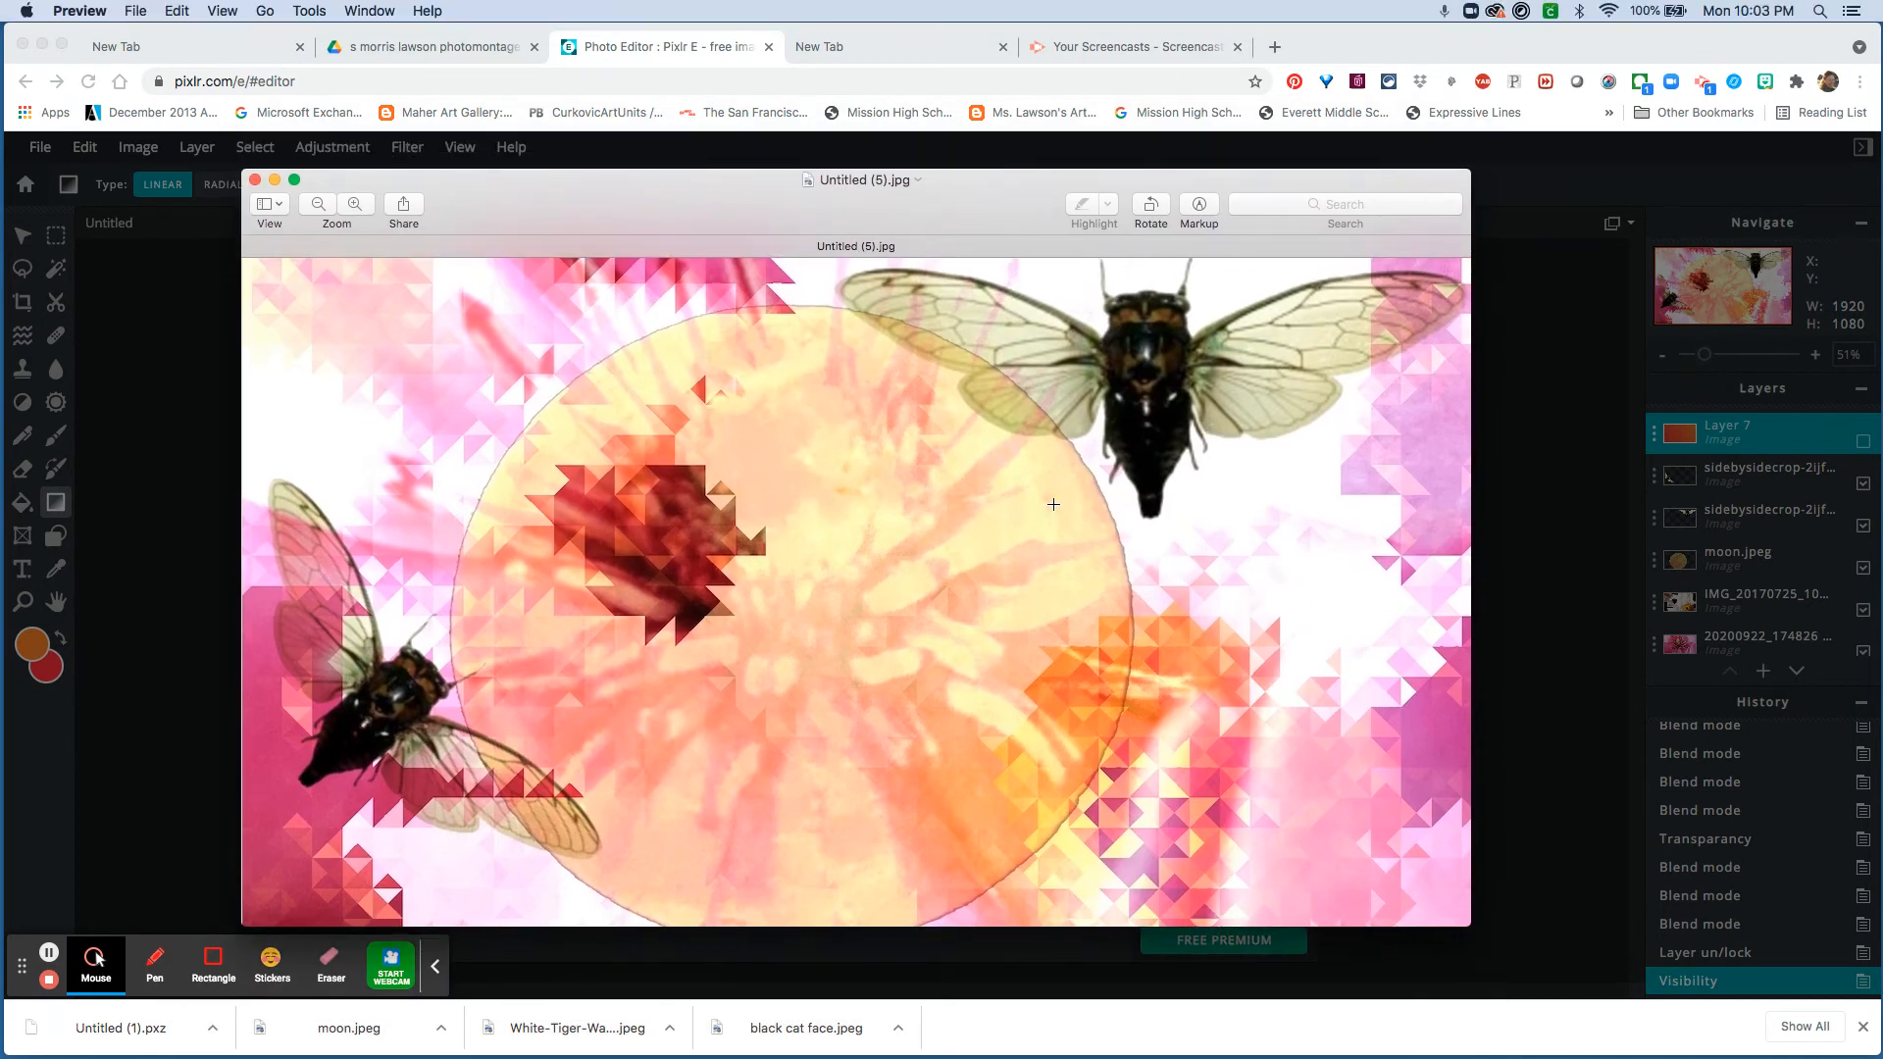